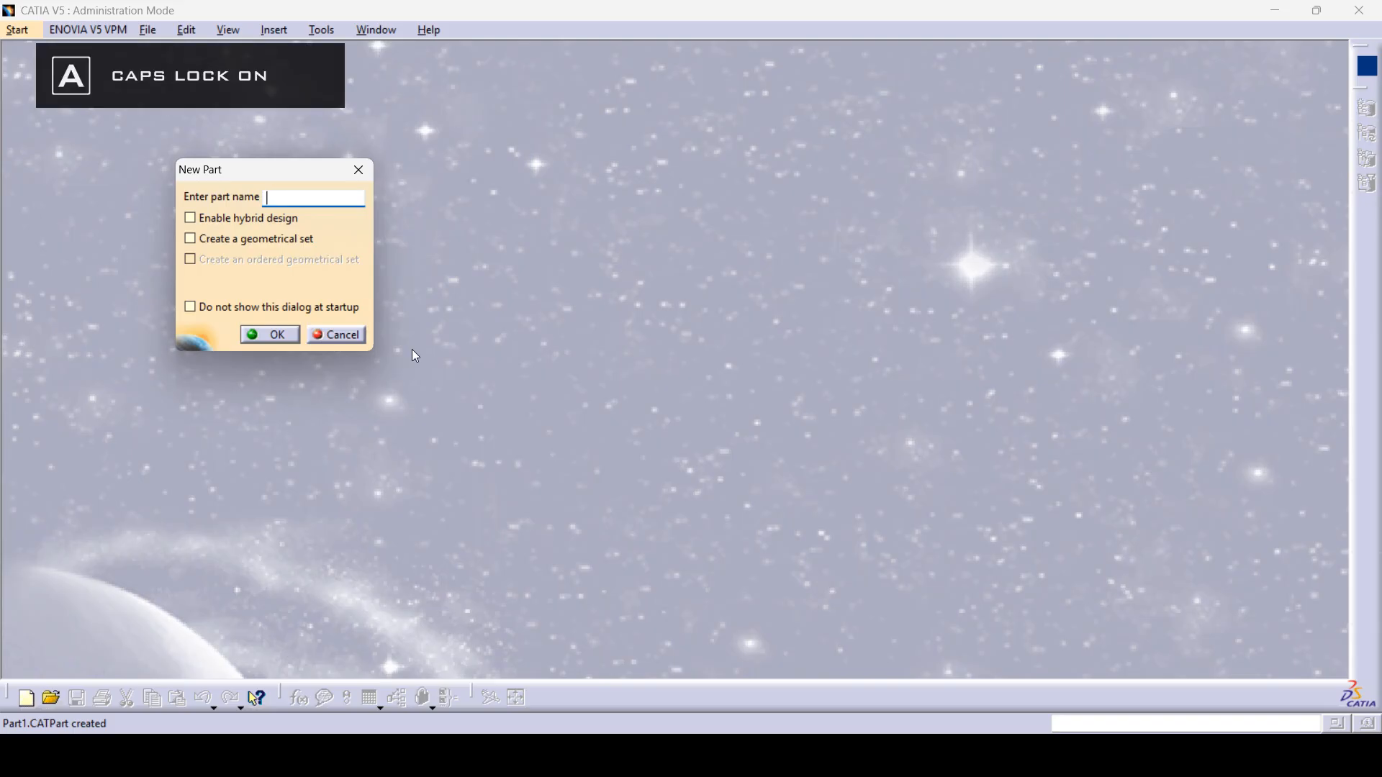
- Name the new part 01.SKETCH01 and create it without hybrid design or a geometrical set
type("SKET")
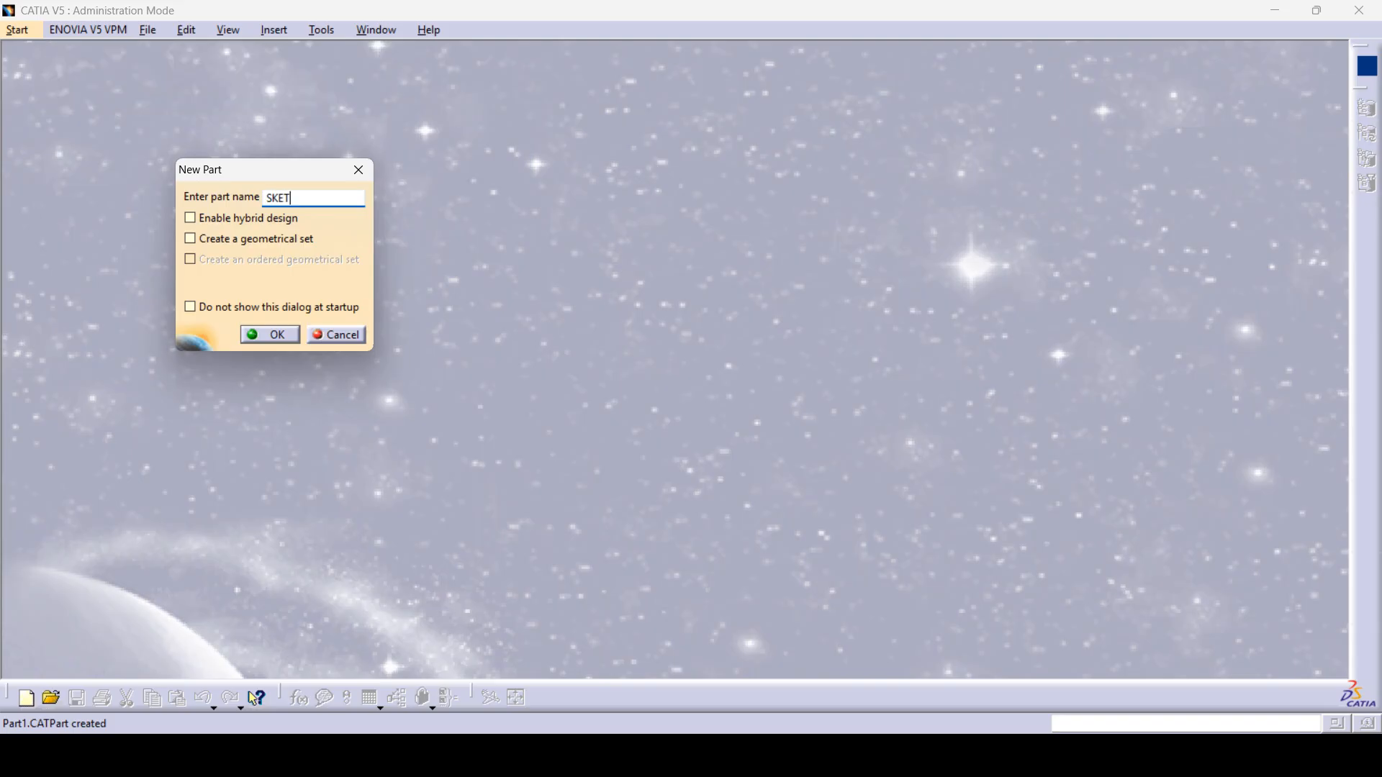
type("CH01")
left_click(267, 198)
type("01")
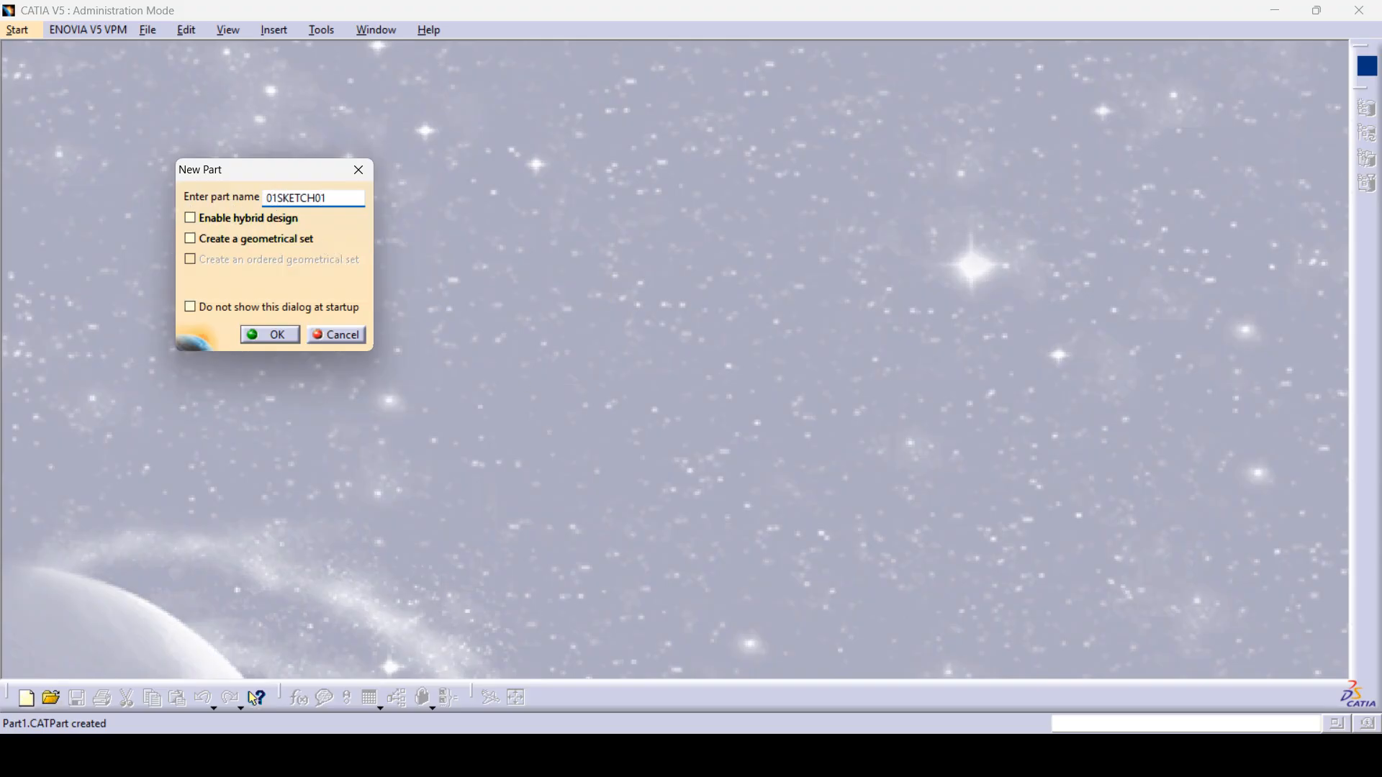
type(".")
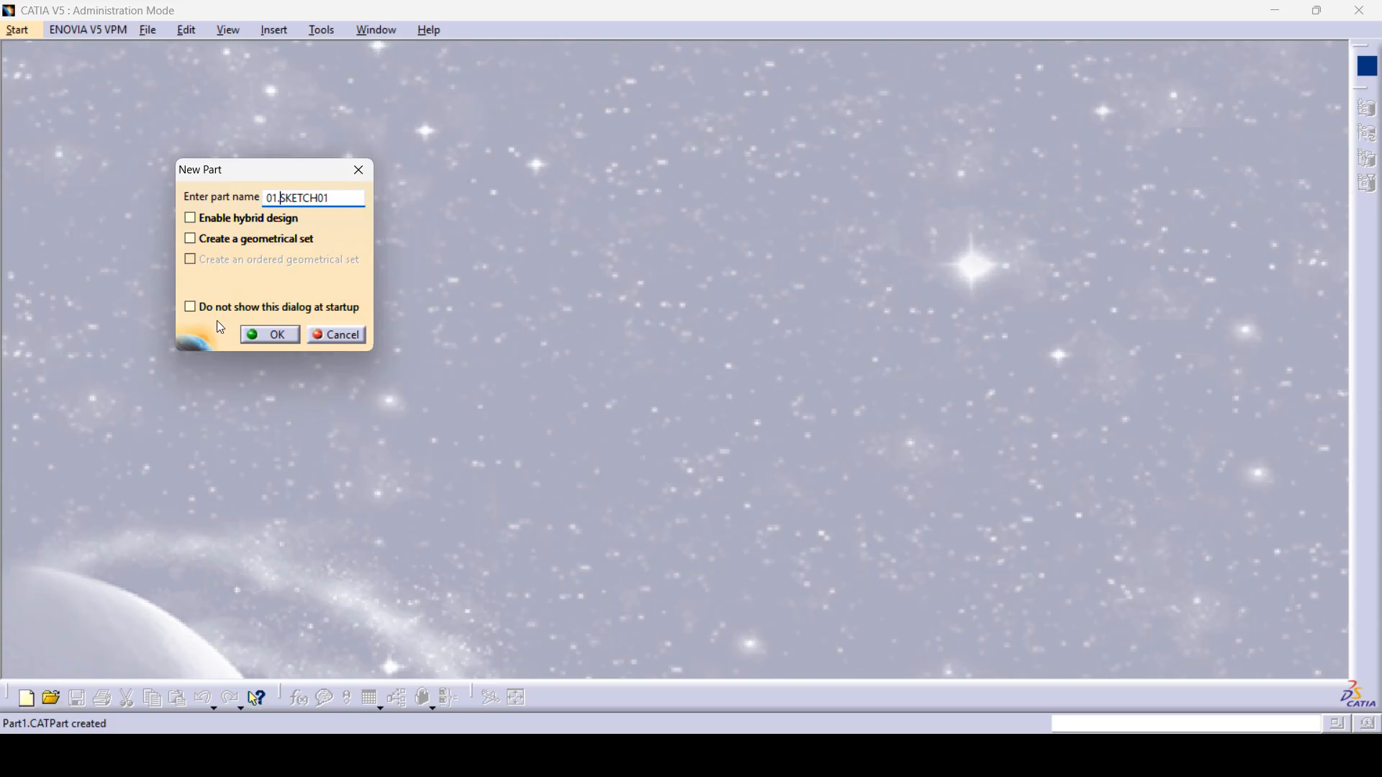
left_click(272, 338)
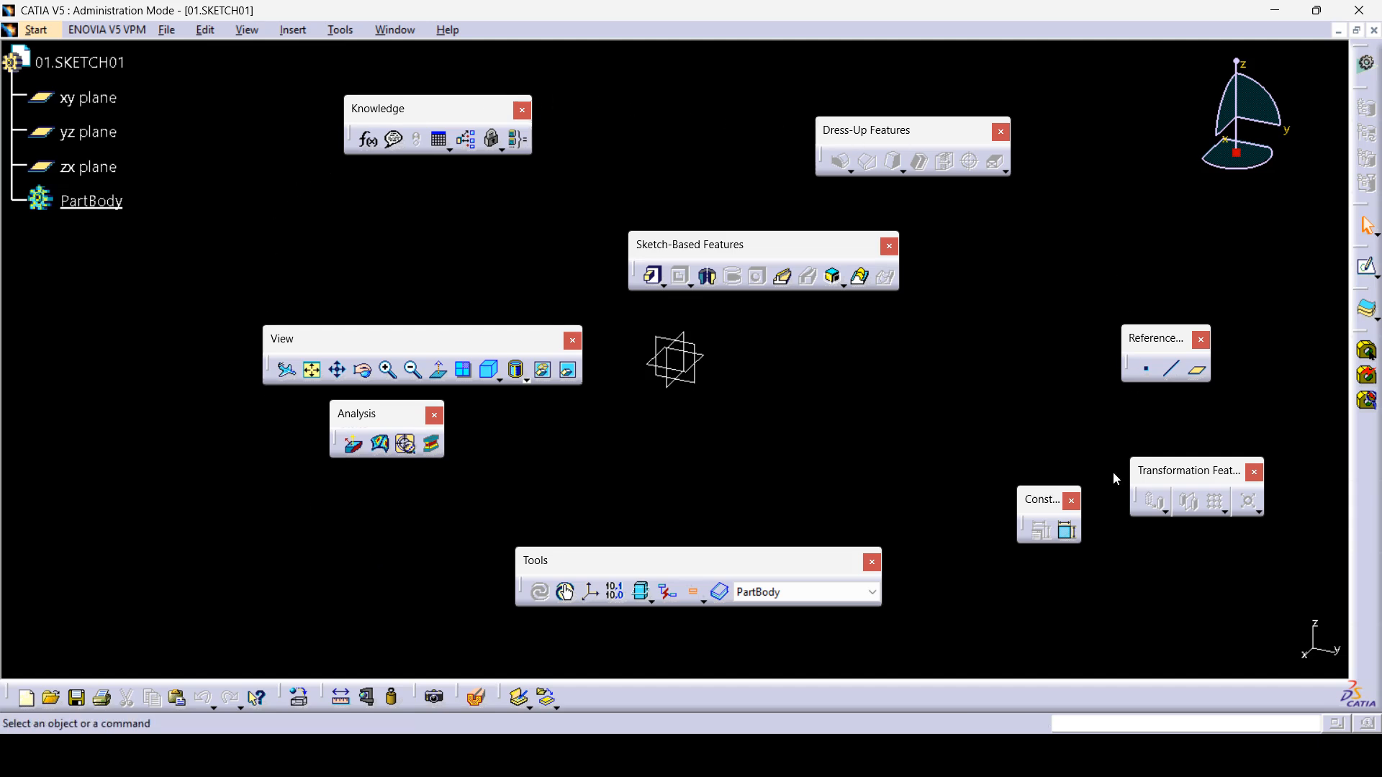
- Restore the contents and positions of all toolbars, and close the ENOVIA V5 VPM Navigator toolbar
left_click(311, 370)
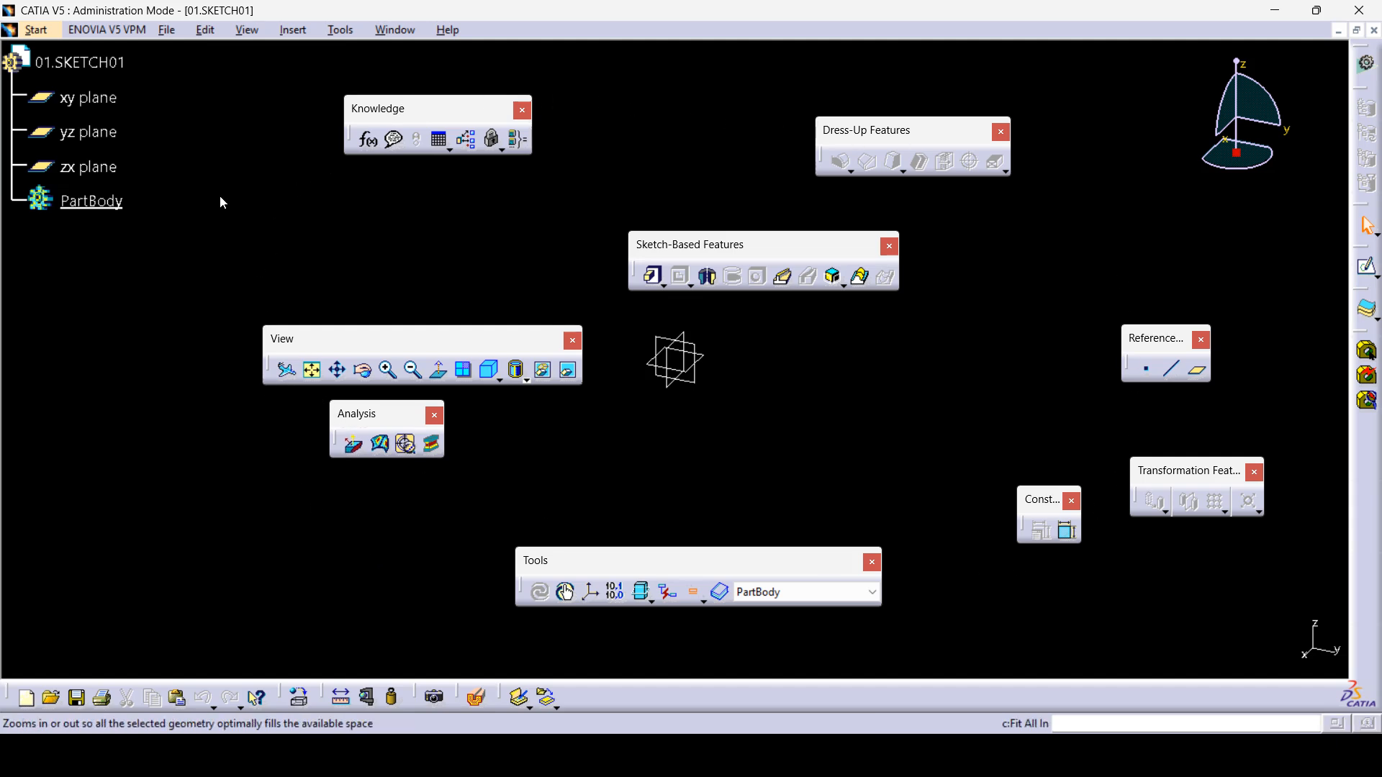
left_click(341, 31)
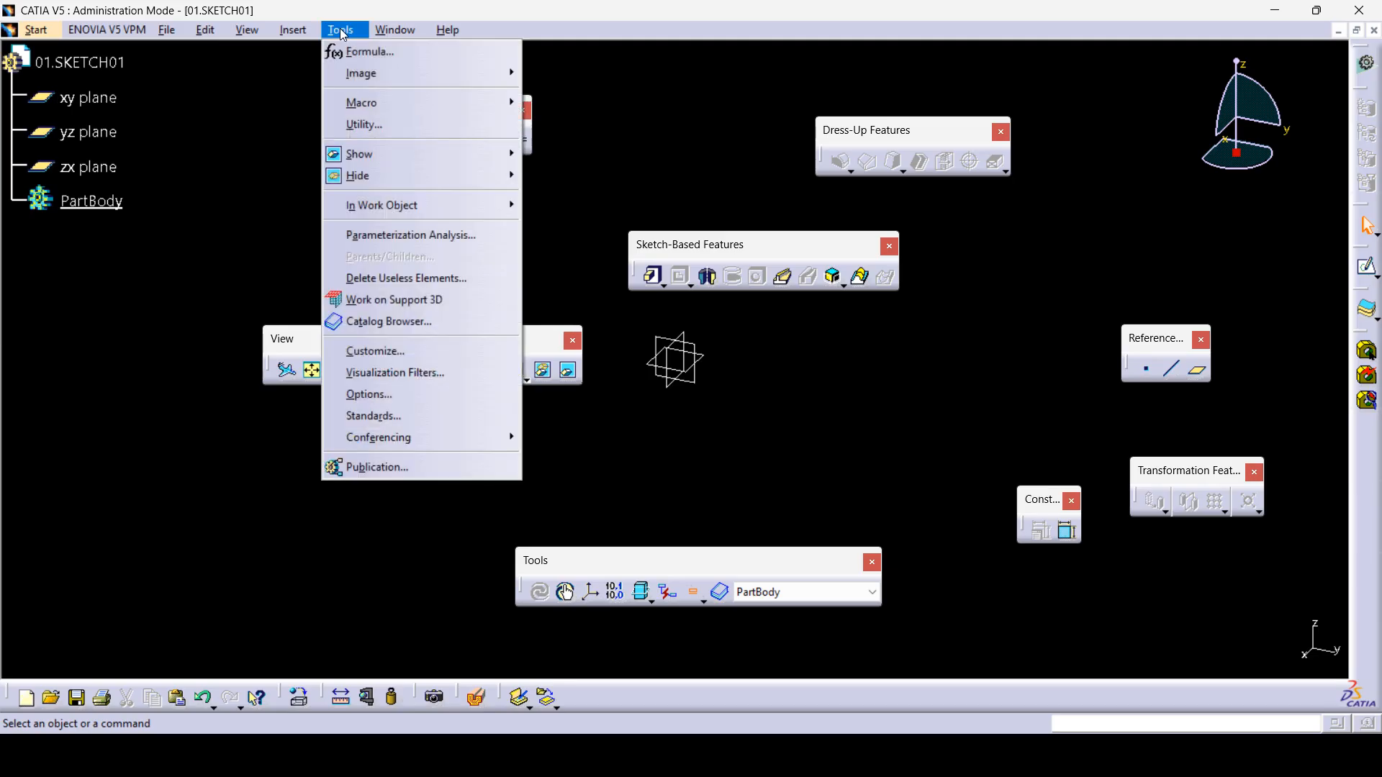
left_click(376, 351)
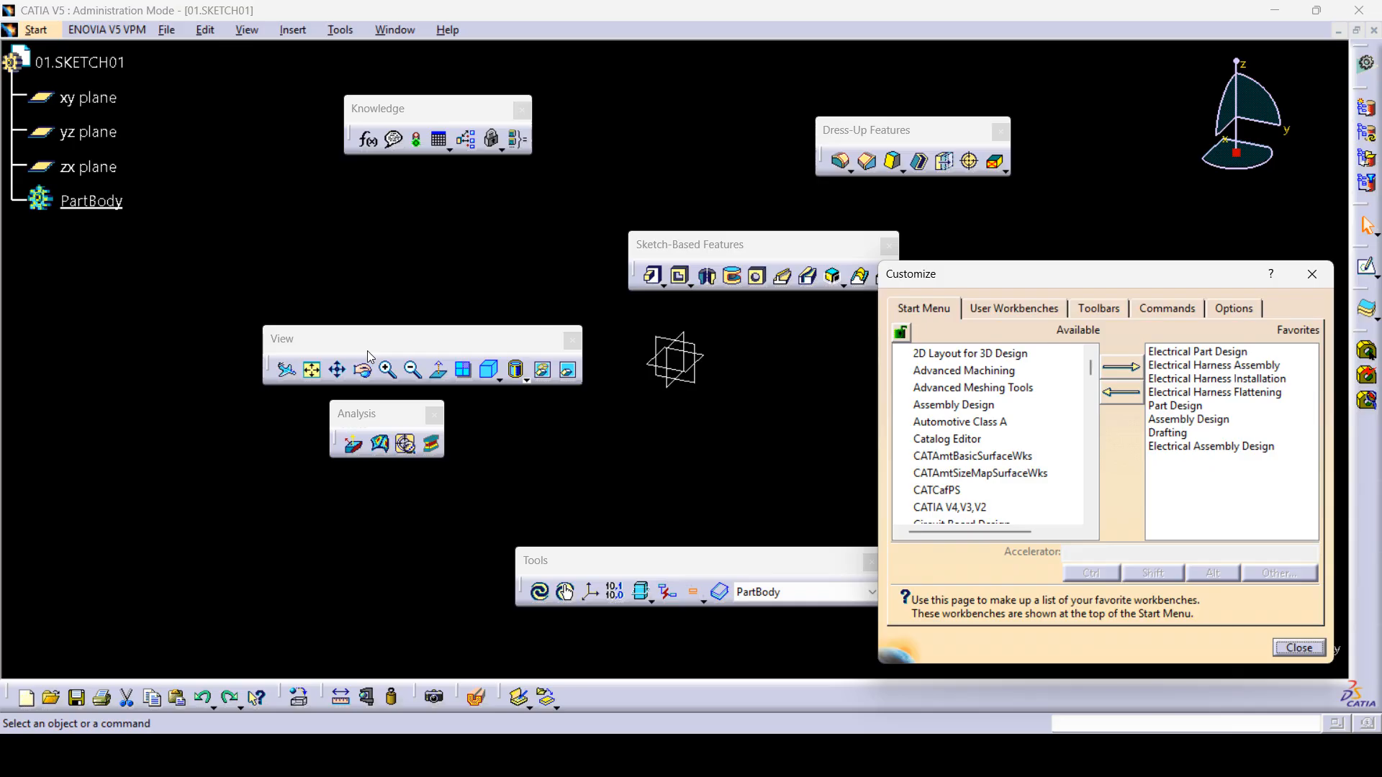
left_click(1088, 314)
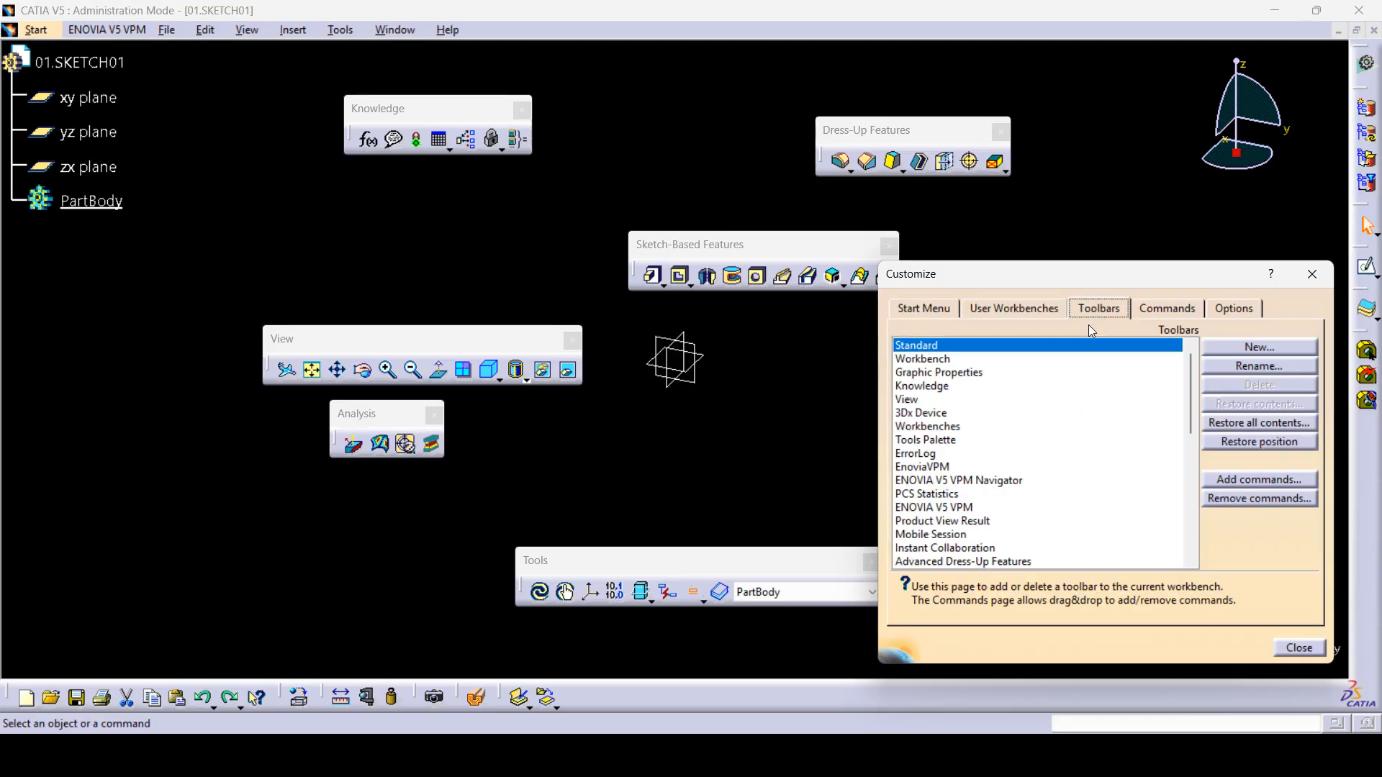
left_click(1236, 424)
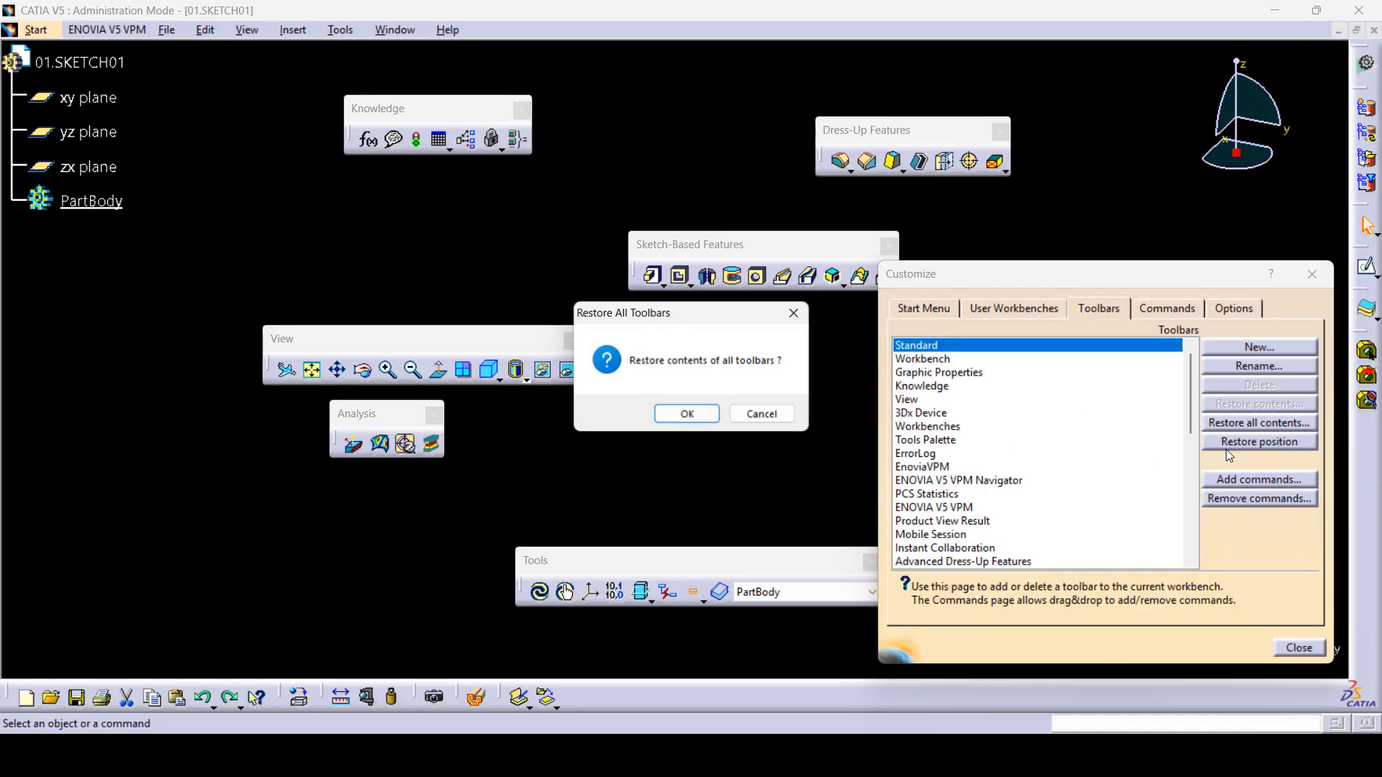
left_click(687, 413)
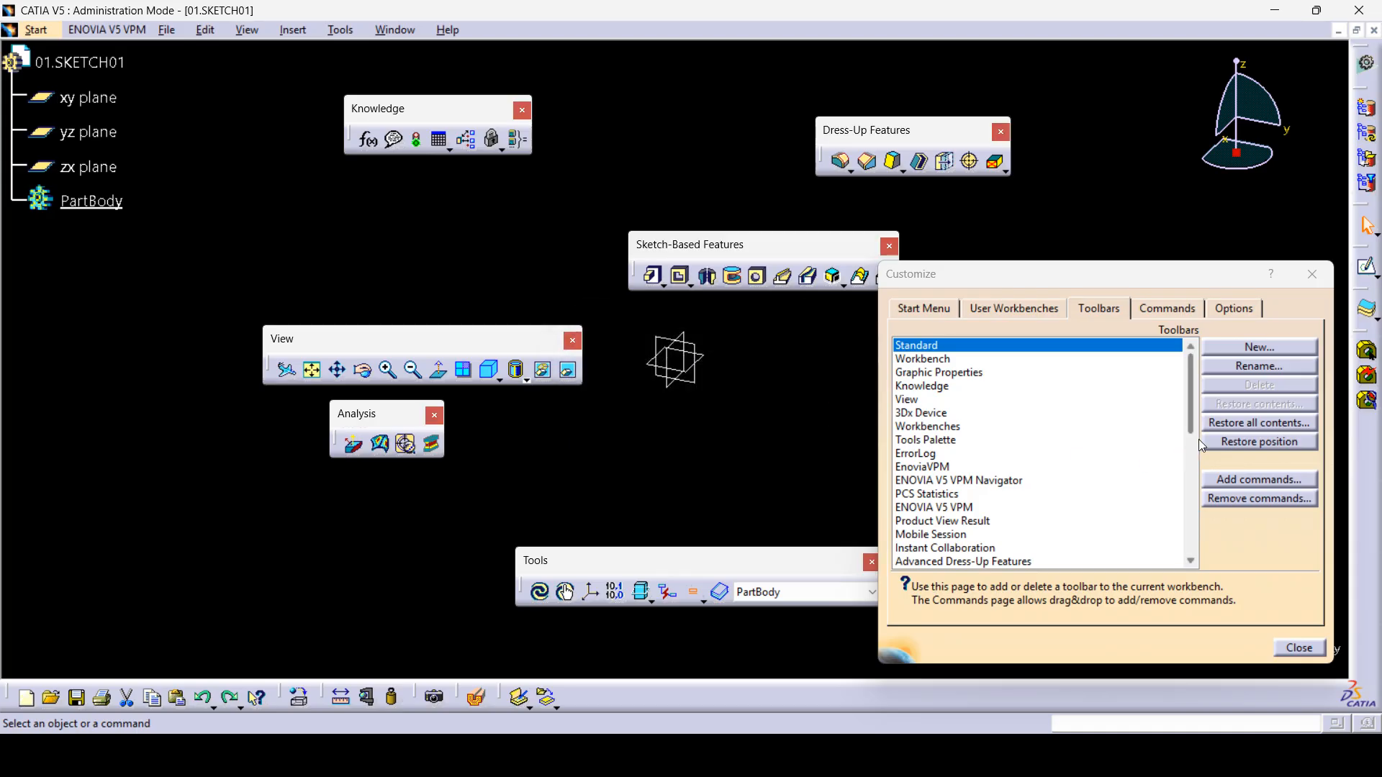
left_click(1225, 443)
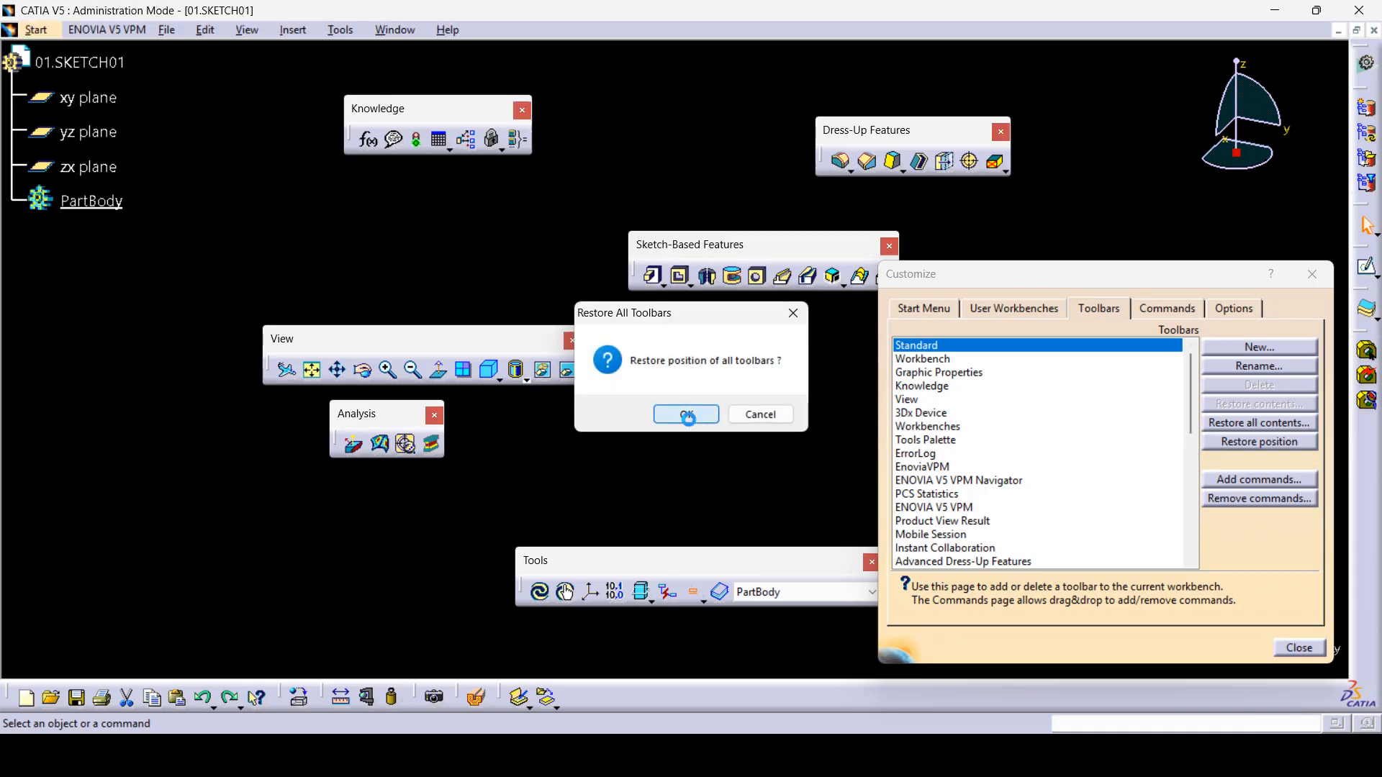
left_click(687, 416)
left_click(1299, 647)
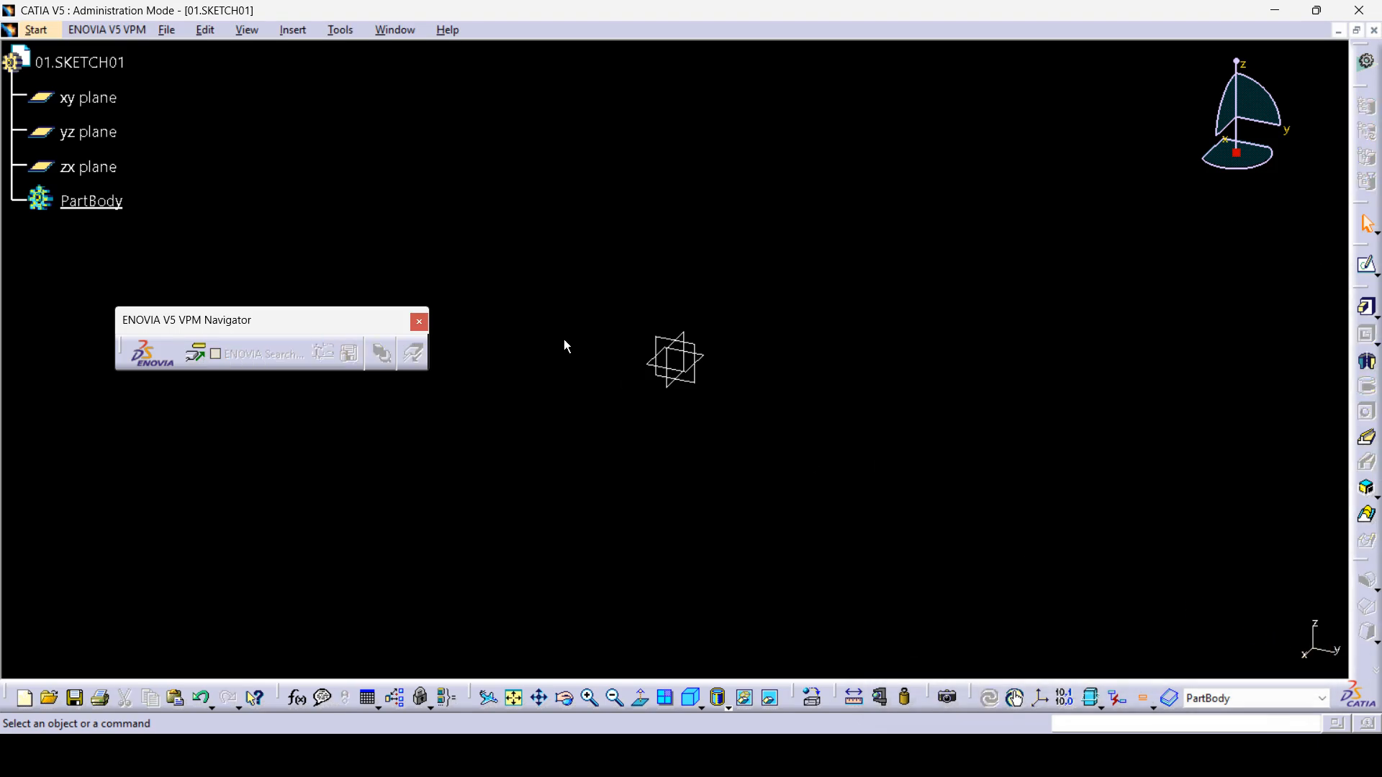
left_click(419, 322)
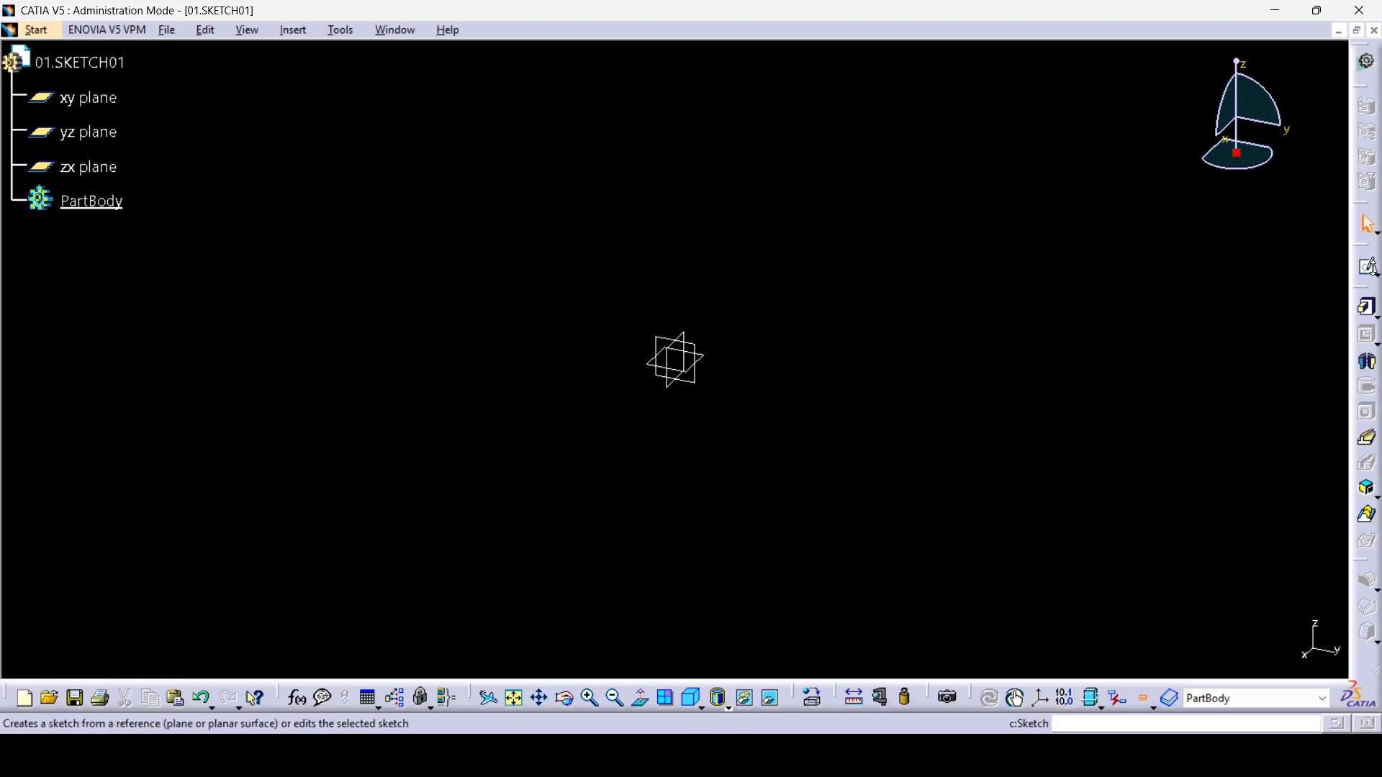
- Detach the Sketcher toolbar with its sketch and positioned sketch commands so it floats over the model area
left_click(1375, 274)
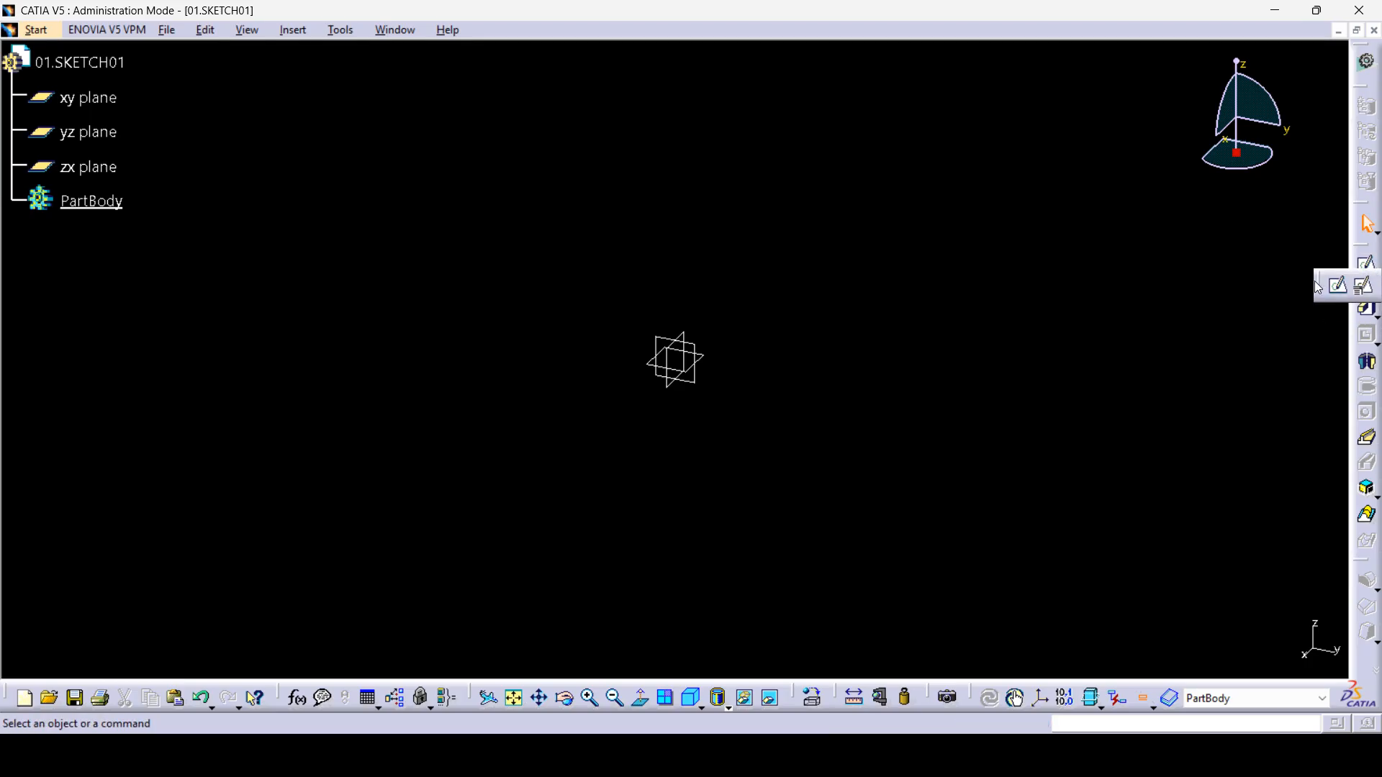
left_click(1262, 276)
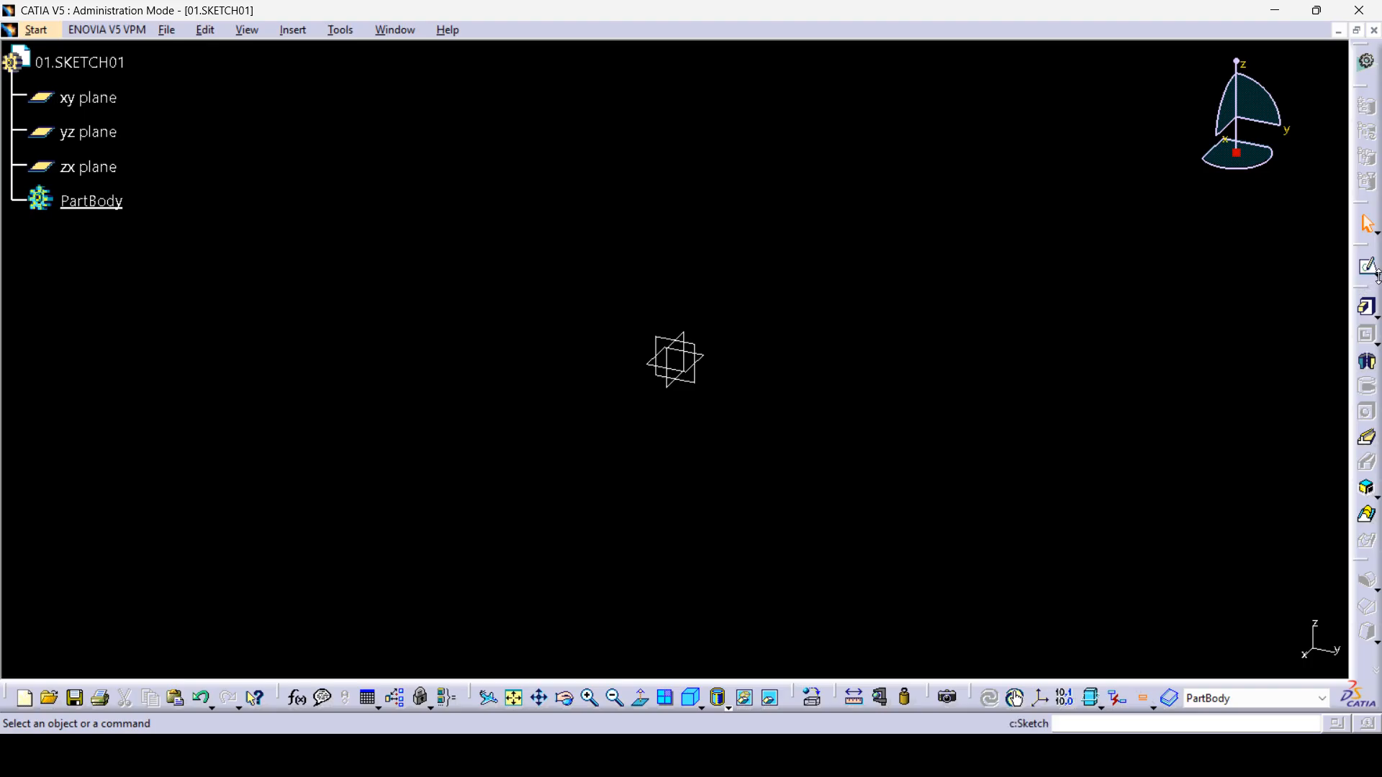
left_click(1376, 276)
mouse_move(1322, 292)
left_mouse_down()
mouse_move(1211, 261)
mouse_move(1160, 198)
left_mouse_up()
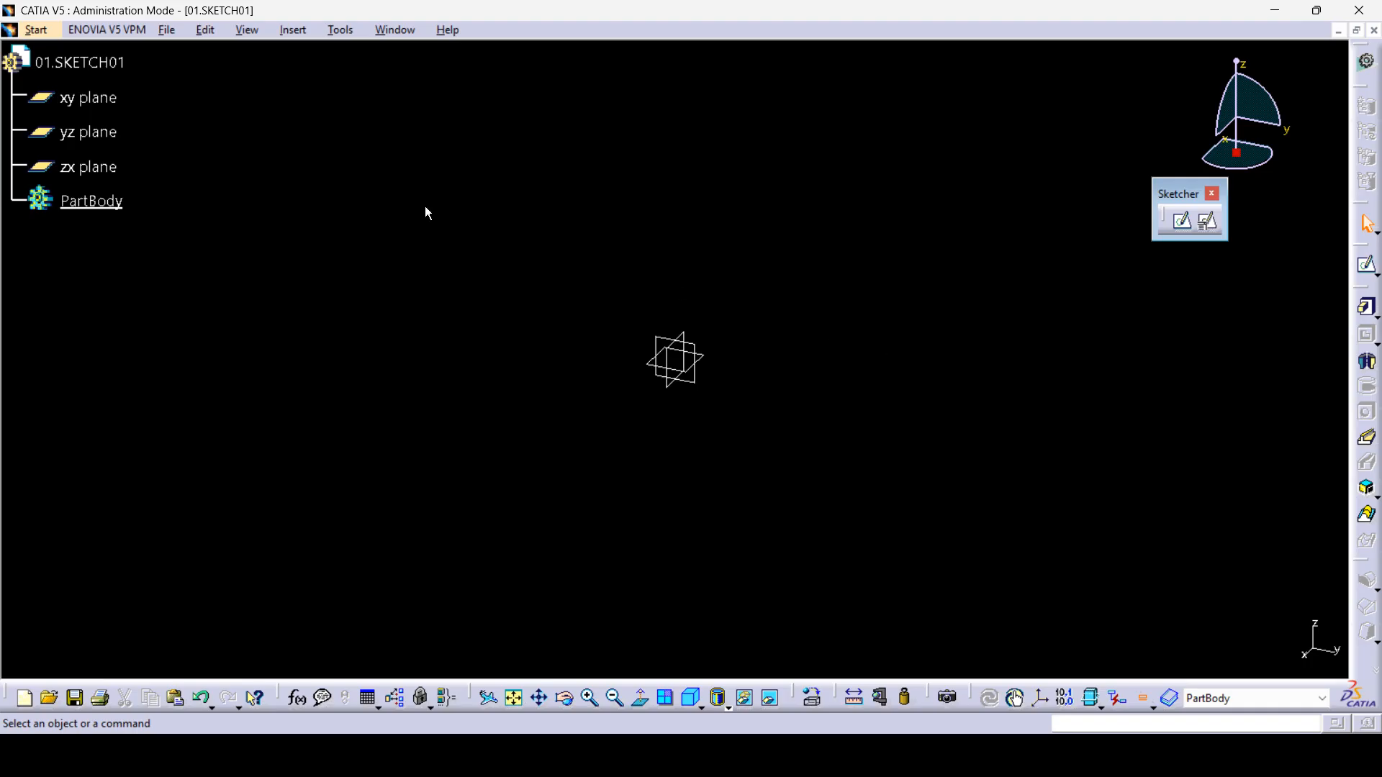
left_click(88, 98)
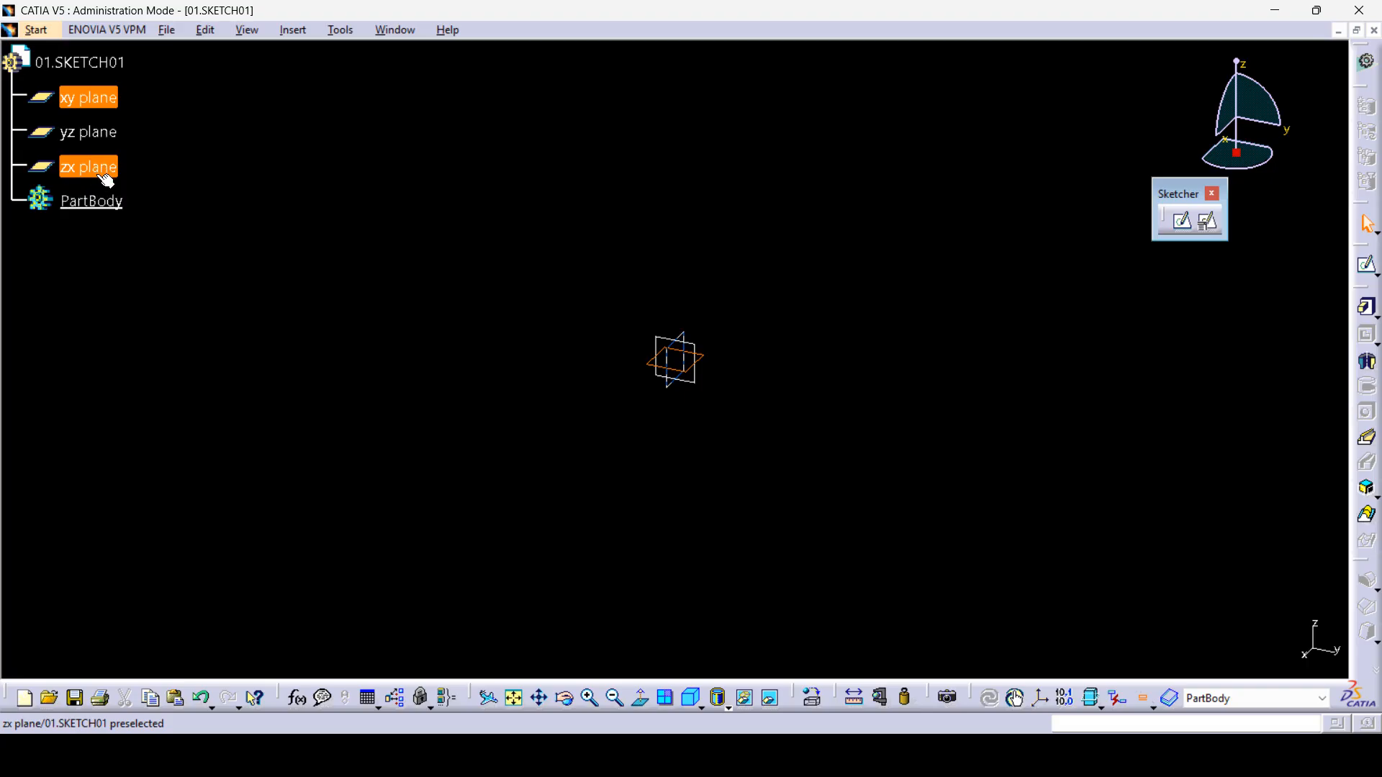
left_click(314, 216)
left_click(93, 101)
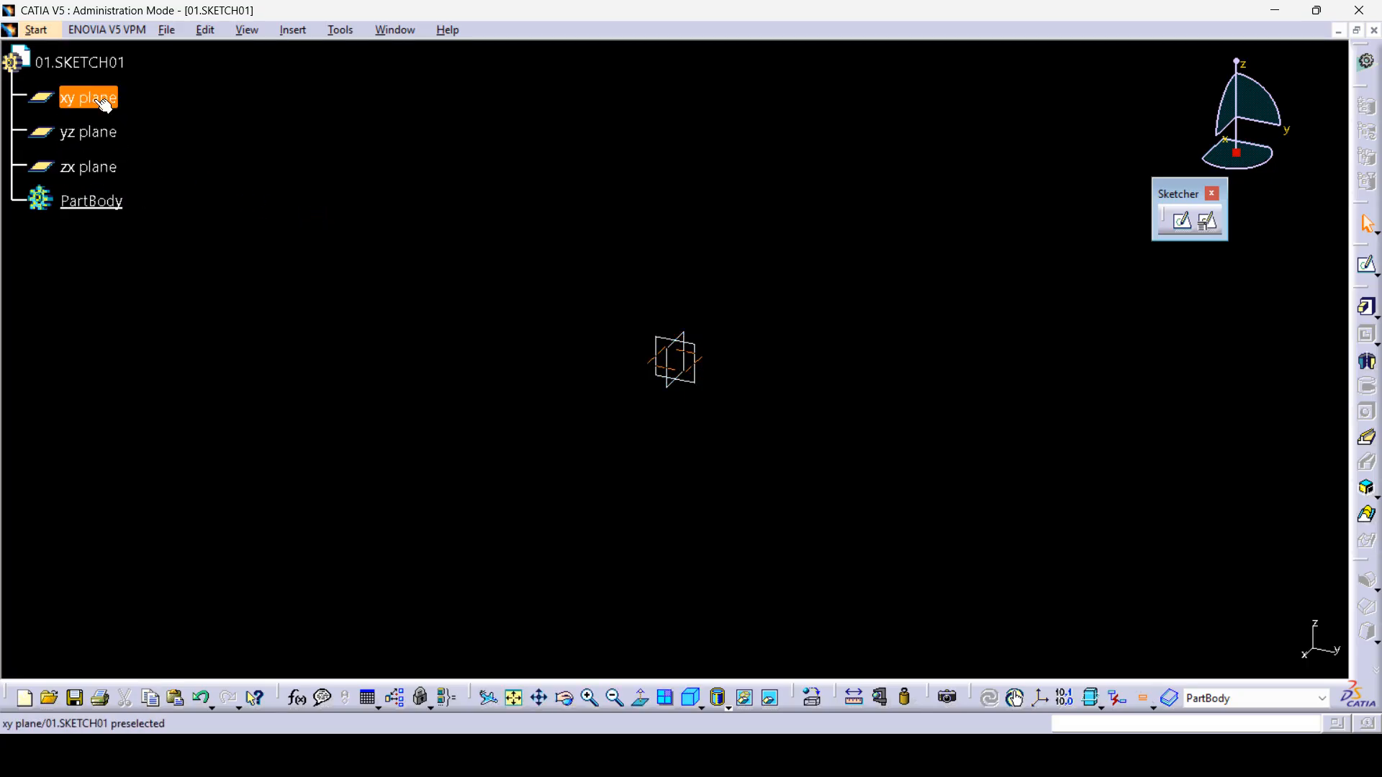
left_click(105, 168, "ctrl")
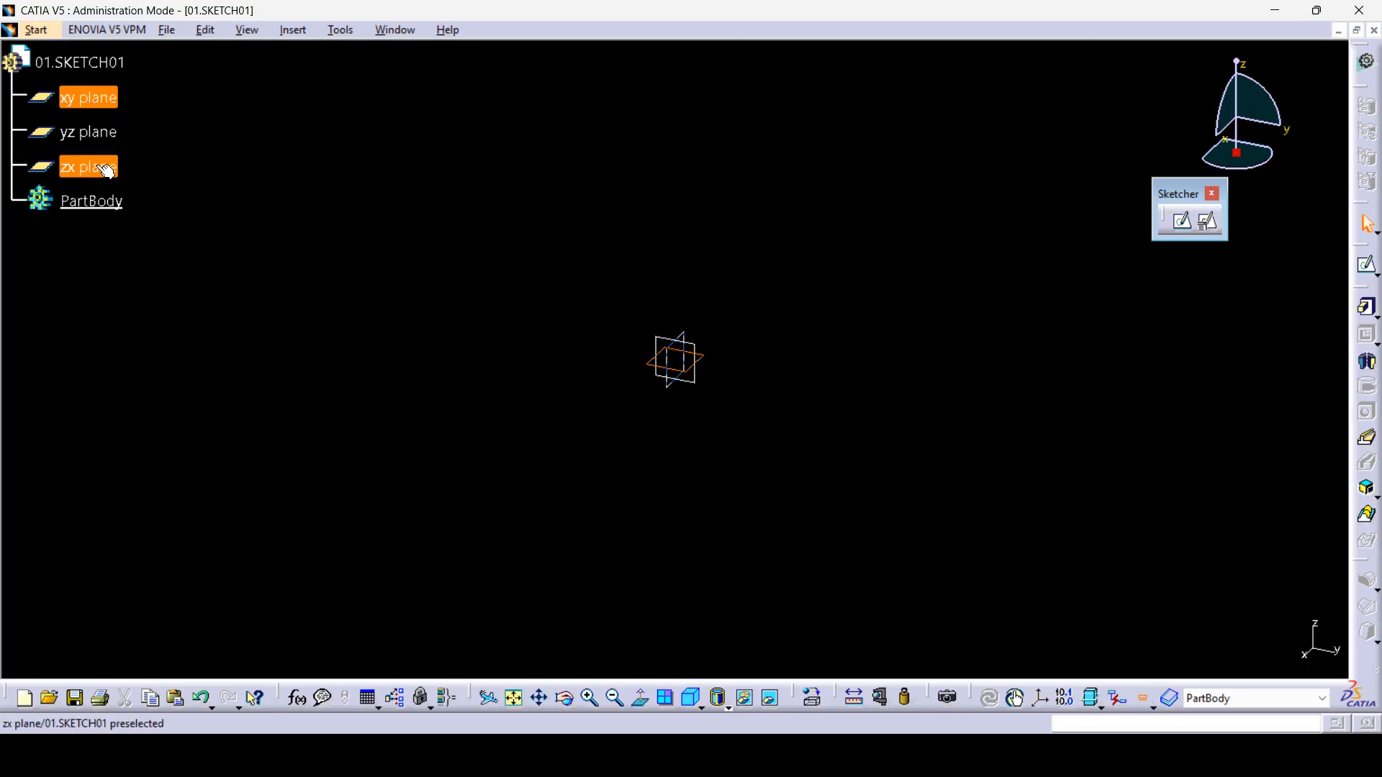
left_click(105, 170, "shift")
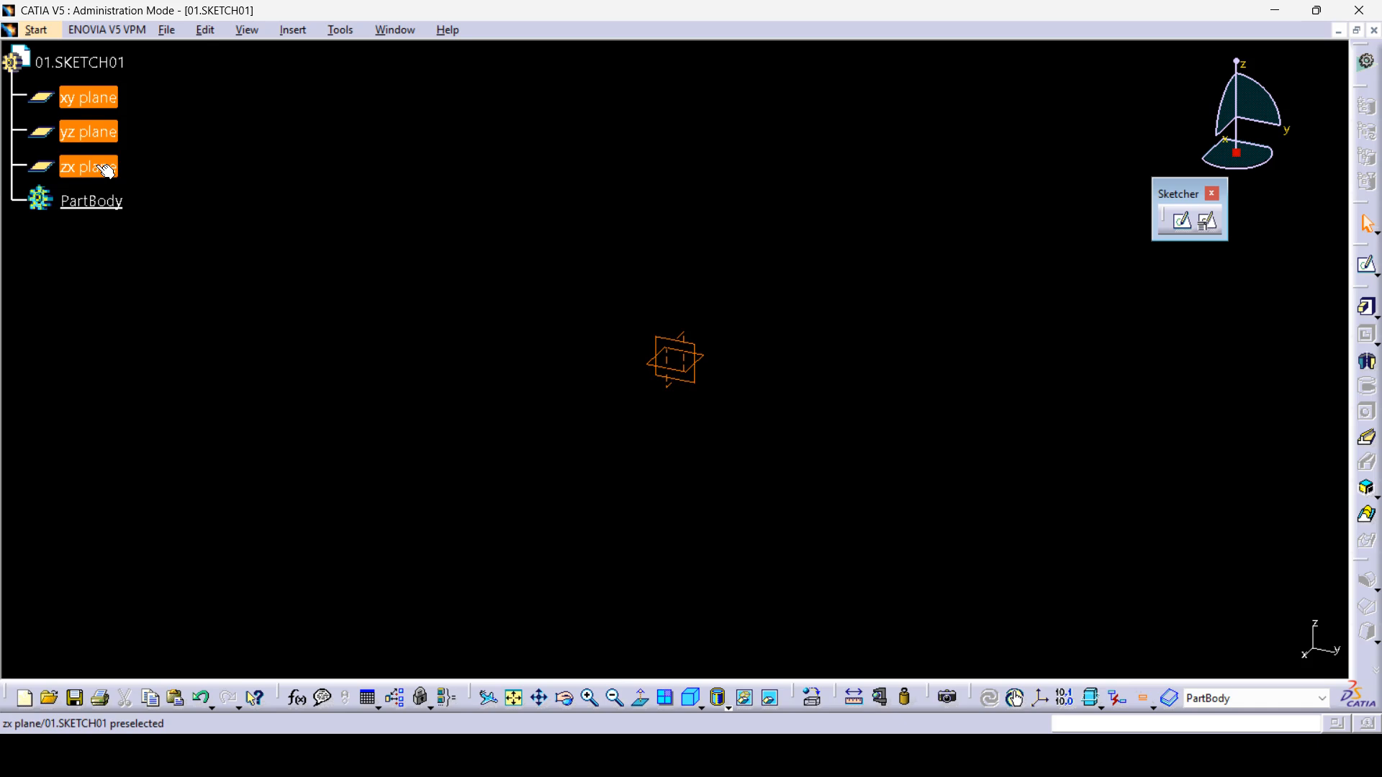
left_click(231, 151)
- Hide the xy, yz and zx reference planes of the part
left_click(106, 101)
left_click(107, 167, "ctrl")
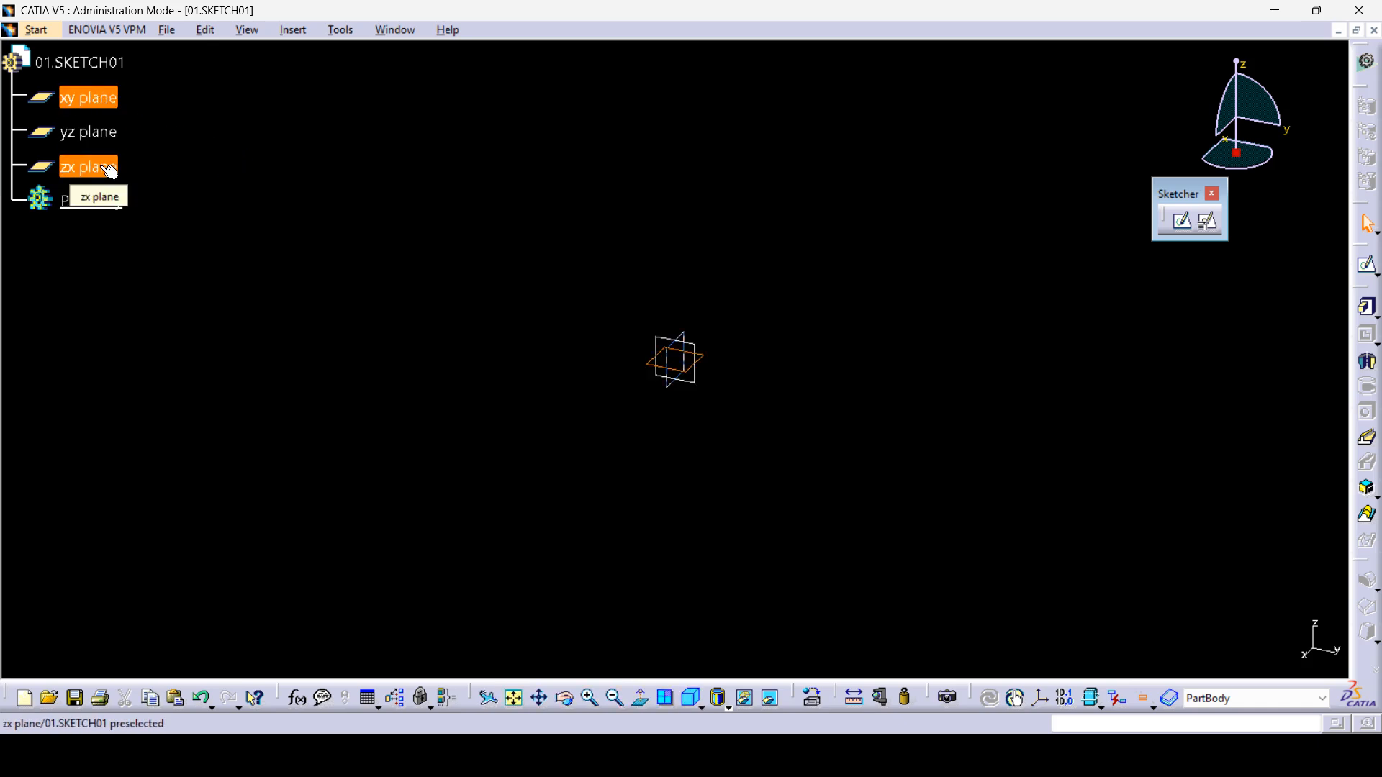
left_click(108, 169, "shift")
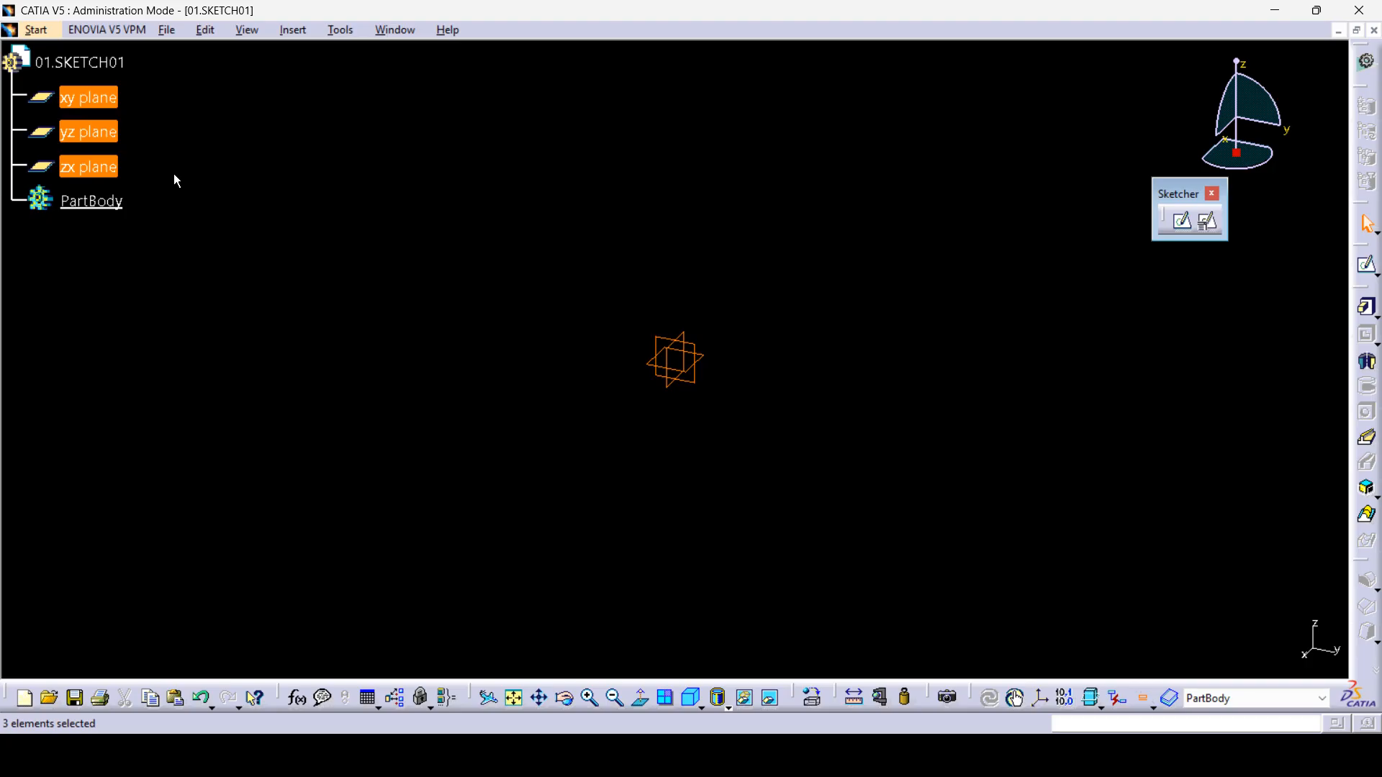
right_click(90, 100)
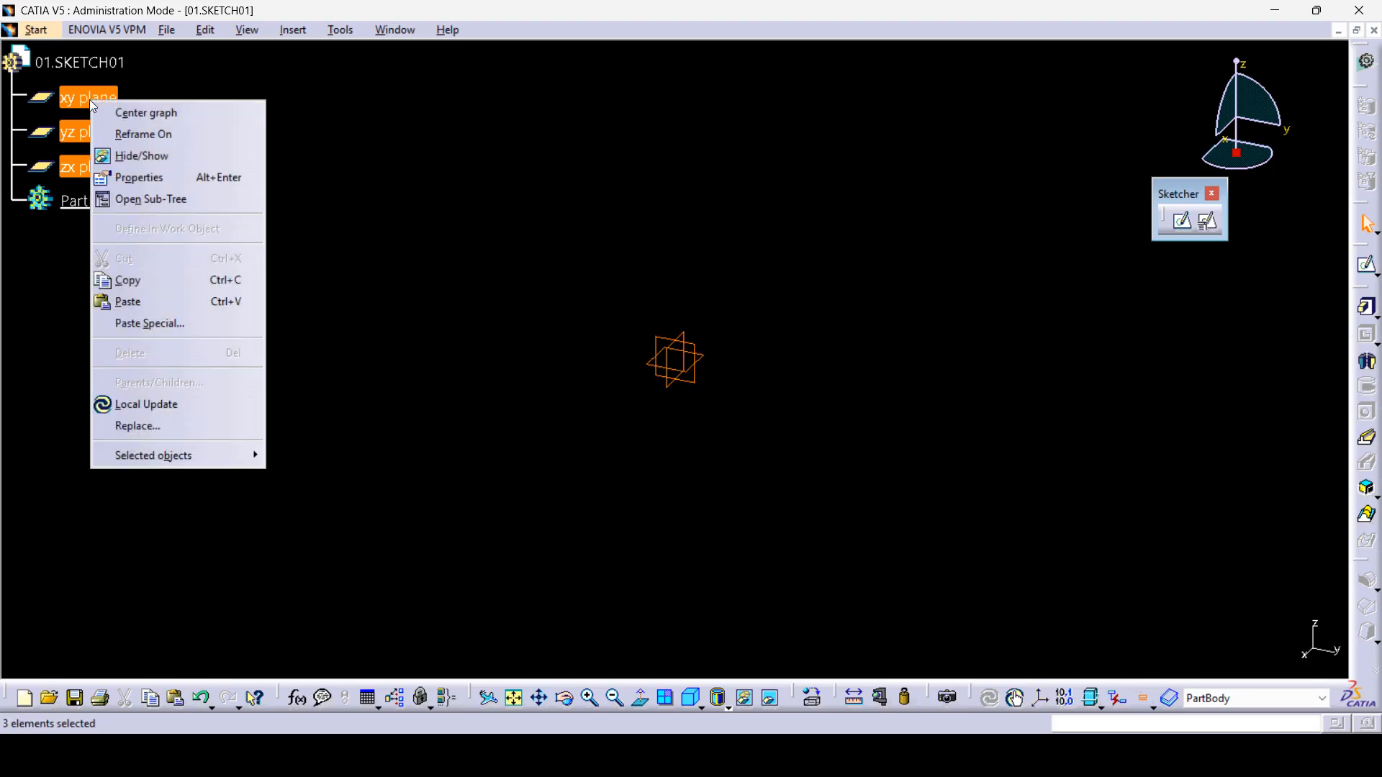
left_click(153, 157)
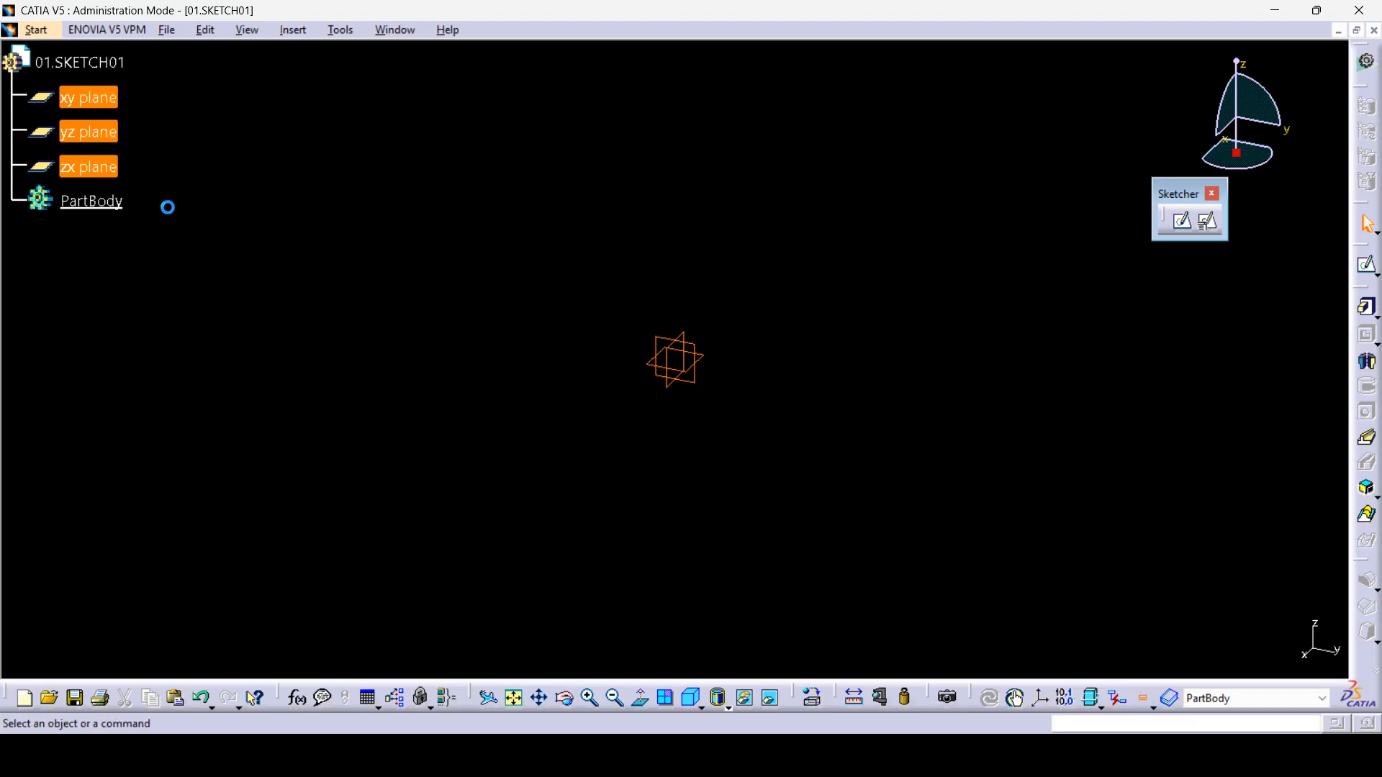
- Insert a standard axis system with no origin or axis references selected and the Current option turned off
left_click(294, 32)
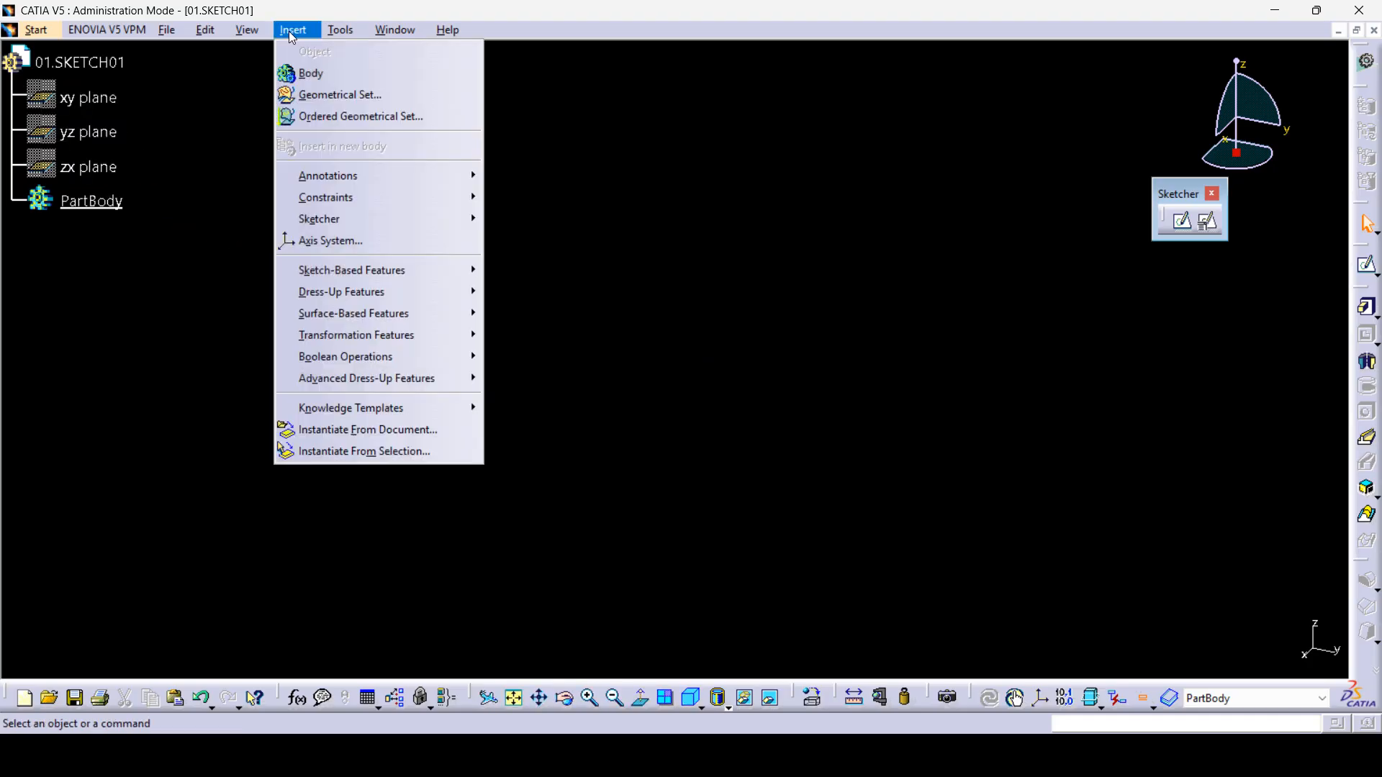
left_click(328, 242)
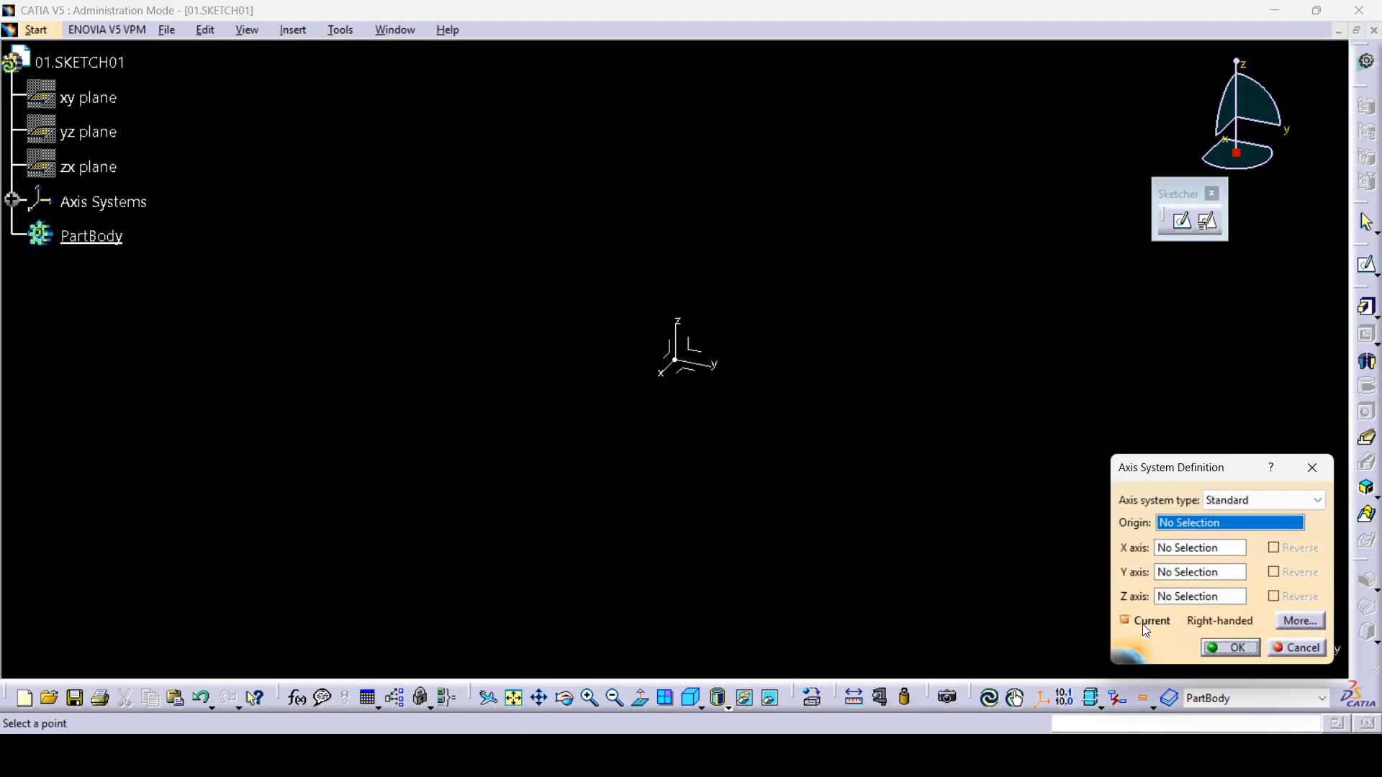
left_click_drag(1123, 468, 827, 210)
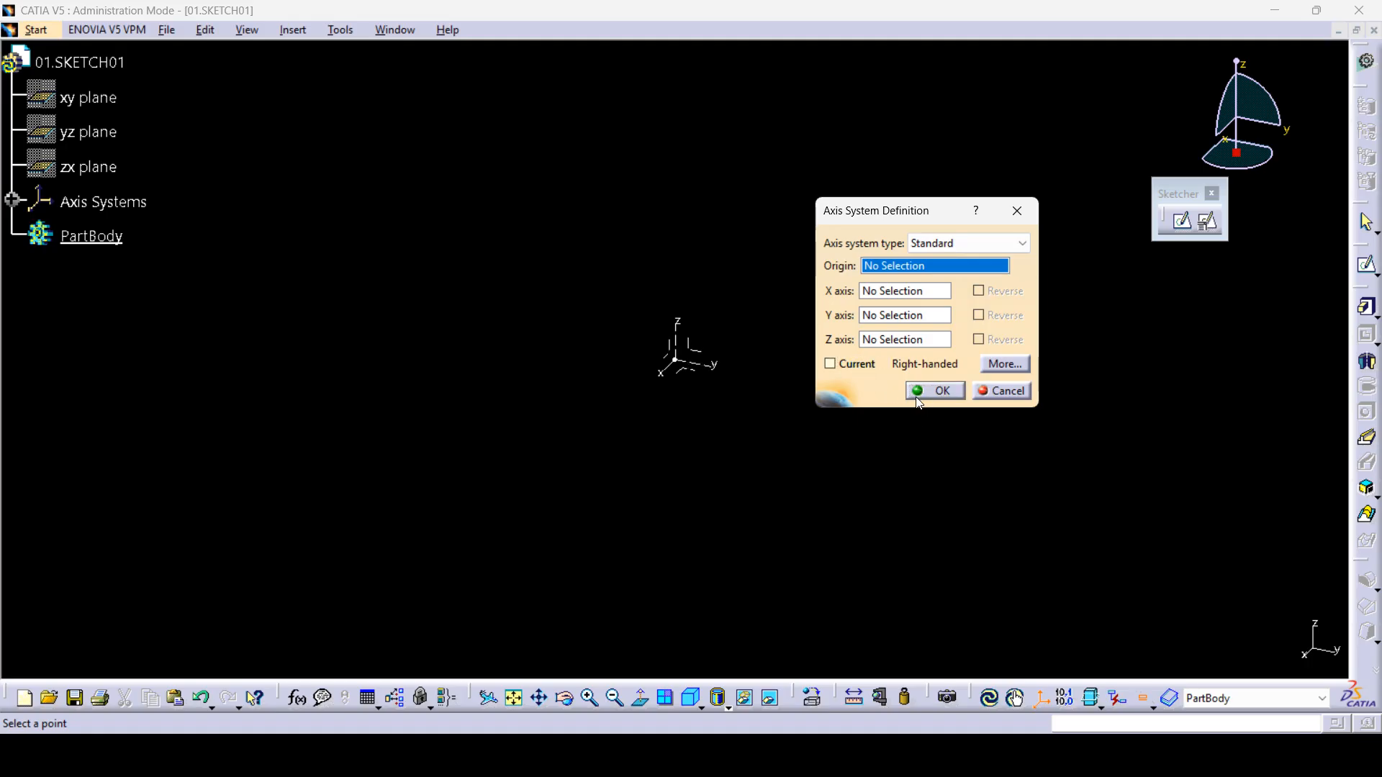
left_click(935, 391)
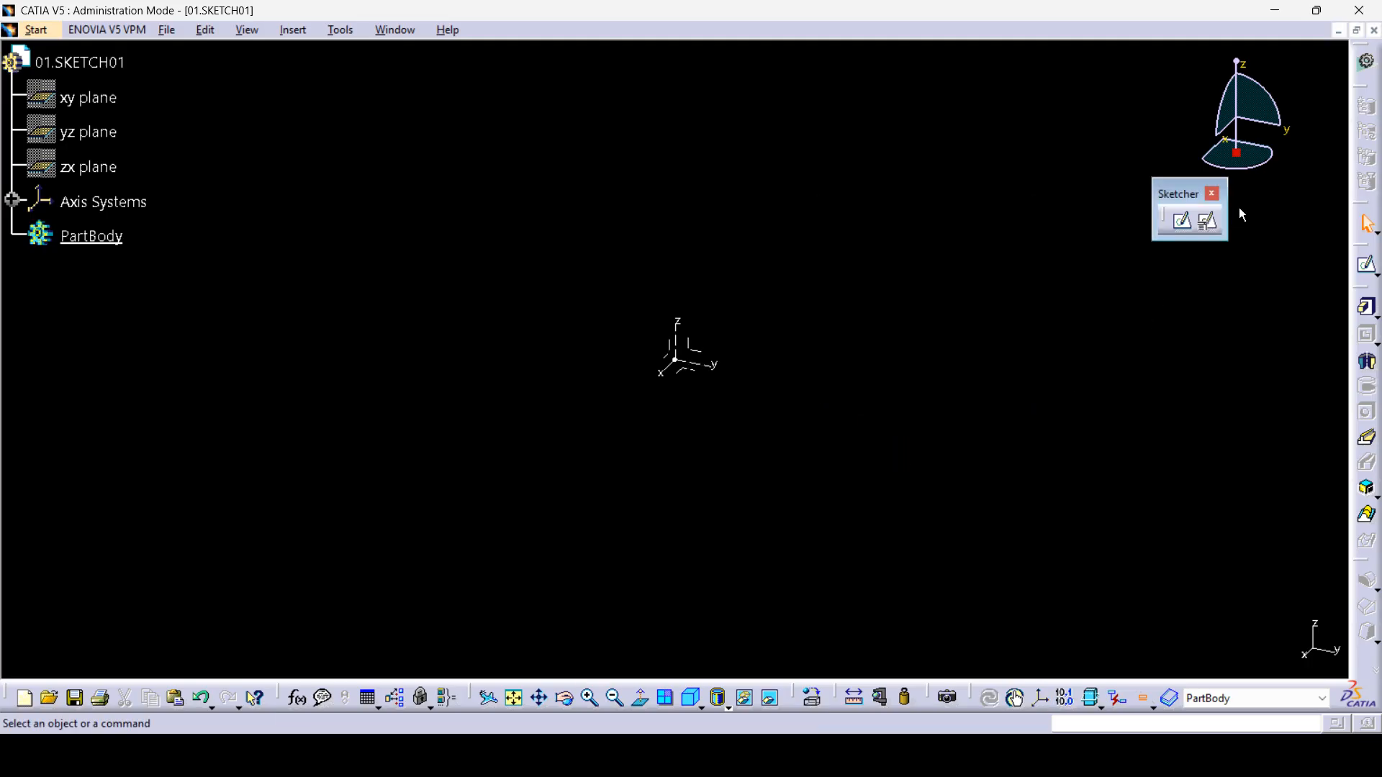
- Create a positioned sketch on the YZ plane of the axis system with implicit origin and orientation
left_click(1209, 221)
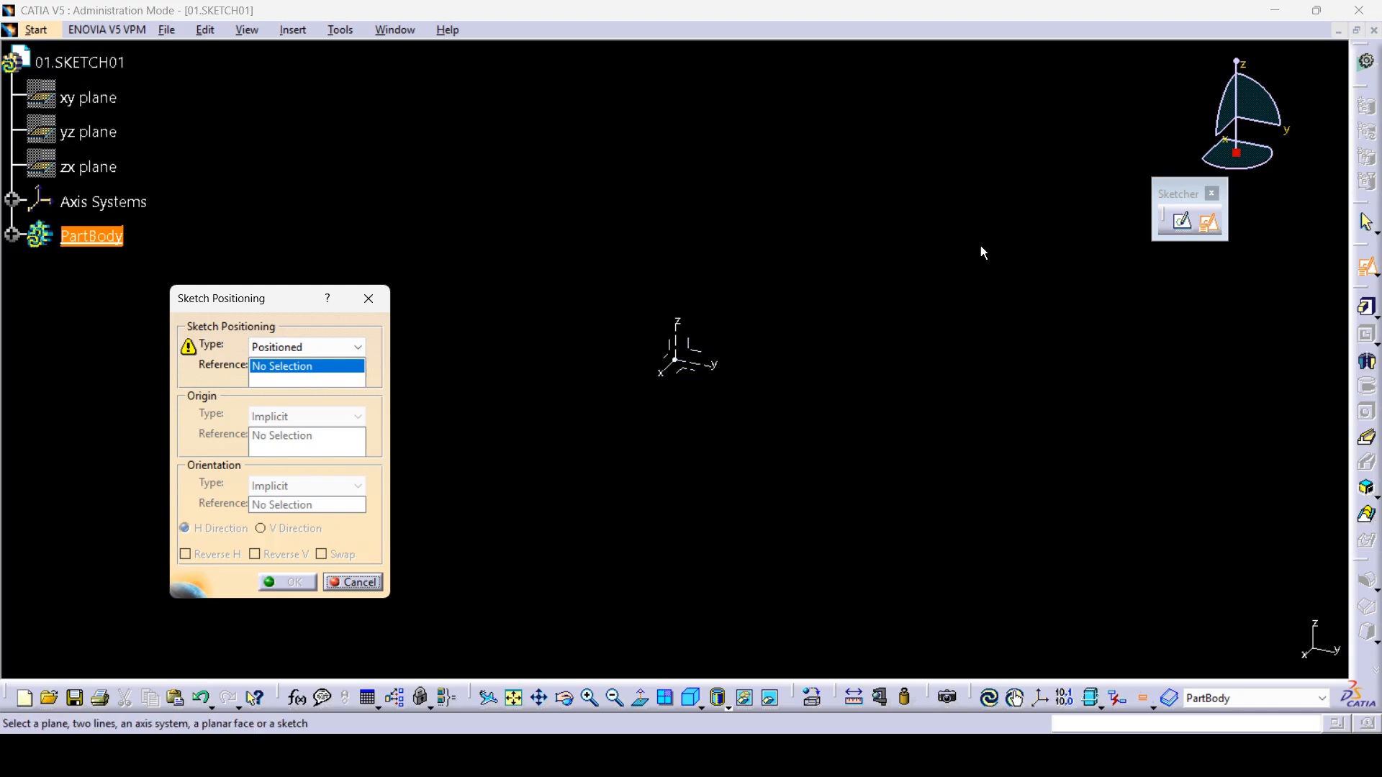
left_click(692, 360)
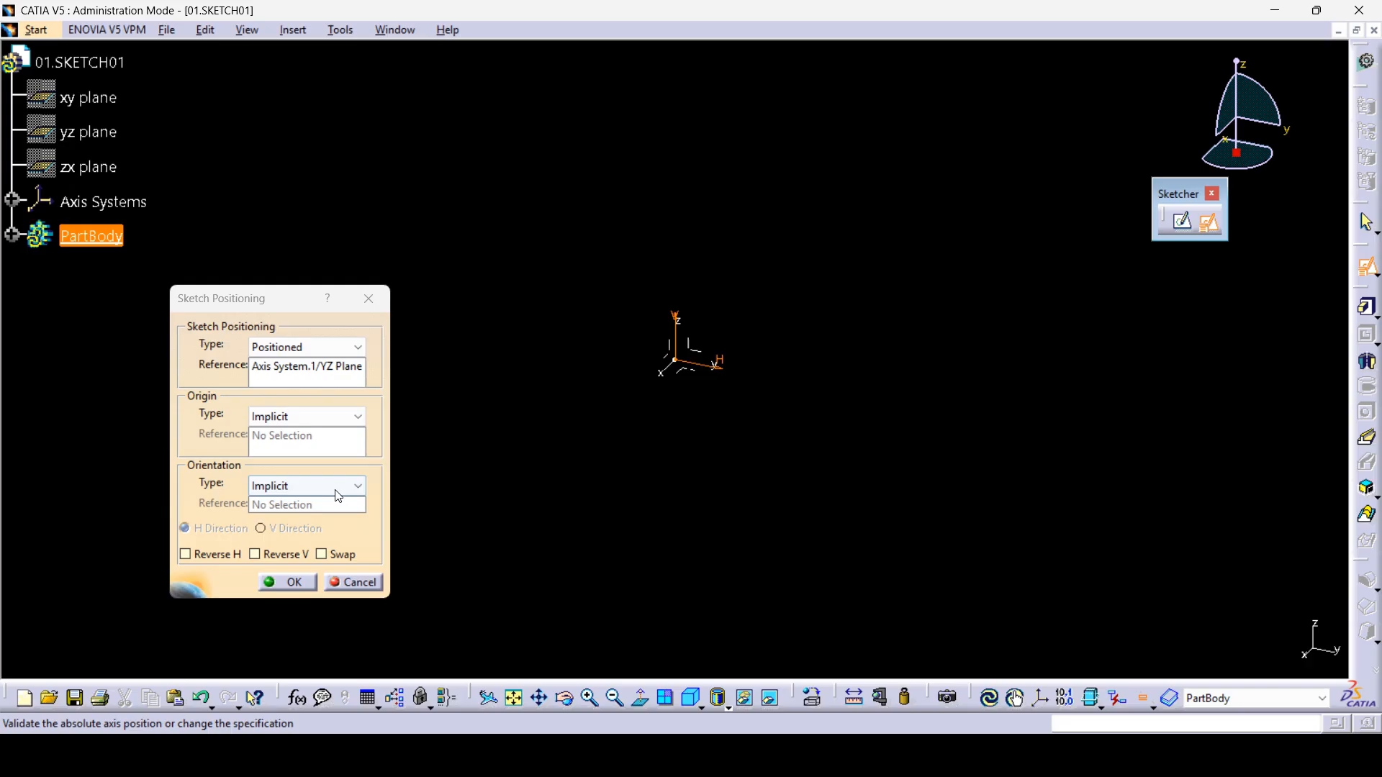
left_click_drag(243, 298, 369, 204)
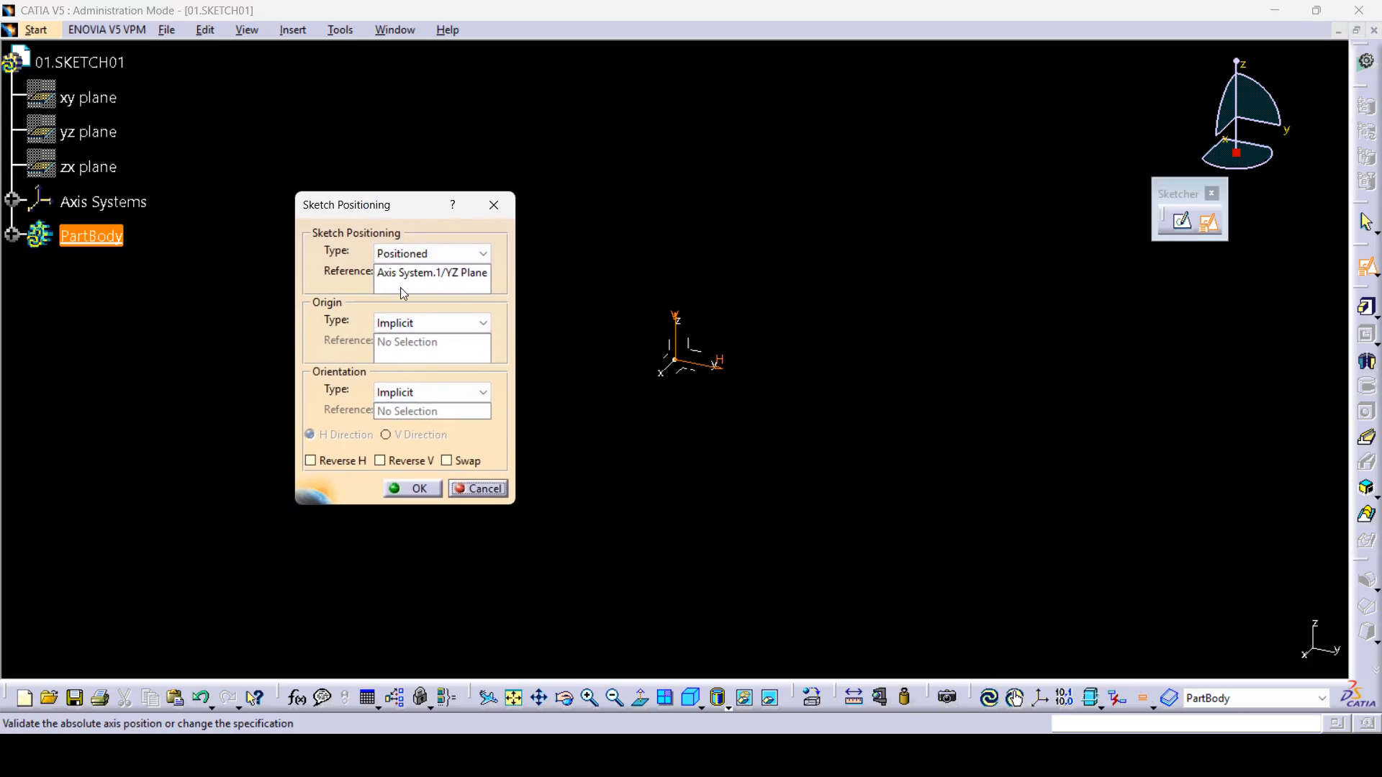
left_click(408, 493)
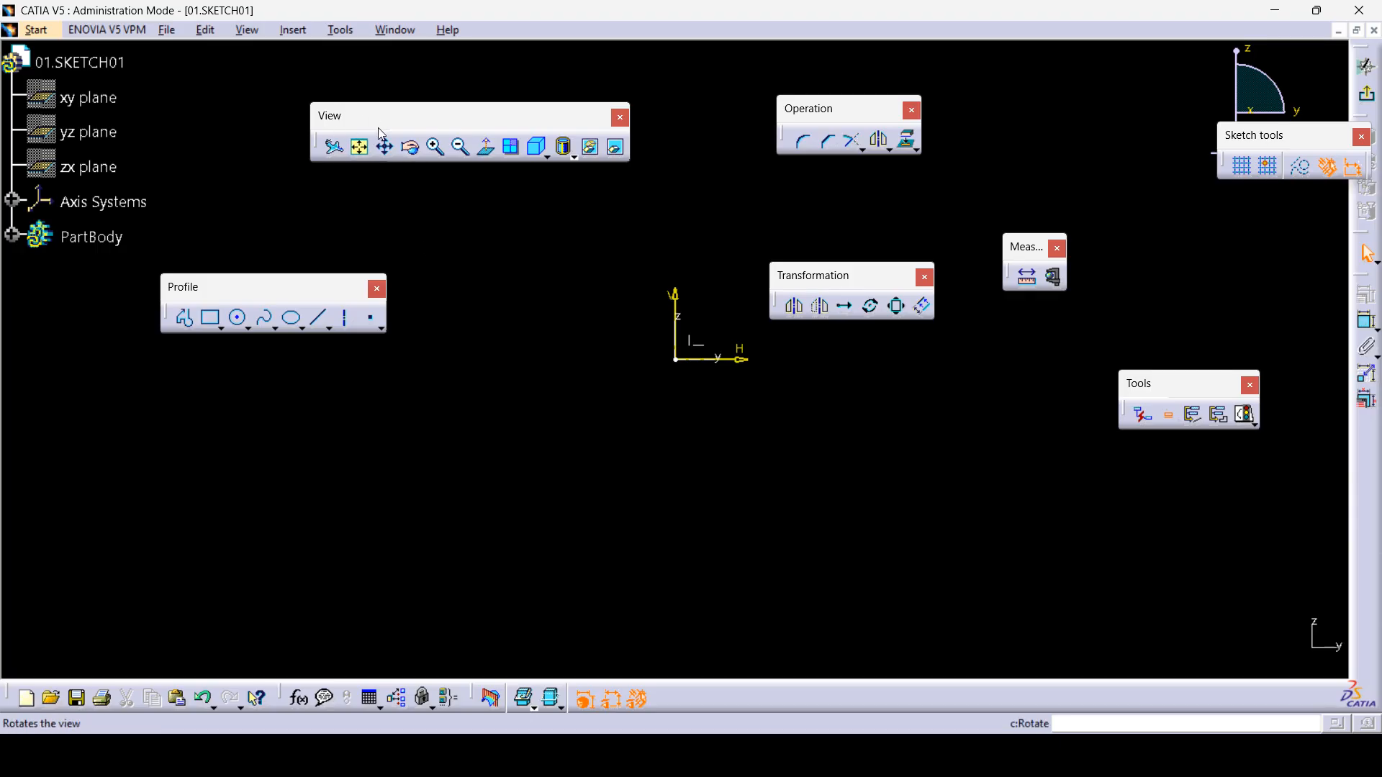
- Restore the default contents and the default positions of all toolbars in the Sketcher workbench
left_click(341, 30)
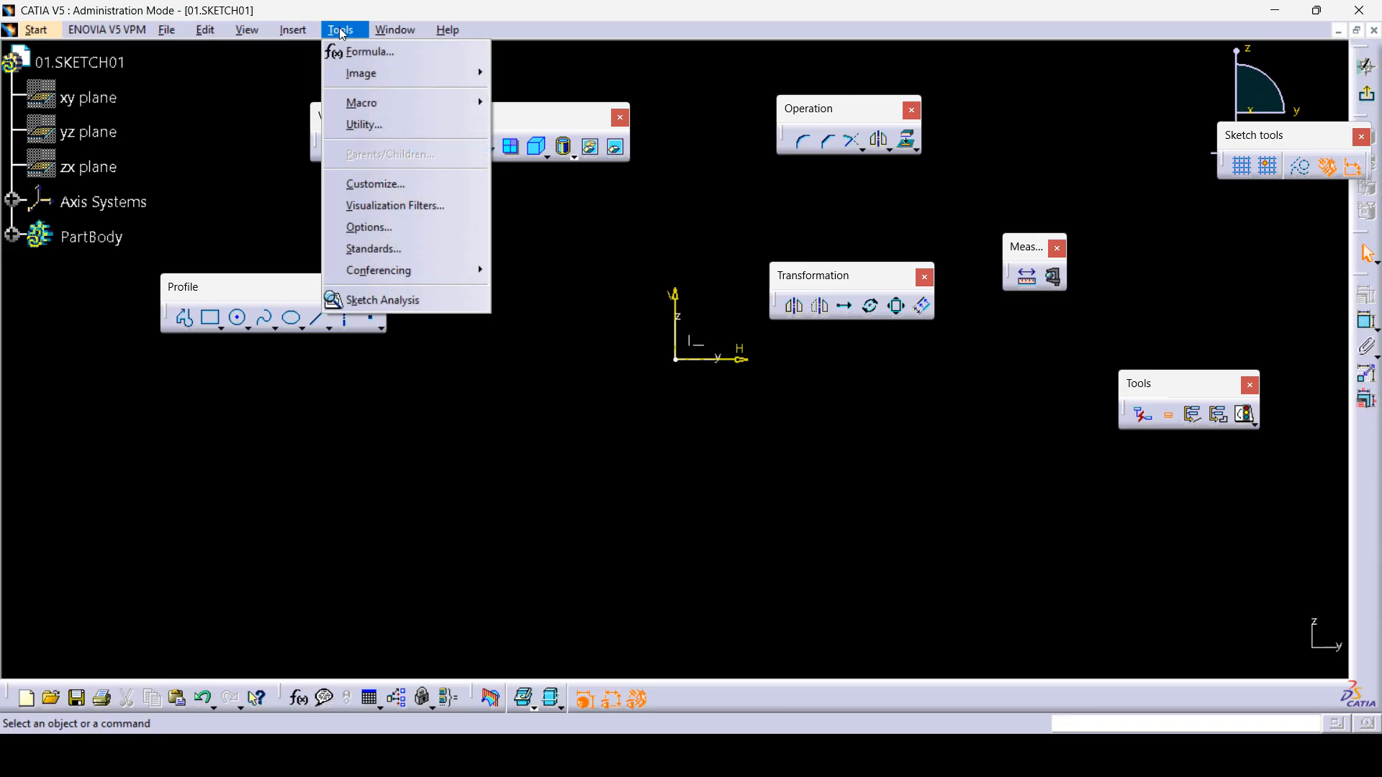
left_click(351, 189)
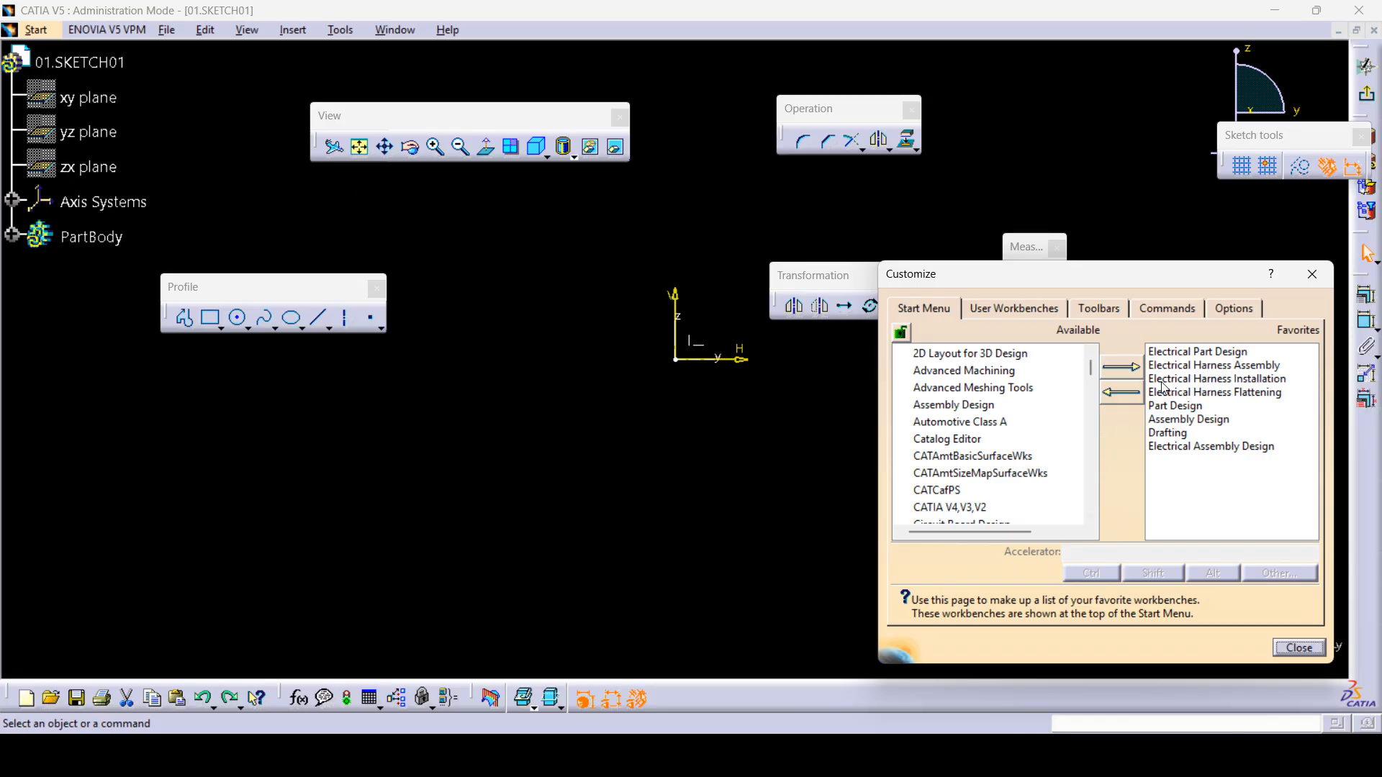
left_click(1105, 307)
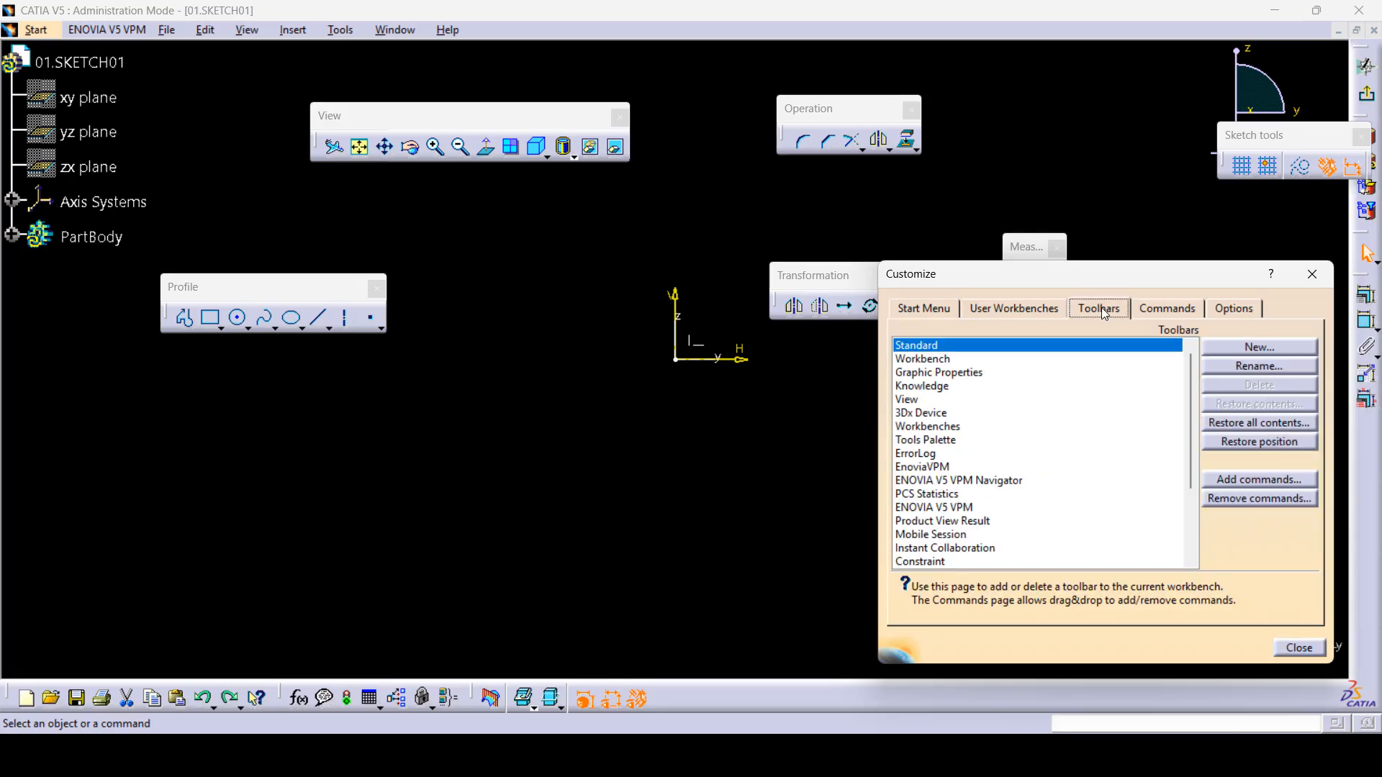
left_click(1259, 422)
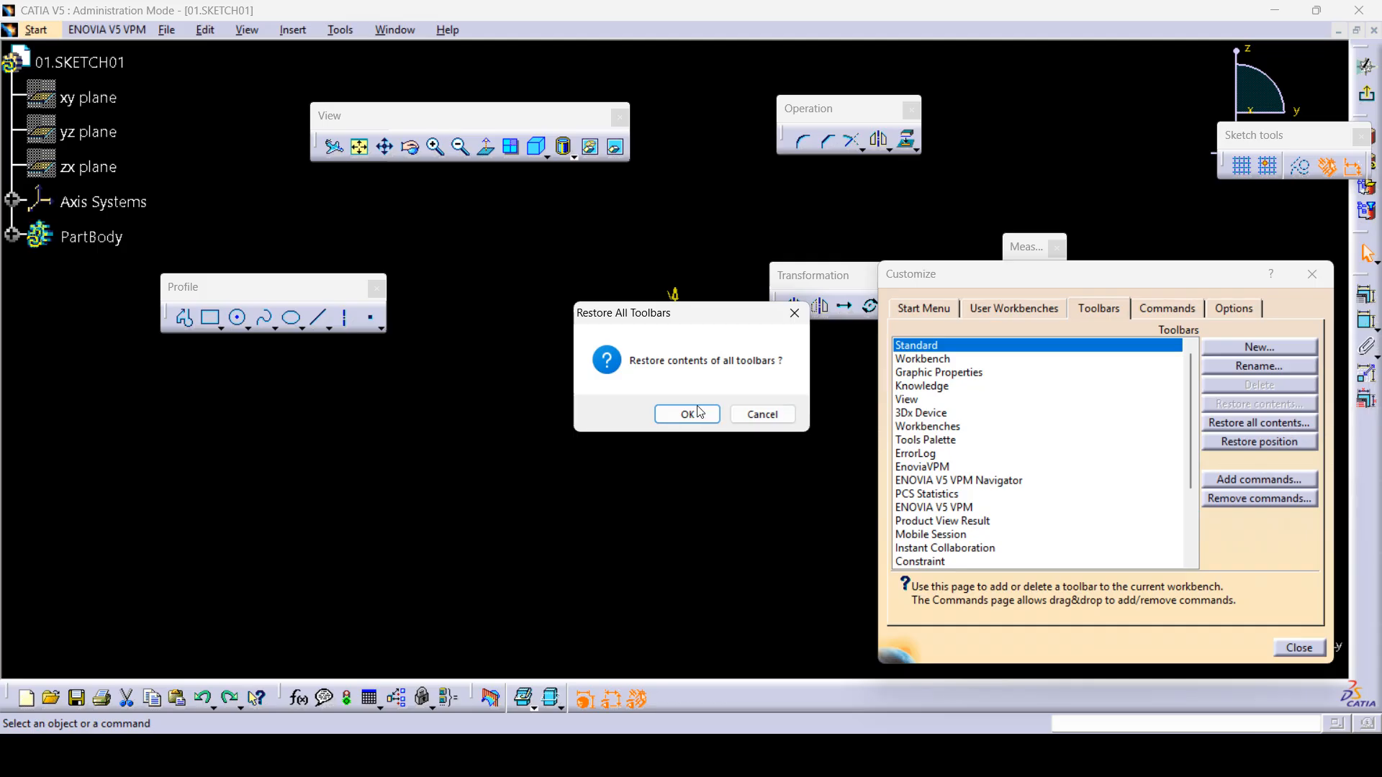
left_click(681, 414)
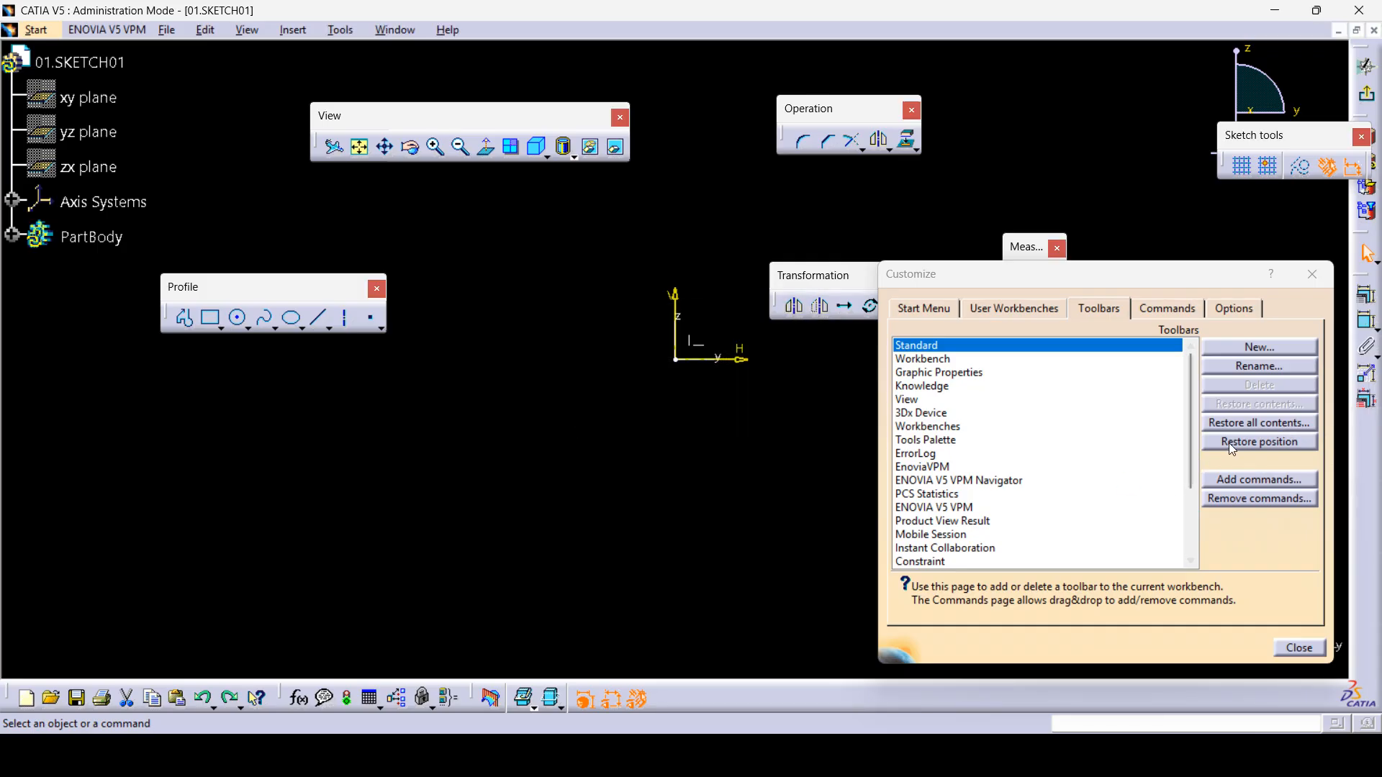
left_click(1259, 441)
left_click(684, 416)
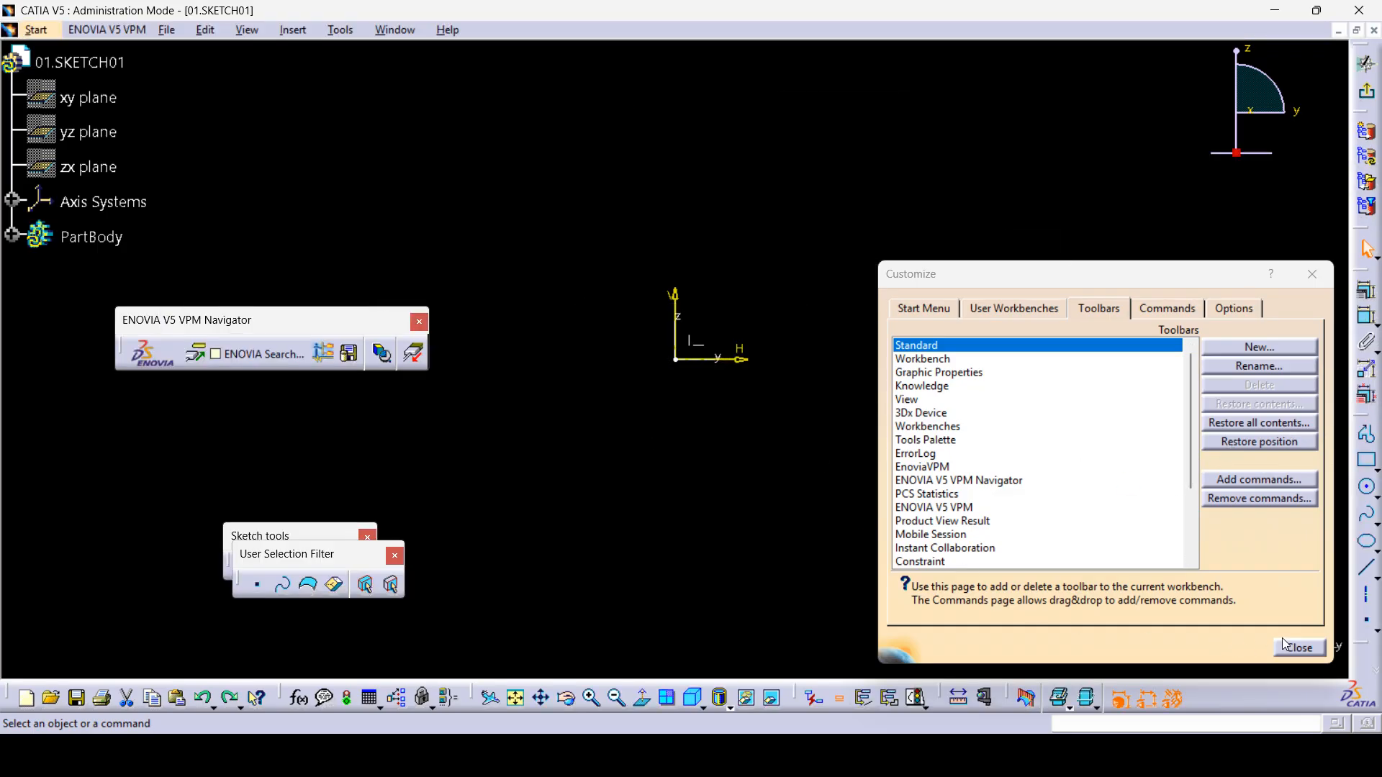
left_click(1299, 649)
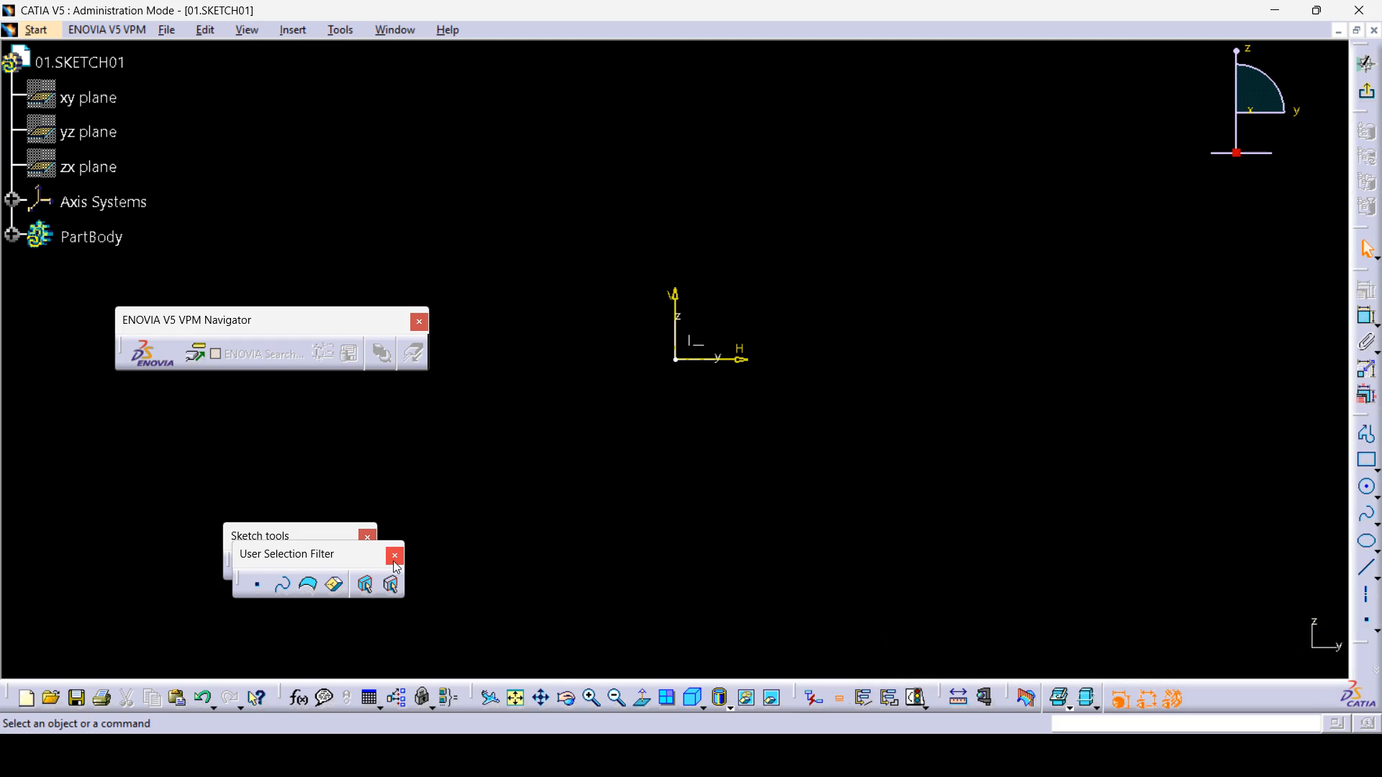
- Close the User Selection Filter and ENOVIA V5 VPM Navigator toolbars and move Sketch tools toward the lower corner below the specification tree
left_click(394, 559)
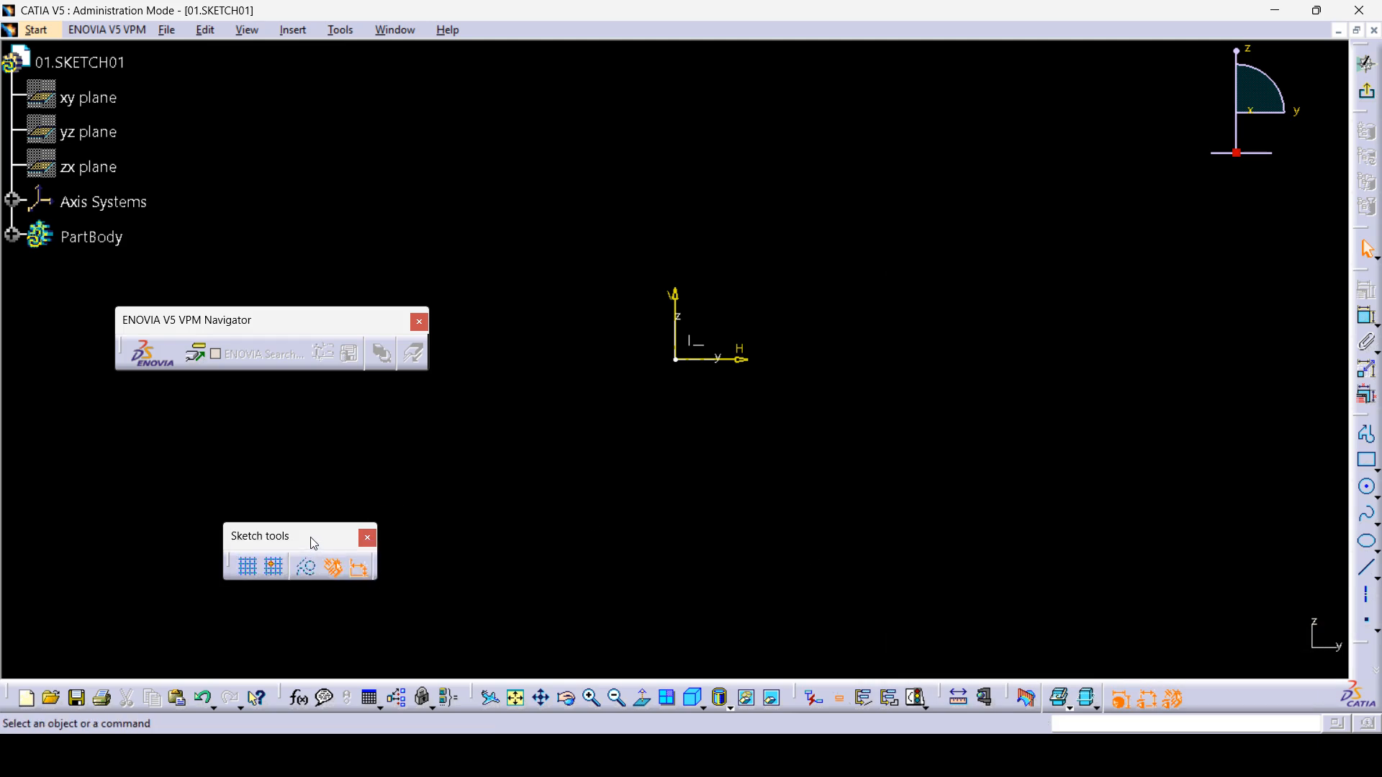
left_click_drag(244, 536, 89, 591)
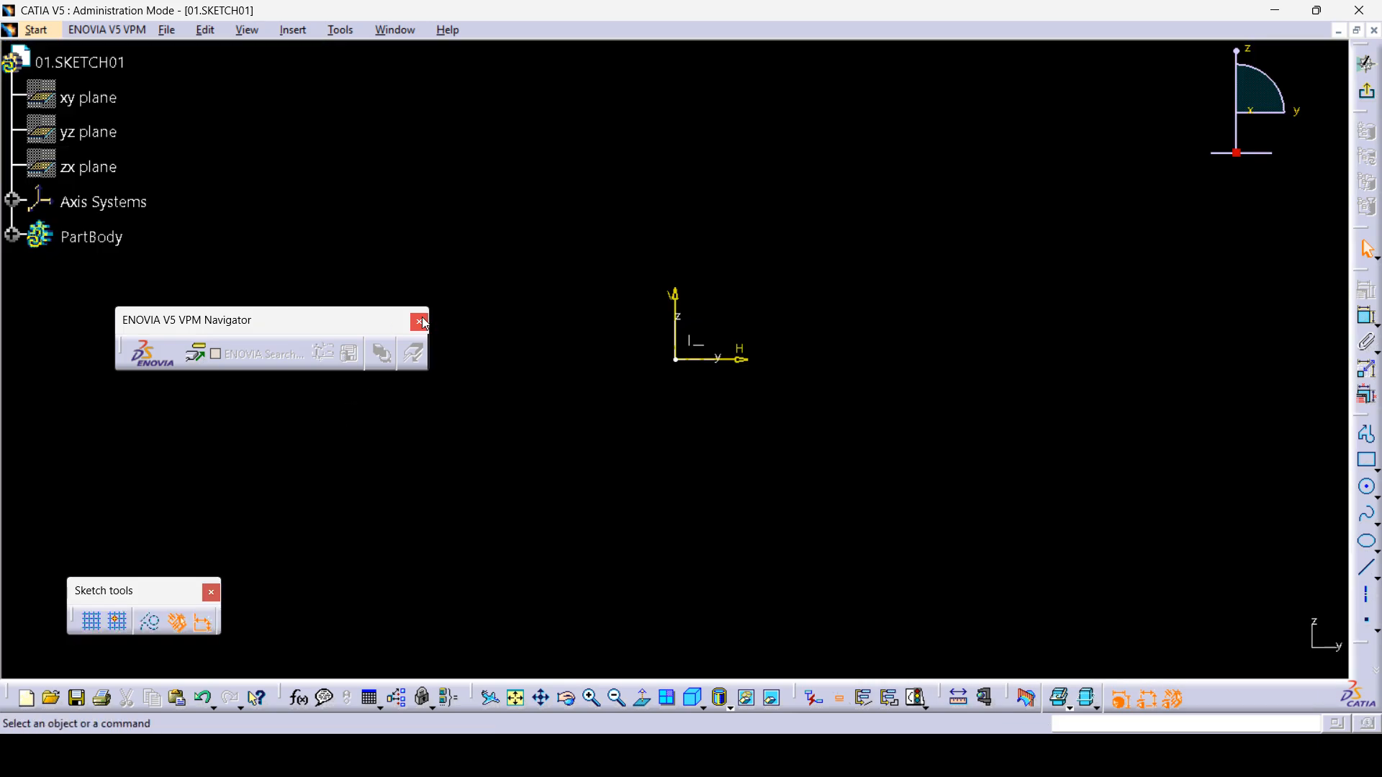
left_click(419, 323)
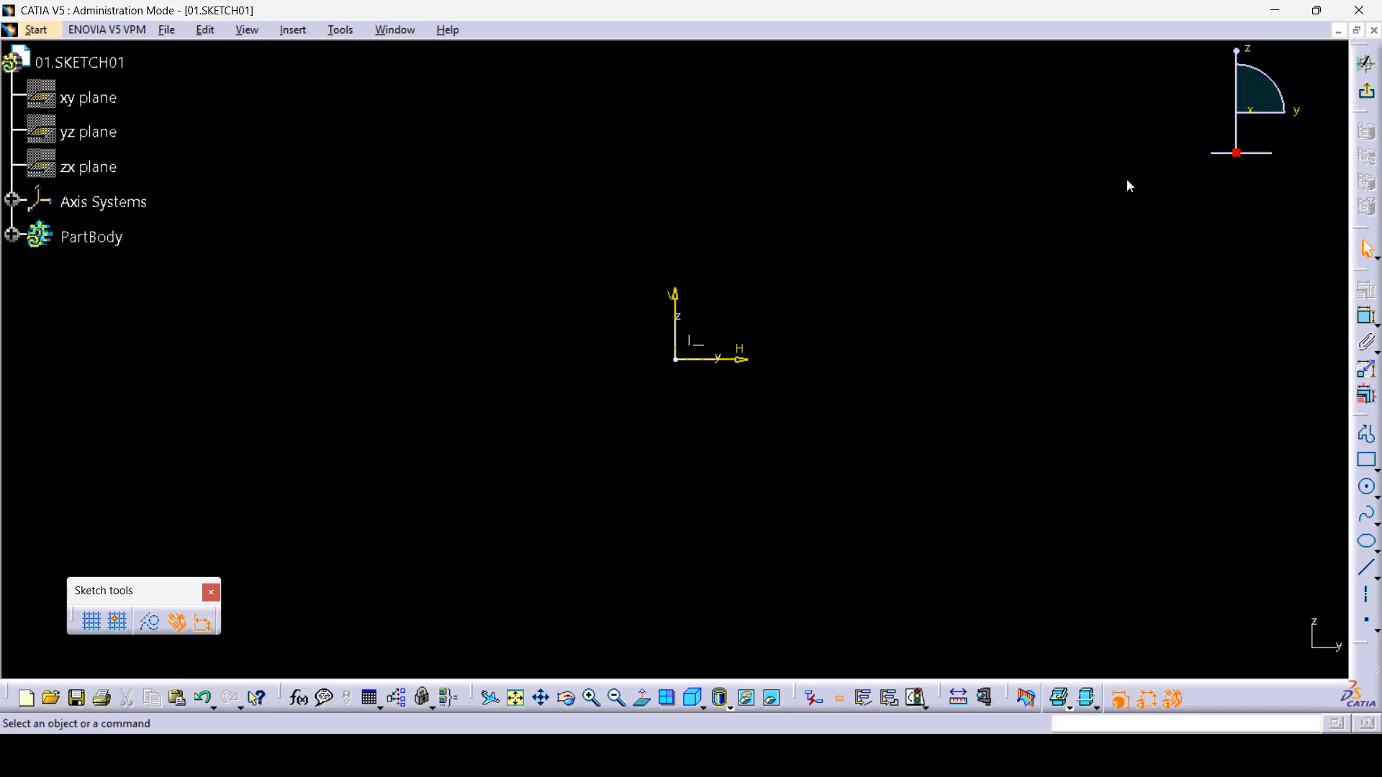
- Detach the Profile toolbar and float it horizontally in the model area, just beside the compass
left_click_drag(1360, 415, 1127, 180)
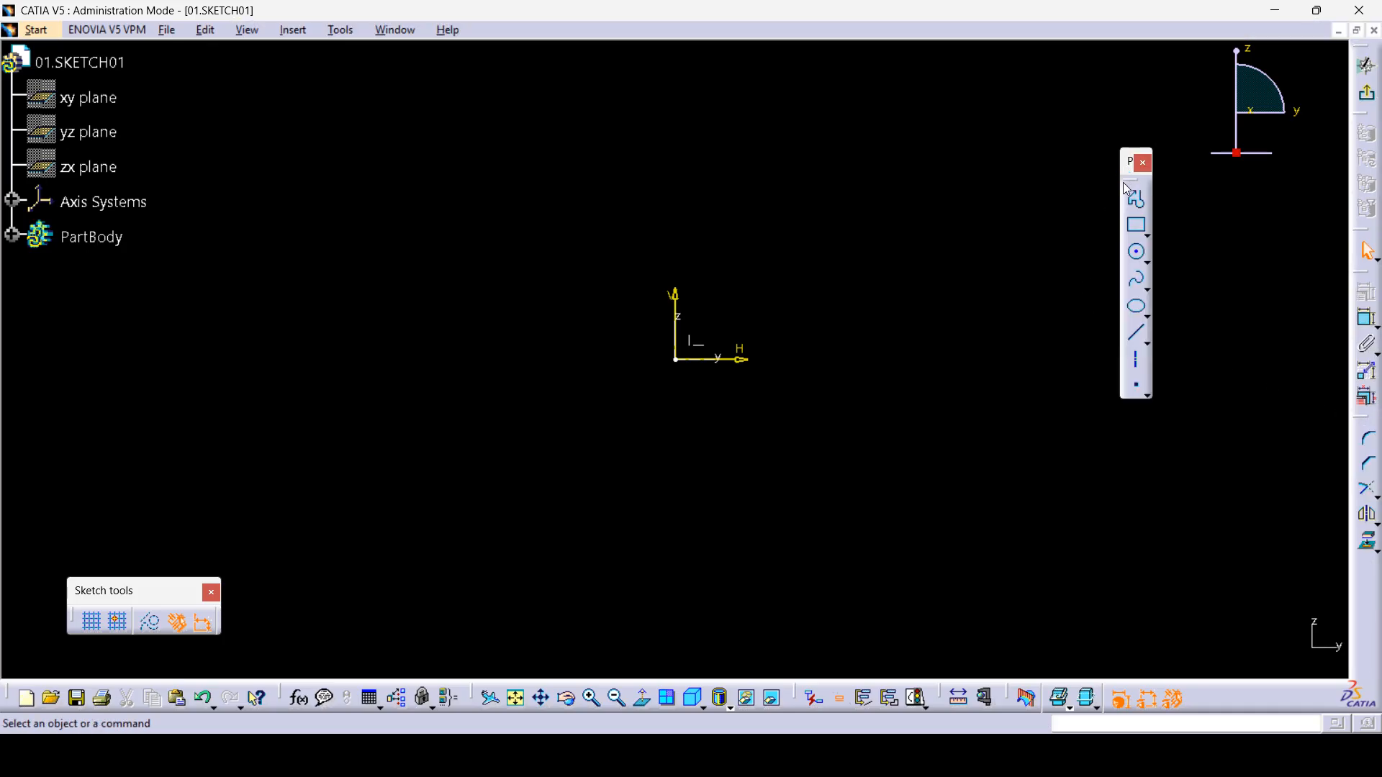
key("alt+Tab")
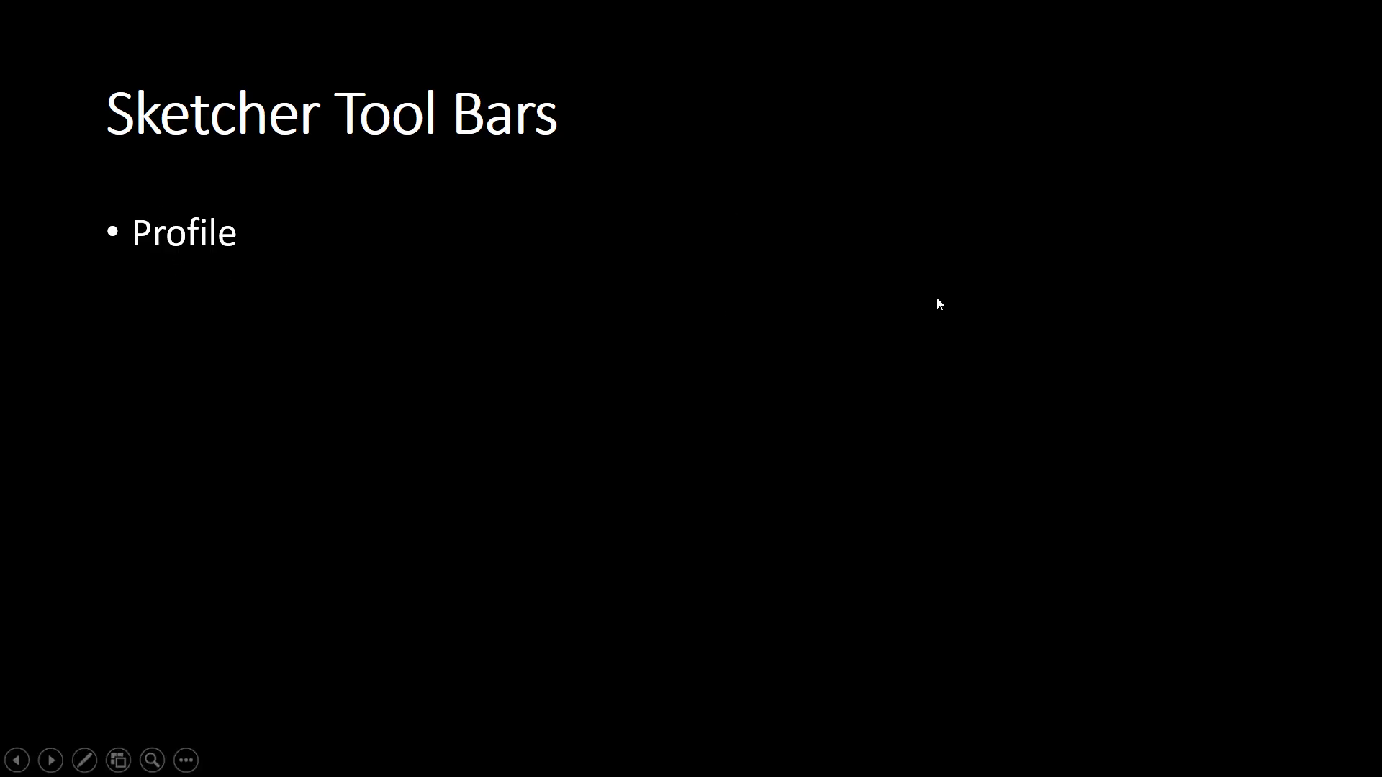
left_click(1204, 305)
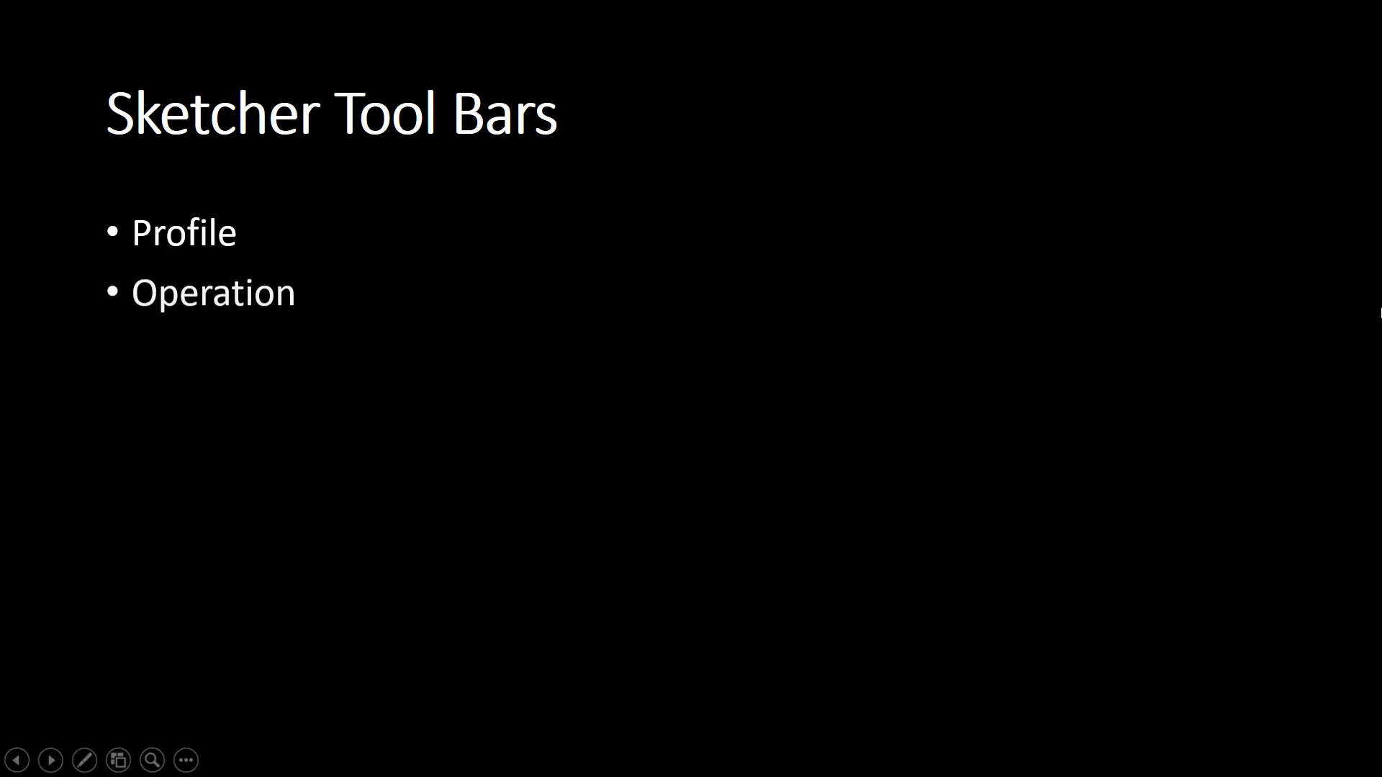
key("alt+Tab")
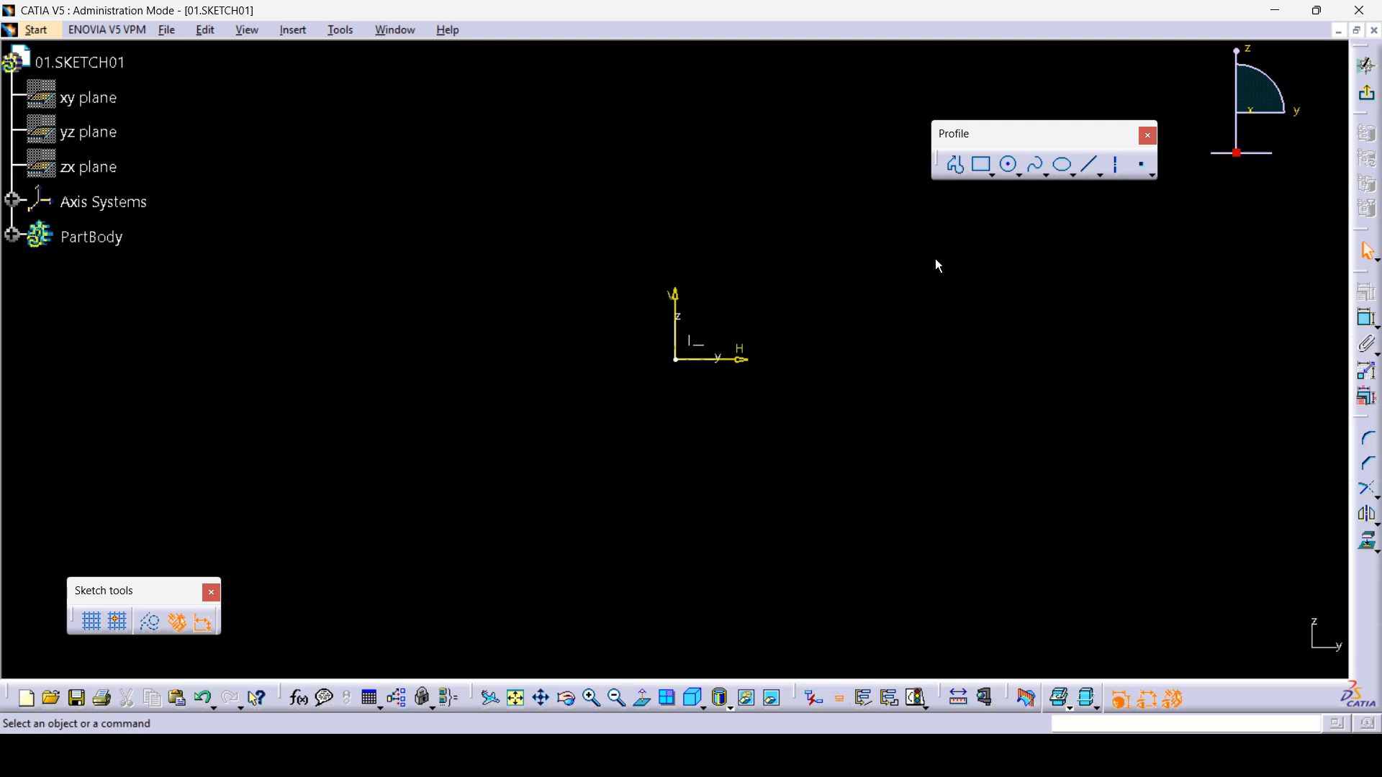
left_click_drag(1000, 204, 1090, 193)
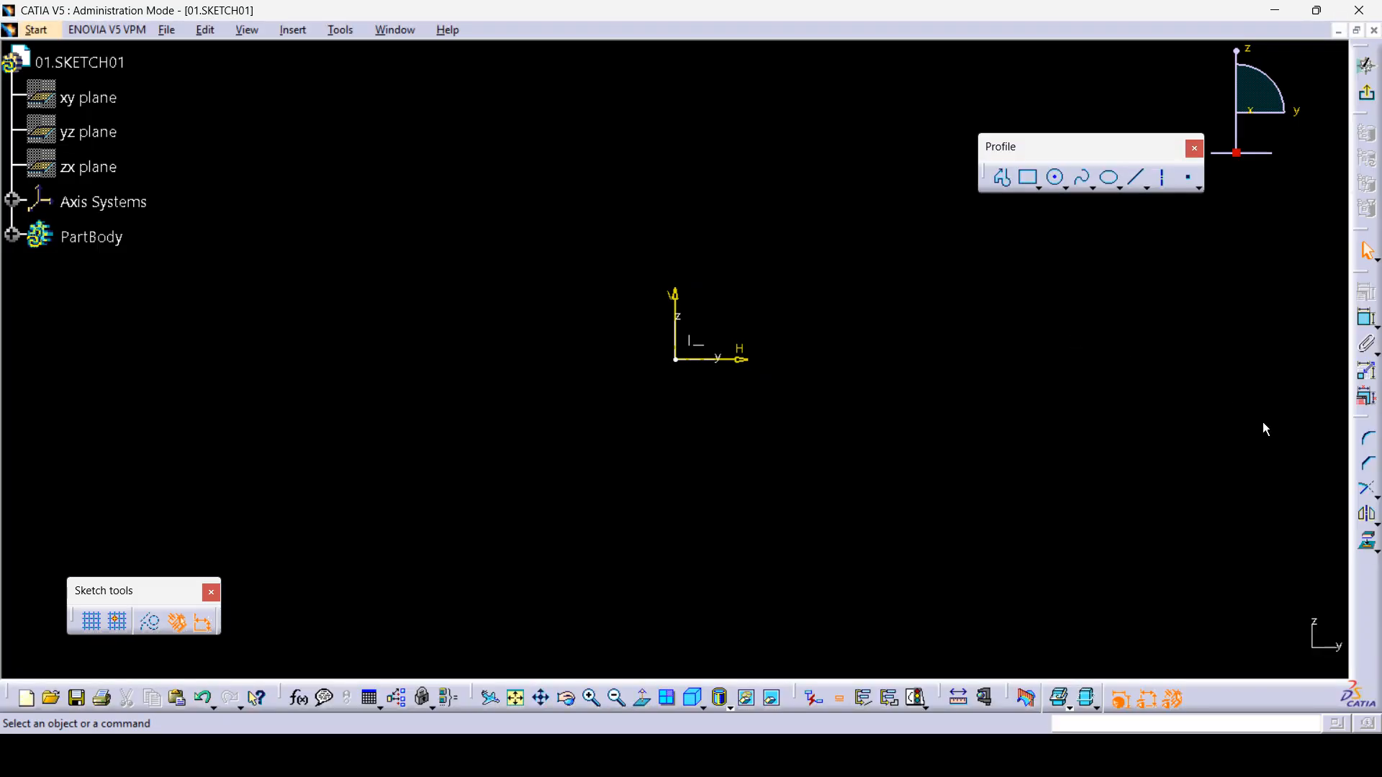
- Detach the Operation toolbar and float it in the model area below the Profile toolbar
key("alt+Tab")
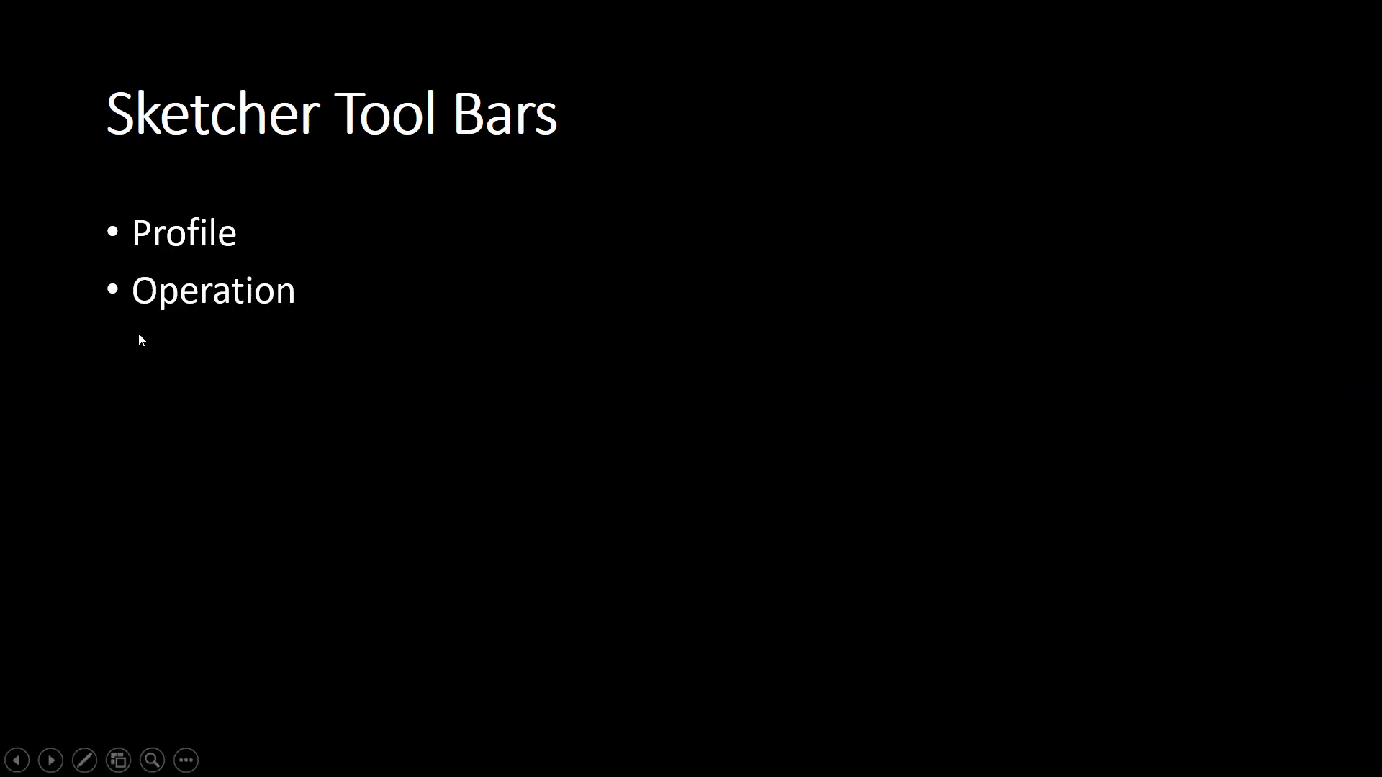
key("alt+Tab")
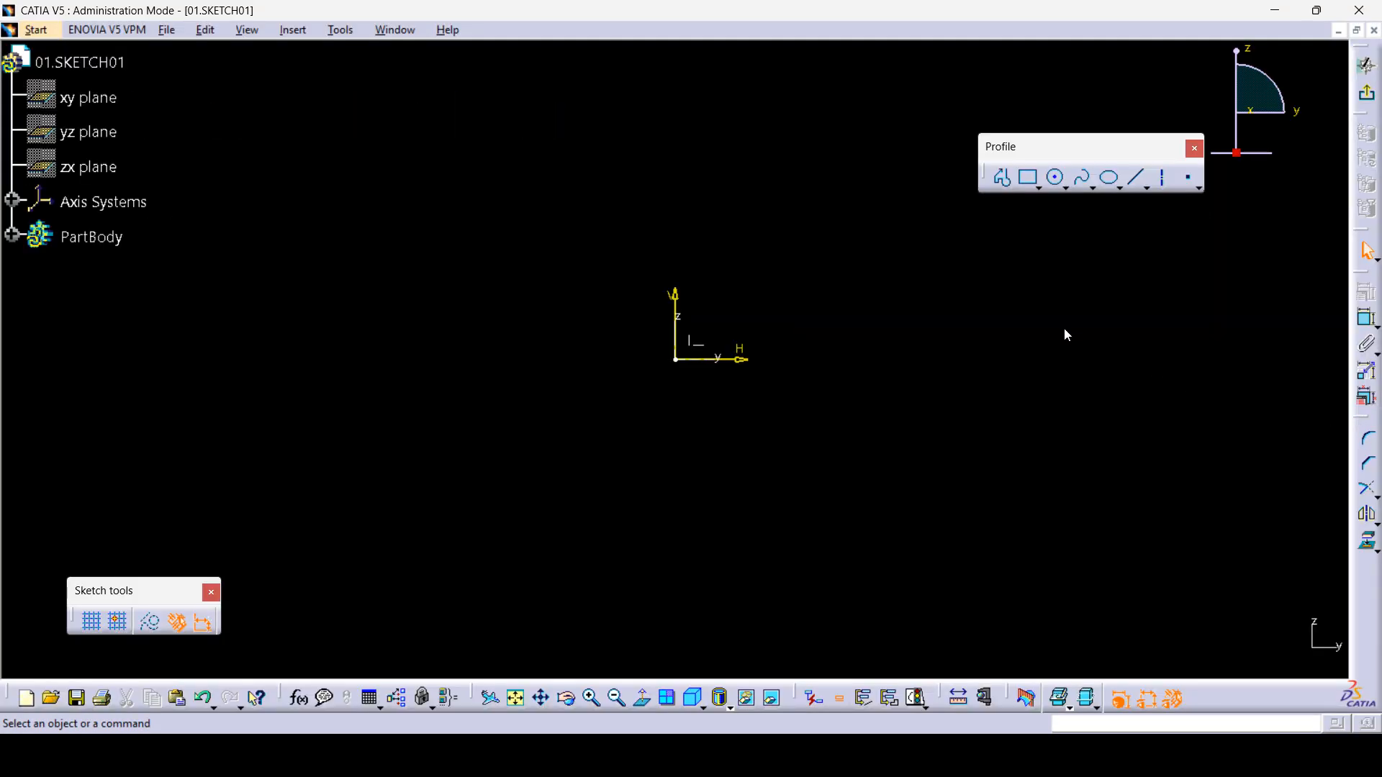
left_click_drag(1361, 417, 1272, 311)
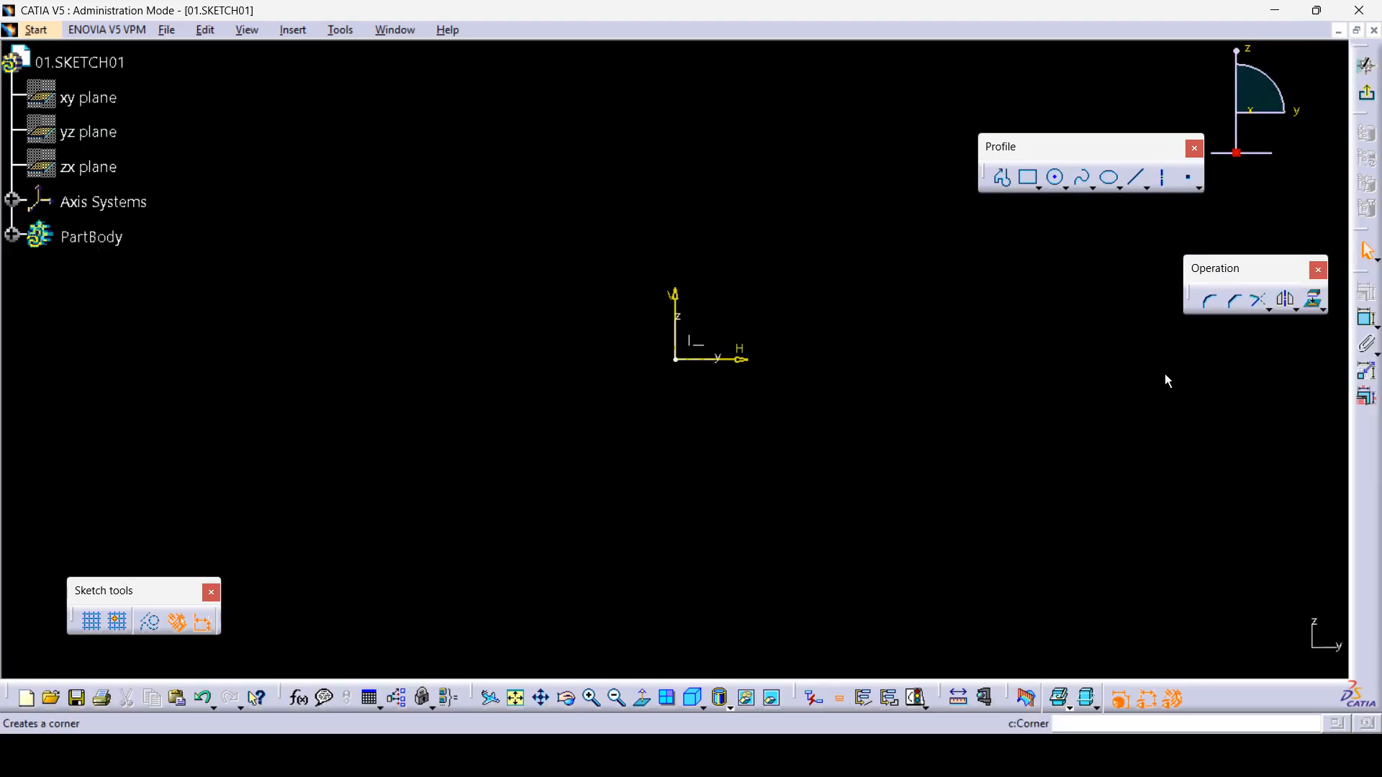
- Reveal the Constraint entry in the toolbar slideshow and float the Constraint toolbar below the Operation toolbar
key("alt+Tab")
left_click(1271, 393)
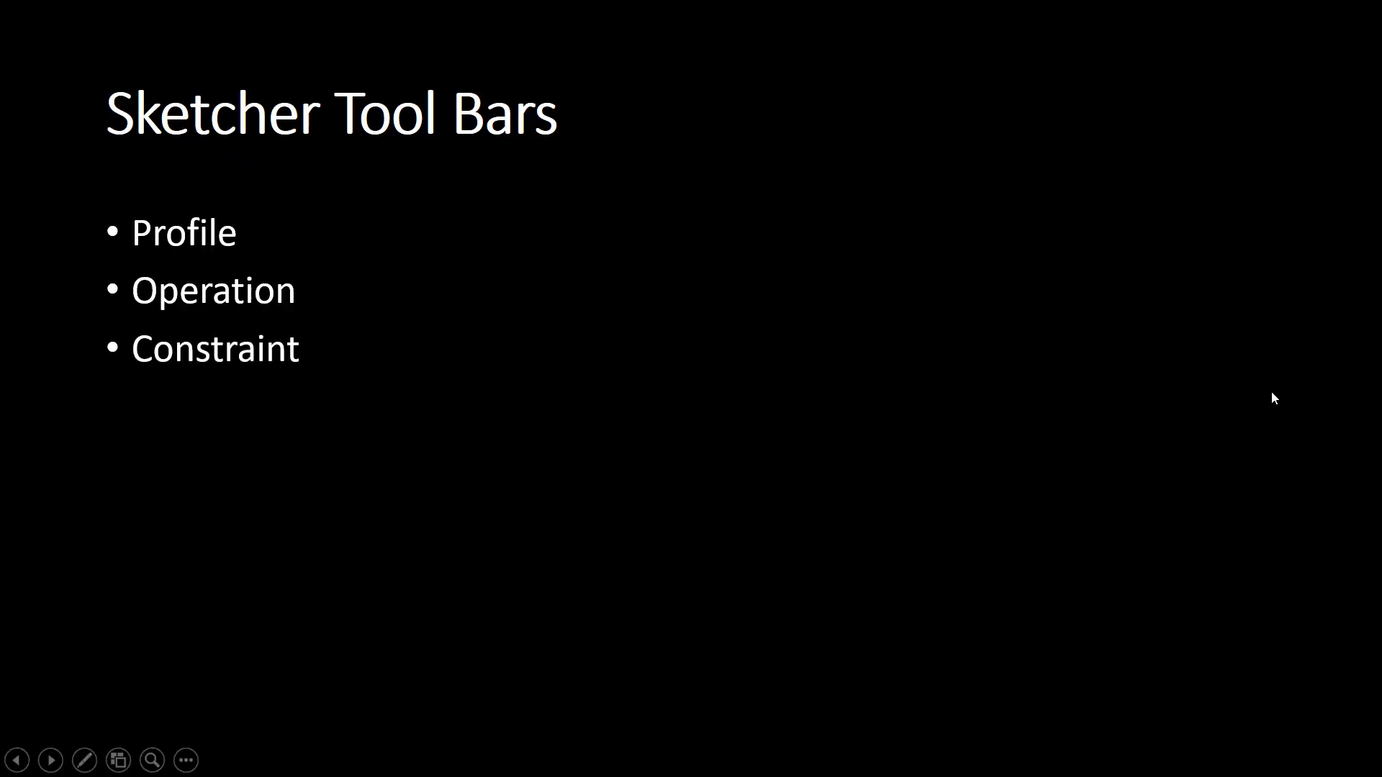
key("alt+Tab")
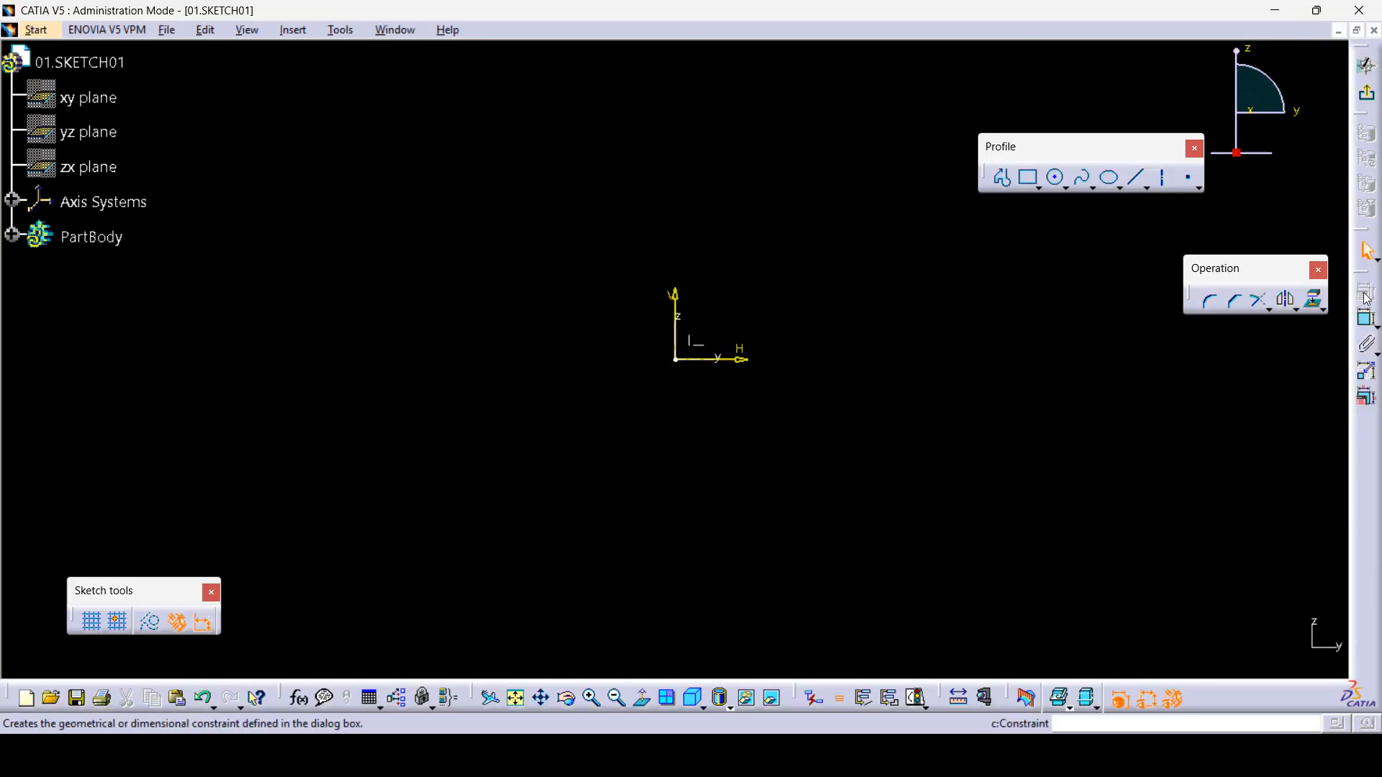
left_click_drag(1268, 370, 1201, 398)
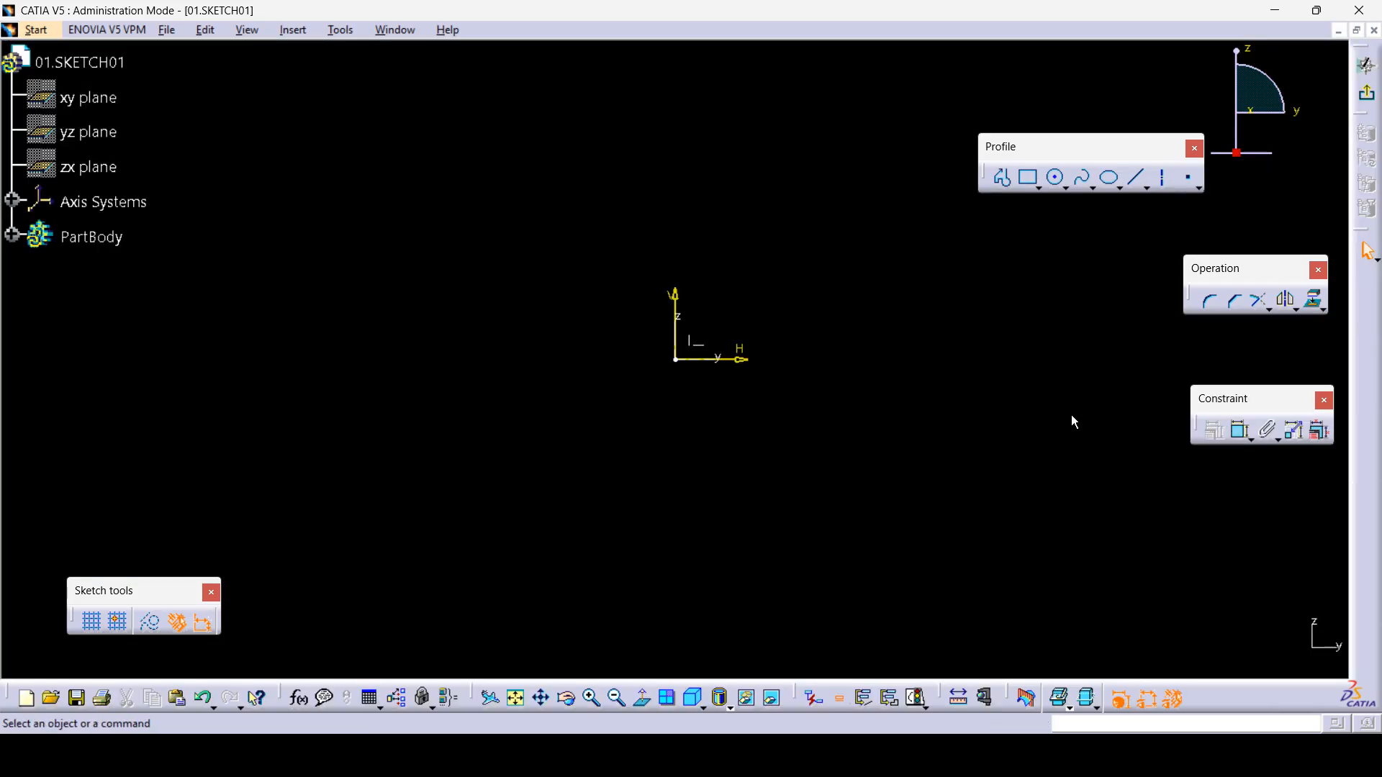
- Reveal the Sketch Tool entry in the slideshow and move the Sketch tools toolbar between the Profile and Constraint toolbars
key("alt+Tab")
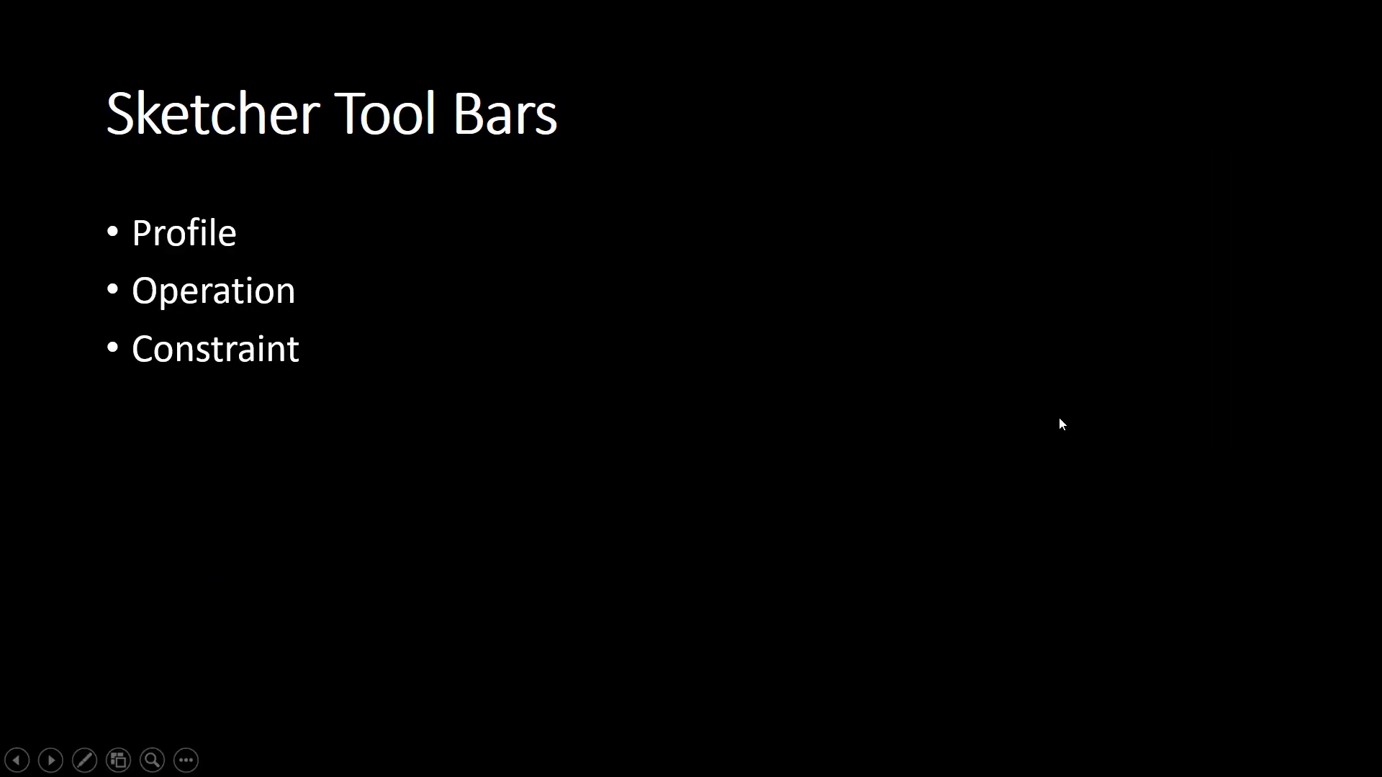
left_click(1262, 413)
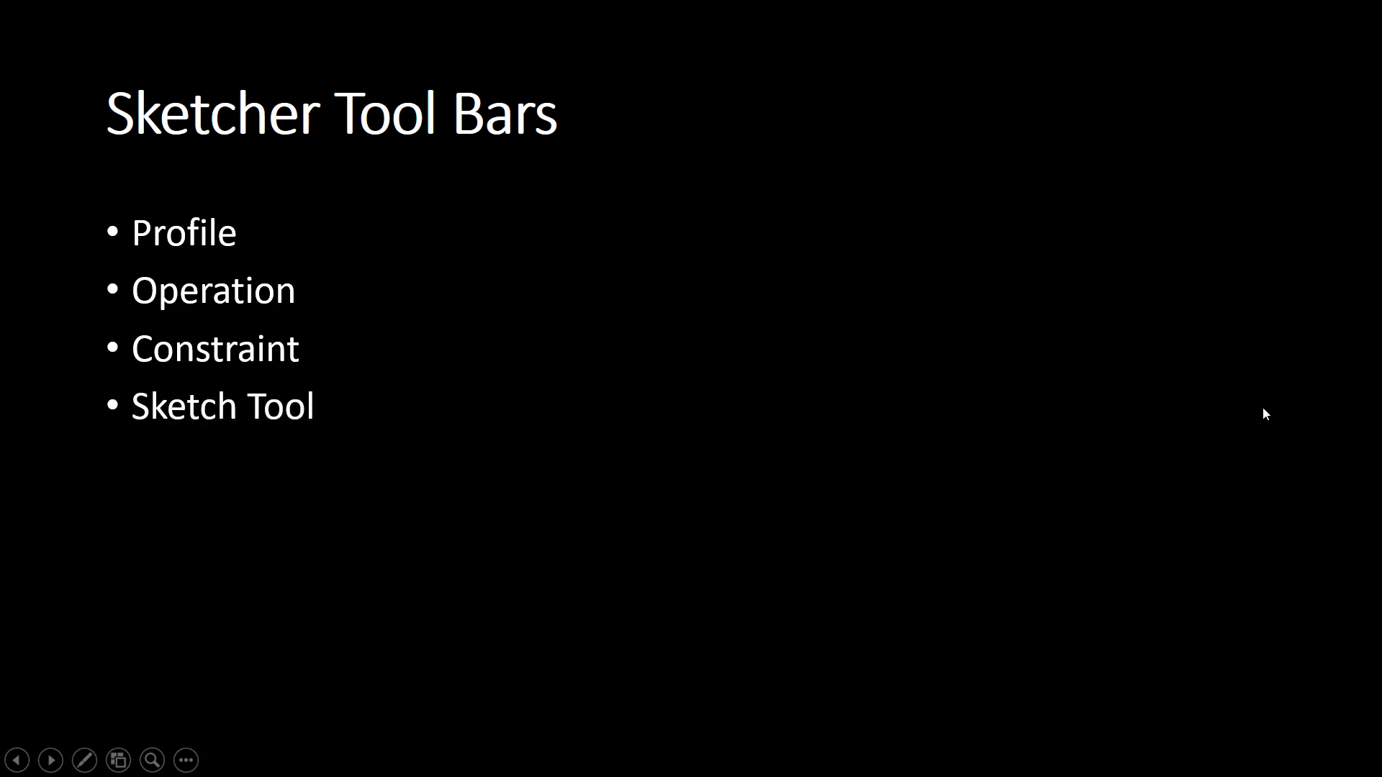
key("alt+Tab")
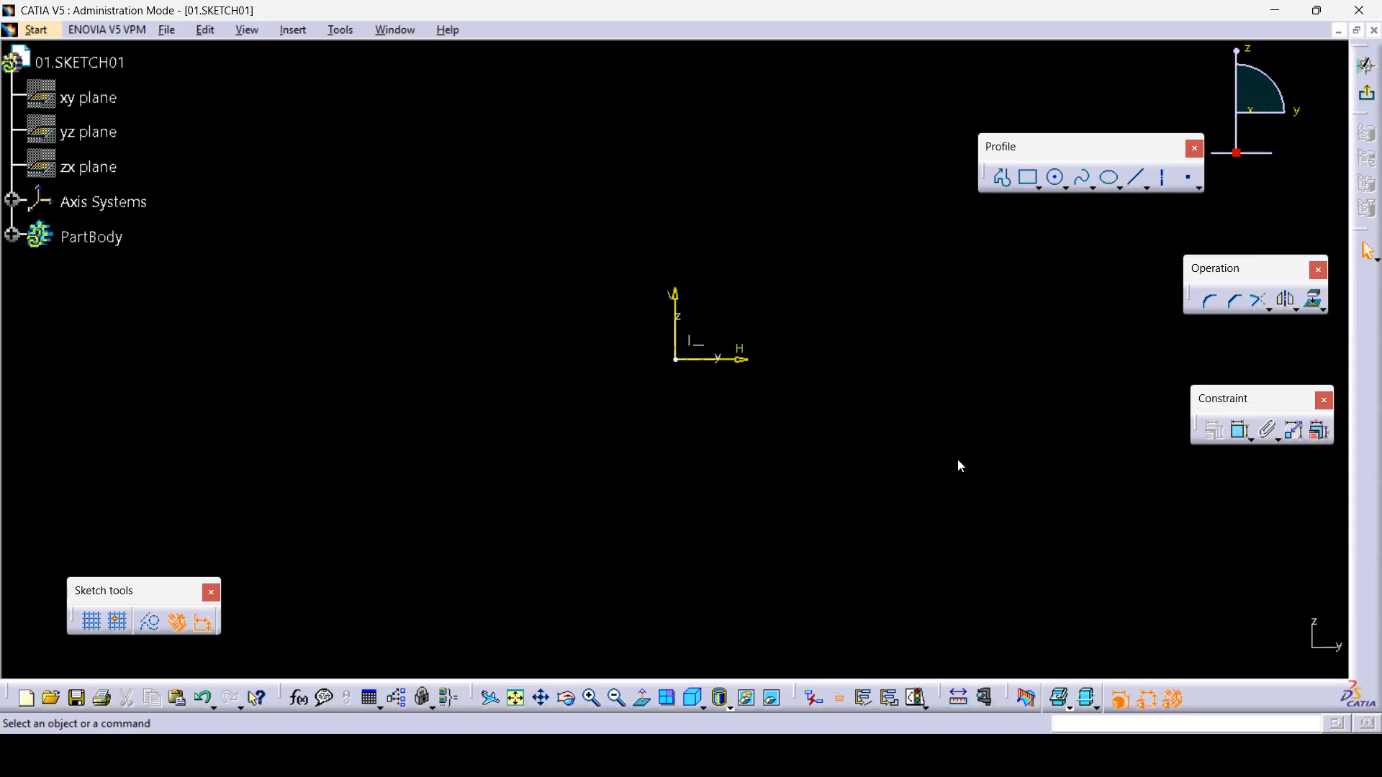
mouse_move(107, 586)
left_mouse_down()
mouse_move(1274, 342)
mouse_move(1067, 329)
left_mouse_up()
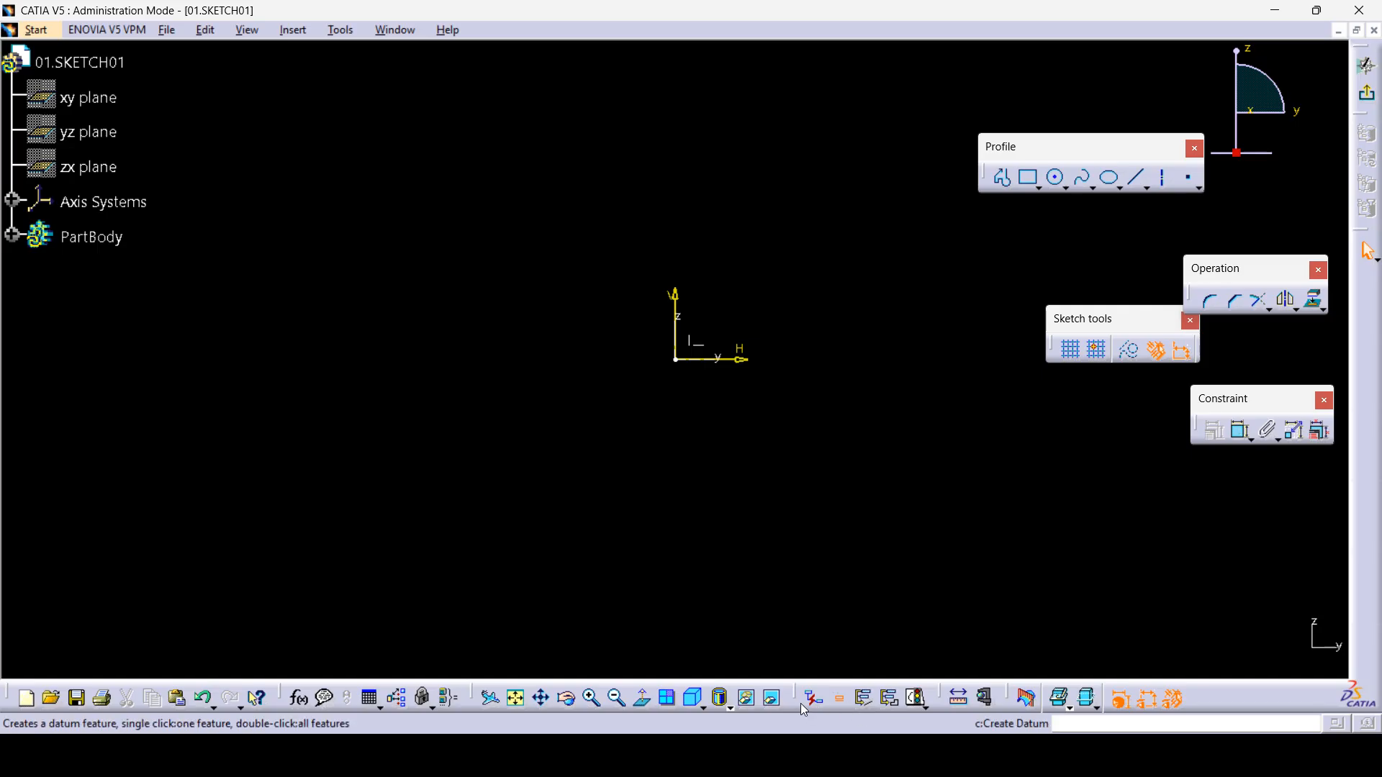
- Detach the Tools toolbar and the Workbench toolbar with its exit command so both float over the model area
left_click_drag(798, 697, 819, 468)
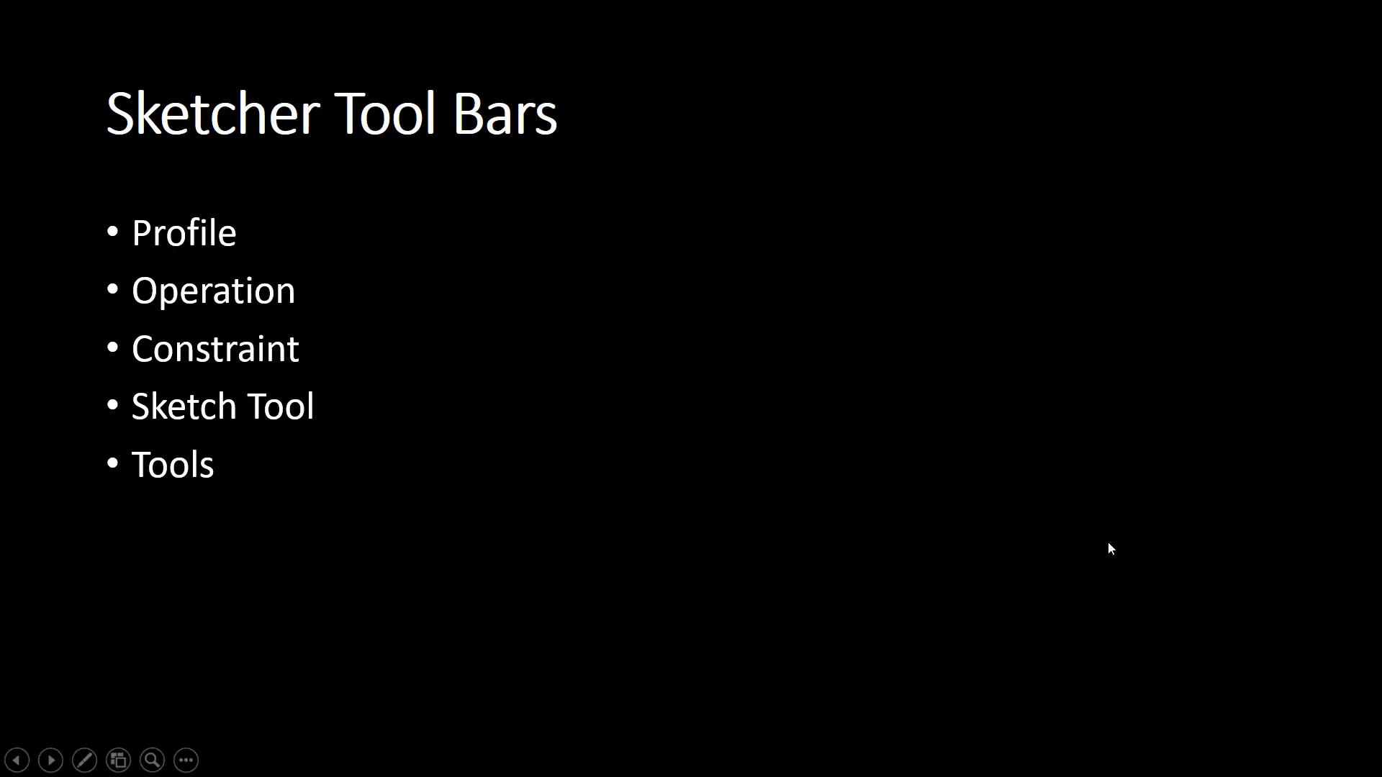
left_click(1107, 542)
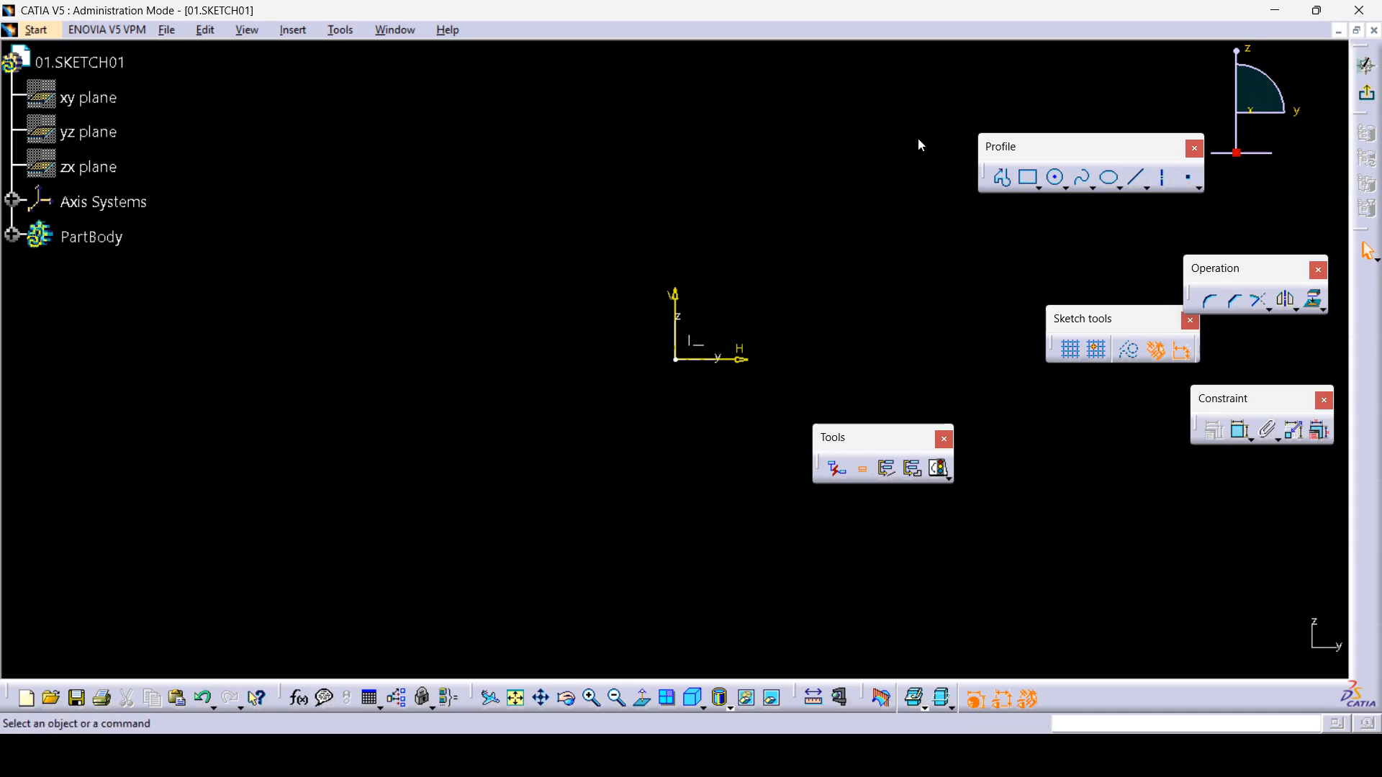
left_click_drag(1360, 46, 918, 140)
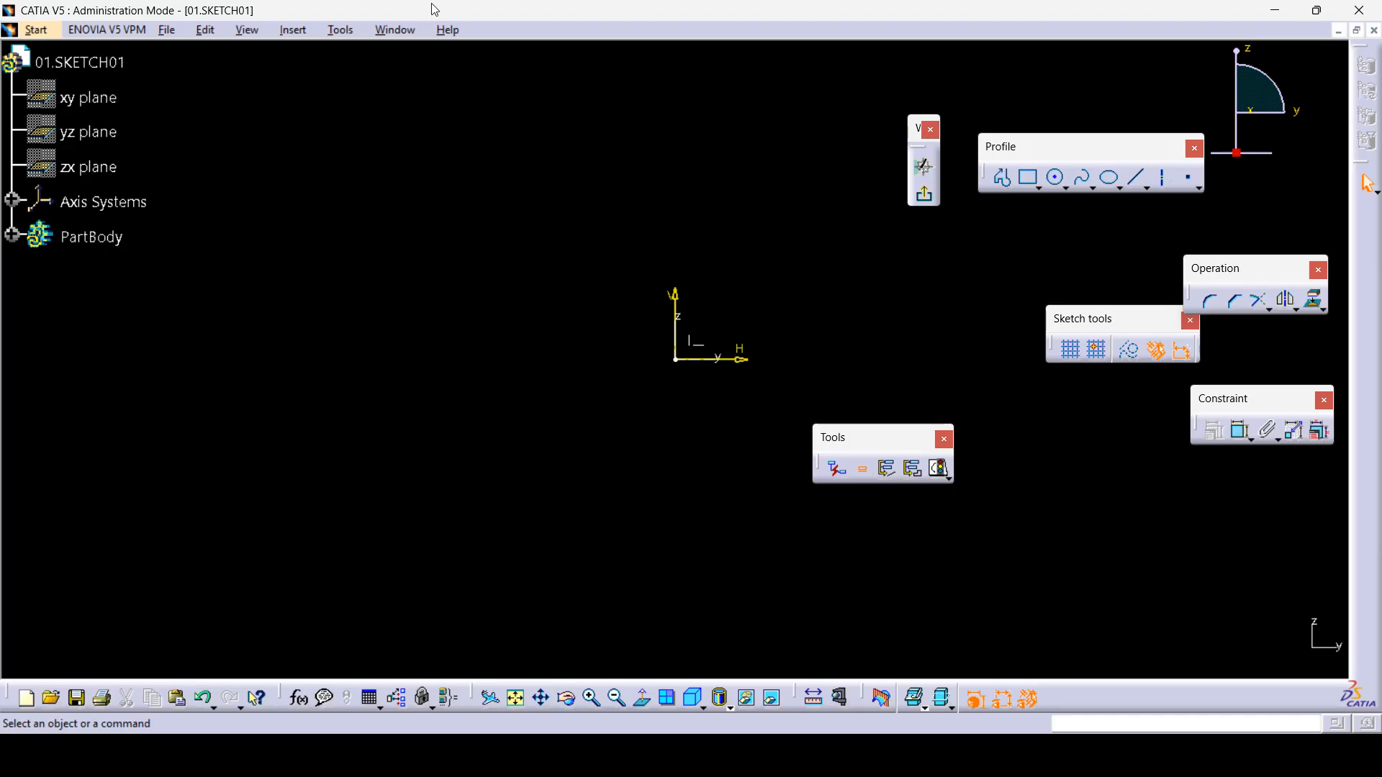
- Restore the default position of all Sketcher toolbars
left_click(344, 34)
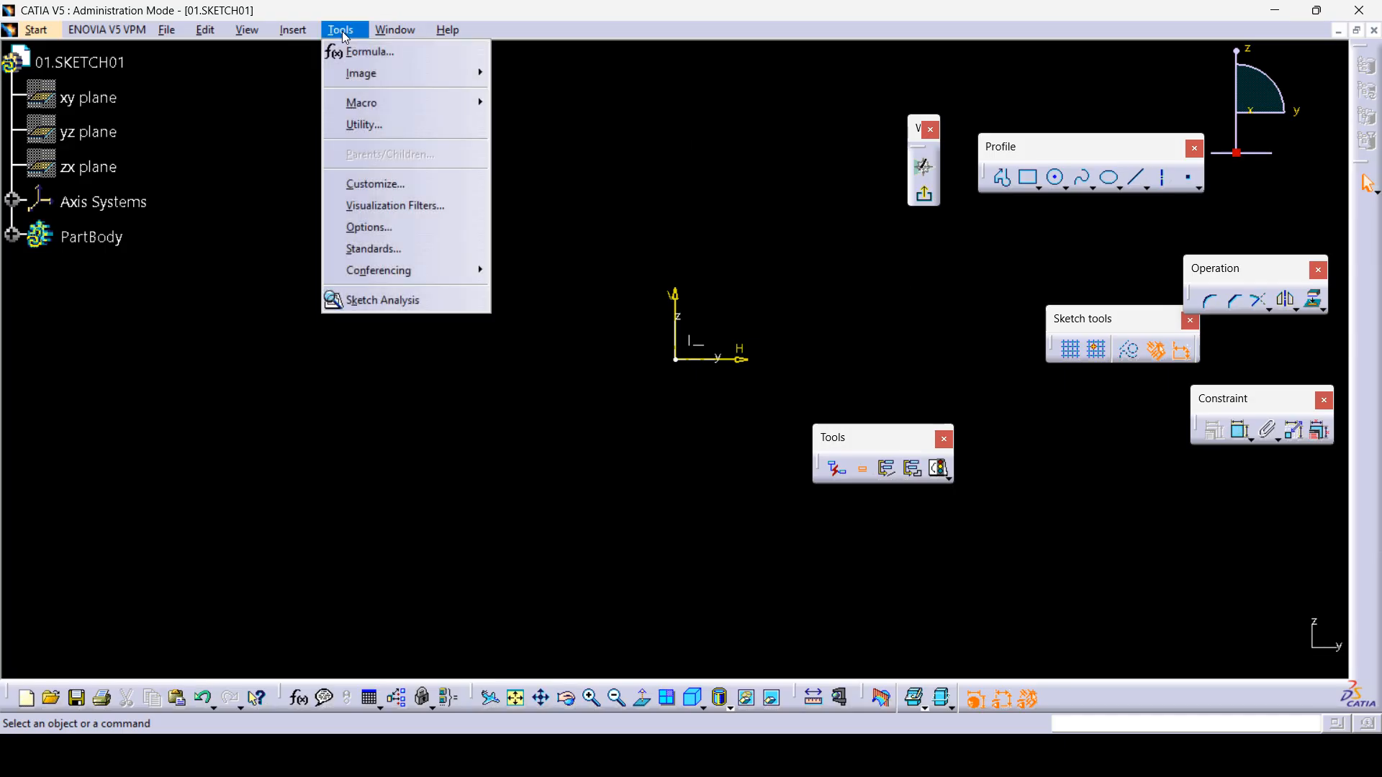
left_click(379, 184)
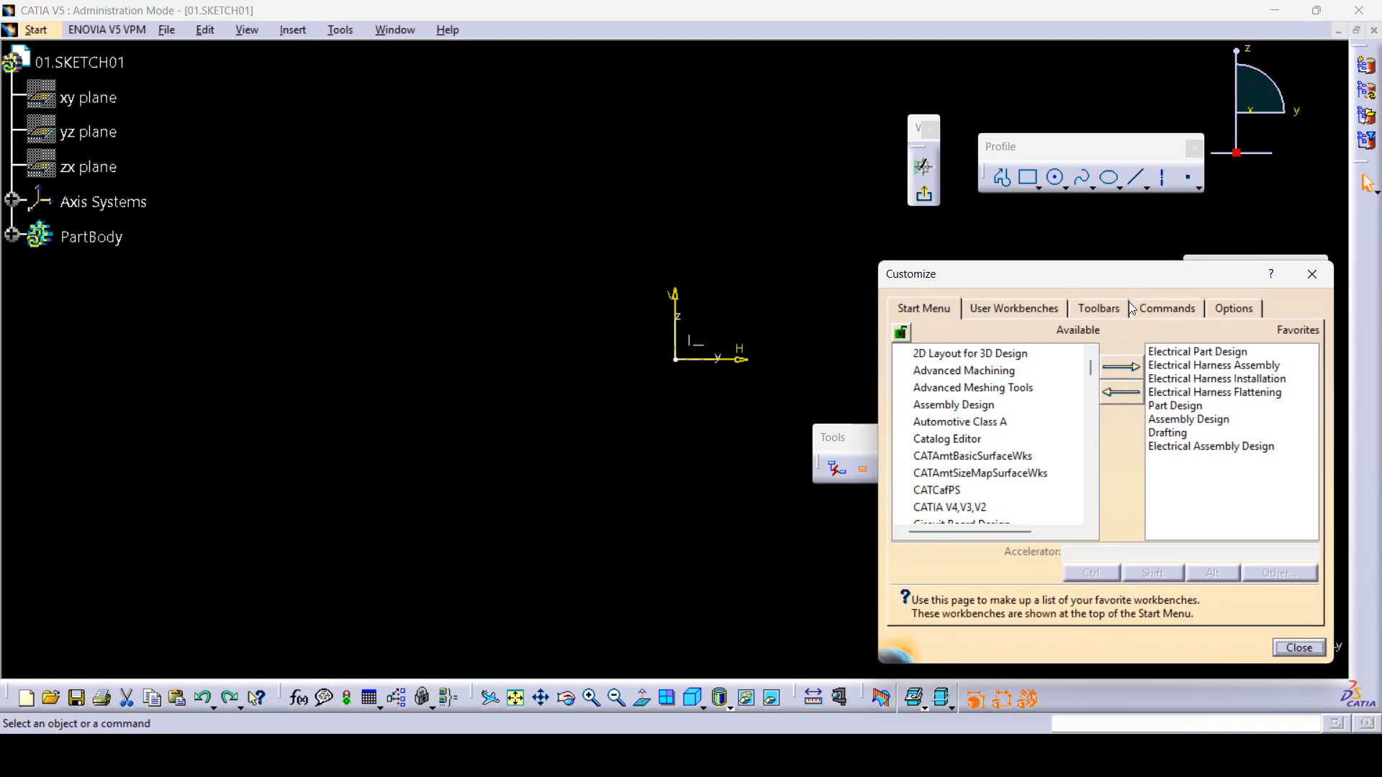
left_click(1099, 309)
left_click(1238, 446)
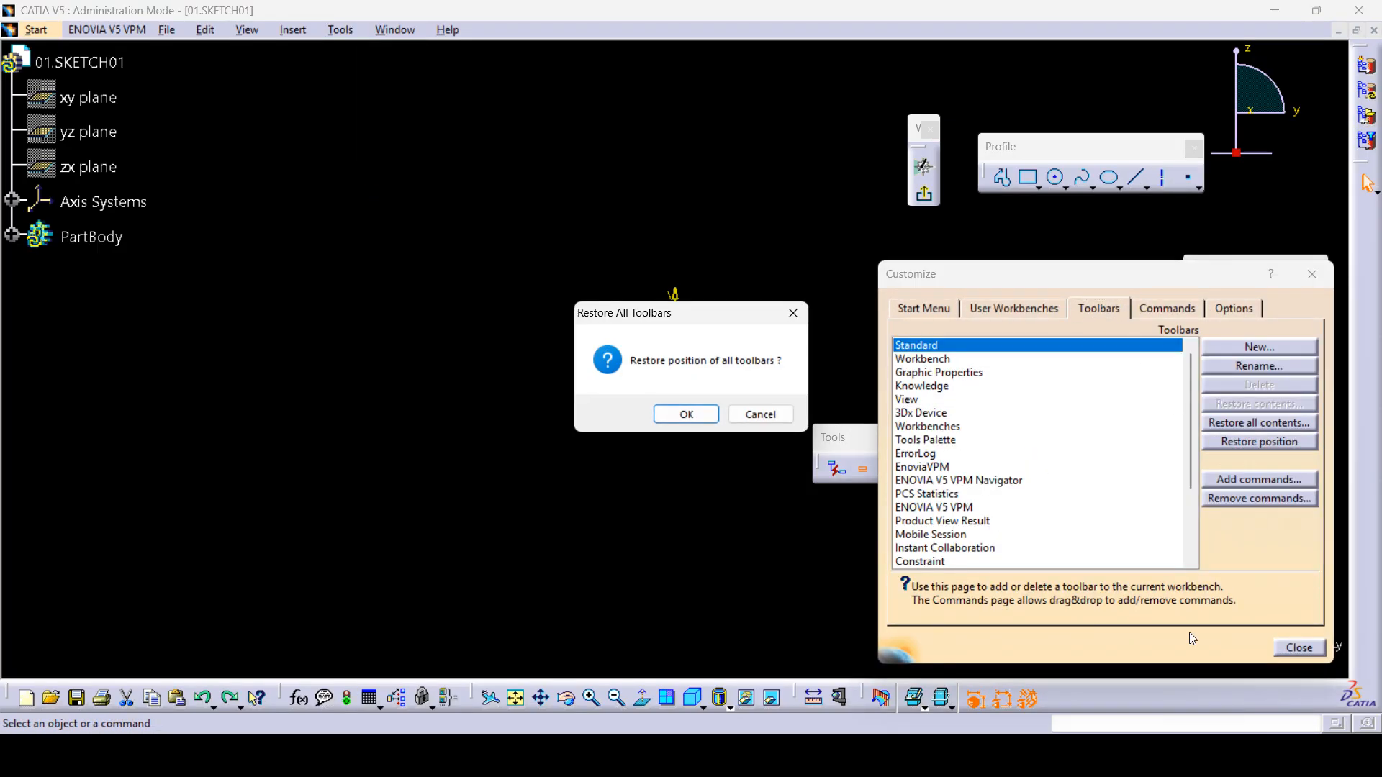
left_click(686, 415)
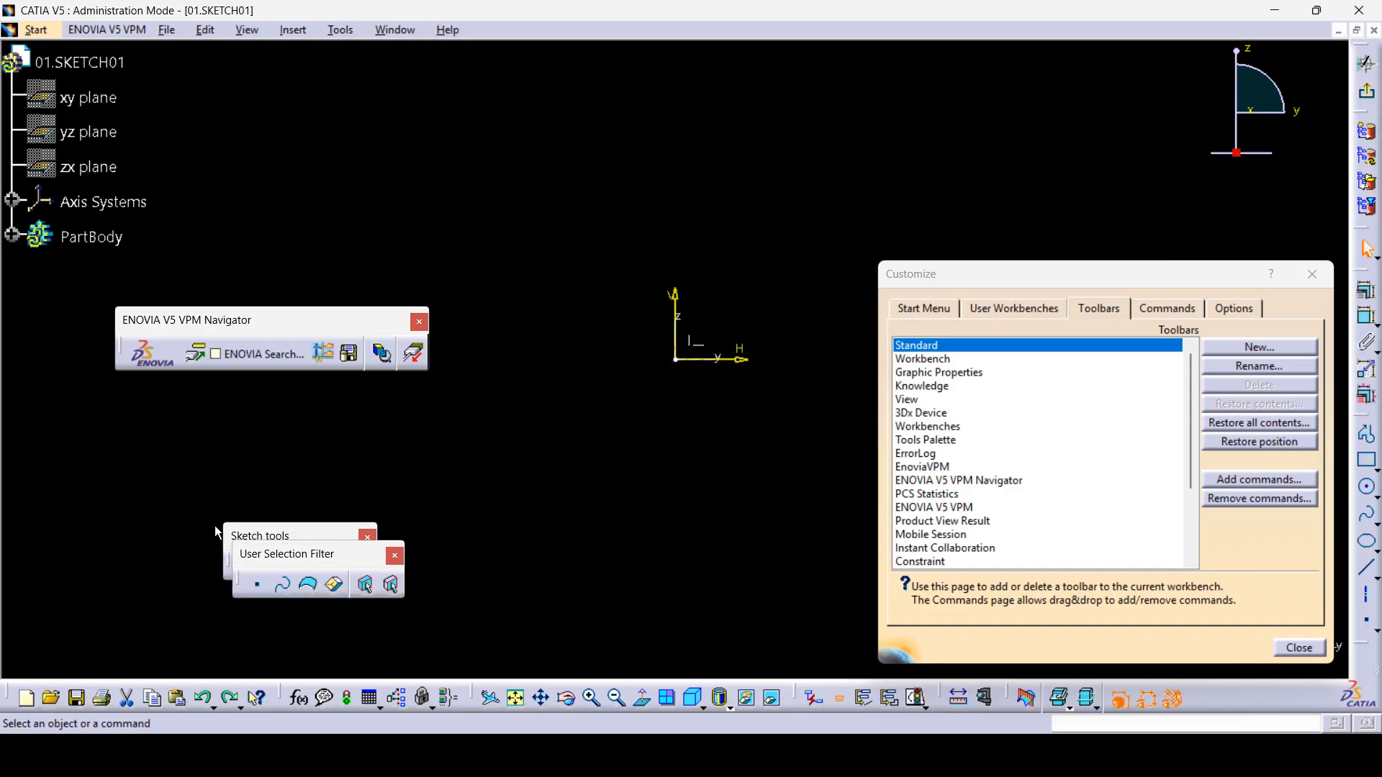
- Close the User Selection Filter and ENOVIA V5 VPM Navigator toolbars, and finish customizing
left_click(394, 555)
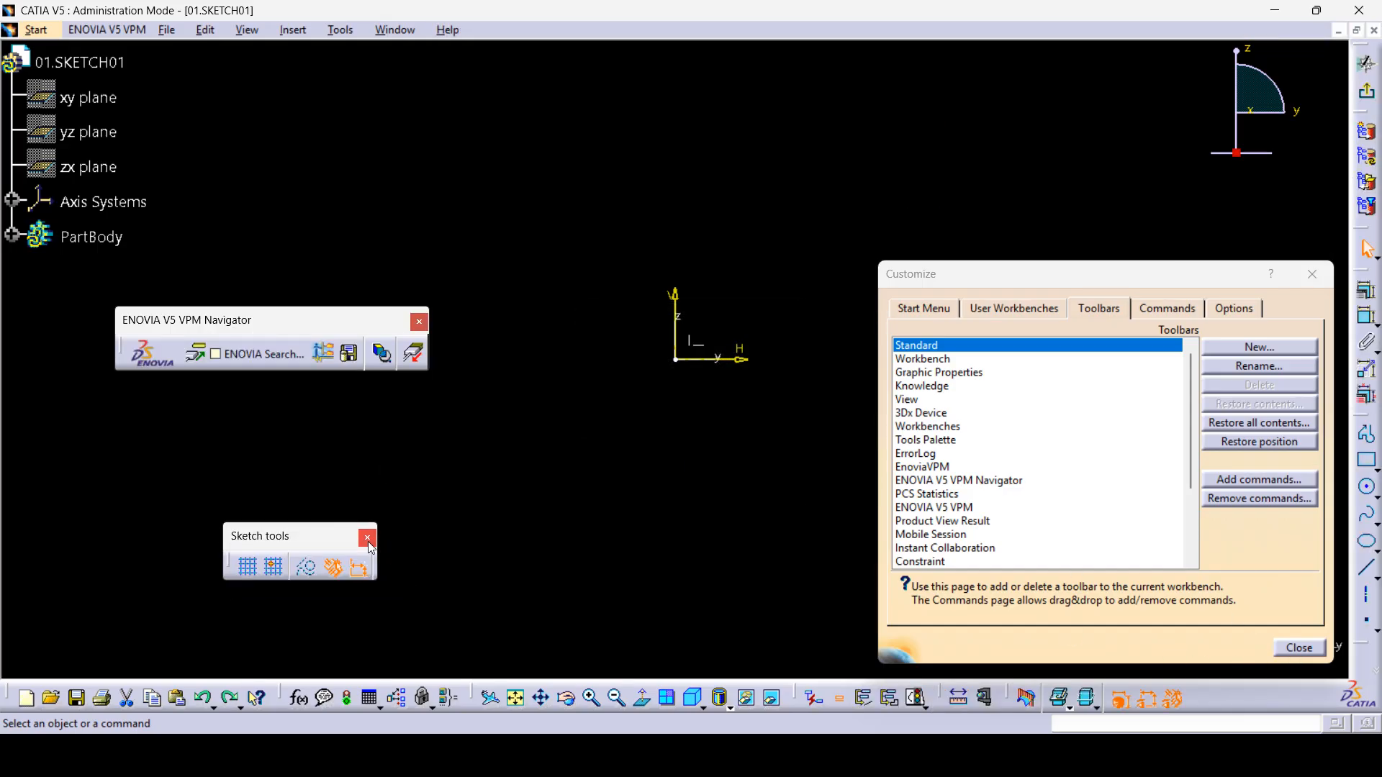
left_click(419, 323)
left_click(1299, 648)
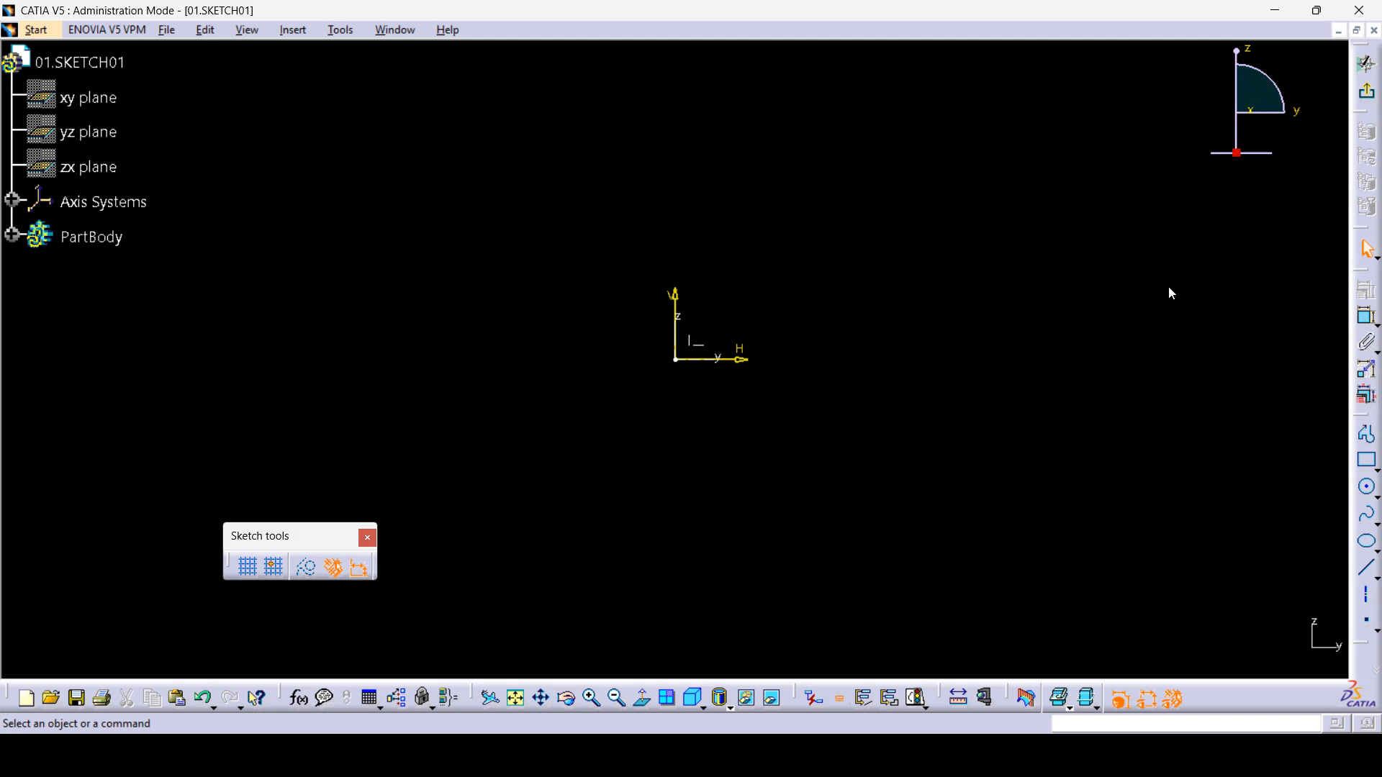
- Detach the Profile toolbar, turn it to horizontal orientation, and float it over the model area beside the compass
left_click_drag(1163, 260, 1165, 249)
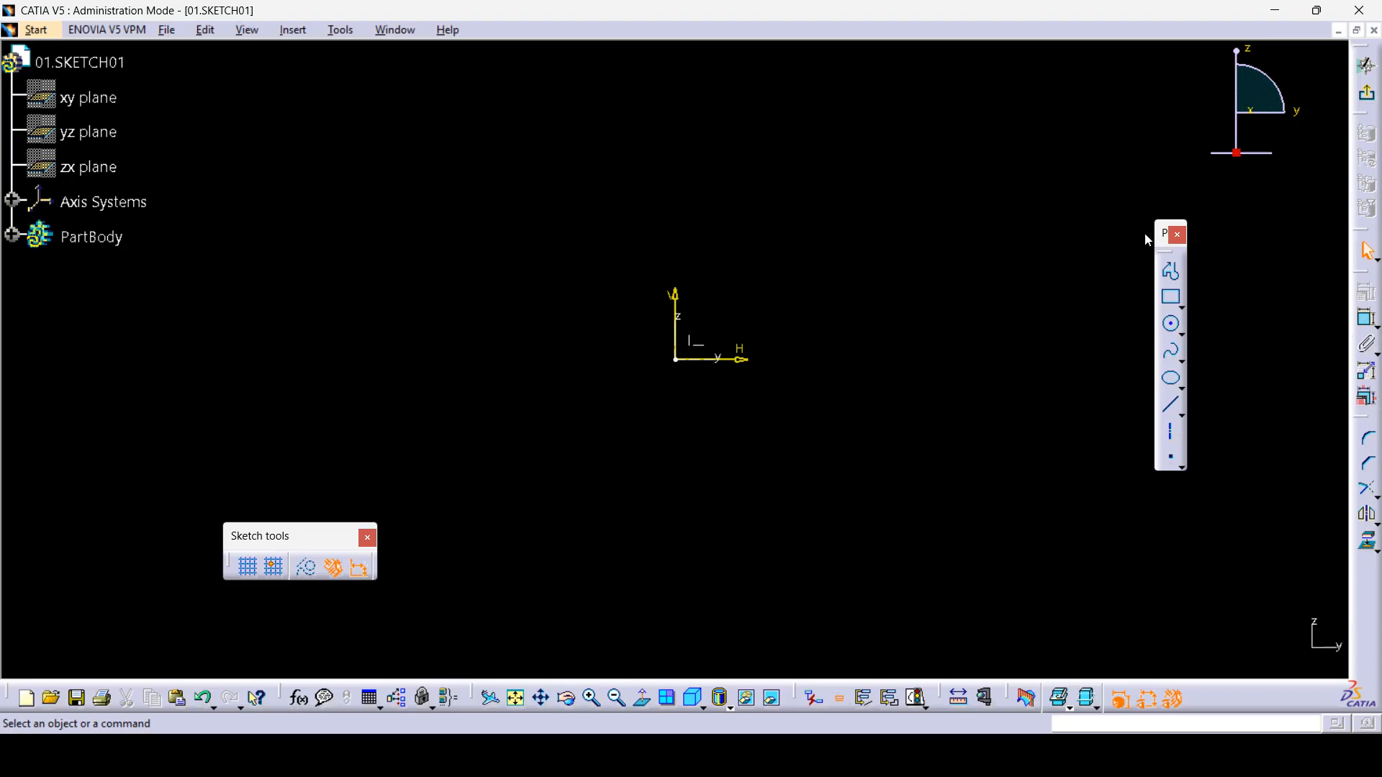
left_click_drag(1118, 191, 1013, 167, "shift")
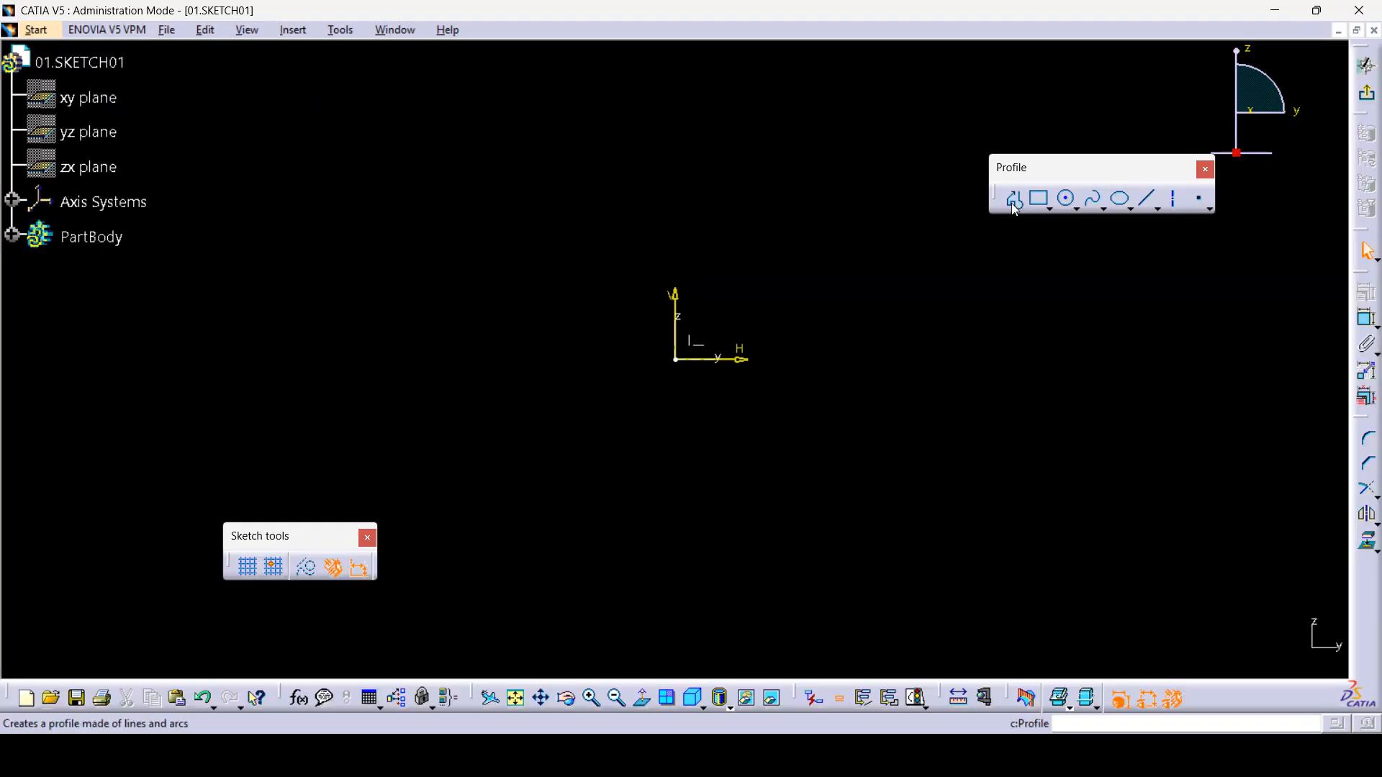
left_click_drag(1018, 163, 969, 147)
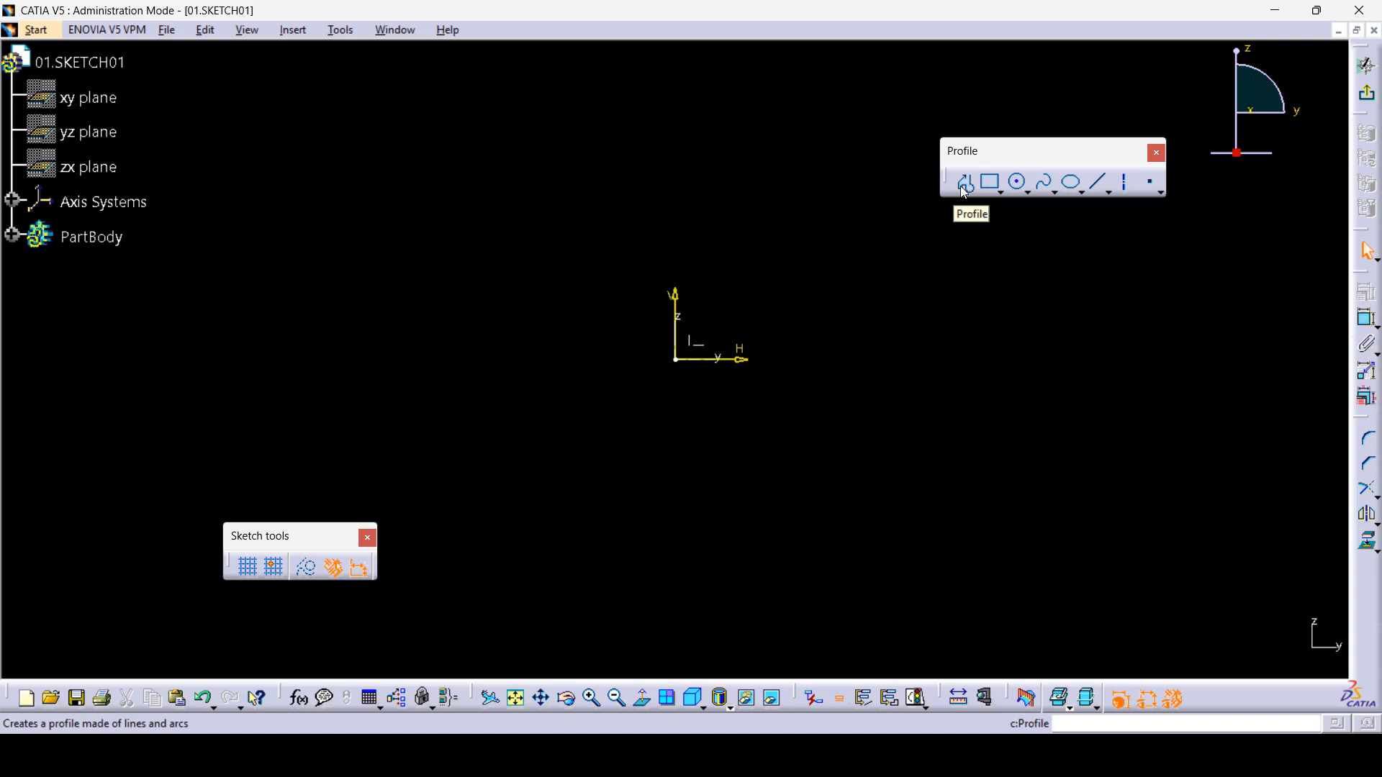
- Start a profile with a horizontal line about 3.74 in long at V about 0.86 in, followed by an upward-sloping line
left_click(961, 187)
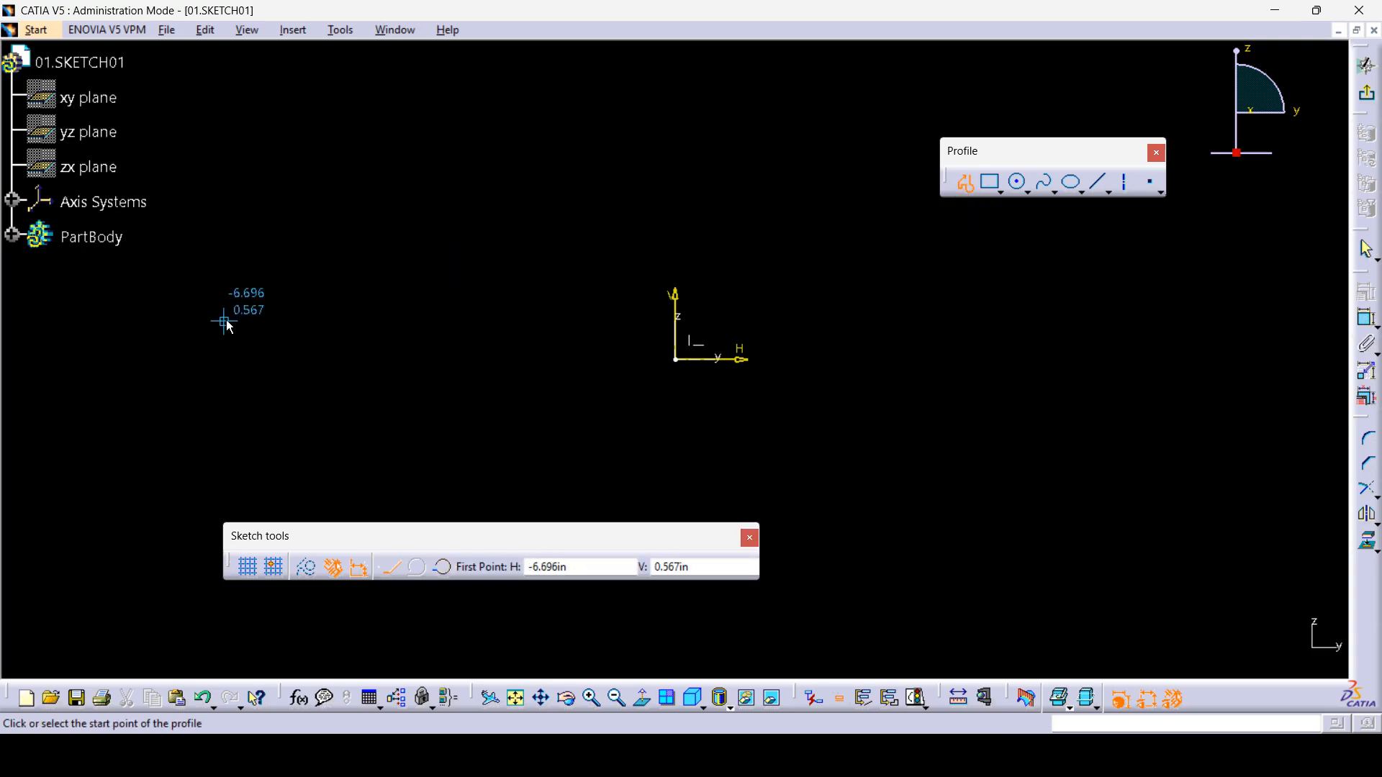
left_click(241, 302)
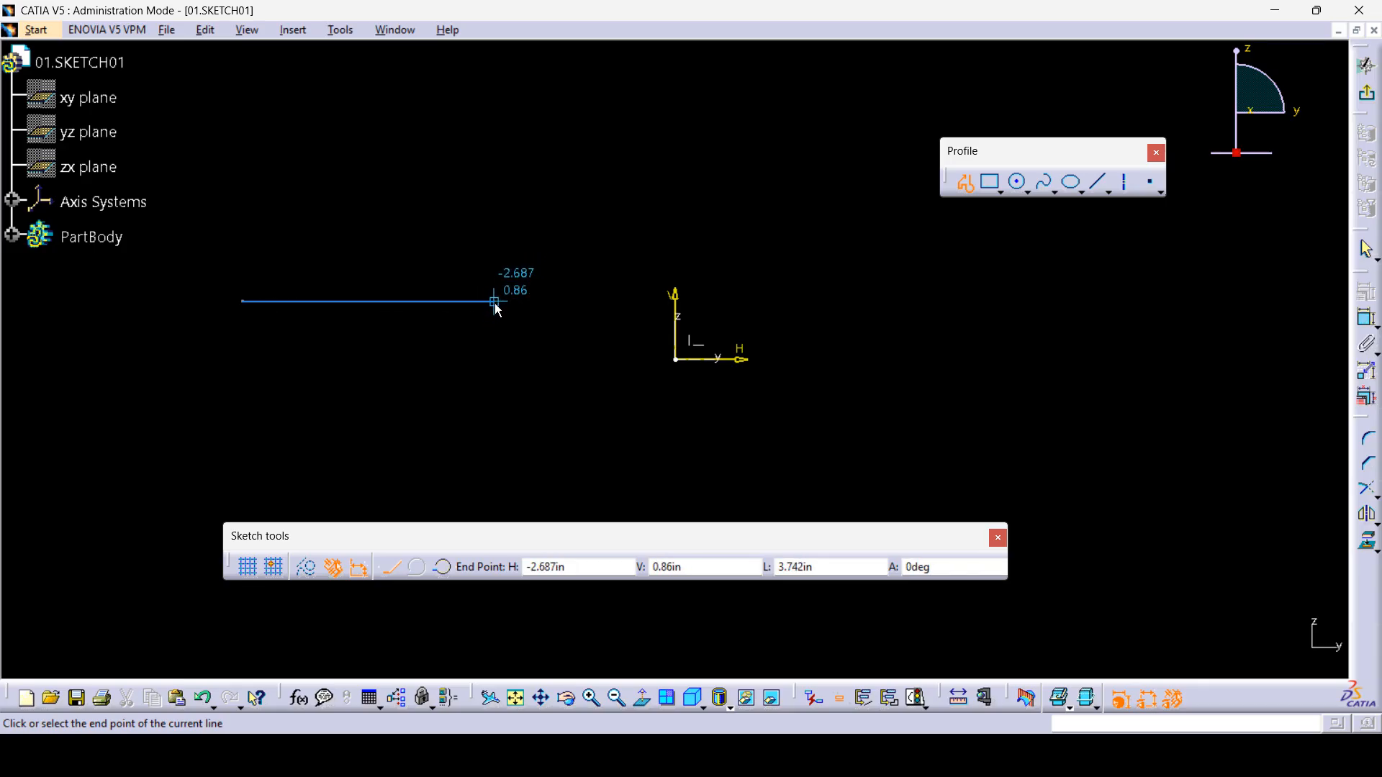
left_click(495, 301)
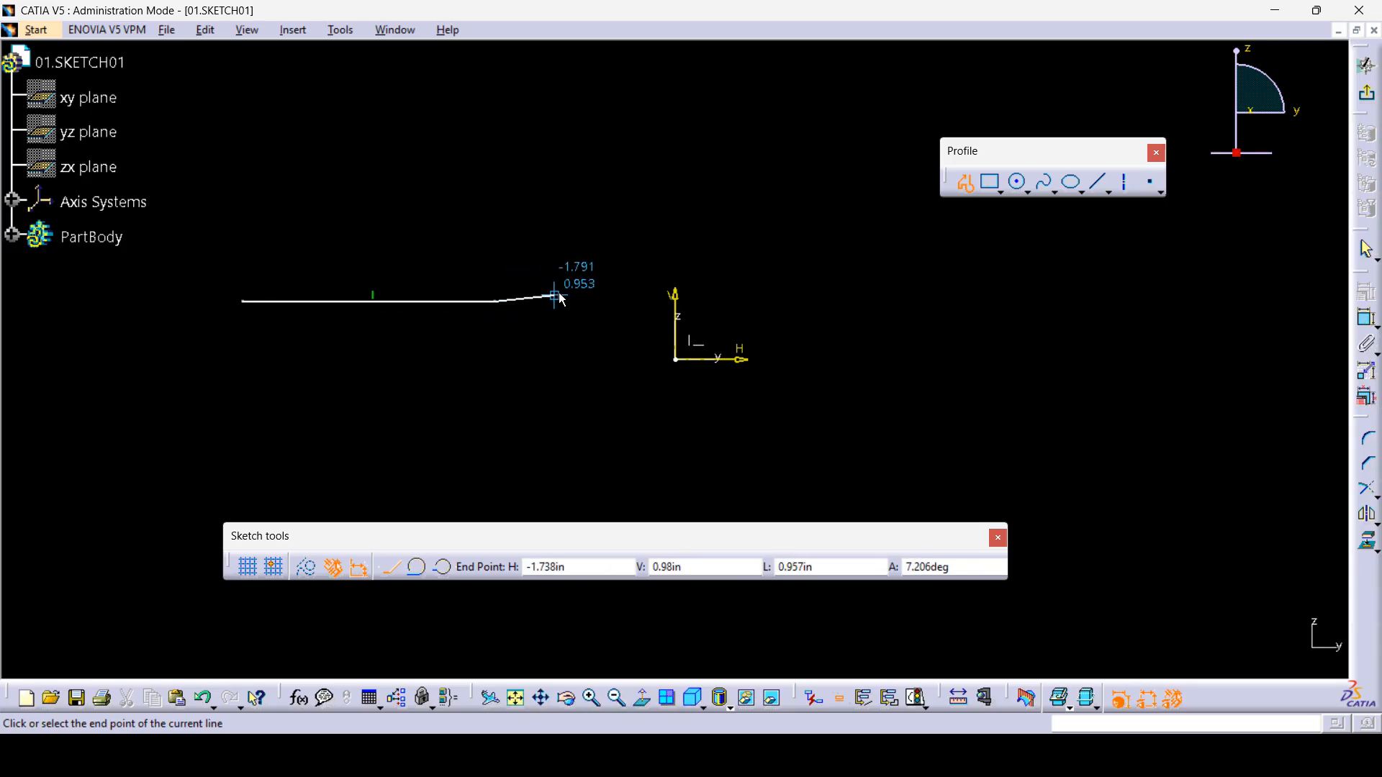
left_click(603, 224)
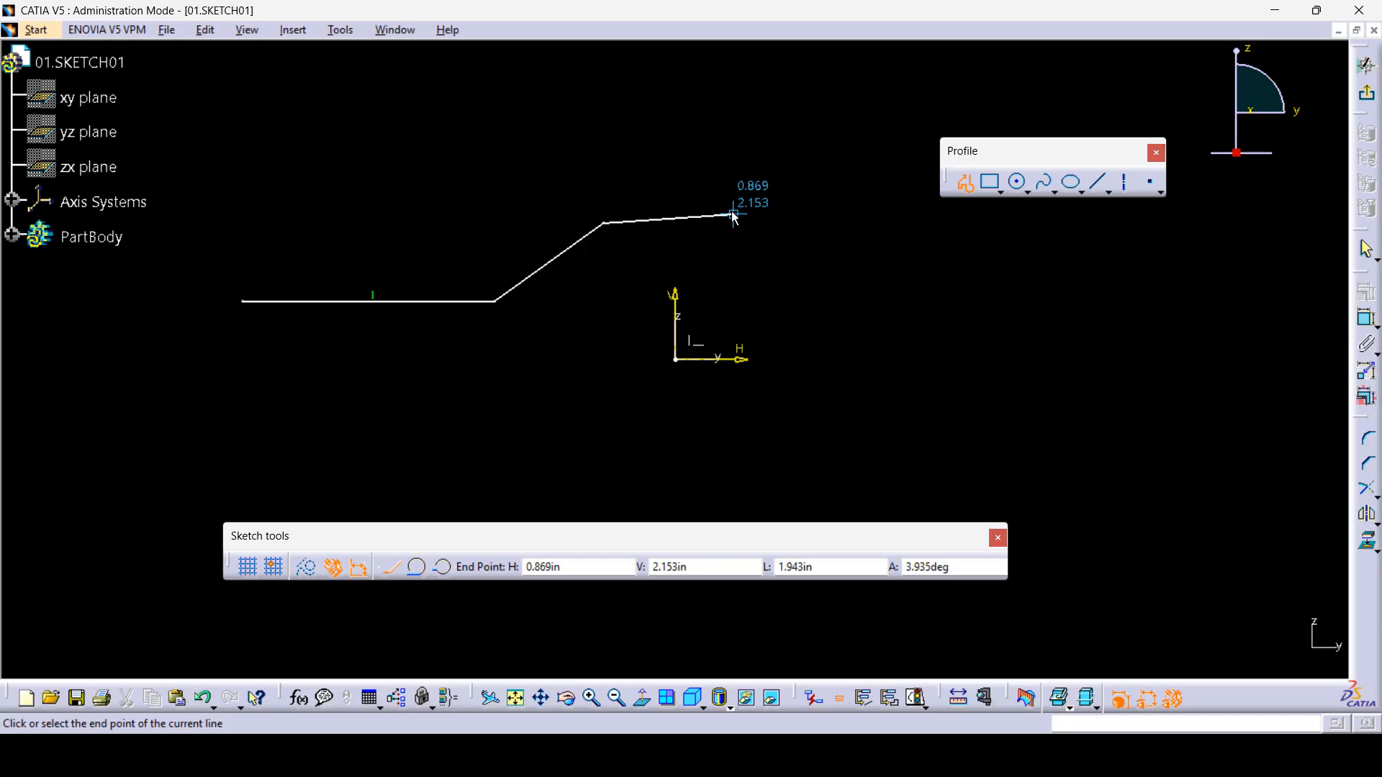
- Continue the profile with a tangent arc of about 1.97 in radius, and move the Sketch tools toolbar below the geometry
mouse_move(495, 384)
left_mouse_down()
mouse_move(603, 224)
mouse_move(538, 164)
left_mouse_up()
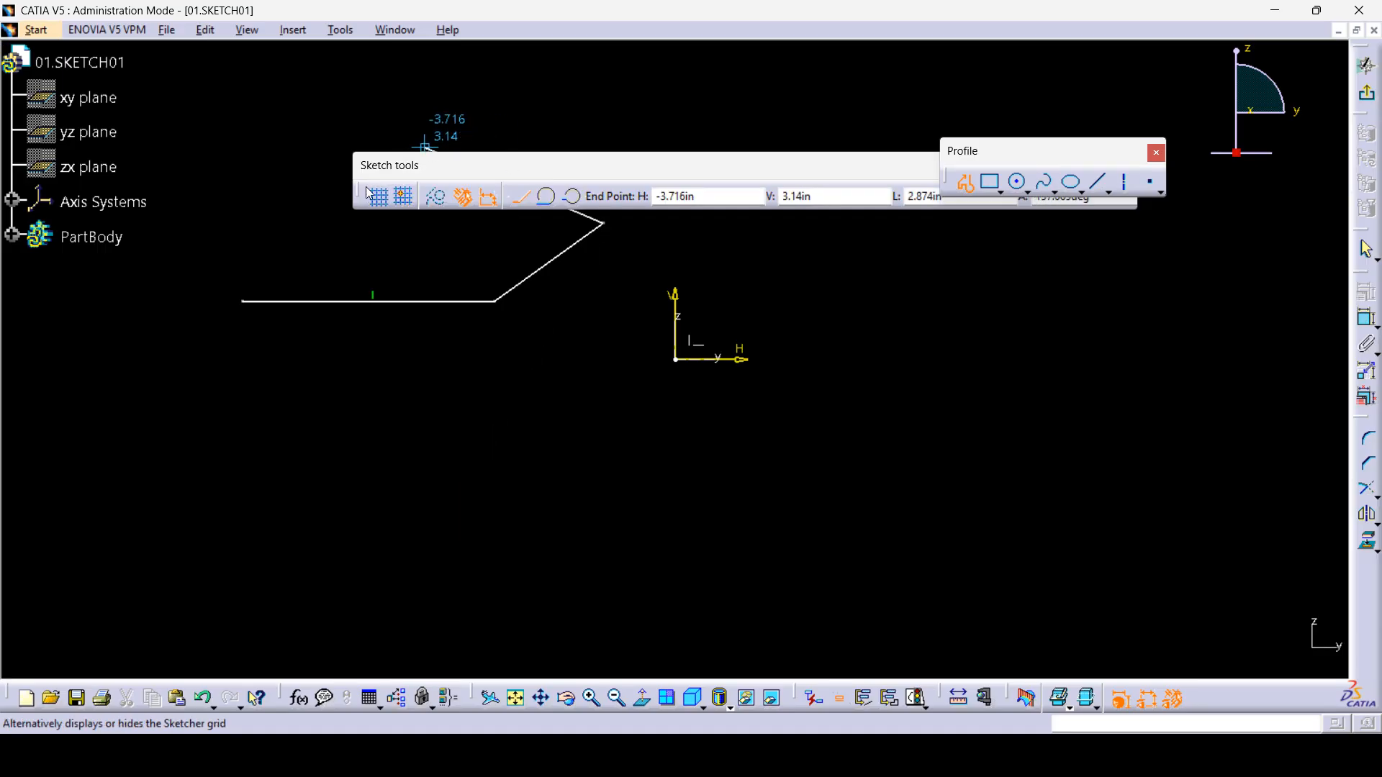
left_click(547, 198)
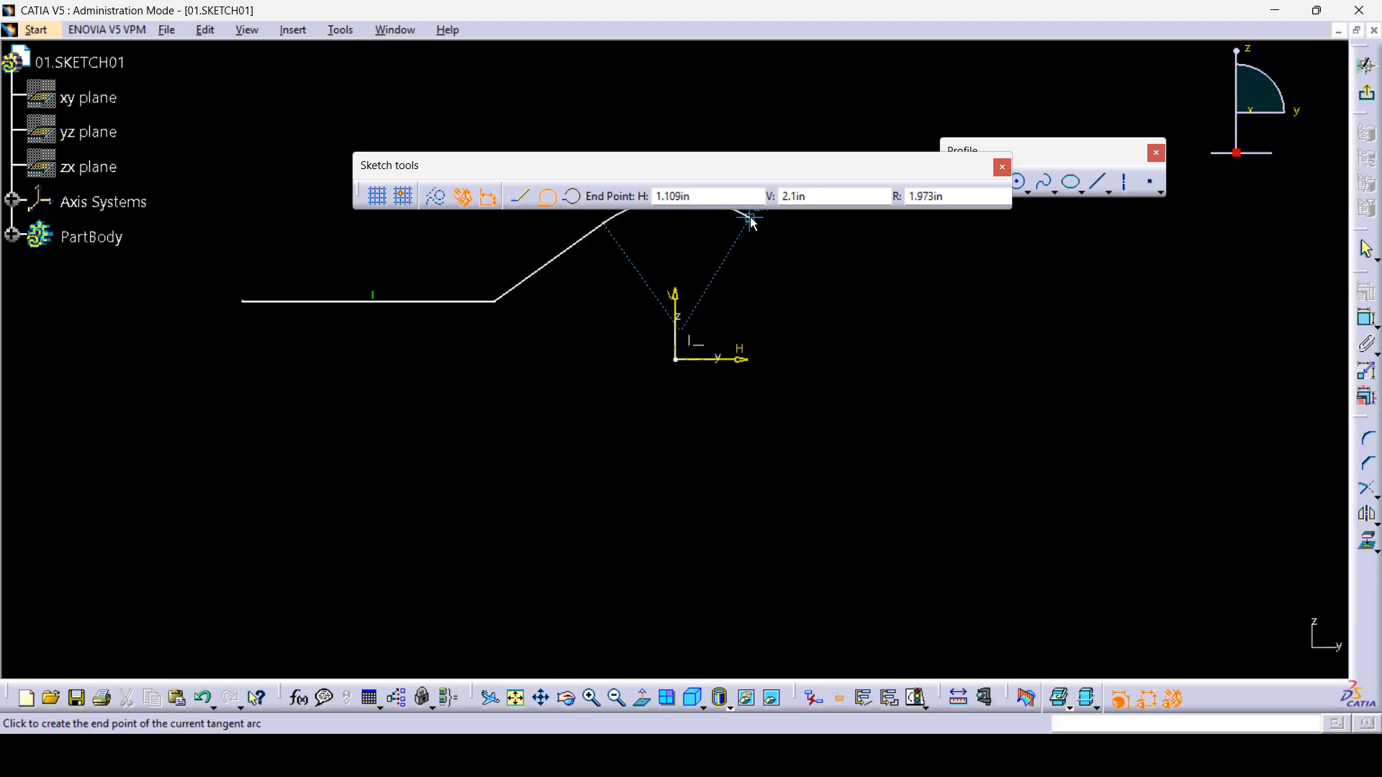
left_click(751, 220)
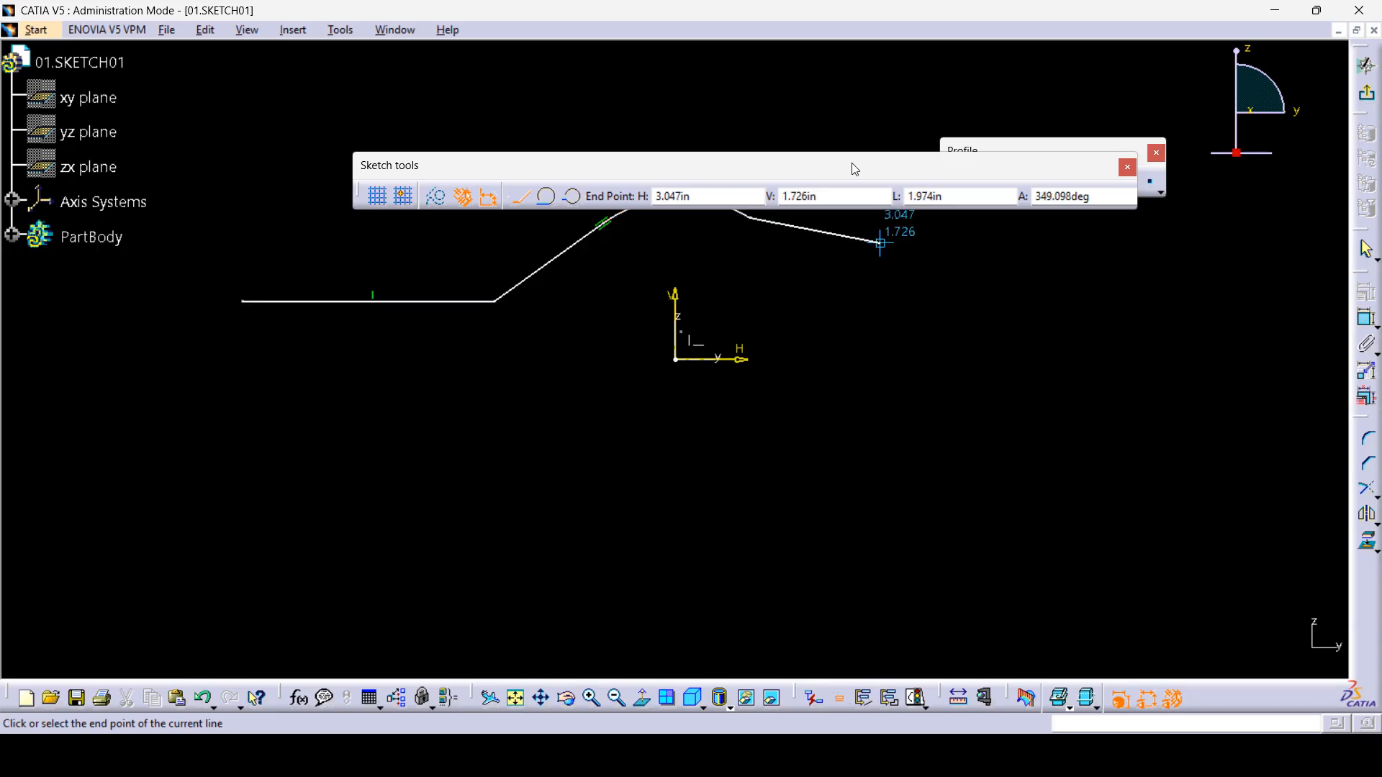
left_click_drag(849, 158, 835, 599)
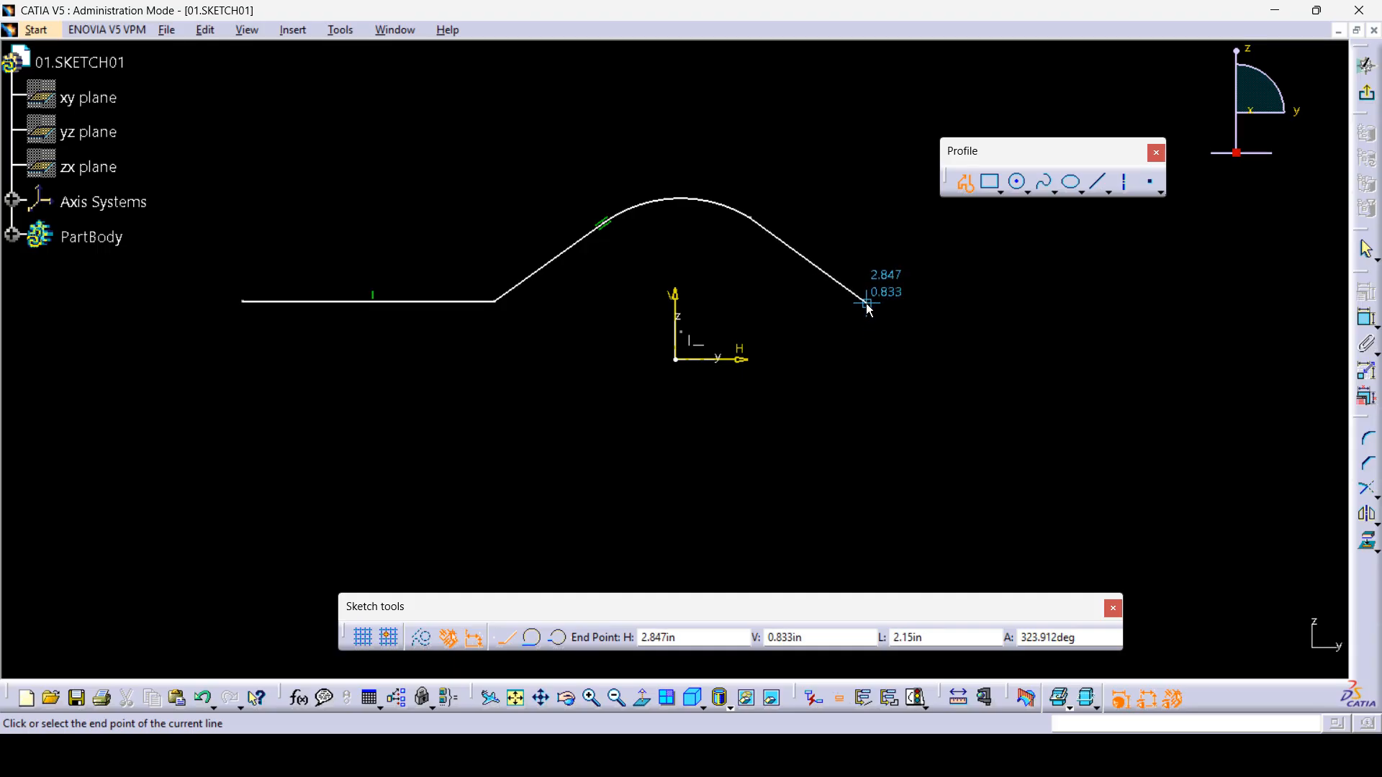
- Close the profile with a descending line about 2.15 in, a horizontal line about 3.38 in, two vertical sides and a long base line
left_click(864, 302)
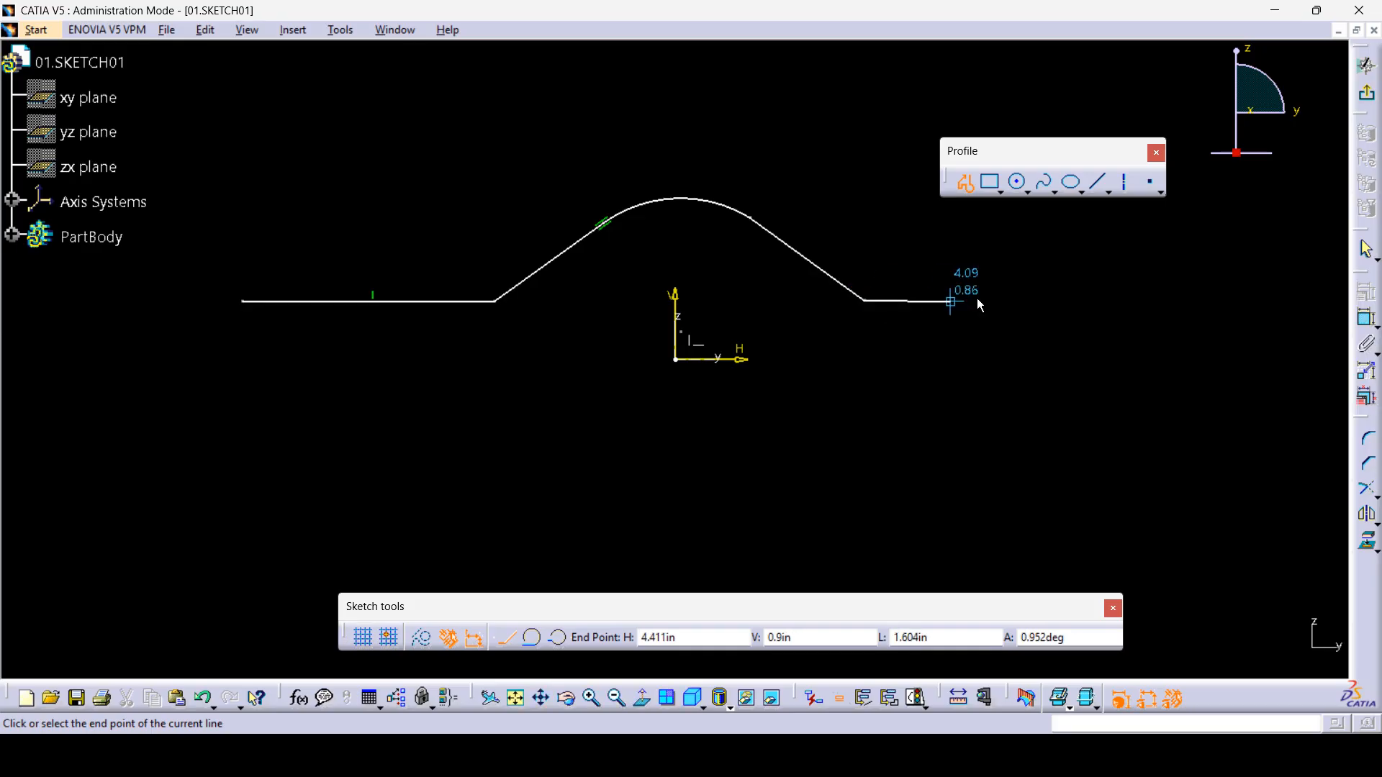
left_click(1093, 301)
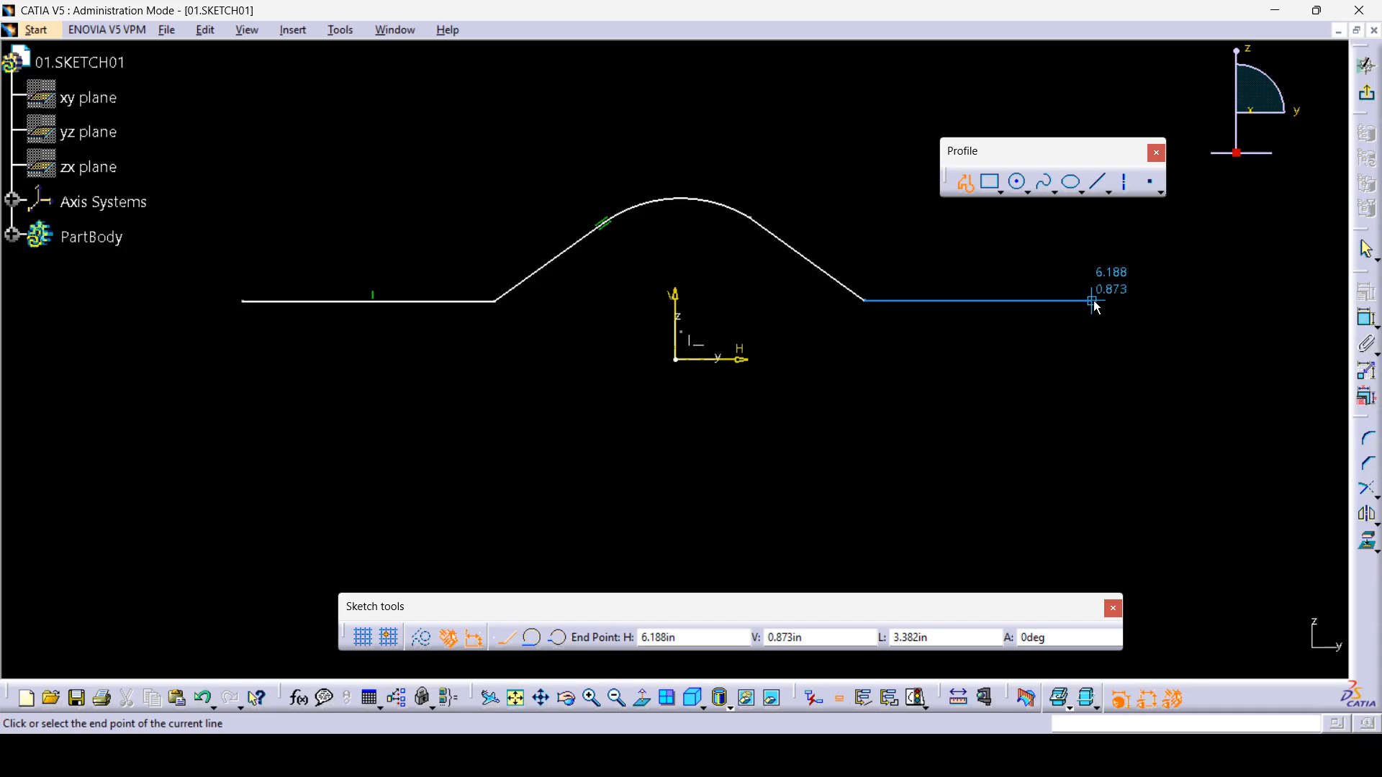
left_click(1093, 301)
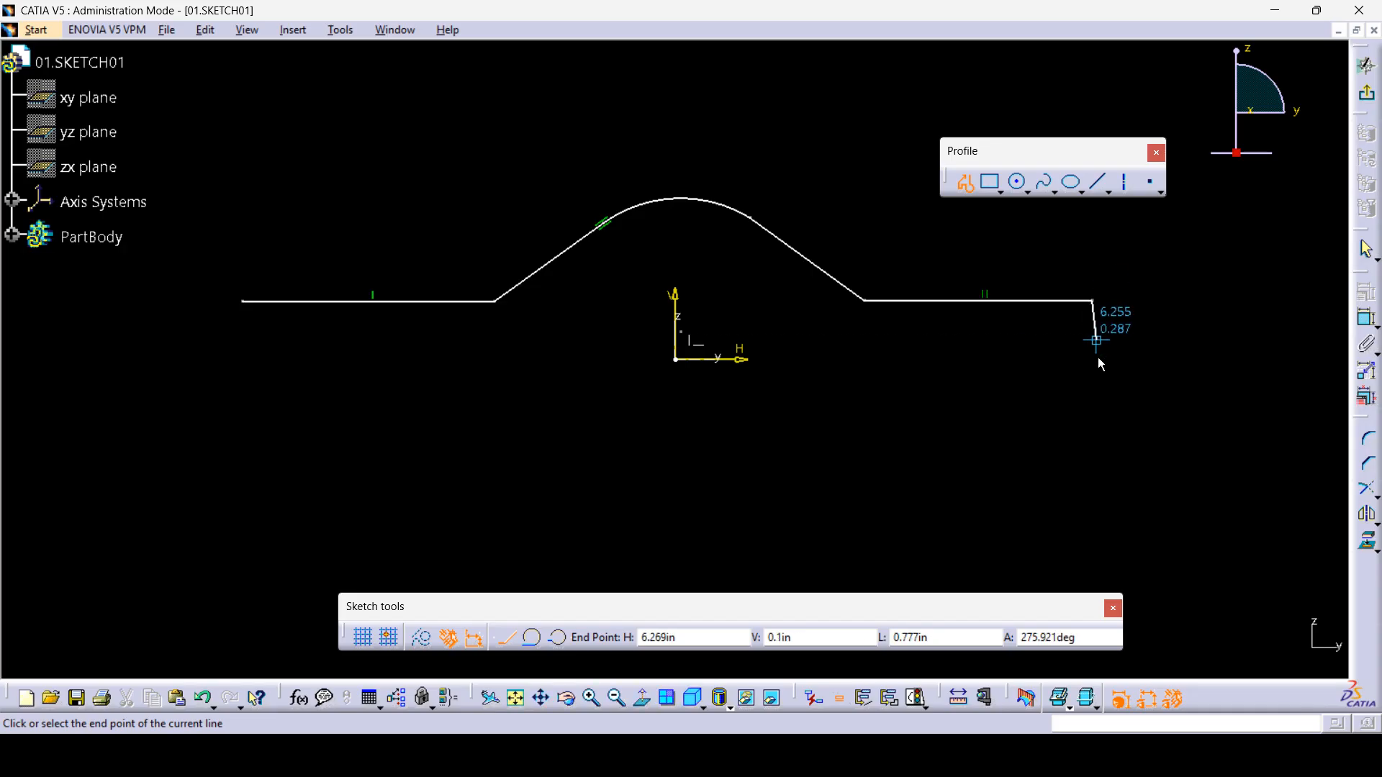
left_click(1093, 480)
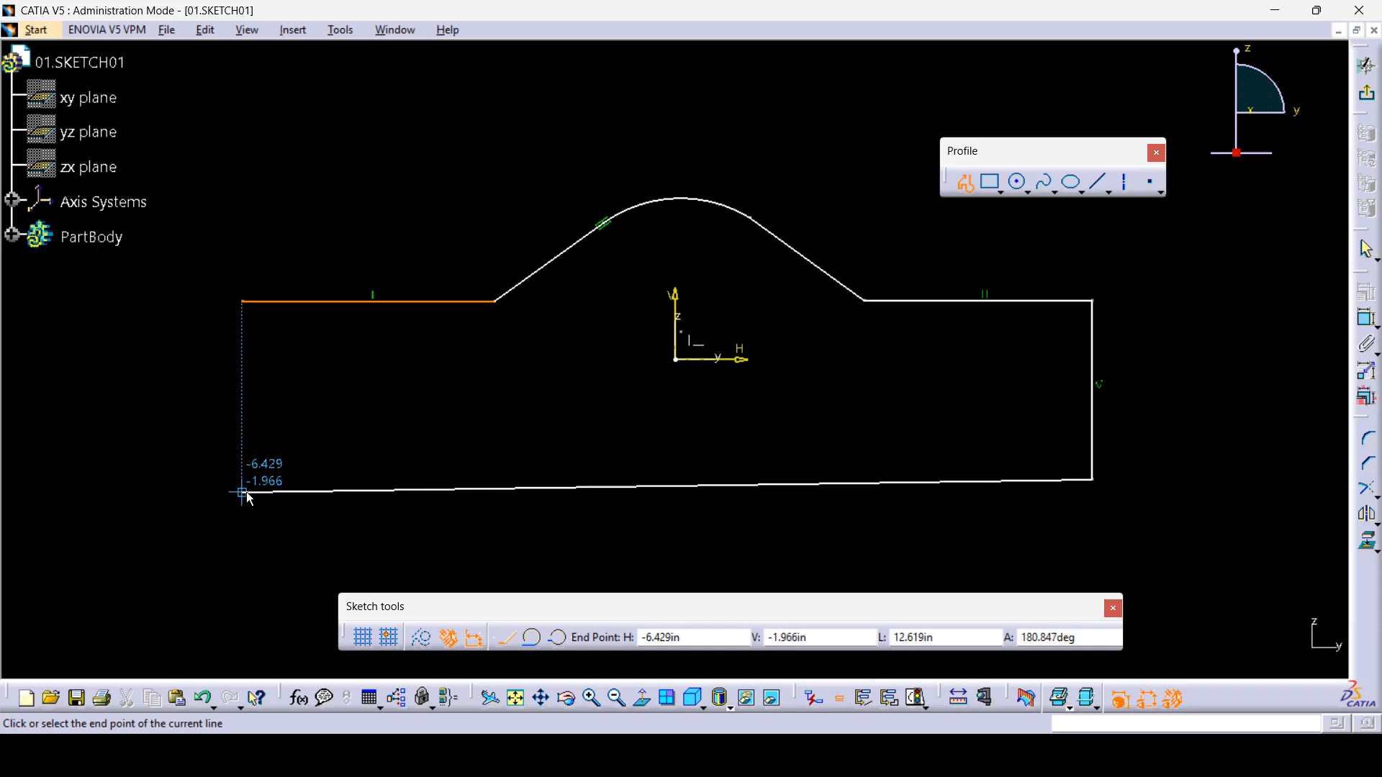
left_click(243, 493)
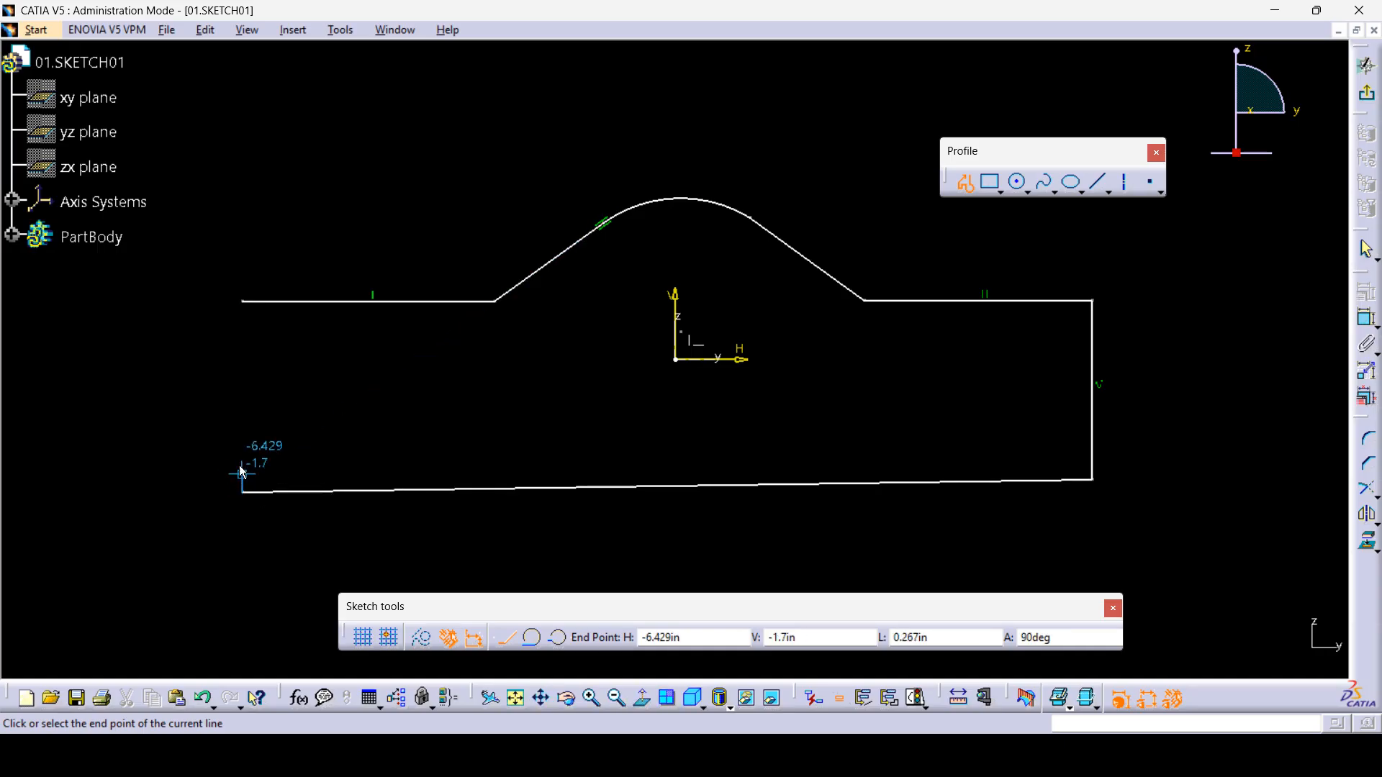
left_click(243, 302)
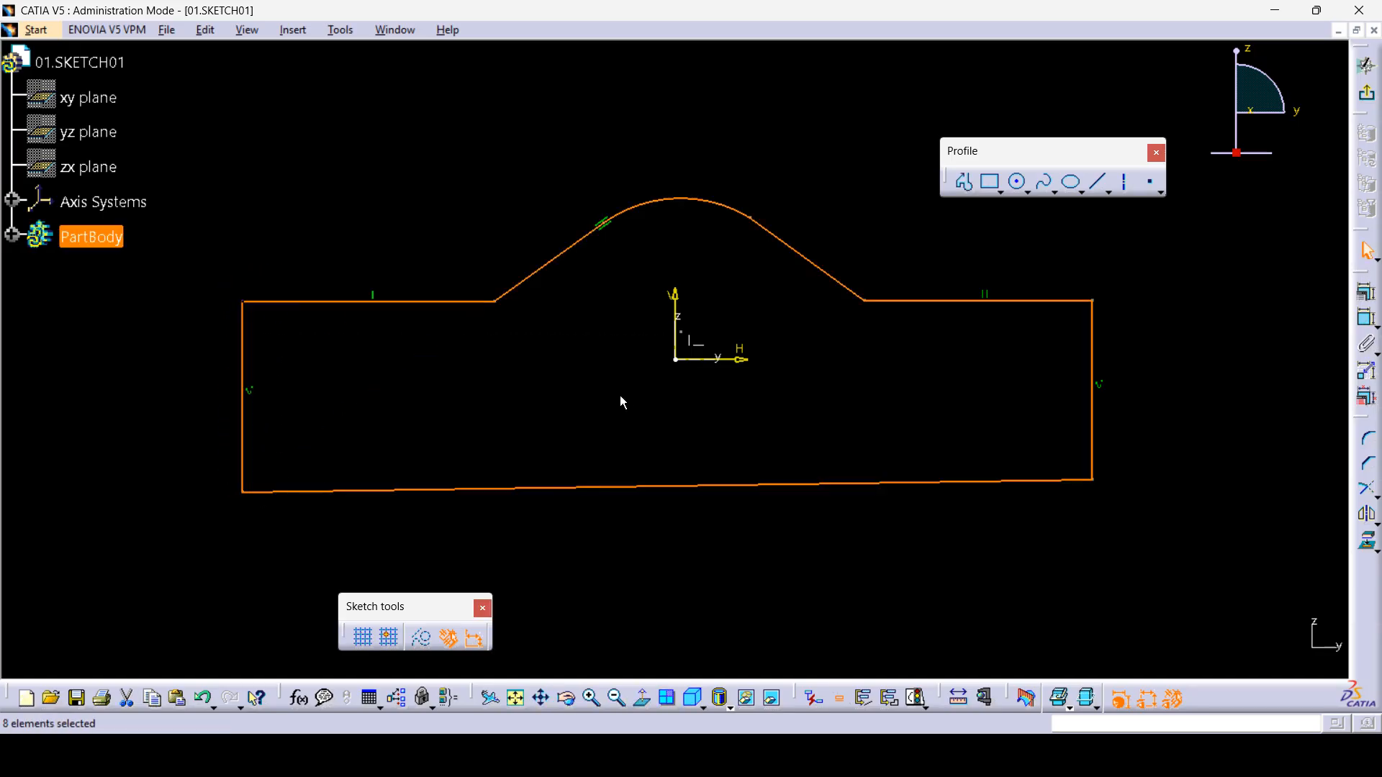
left_click(572, 393)
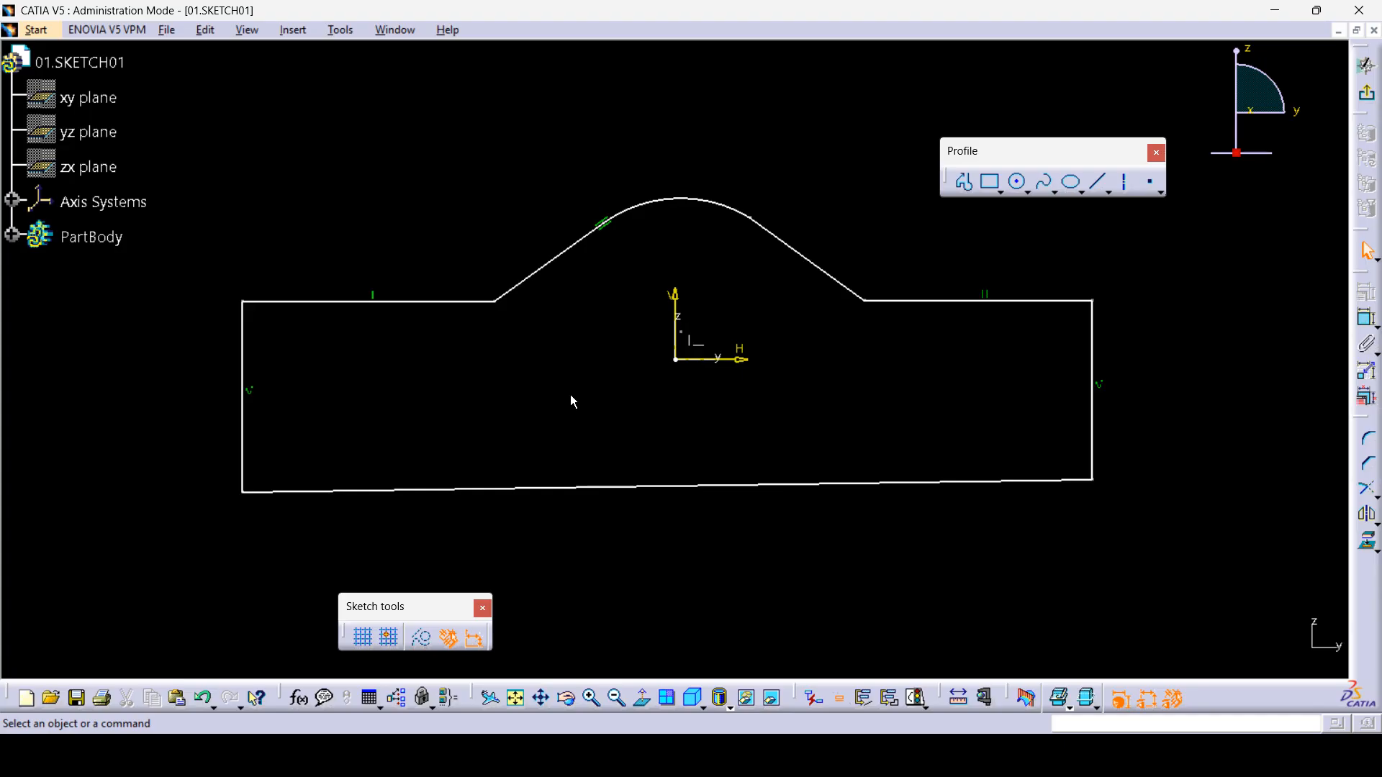
- Start a second profile inside the first with a horizontal line and a line rising about 1.67 in at about 31 degrees
left_click(965, 184)
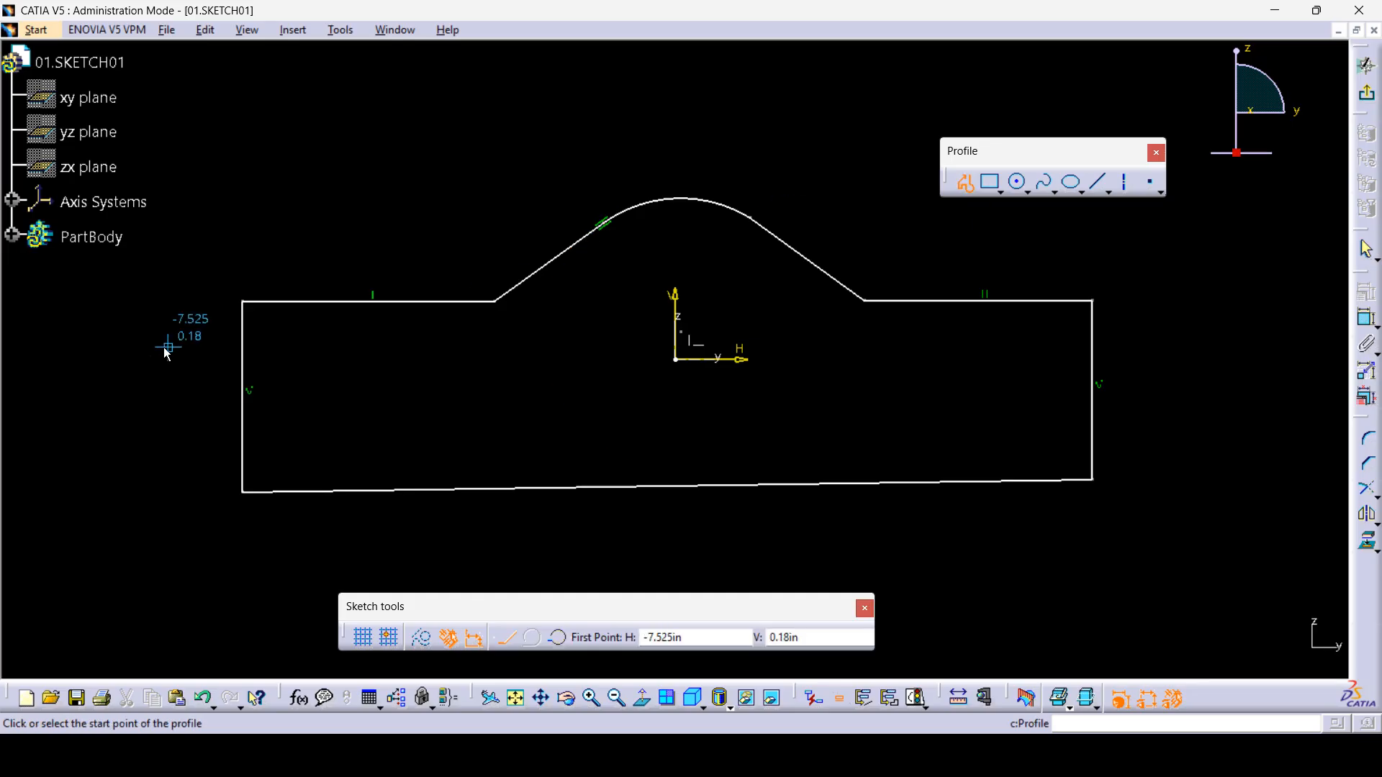
left_click(267, 366)
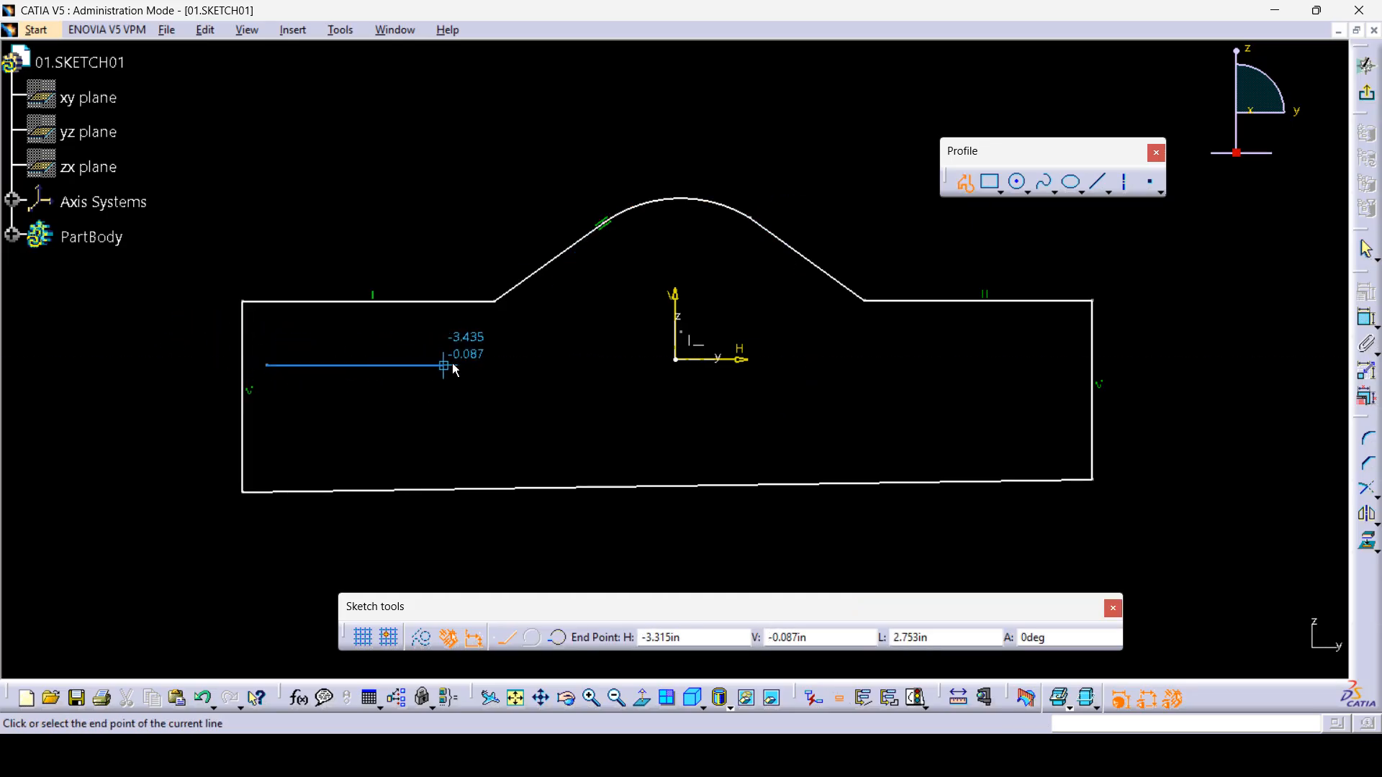
left_click(507, 366)
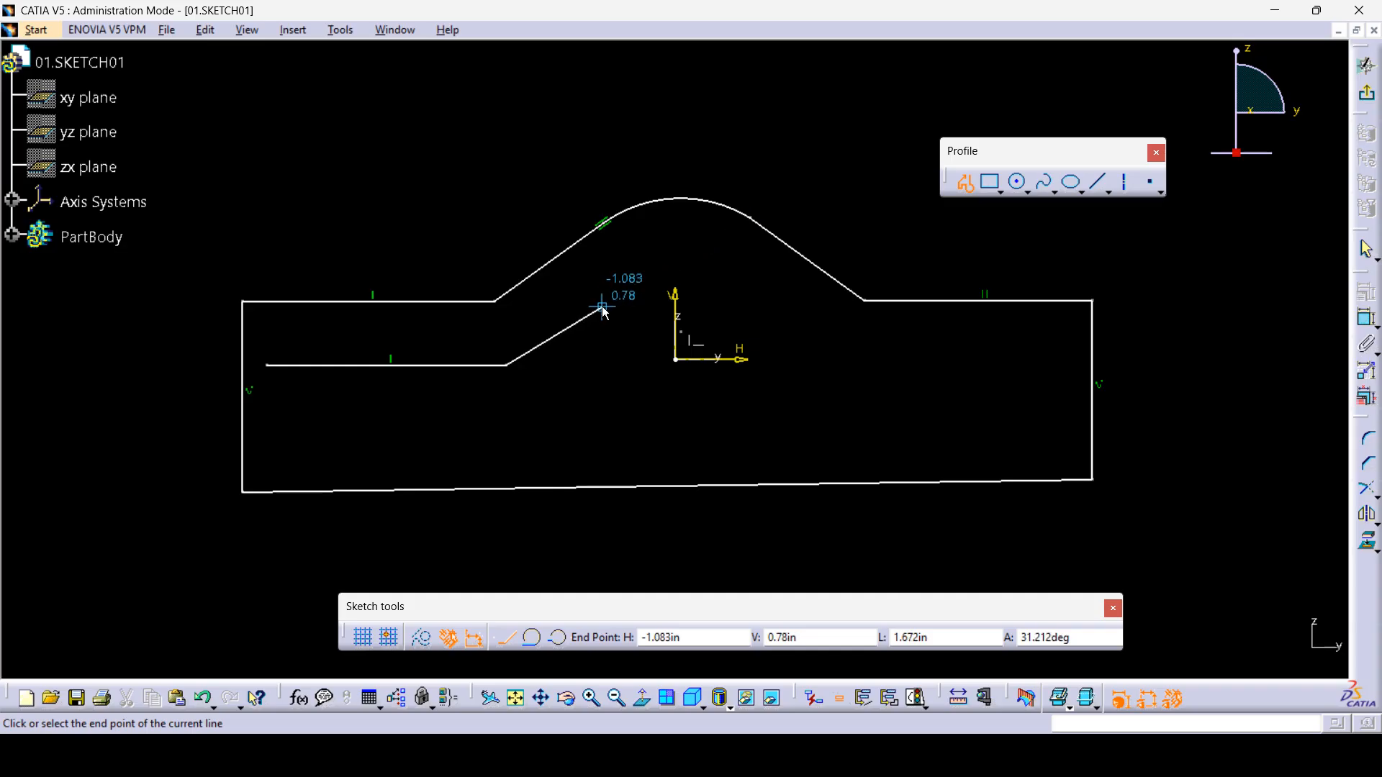
left_click(603, 308)
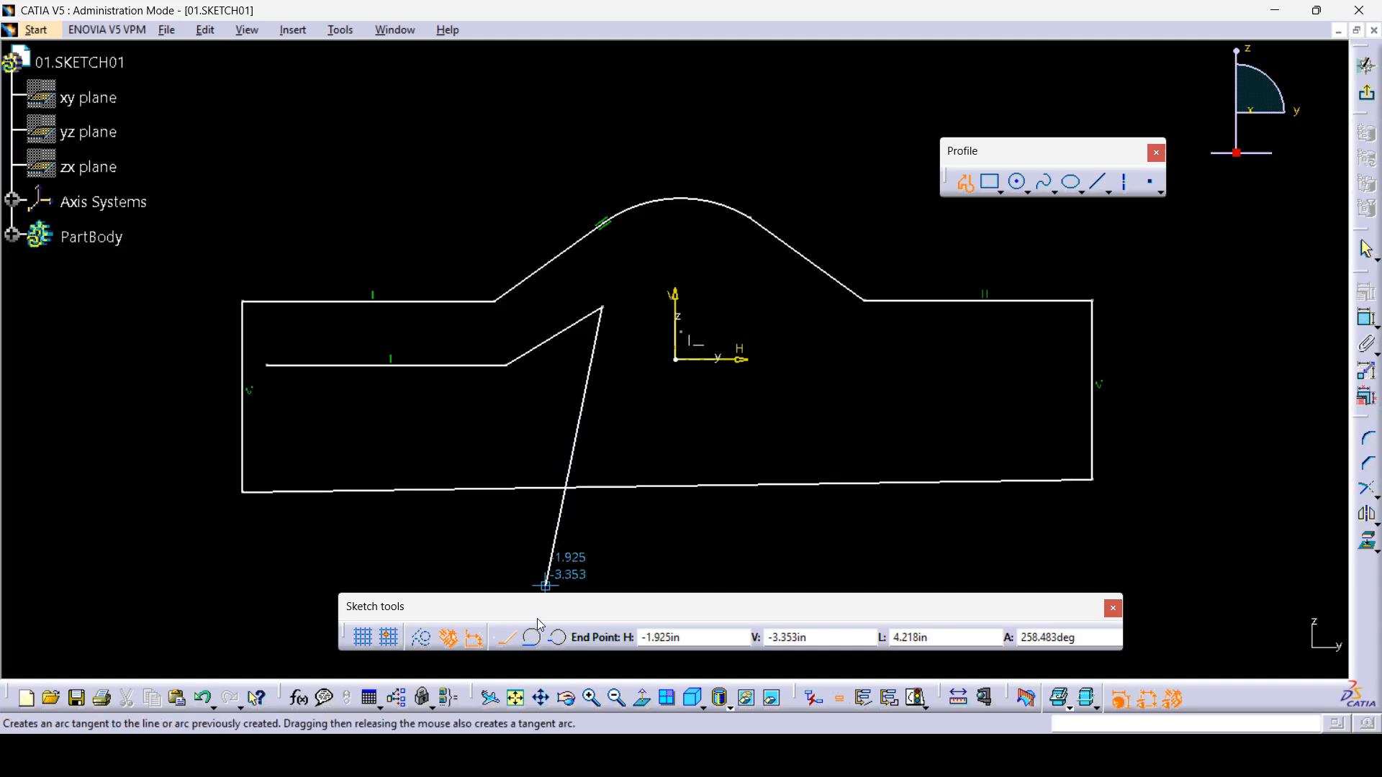
- Continue the inner profile with a tangent arc, a descending line and a horizontal line about 2.6 in long, and end it open
left_click_drag(576, 195, 564, 146)
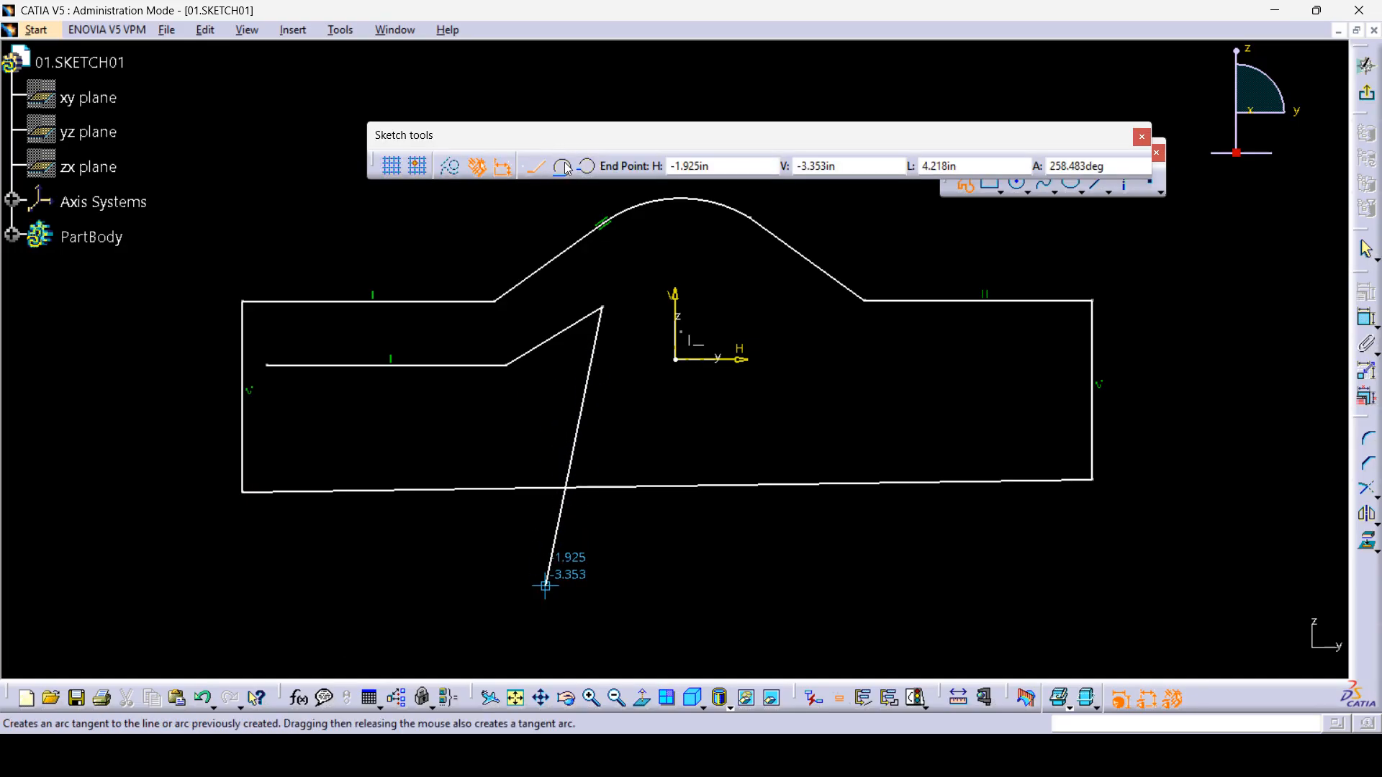
left_click(562, 167)
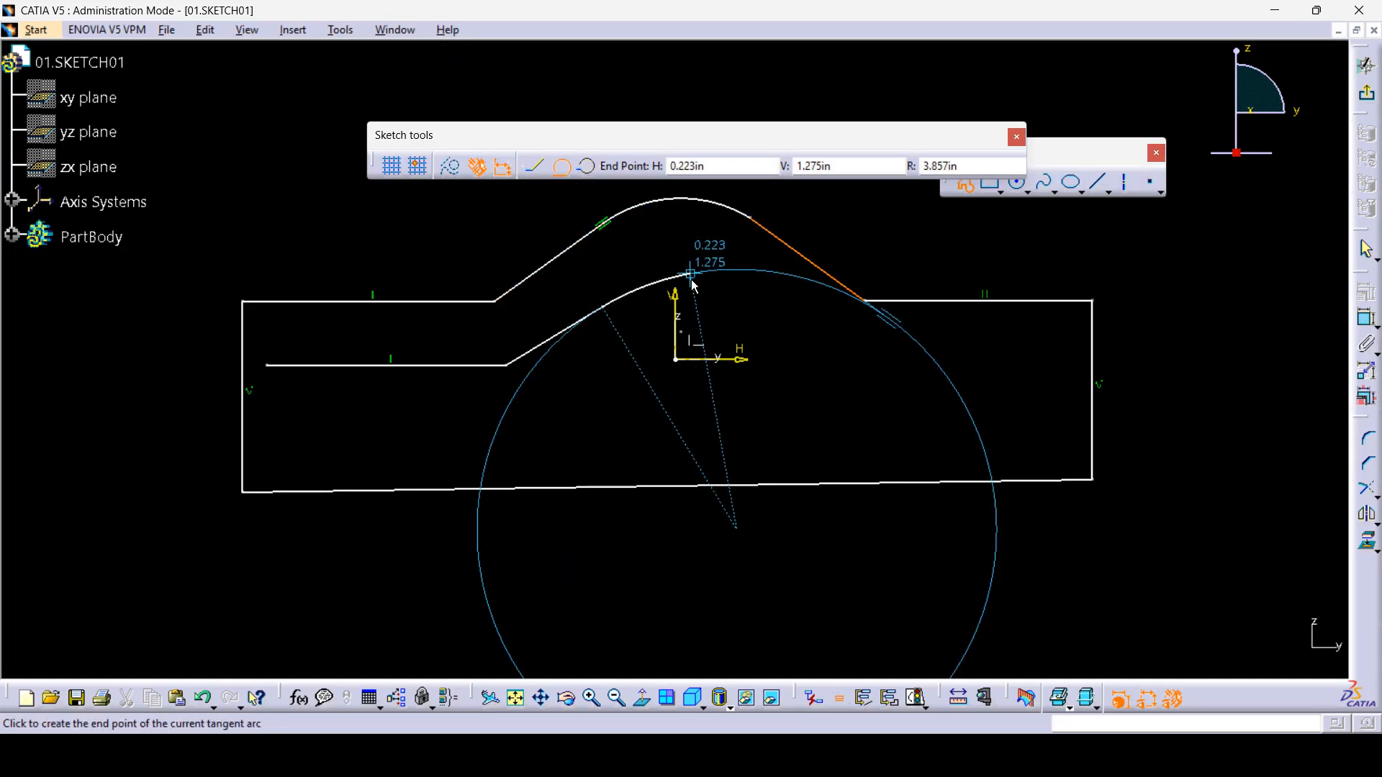
left_click(800, 351)
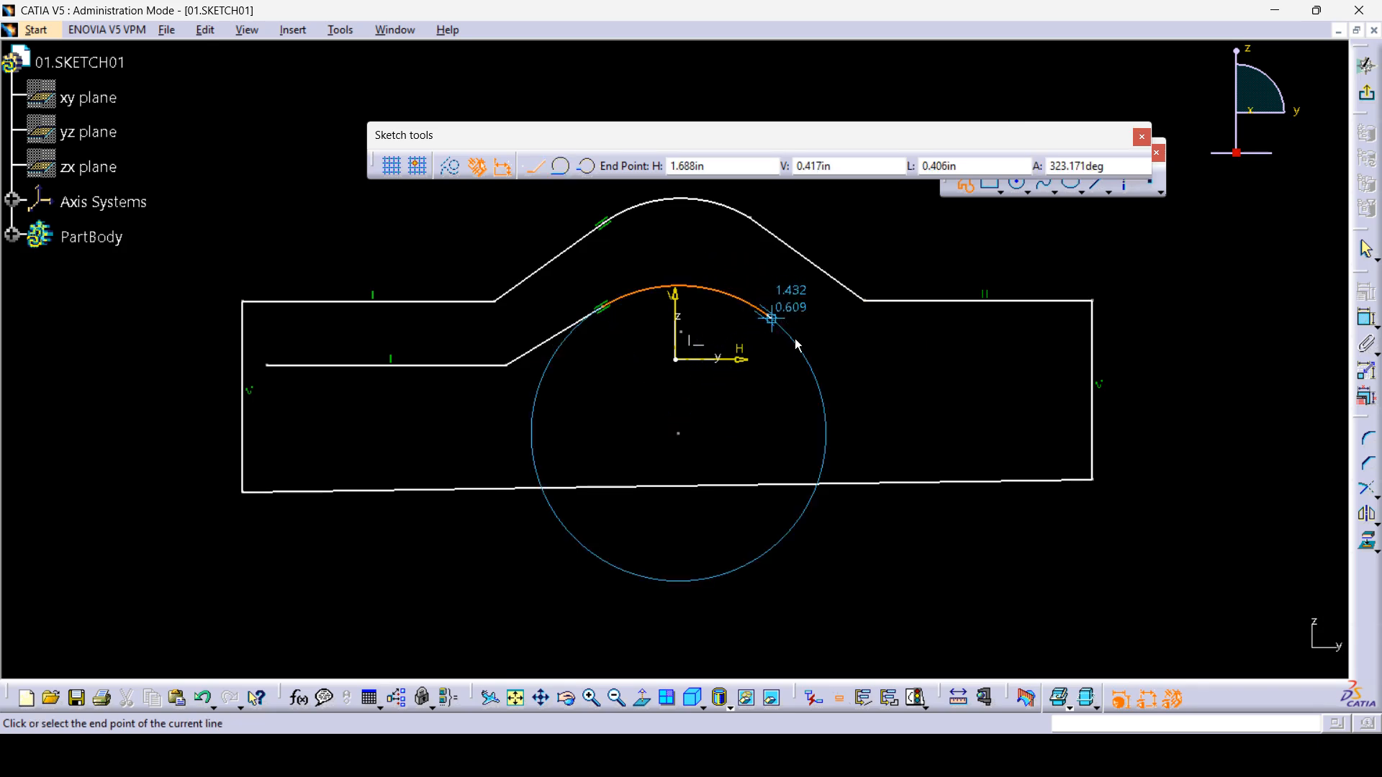
left_click(839, 366)
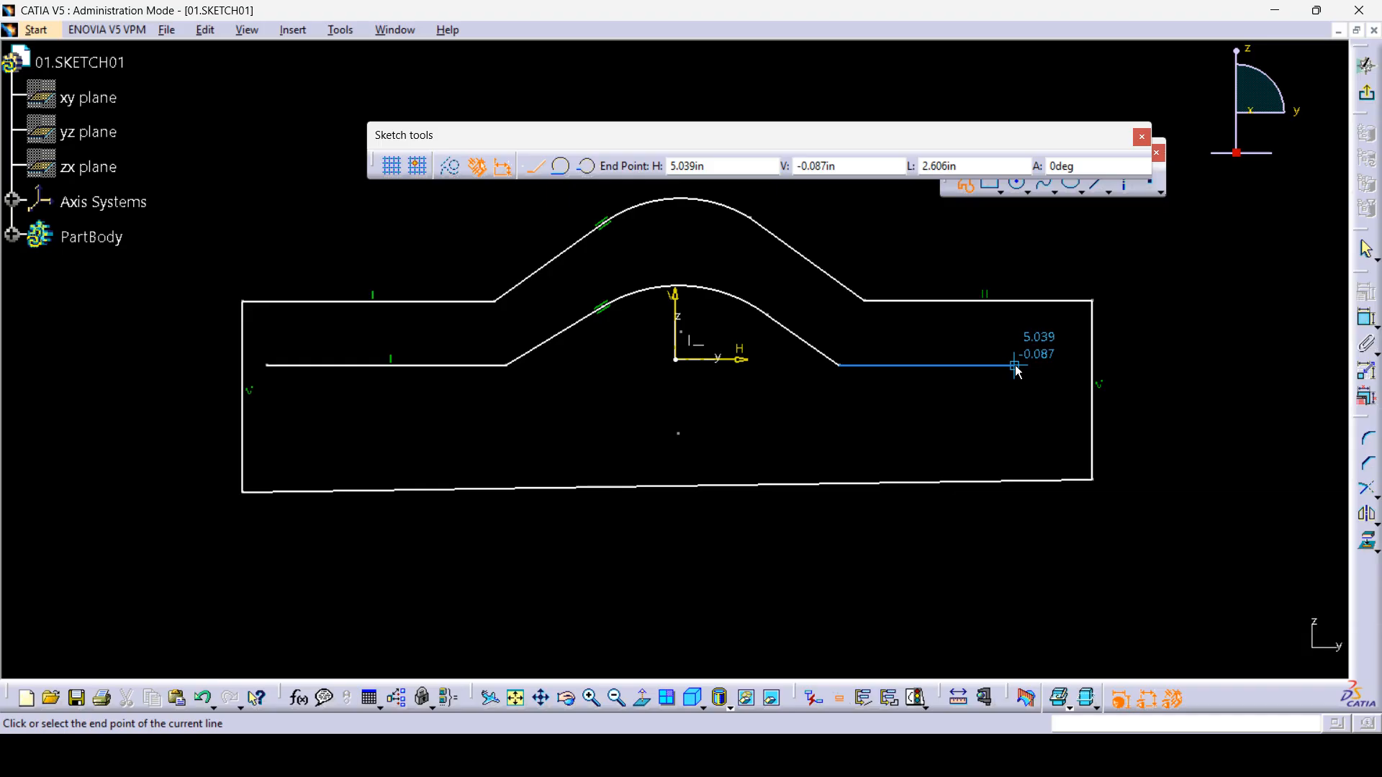
double_click(1014, 366)
- Delete all the geometry of both profiles from the sketch
left_click(1160, 392)
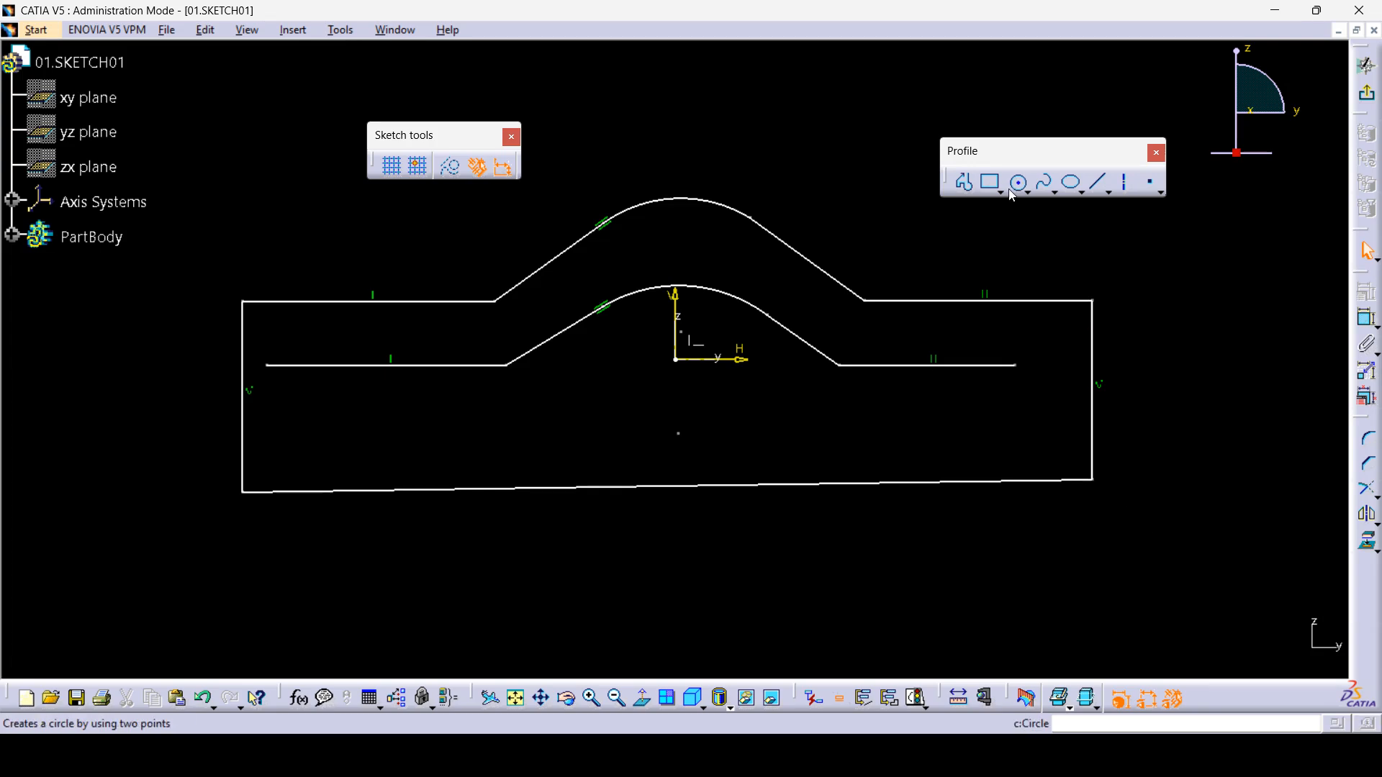
left_click_drag(1129, 514, 203, 171)
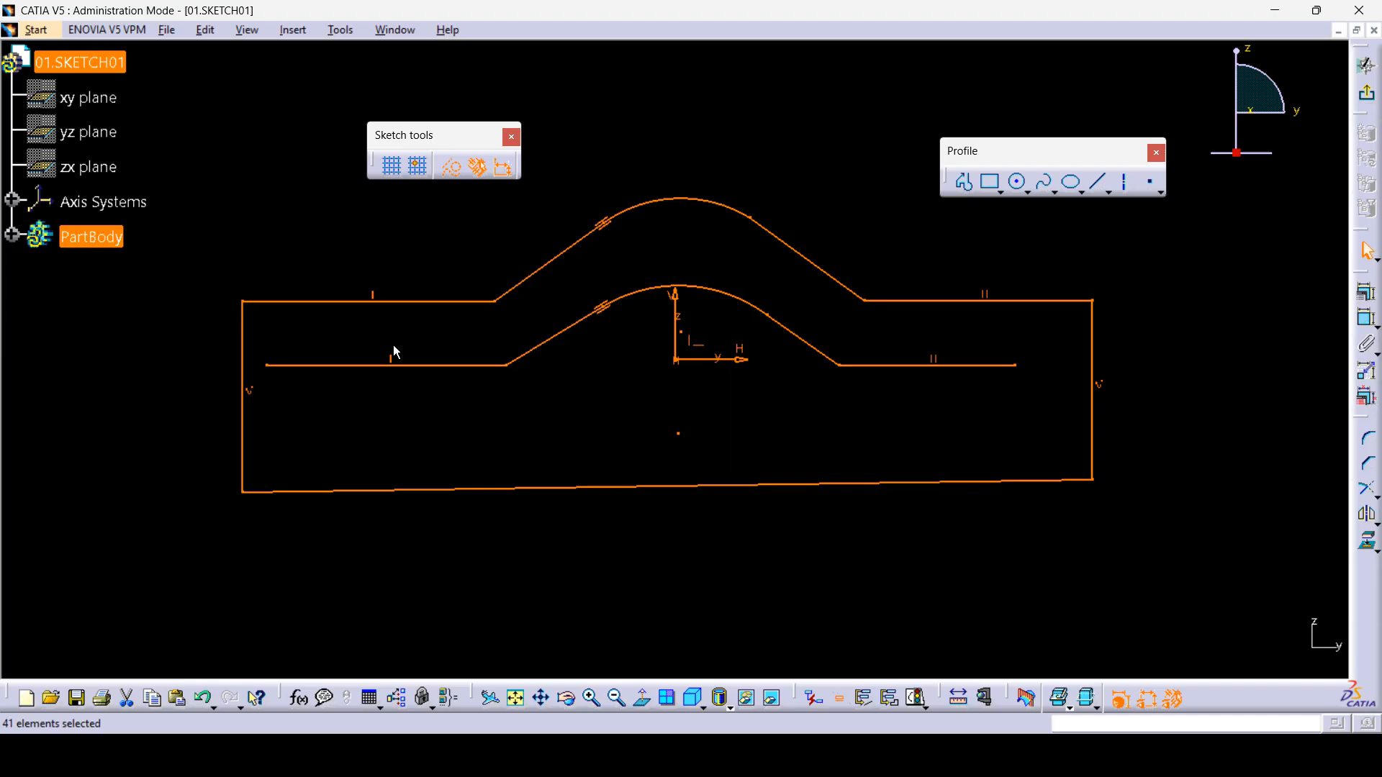
key("Delete")
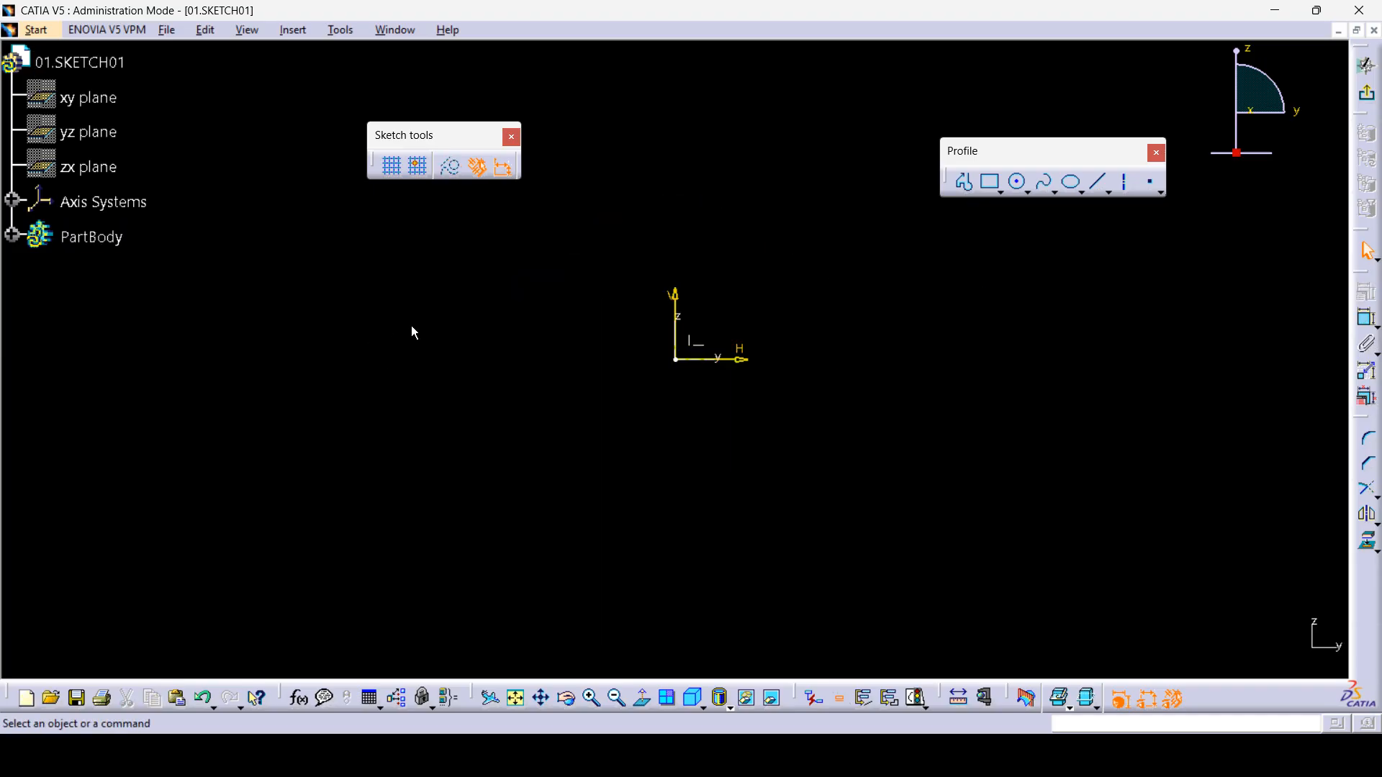
- Sketch a rectangle about 5.91 in wide around the origin, from about H -3.74, V 1.51 to H 2.17, V -1.22 in
left_click(990, 186)
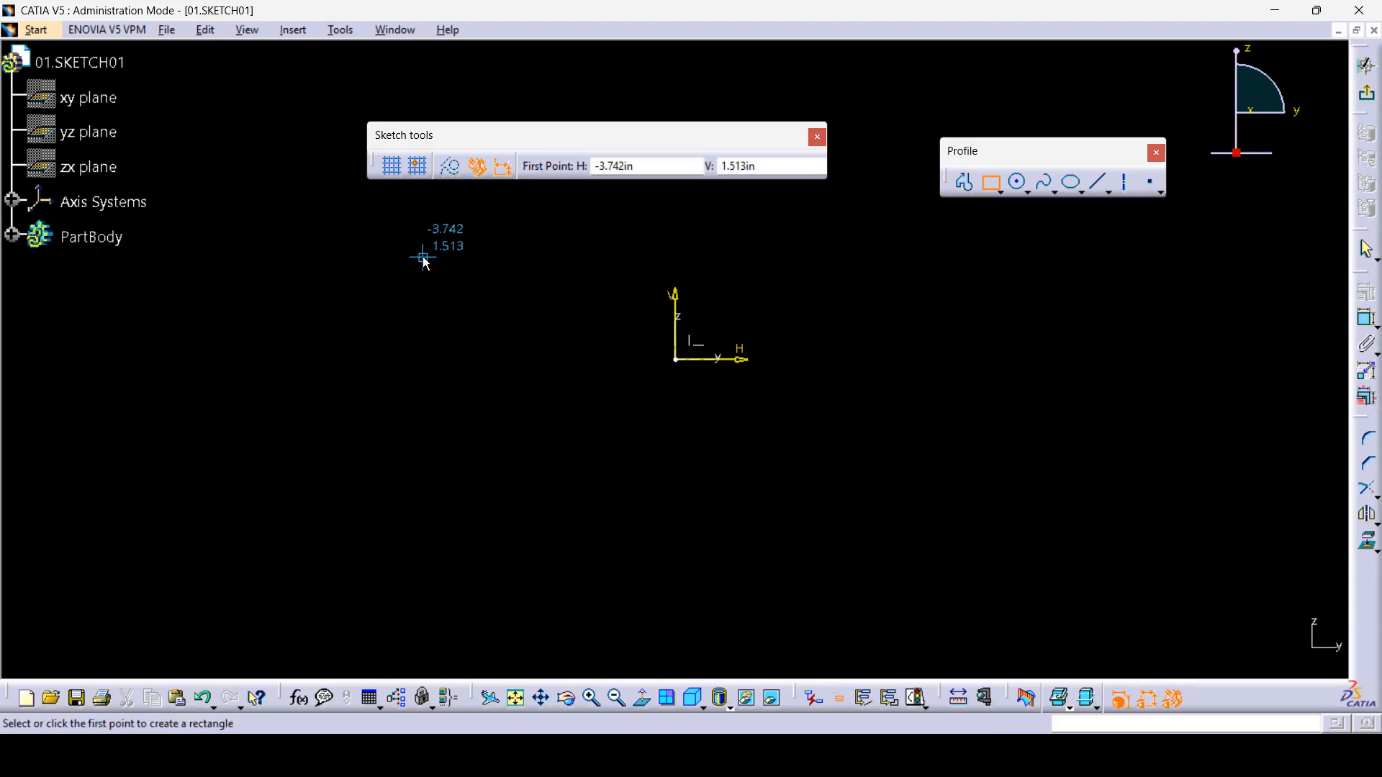
left_click(423, 257)
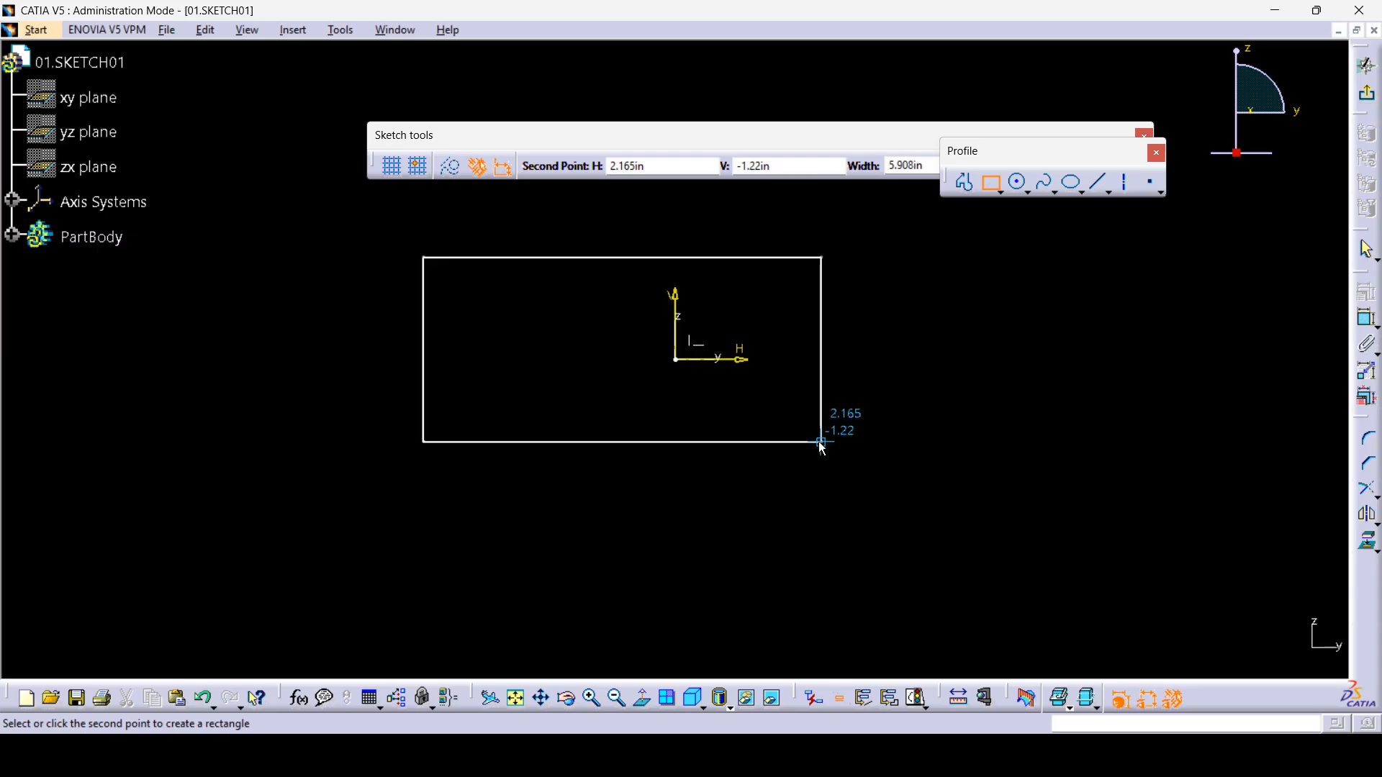
left_click(821, 442)
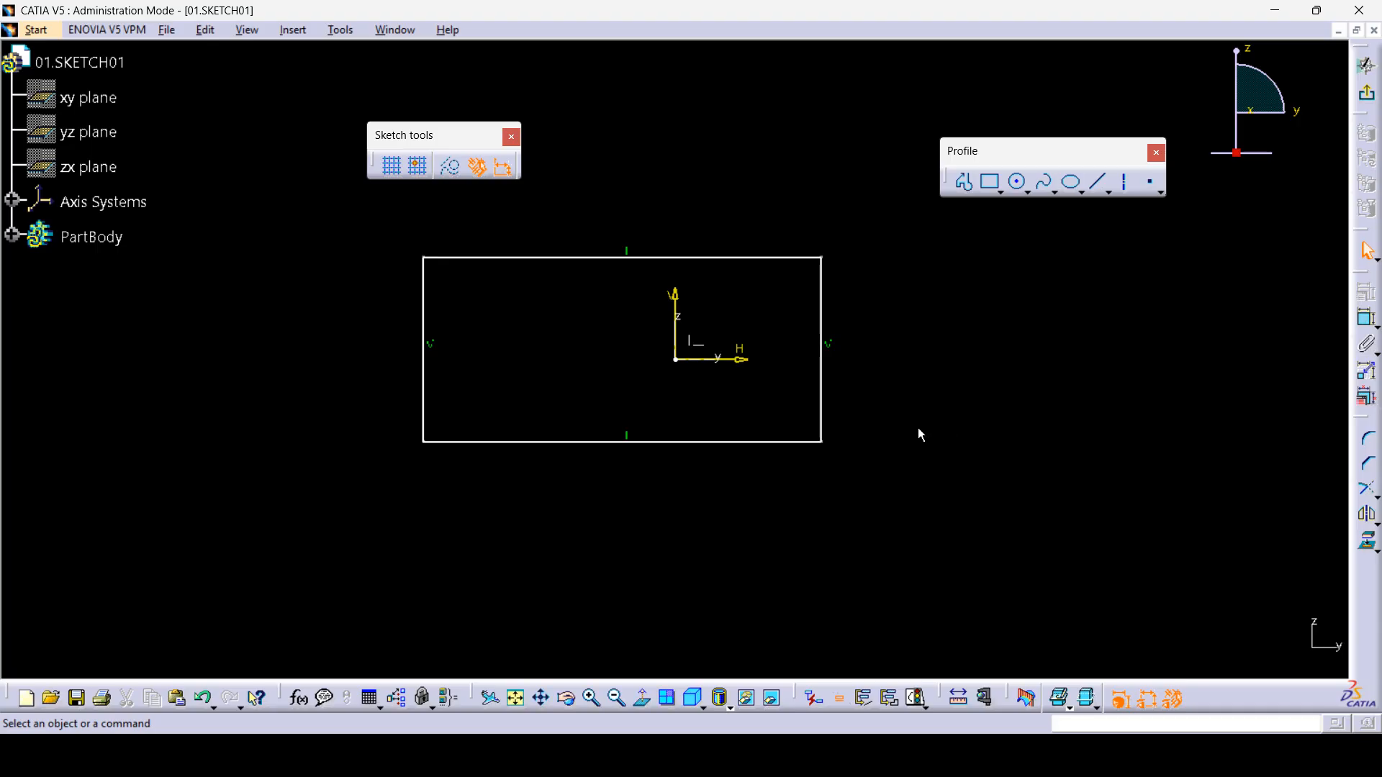
- Switch to the slideshow, reveal the Oriented Rectangle entry in the Profile Tools list, and return to CATIA
key("alt+Tab")
key("Right")
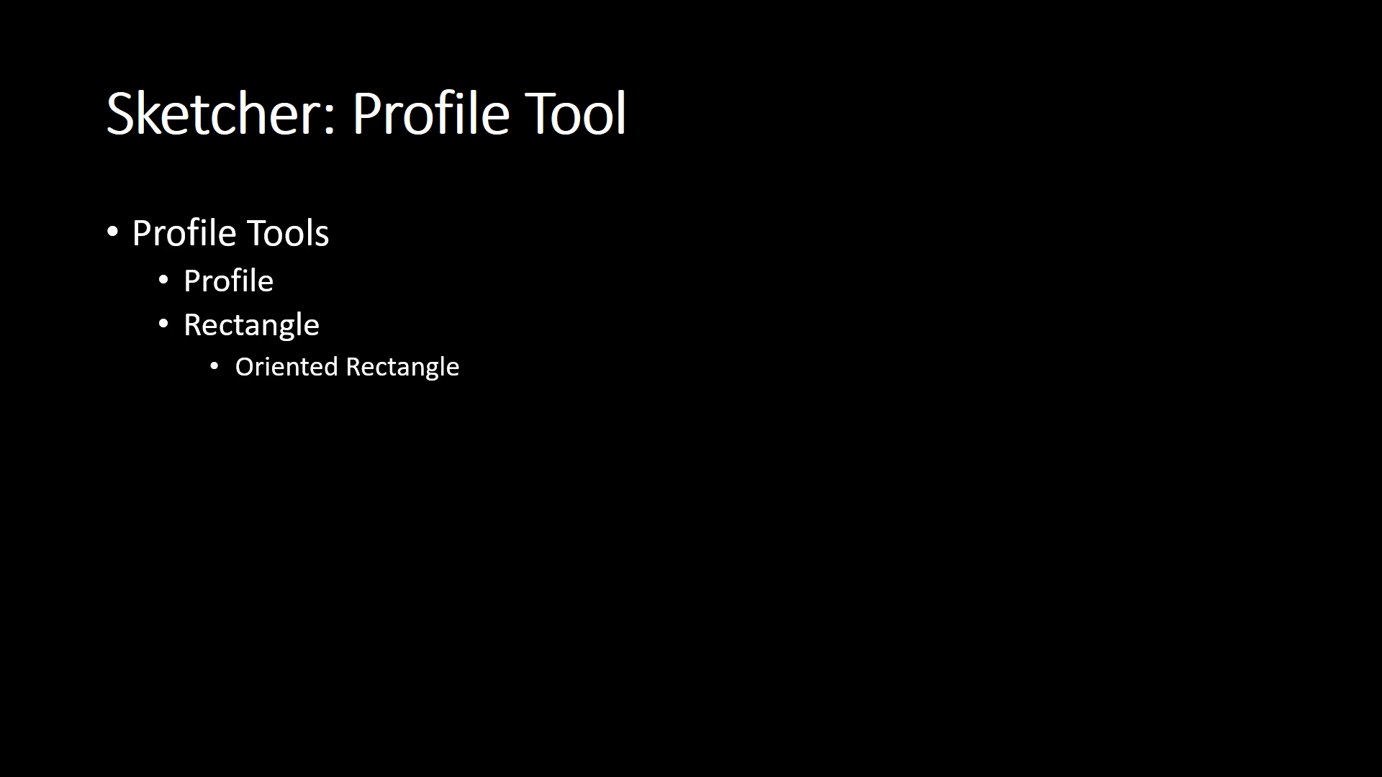
key("alt+Tab")
- Delete the rectangle from the sketch
left_click_drag(873, 476, 306, 228)
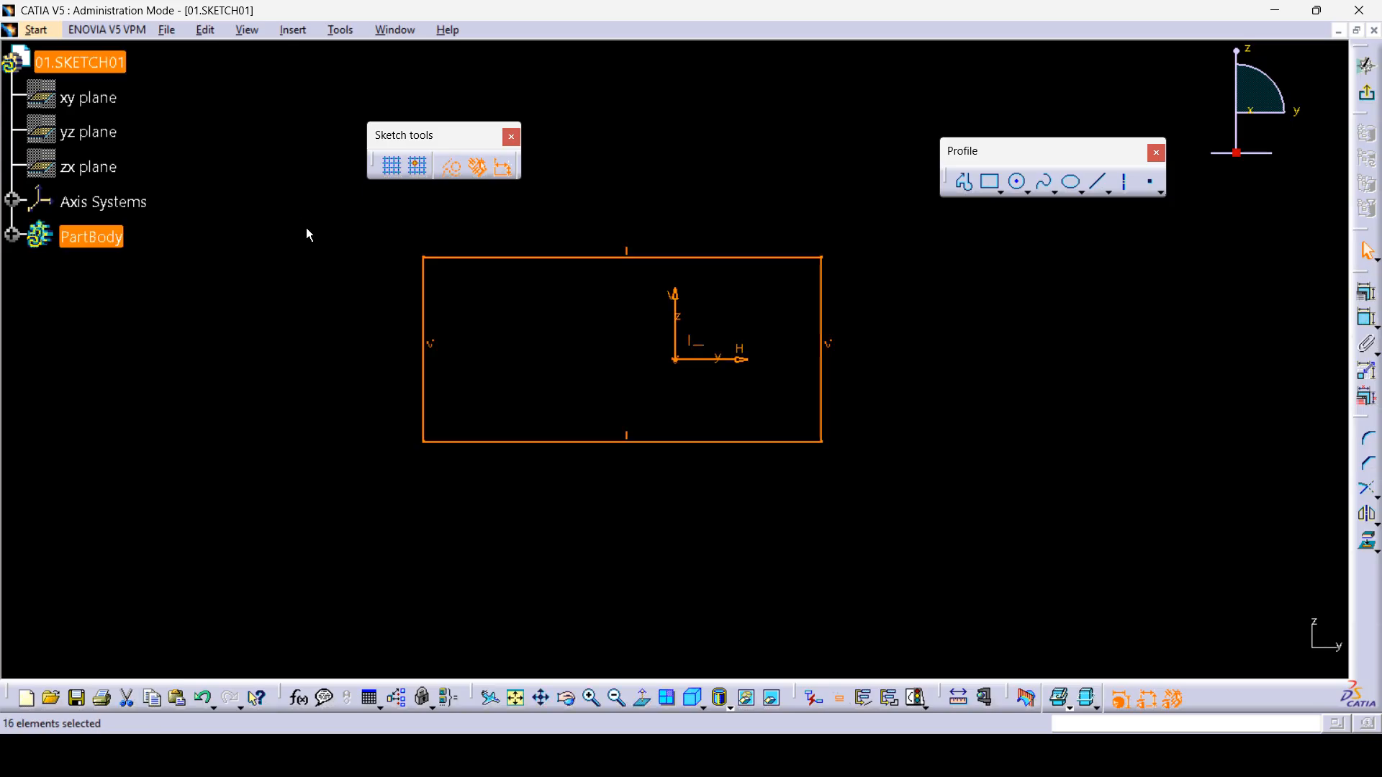
key("Delete")
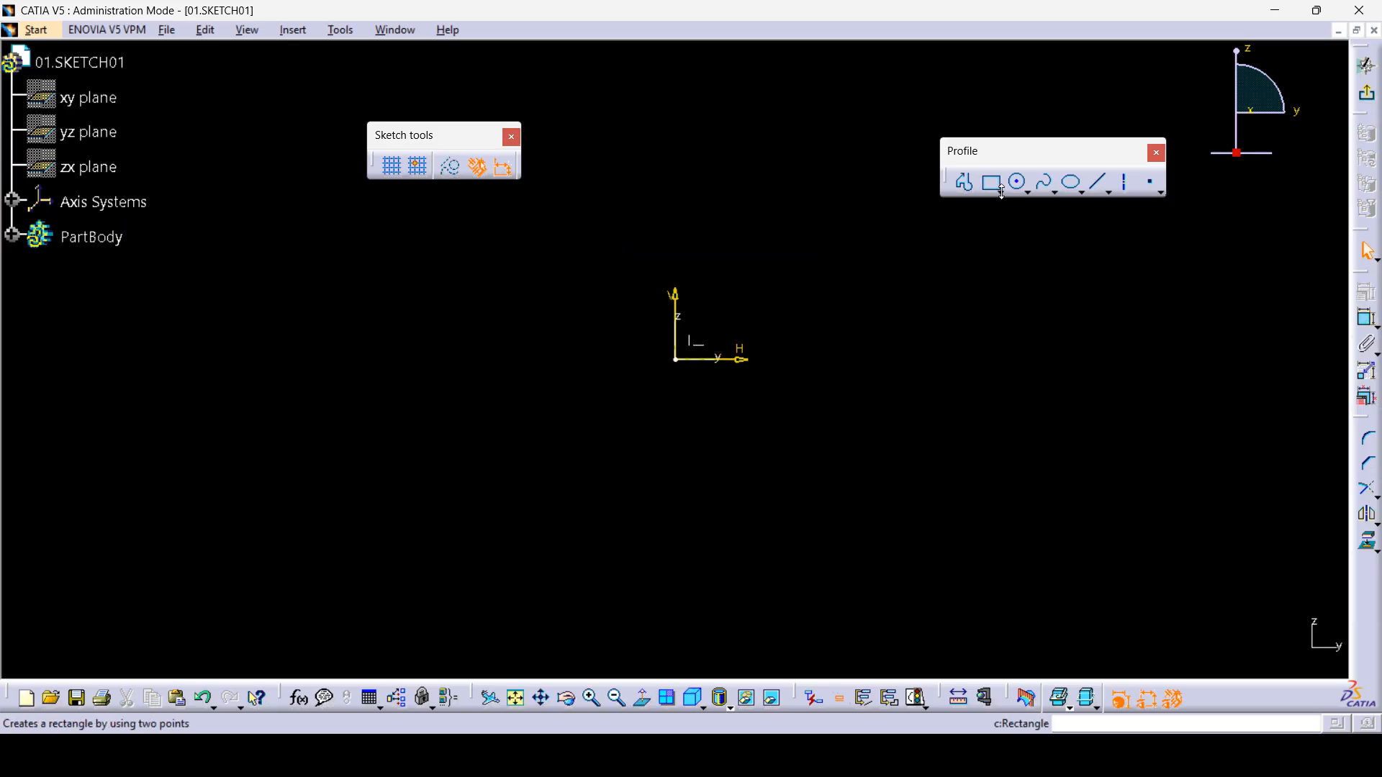
- Detach the Predefined Profile toolbar from the Profile toolbar and leave it floating in the empty sketch area below
left_click(1002, 190)
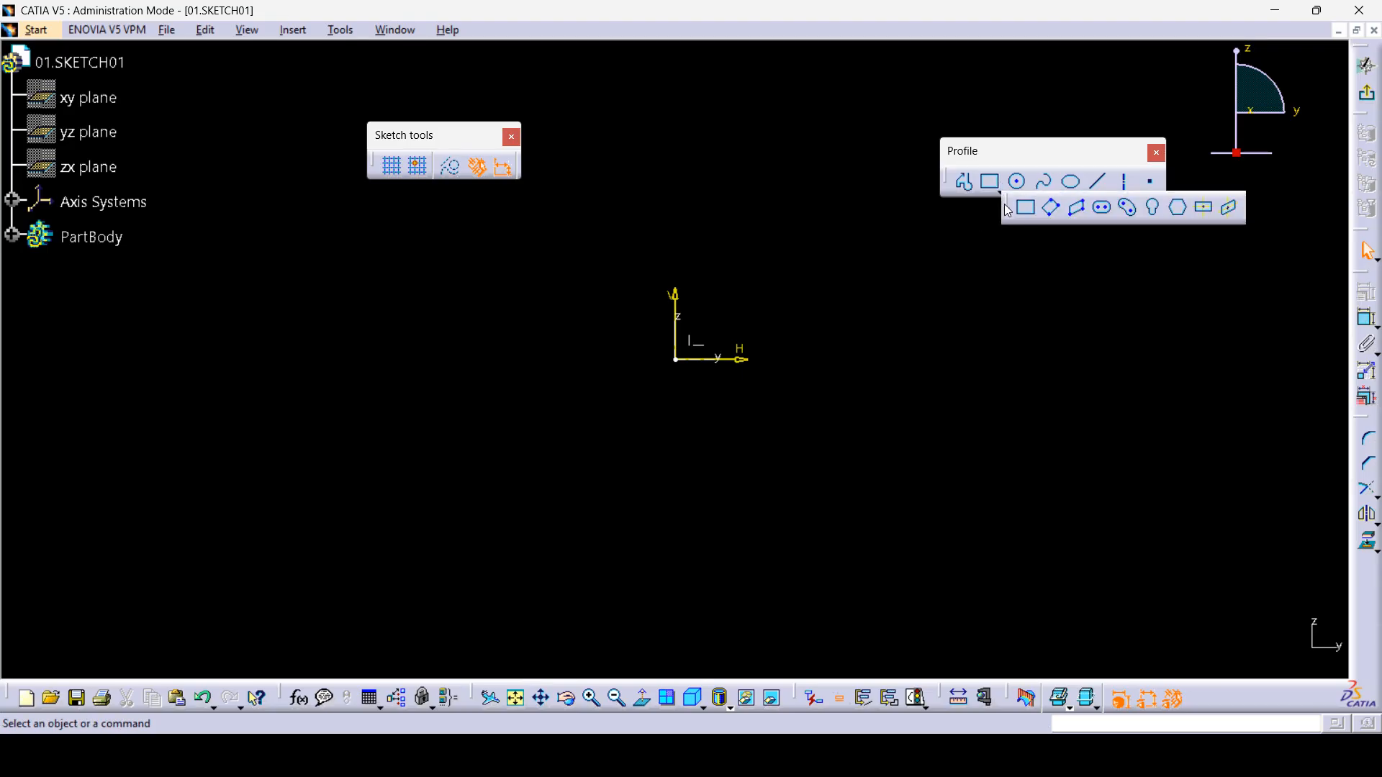
left_click_drag(1006, 209, 1078, 360)
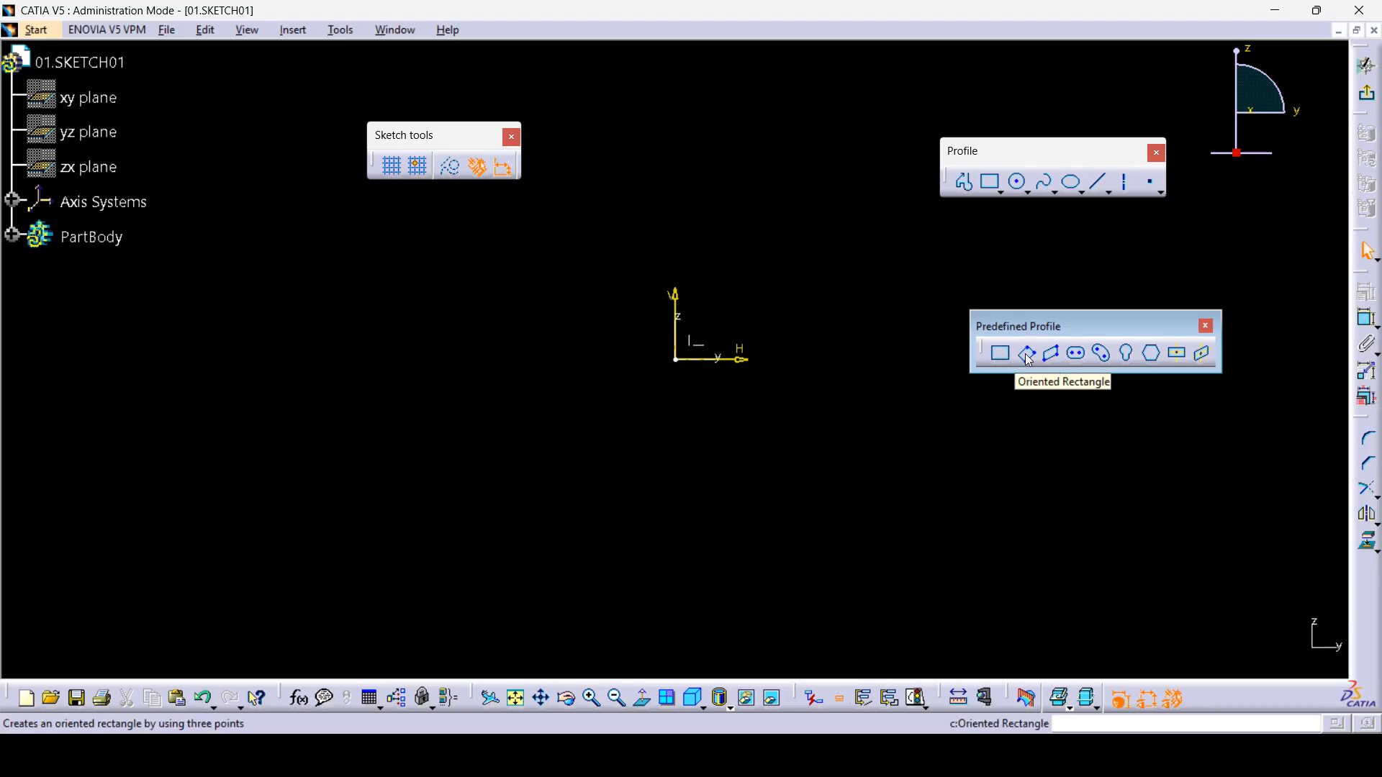
- Sketch an oriented rectangle around the origin, with its first side tilted upward and its second side extending downward
left_click(1026, 353)
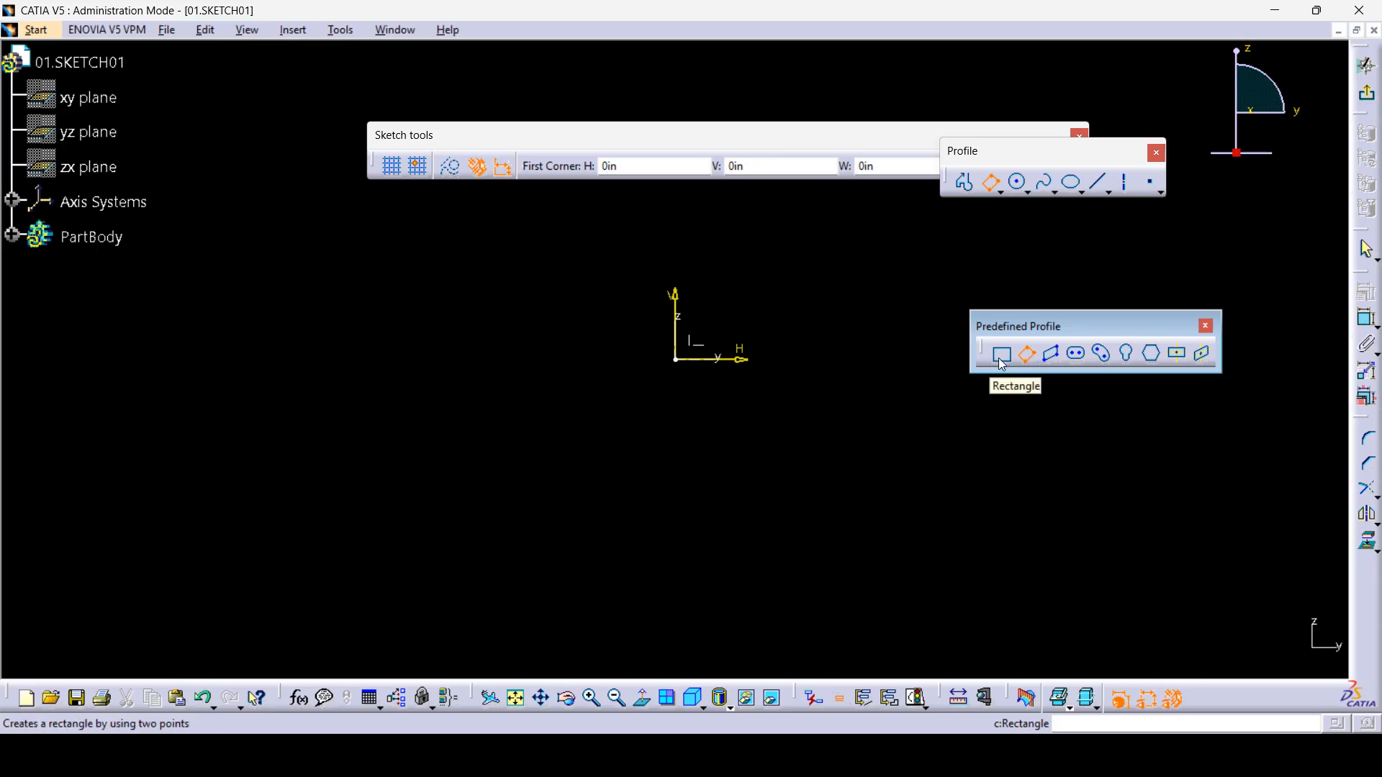
left_click(399, 303)
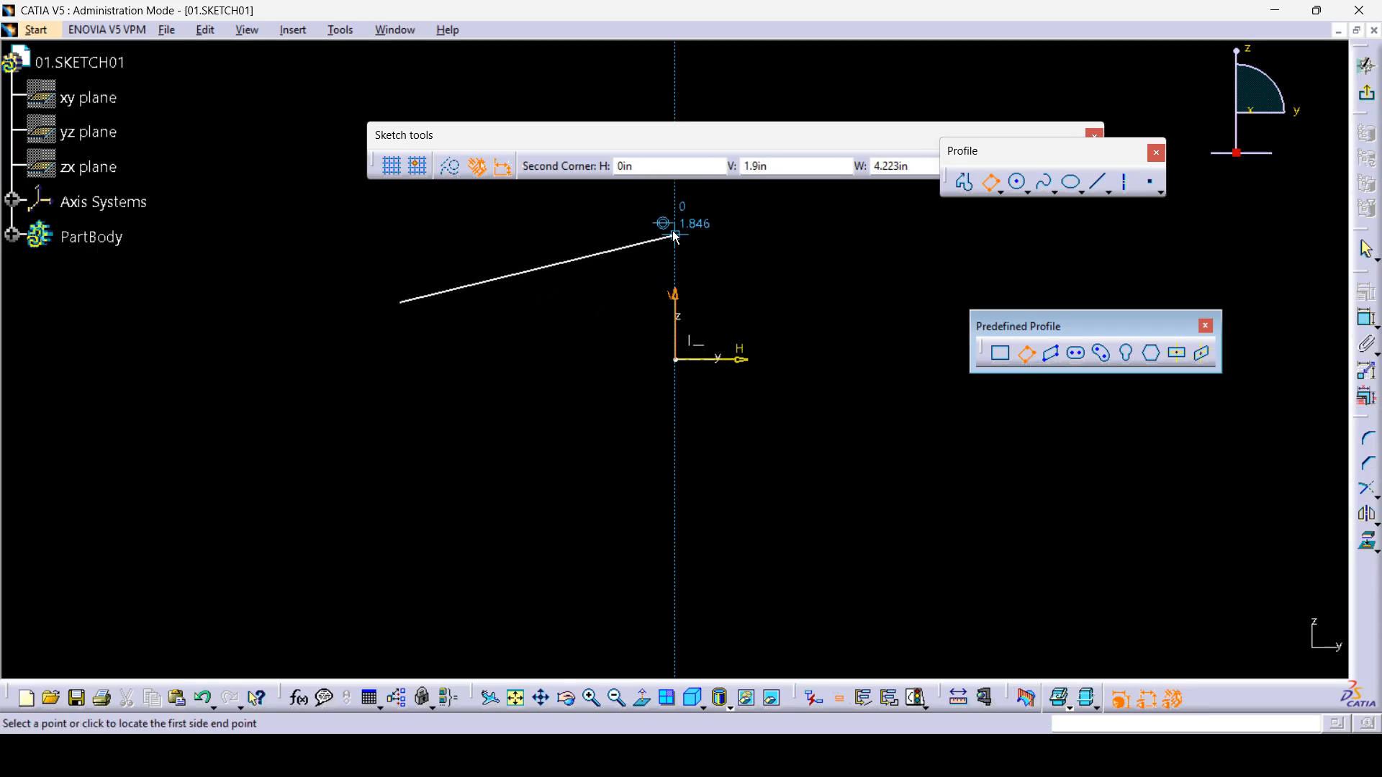
left_click(657, 220)
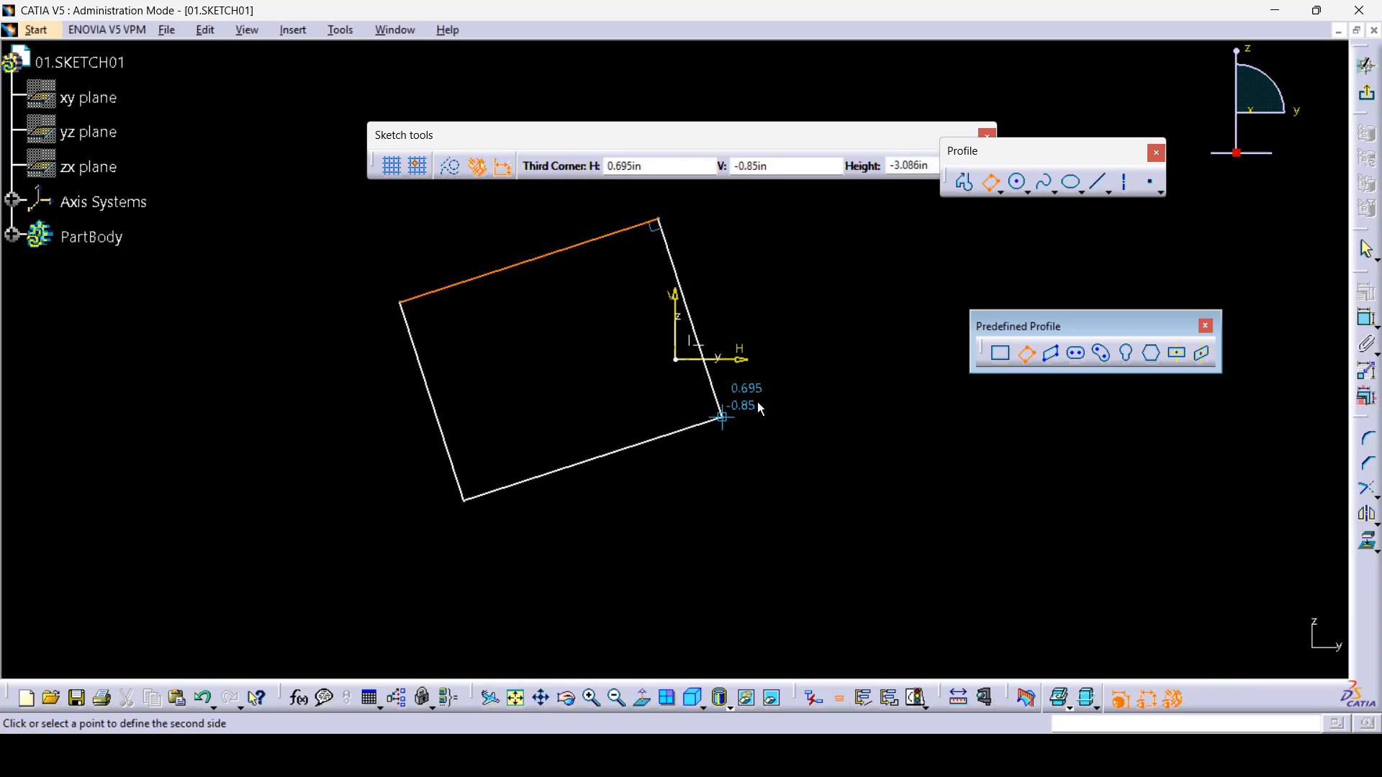
left_click(767, 441)
left_click(836, 460)
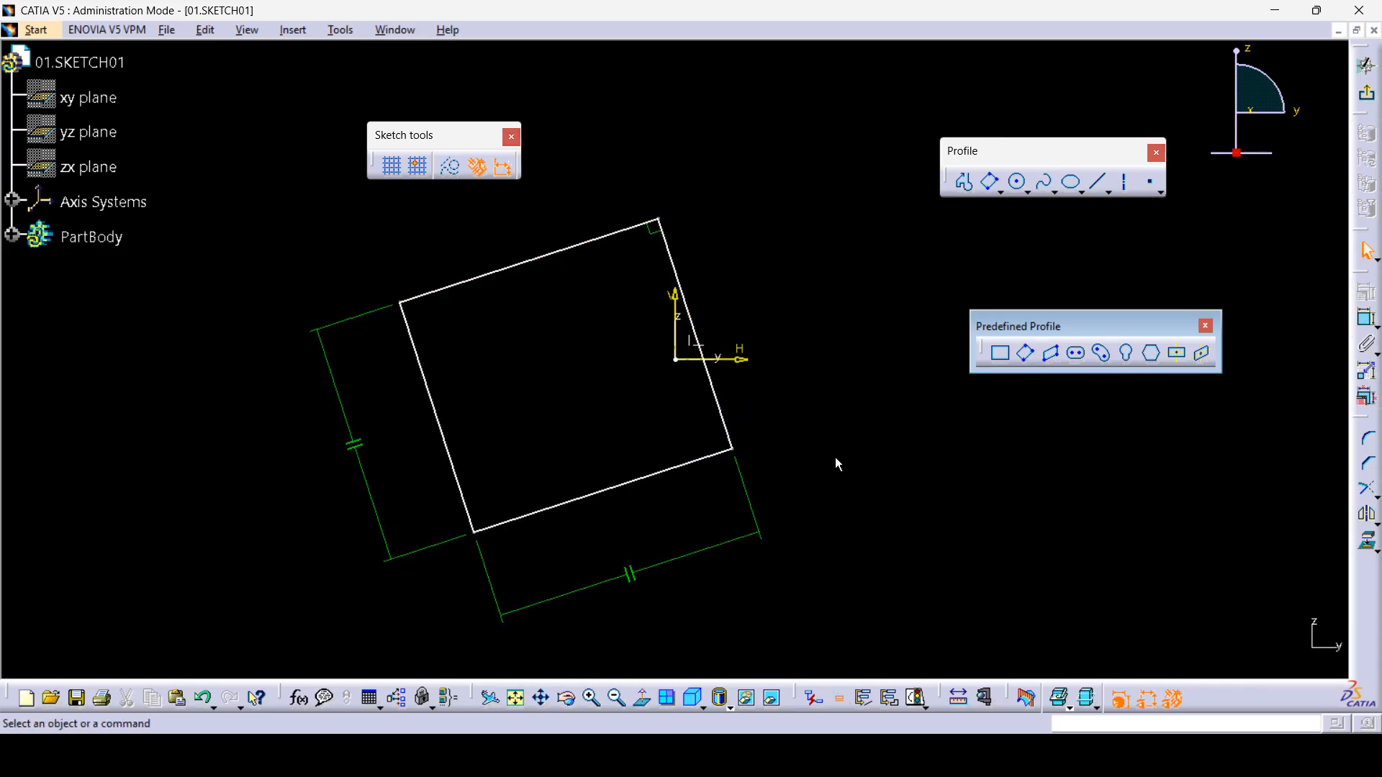
- Check the parallelism and perpendicularity constraints of the oriented rectangle and delete its geometry from the sketch
left_click(629, 575)
left_click(352, 445)
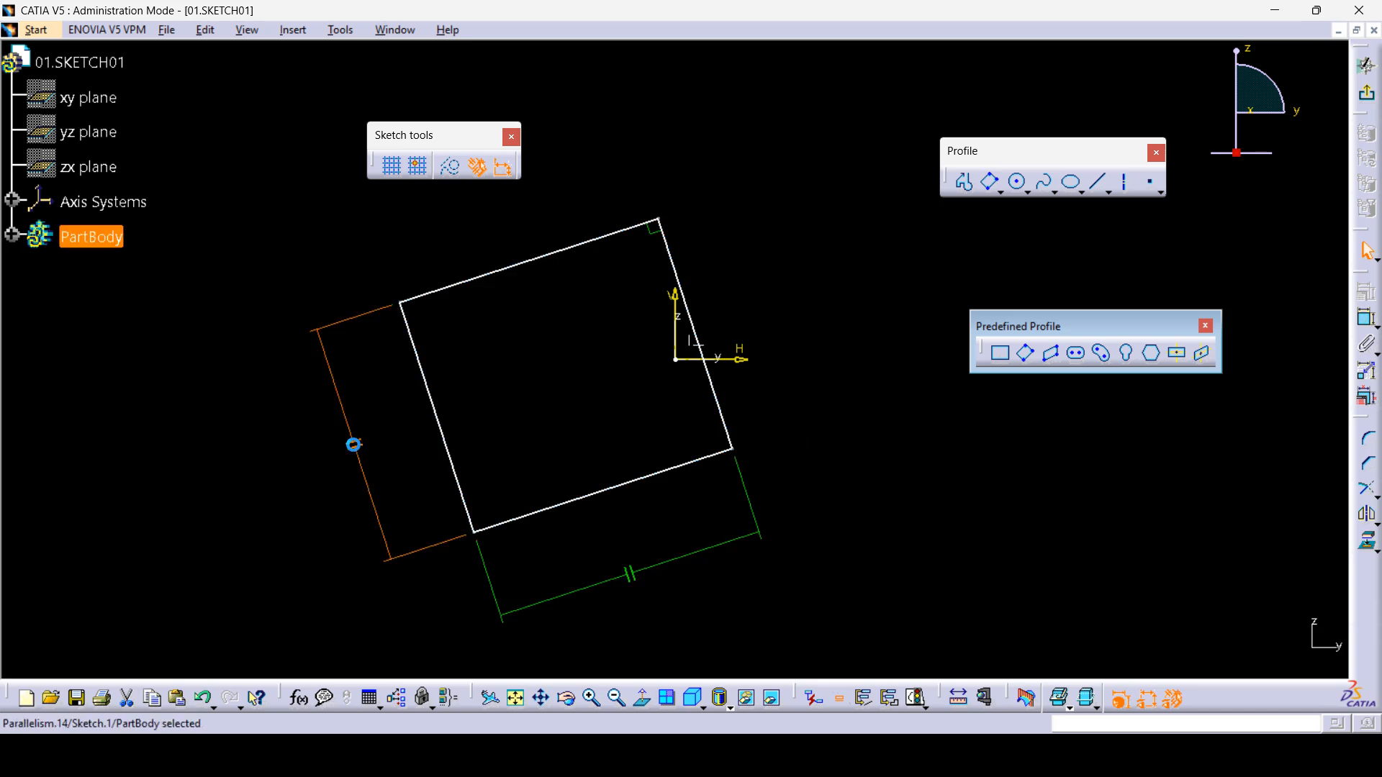
left_click(658, 237)
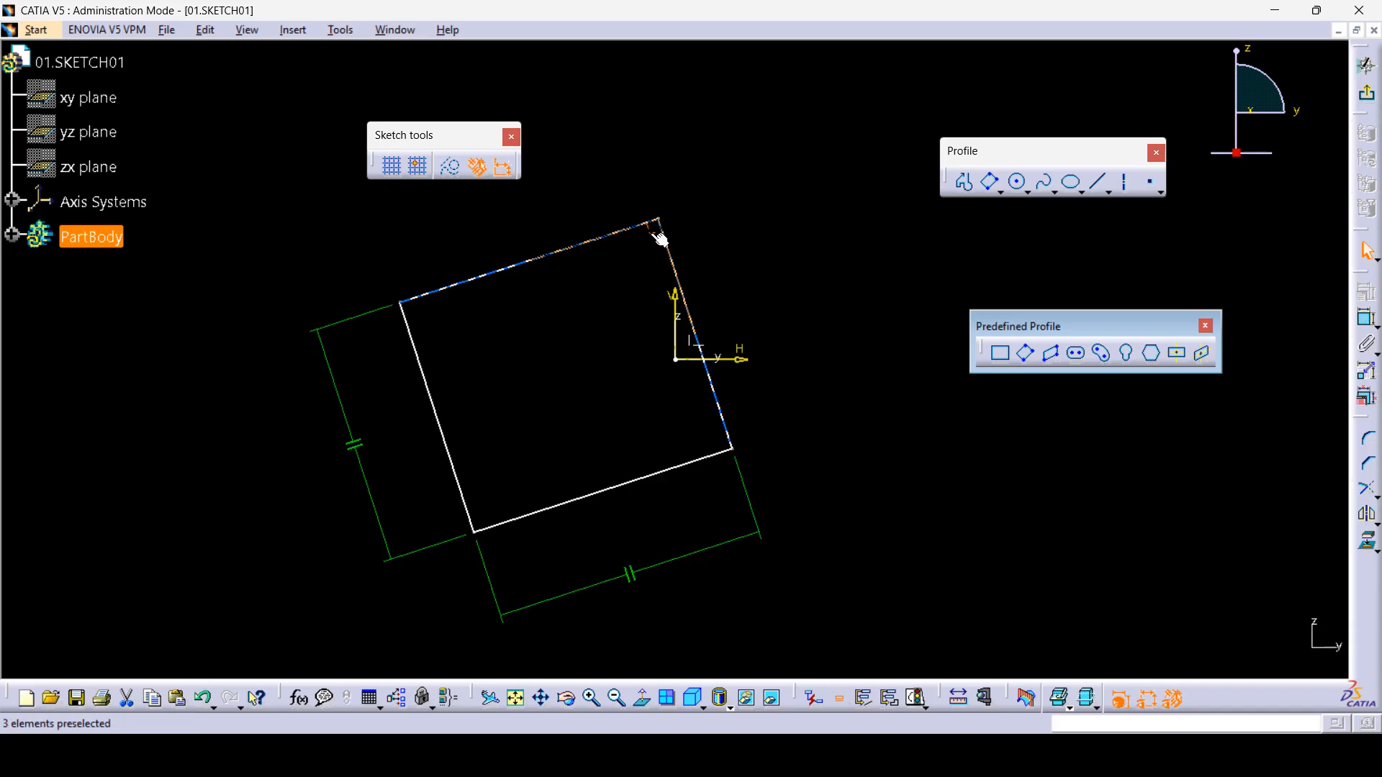
left_click(358, 448)
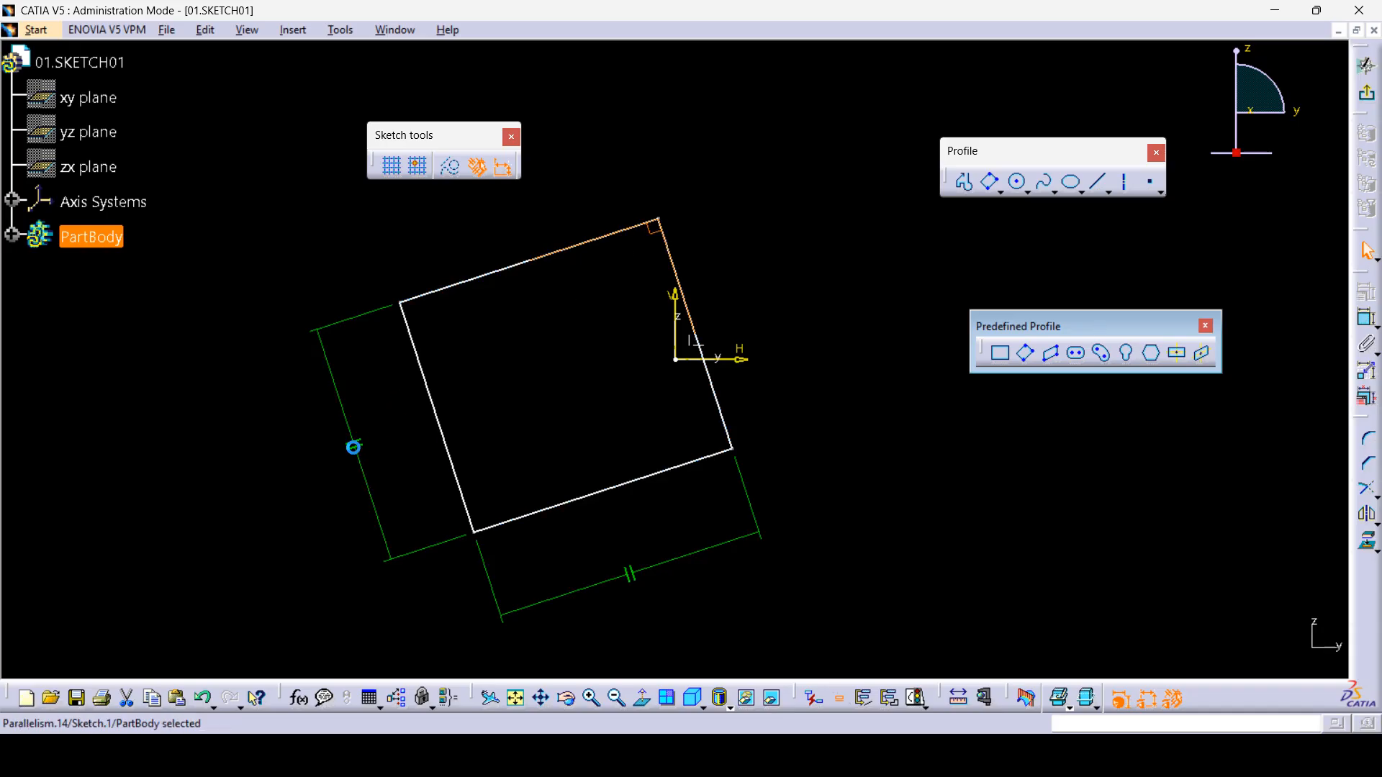
left_click(634, 580)
left_click(861, 531)
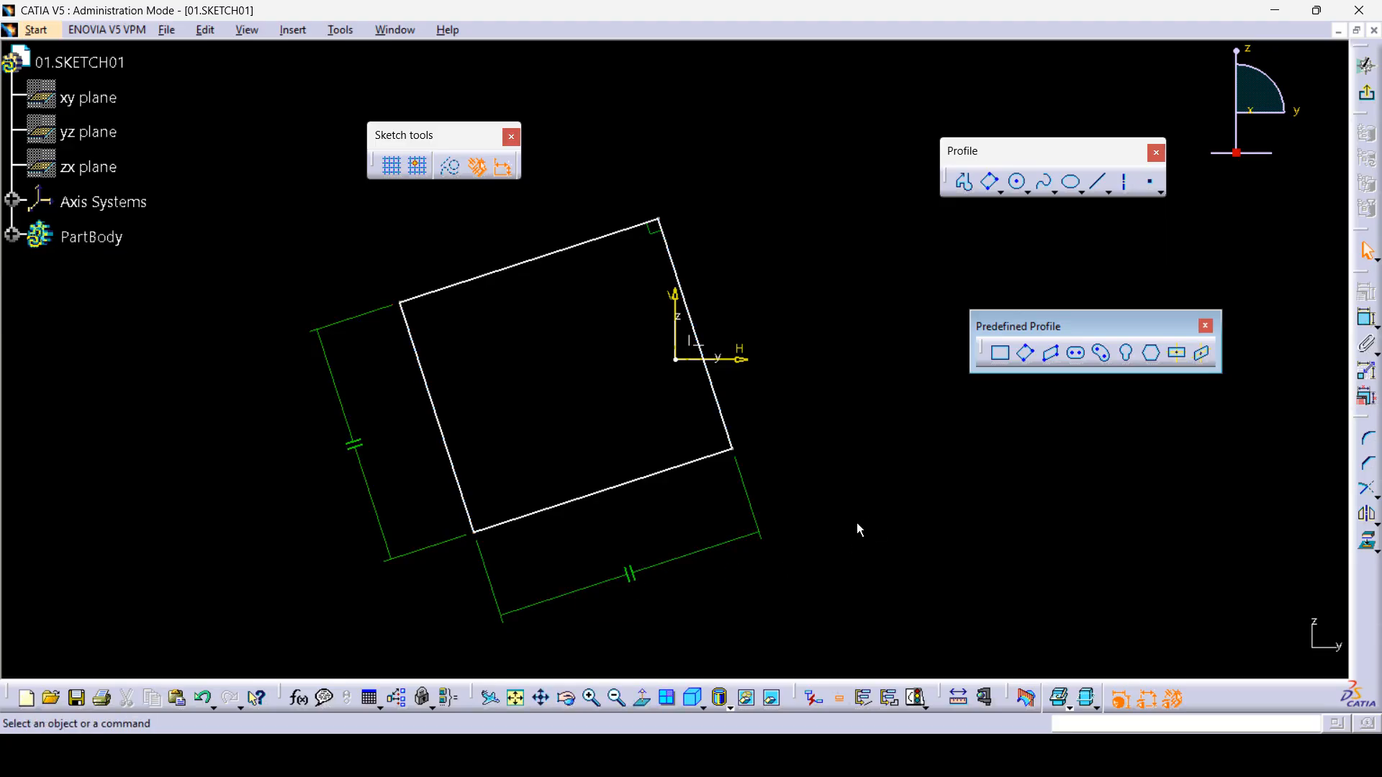
mouse_move(837, 559)
left_mouse_down()
mouse_move(373, 282)
mouse_move(376, 199)
left_mouse_up()
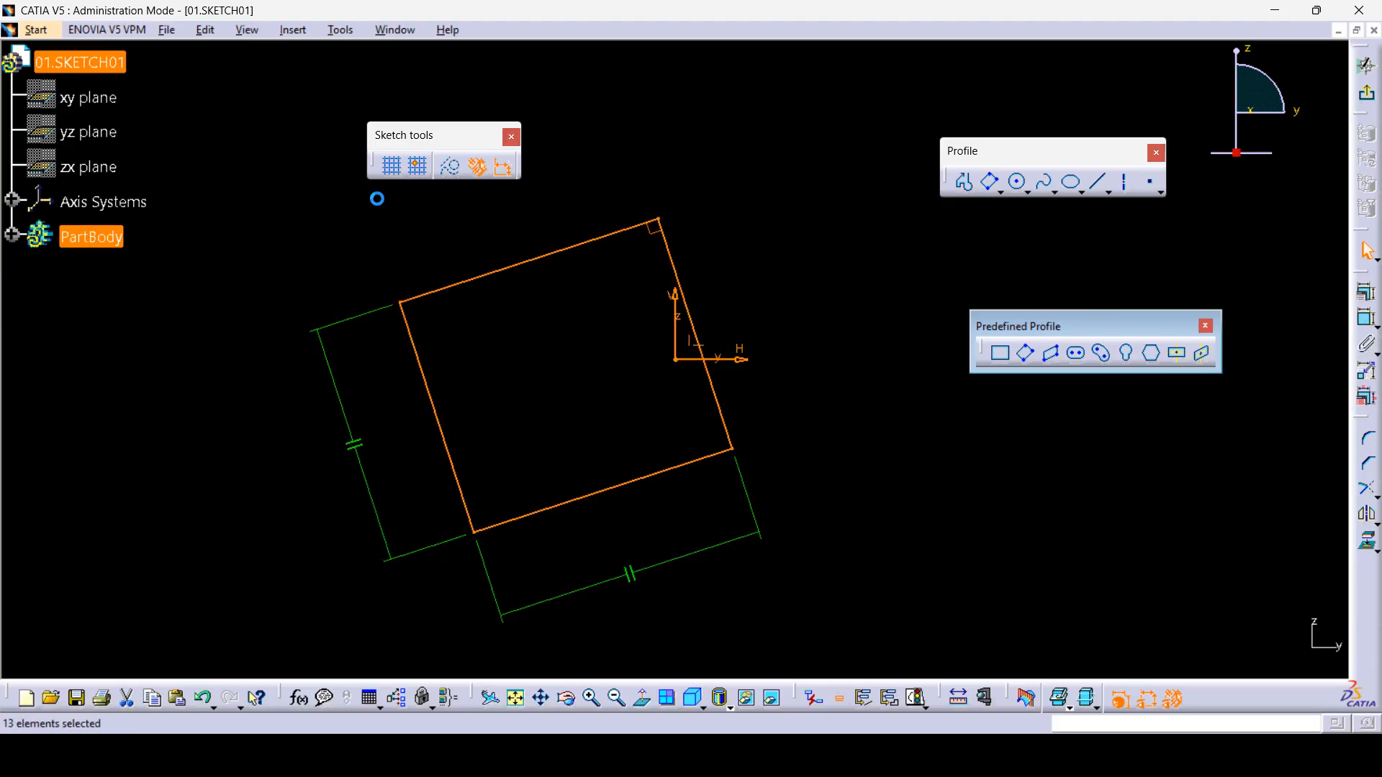
key("Delete")
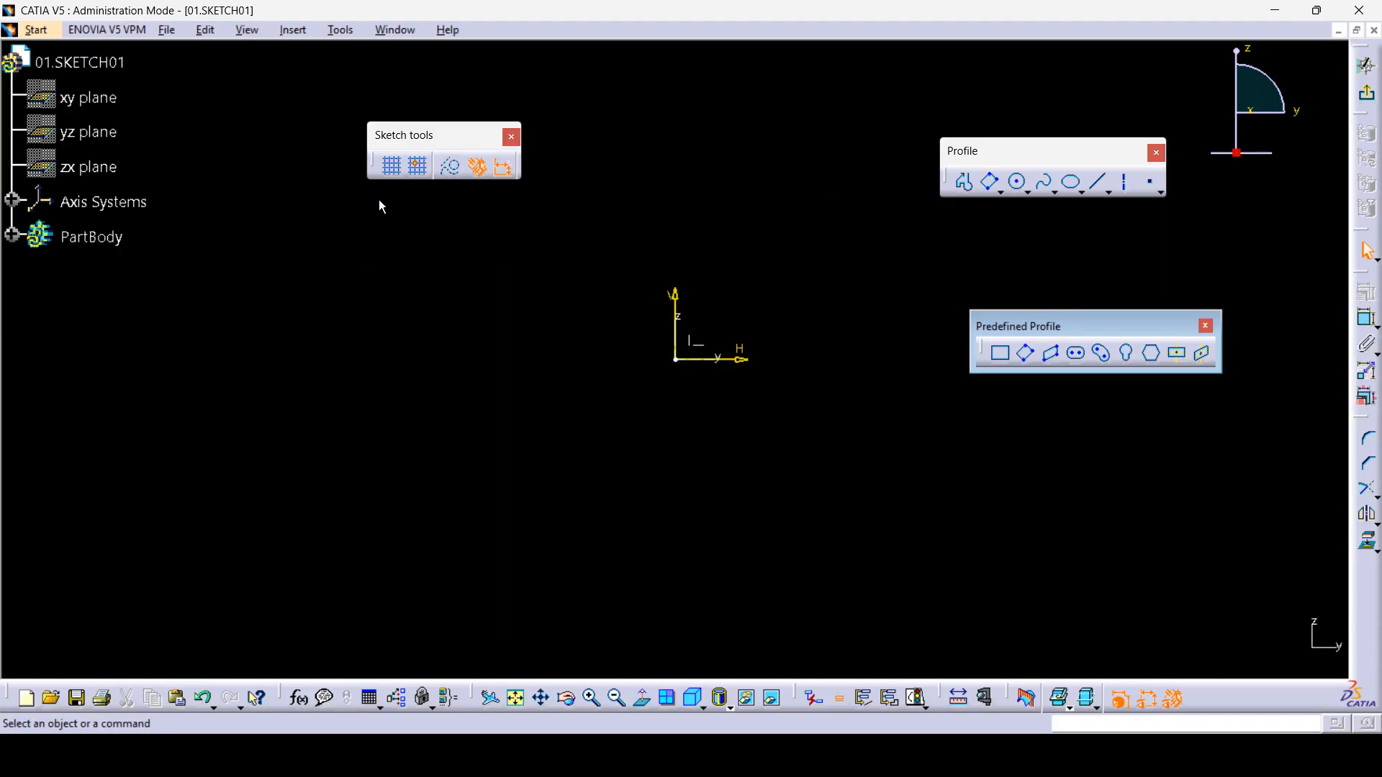
- Sketch another oriented rectangle mostly to the left of the origin, defining a tilted first side and a downward second side
left_click(1028, 354)
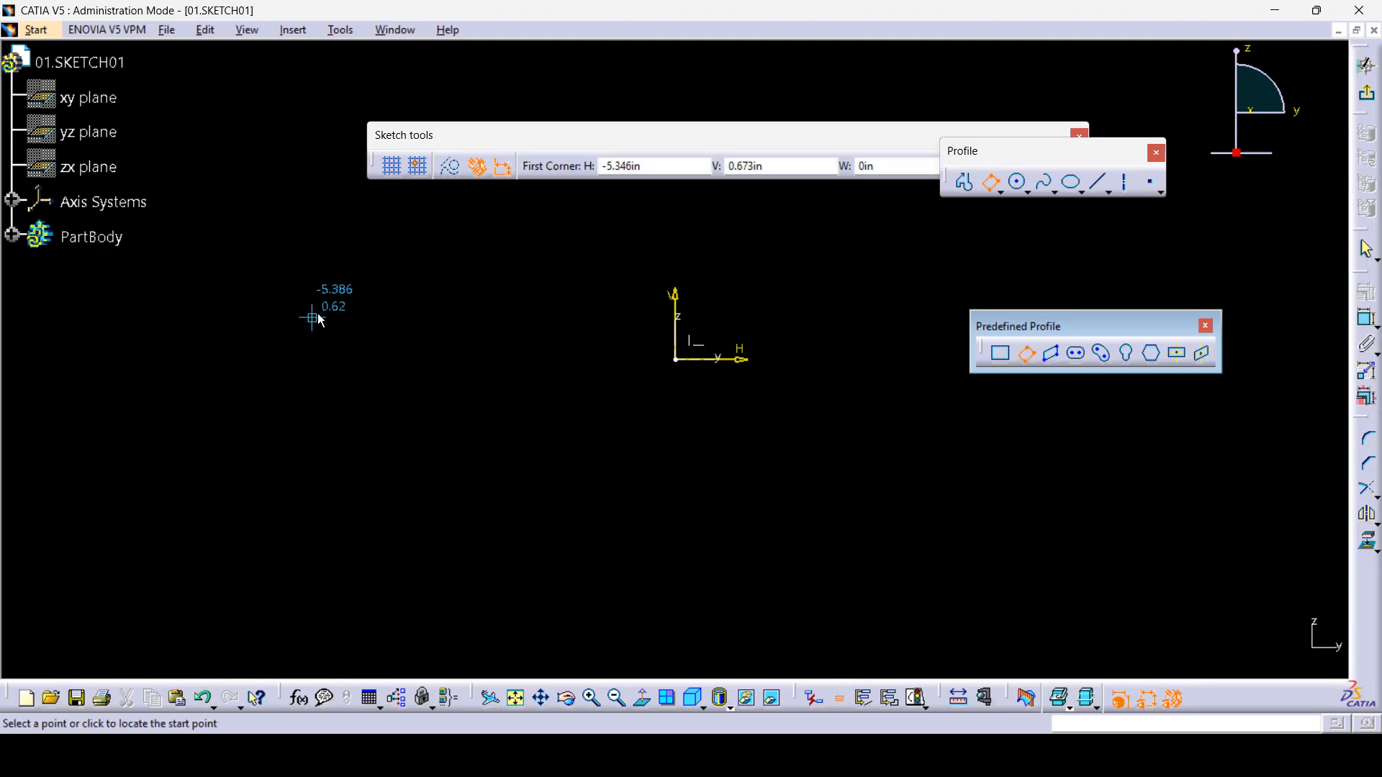
left_click(347, 310)
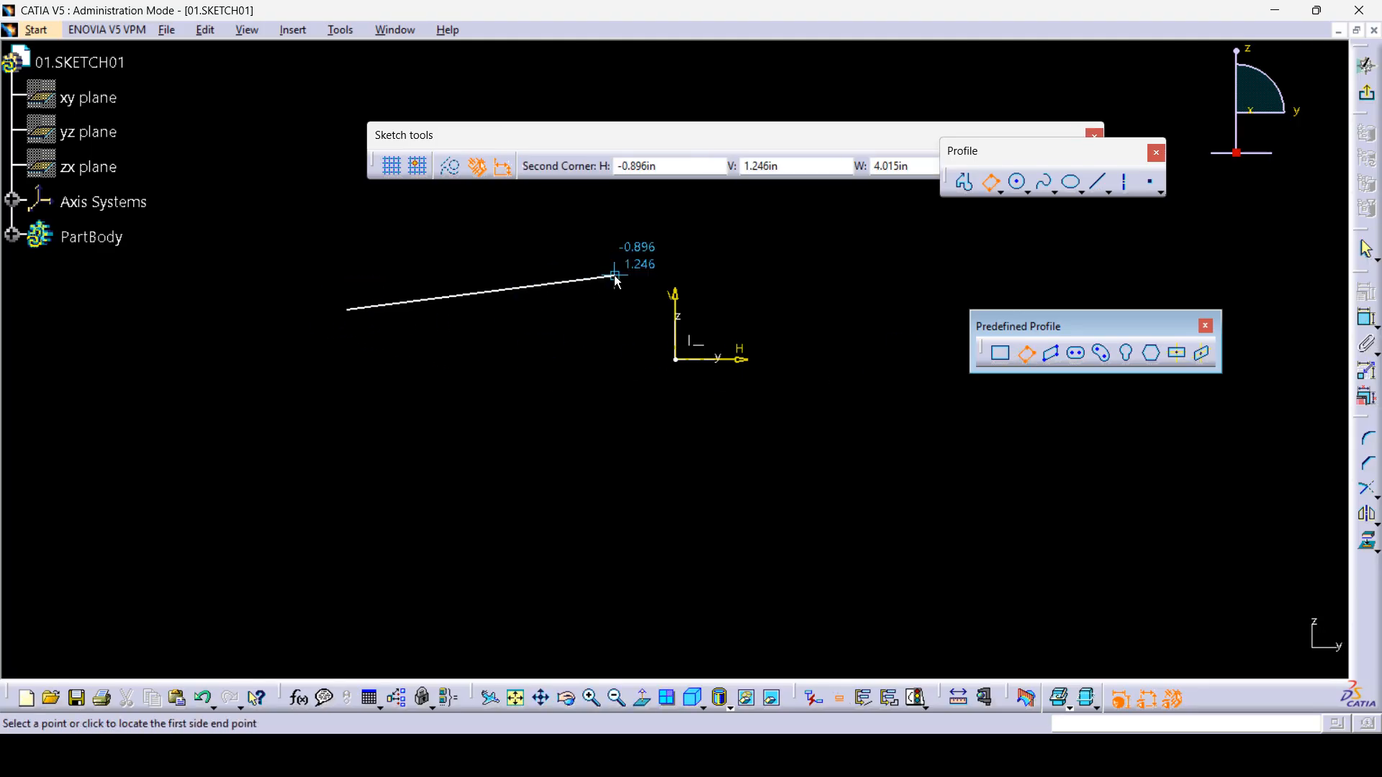
left_click(629, 224)
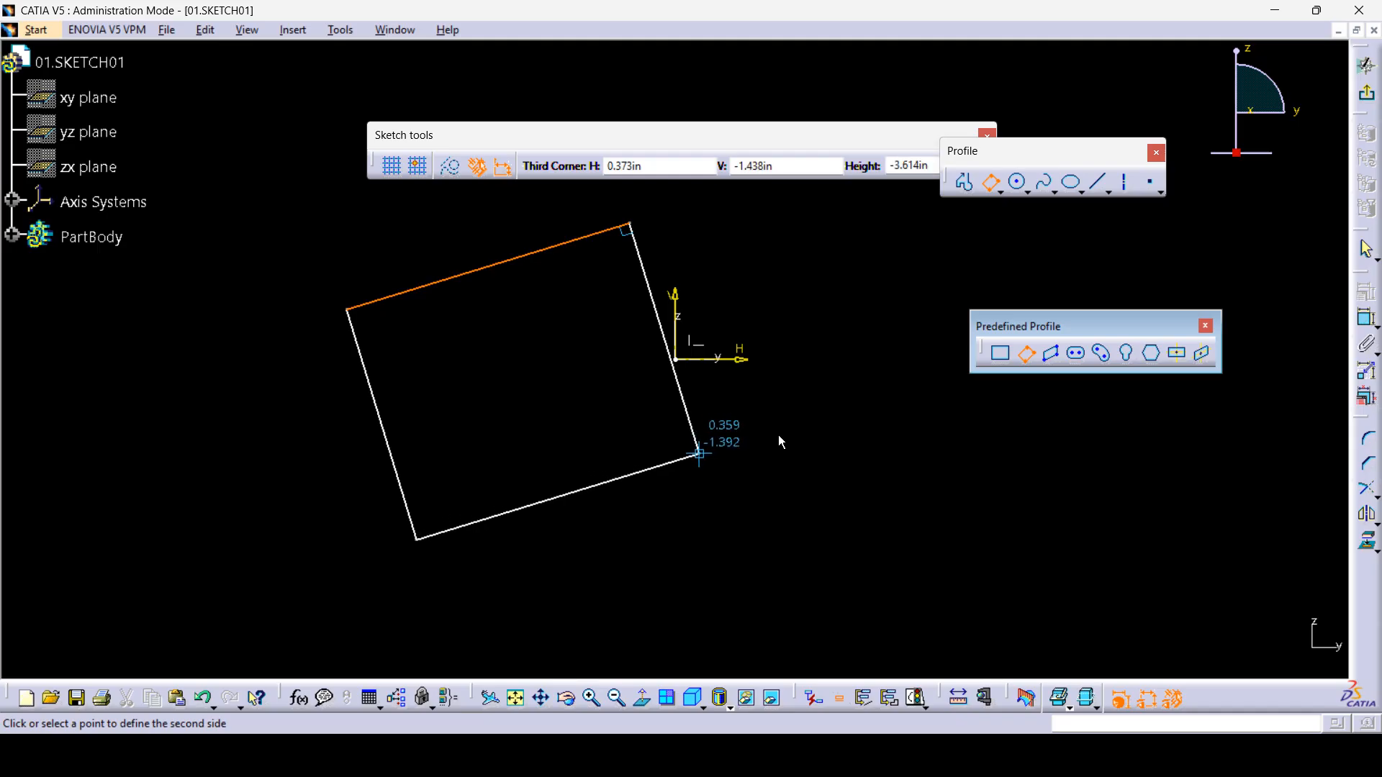
left_click(795, 447)
left_click(809, 458)
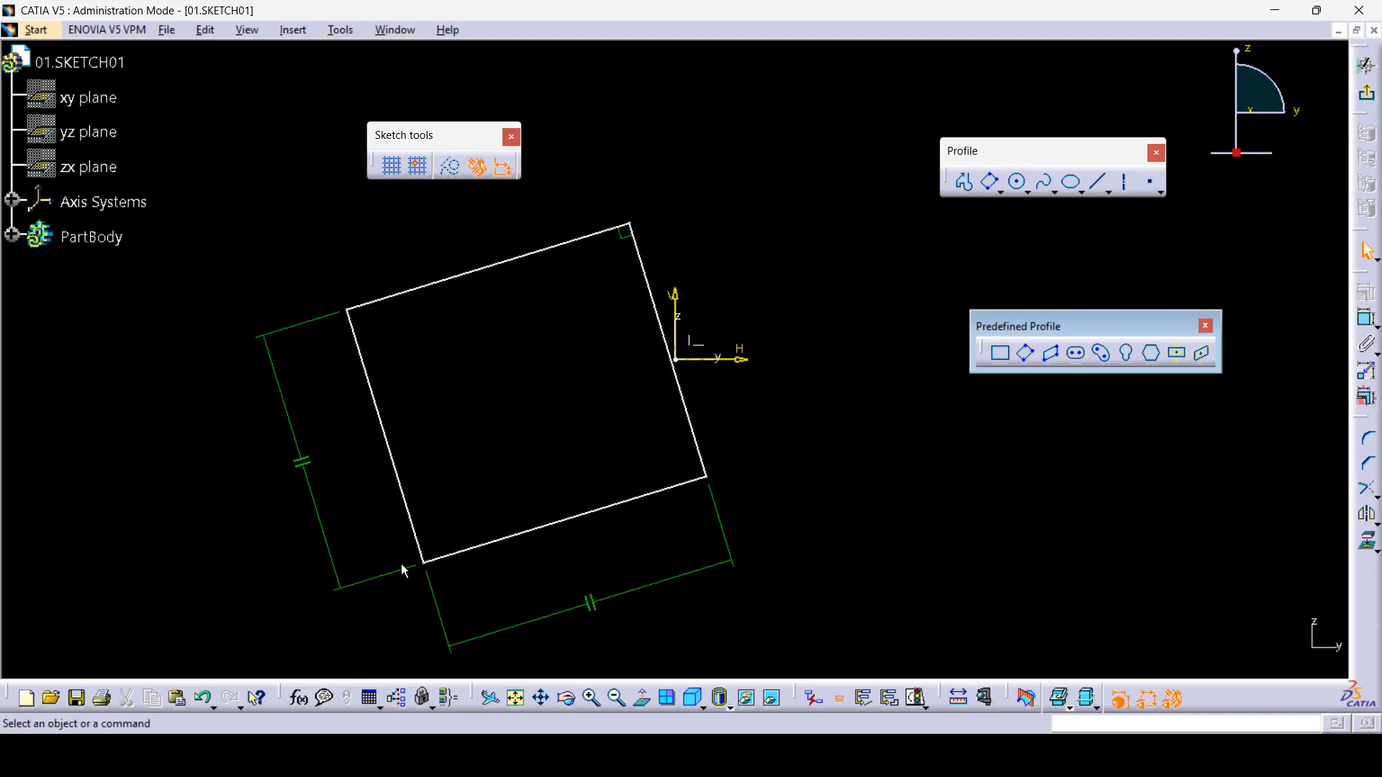
- Check the second oriented rectangle's parallelism constraint and delete the rectangle with its constraints
left_click(303, 463)
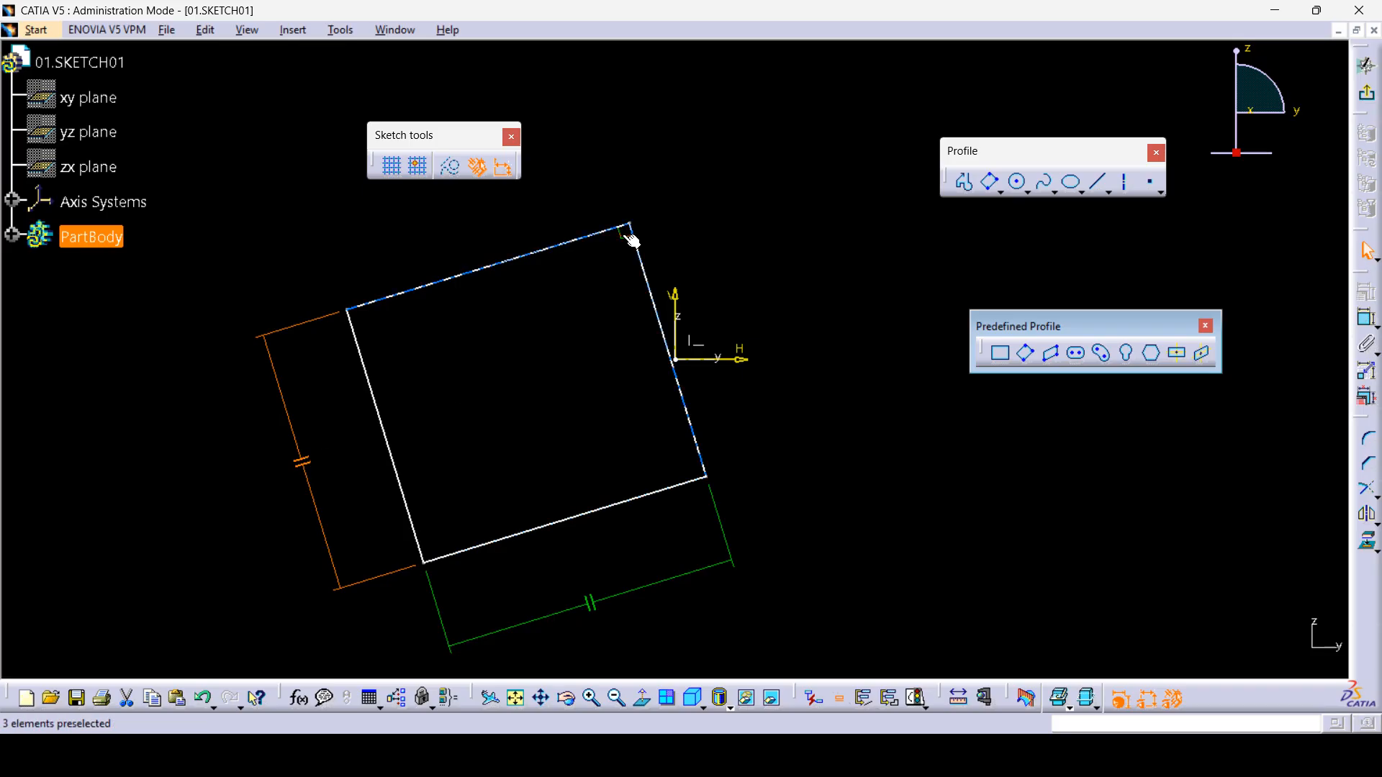
left_click(747, 288)
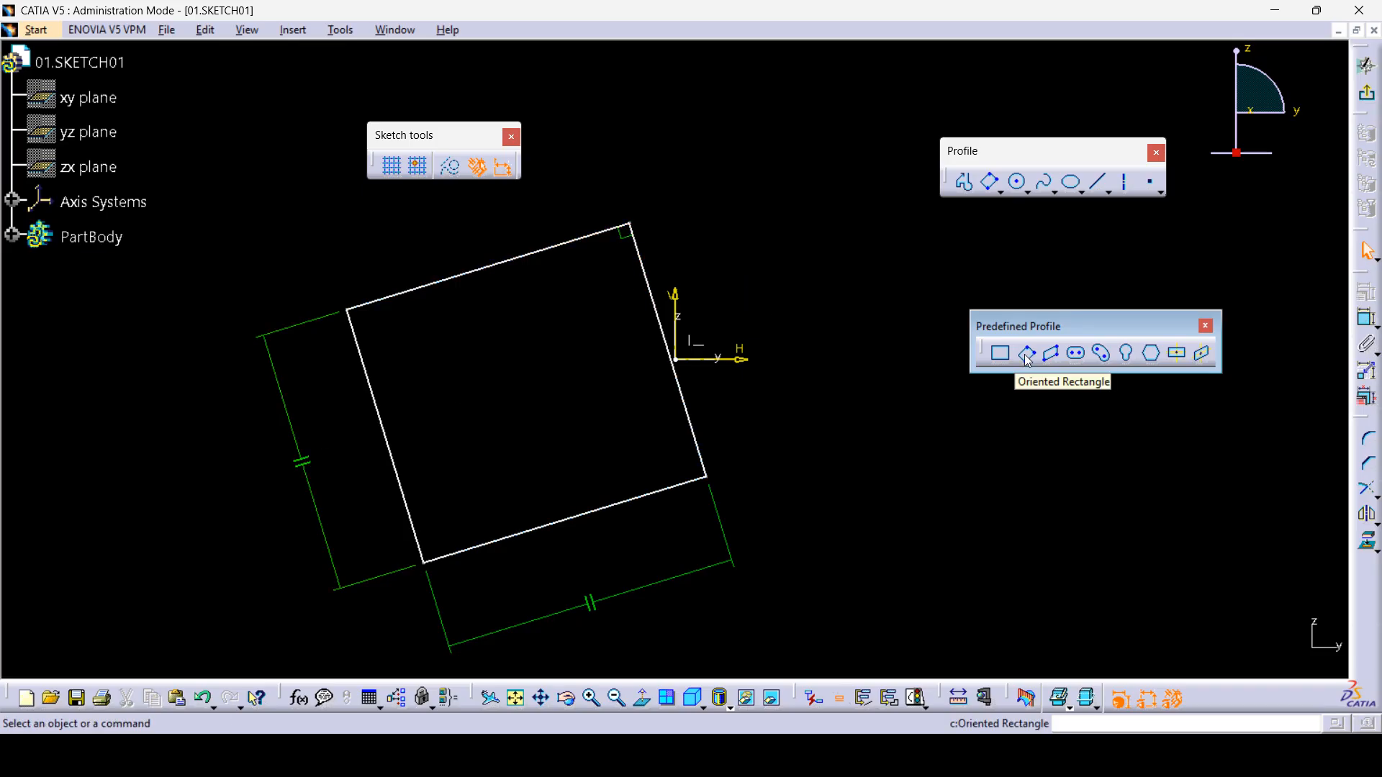
left_click_drag(815, 603, 240, 195)
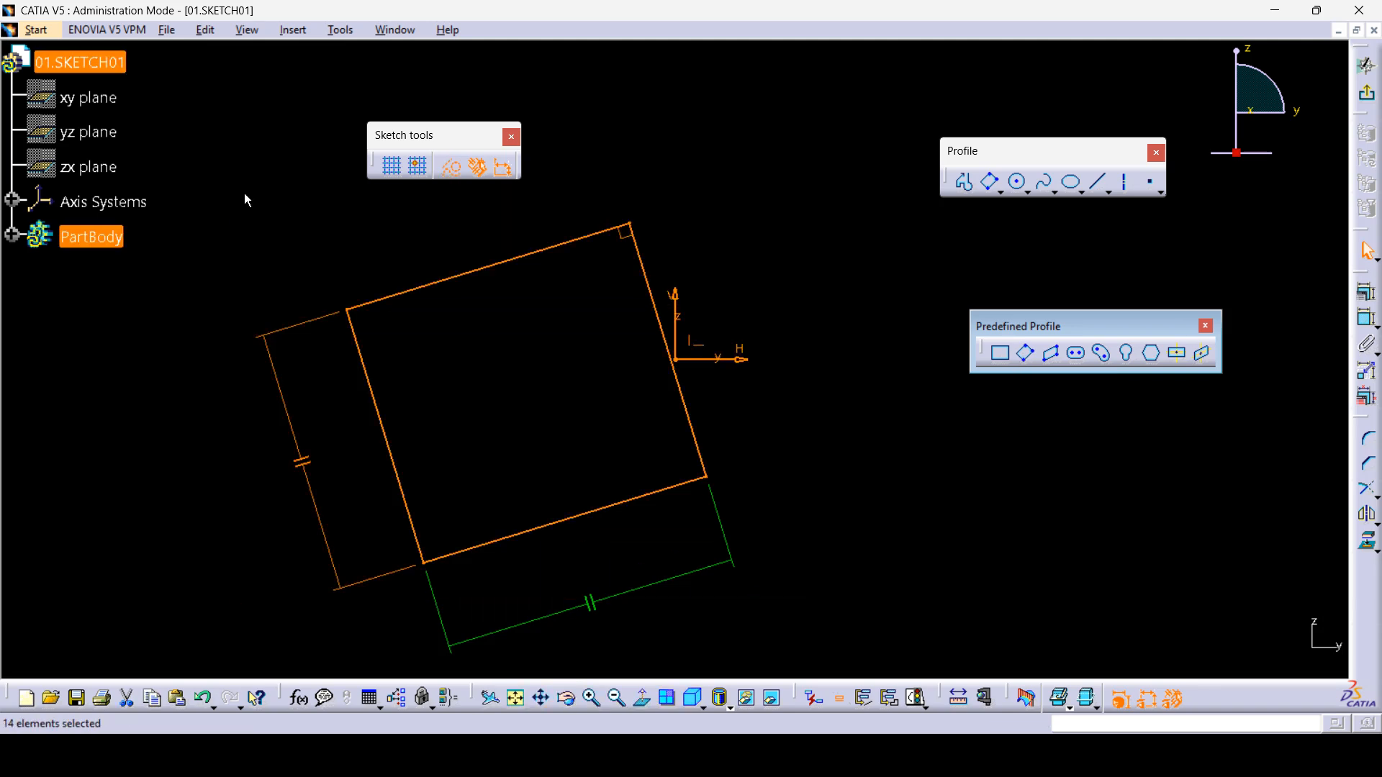
key("Delete")
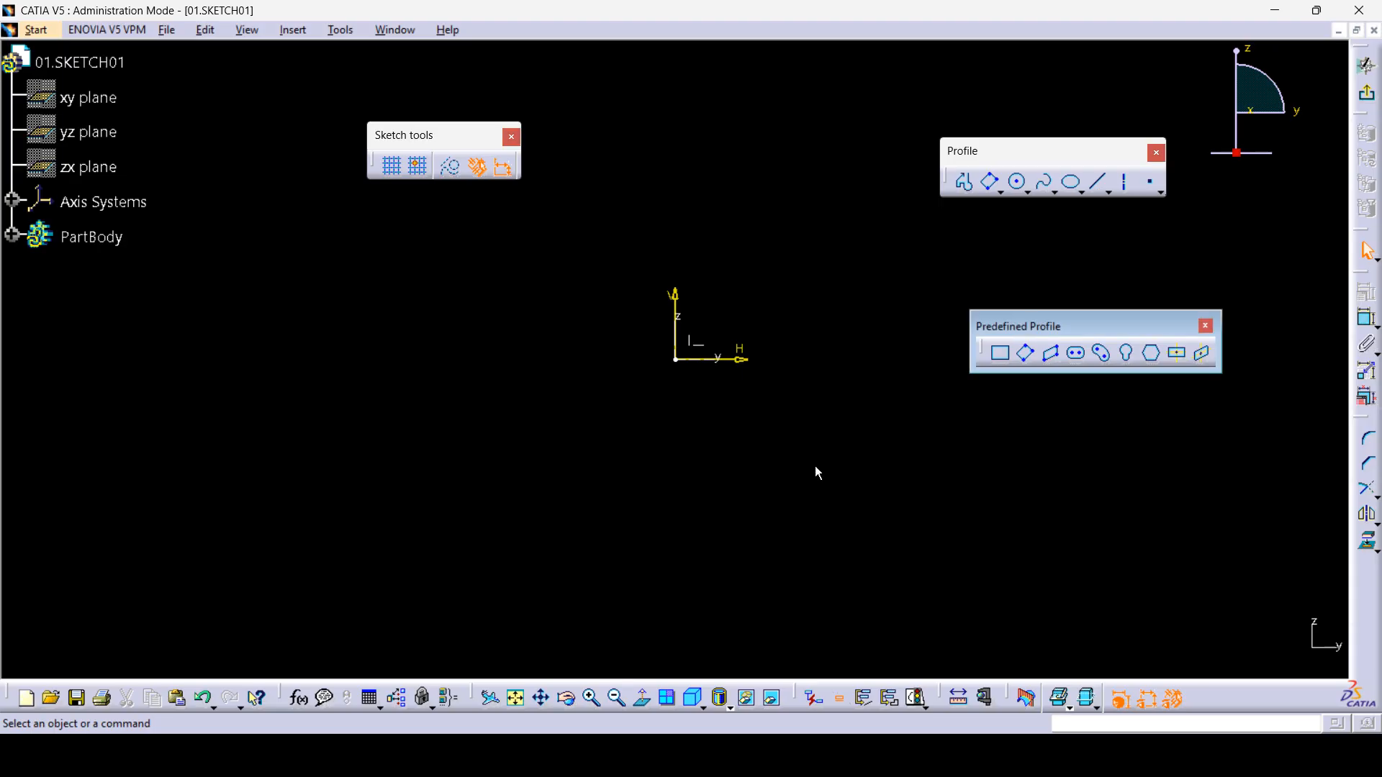
- Sketch a parallelogram around the origin with its third point at about H 4.02, V 0.79 in
left_click(1051, 352)
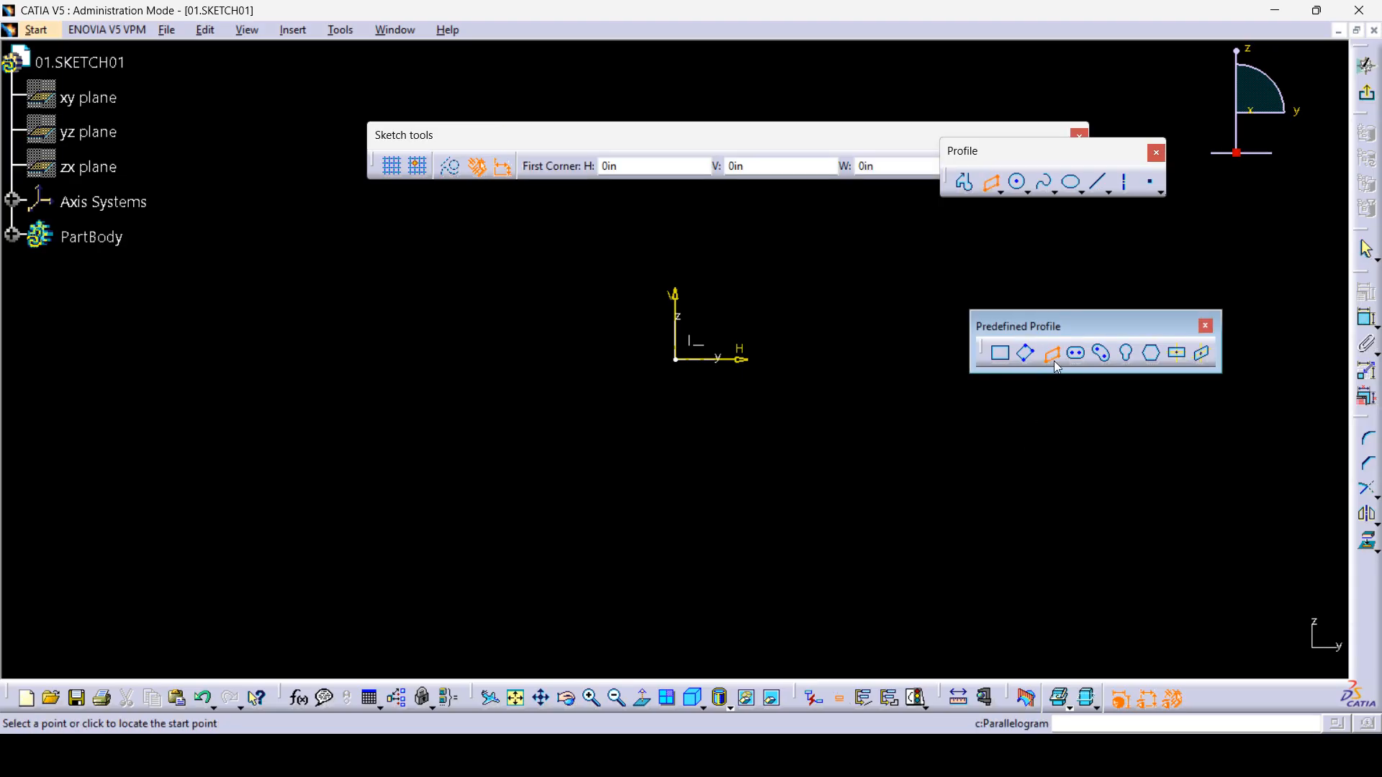
left_click(326, 330)
left_click(663, 220)
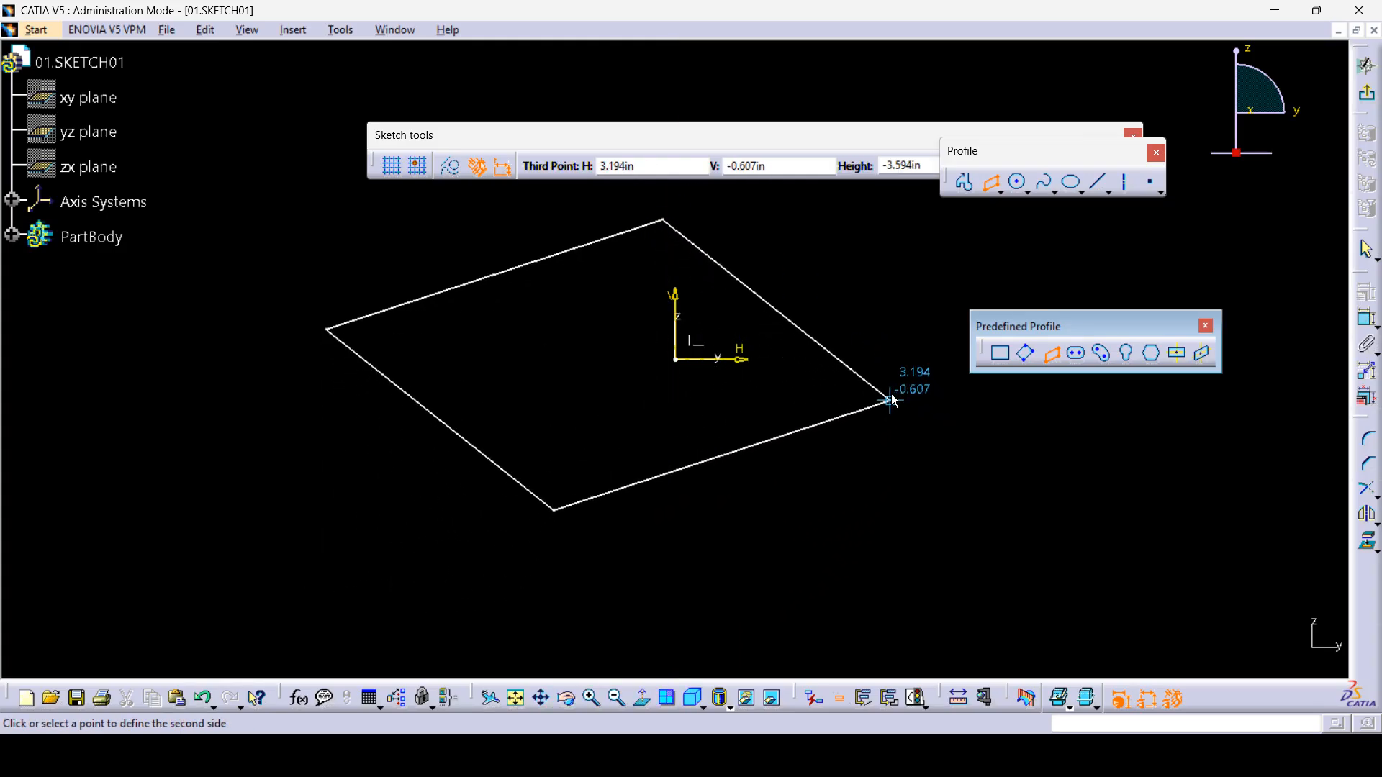
left_click(946, 306)
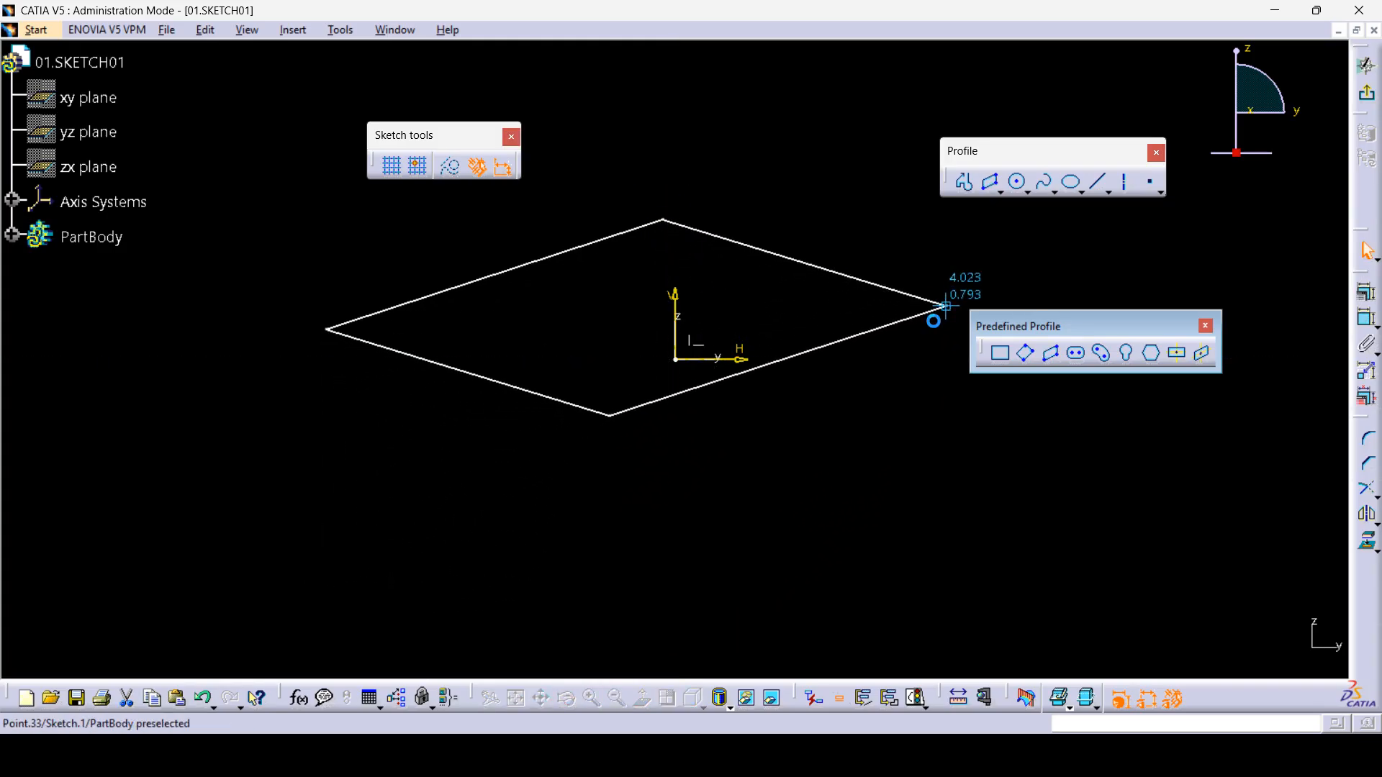
left_click(902, 487)
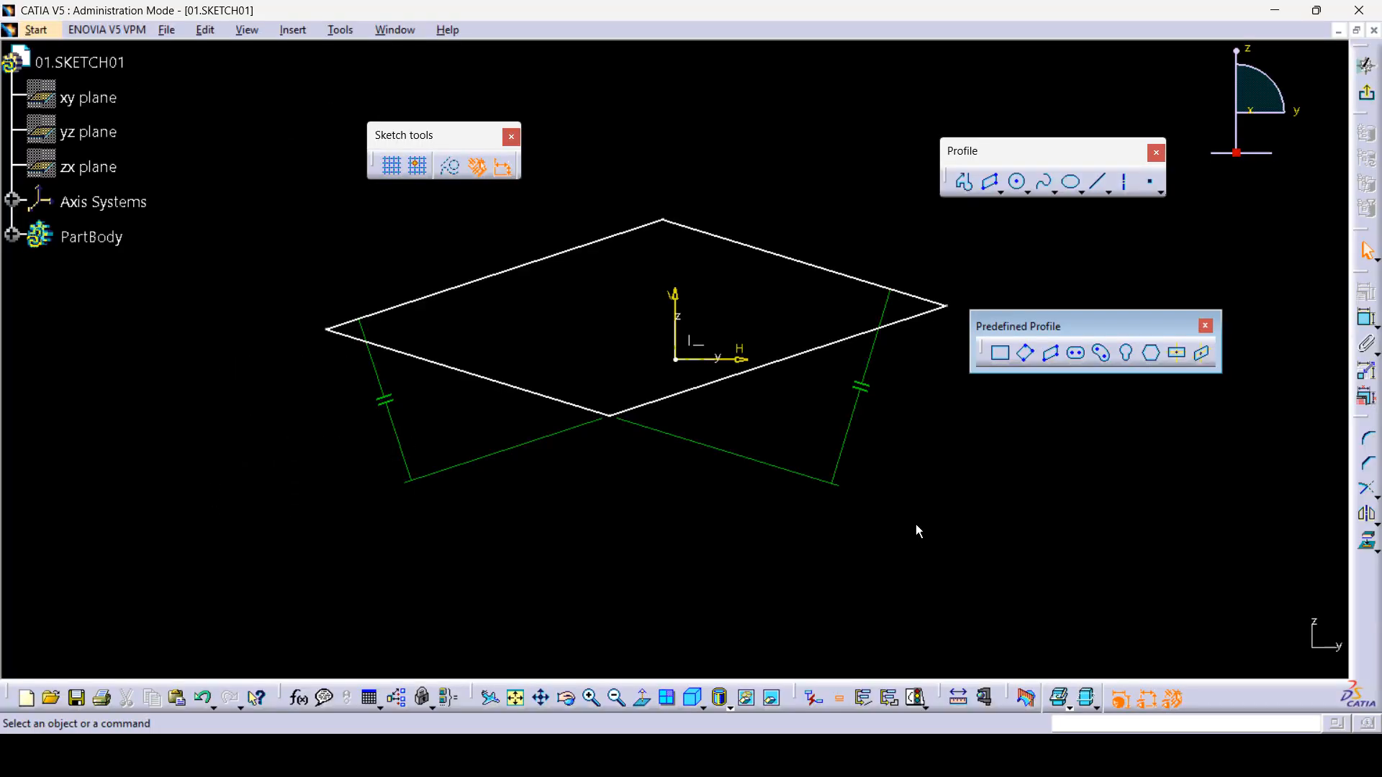
- Delete the parallelogram from the sketch
mouse_move(1158, 551)
left_mouse_down()
mouse_move(565, 281)
mouse_move(355, 201)
mouse_move(287, 192)
left_mouse_up()
key("Delete")
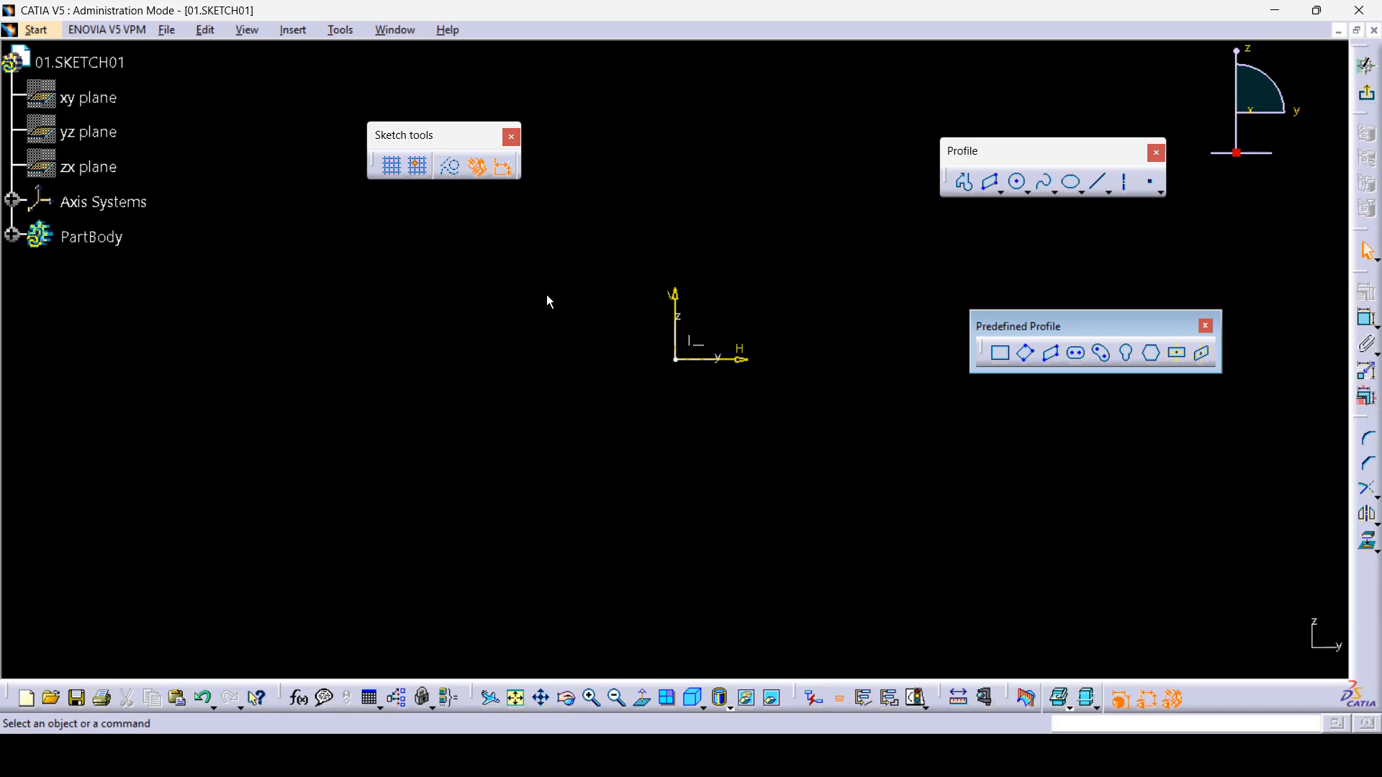
- Sketch a nearly horizontal elongated hole with a radius of about 1.09 in, extending from far left to just past the origin
left_click(1077, 353)
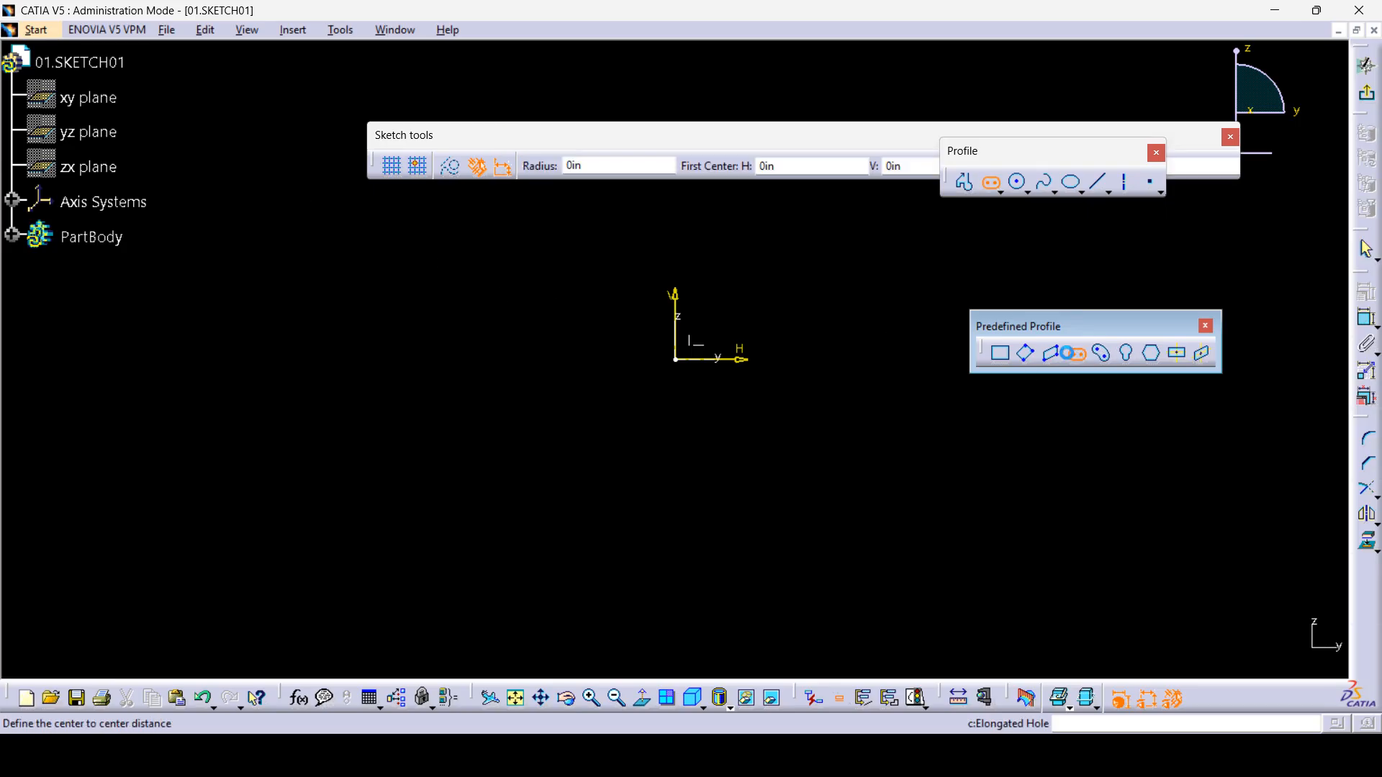
left_click(268, 380)
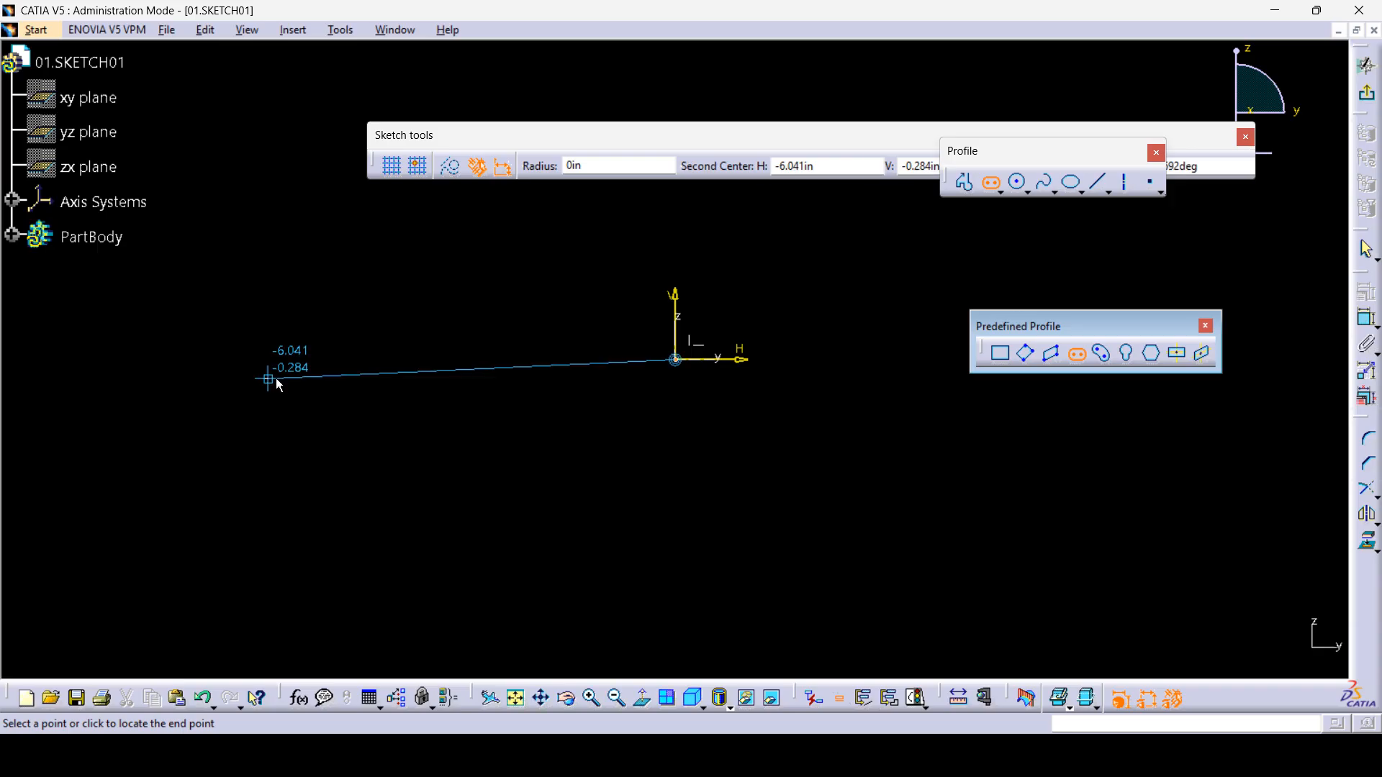
left_click(765, 372)
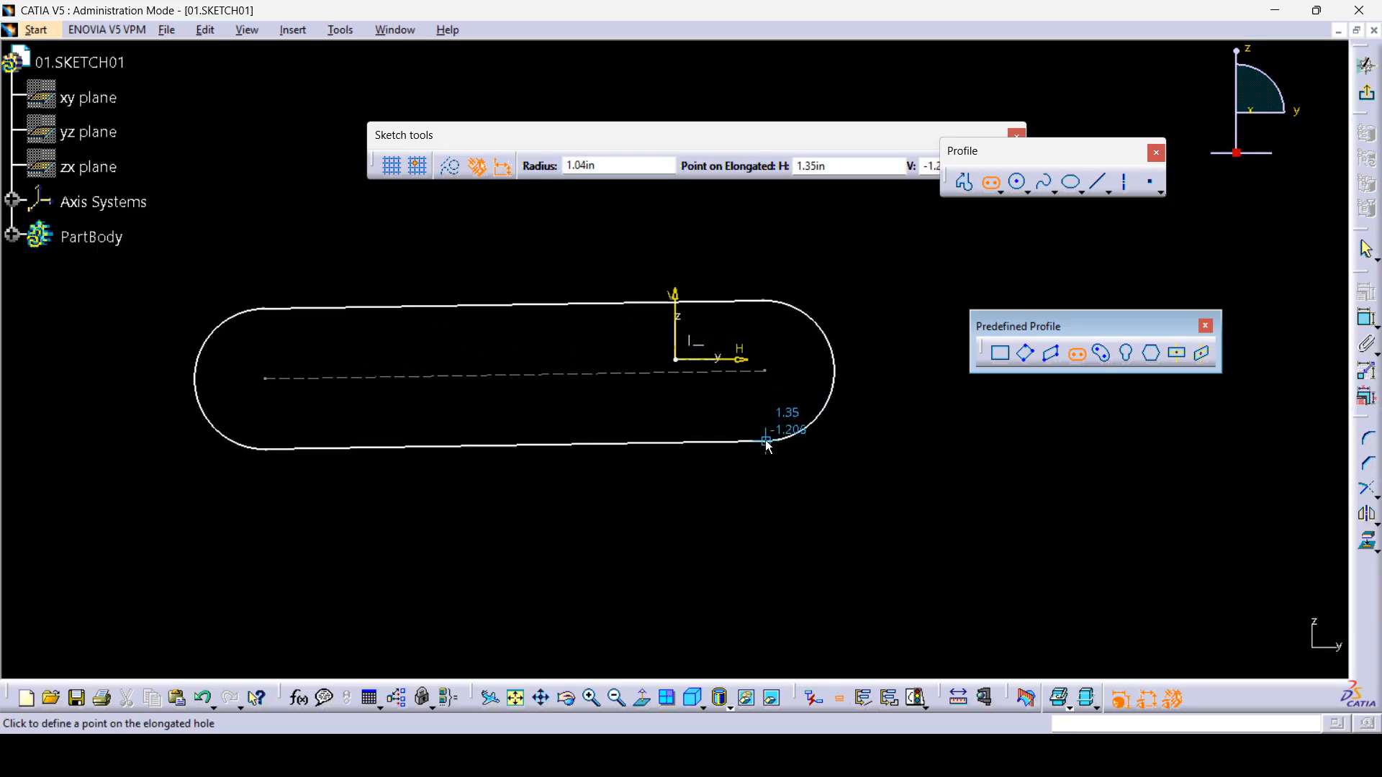
left_click(760, 450)
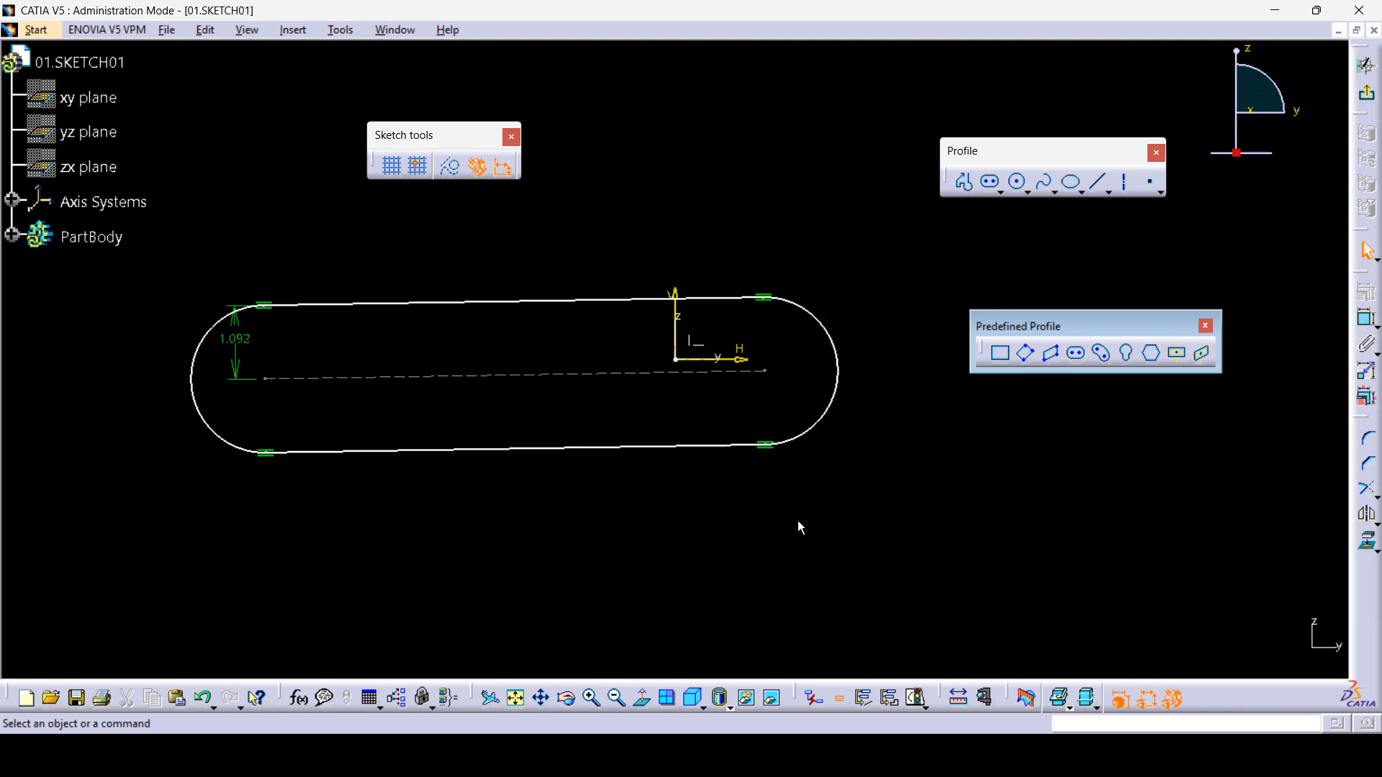
- Delete the elongated hole from the sketch, switch to the slideshow to advance the Profile Tools list, and return to CATIA
mouse_move(971, 559)
left_mouse_down()
mouse_move(76, 240)
mouse_move(87, 248)
left_mouse_up()
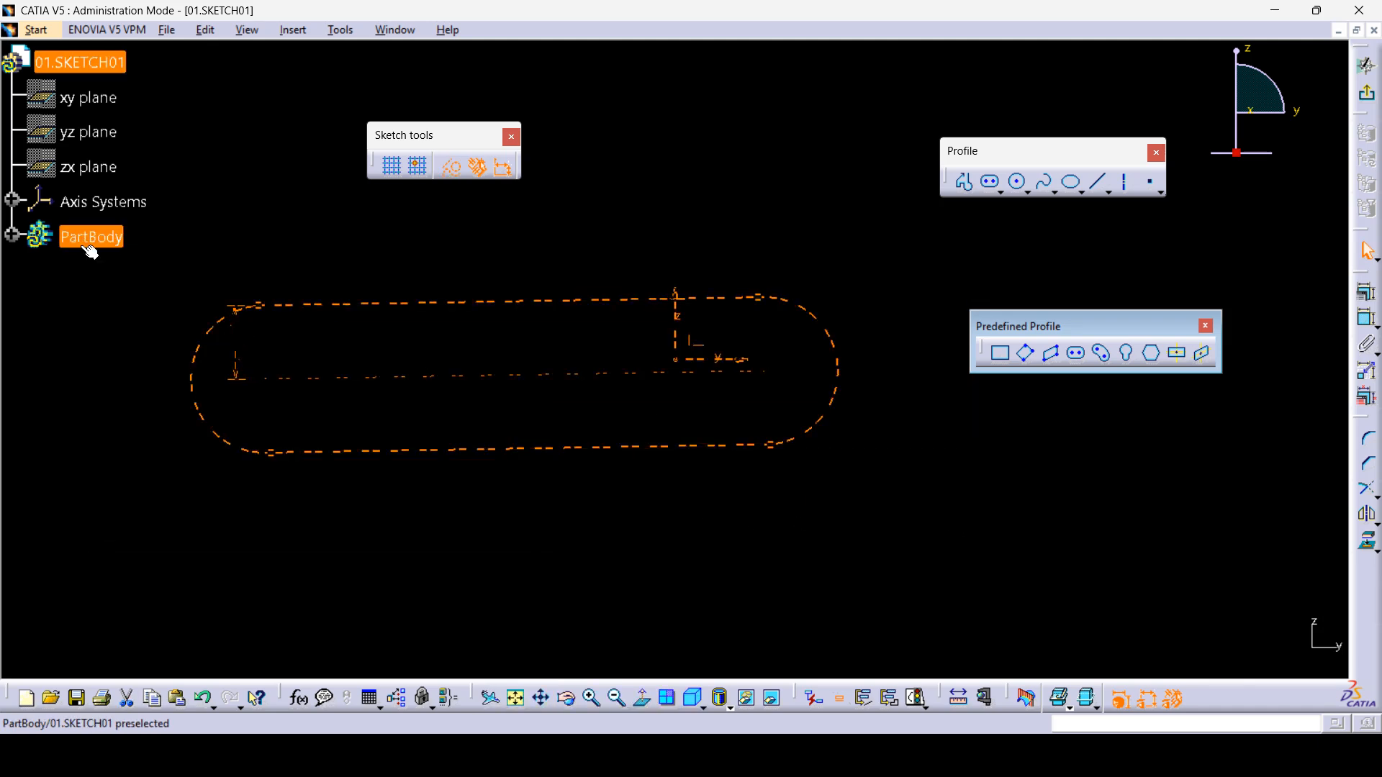
key("Delete")
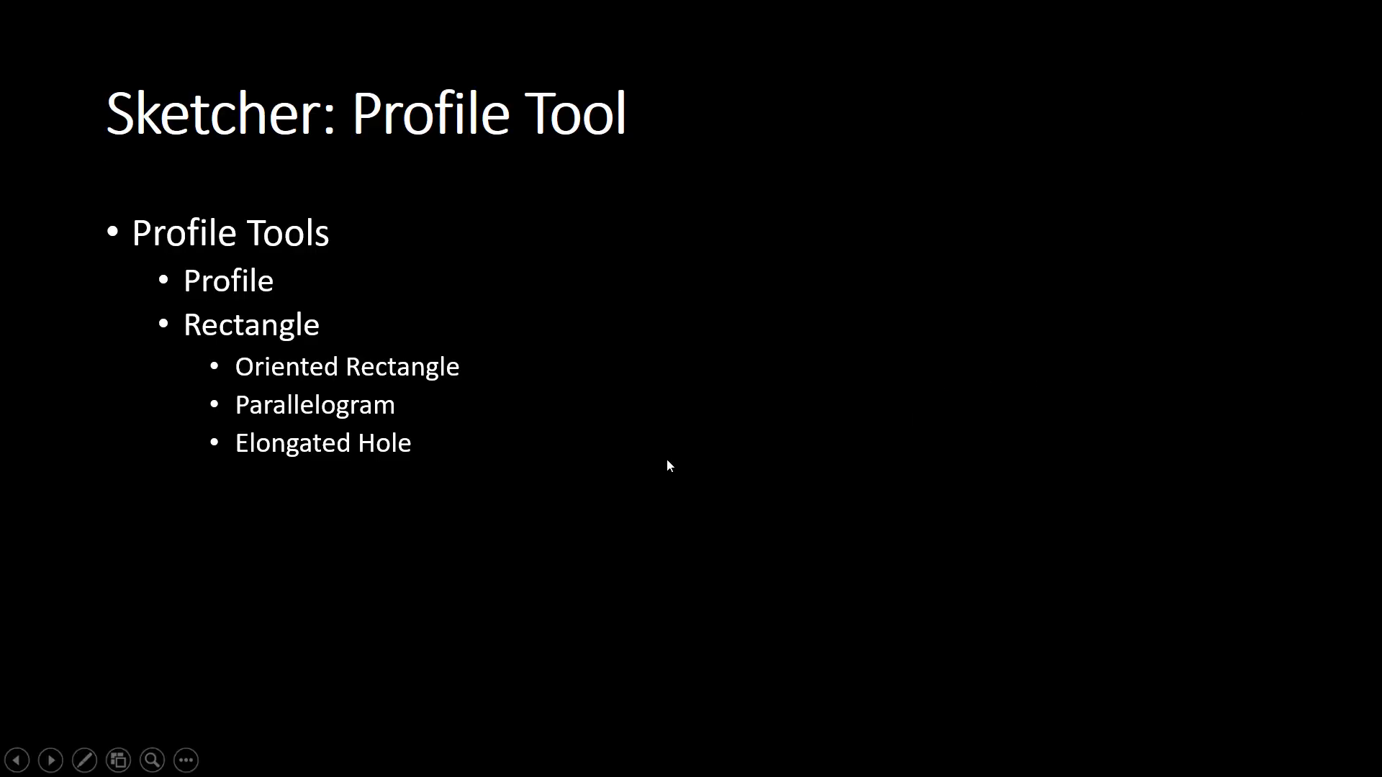
left_click(666, 464)
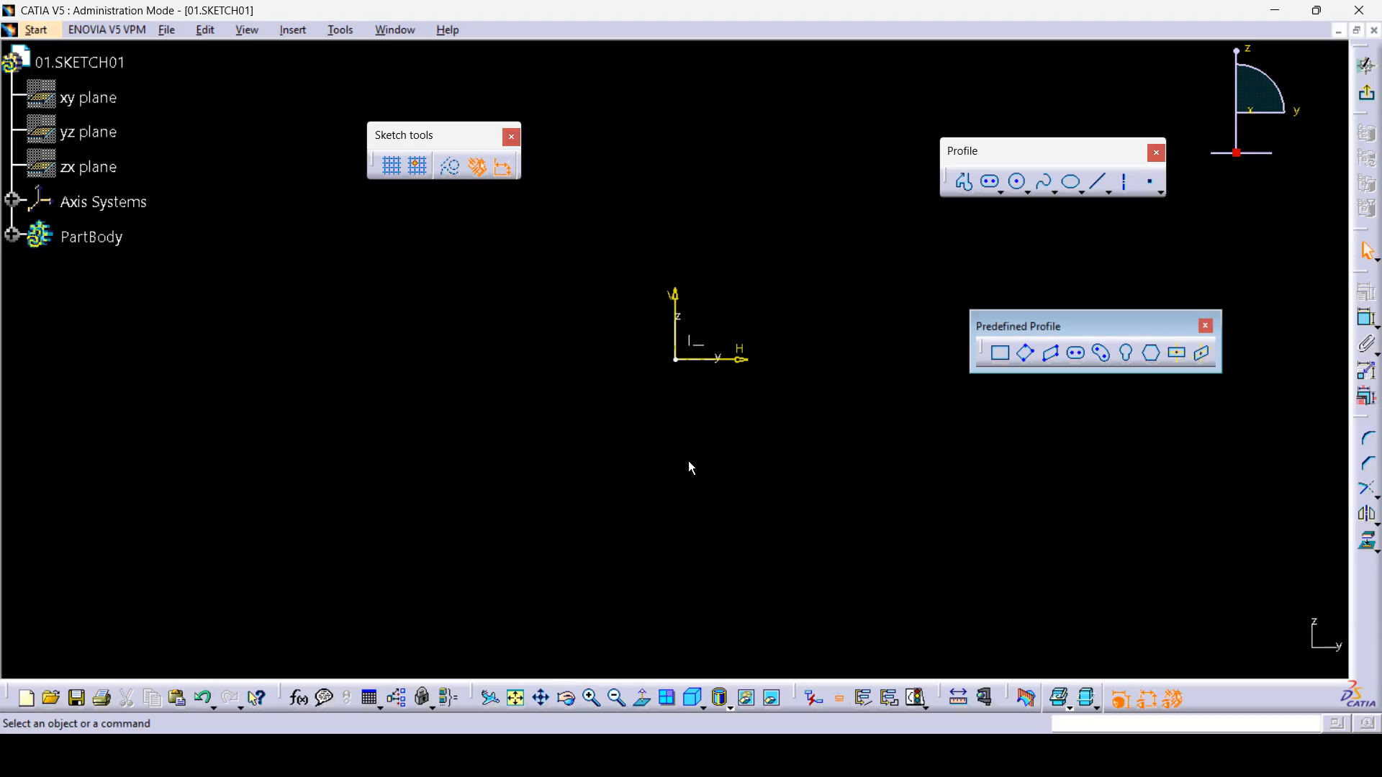
- Sketch a cylindrical elongated hole arching over the origin as its center, starting at about H -4.09, V -0.3 in, with a radius of about 0.74 in
left_click(1104, 360)
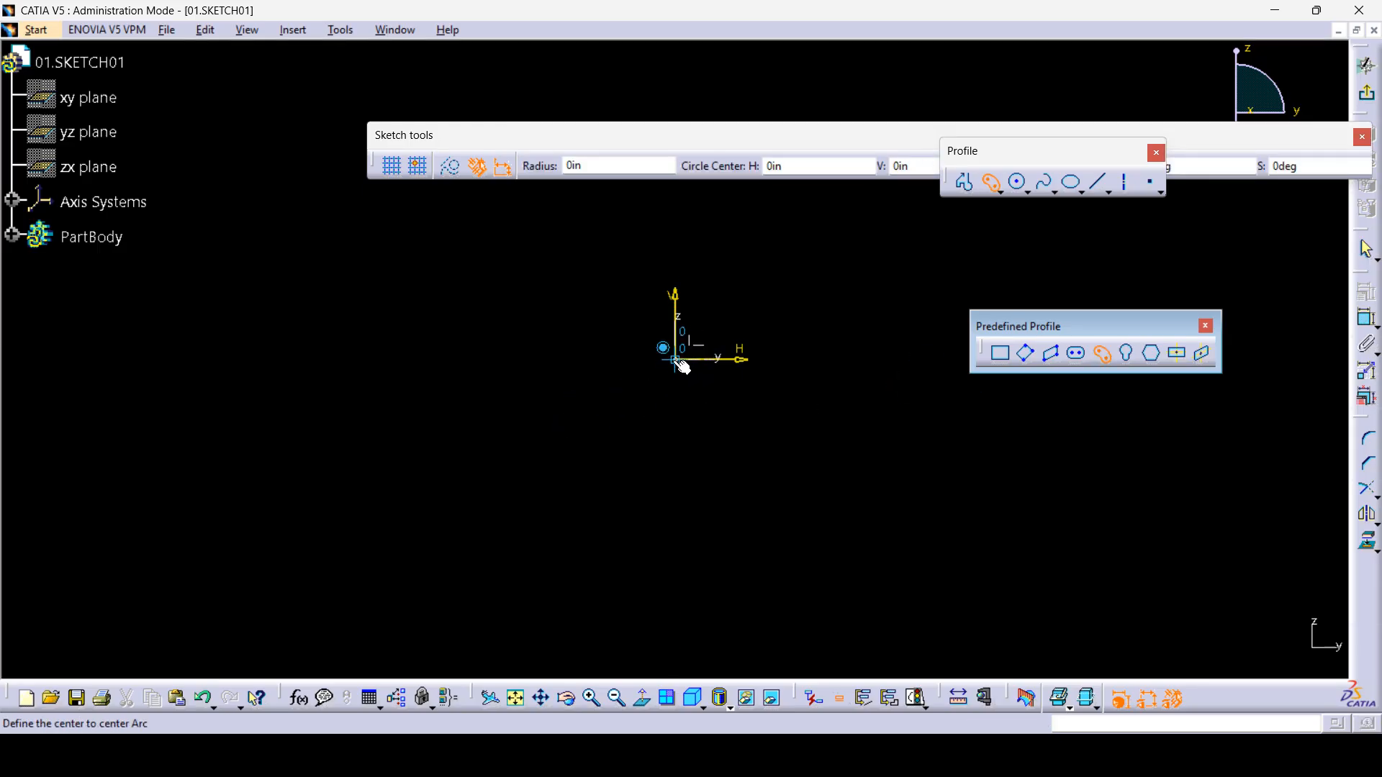
left_click(678, 361)
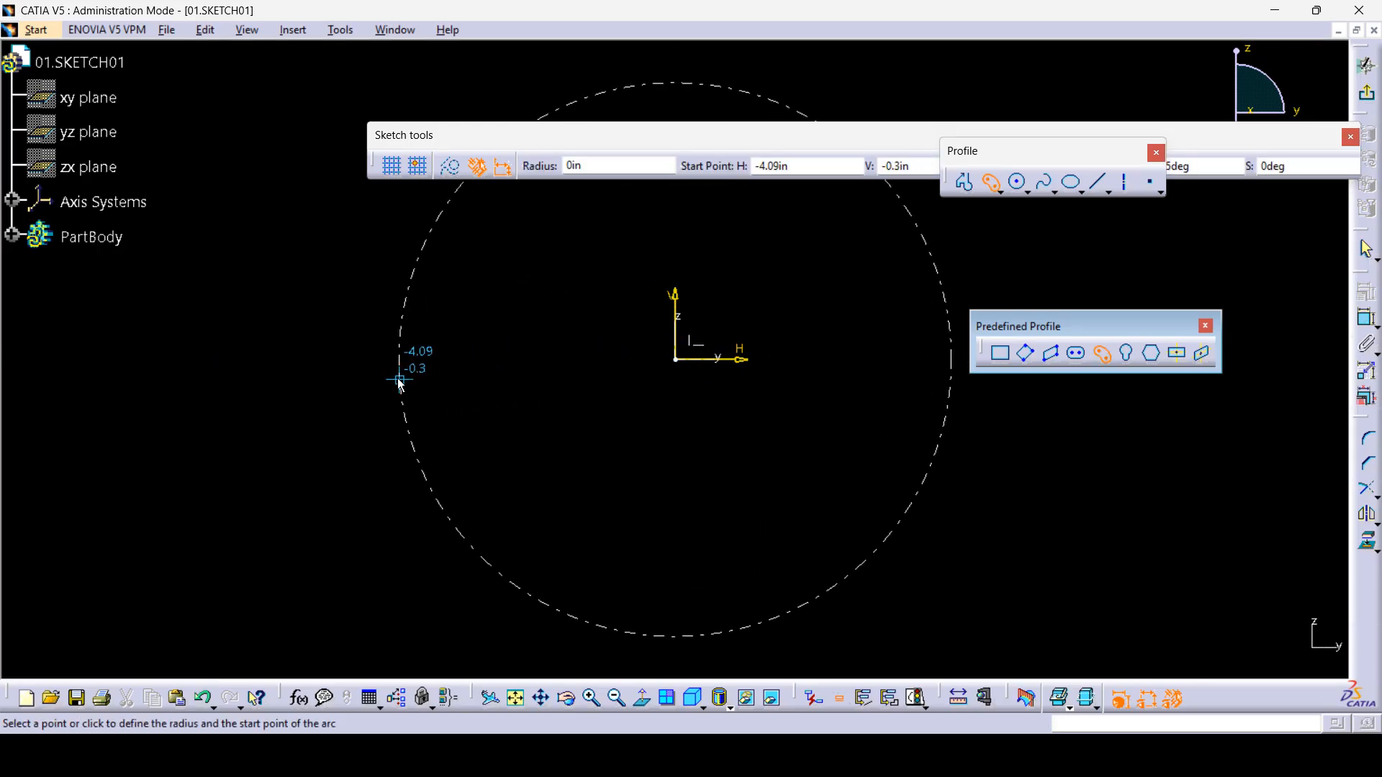
left_click(399, 380)
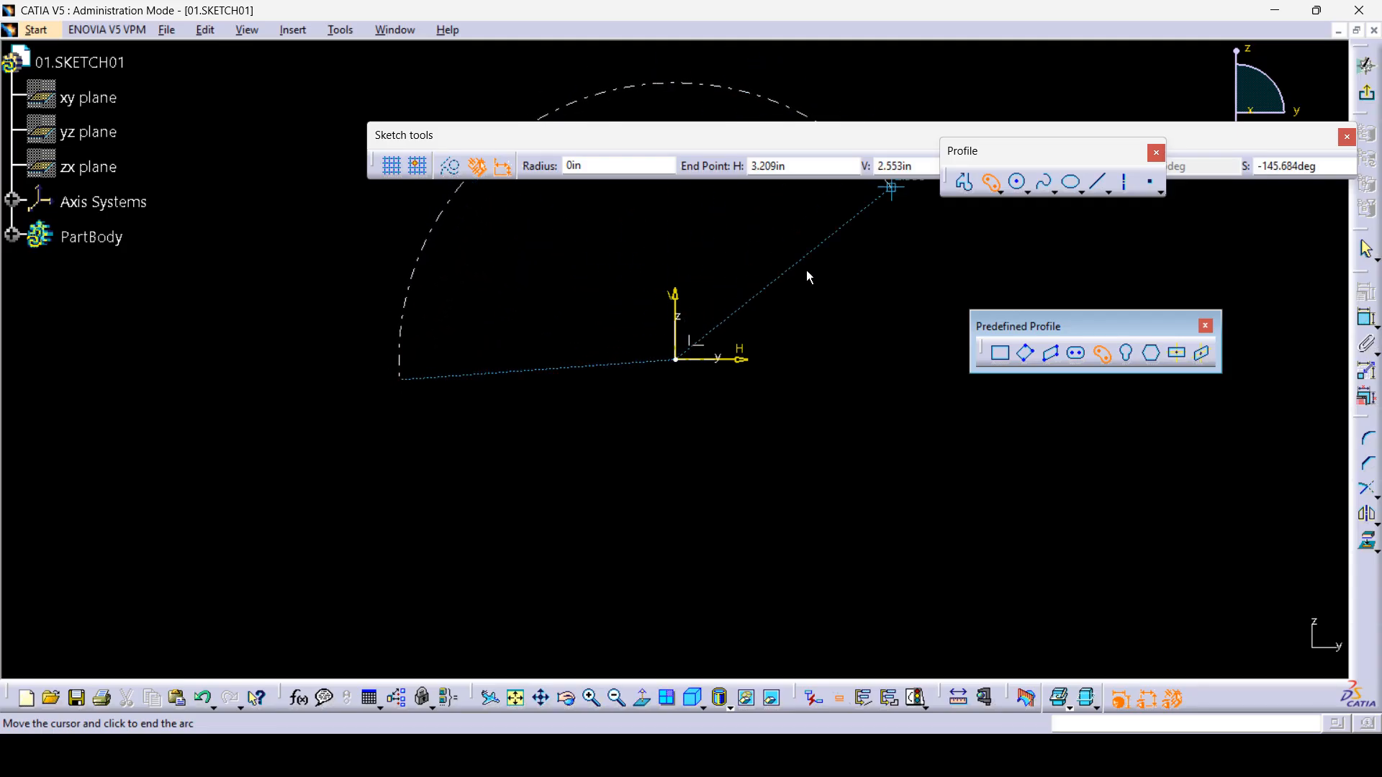
left_click(950, 343)
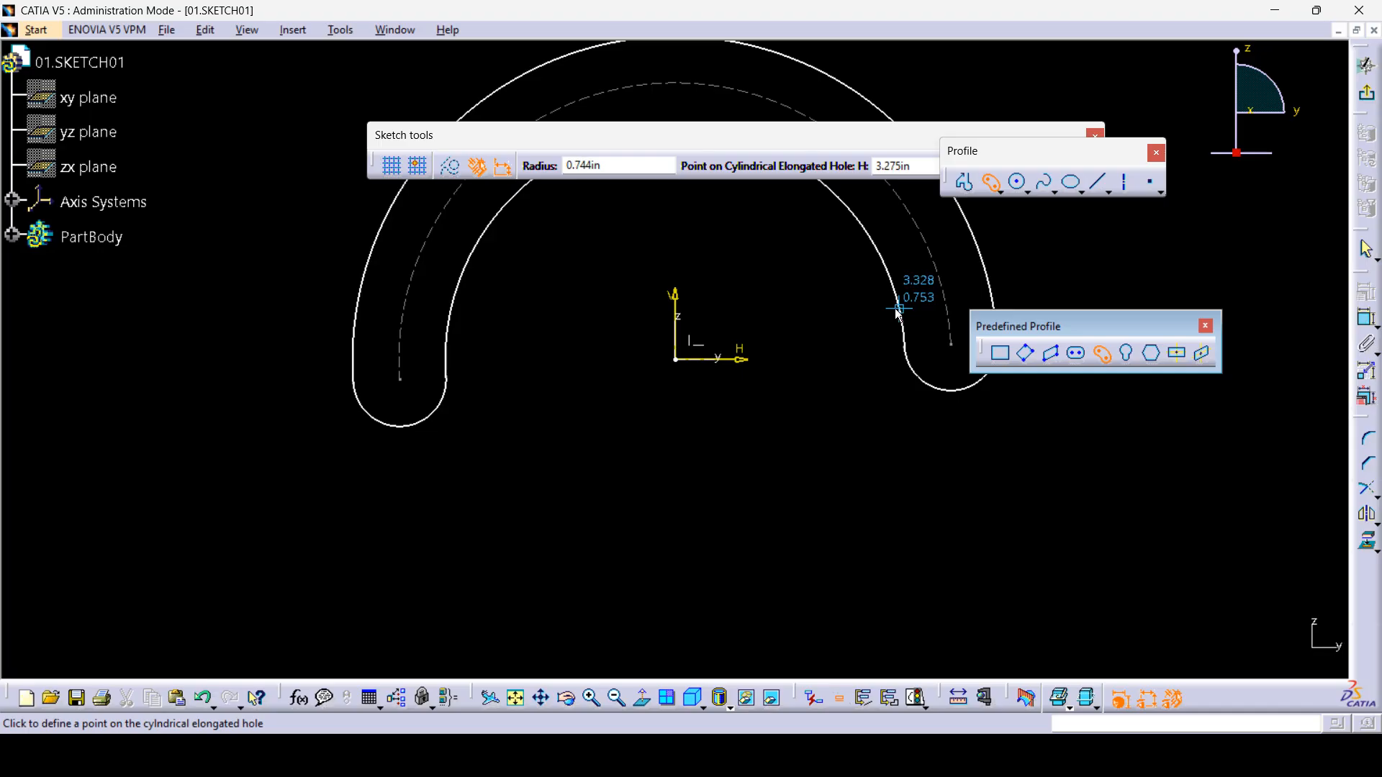
left_click(897, 311)
left_click(840, 414)
middle_click_drag(811, 407, 756, 461)
left_click(753, 421)
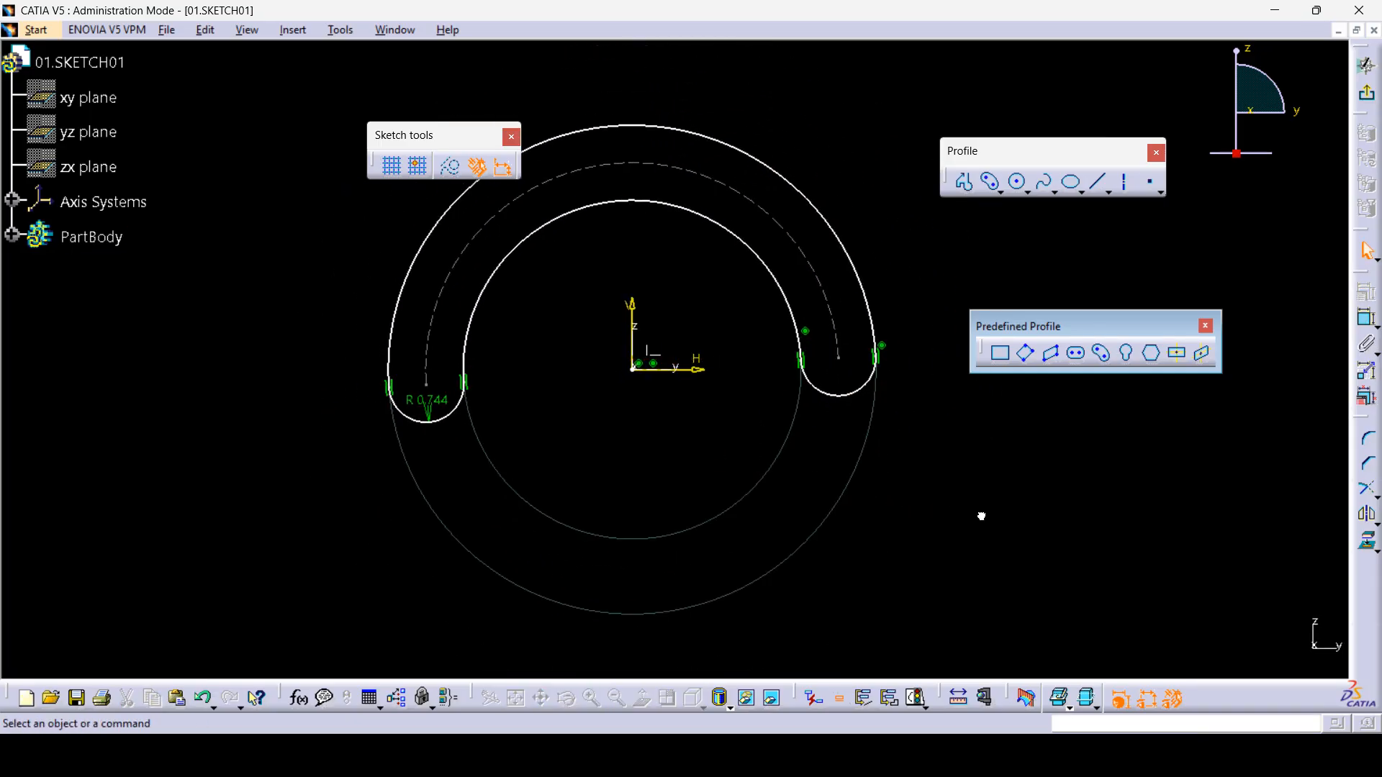
mouse_move(881, 441)
middle_mouse_down()
mouse_move(488, 438)
mouse_move(622, 420)
middle_mouse_up()
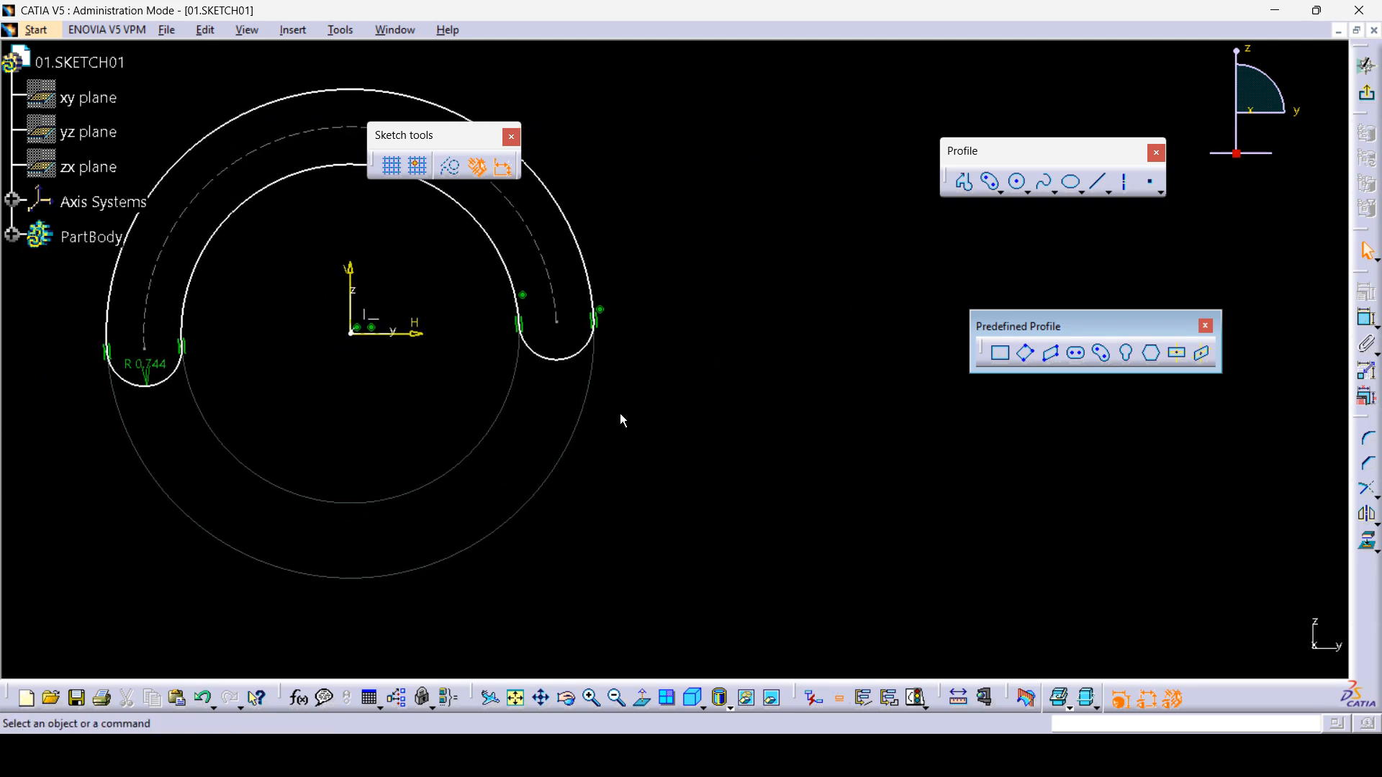
left_click(1102, 355)
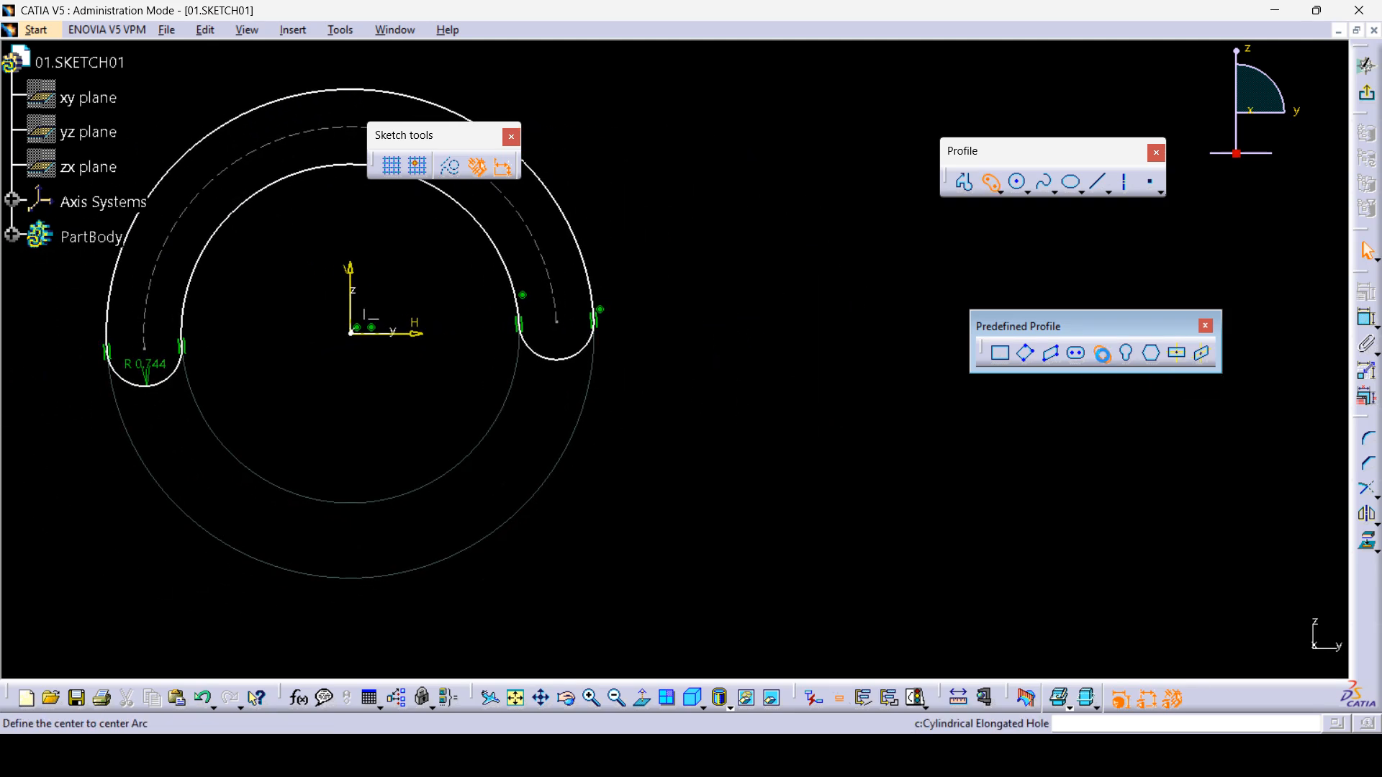
left_click(924, 511)
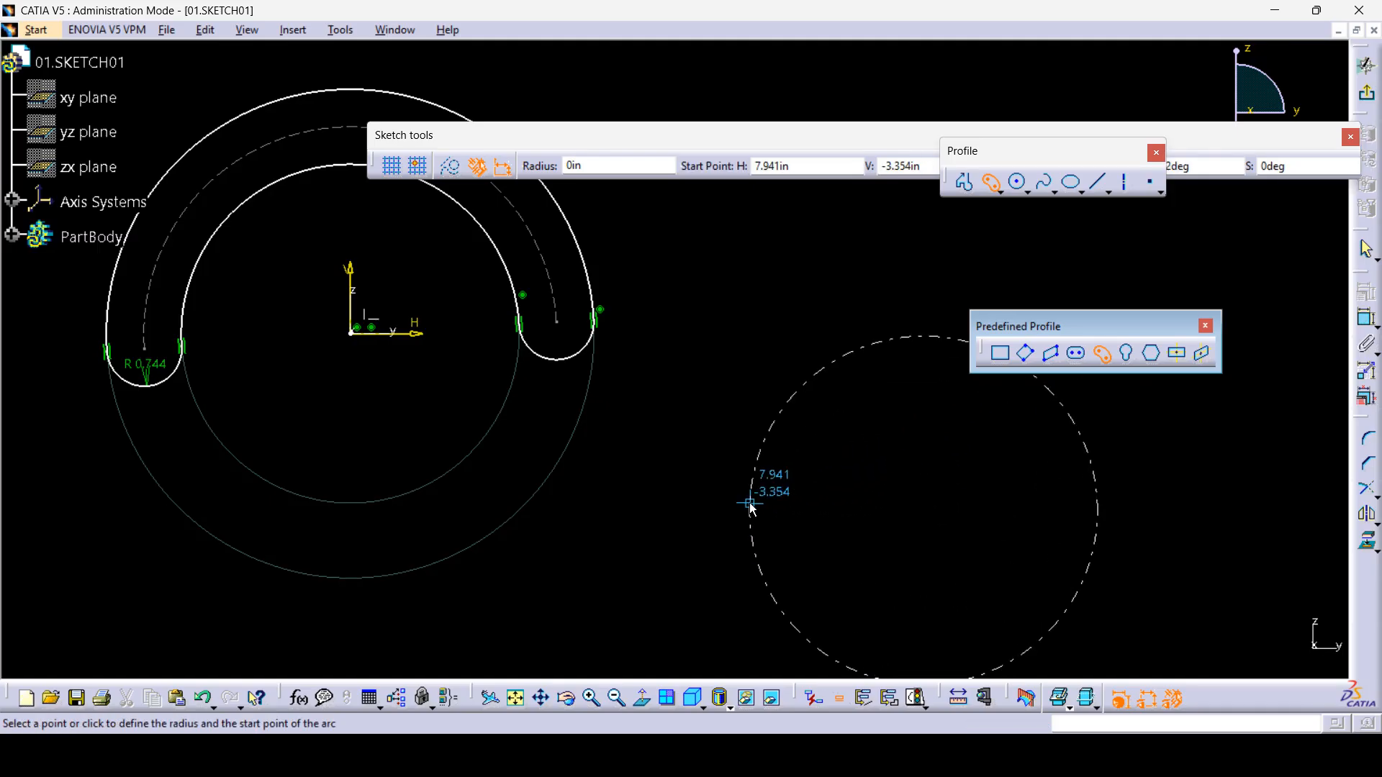
left_click(1102, 355)
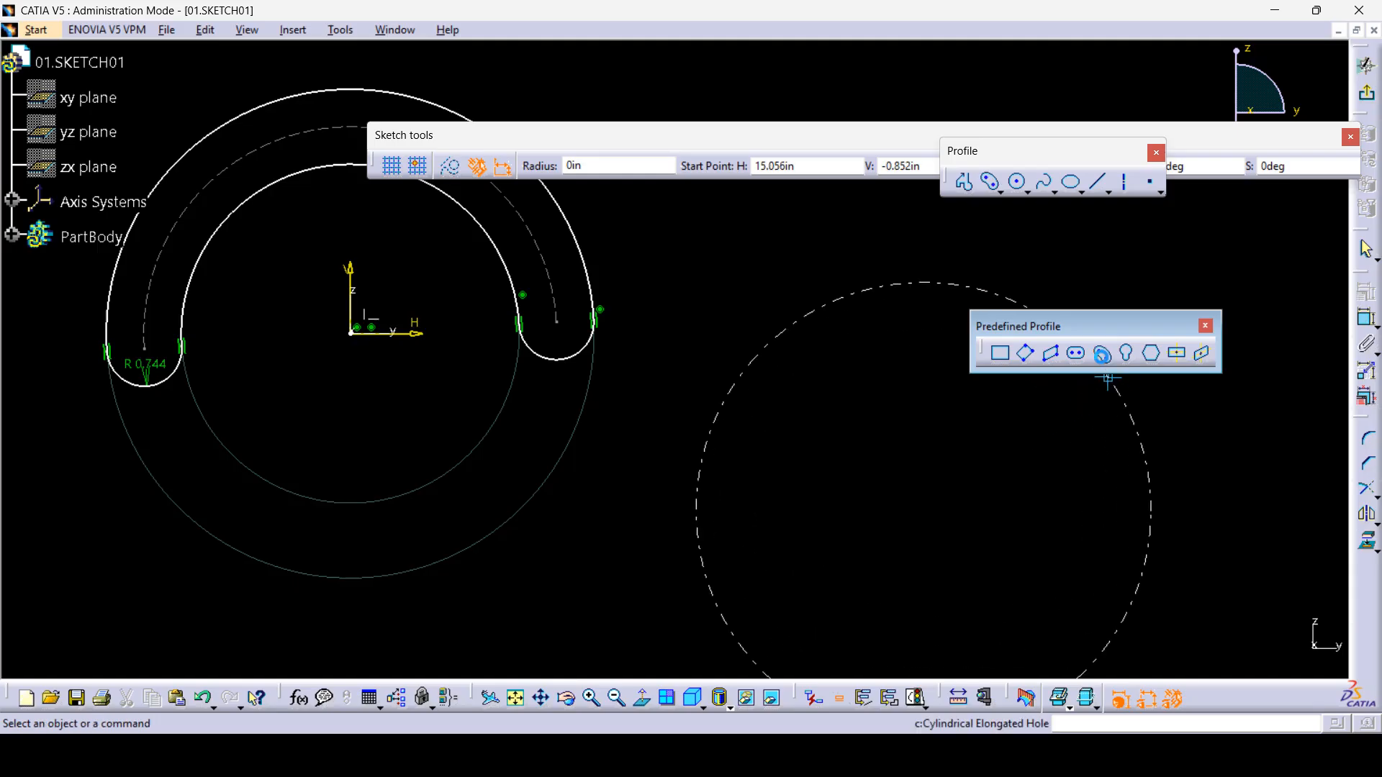
- Sketch a second arched cylindrical elongated hole below and right of the first, starting at about H 7.74, V -3.16 in, with a radius of about 0.7 in
left_click(1103, 355)
left_click(920, 501)
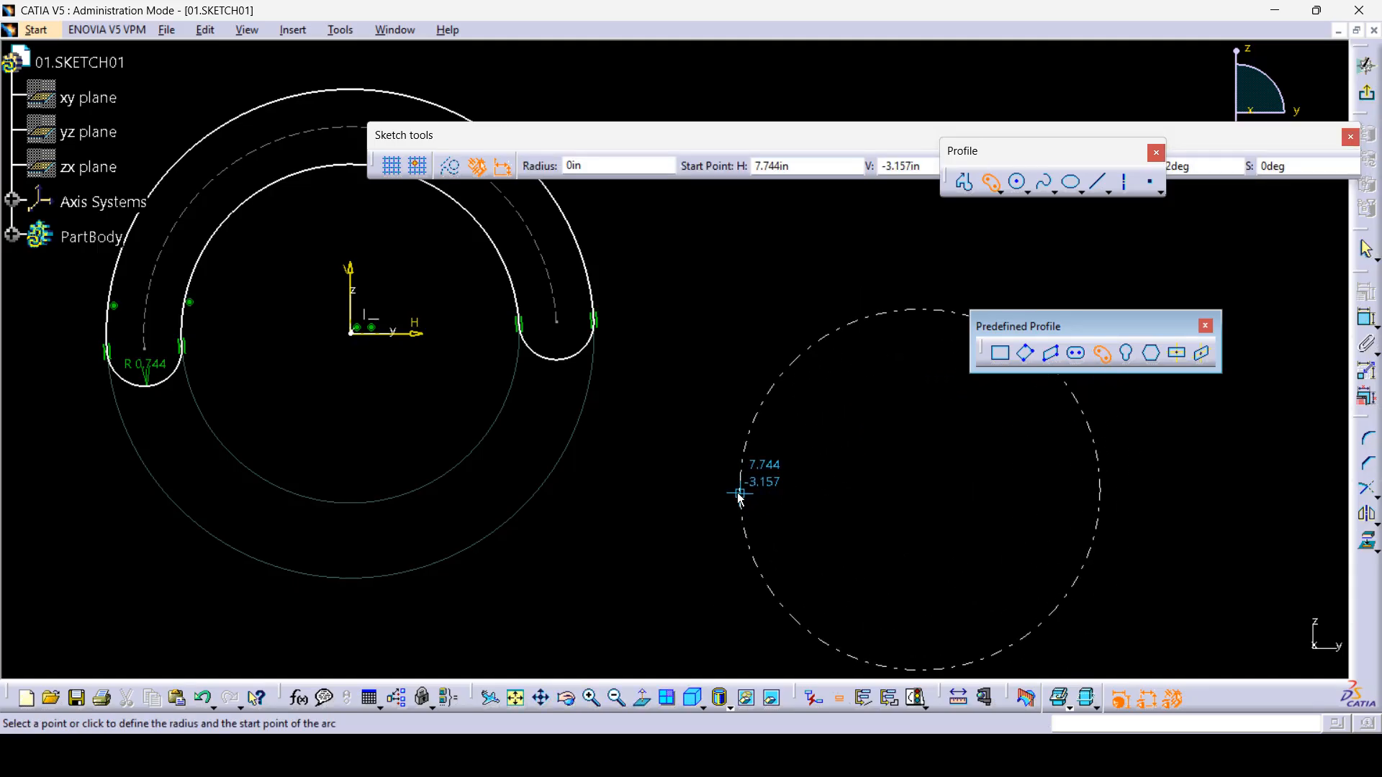
left_click(738, 496)
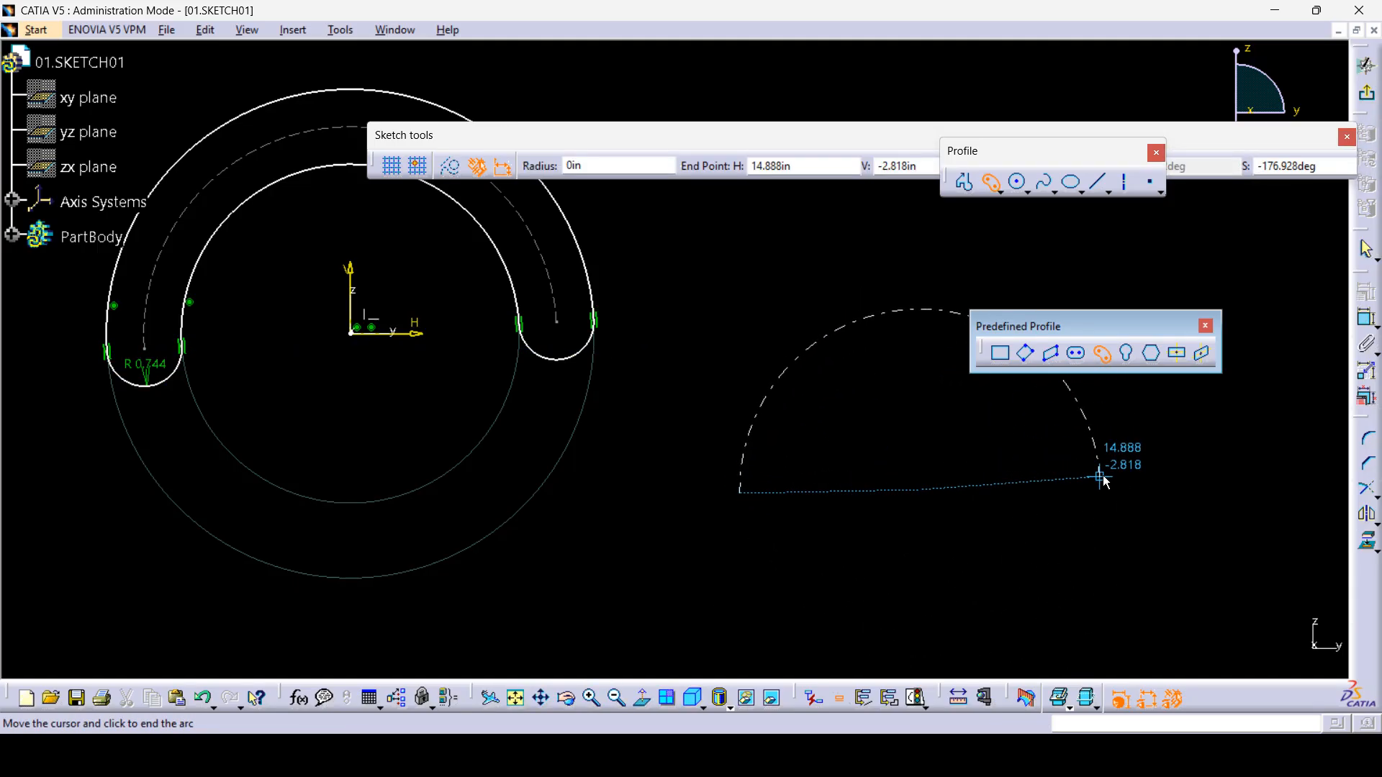
left_click(1098, 475)
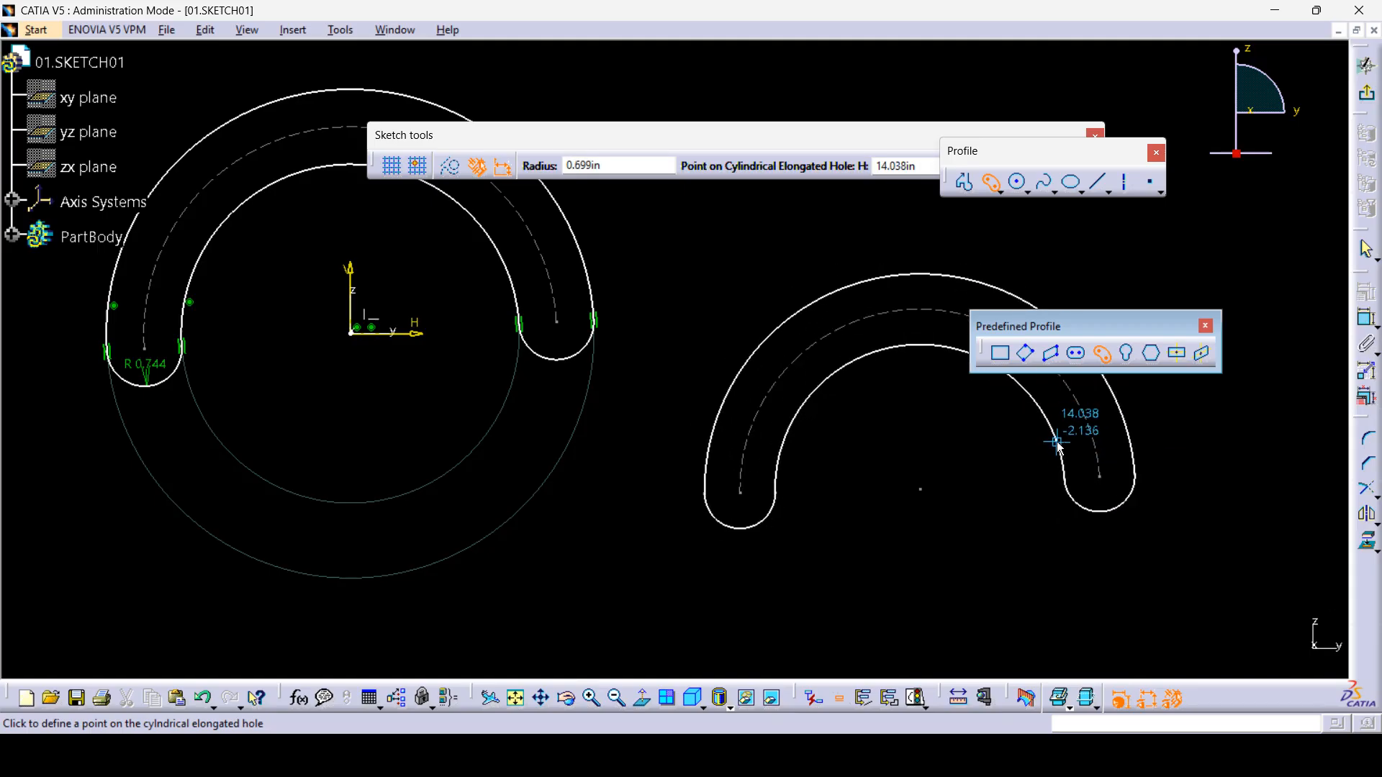
left_click(1048, 434)
left_click(993, 515)
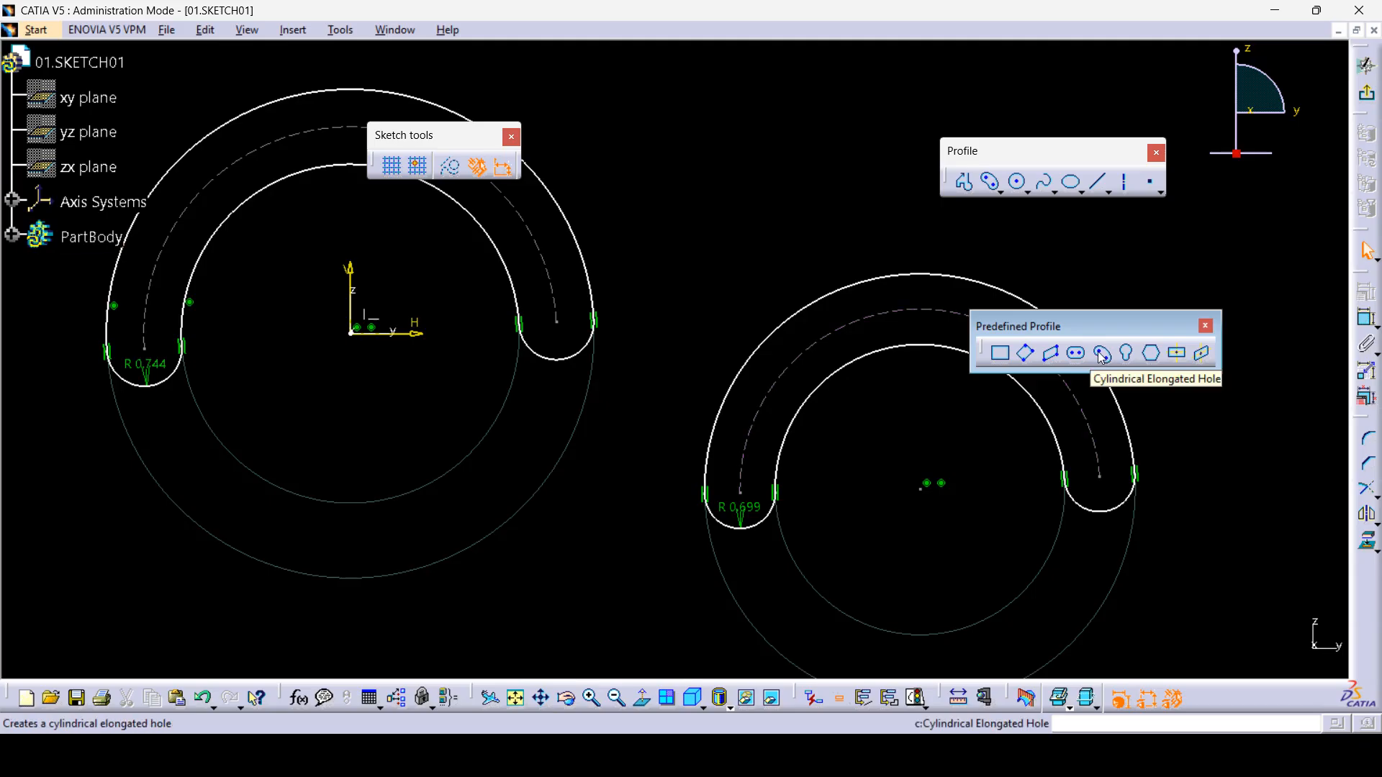
- Delete both cylindrical elongated holes from the sketch
mouse_move(1051, 499)
middle_mouse_down()
mouse_move(1034, 478)
mouse_move(1077, 556)
middle_mouse_up()
left_click_drag(1138, 587, 204, 118)
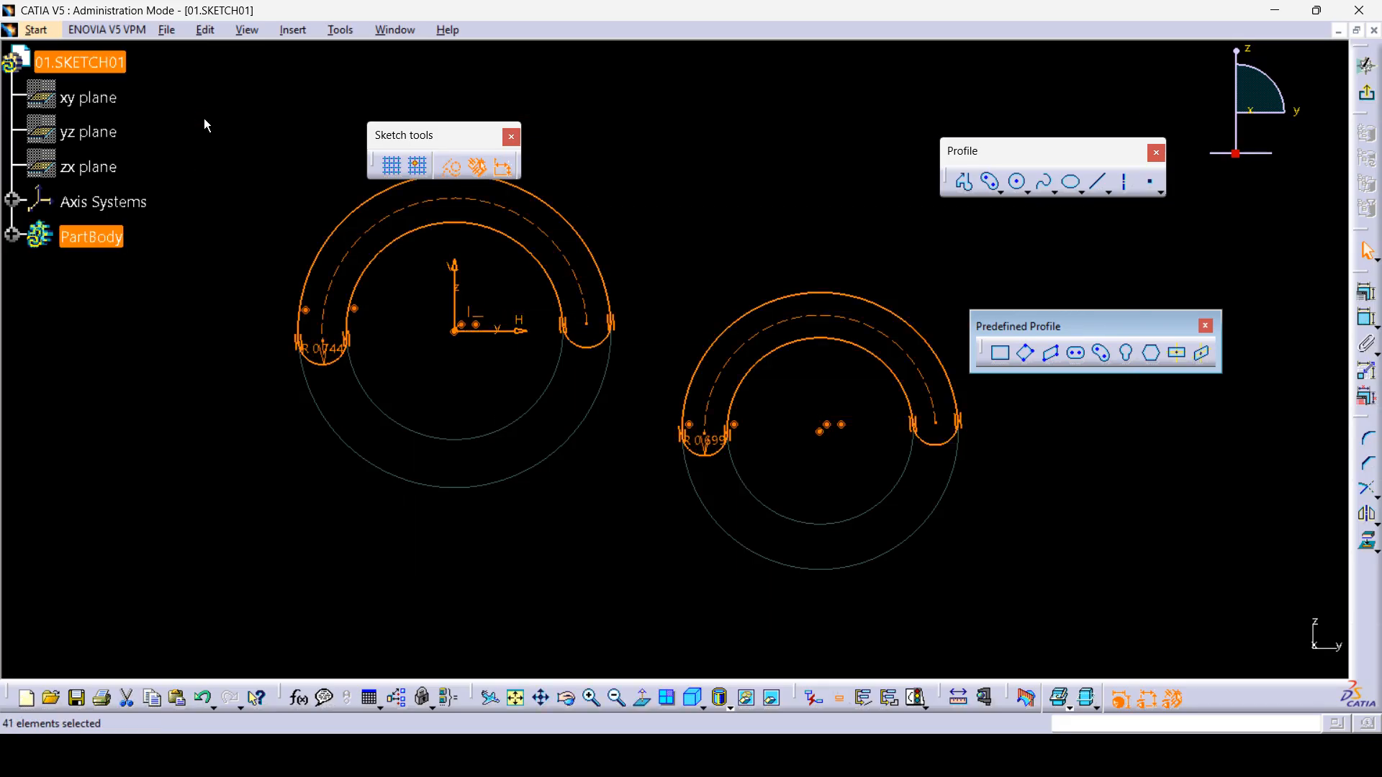
key("Delete")
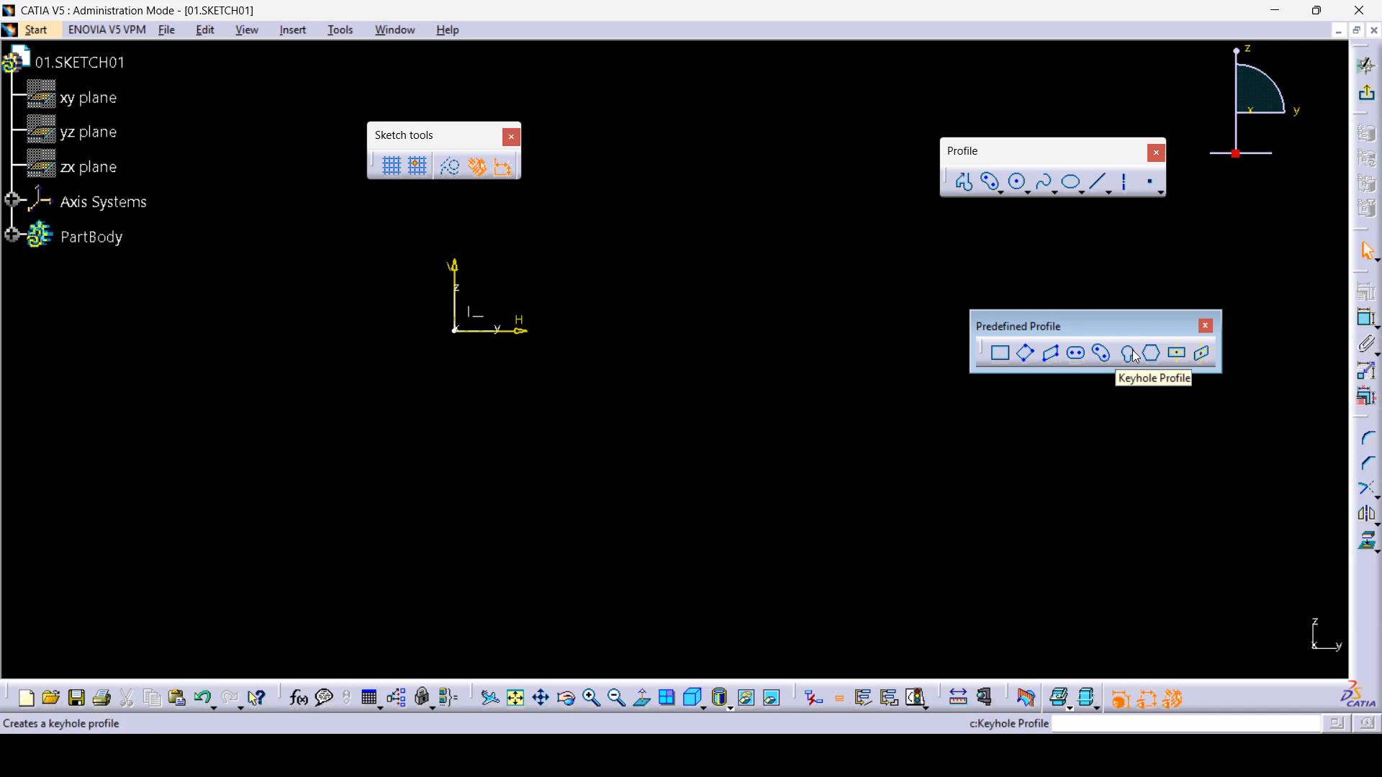
- Sketch a keyhole profile pointing left along the H axis, its large circle centered on the origin, with radii of about 0.22 and 0.08 in
left_click(516, 709)
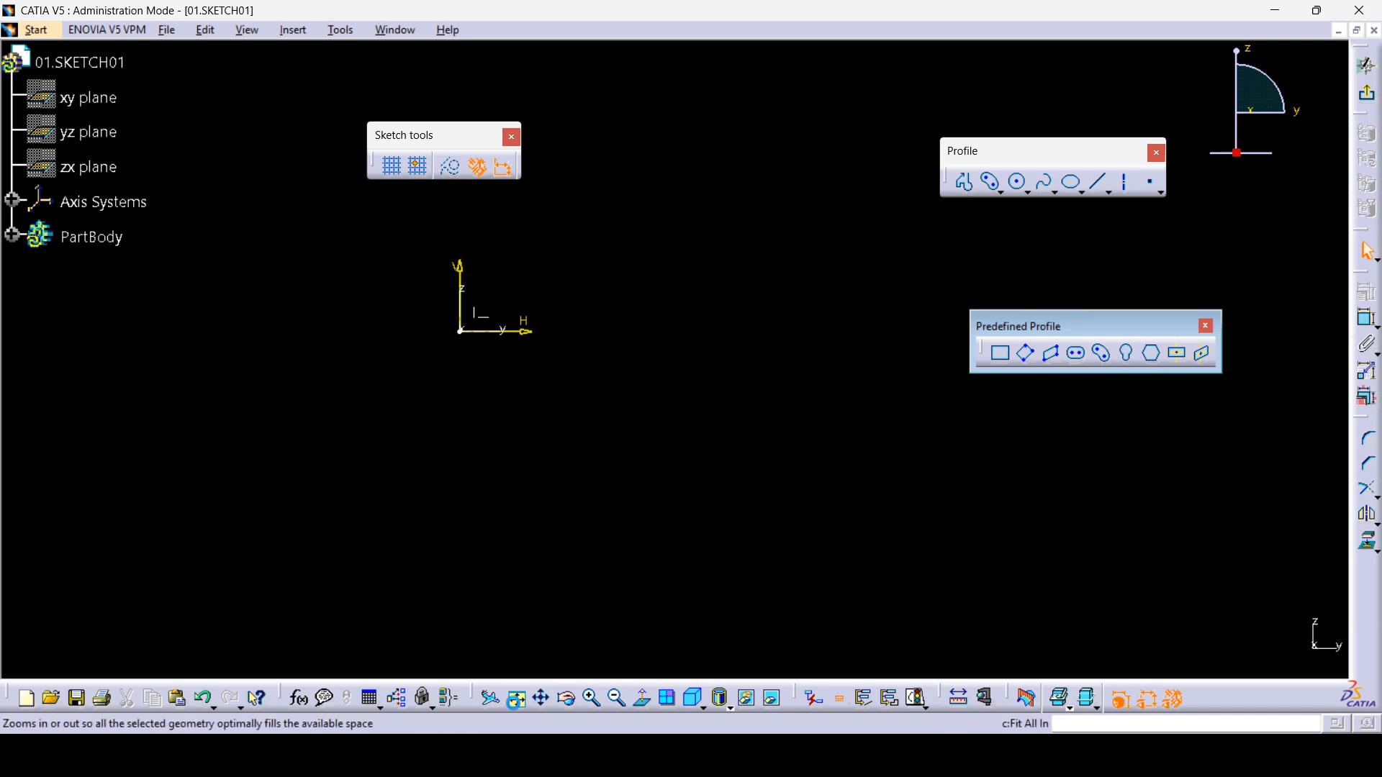
left_click(1128, 362)
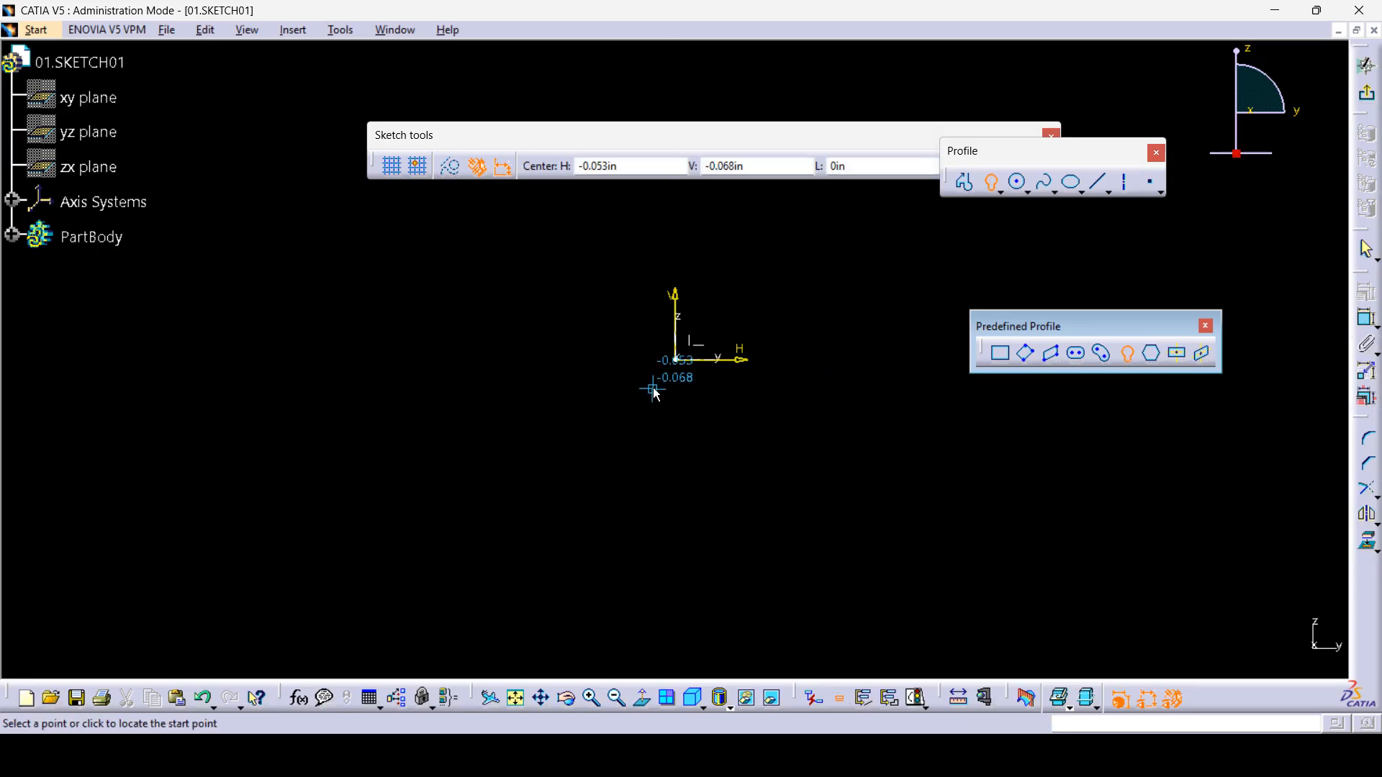
left_click(678, 362)
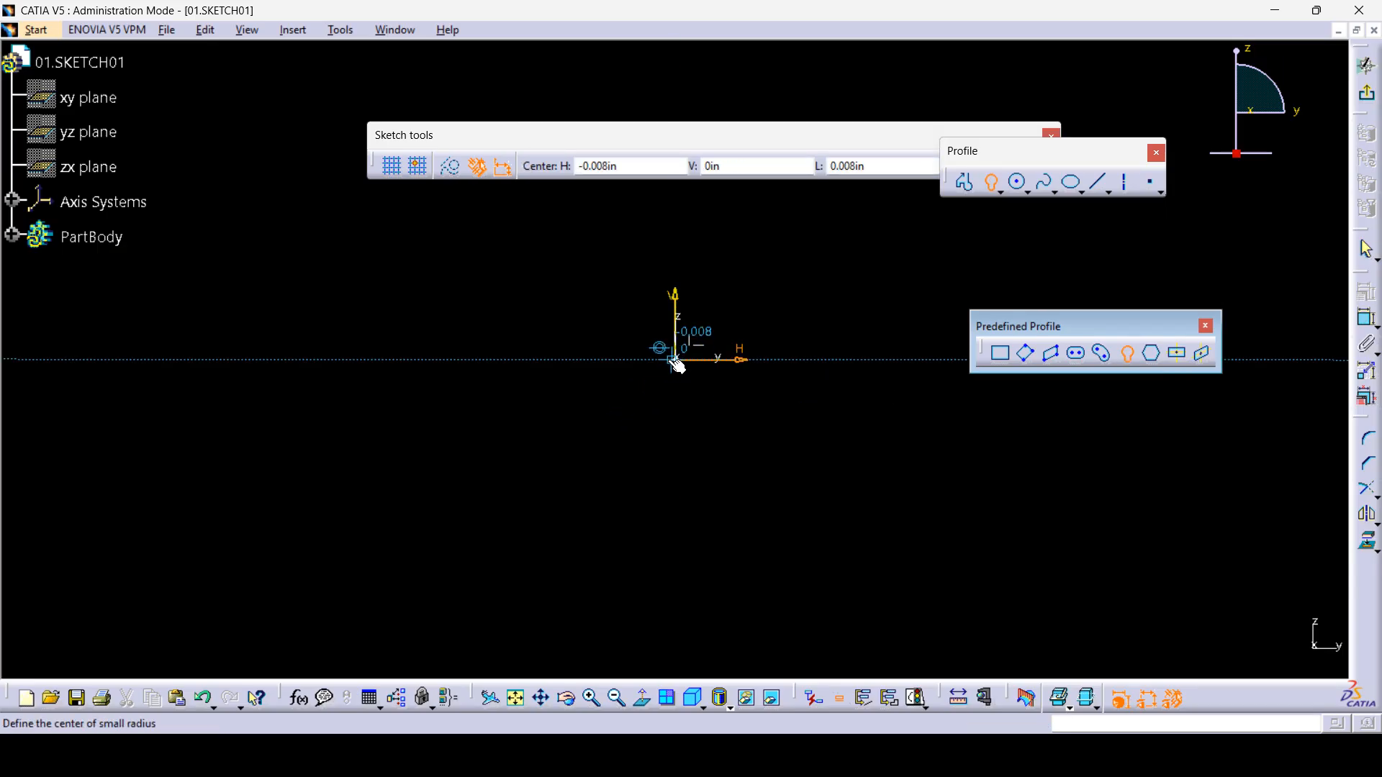
left_click(475, 359)
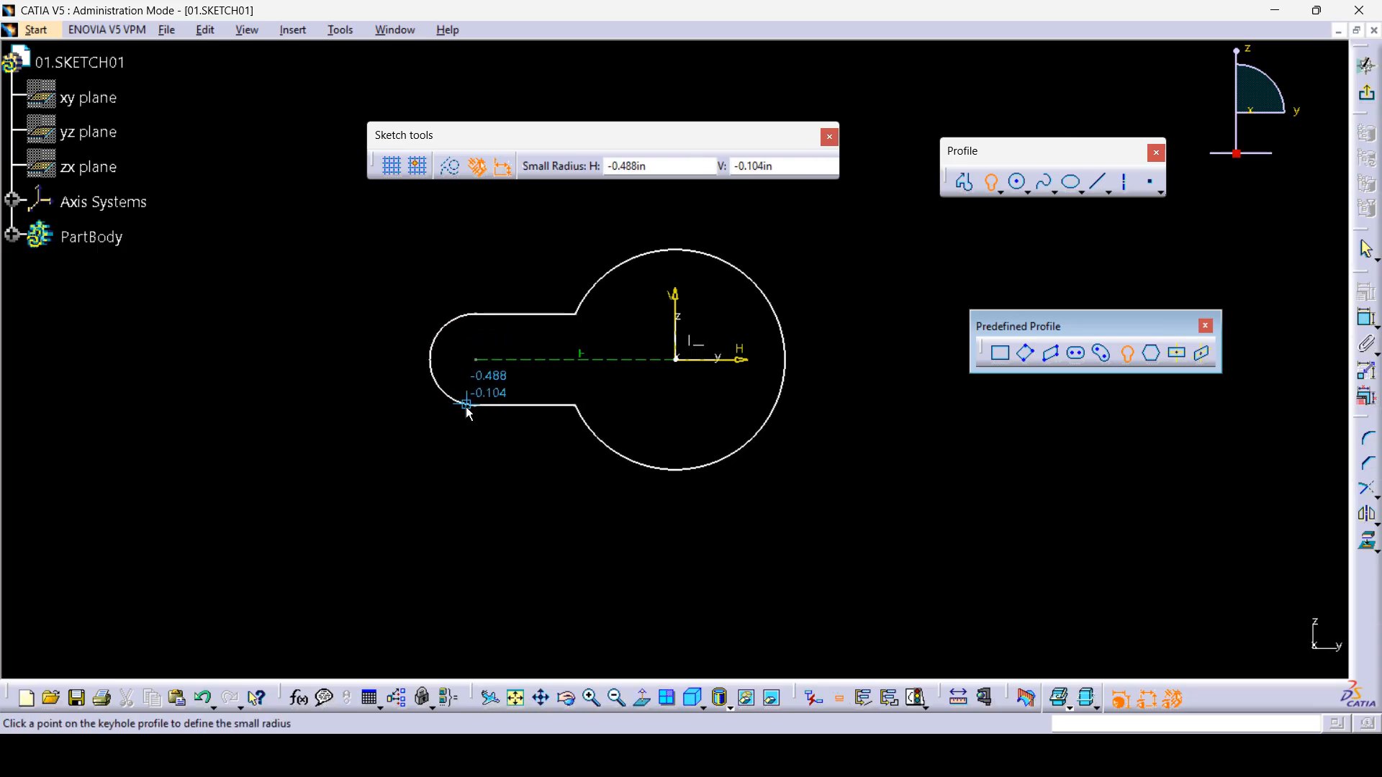
left_click(457, 390)
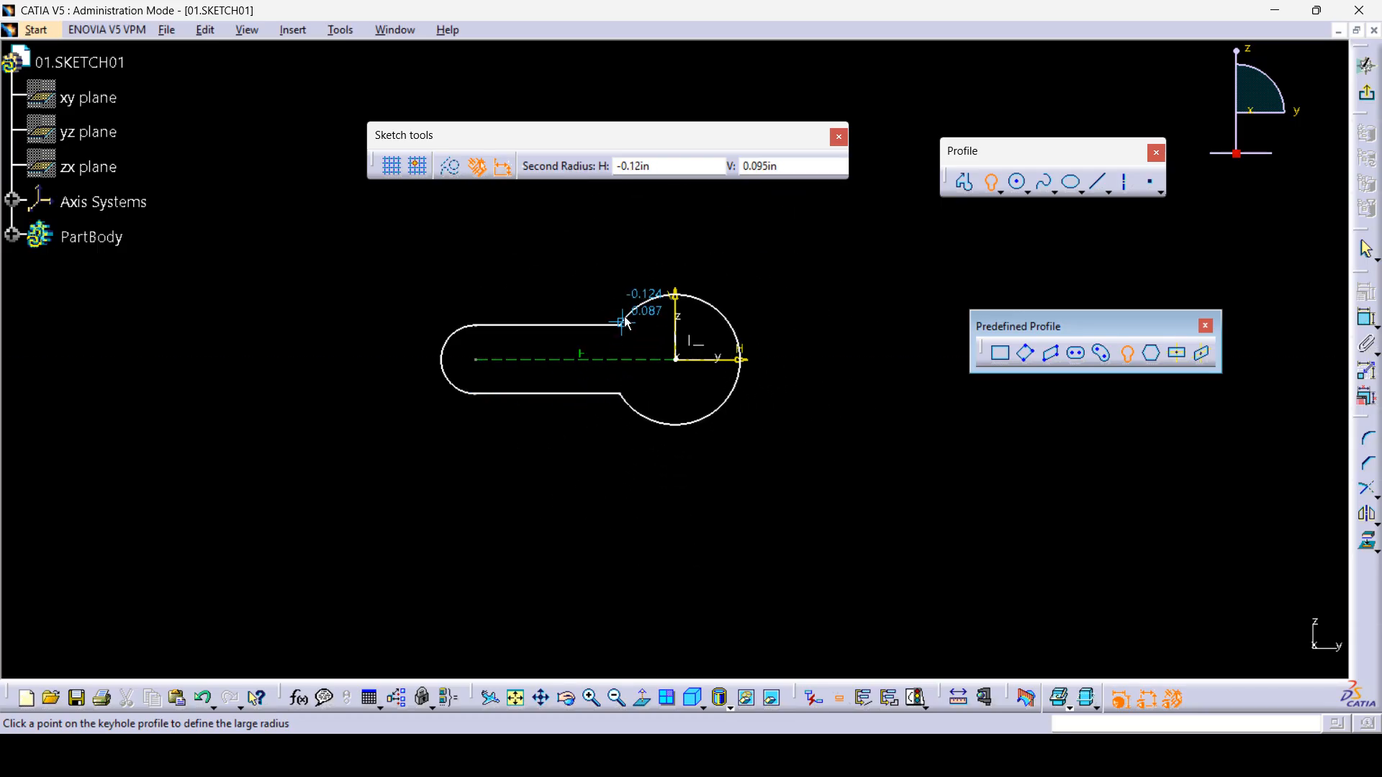
left_click(632, 277)
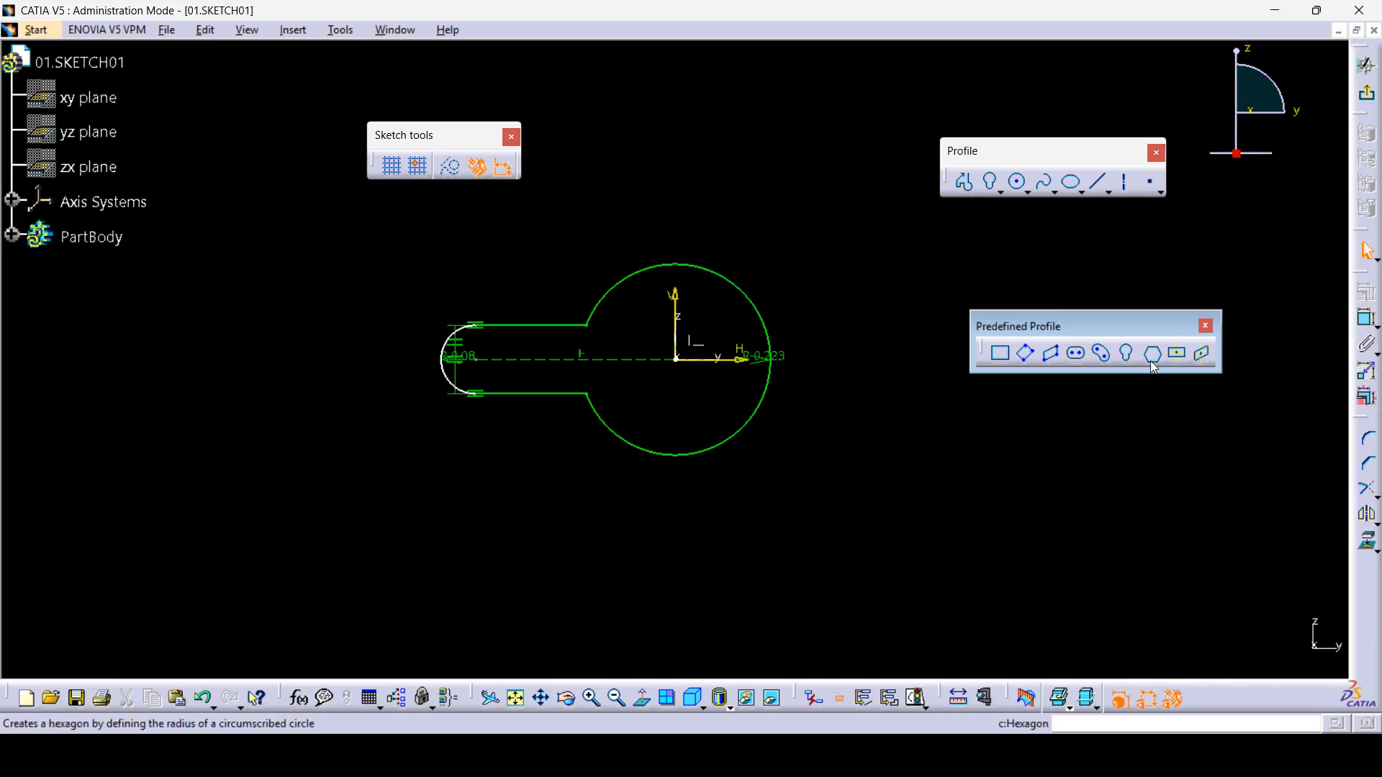
- Delete the keyhole and sketch another horizontal one lower left of the origin, about 0.6 in between centers, with radii of about 0.23 and 0.08 in
mouse_move(837, 529)
left_mouse_down()
mouse_move(586, 391)
mouse_move(386, 243)
left_mouse_up()
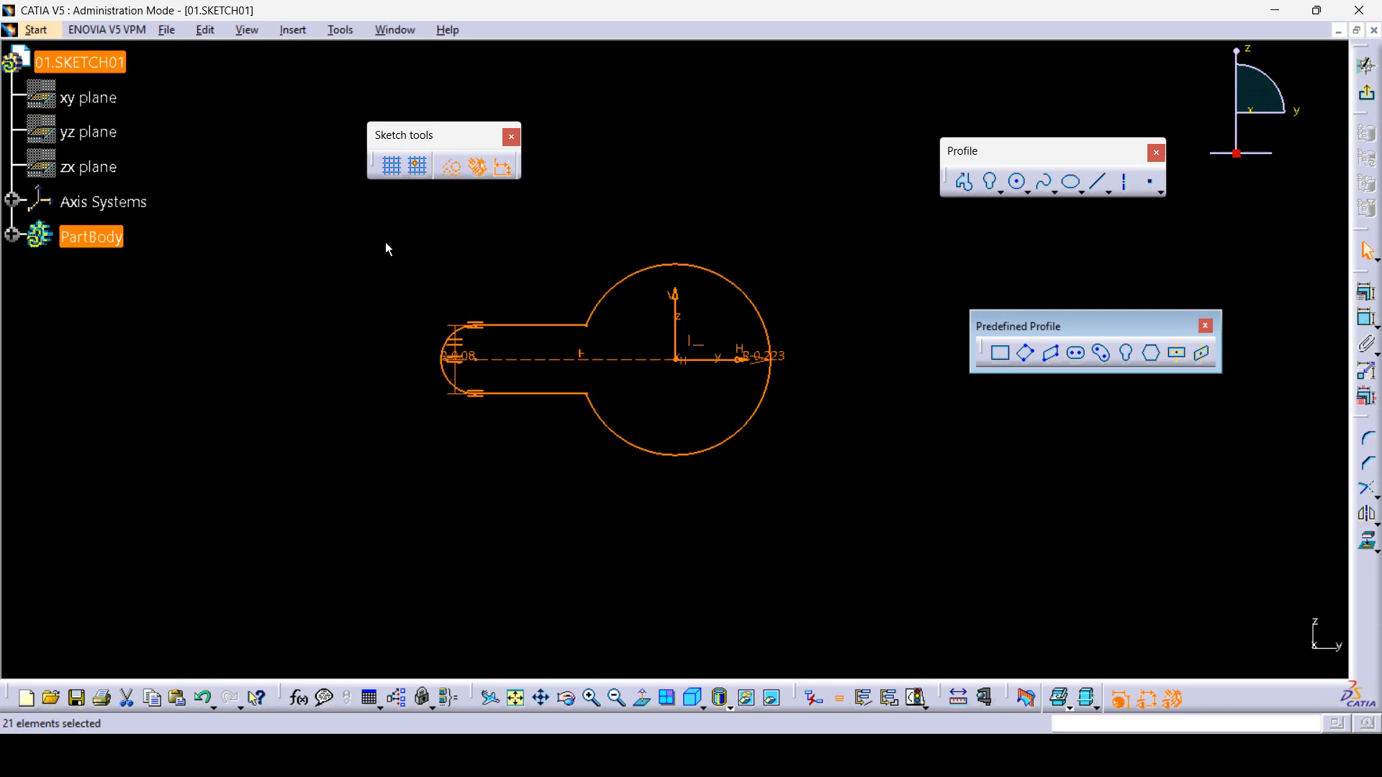
key("Delete")
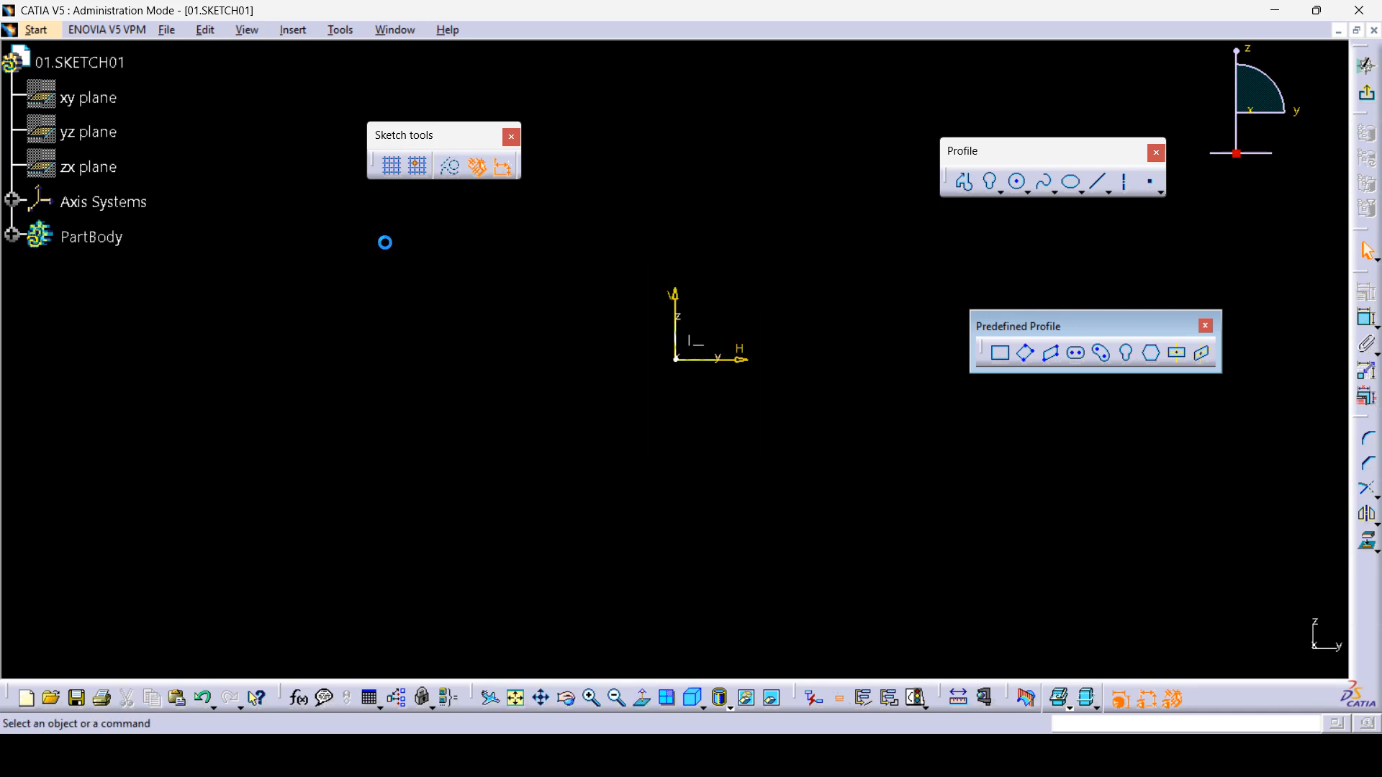
left_click(1128, 353)
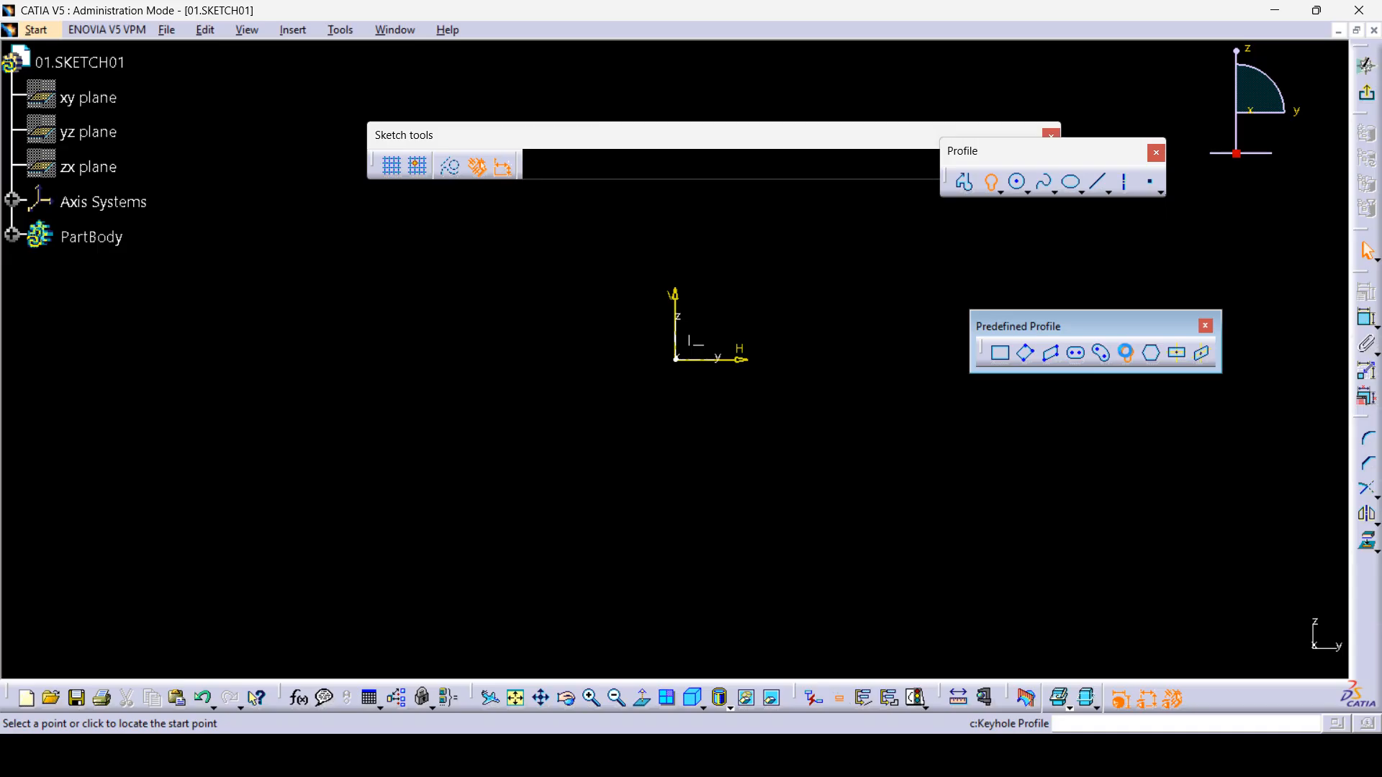
left_click(468, 473)
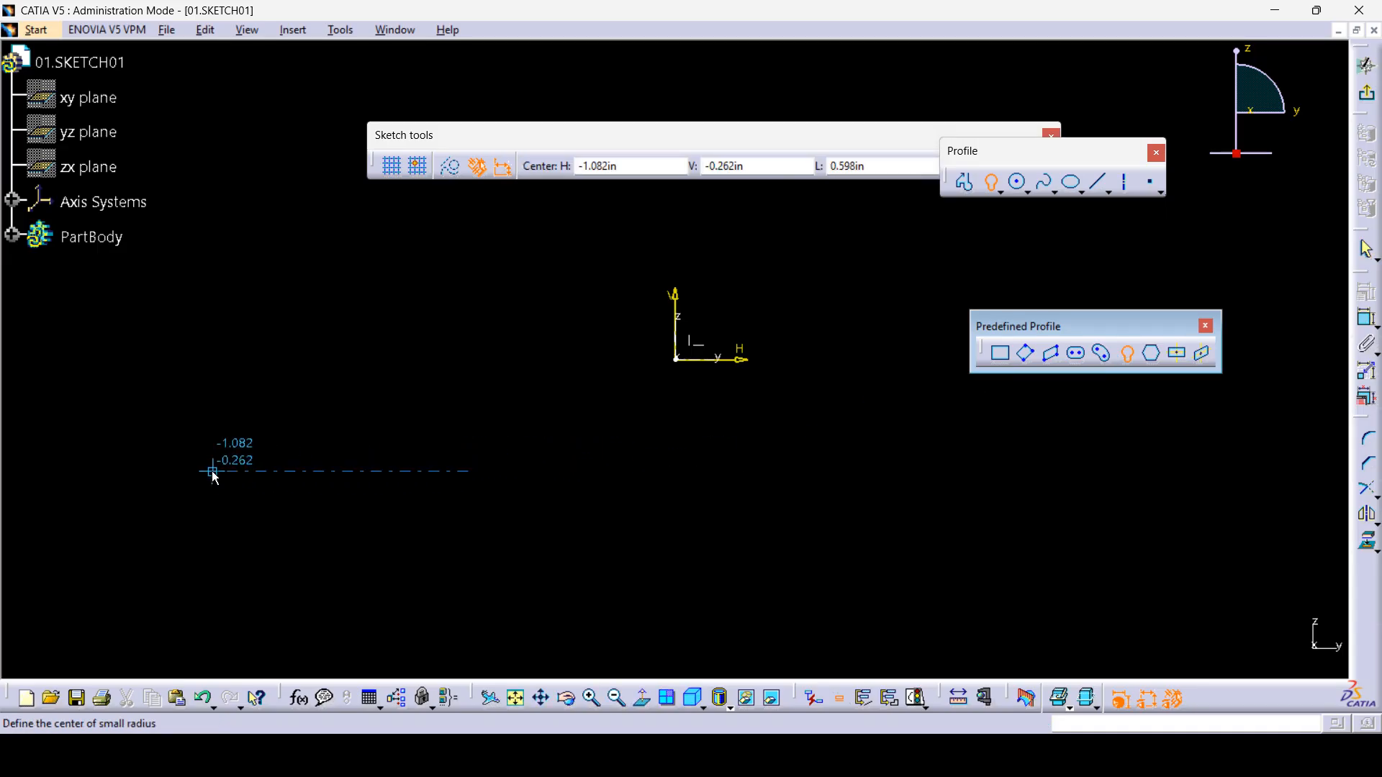
left_click(212, 472)
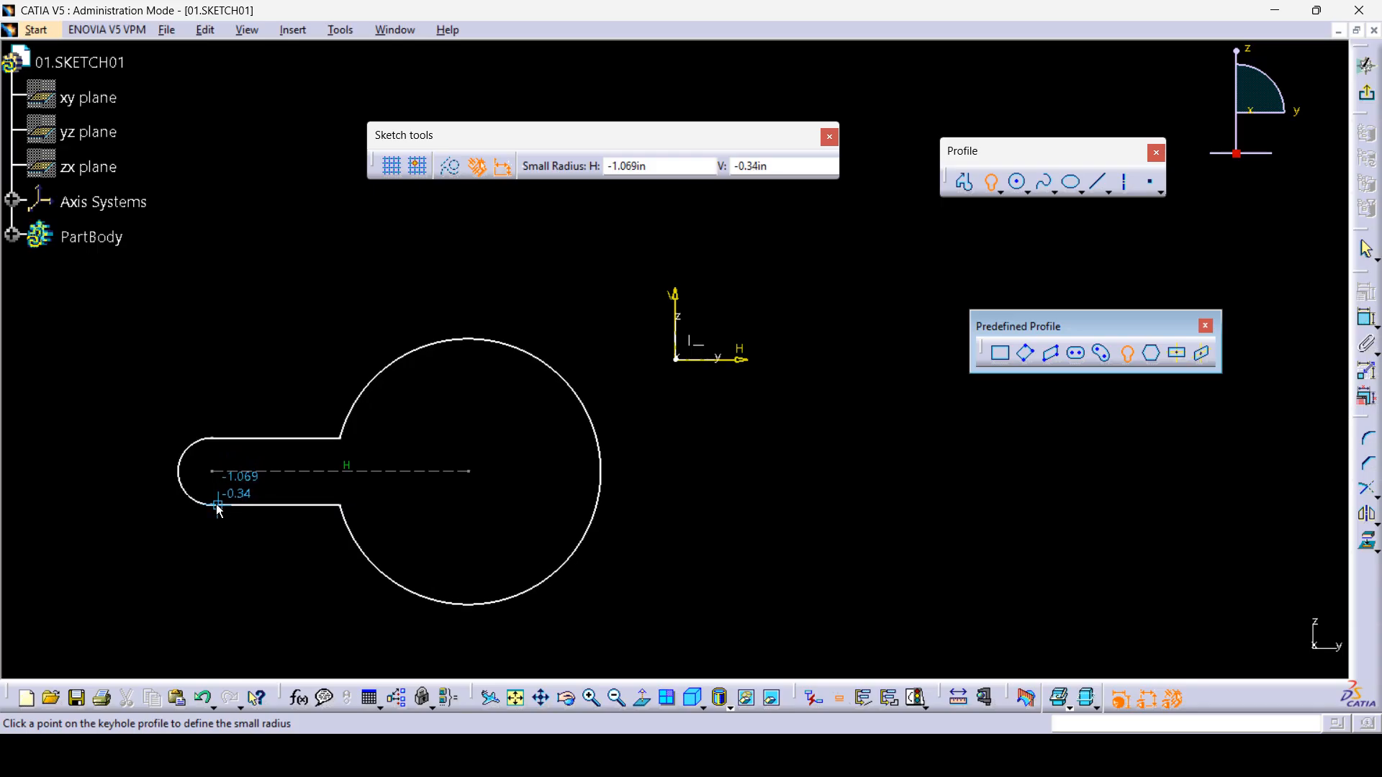
left_click(218, 509)
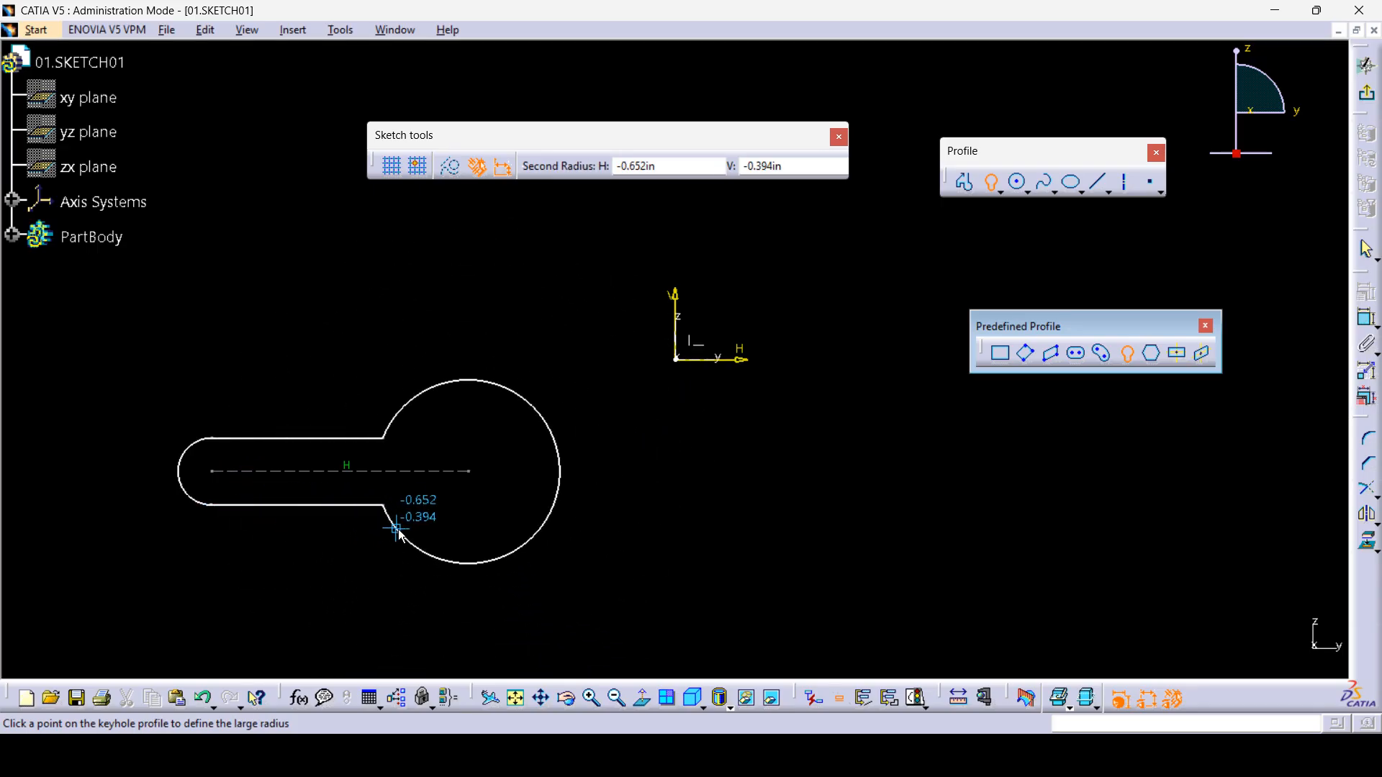
left_click(417, 559)
left_click(653, 552)
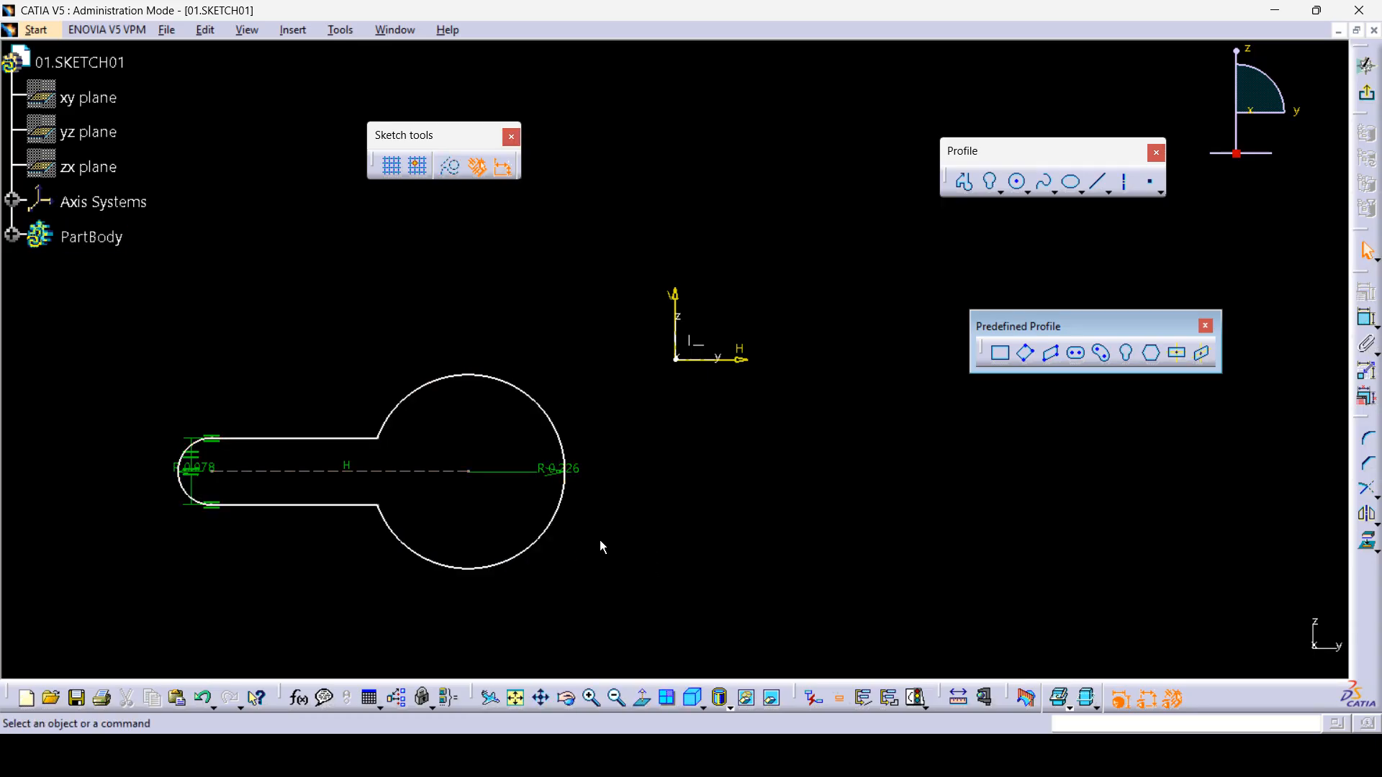
- Delete the keyhole profile from the sketch, switch to the slideshow to advance the Profile Tools list, and return to CATIA
left_click_drag(724, 618, 33, 321)
key("Delete")
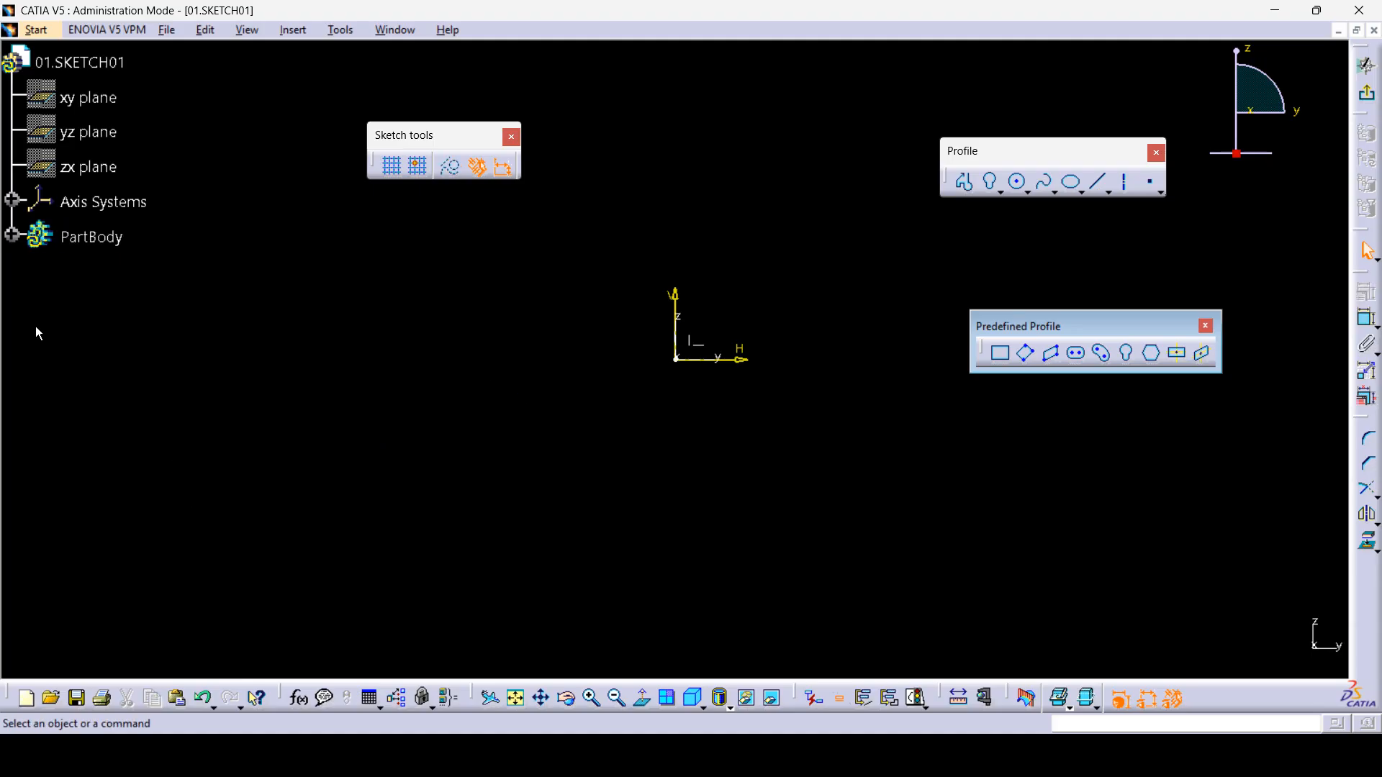
key("alt+Tab")
key("alt+Tab")
key("alt+Tab")
key("alt+Tab")
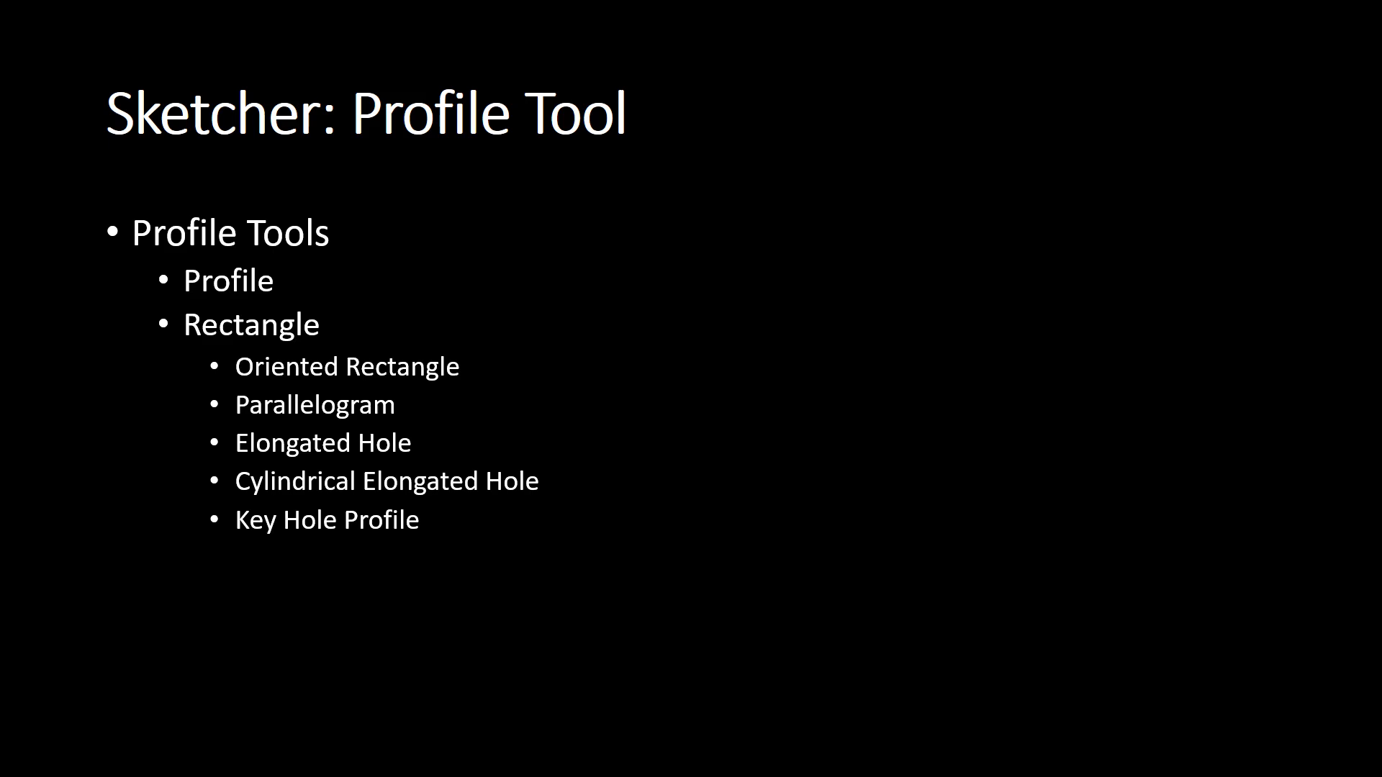
key("Right")
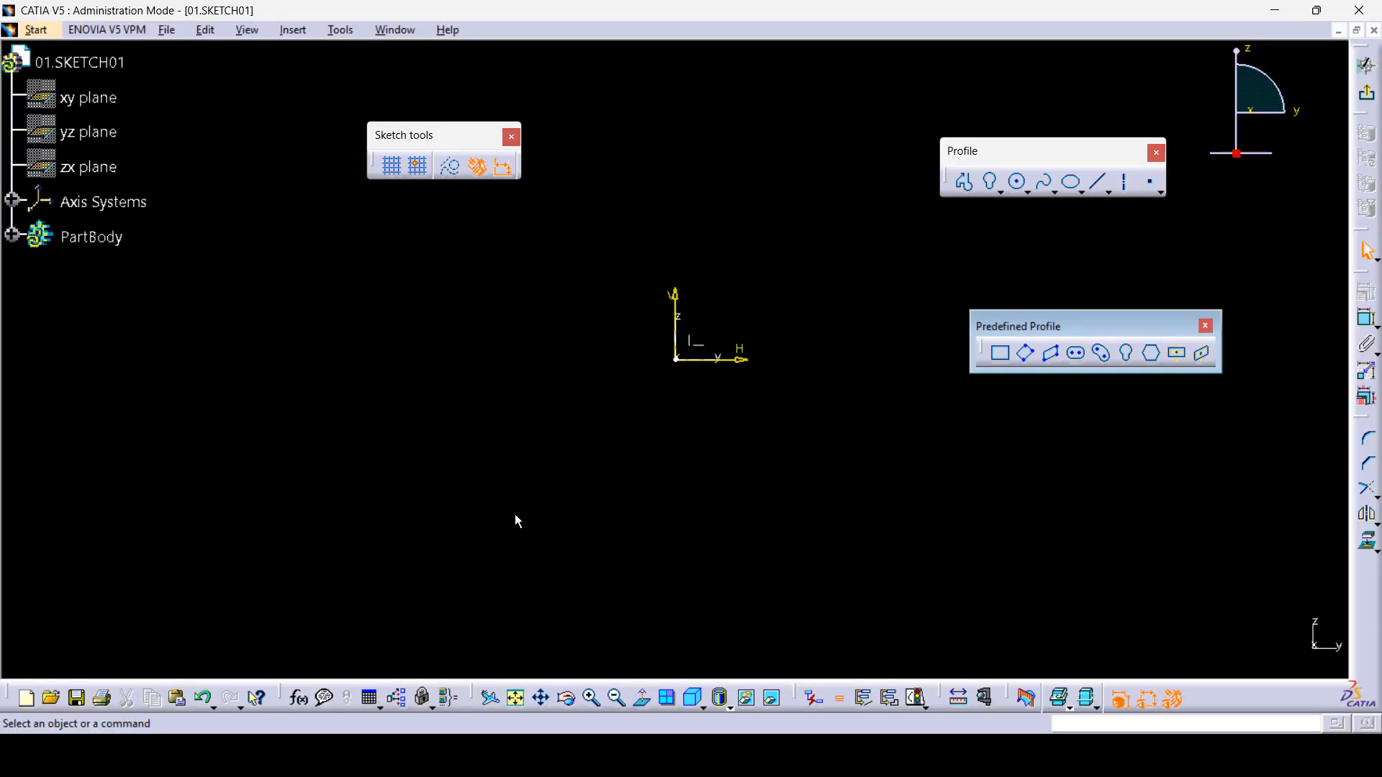
- Sketch a hexagon left of the origin with the midpoint of its horizontal lower side at about H -0.45, V -0.16 in
left_click(1160, 357)
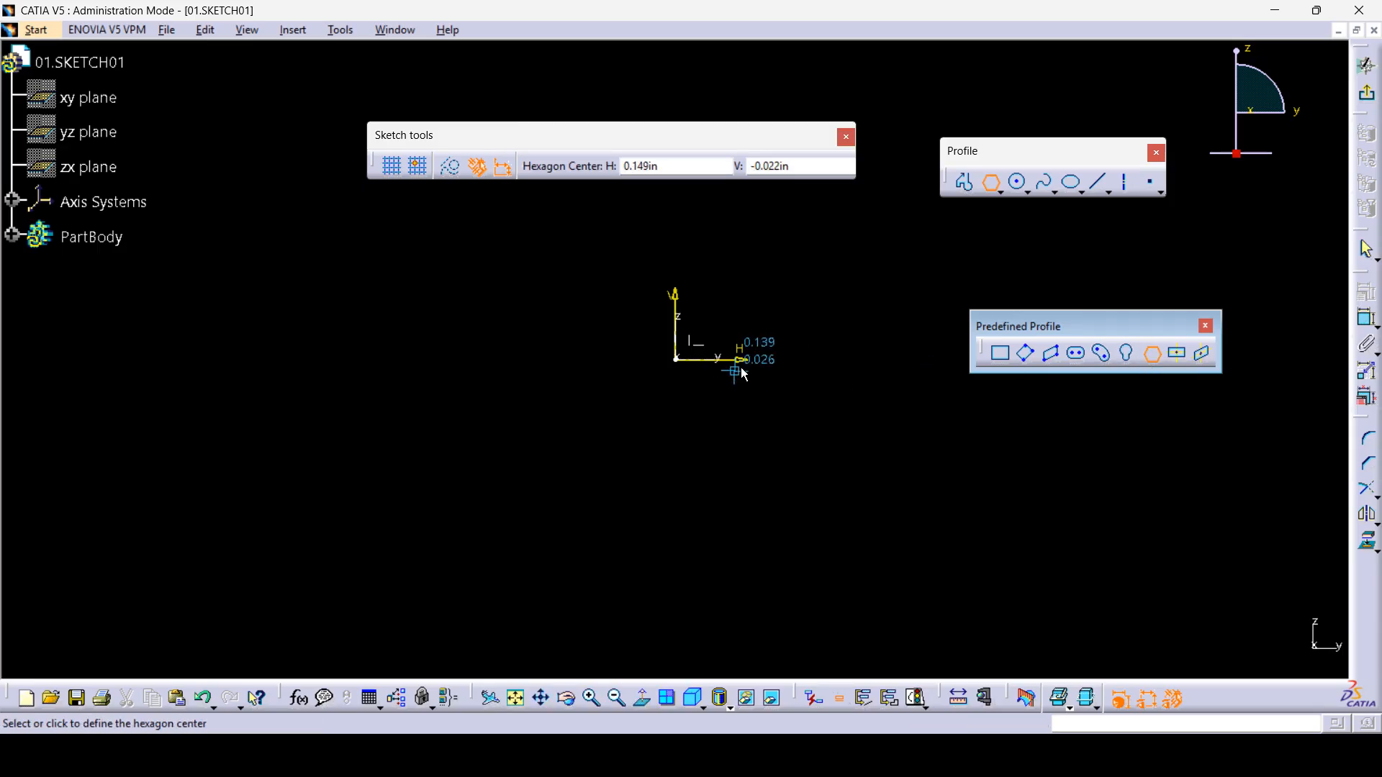
left_click(484, 340)
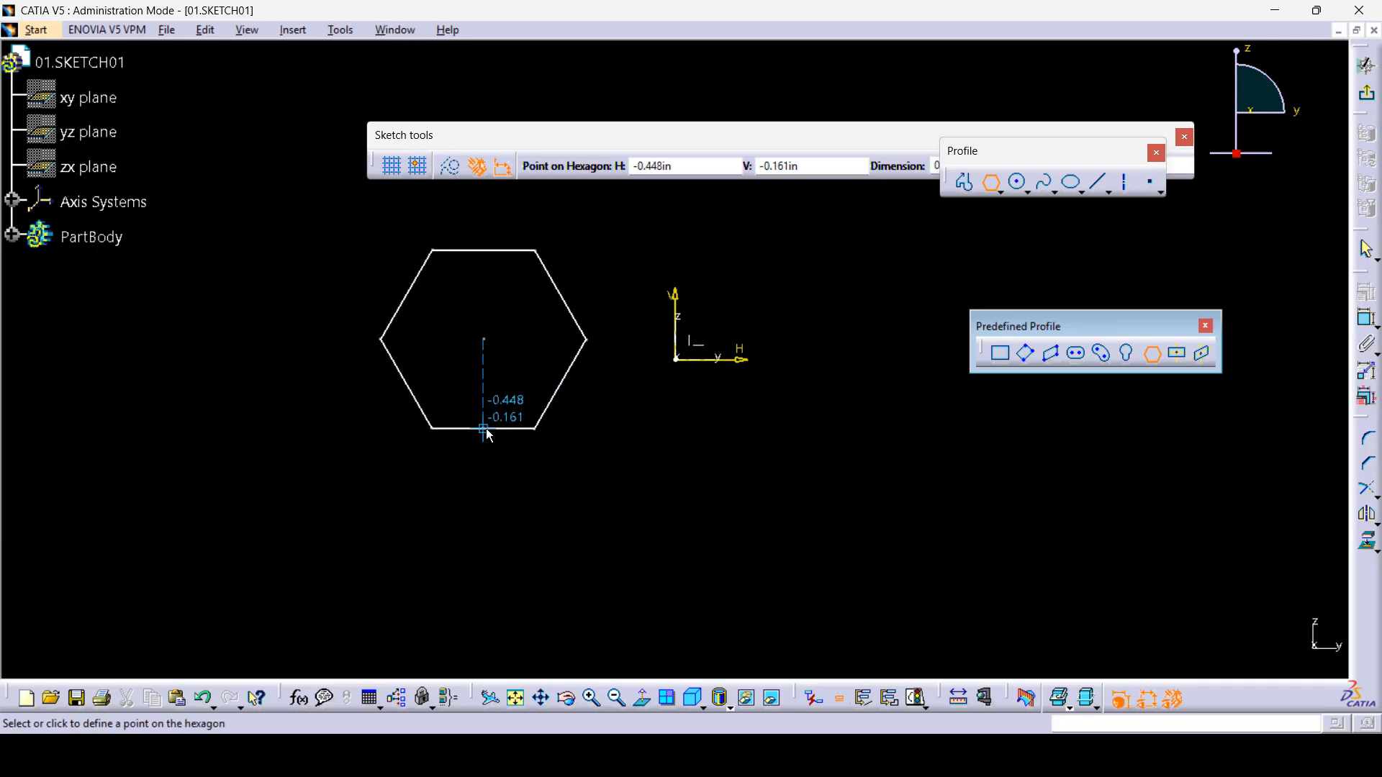
left_click(485, 430)
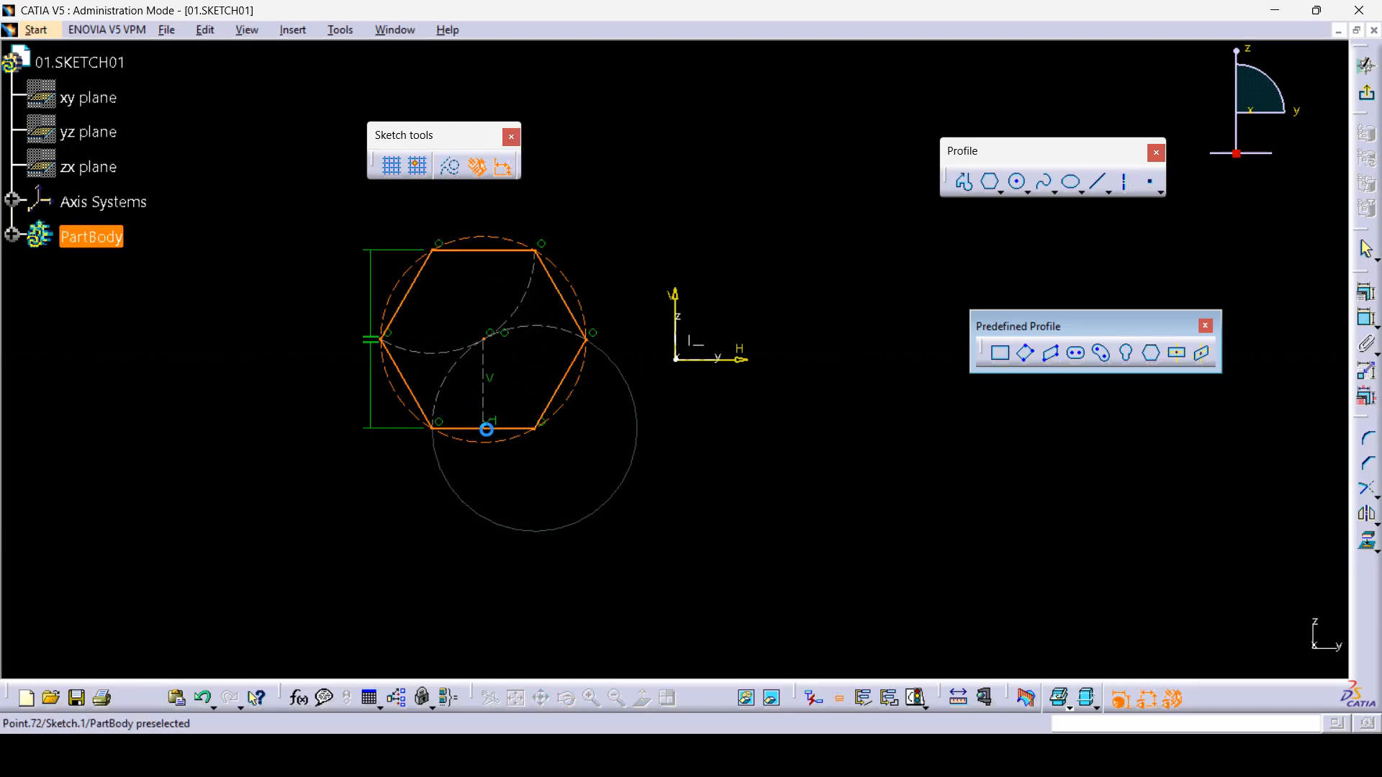
left_click(745, 475)
middle_click_drag(744, 471, 739, 502)
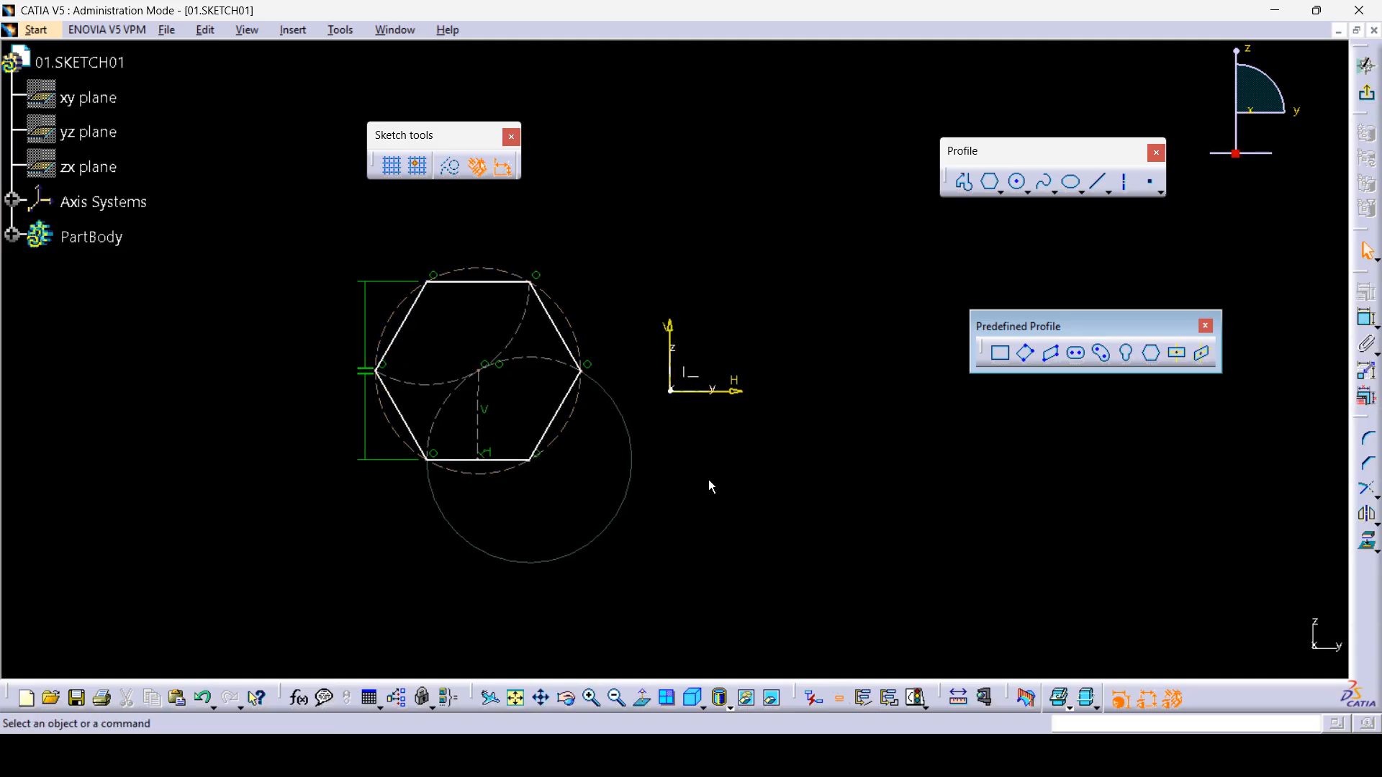
- Delete the hexagon with its construction geometry, switch to the slideshow to check the Profile Tools list, and return to CATIA
left_click_drag(687, 525, 243, 222)
key("Delete")
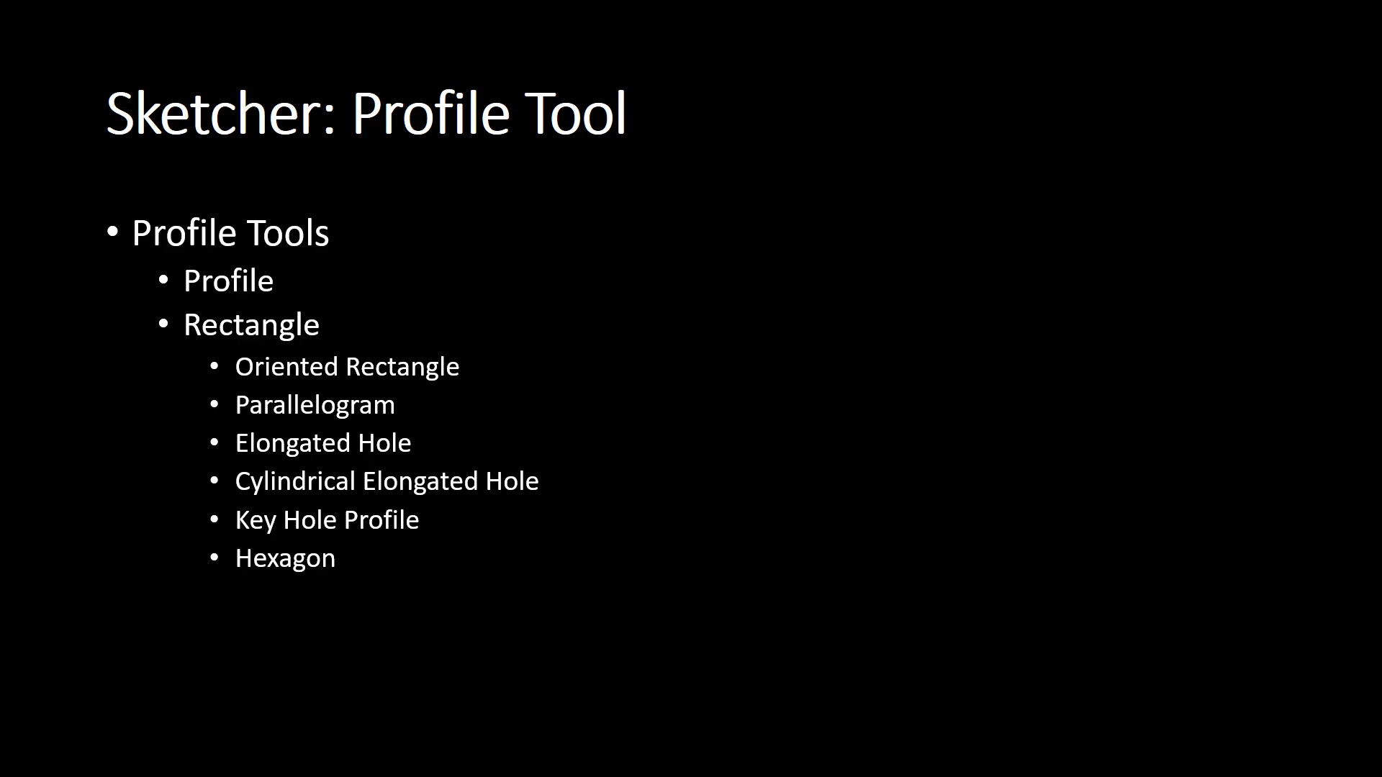
left_click(1297, 372)
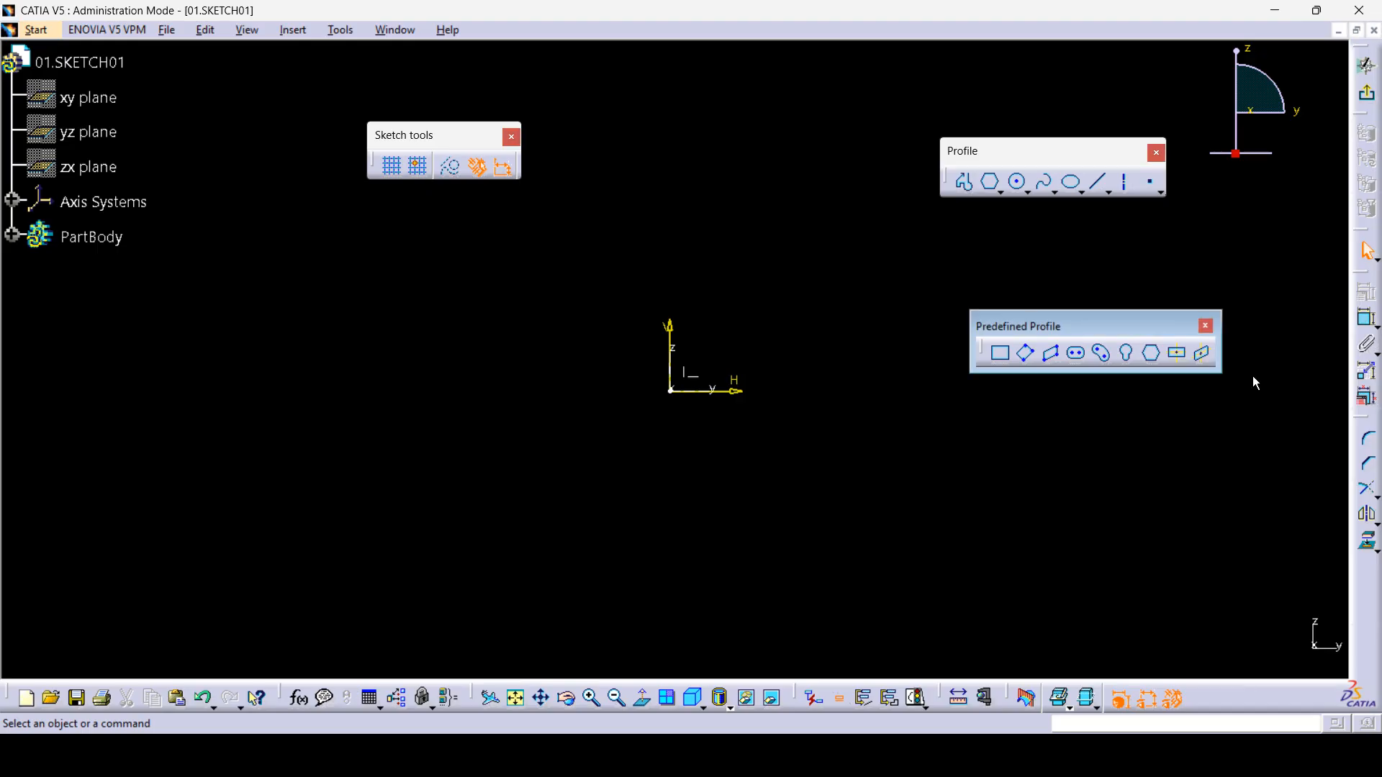
- Sketch a centered rectangle around the origin, wider than it is tall
left_click(1181, 358)
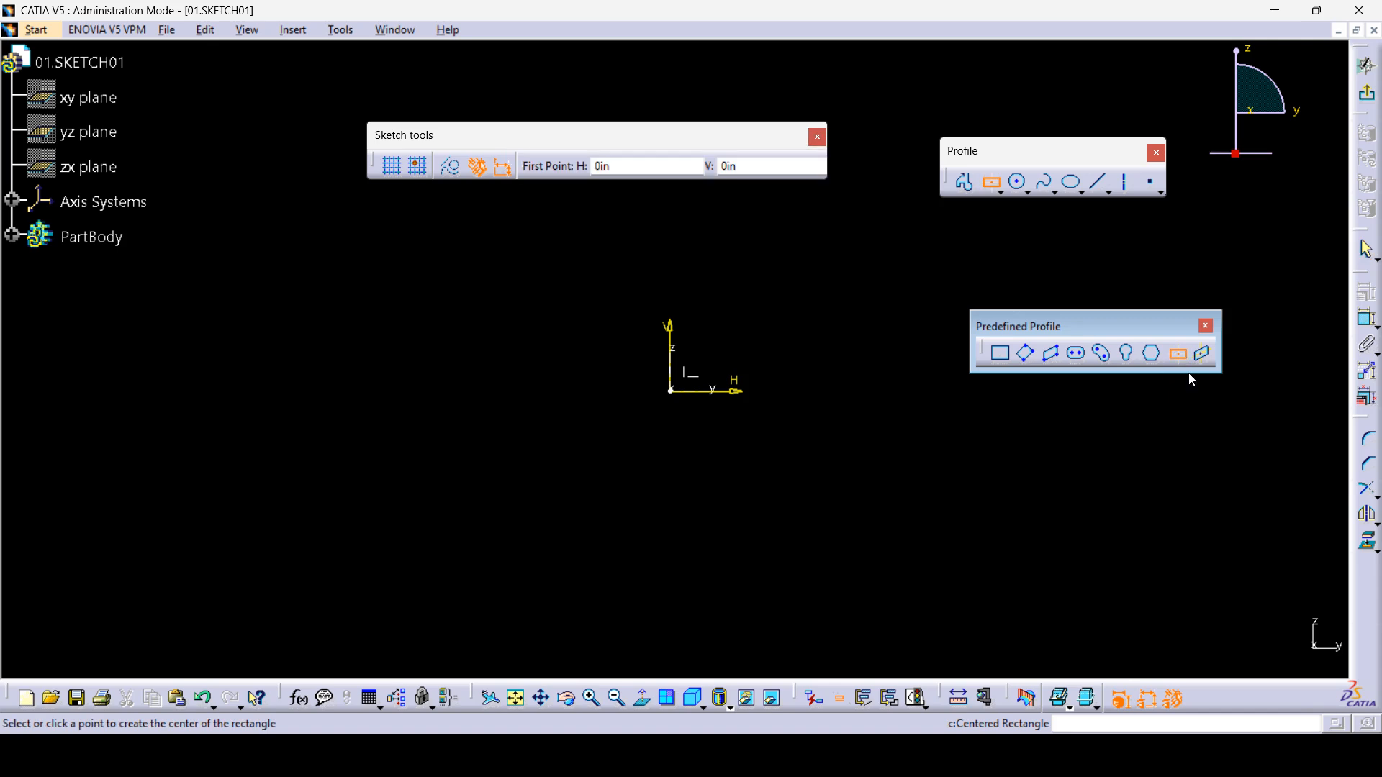
left_click(677, 393)
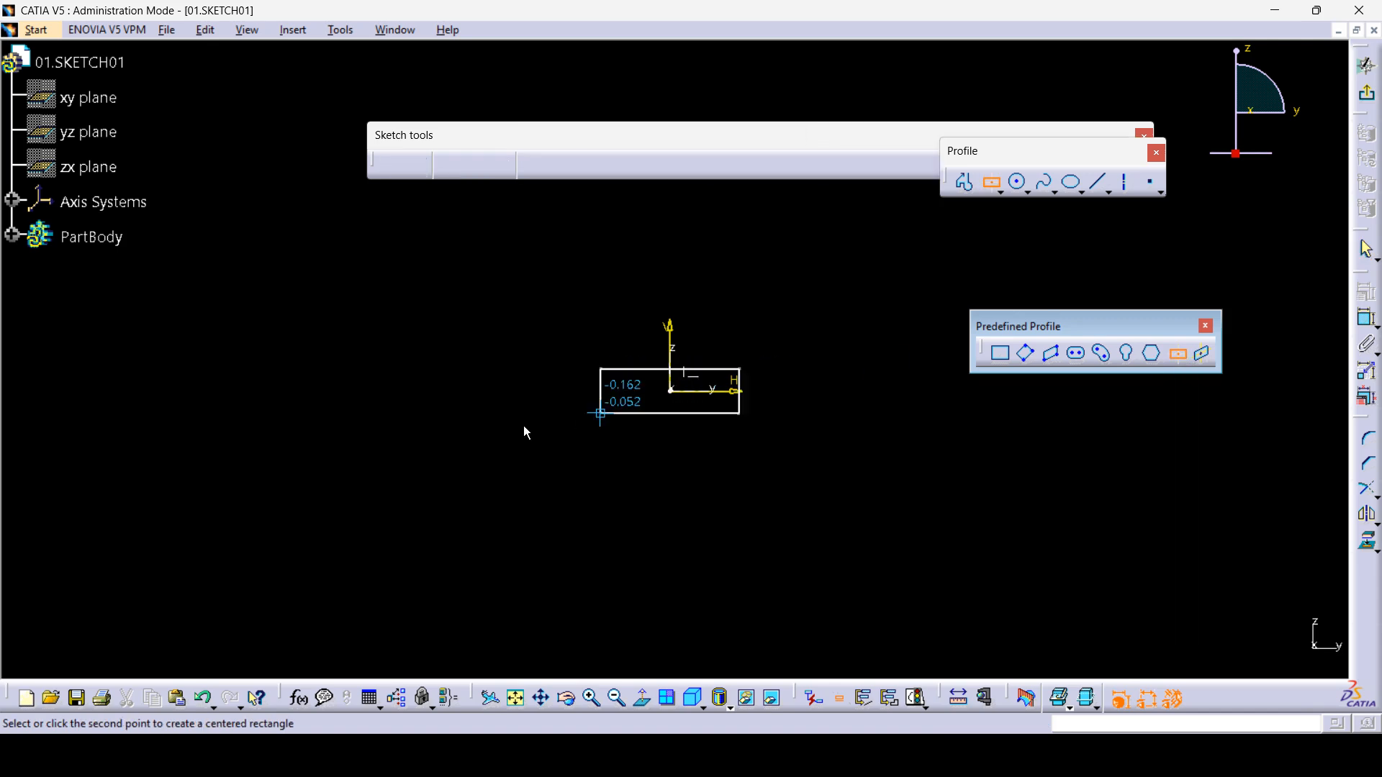
left_click(481, 511)
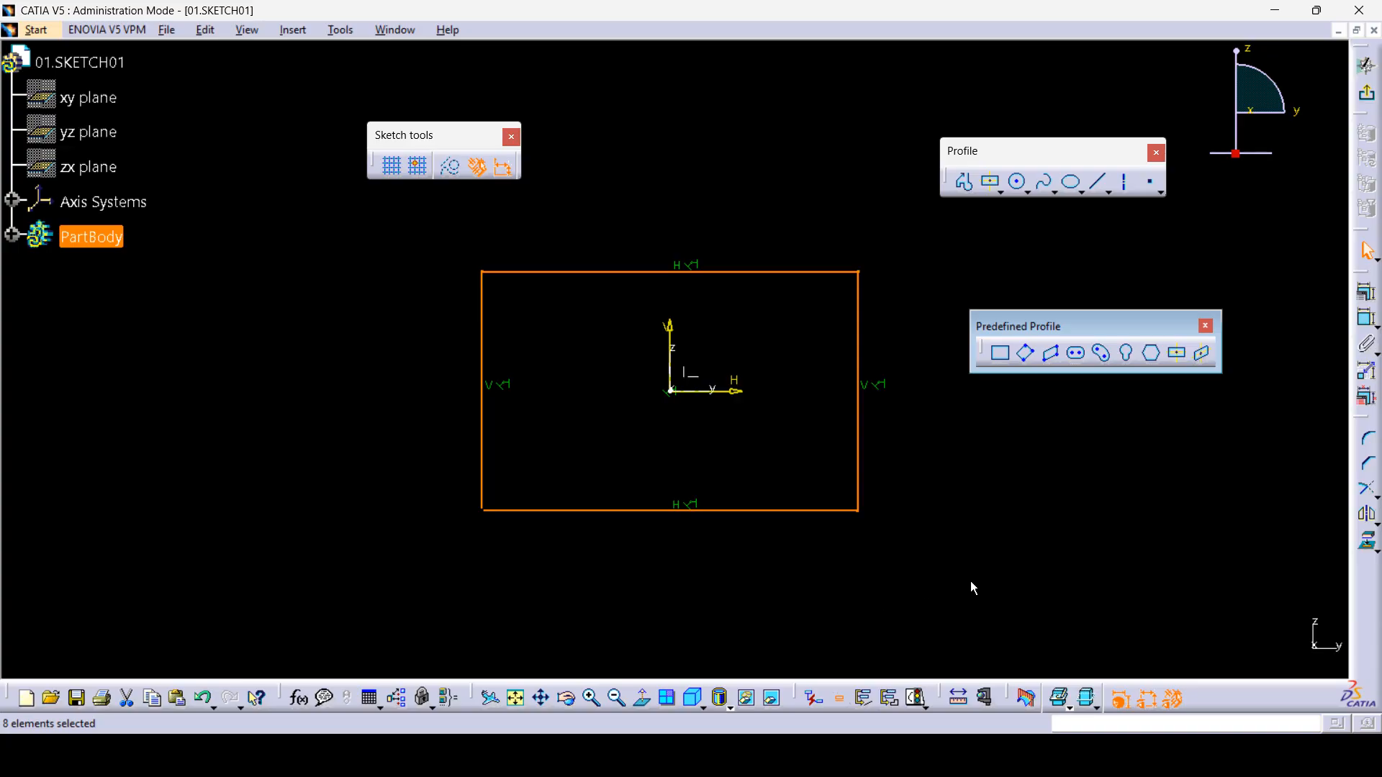
left_click(1048, 531)
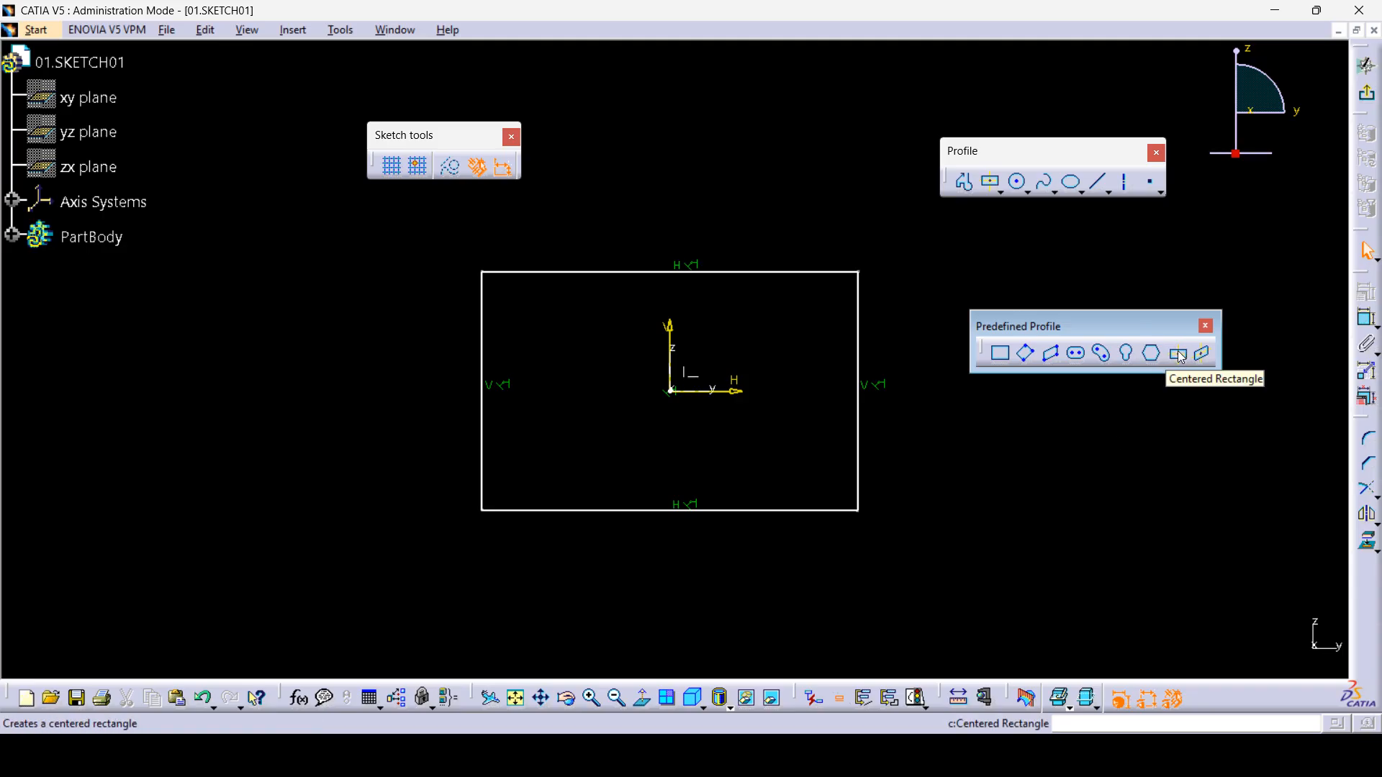
- Widen the centered rectangle by moving its upper right corner outward, and stretch it taller by its upper edge
left_click_drag(951, 564, 380, 238)
left_click(993, 454)
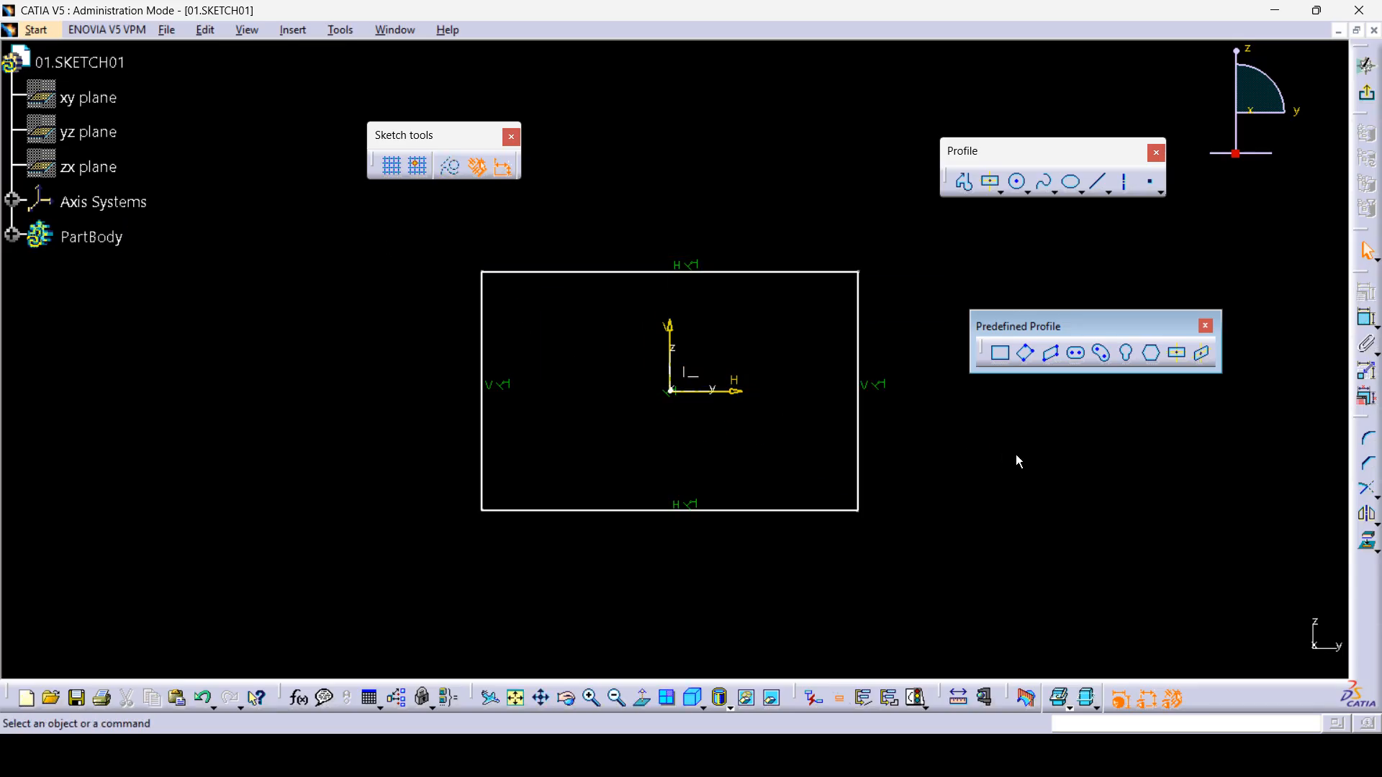
left_click_drag(858, 272, 932, 282)
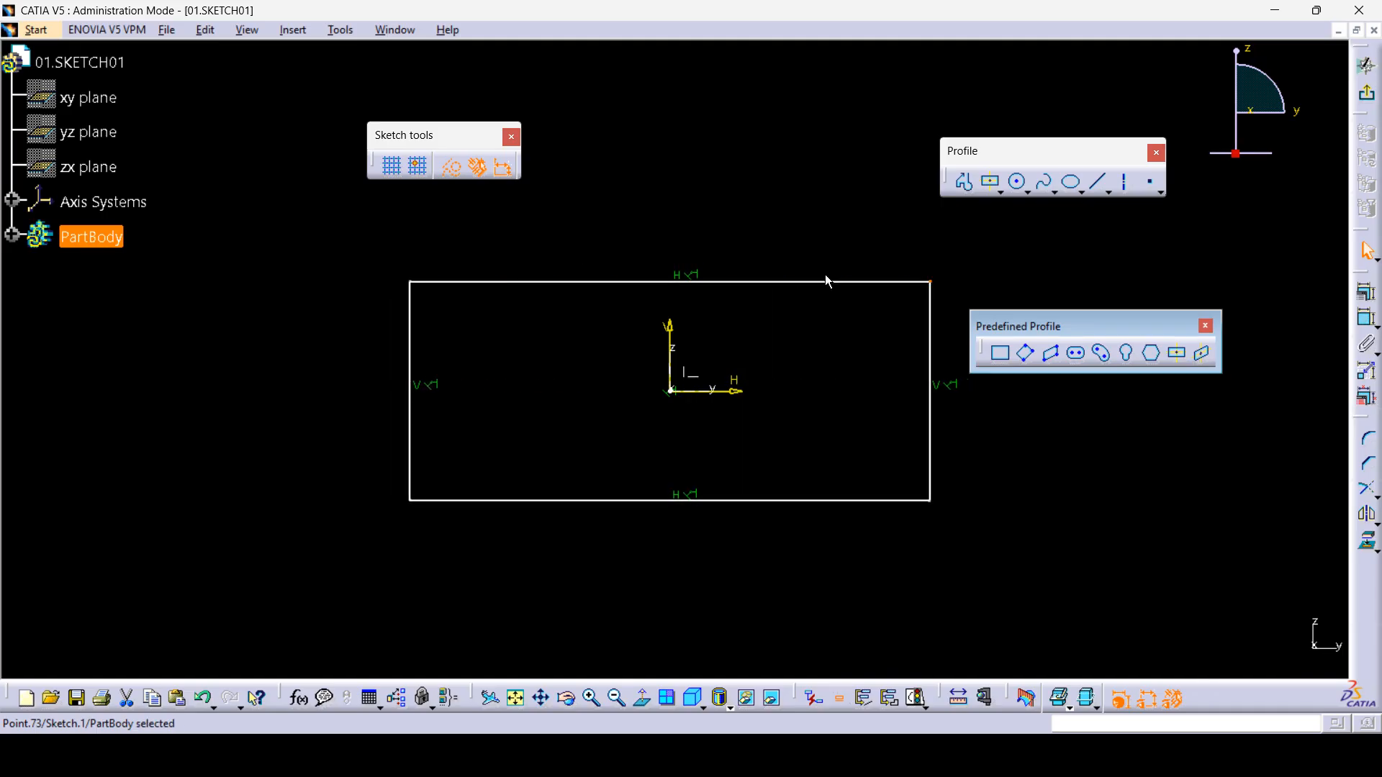
left_click_drag(827, 285, 745, 216)
- Delete the rectangle and sketch a centered parallelogram referenced to the H and V axes, with its corner at about H 0.34, V 0.24 in
mouse_move(1106, 613)
left_mouse_down()
mouse_move(453, 228)
mouse_move(279, 161)
left_mouse_up()
key("Delete")
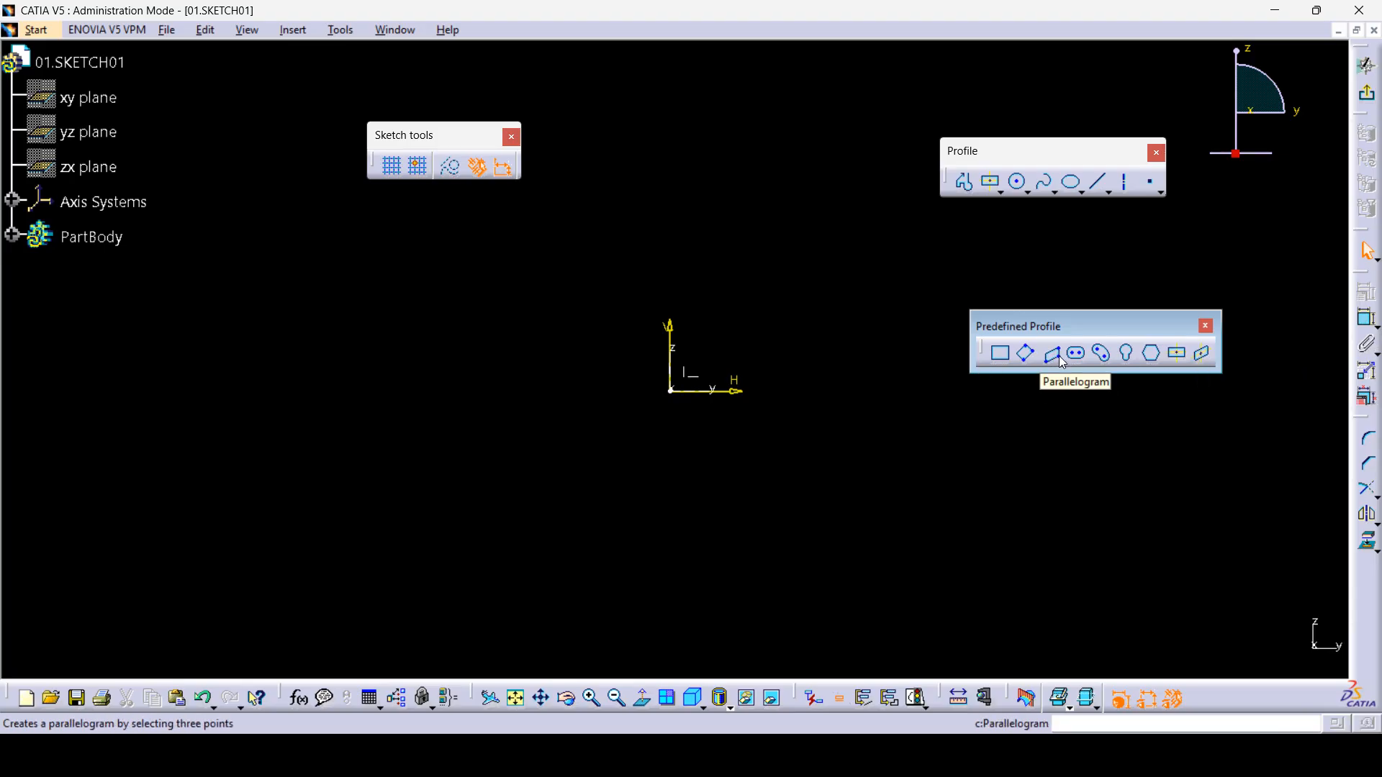
left_click(1202, 357)
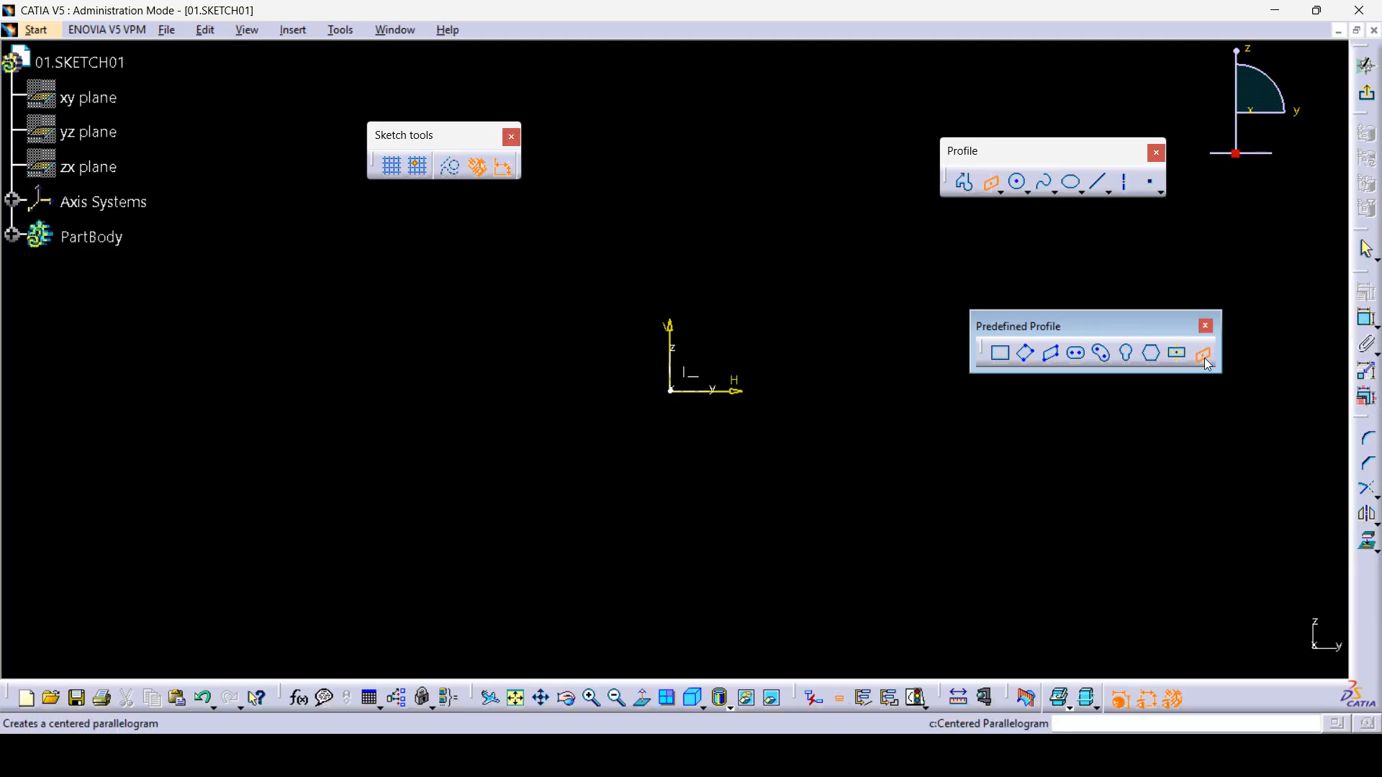
left_click(736, 392)
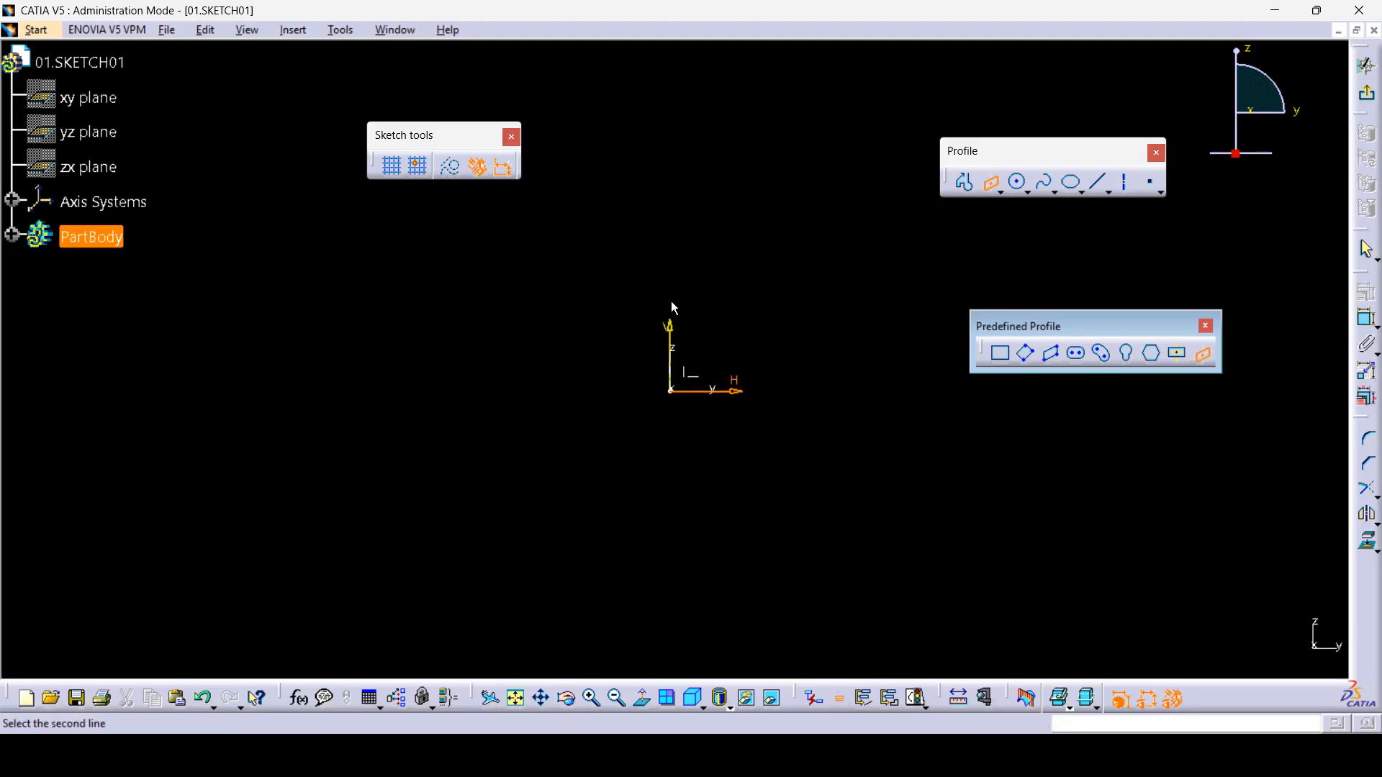
left_click(670, 330)
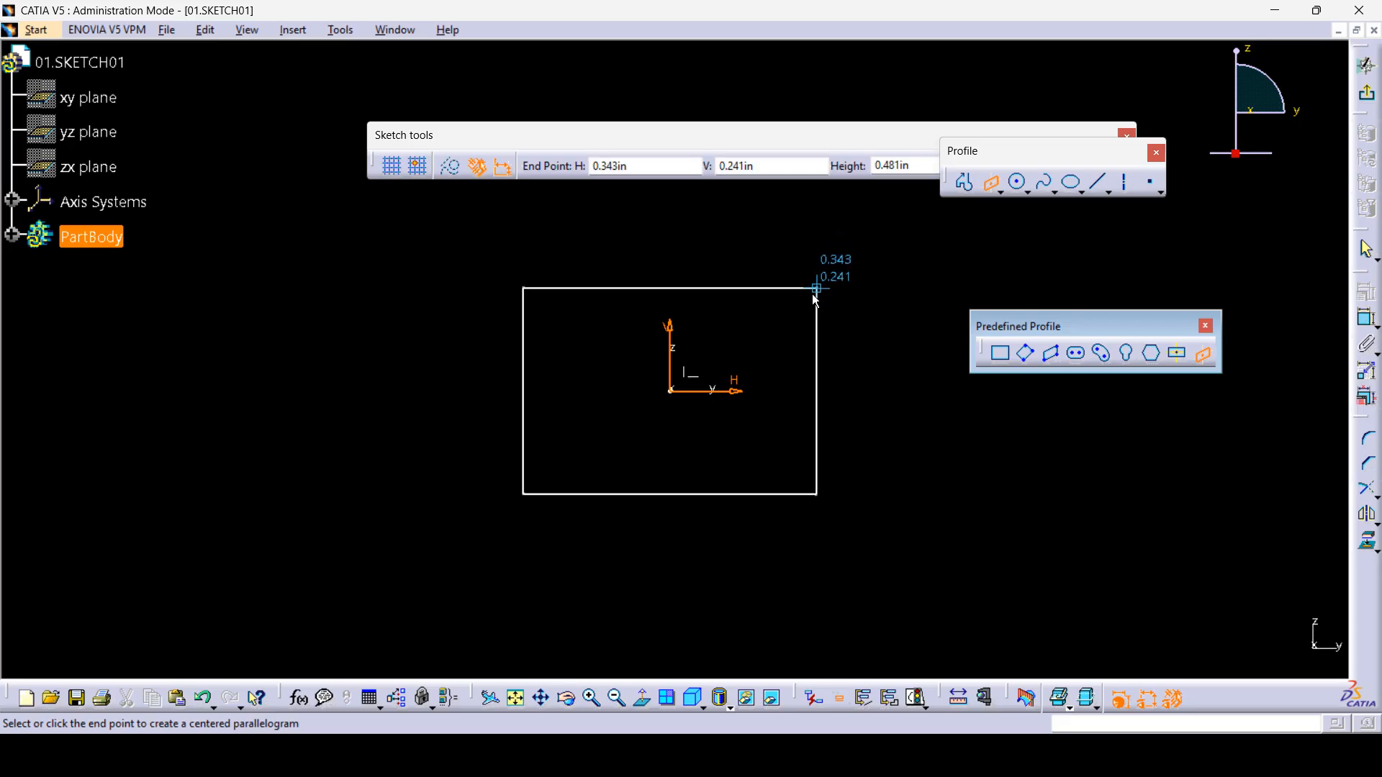
left_click(816, 288)
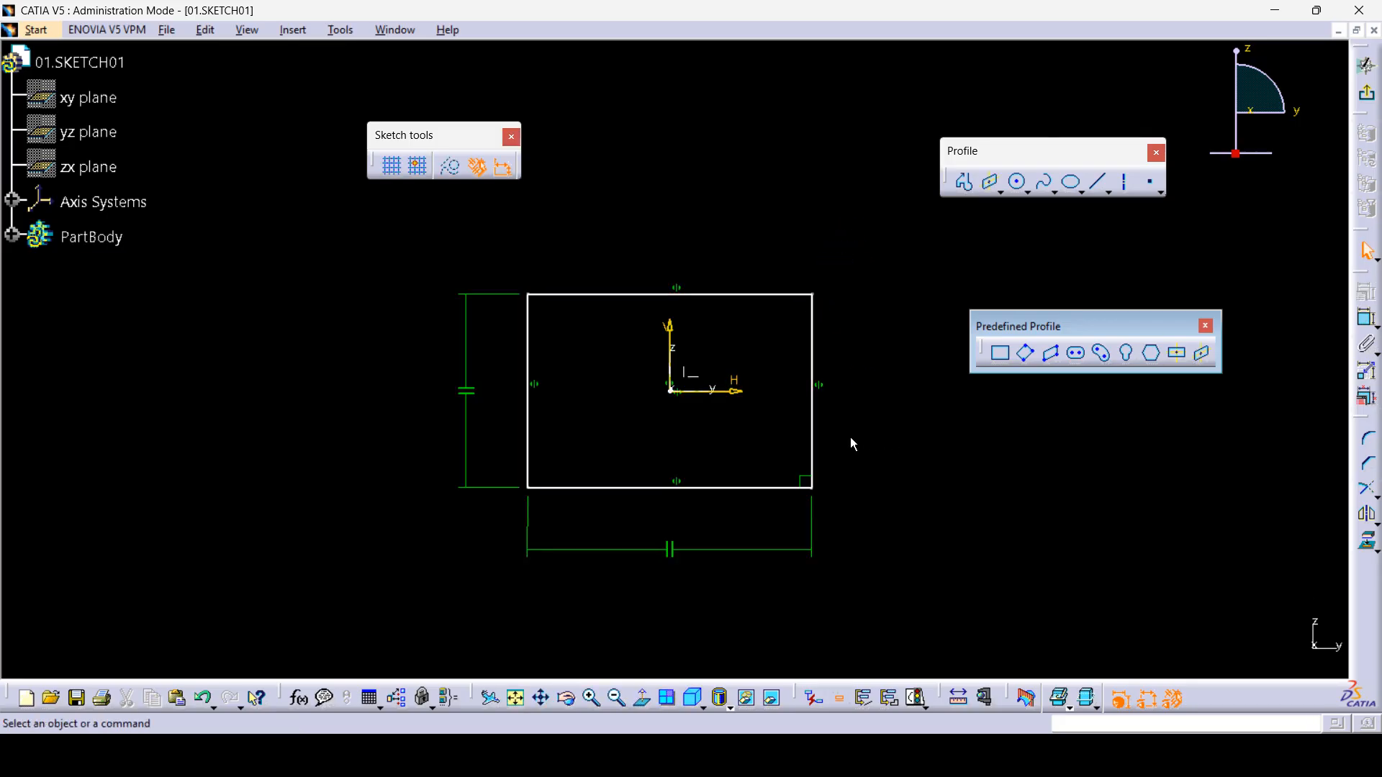
- Delete the parallelogram and sketch two perpendicular lines from the origin, one to about H 0.52, V 0.35 in and one up to the left
left_click_drag(922, 549, 473, 274)
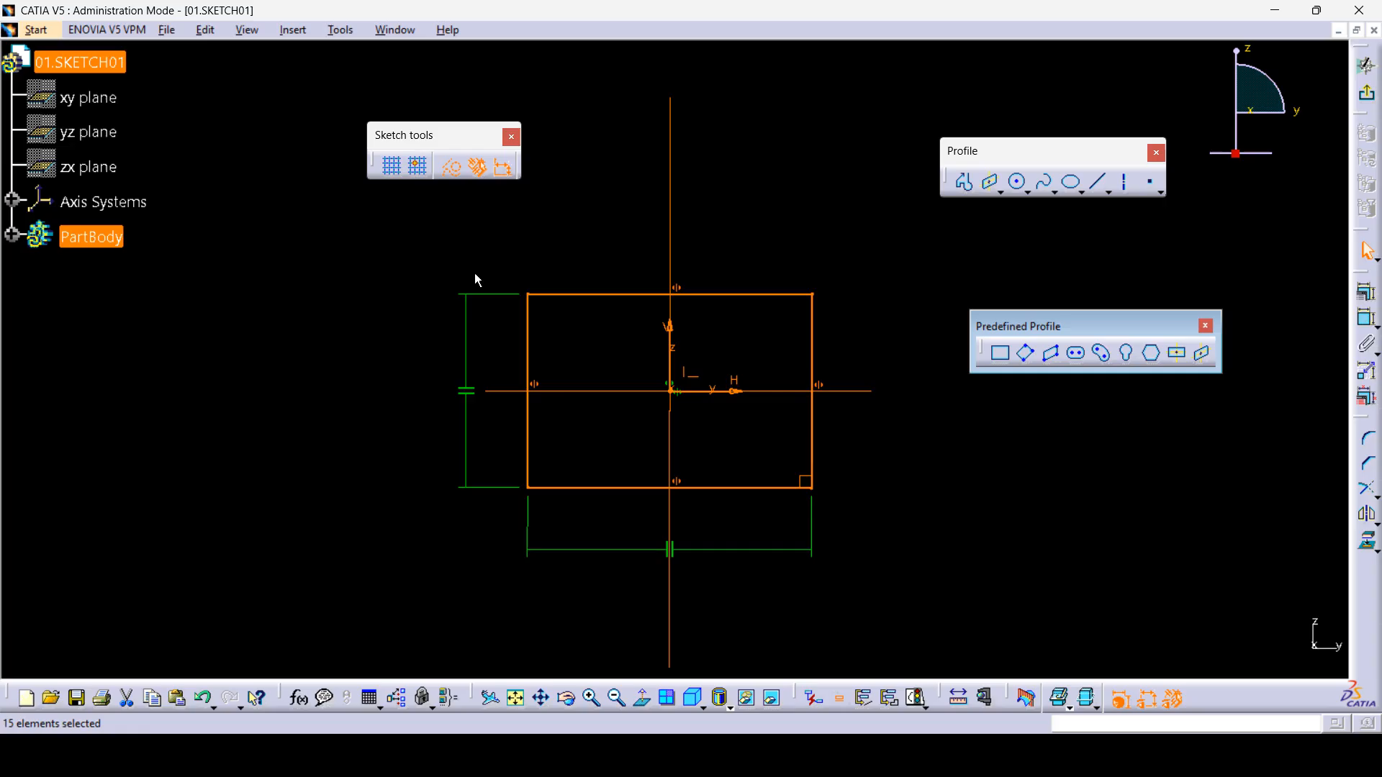
key("Delete")
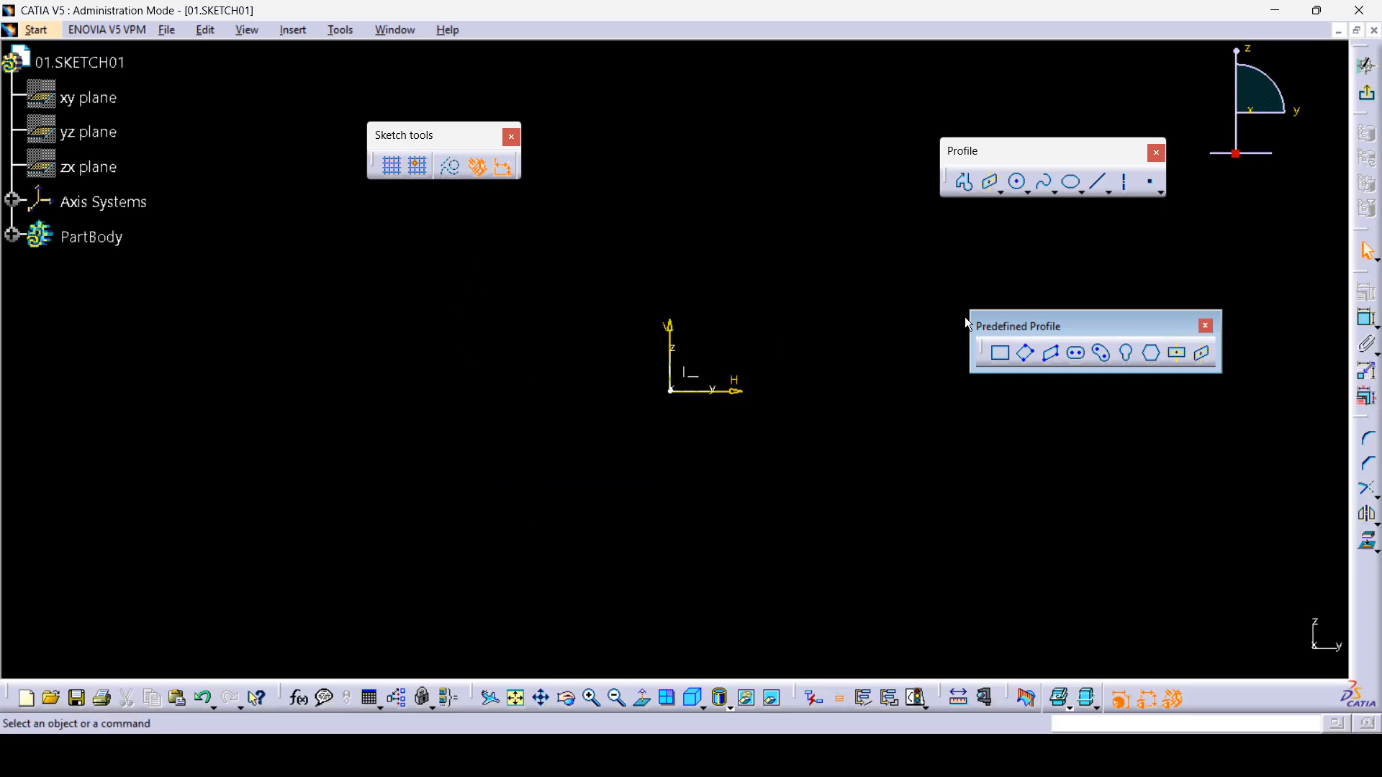
left_click(1098, 181)
left_click(672, 391)
left_click(892, 241)
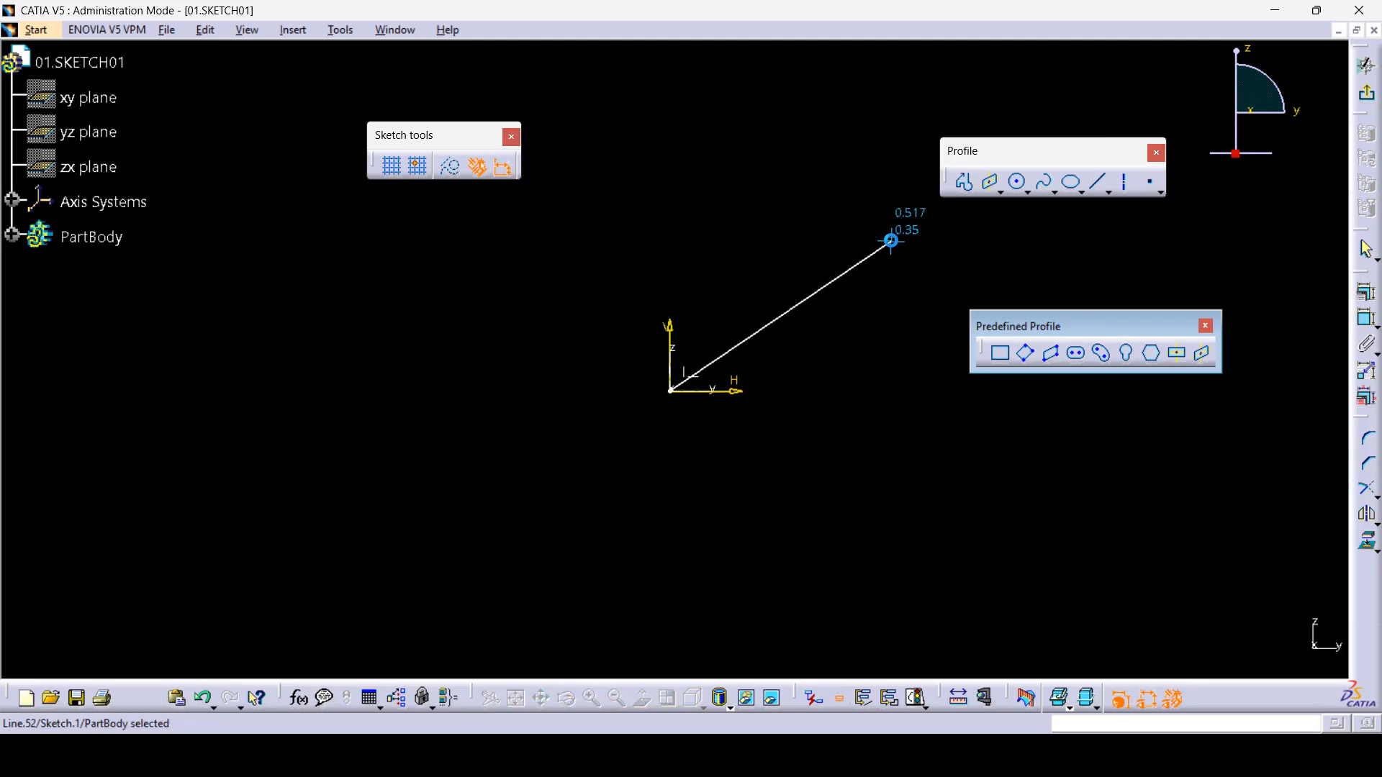
left_click(1097, 181)
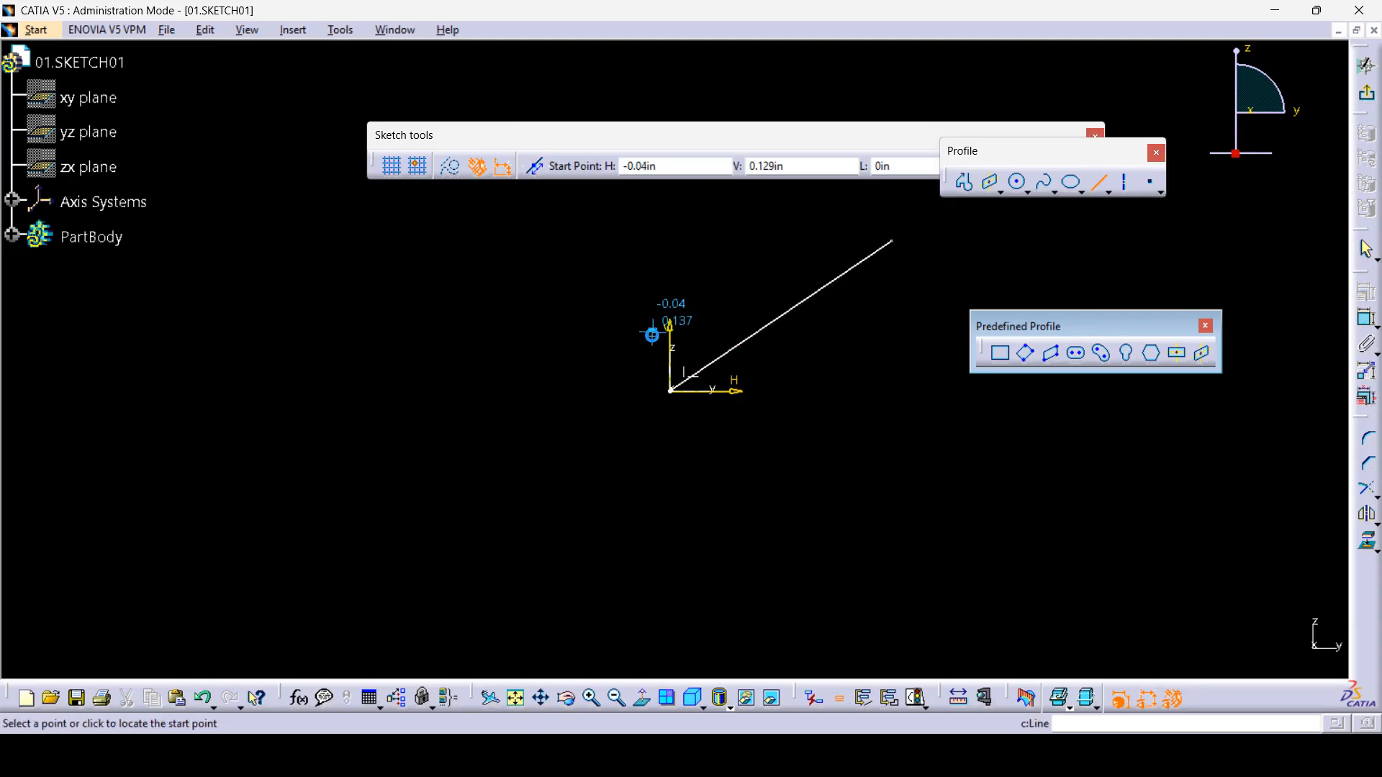
left_click(672, 391)
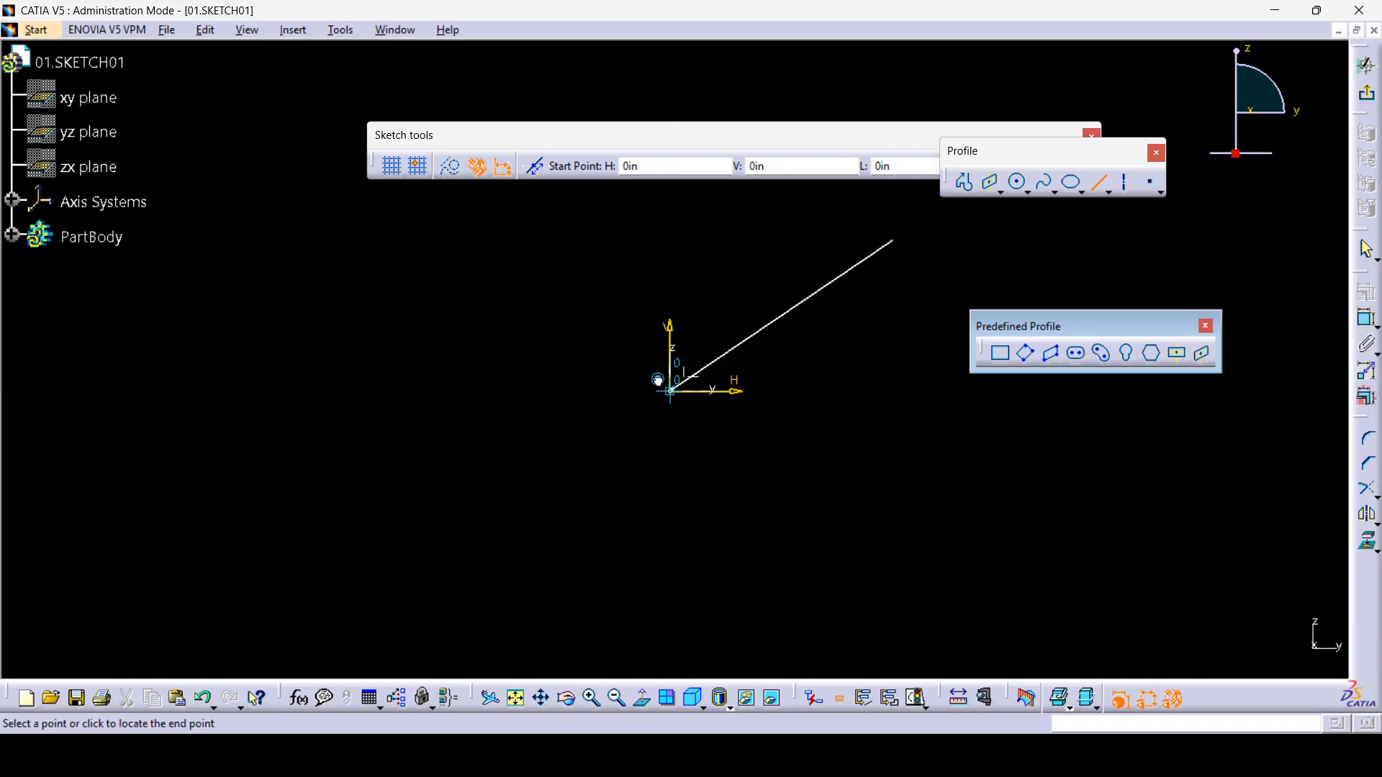
left_click(561, 229)
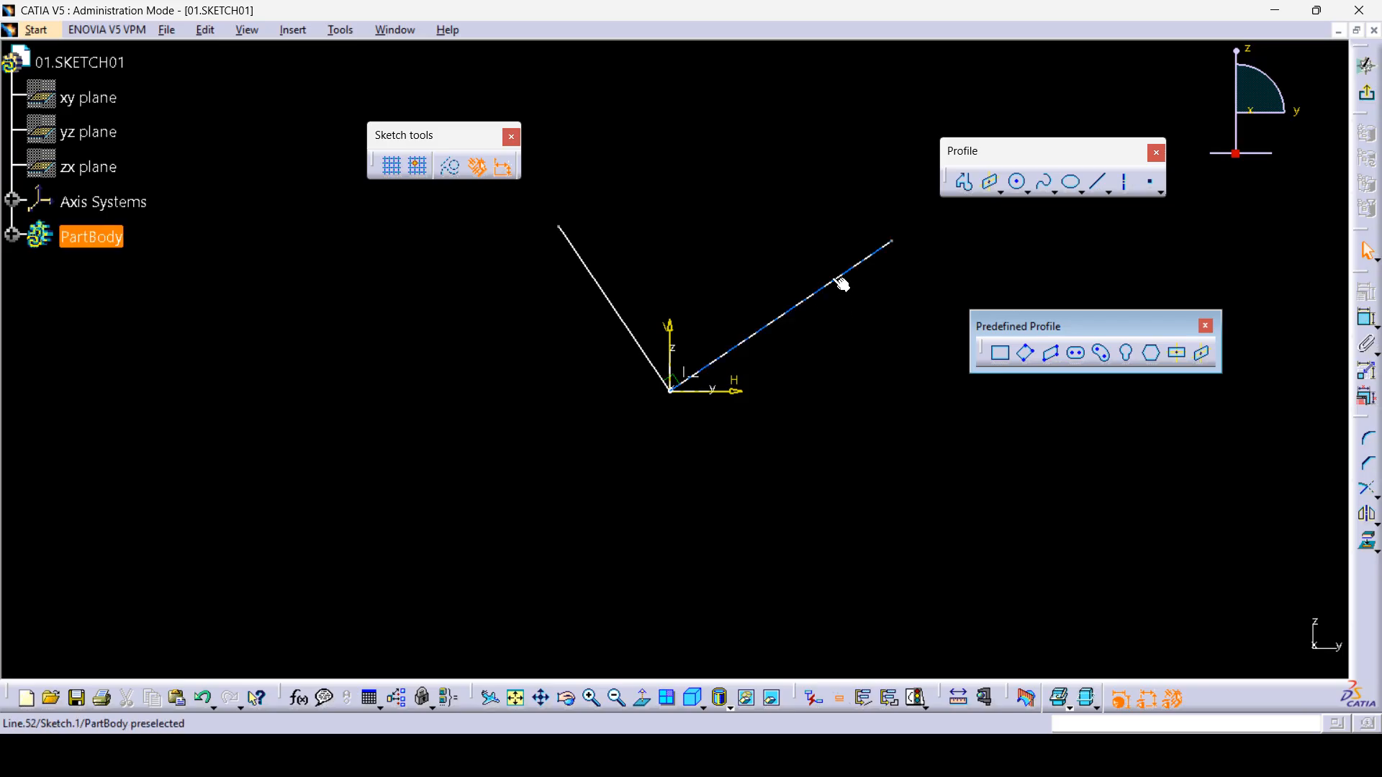
- Sketch a centered parallelogram referenced to the two inclined lines, with its upper corner at about H 0.01, V 0.33 in
left_click(1204, 355)
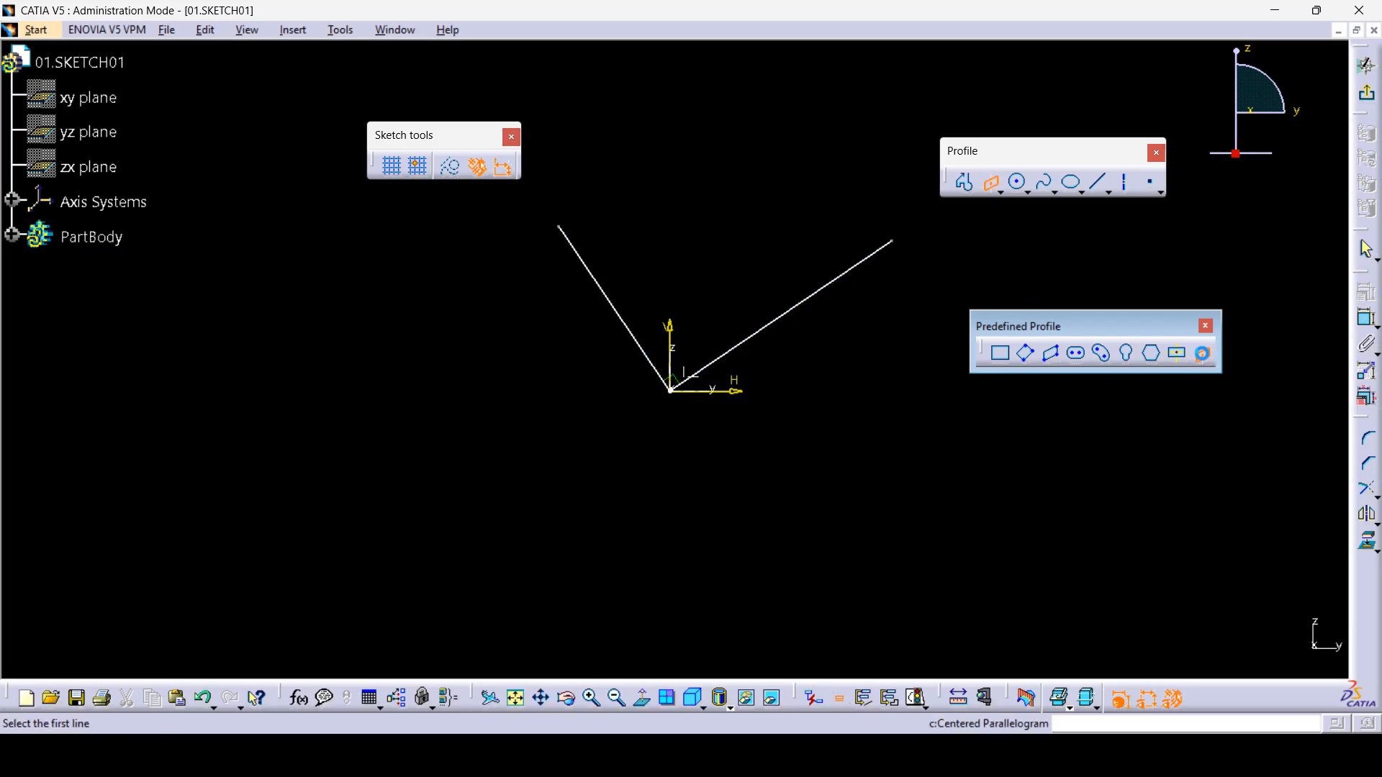
left_click(798, 314)
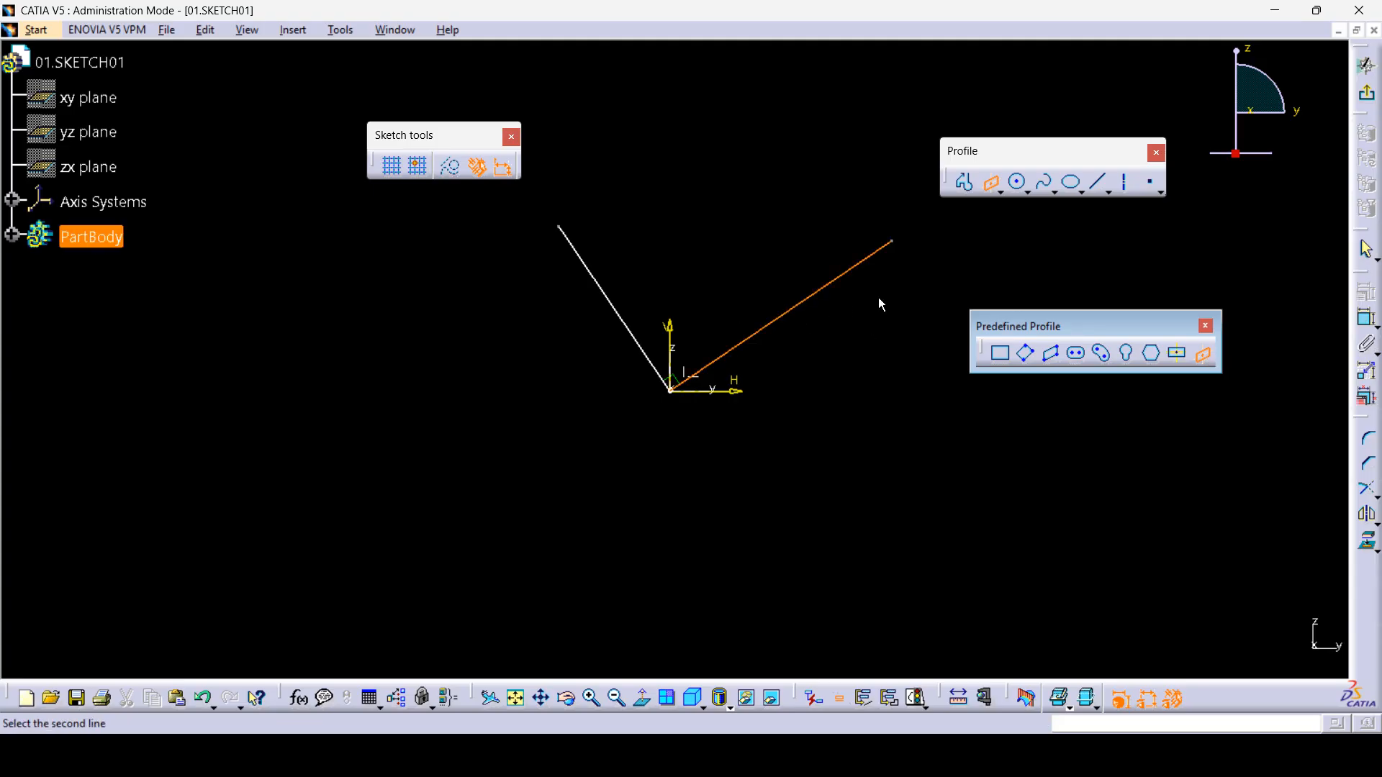
left_click(608, 298)
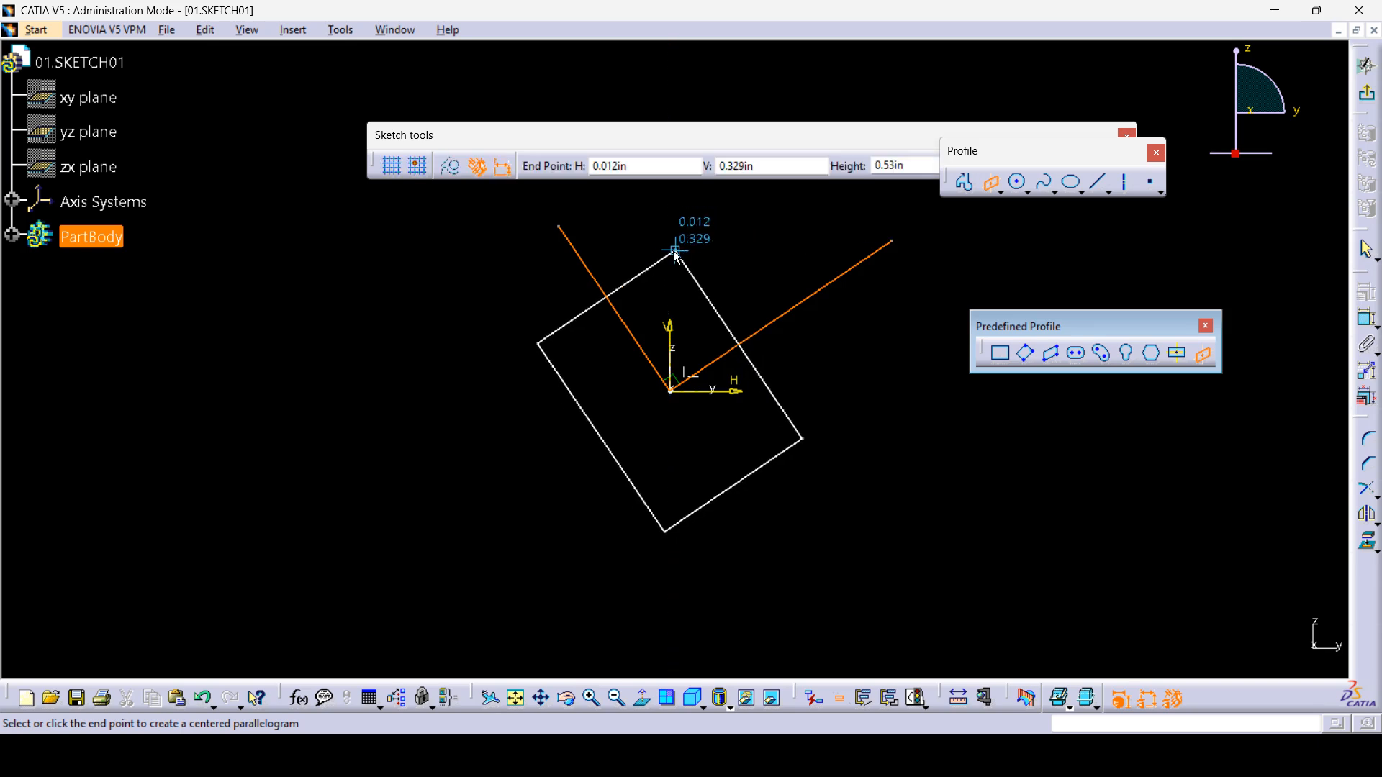
left_click(676, 253)
mouse_move(692, 269)
left_mouse_down()
mouse_move(718, 250)
mouse_move(685, 272)
mouse_move(712, 250)
mouse_move(682, 269)
mouse_move(678, 247)
left_mouse_up()
left_click(634, 333)
left_click(854, 395)
- Convert the two inclined reference lines to construction elements and switch construction mode back off
left_click(625, 342)
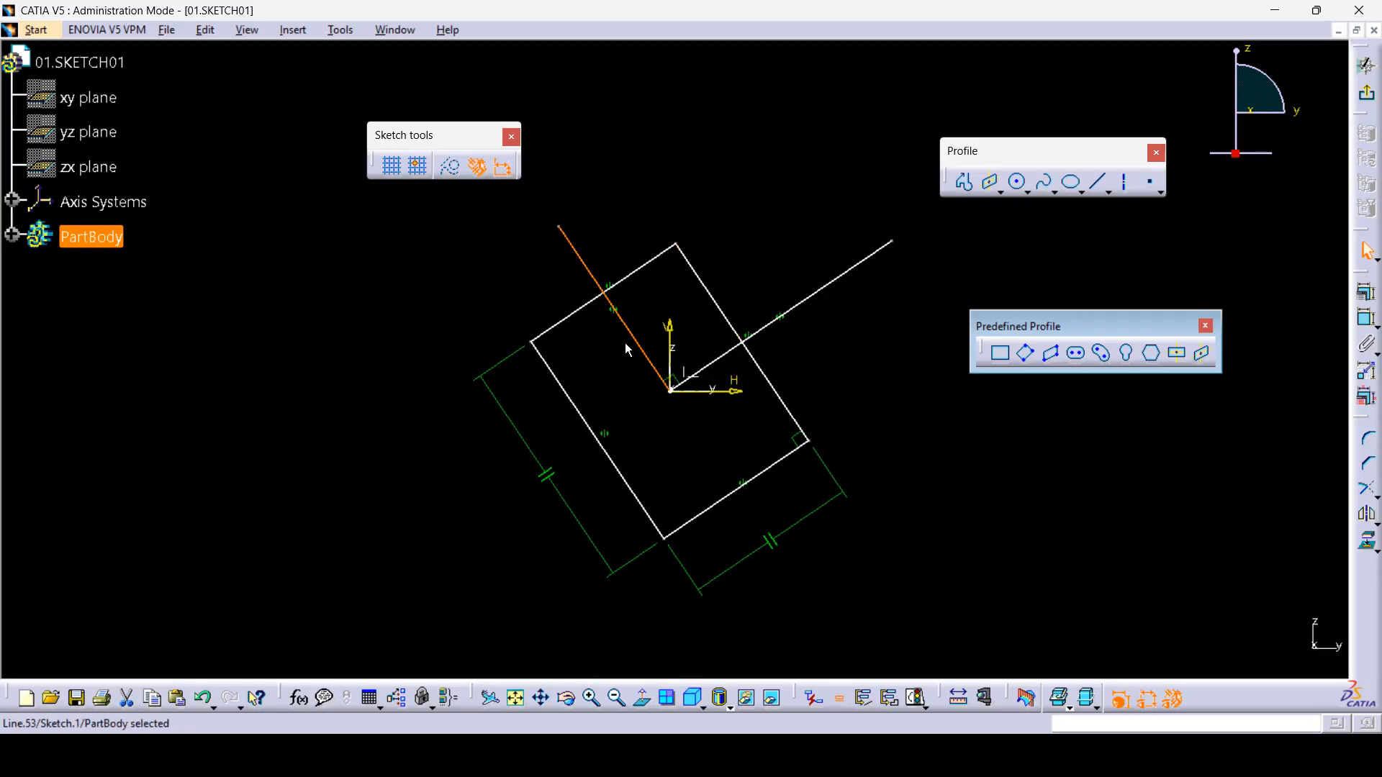
left_click(829, 288, "ctrl")
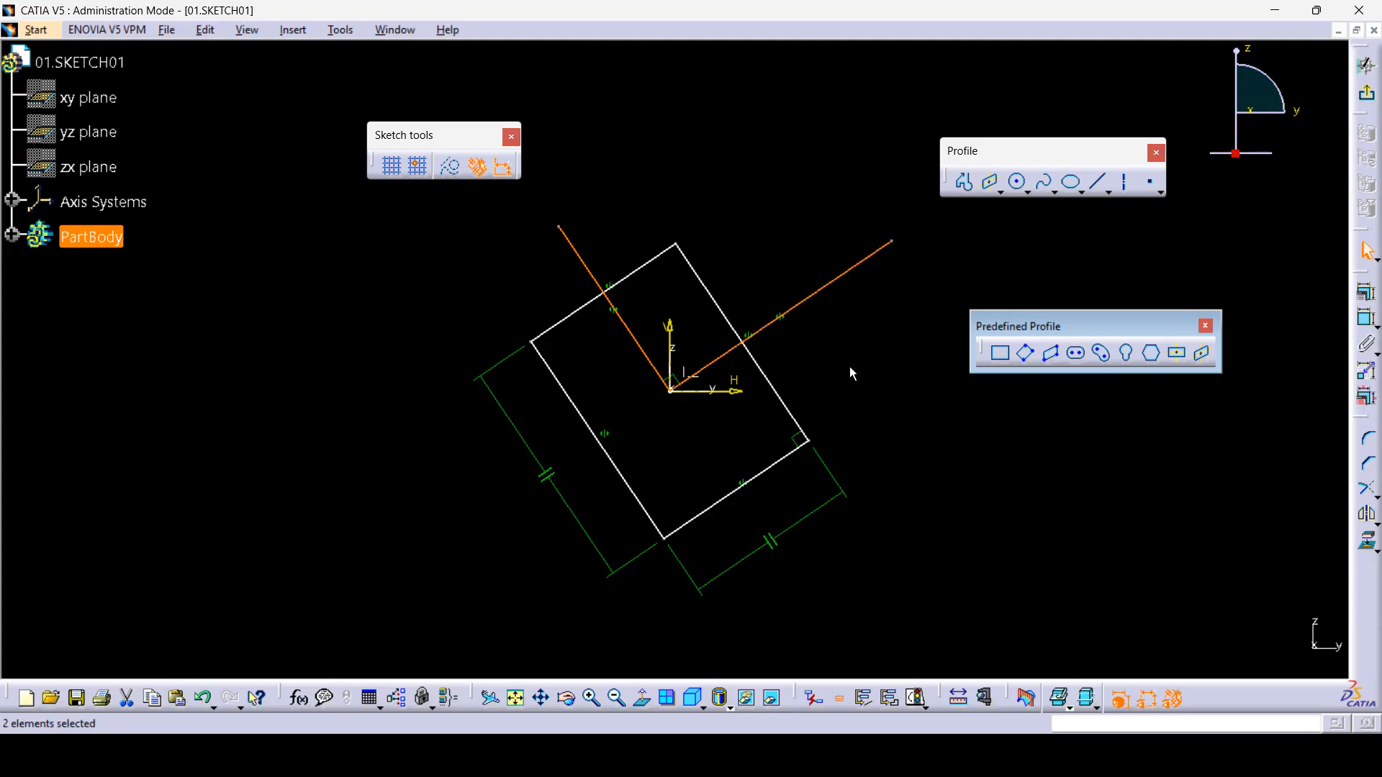
left_click(458, 176)
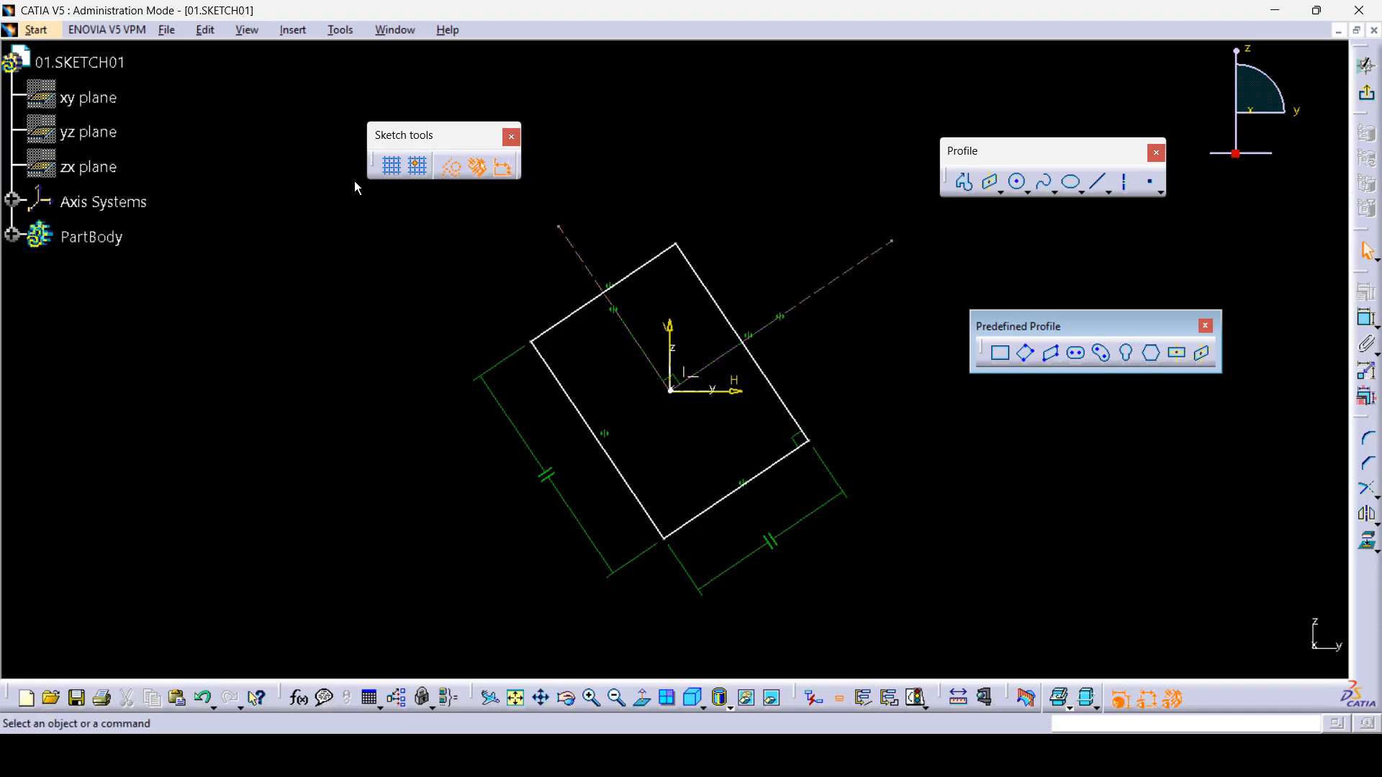
left_click(455, 167)
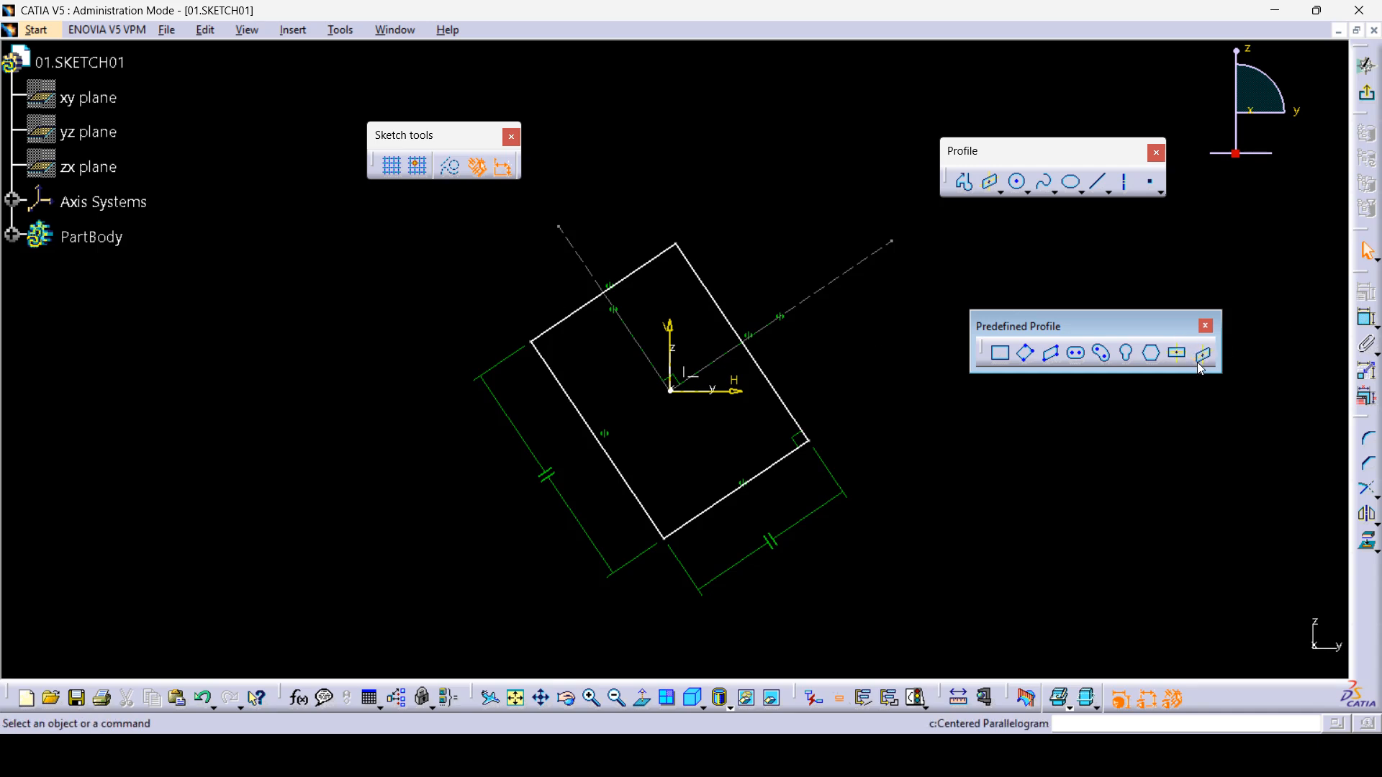
- Delete the parallelogram and its reference lines, switch to the slideshow, and advance to the next Profile Tools slide
left_click_drag(951, 596, 368, 187)
key("Delete")
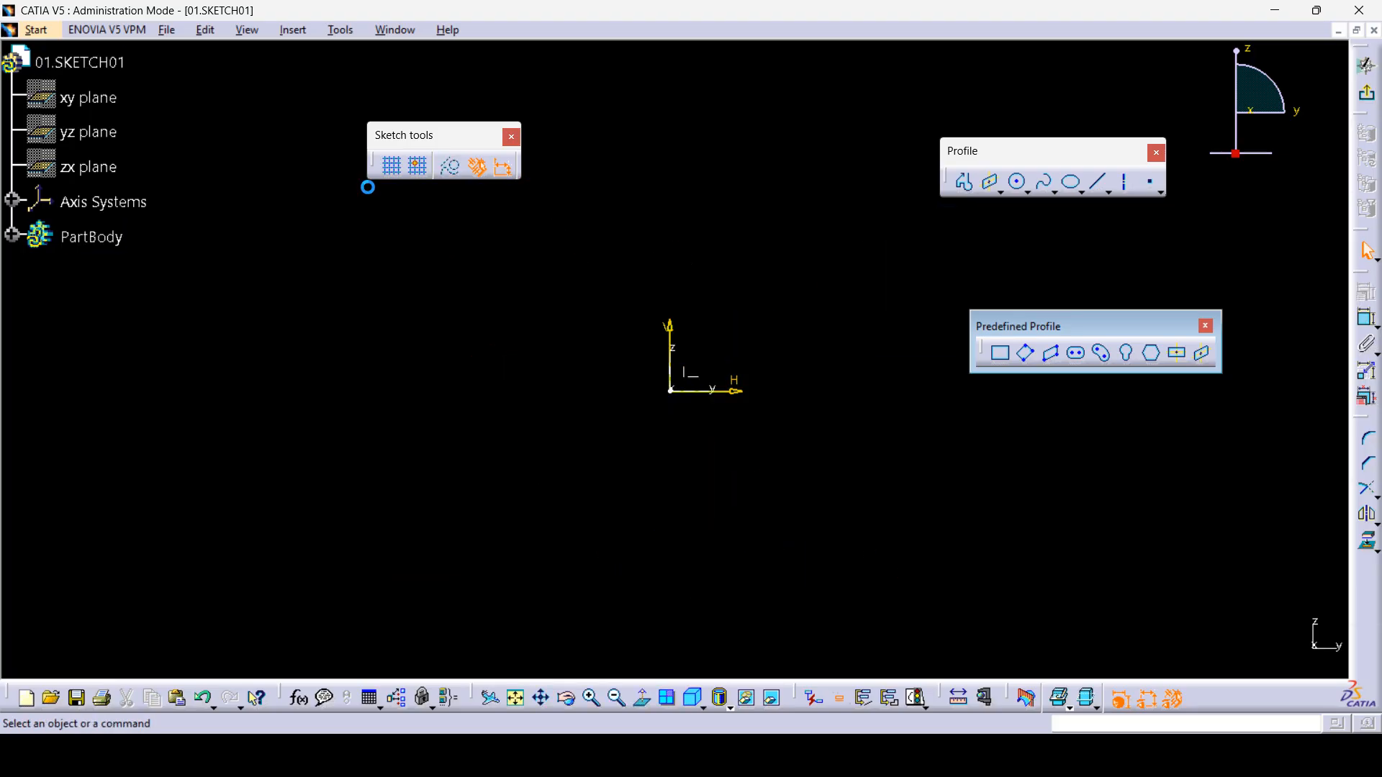
key("alt+Tab")
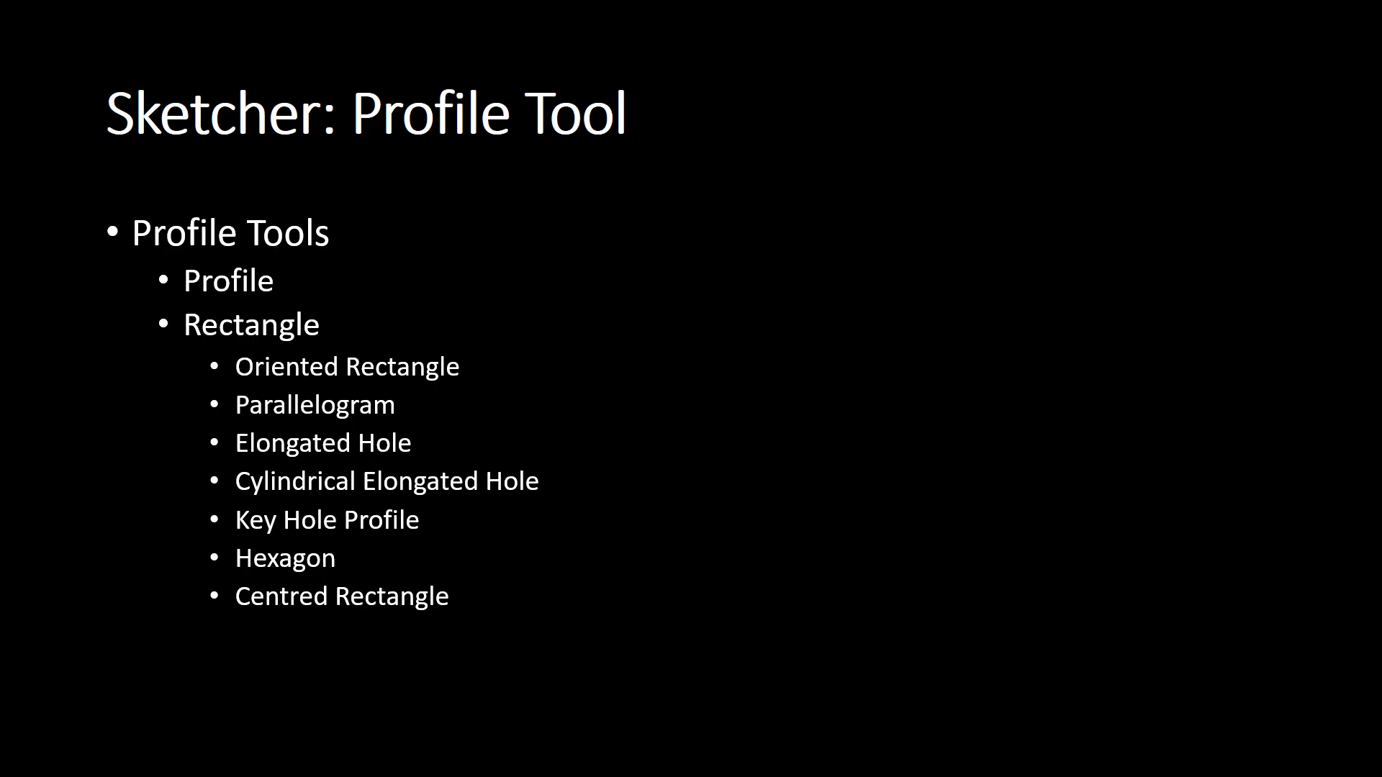
left_click(884, 408)
left_click(880, 409)
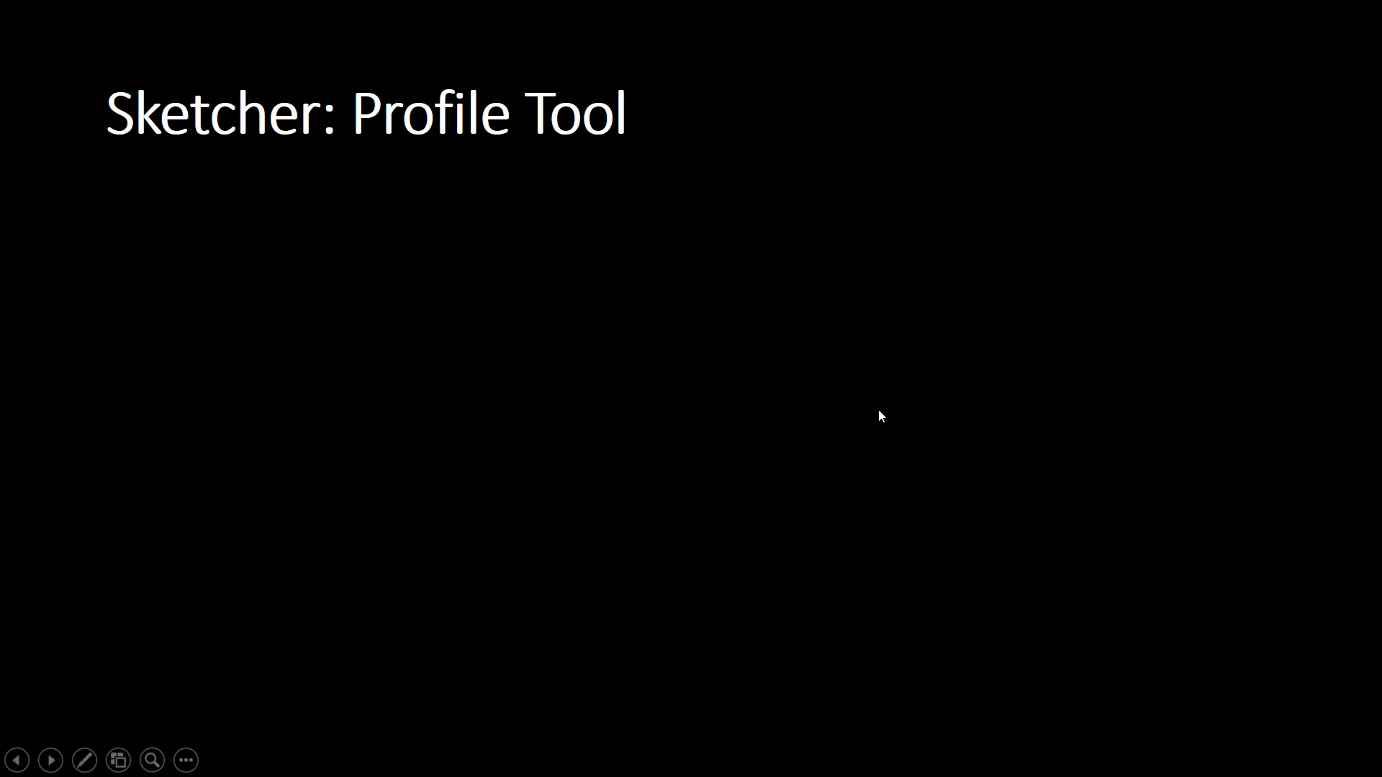
left_click(875, 416)
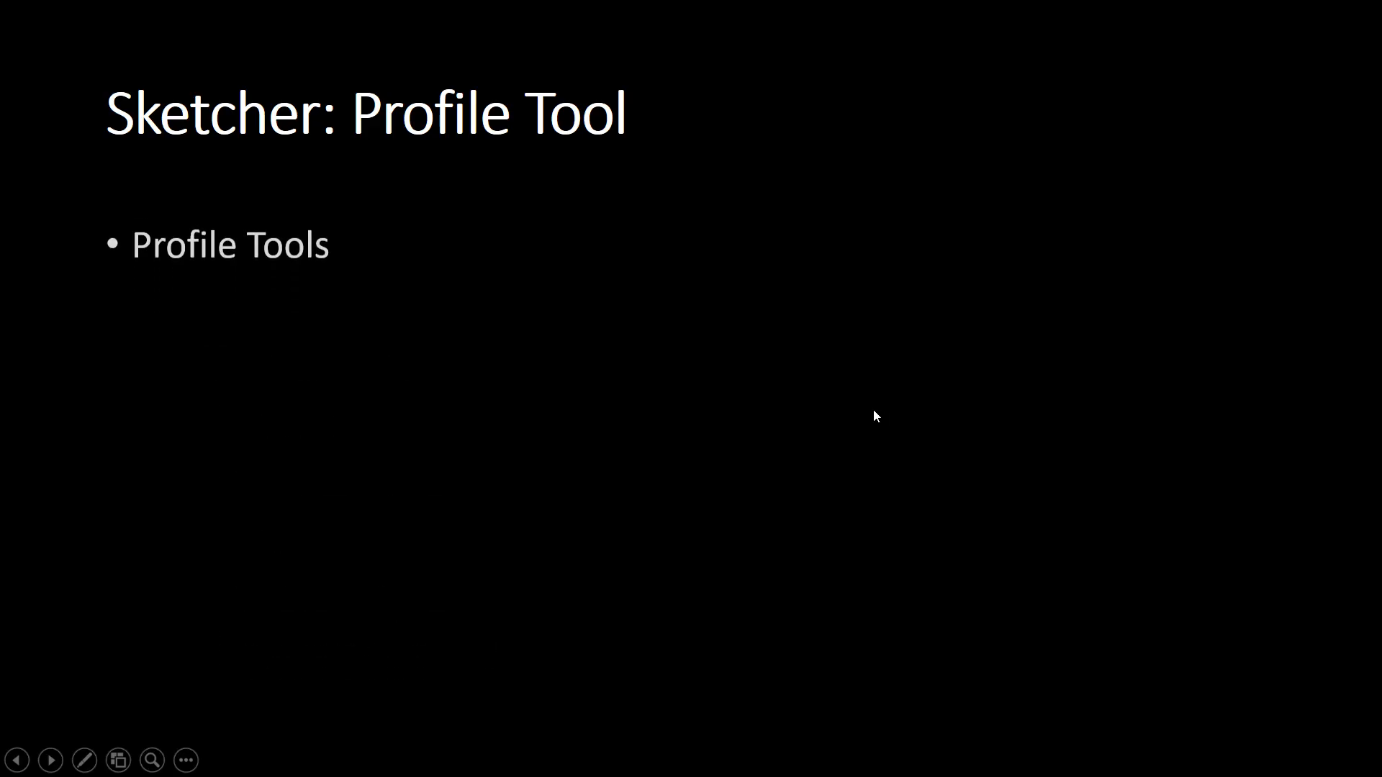
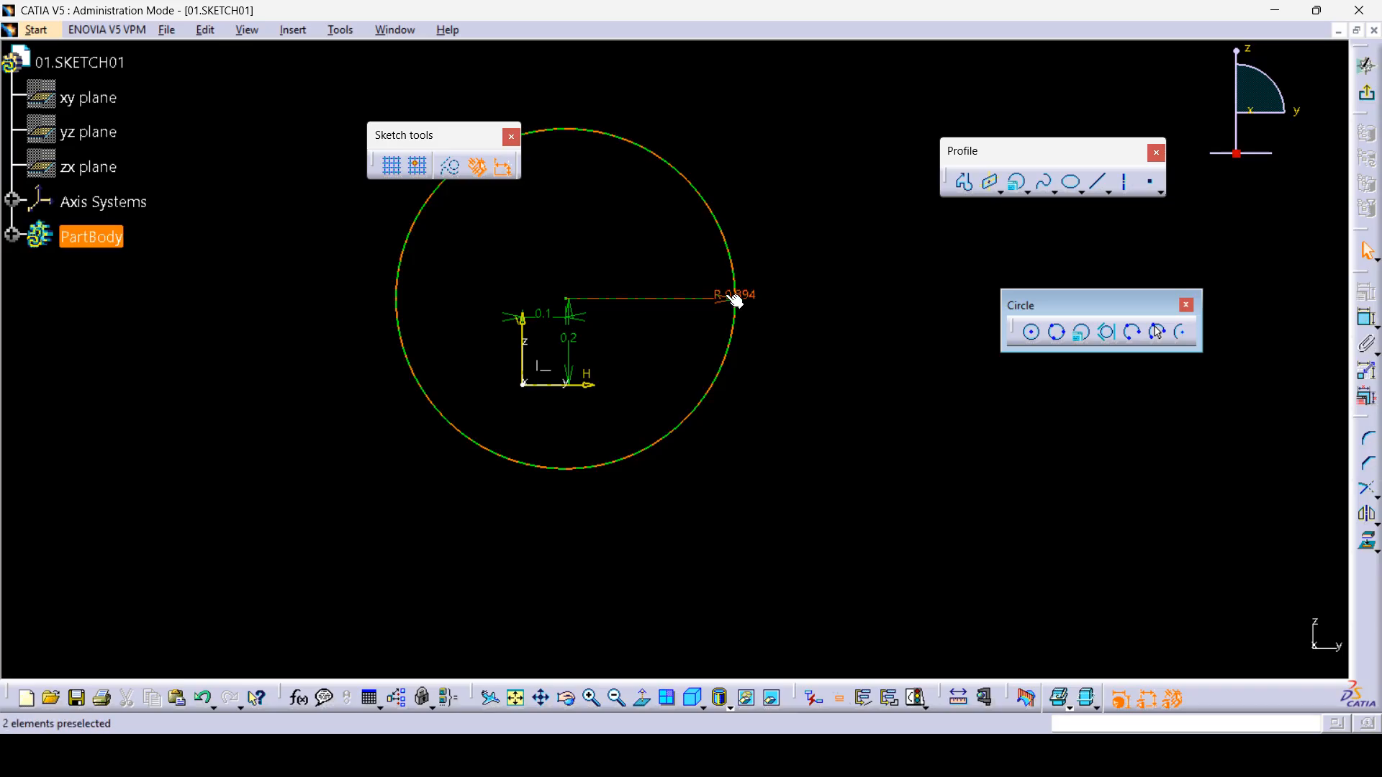
- Move the circle's radius dimension to its upper right, and review the center and radius fields in the Circle Definition dialog before cancelling it
left_click_drag(731, 299, 740, 187)
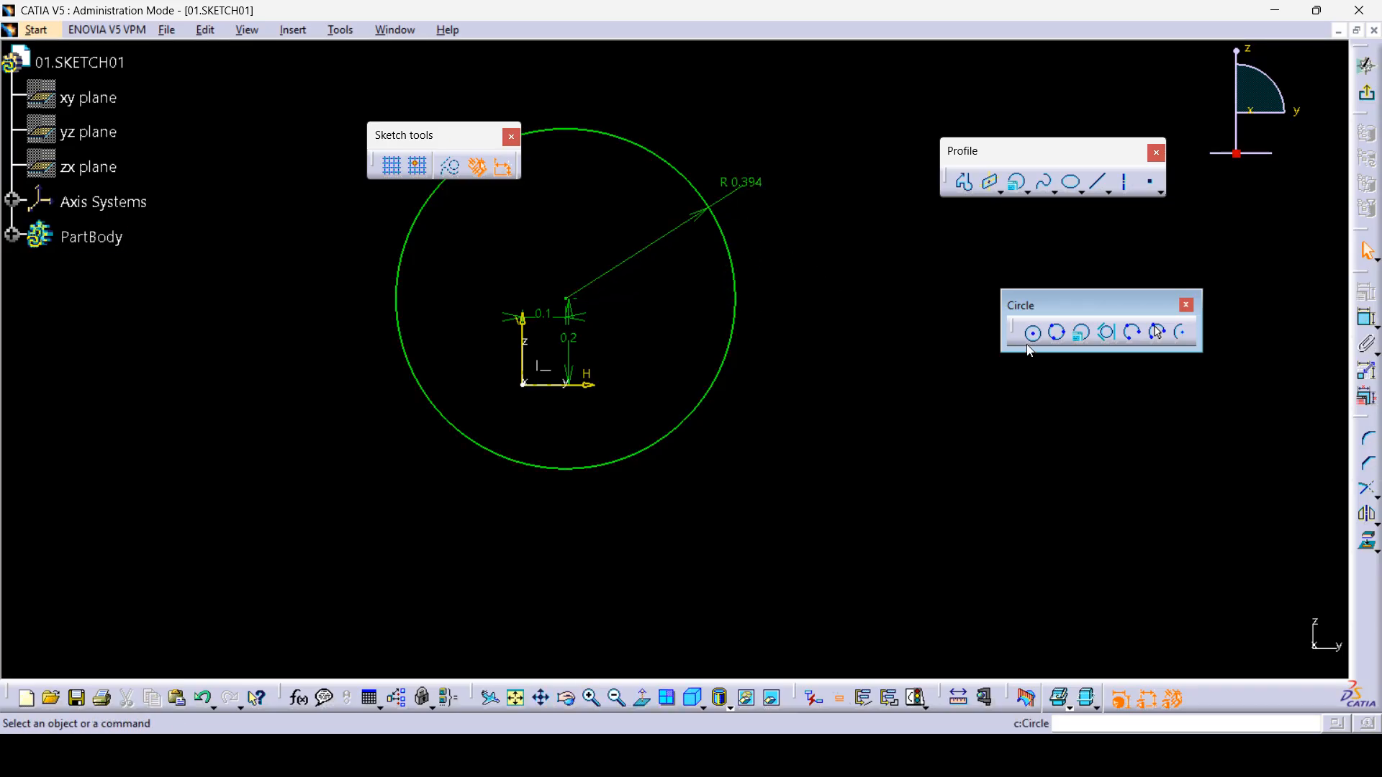
left_click(1083, 334)
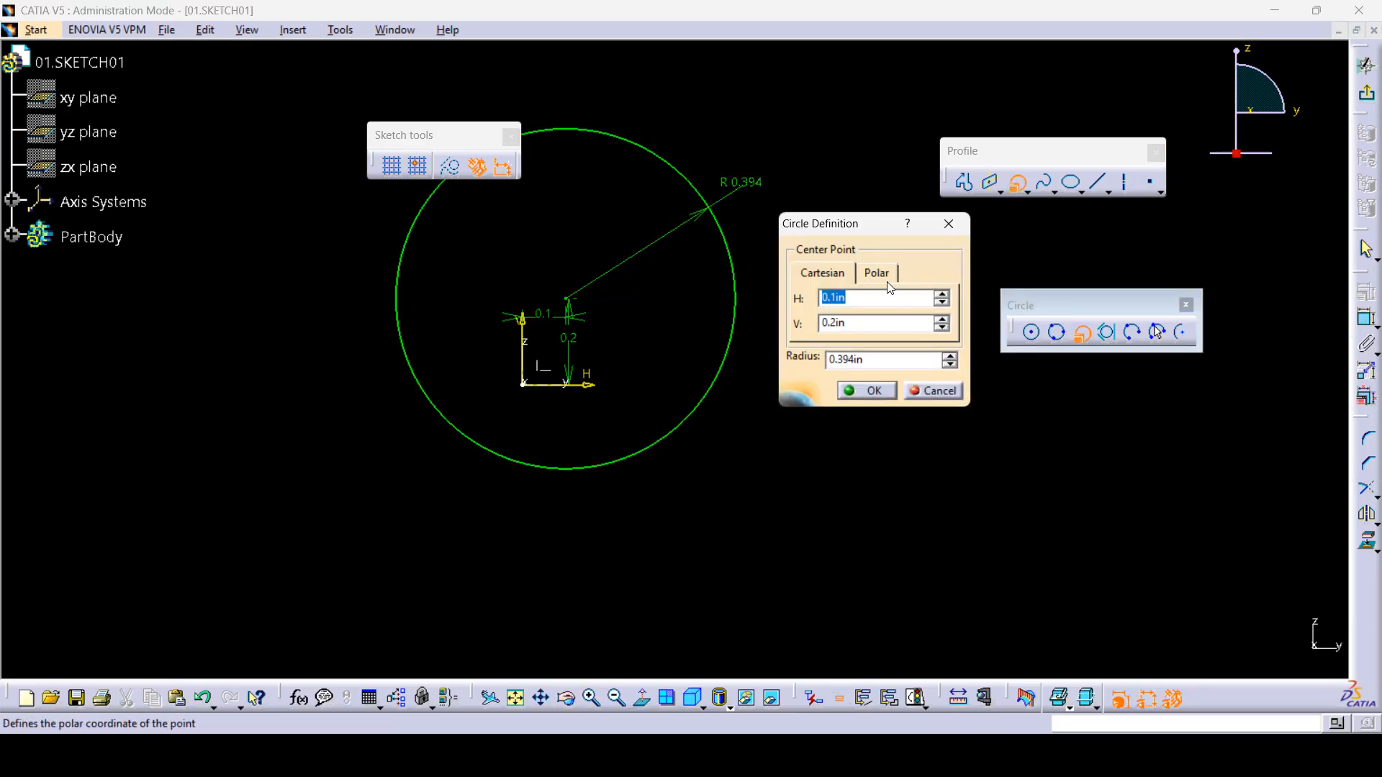
left_click(879, 361)
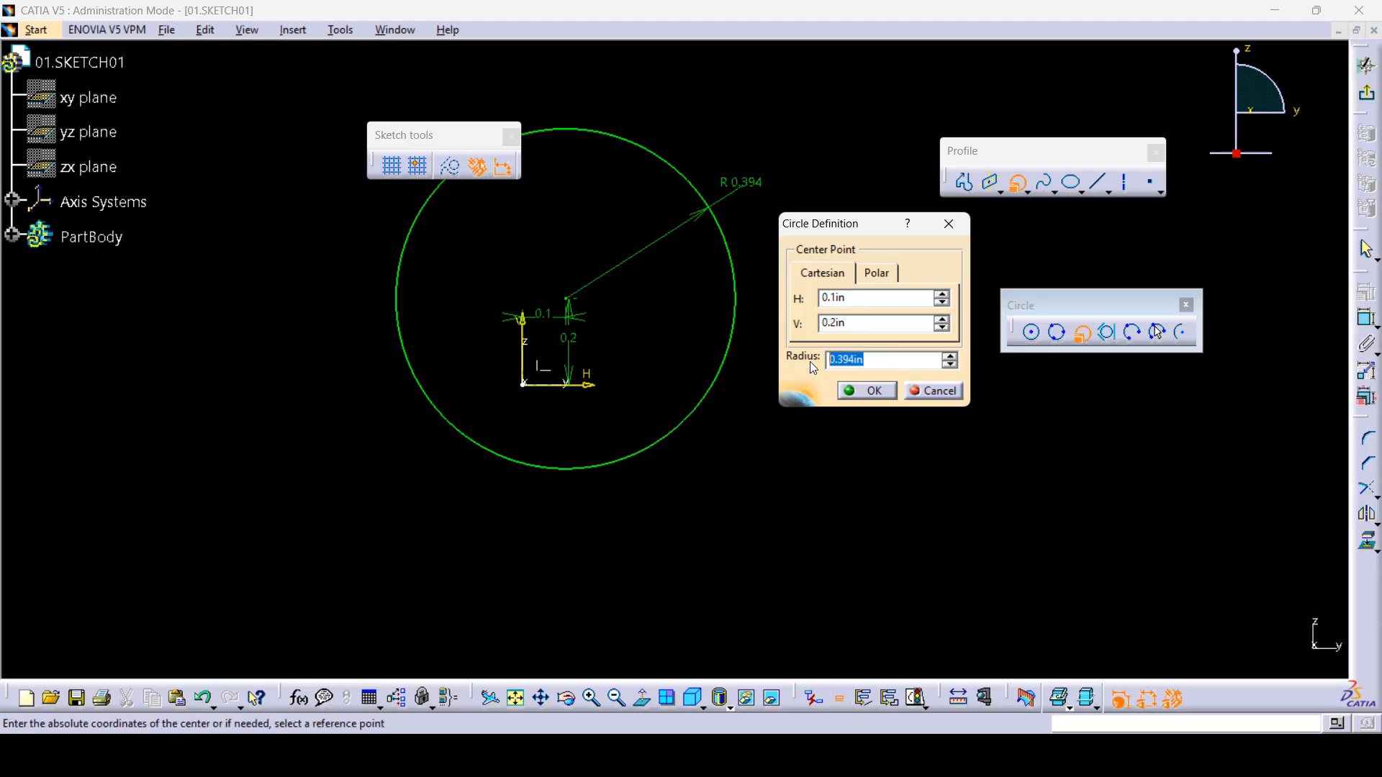
left_click(929, 391)
- Delete the coordinate-defined circle and its dimensions from the sketch
mouse_move(864, 511)
left_mouse_down()
mouse_move(441, 239)
mouse_move(299, 102)
left_mouse_up()
key("Delete")
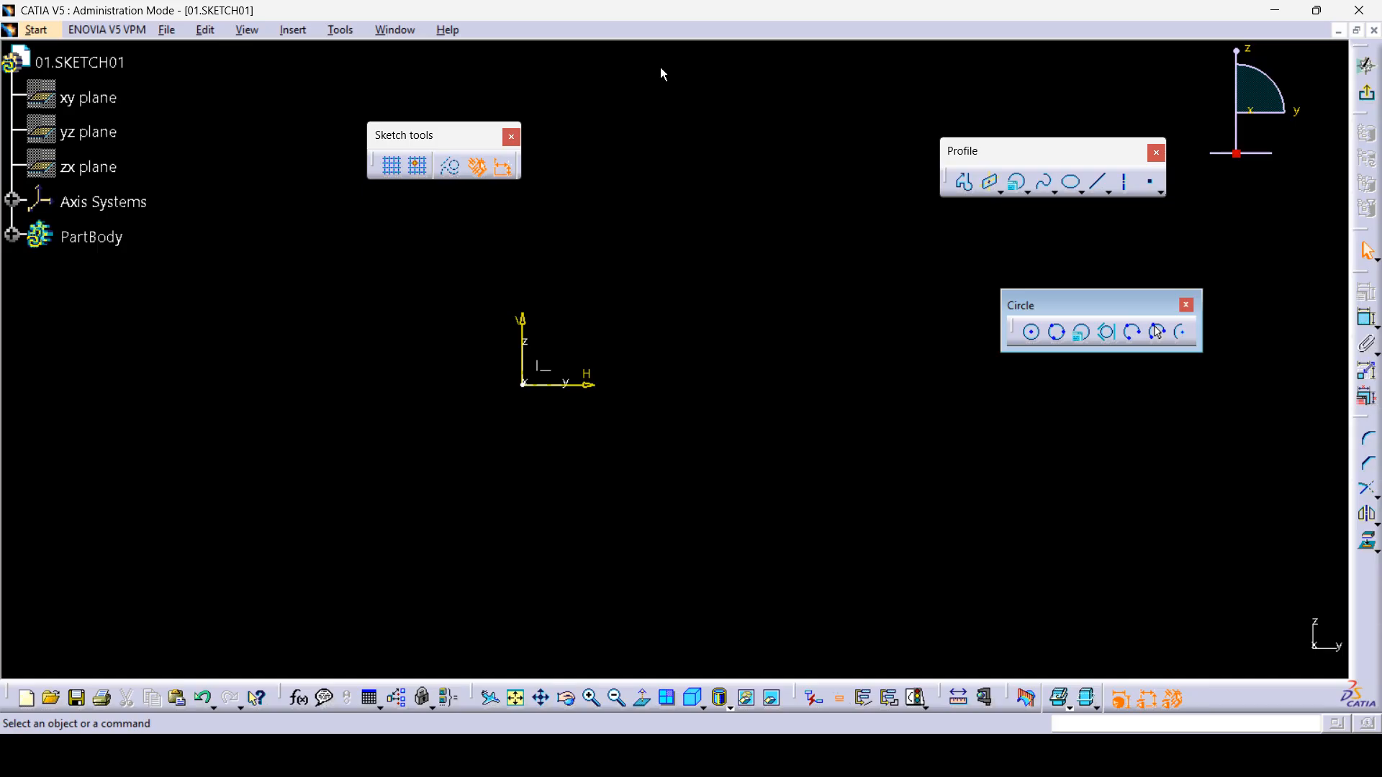
left_click(1081, 333)
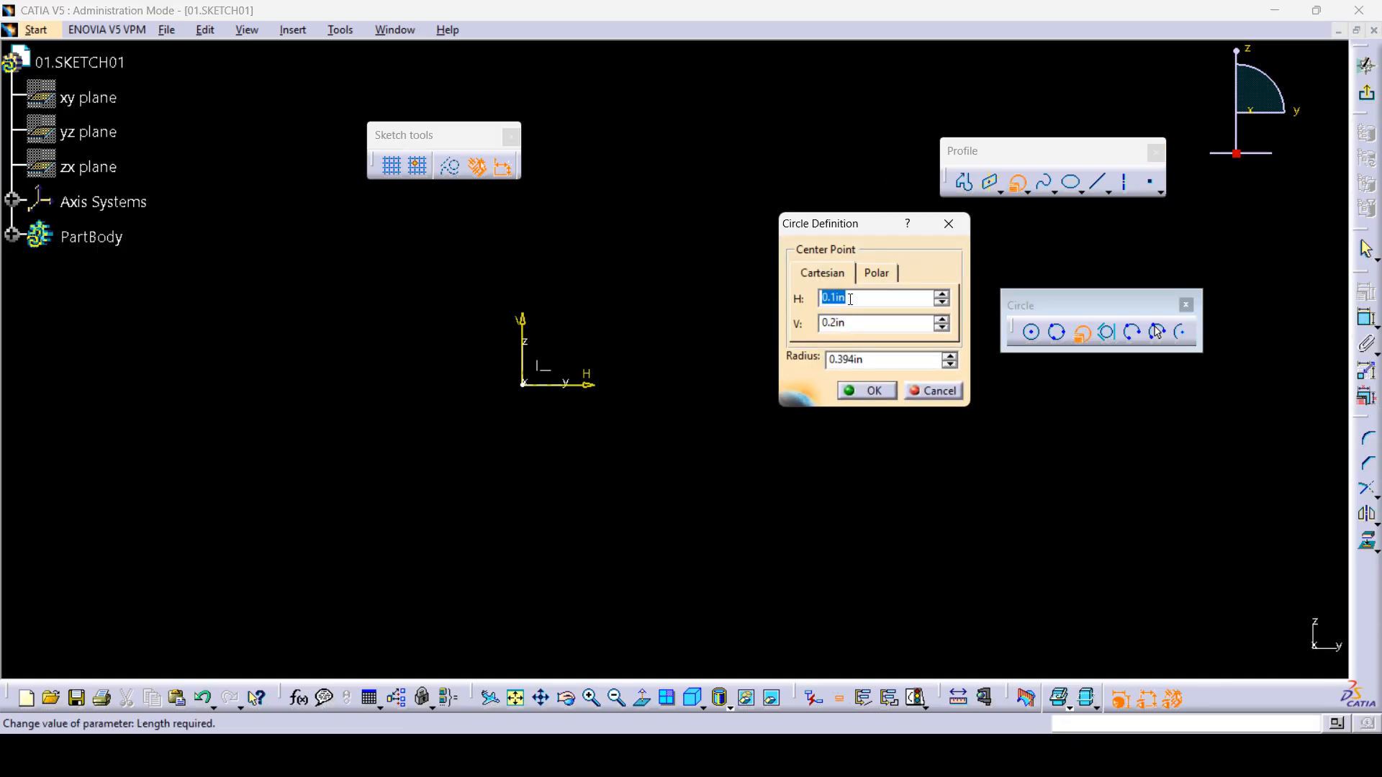
left_click_drag(848, 302, 800, 299)
left_click_drag(876, 328, 801, 326)
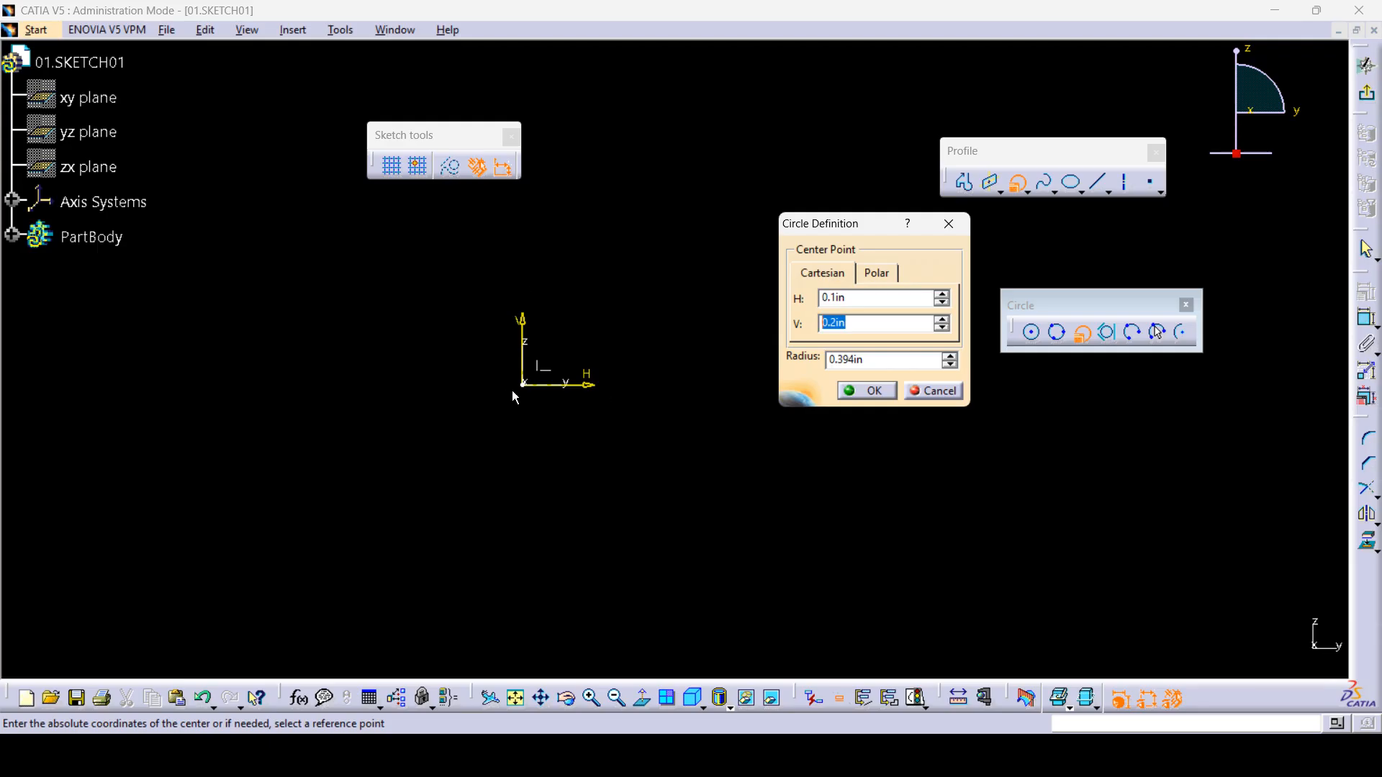
left_click_drag(874, 361, 809, 359)
key("Return")
key("ctrl+z")
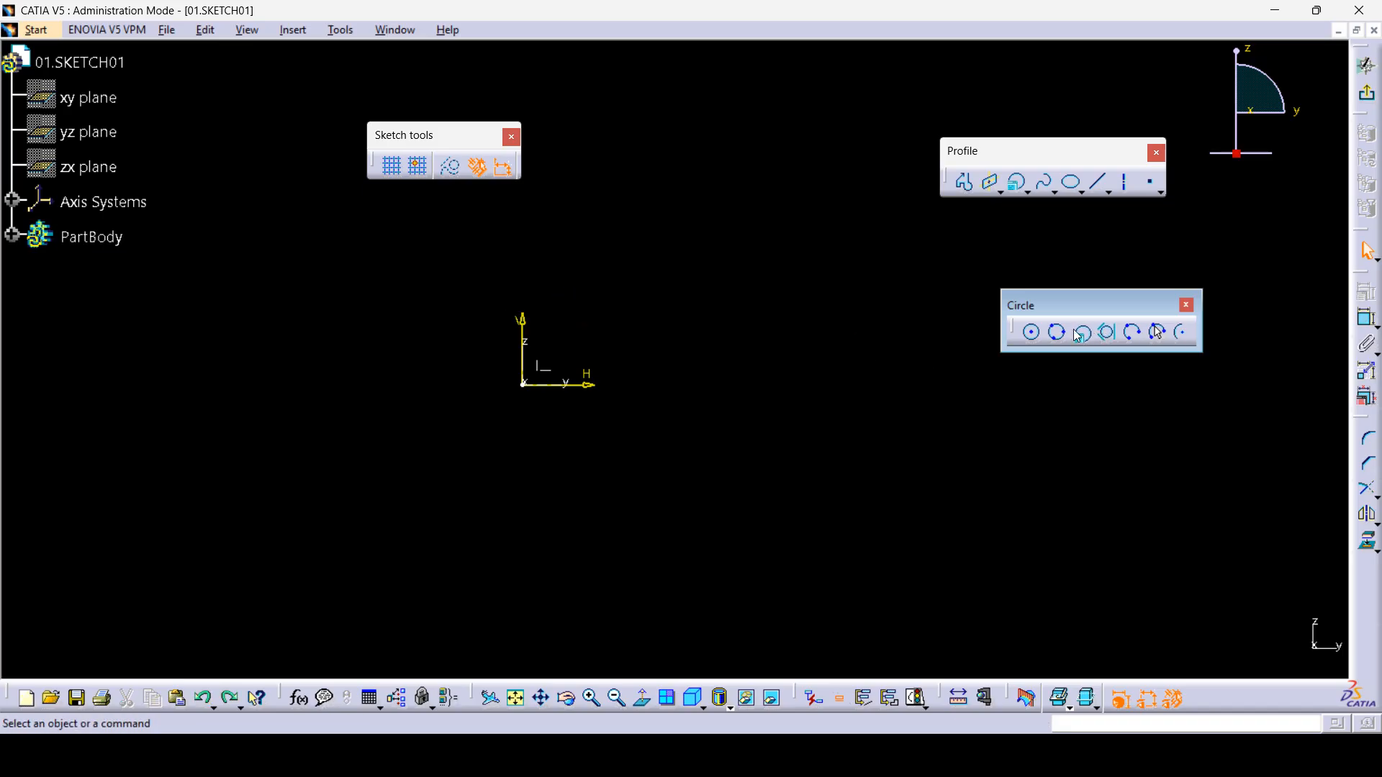
- Create a circle by coordinates with its center at H 0.1in, V 0.2in and a radius of 0.5in
left_click(1081, 333)
type("0.5in")
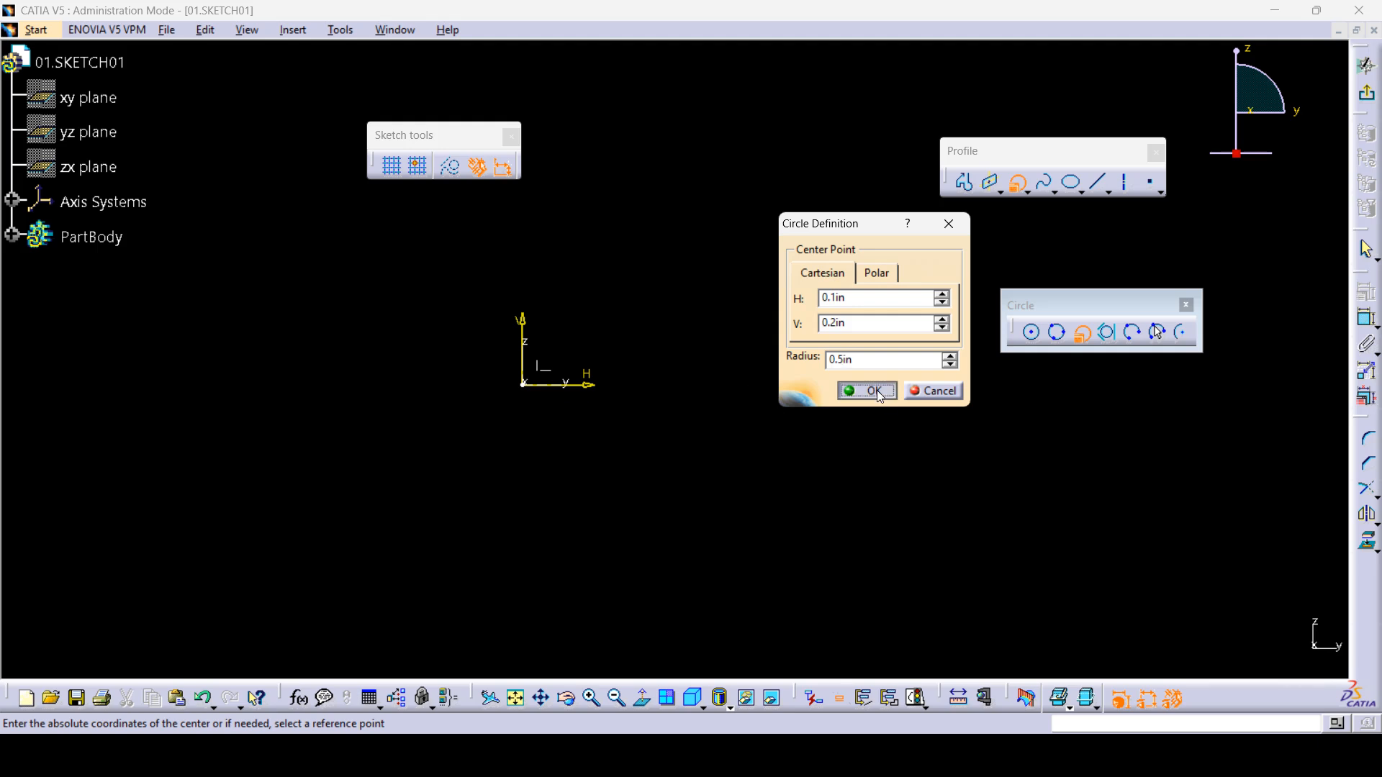
left_click(872, 390)
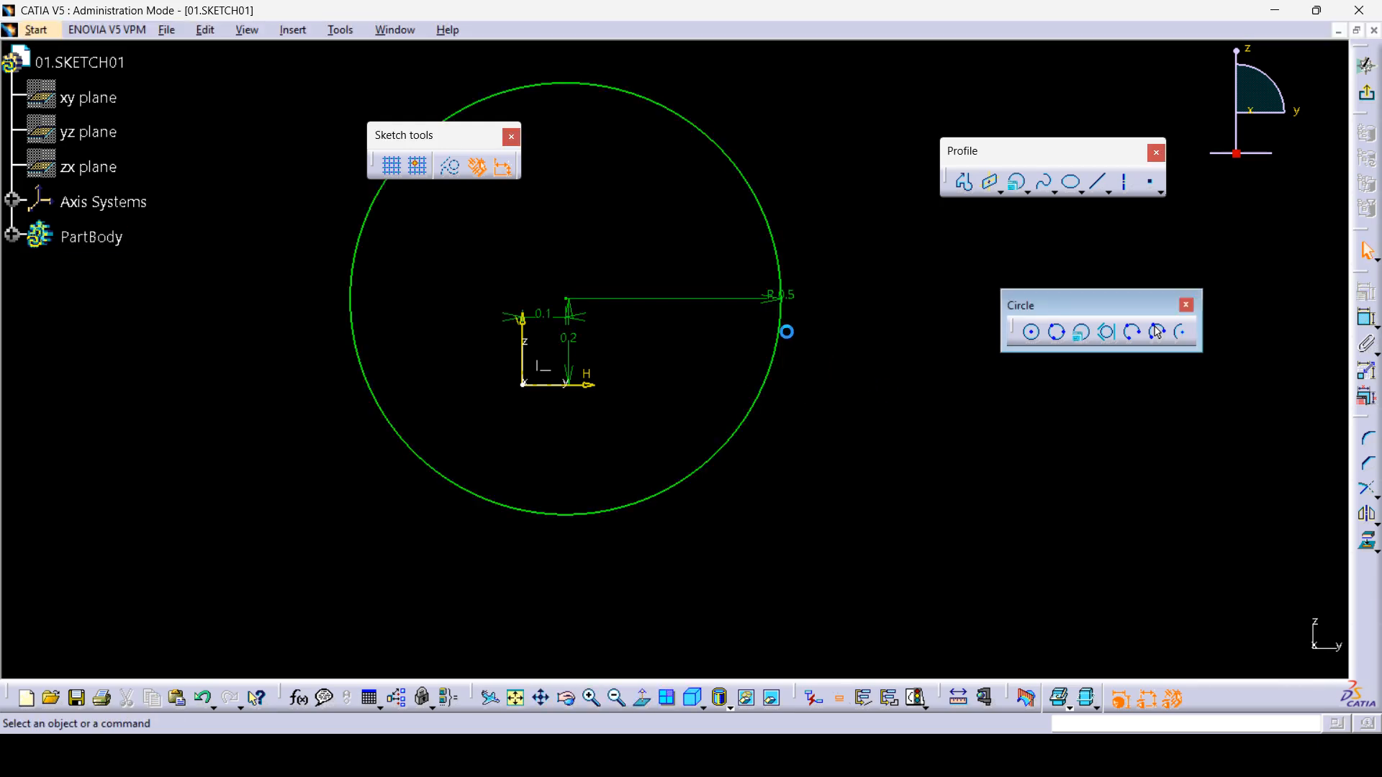
- Move the radius dimension to the circle's upper right, reposition both center dimensions, and move the Sketch tools toolbar clear of the circle
left_click_drag(765, 306, 708, 176)
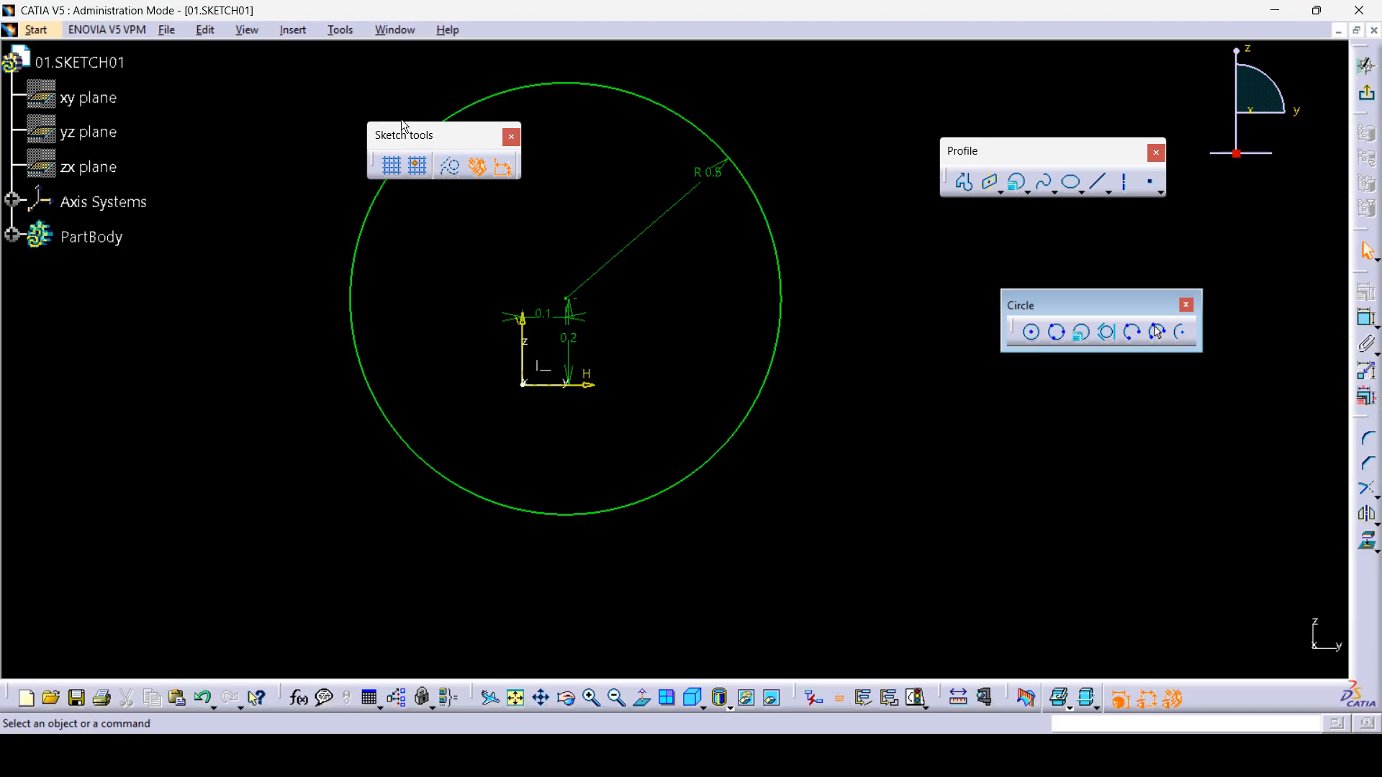
left_click_drag(401, 124, 171, 252)
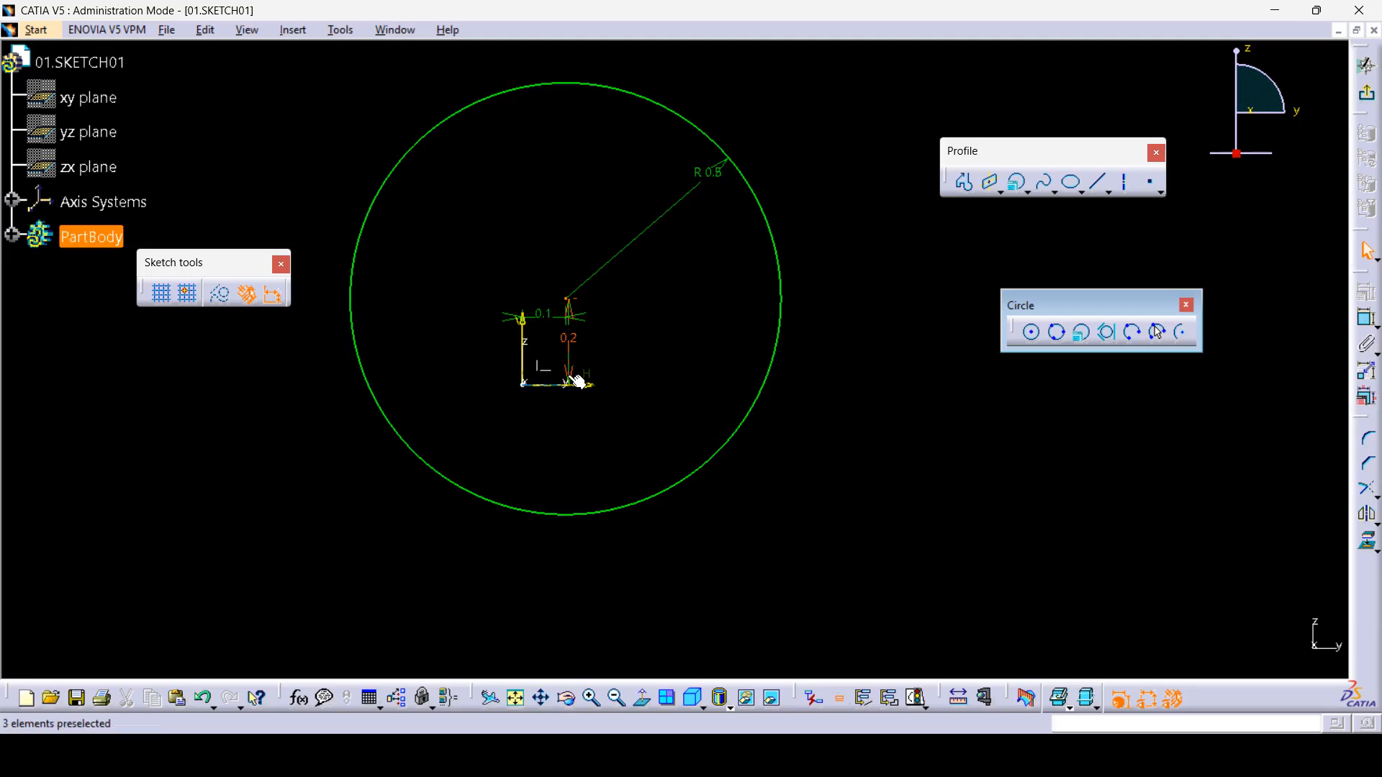
left_click_drag(576, 339, 638, 353)
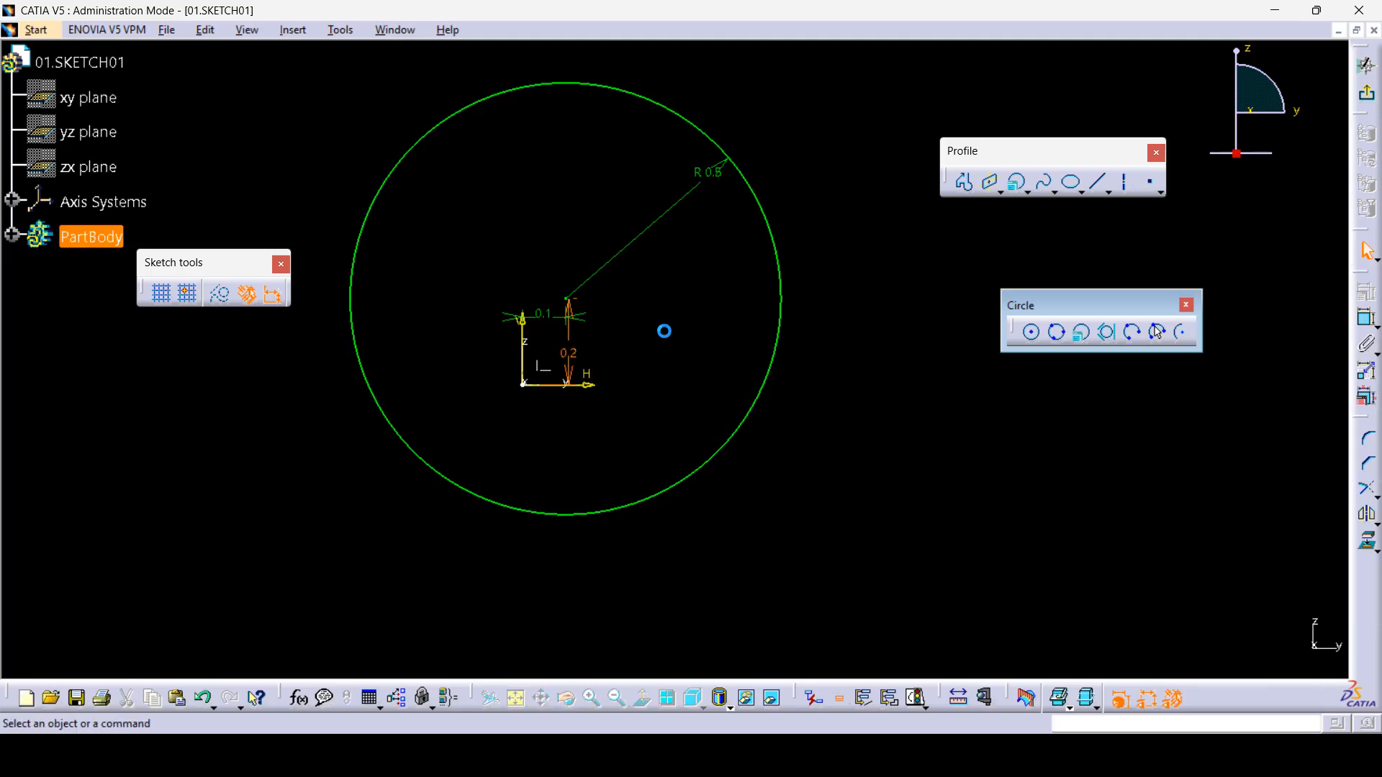
left_click(546, 314)
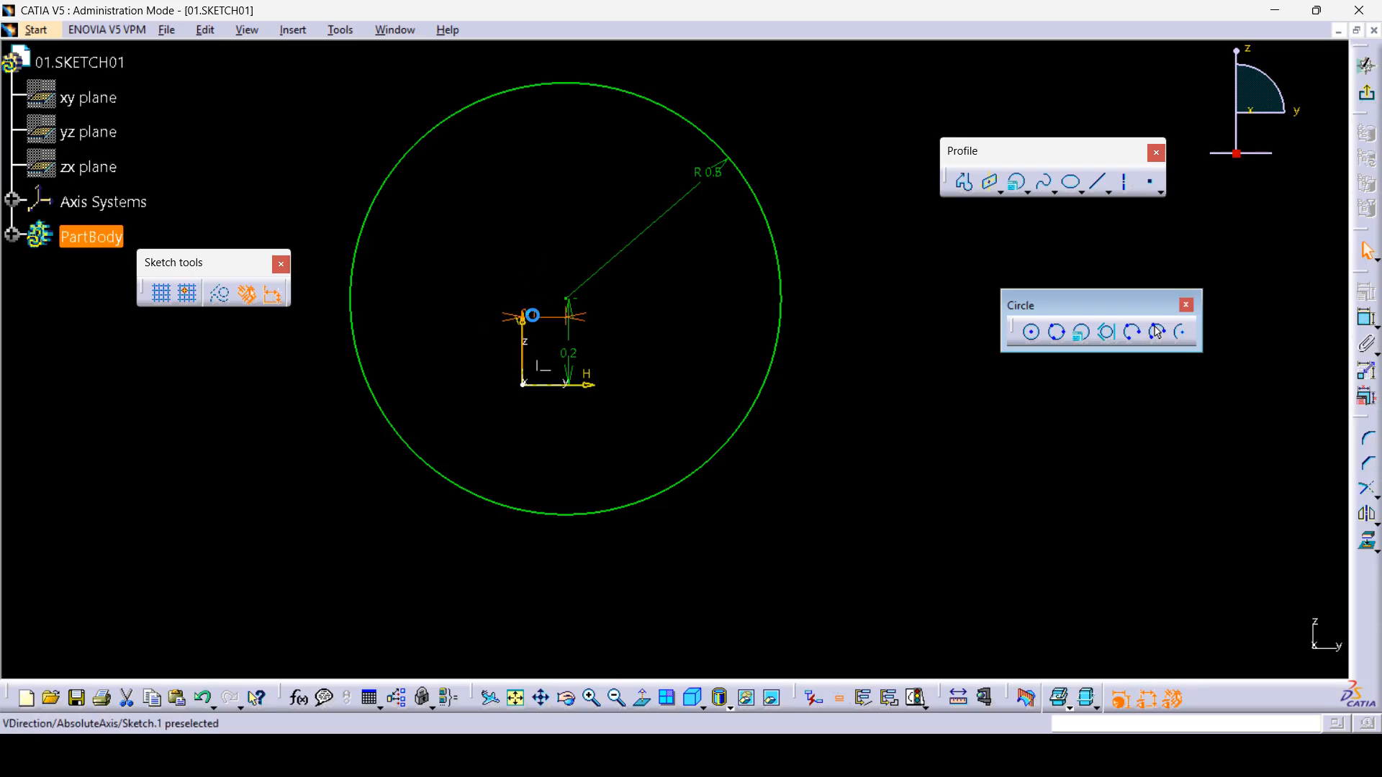
left_click(779, 281)
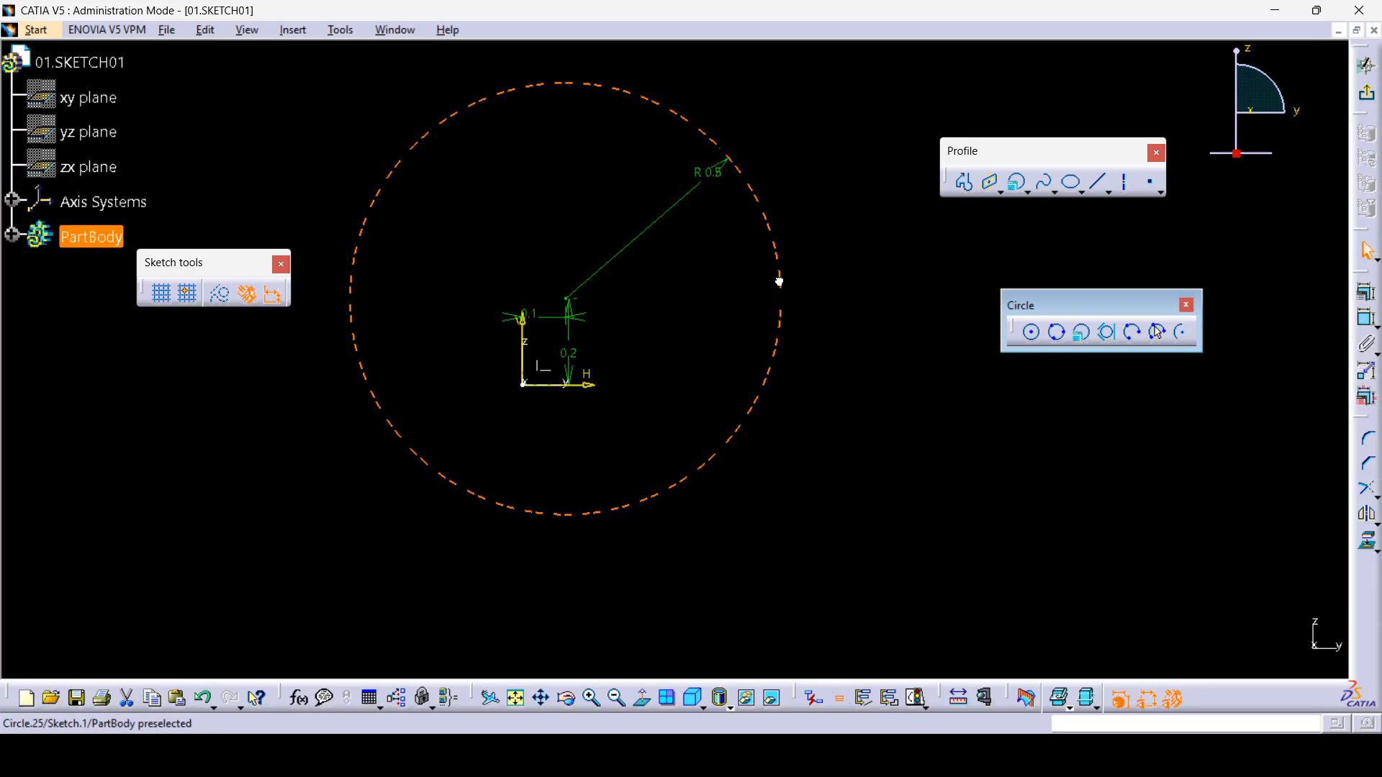
left_click(853, 274)
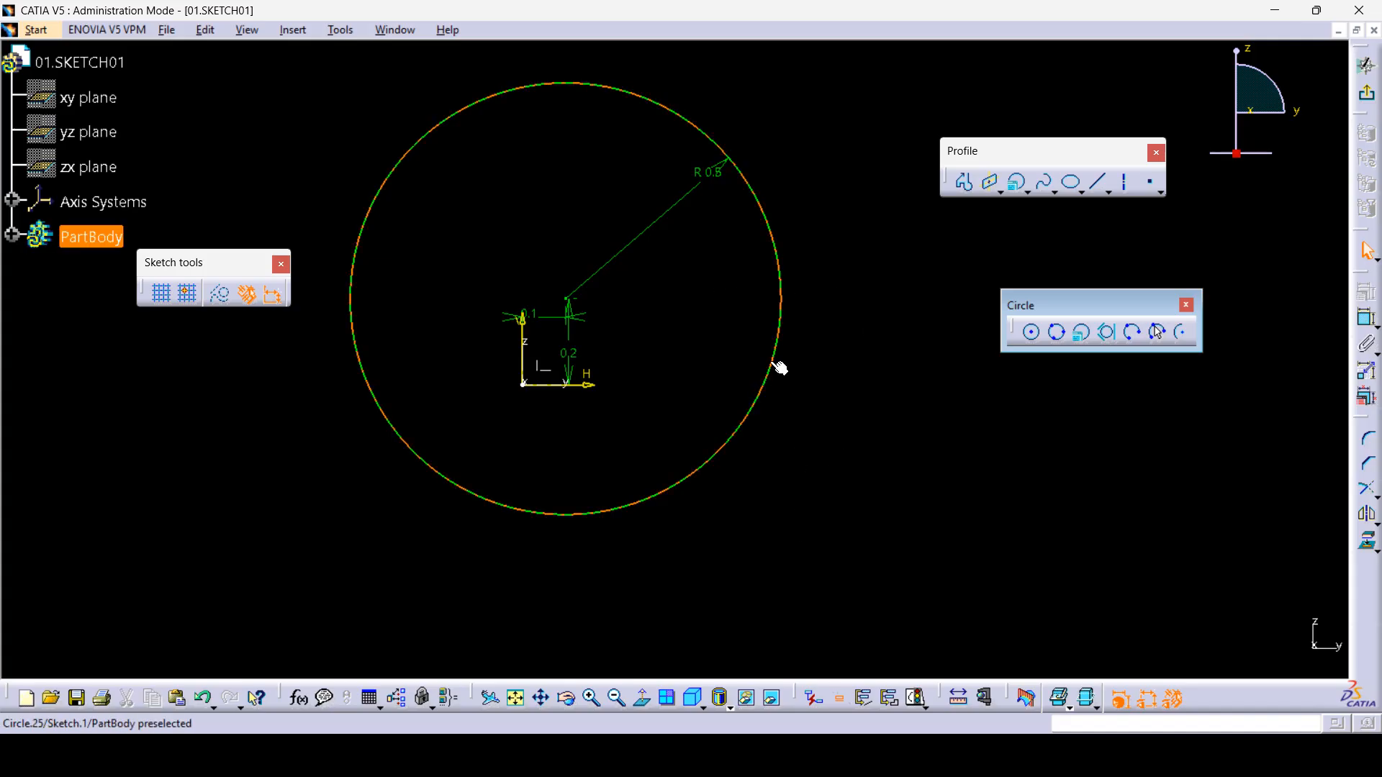
- Delete the coordinate-defined circle with its dimensions, switch to the slideshow, and advance it by one item
left_click_drag(876, 563, 321, 62)
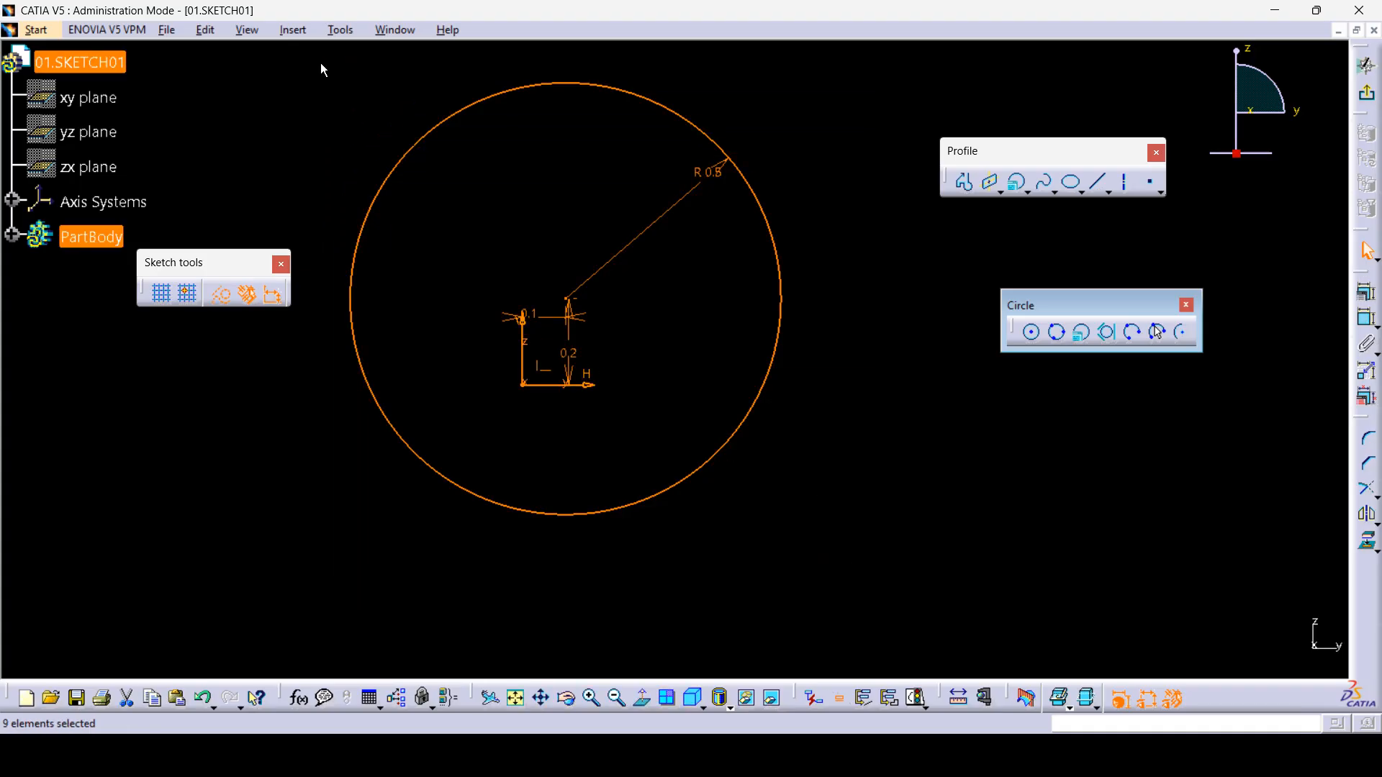
key("Delete")
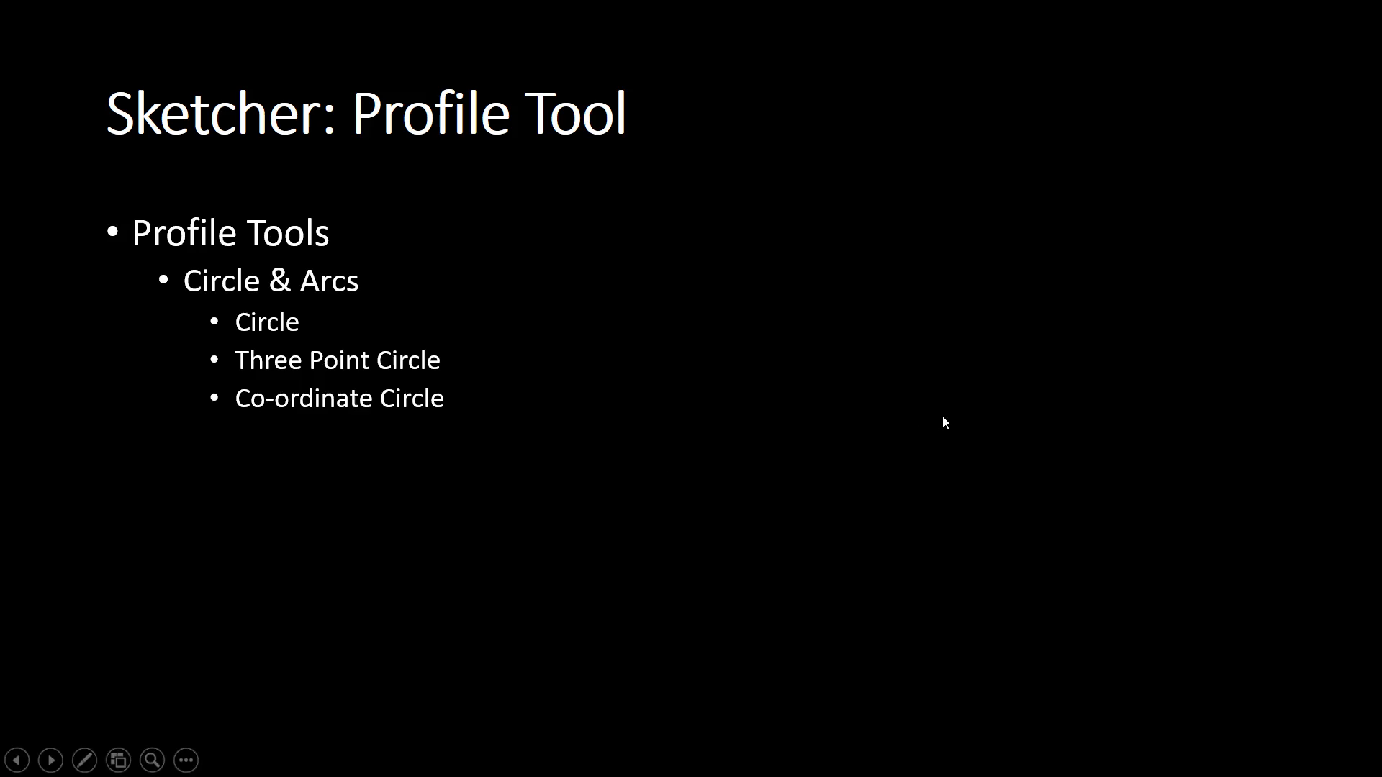
left_click(943, 417)
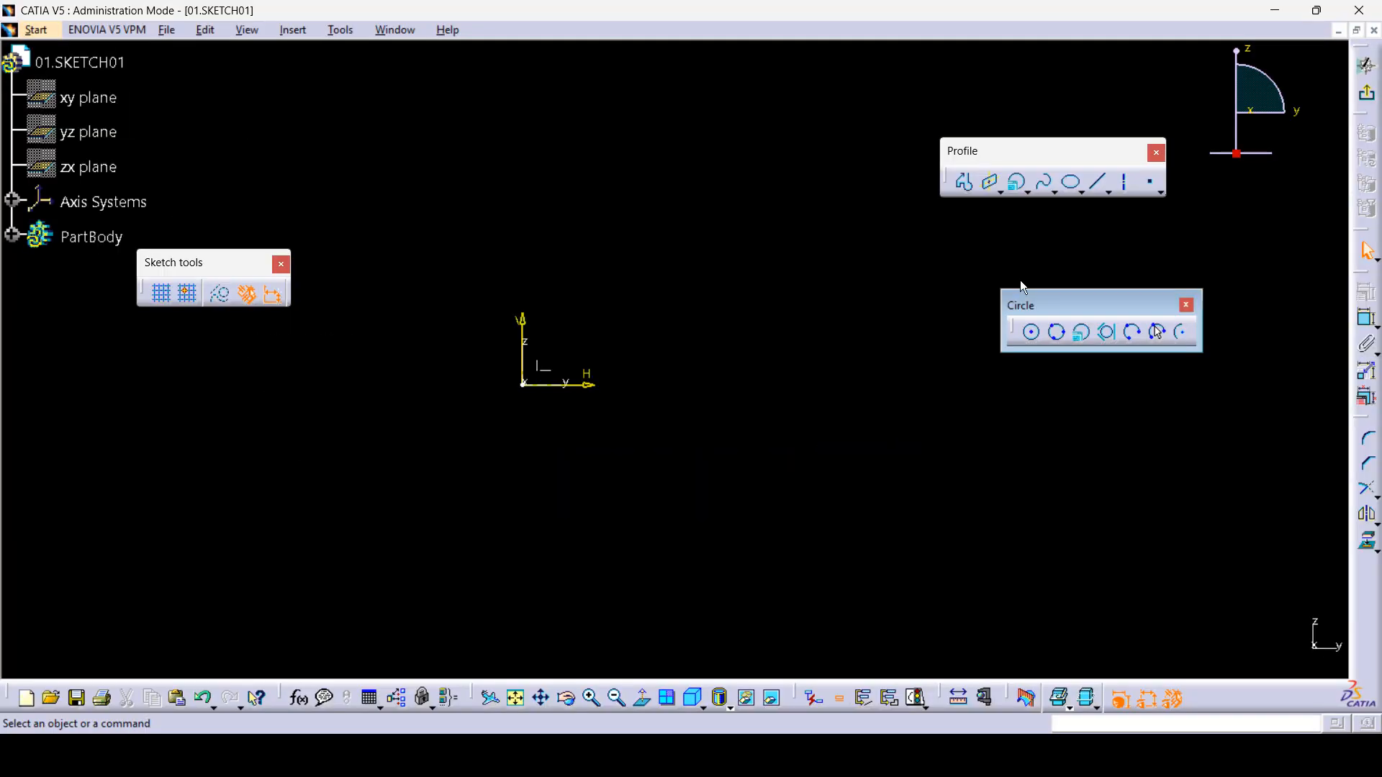
- Sketch three separate circles of about 0.1 in radius in a triangular arrangement, below and to the left of the origin
left_click(1031, 331)
left_click(187, 419)
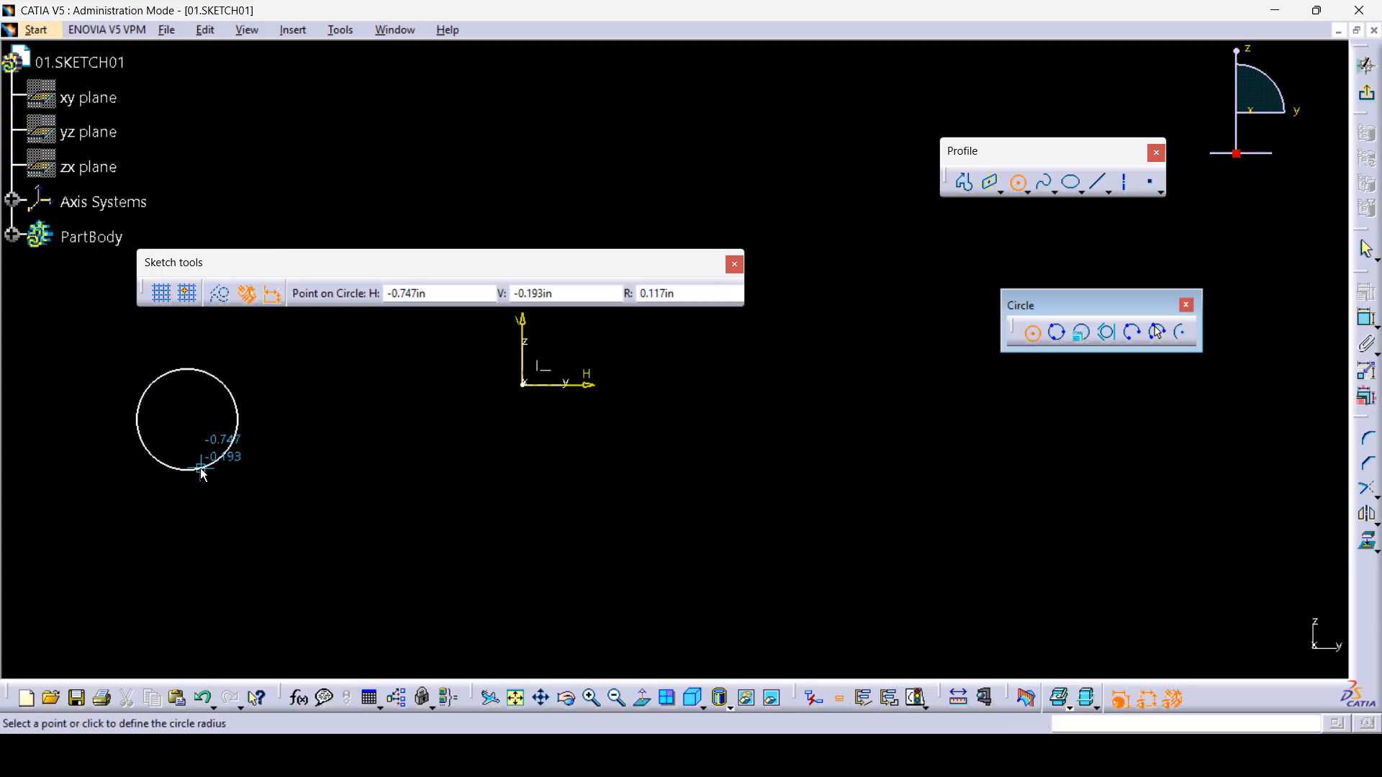
left_click(223, 454)
left_click(861, 417)
left_click(1031, 332)
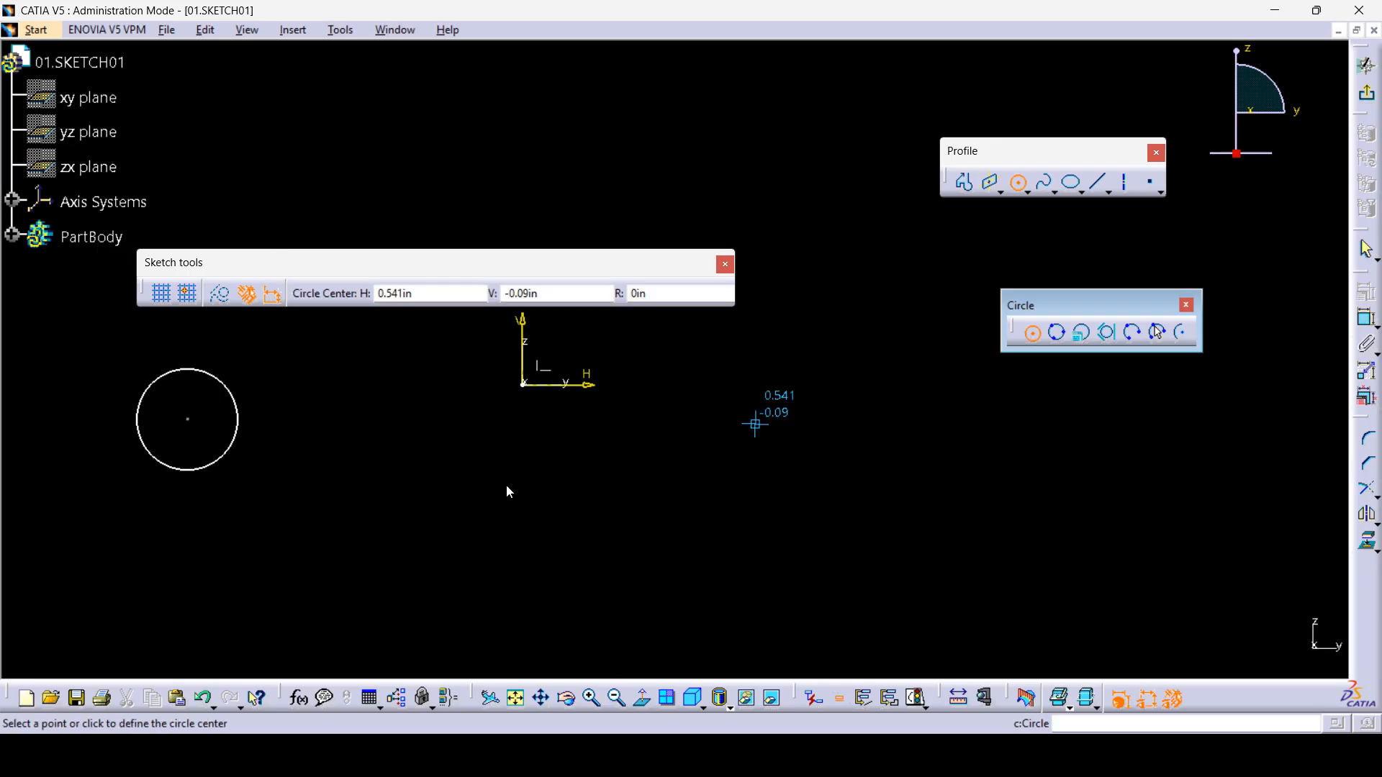
left_click(475, 448)
left_click(477, 506)
left_click(781, 486)
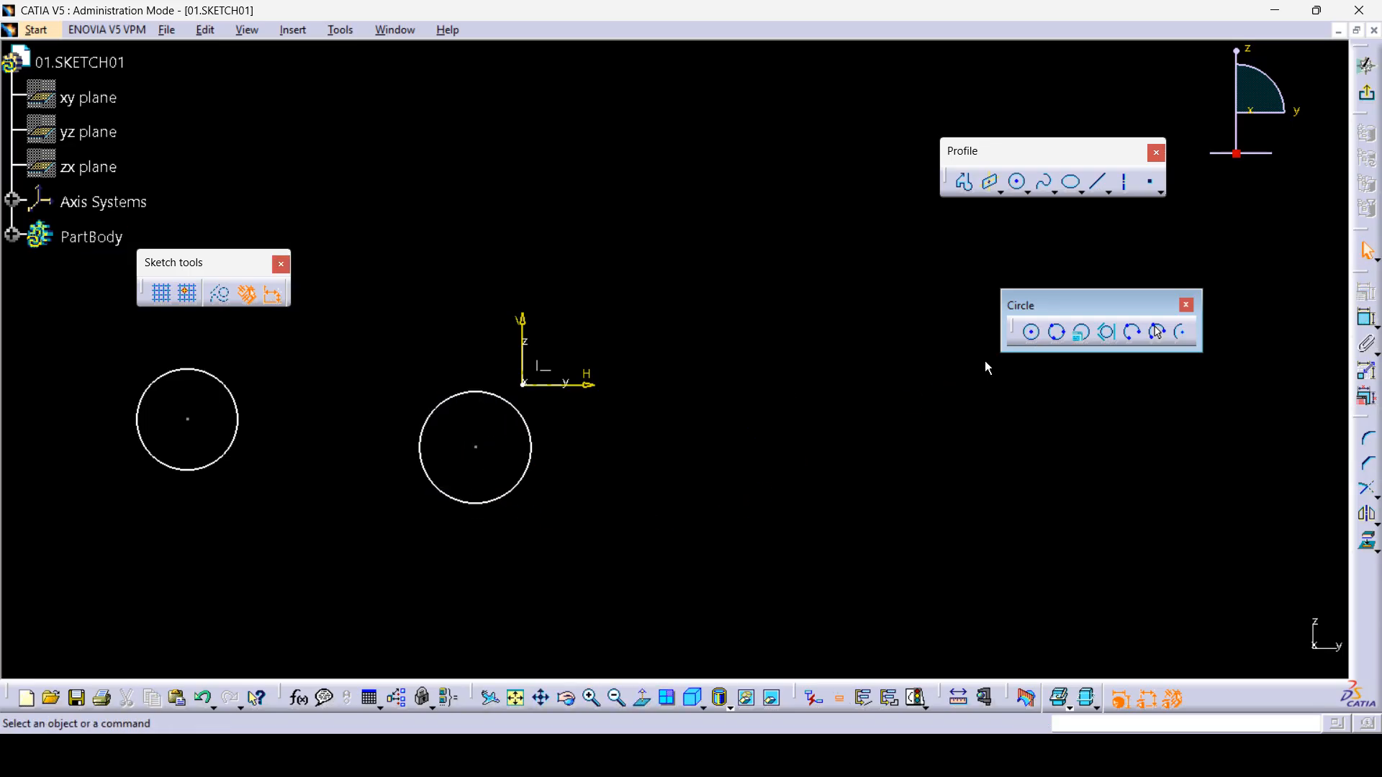
left_click(1031, 332)
left_click(307, 556)
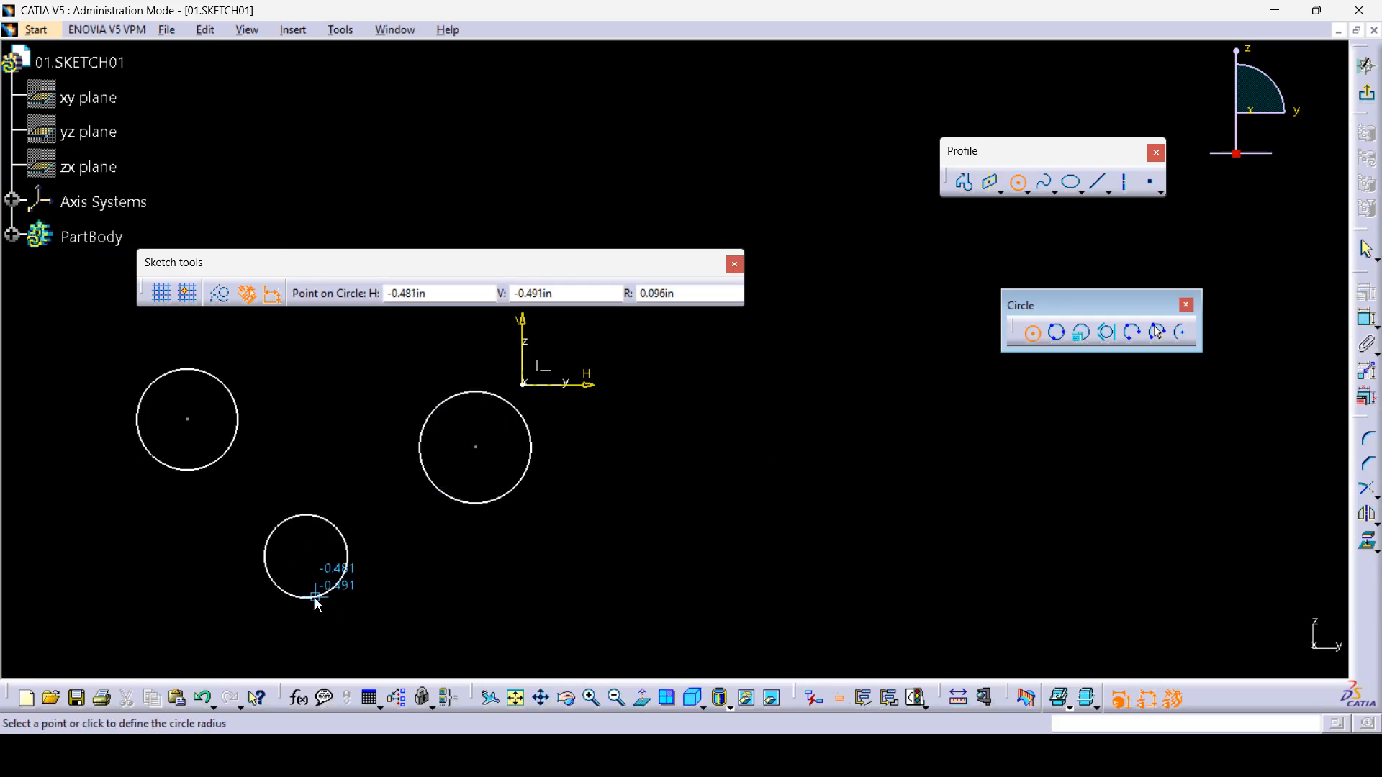
left_click(317, 600)
left_click(645, 568)
- Sketch three unconnected lines: one sloping down across the V axis above the origin, one nearly vertical to its right, and one gently rising above it
left_click(1098, 182)
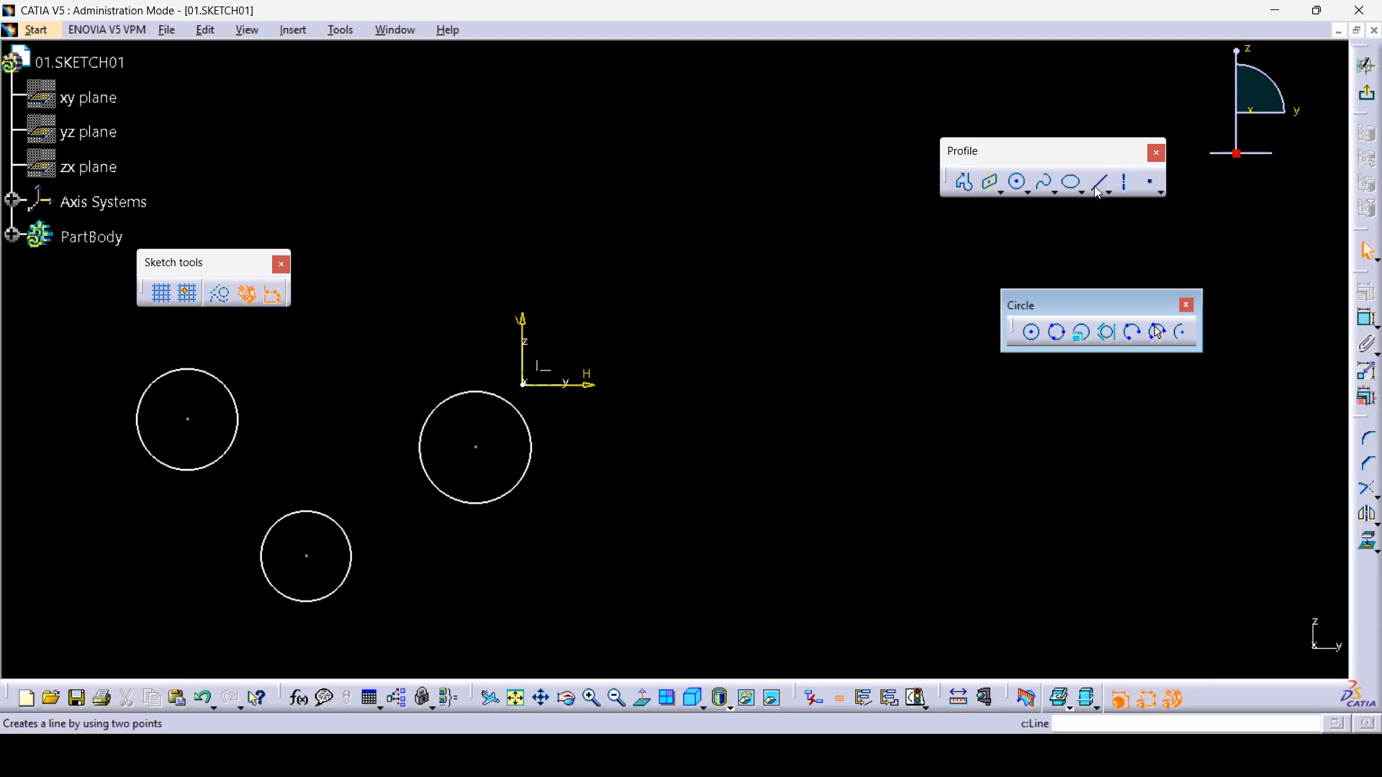
left_click(284, 174)
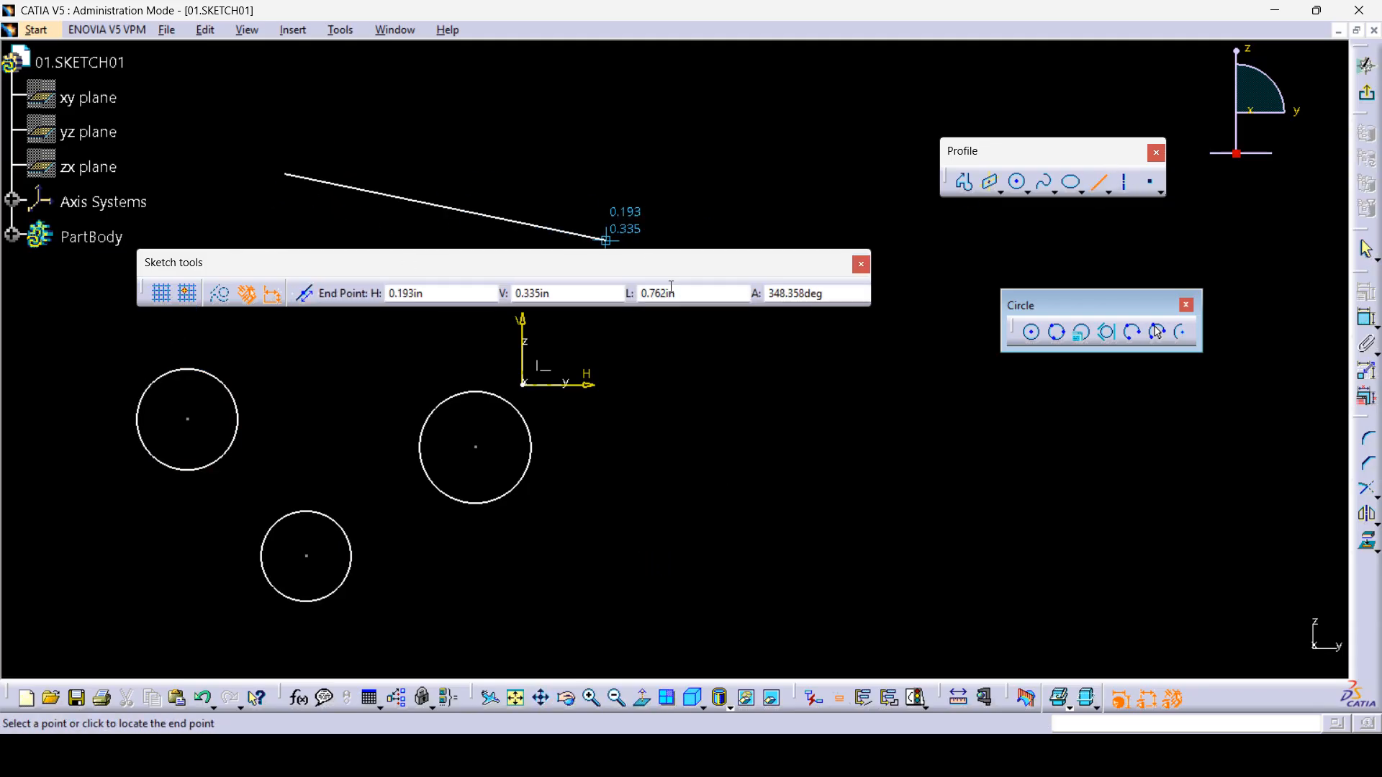
left_click(694, 360)
left_click(1098, 181)
left_click(822, 100)
left_click(849, 395)
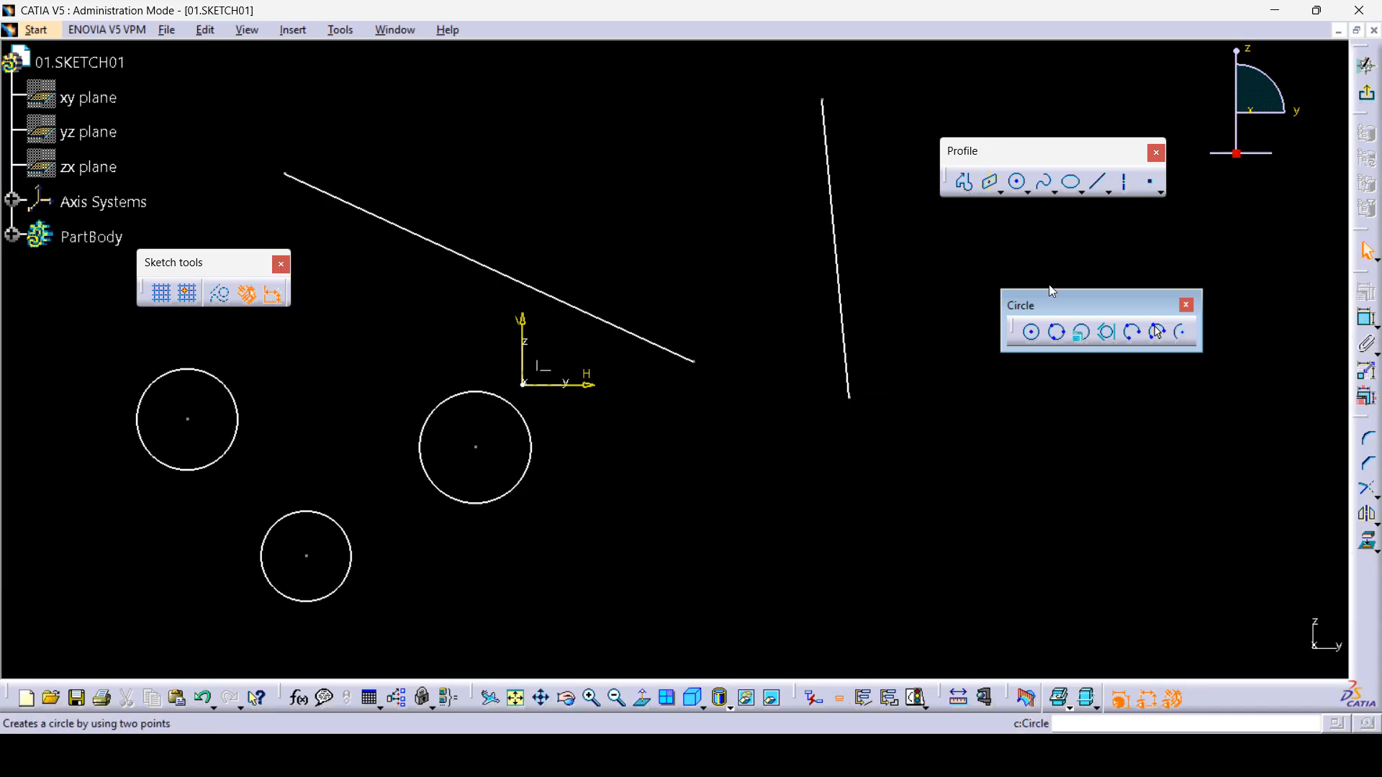
left_click(1098, 184)
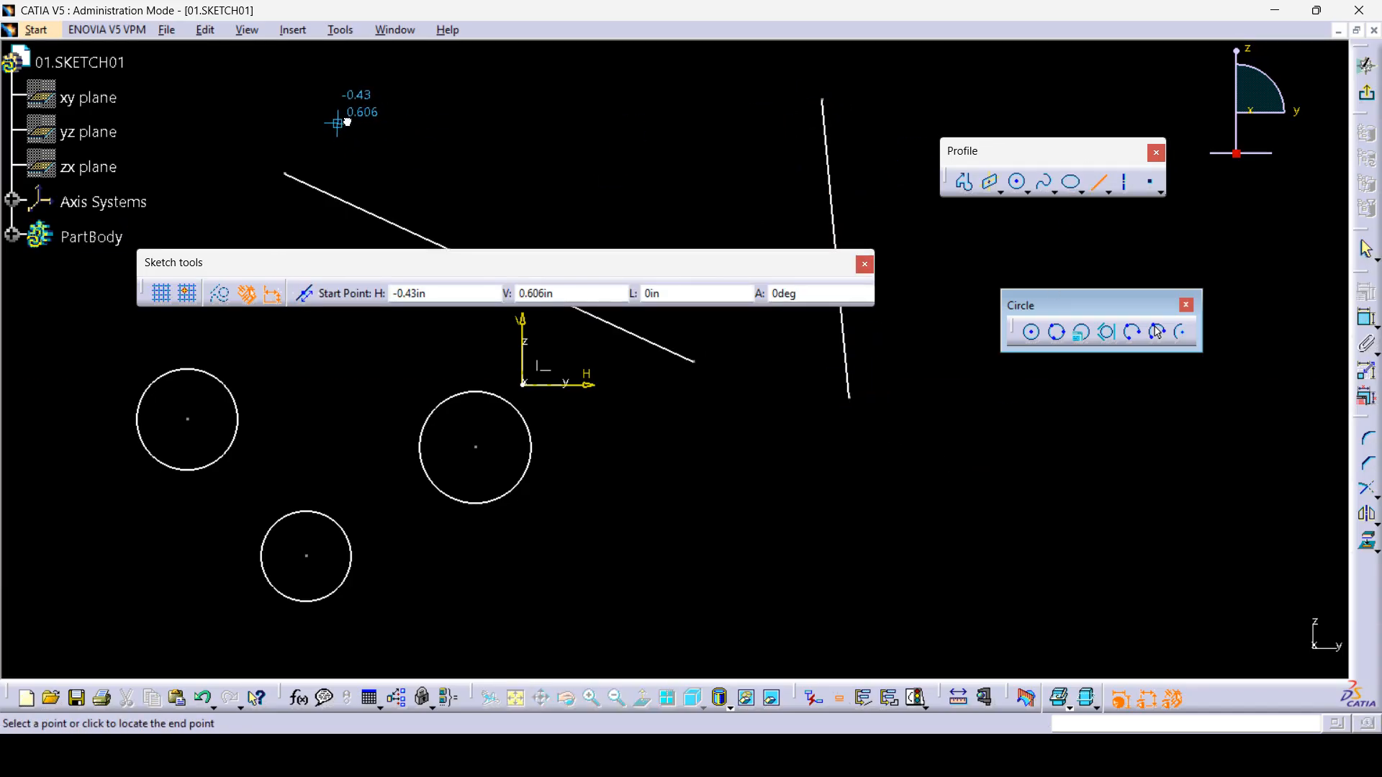
left_click(338, 123)
left_click(679, 76)
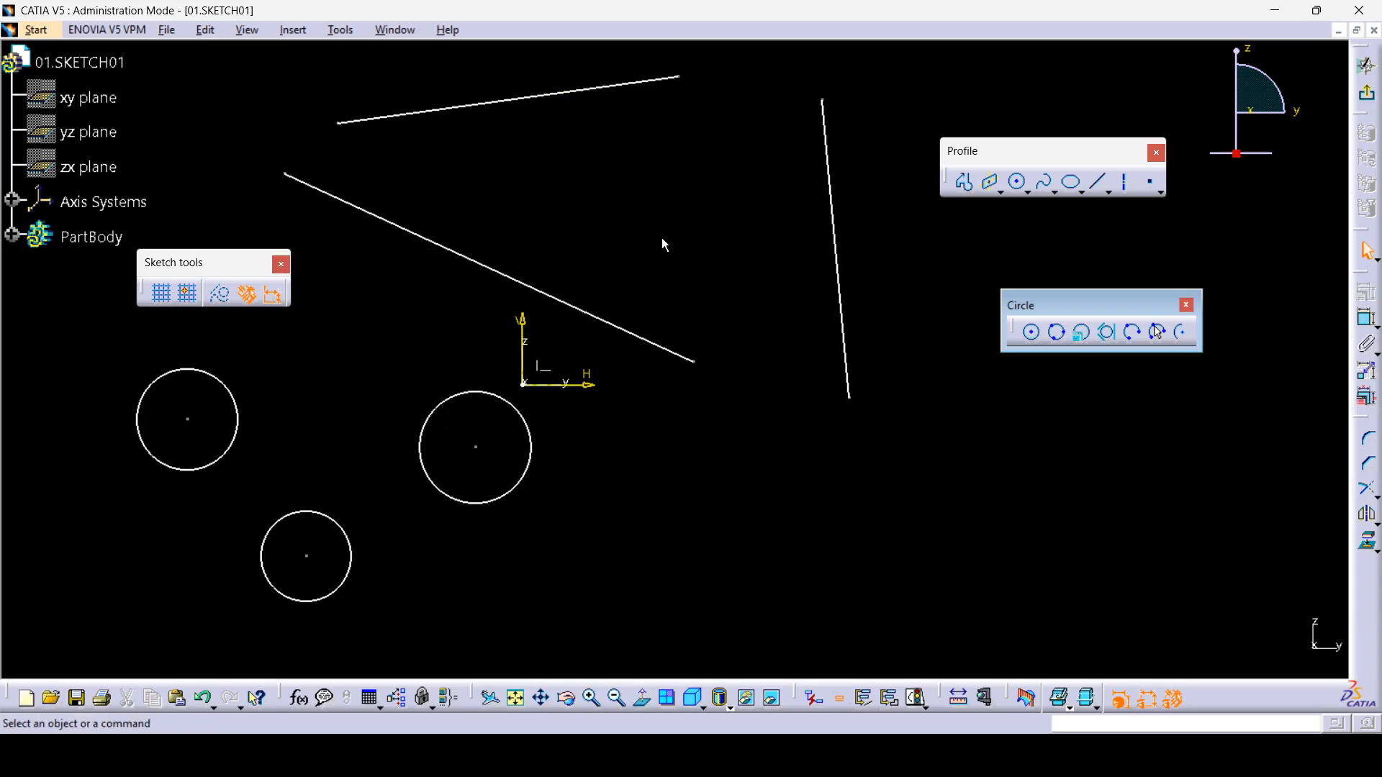
- Create a Tri-Tangent Circle touching the three small circles
left_click(1113, 341)
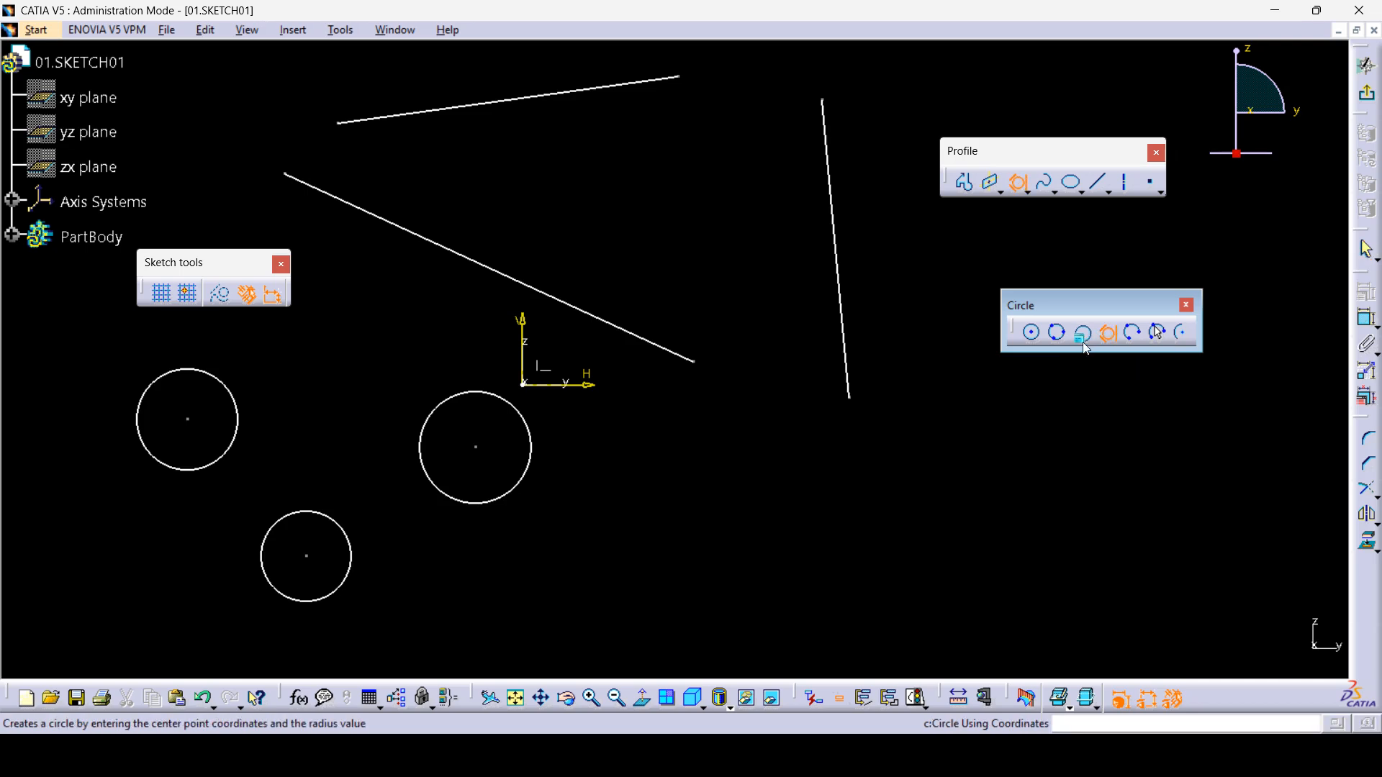
left_click(277, 524)
left_click(214, 462)
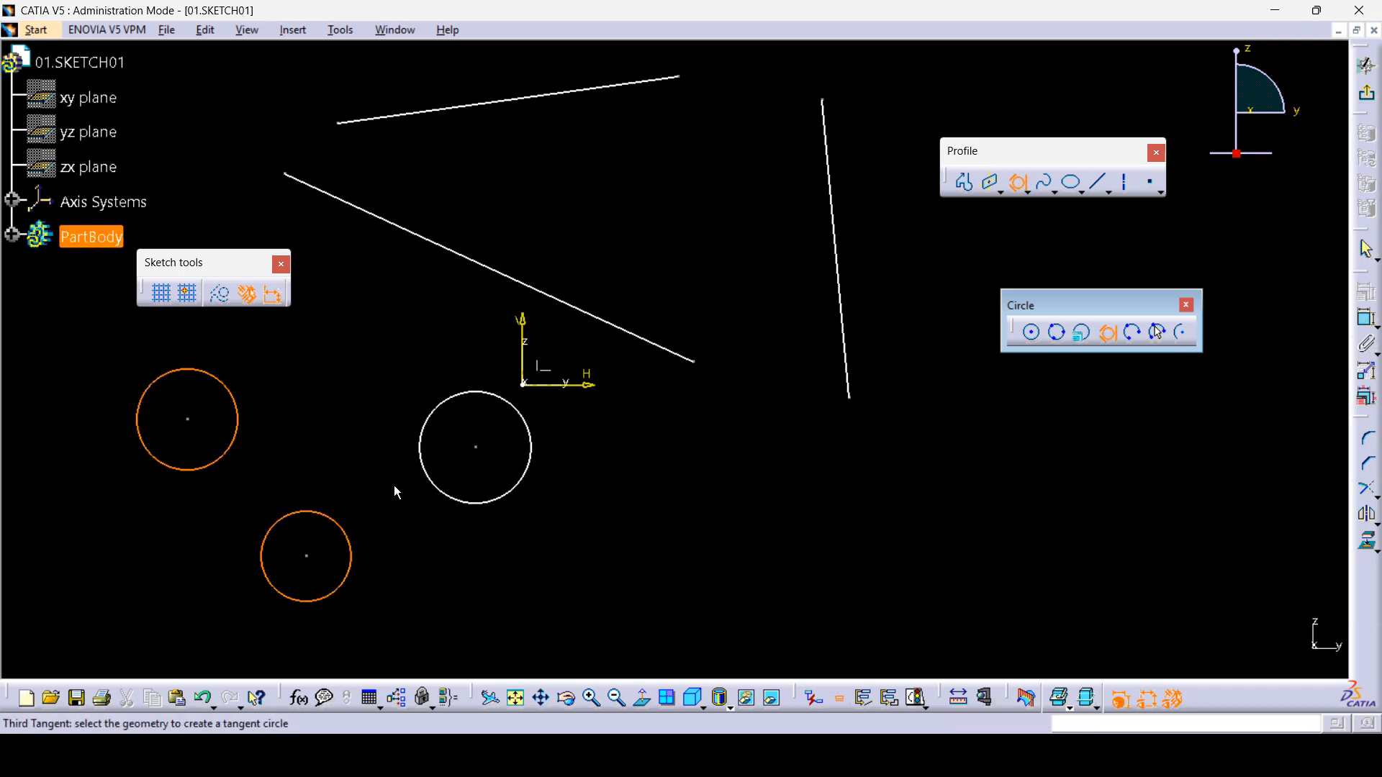
left_click(453, 497)
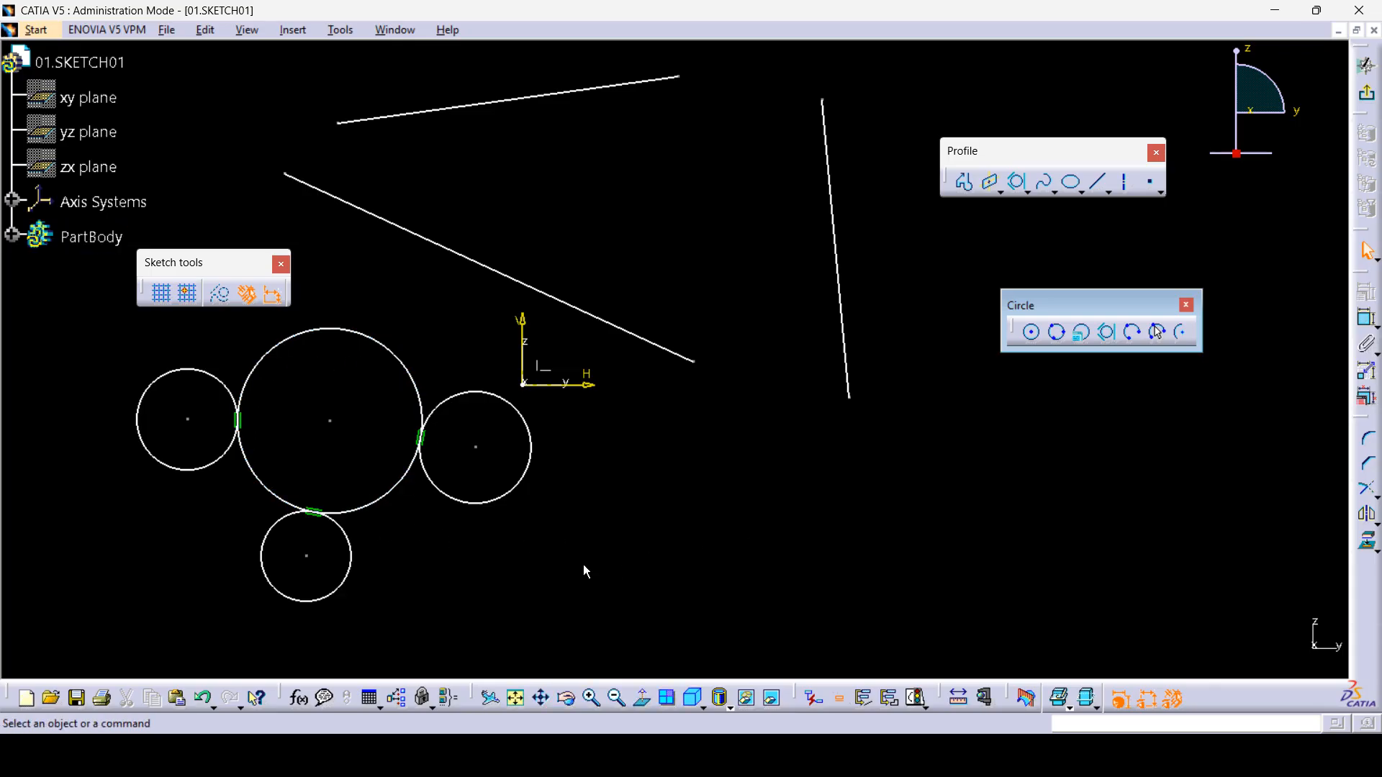
- Create a Tri-Tangent Circle touching the three sketched lines
left_click(1107, 337)
left_click(568, 305)
left_click(517, 101)
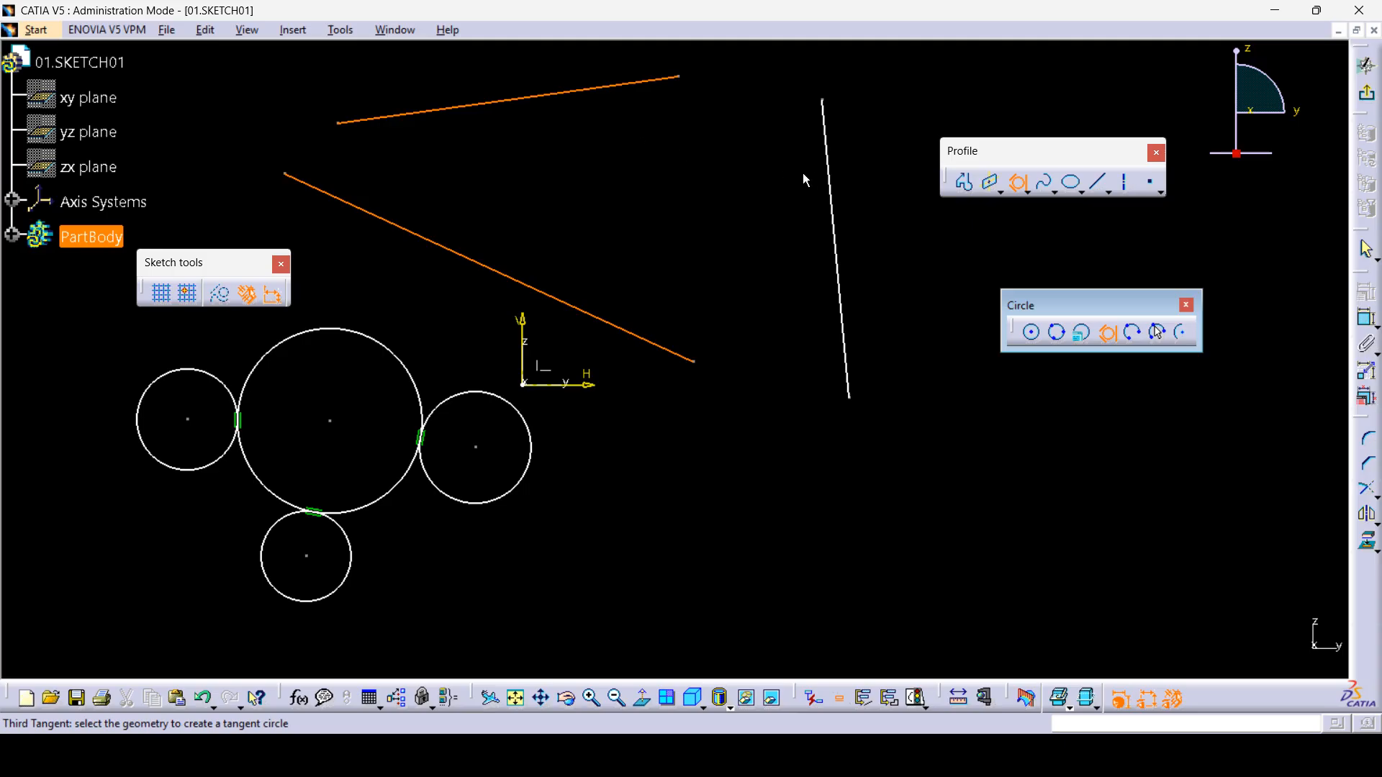
left_click(830, 182)
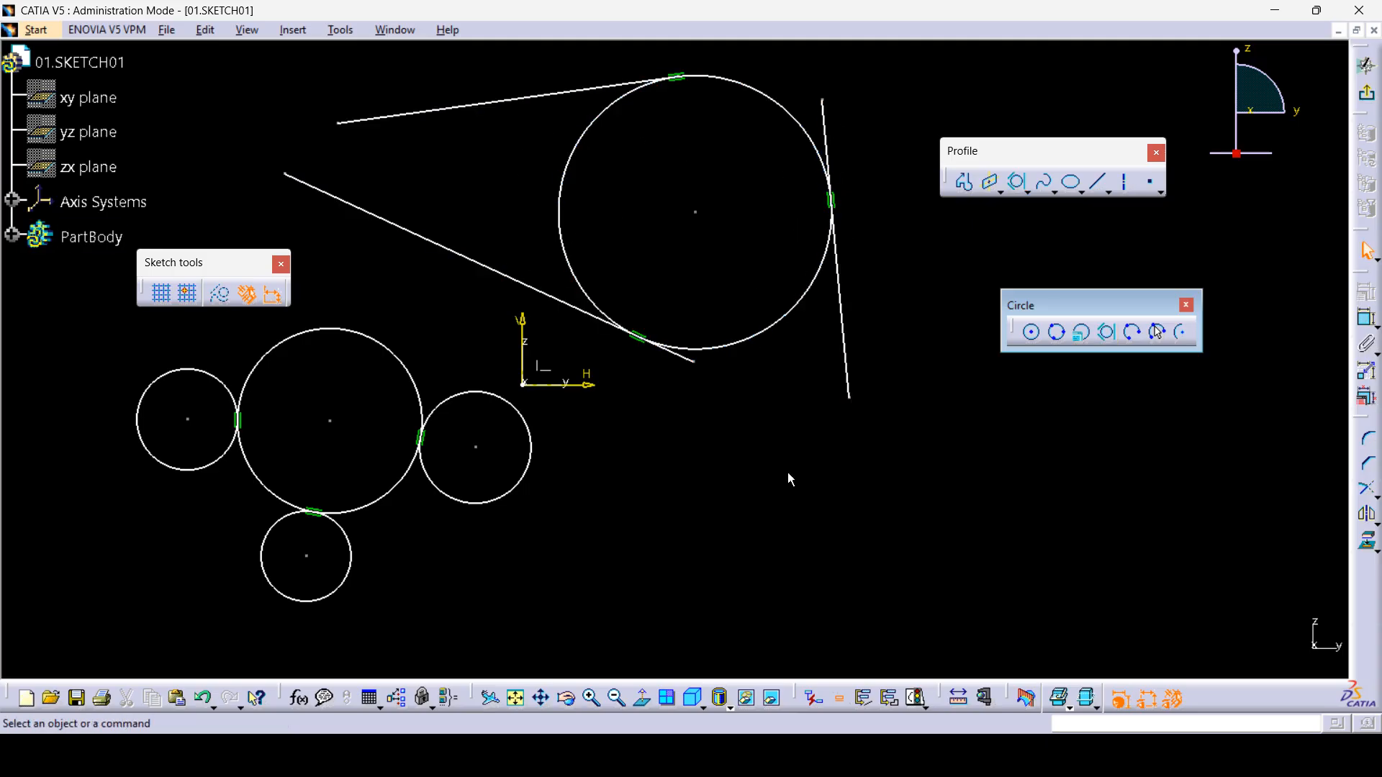
- Create a Tri-Tangent Circle touching the large circle, the small circle nearest the origin, and the downward-sloping line
left_click(1106, 331)
left_click(414, 376)
left_click(487, 395)
left_click(516, 283)
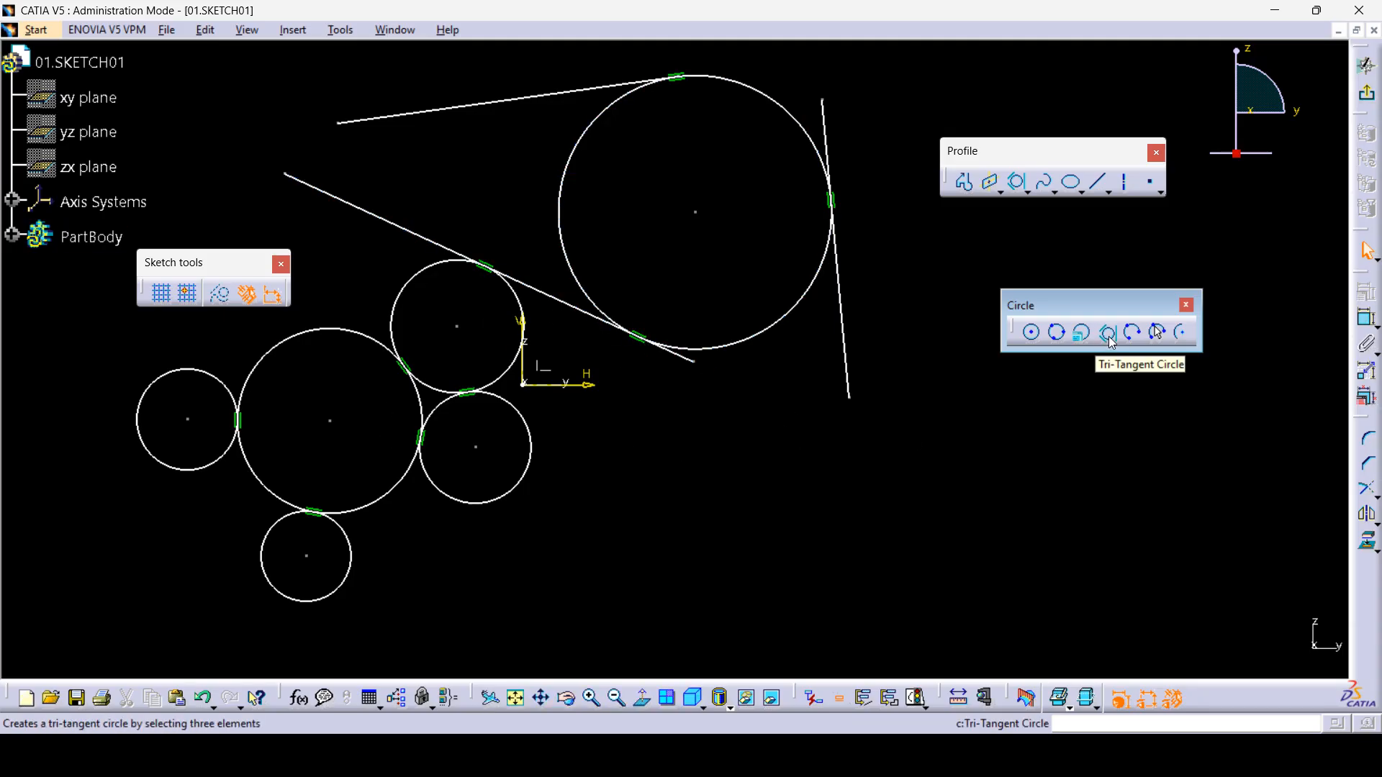
- Delete all circles, lines, and tangency constraints from the sketch
mouse_move(1035, 595)
left_mouse_down()
mouse_move(206, 231)
mouse_move(86, 89)
left_mouse_up()
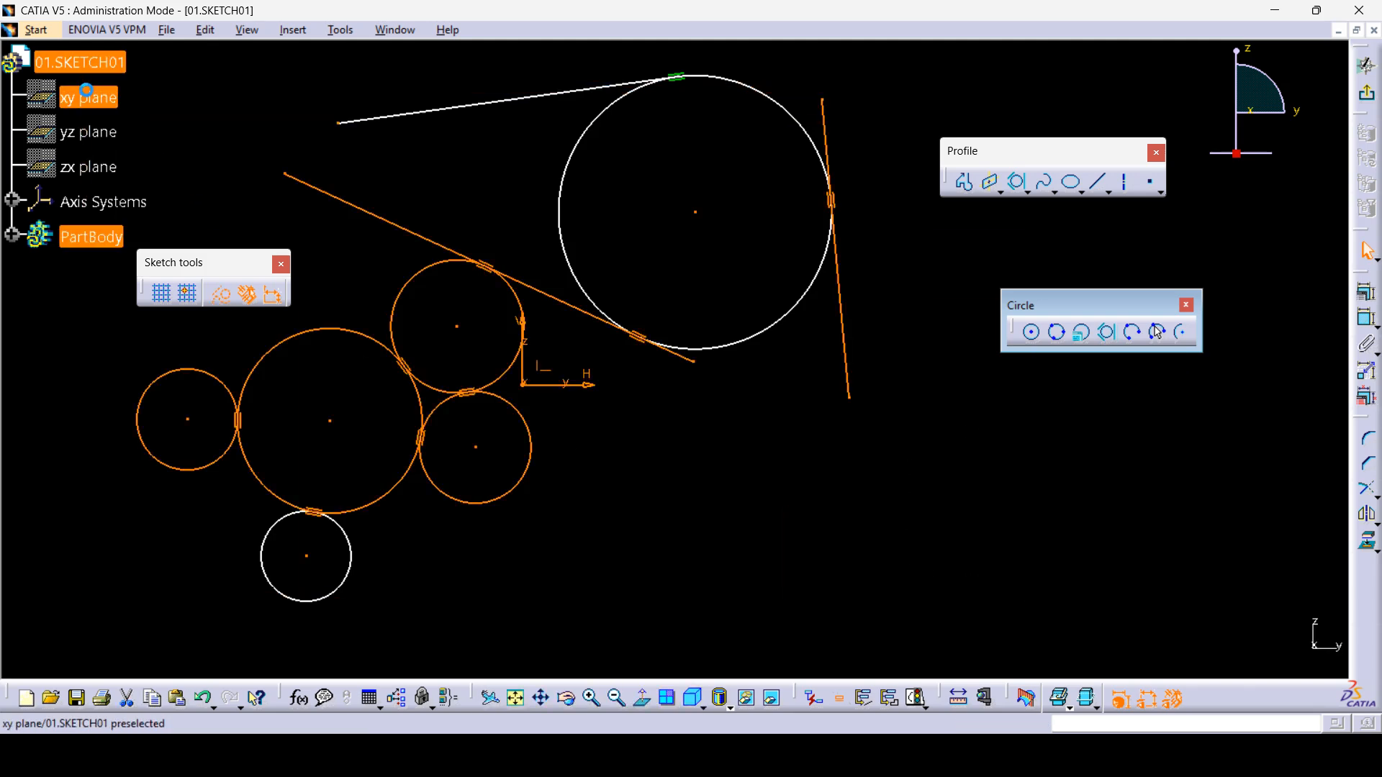
left_click(751, 452)
mouse_move(1041, 643)
left_mouse_down()
mouse_move(108, 170)
mouse_move(113, 59)
left_mouse_up()
key("Delete")
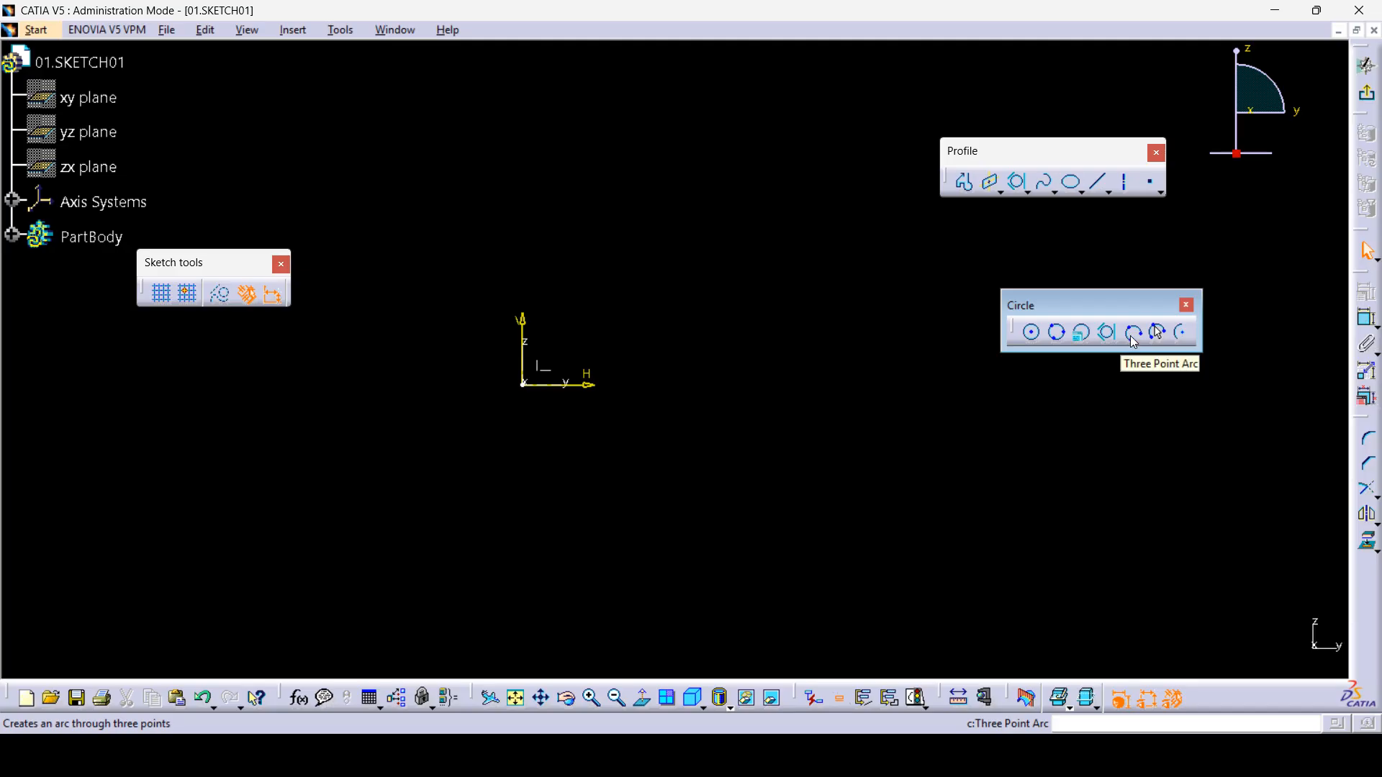
- Draw a wide Three Point Arc arching over the origin, starting on its left side and ending on its right
left_click(1134, 340)
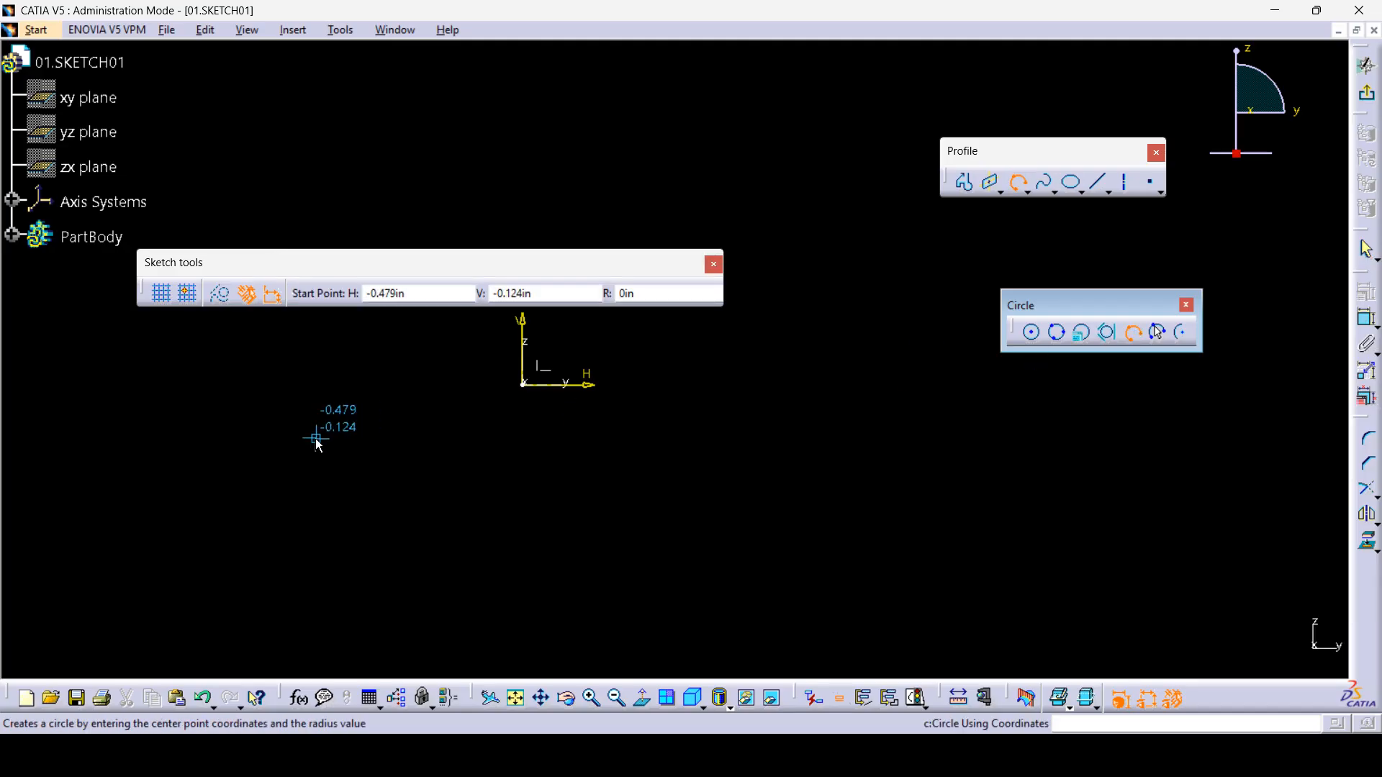
left_click(241, 446)
left_click(456, 208)
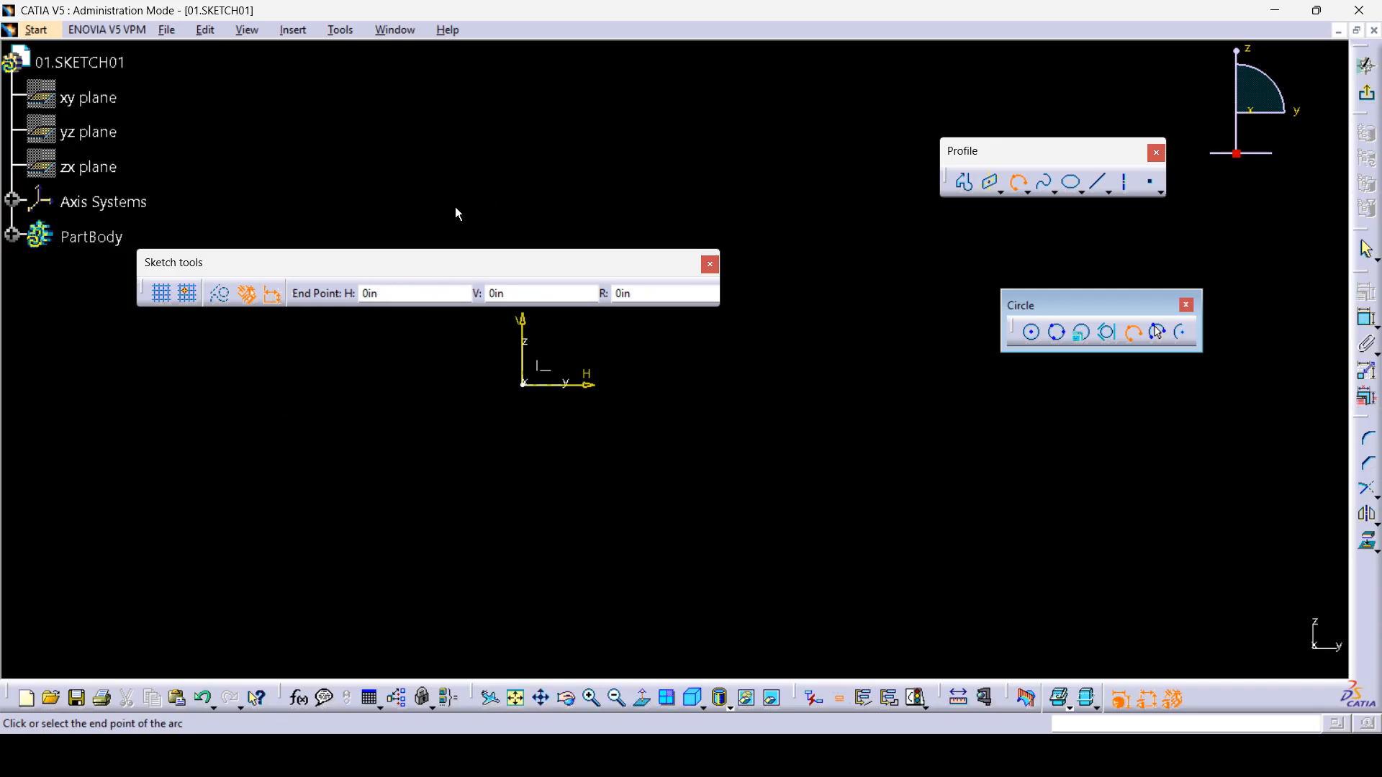
left_click(878, 379)
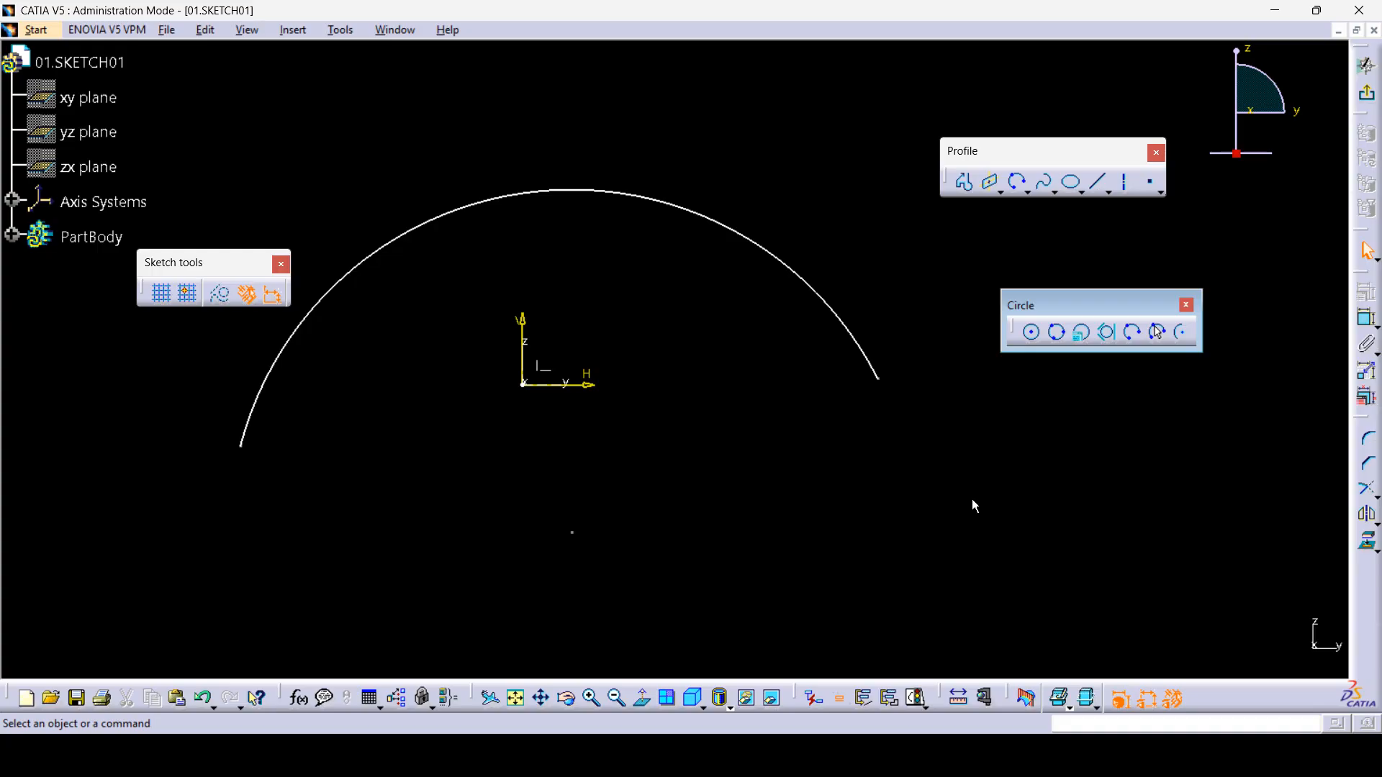
- Delete the three-point arc from the sketch
left_click_drag(991, 573, 105, 154)
key("Delete")
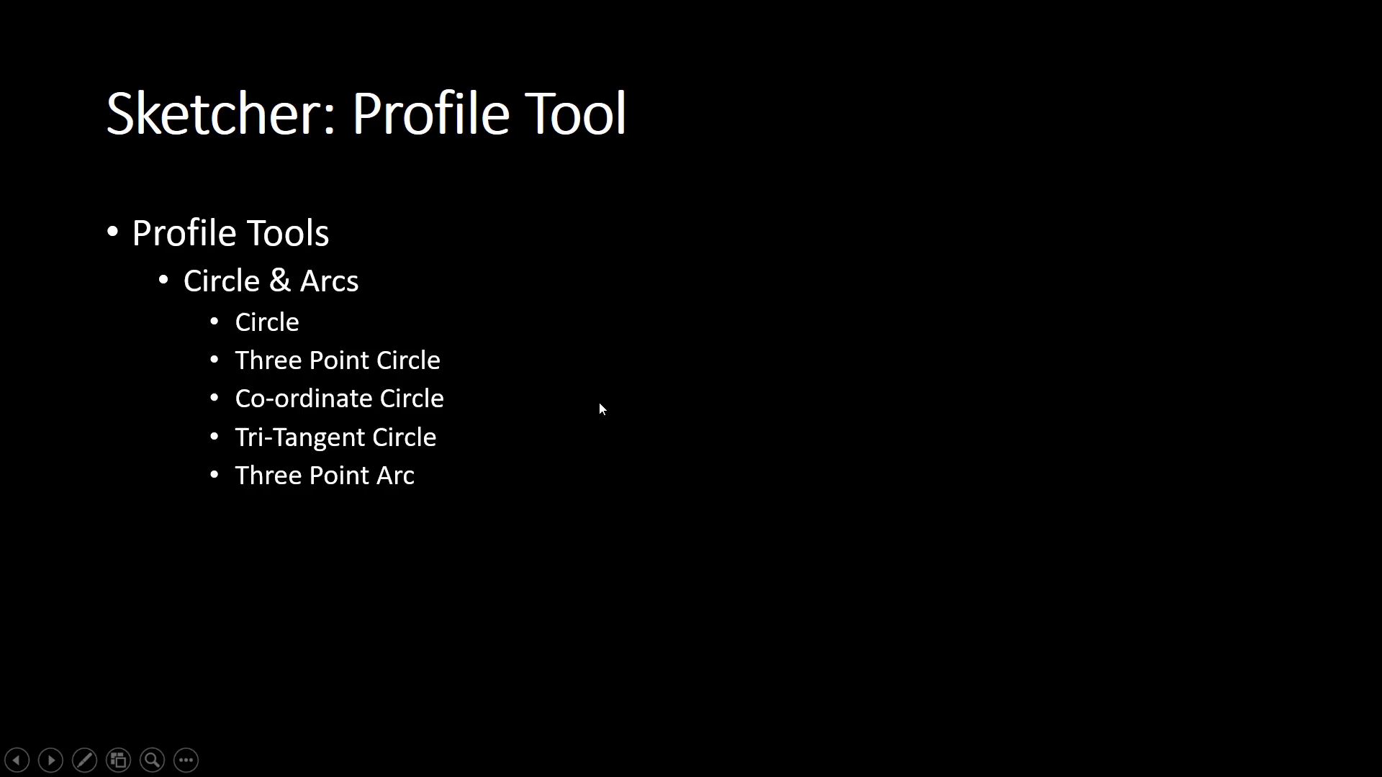
left_click(600, 410)
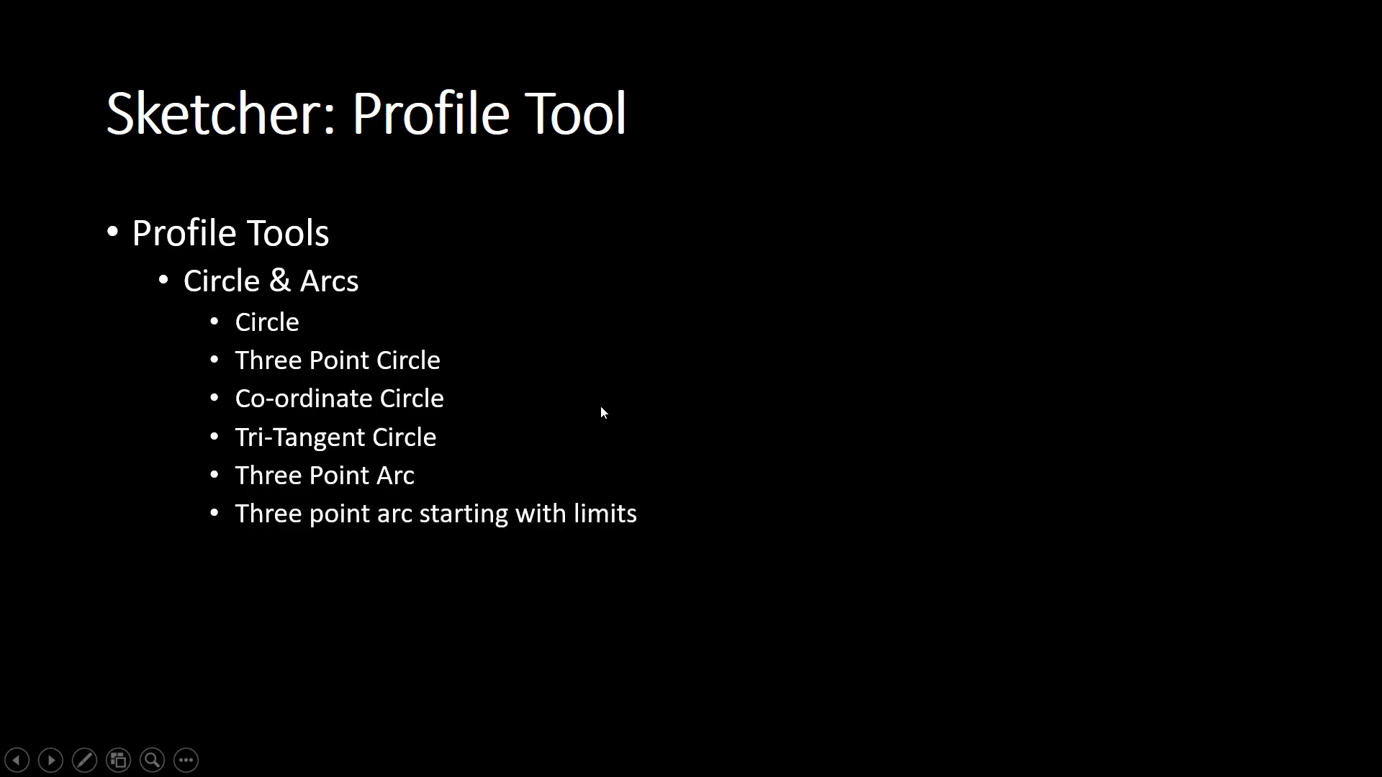
key("alt+Tab")
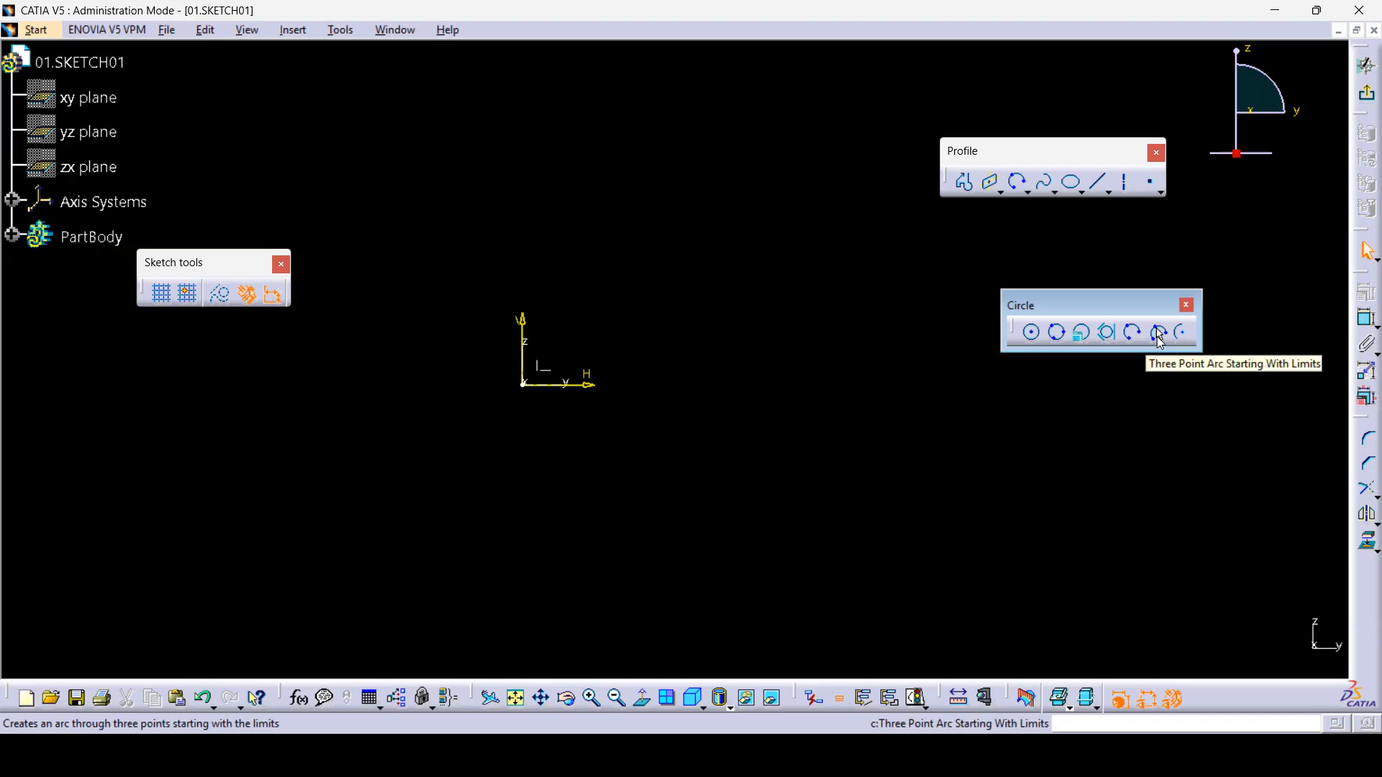
left_click(1159, 333)
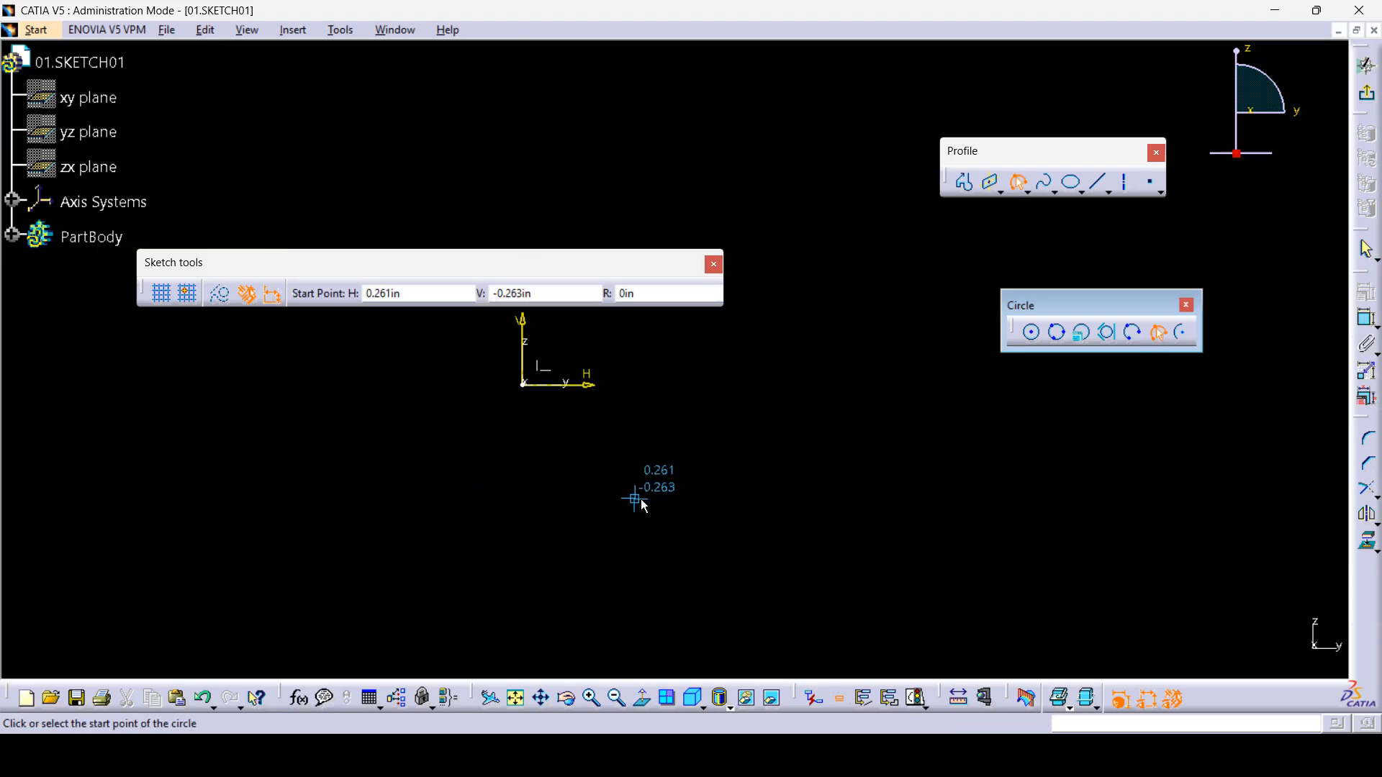
left_click(664, 474)
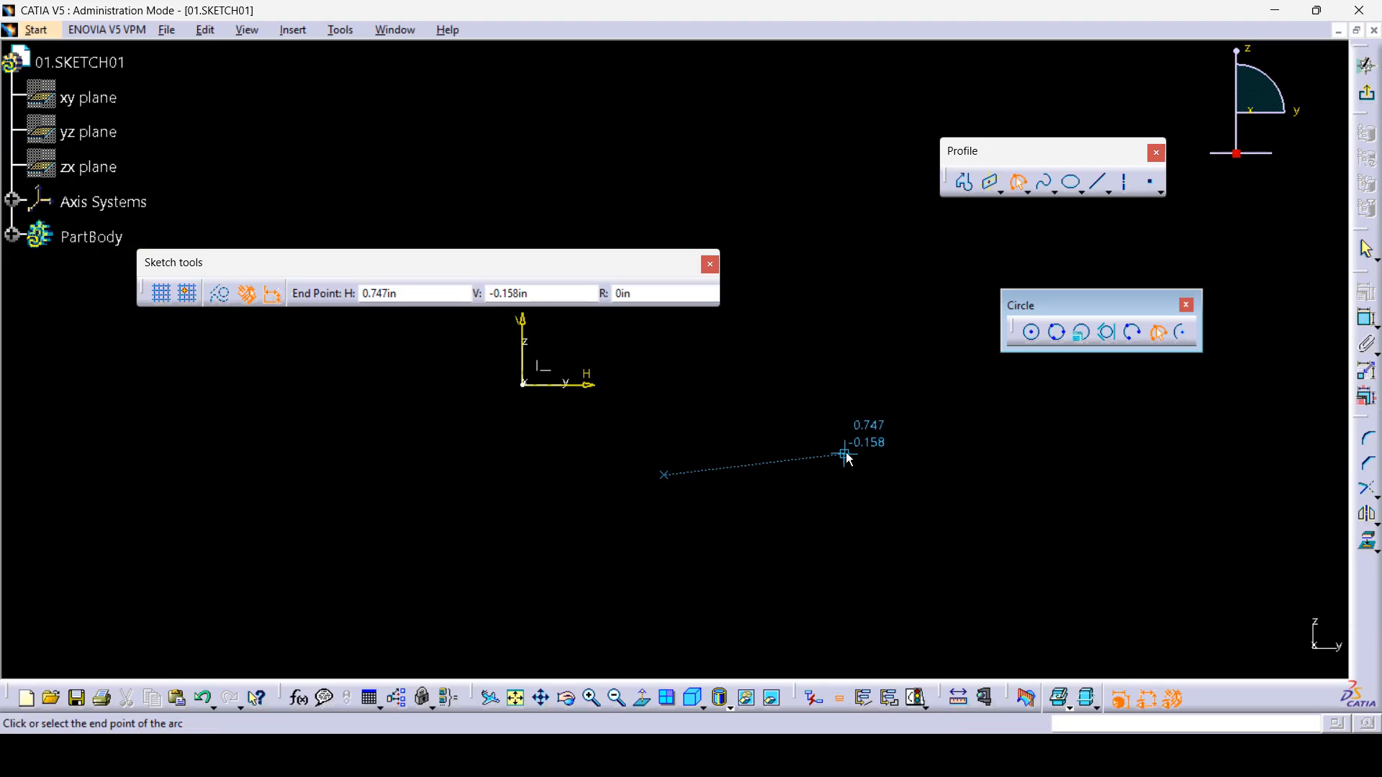
left_click(896, 455)
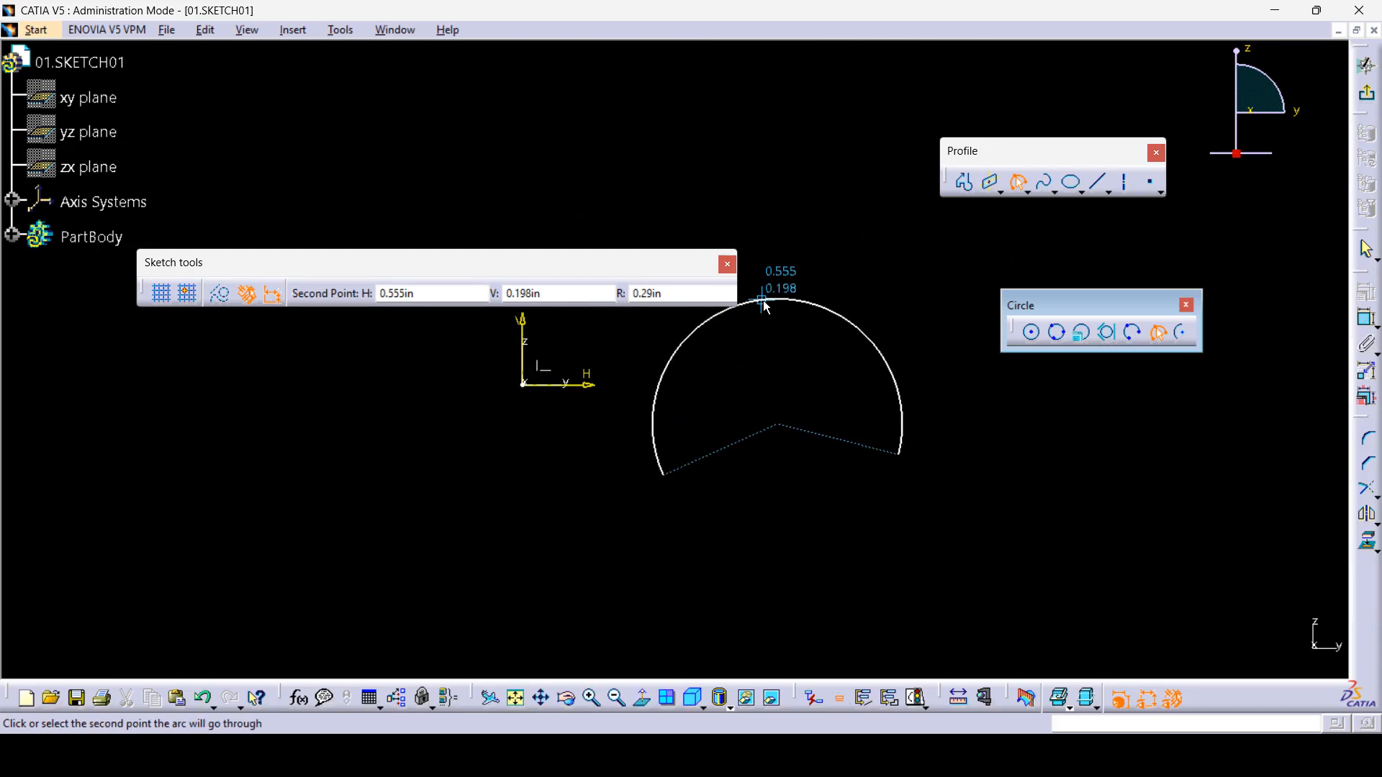
left_click(1156, 334)
- Draw a wide Three Point Arc Starting With Limits arching over the origin, starting at its right end and ending at its left
left_click(1156, 333)
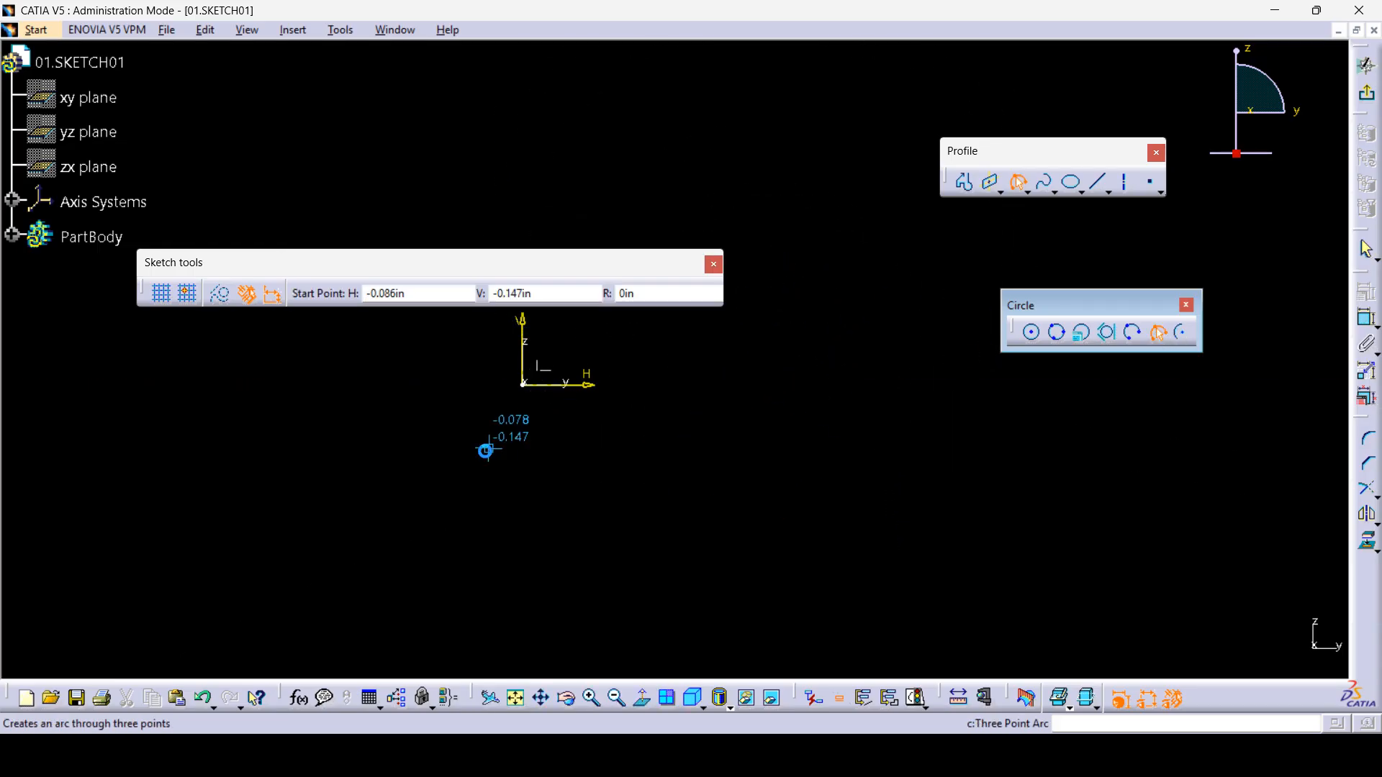
left_click(652, 443)
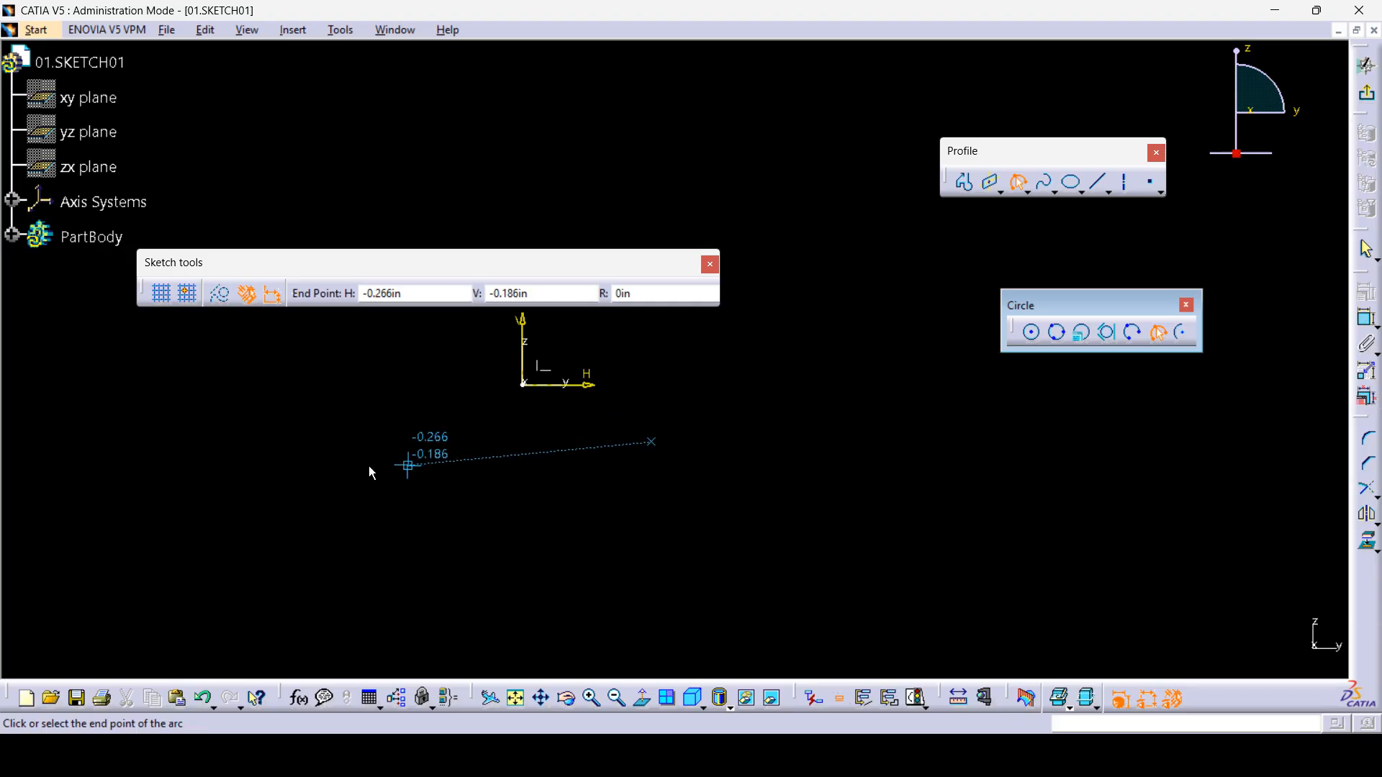
left_click(231, 451)
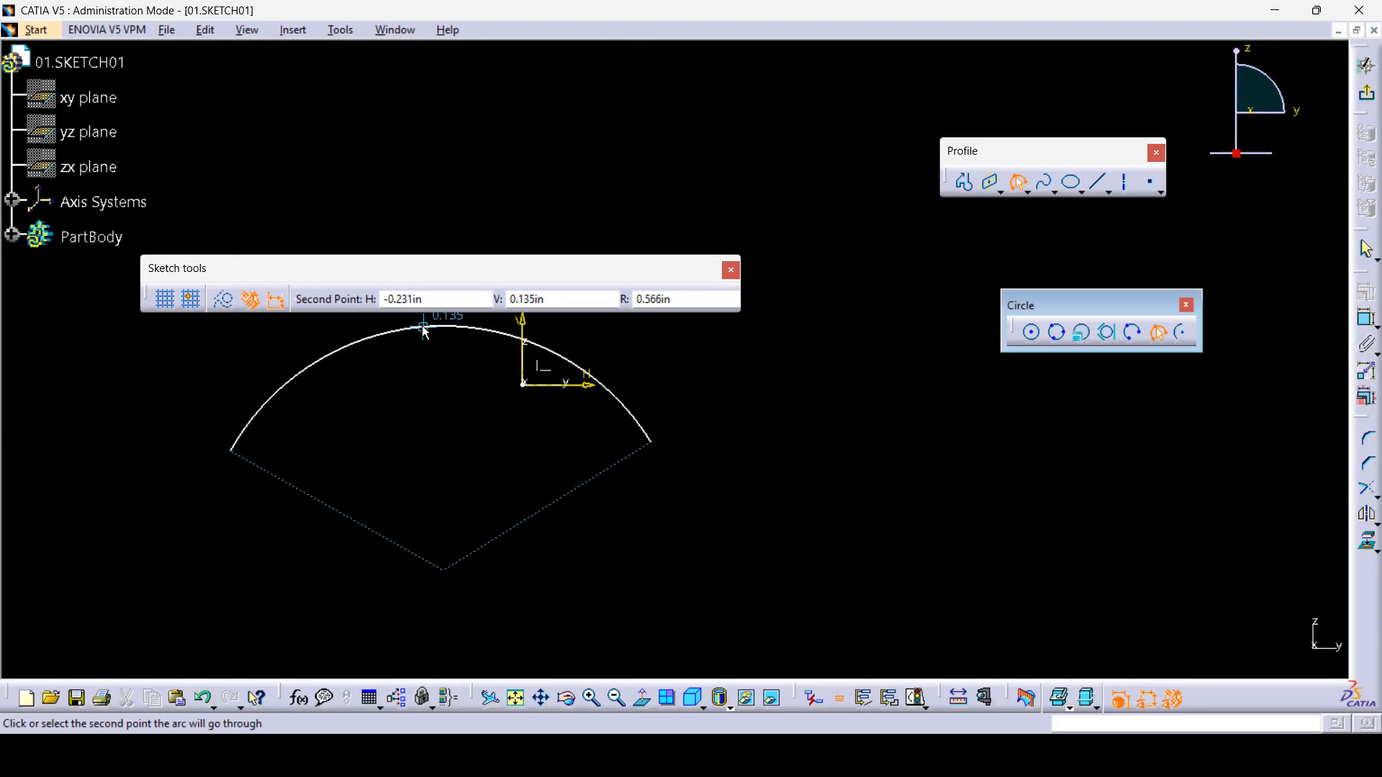
left_click(426, 335)
left_click(730, 347)
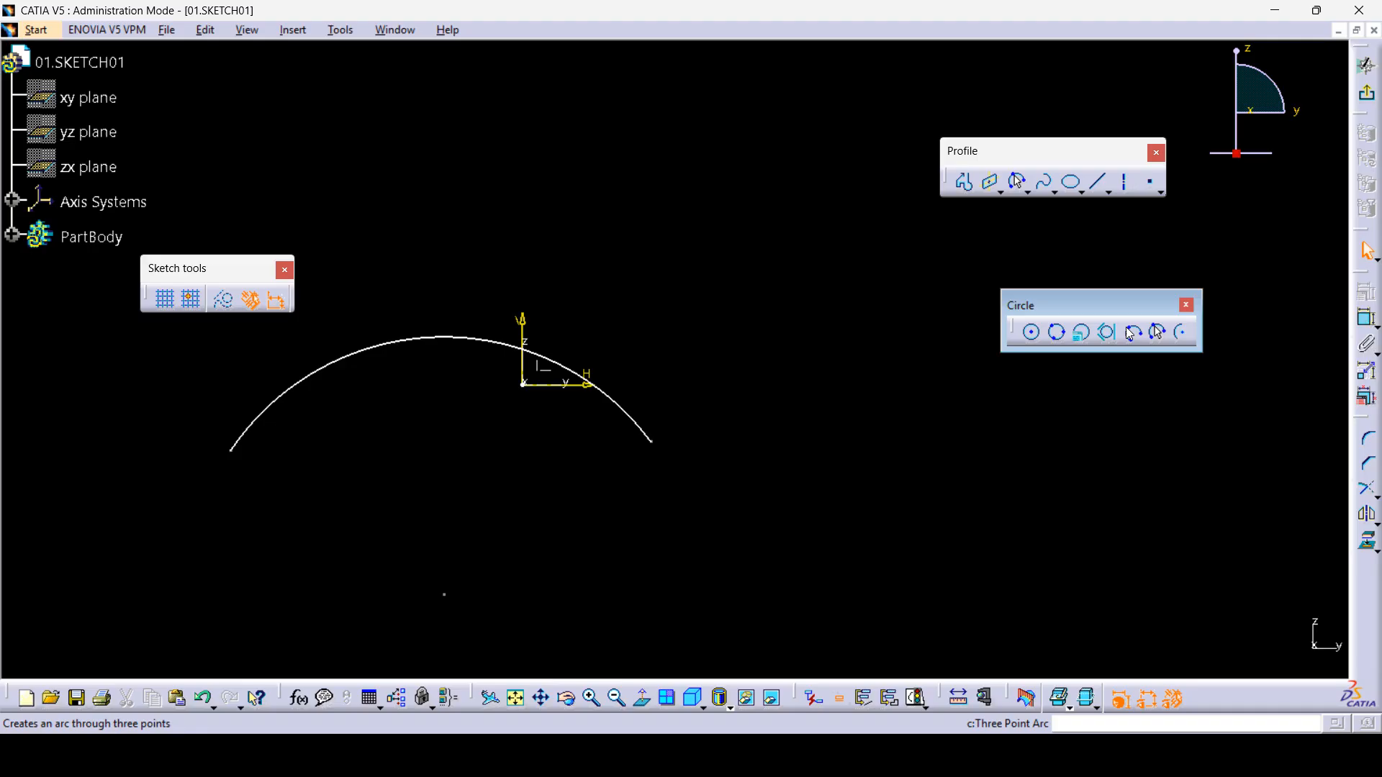
- Draw a second, flatter upward-arching Three Point Arc Starting With Limits to the right of the first arc, starting at its right end
left_click(1157, 332)
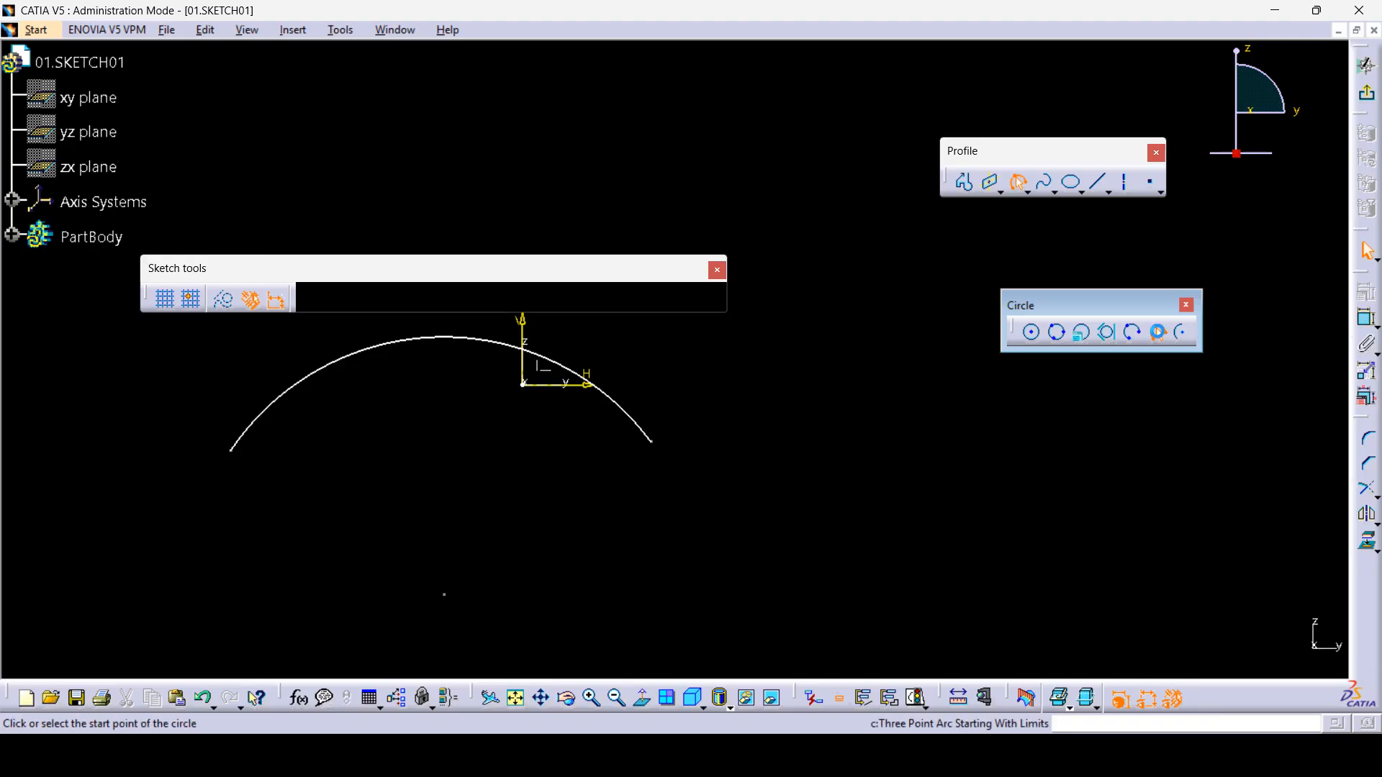
left_click(1072, 442)
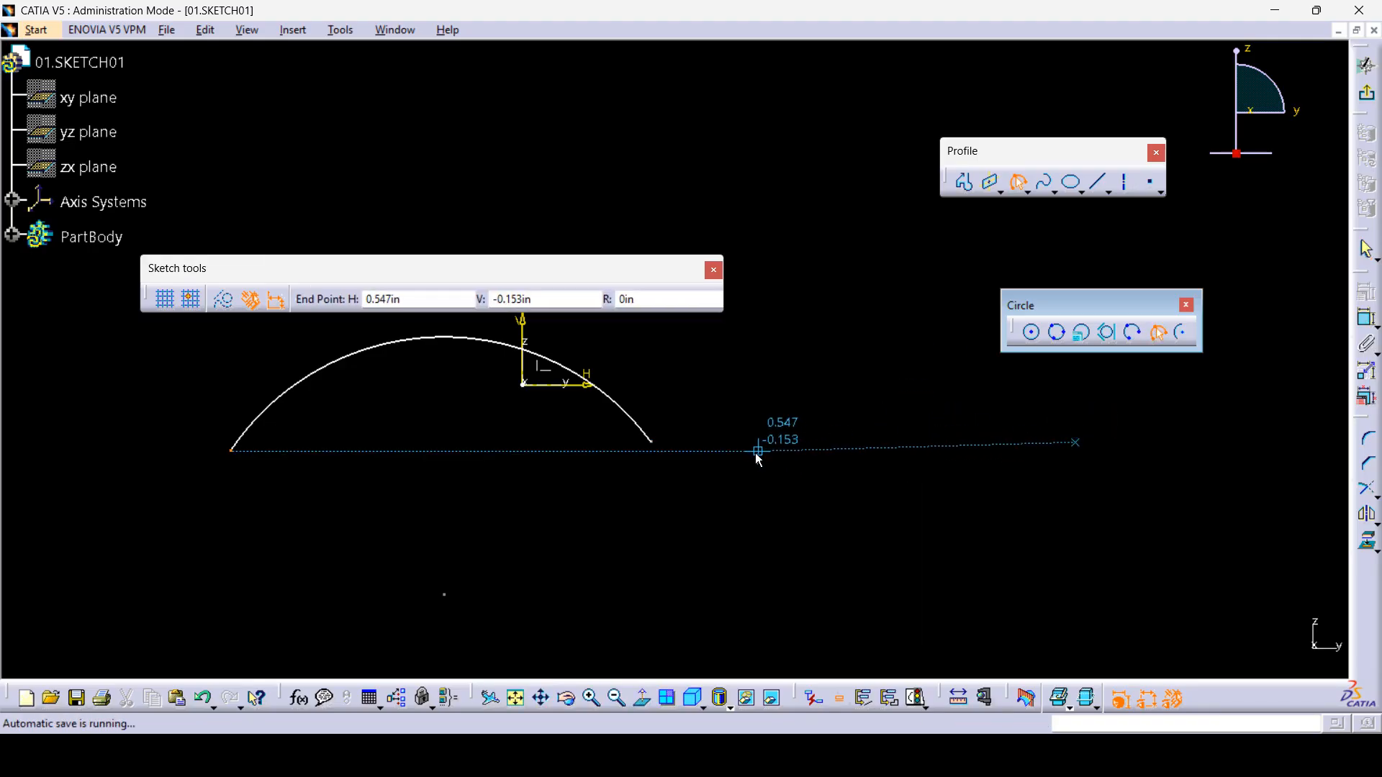
left_click(740, 452)
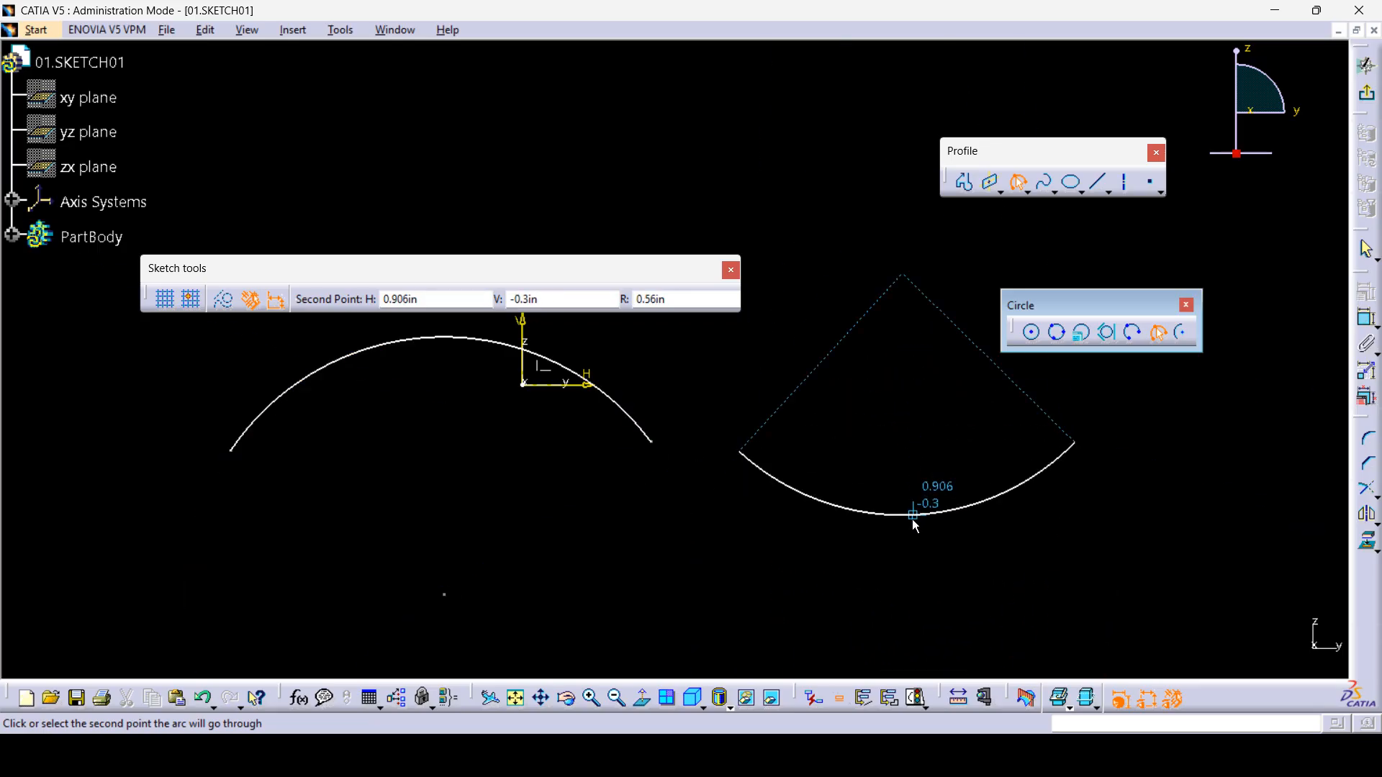
left_click(898, 400)
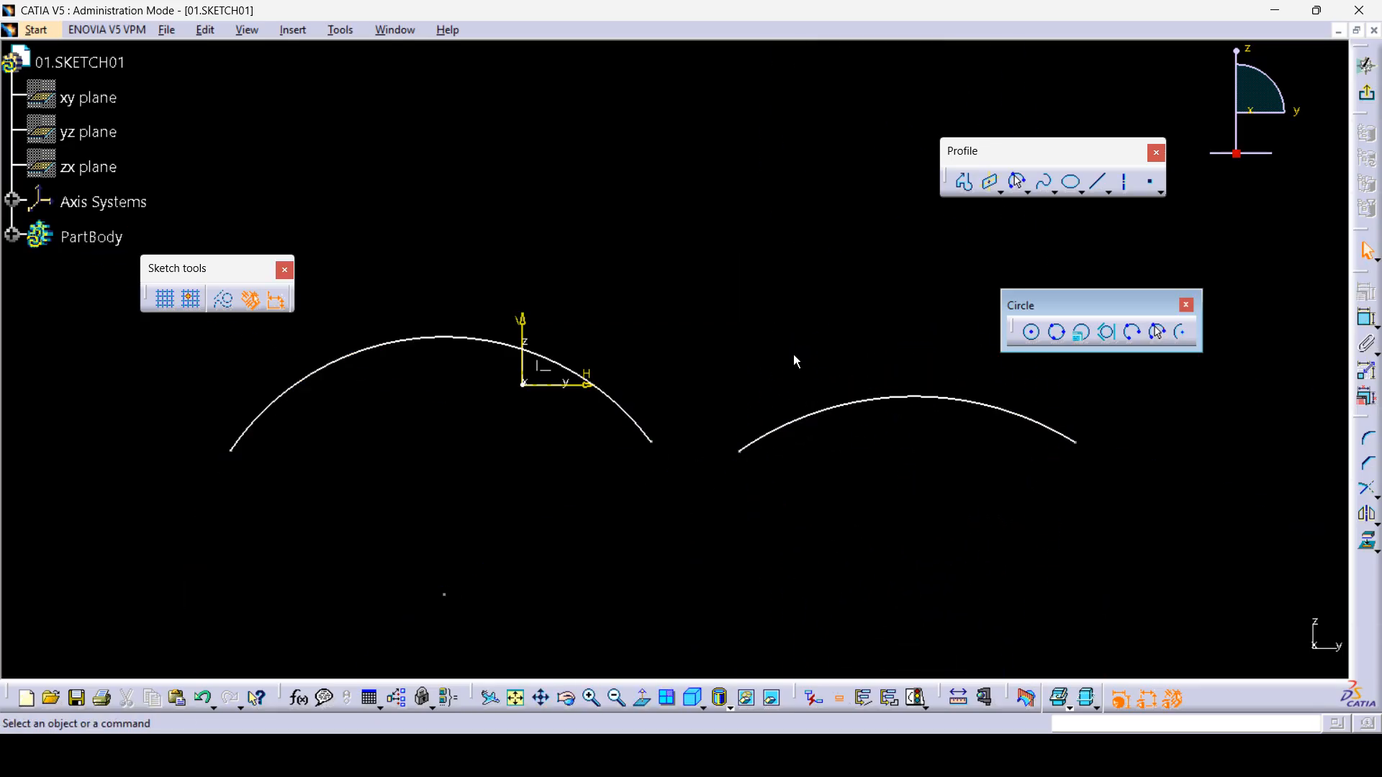
left_click_drag(1199, 576, 696, 471)
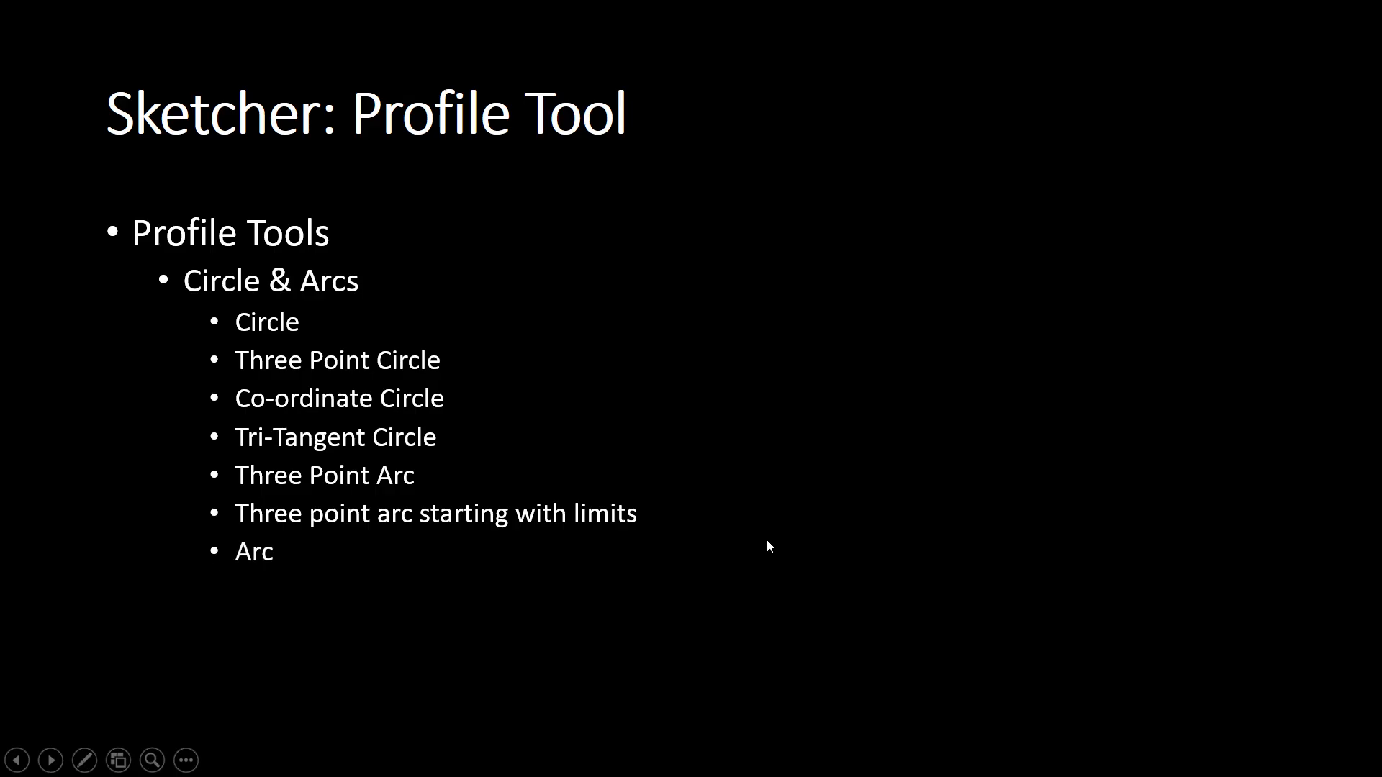
- Switch back to CATIA and delete both three-point arcs from the sketch
key("alt+Tab")
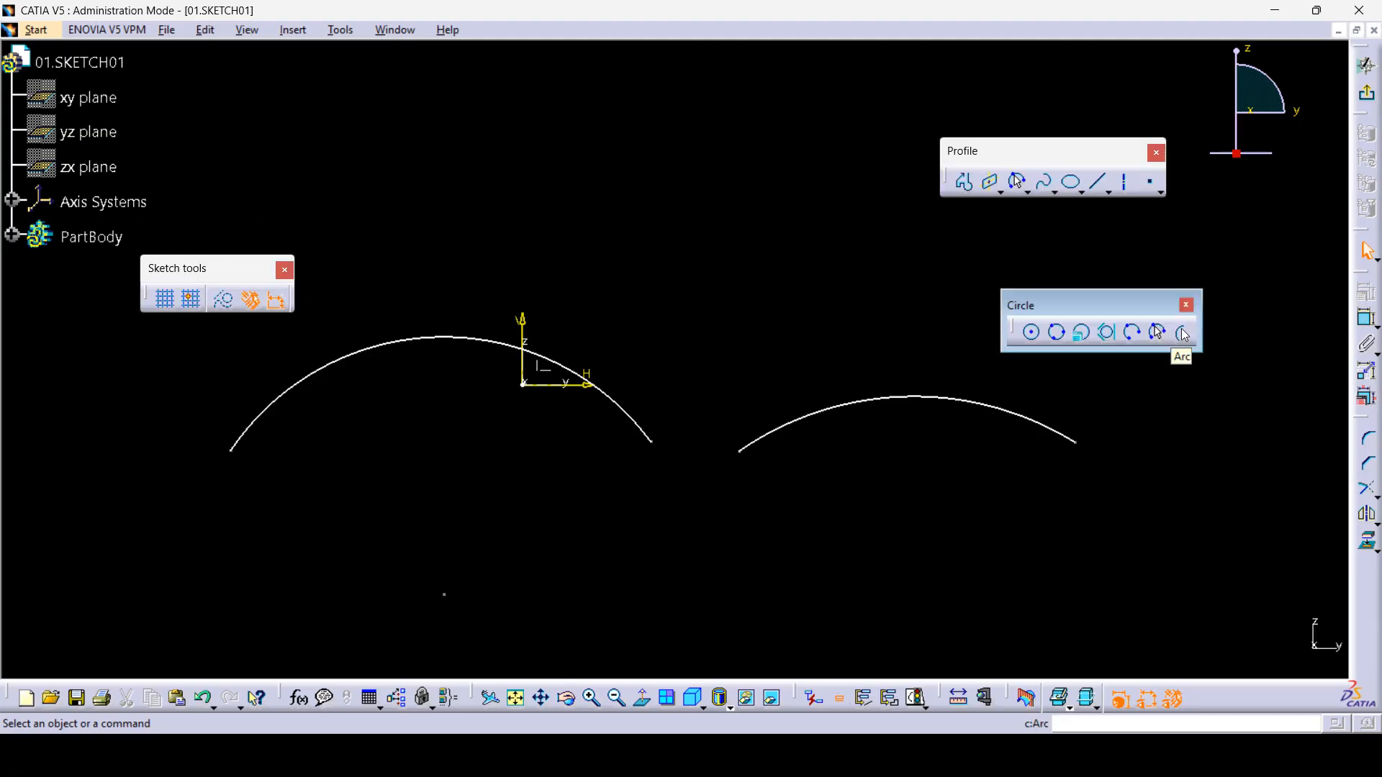
left_click_drag(1148, 577, 118, 263)
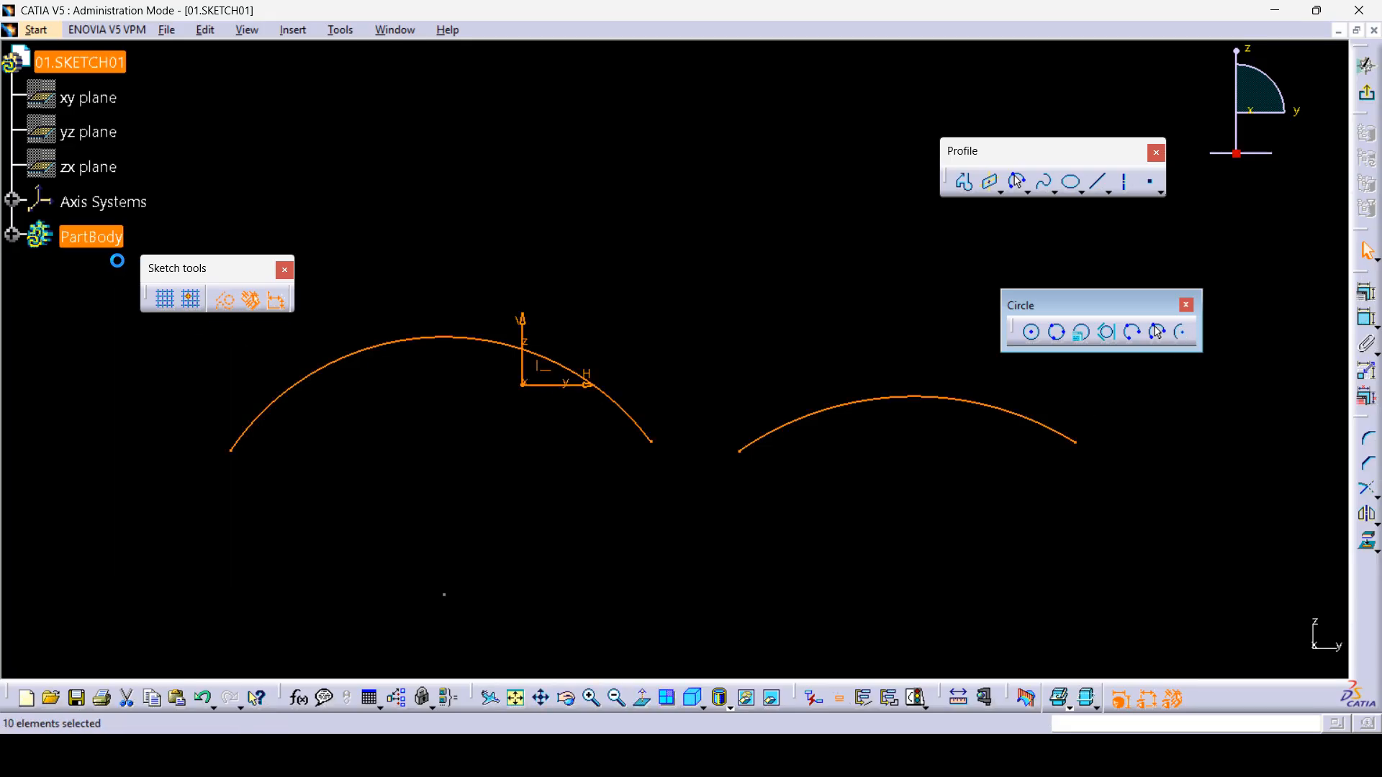
key("Delete")
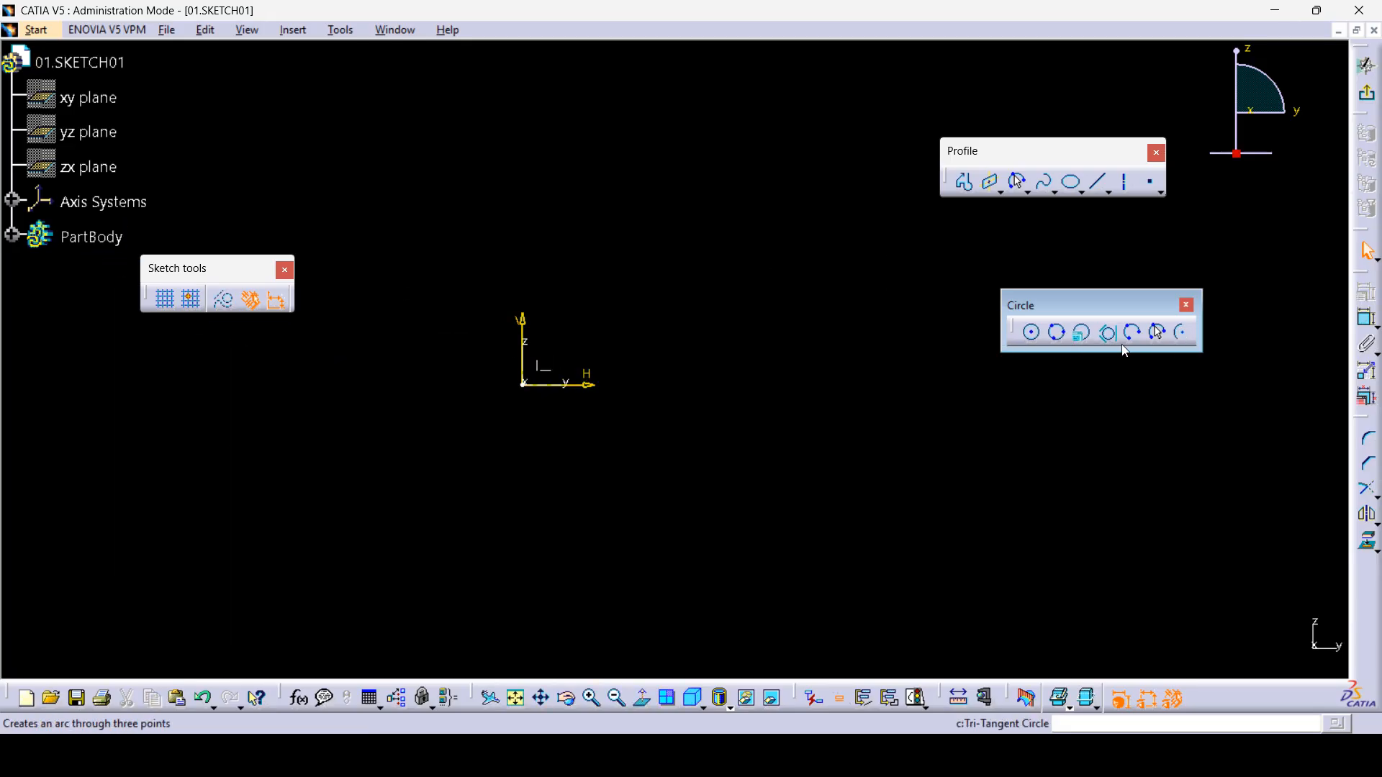
- Draw an Arc of about 0.403 in radius centred below and right of the origin, sweeping from its right side over to near the origin
left_click(1185, 336)
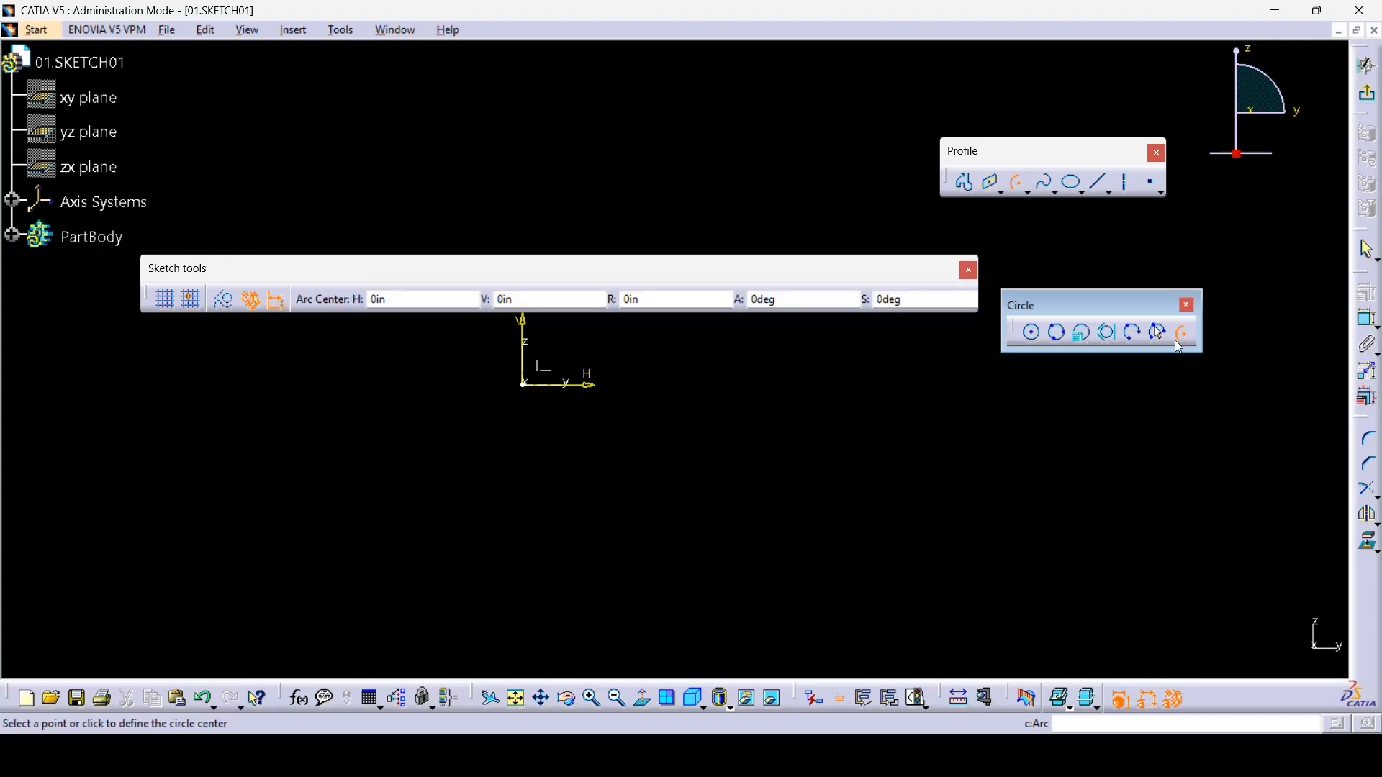
left_click(676, 466)
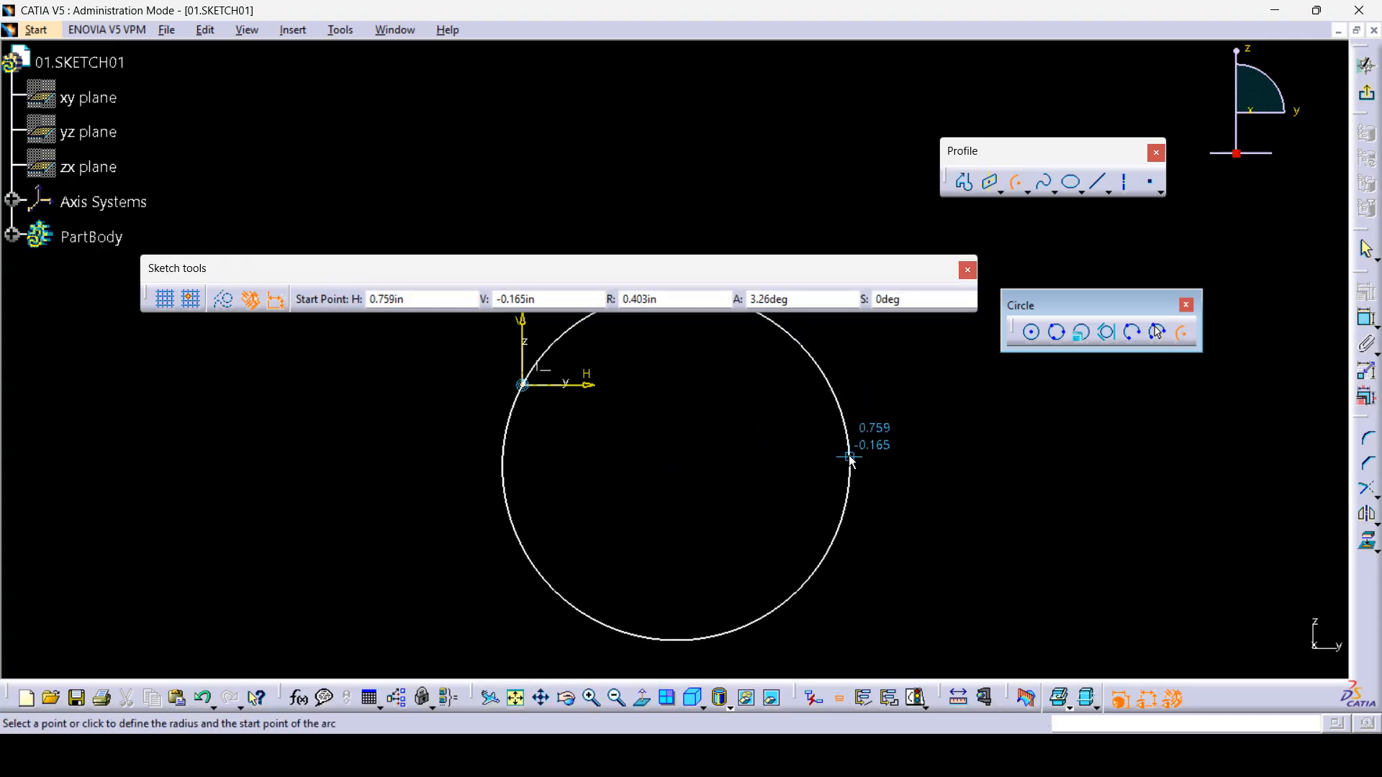
left_click(850, 457)
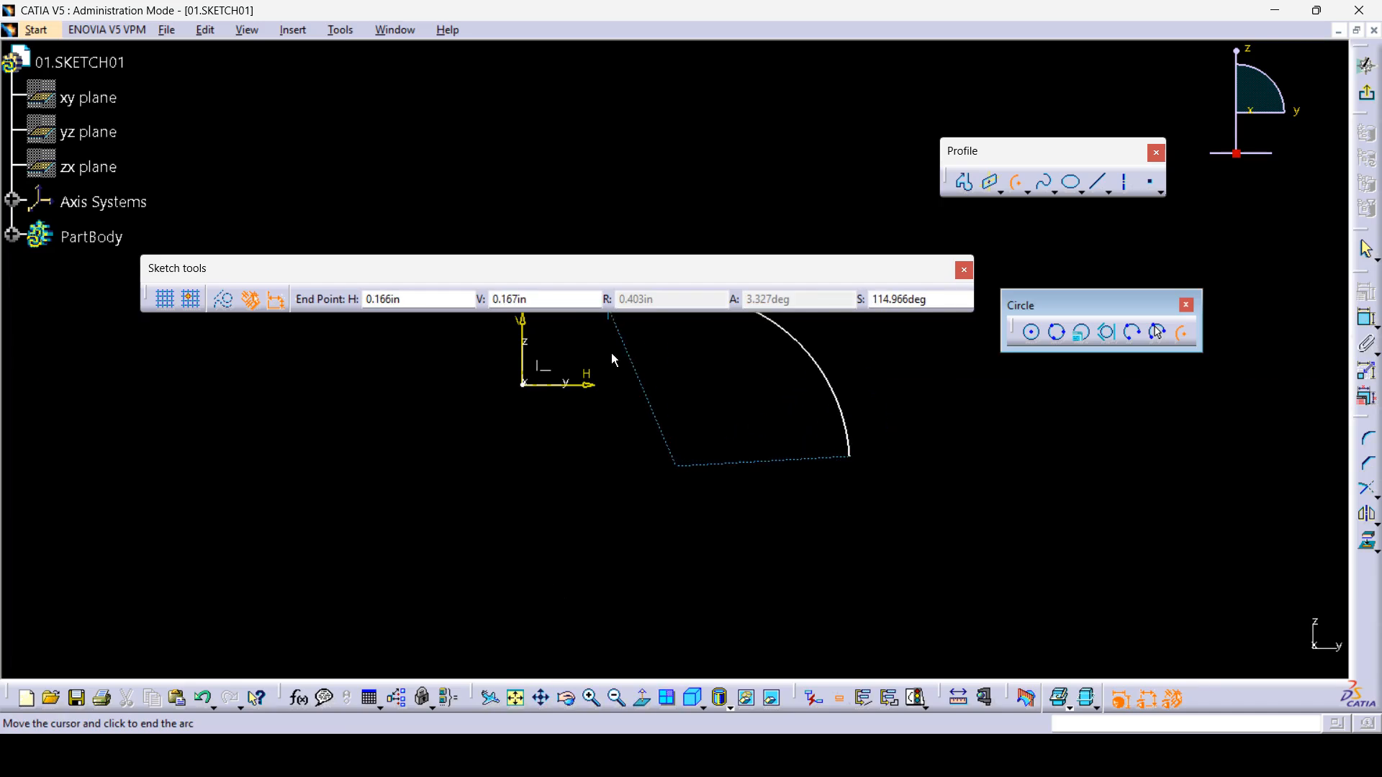
left_click(567, 357)
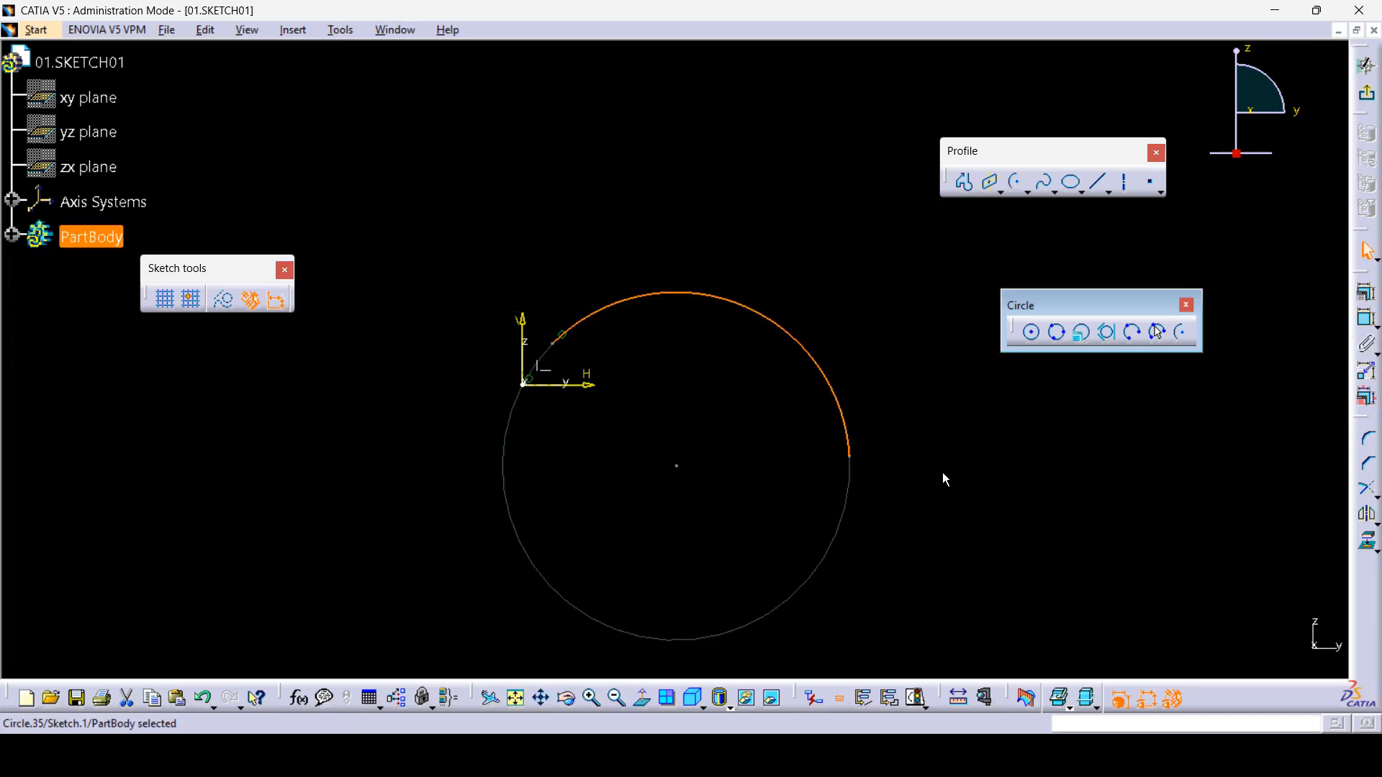
- Draw a second Arc of about 0.303 in radius left of the origin, sweeping over its centre from right to left
left_click(1181, 334)
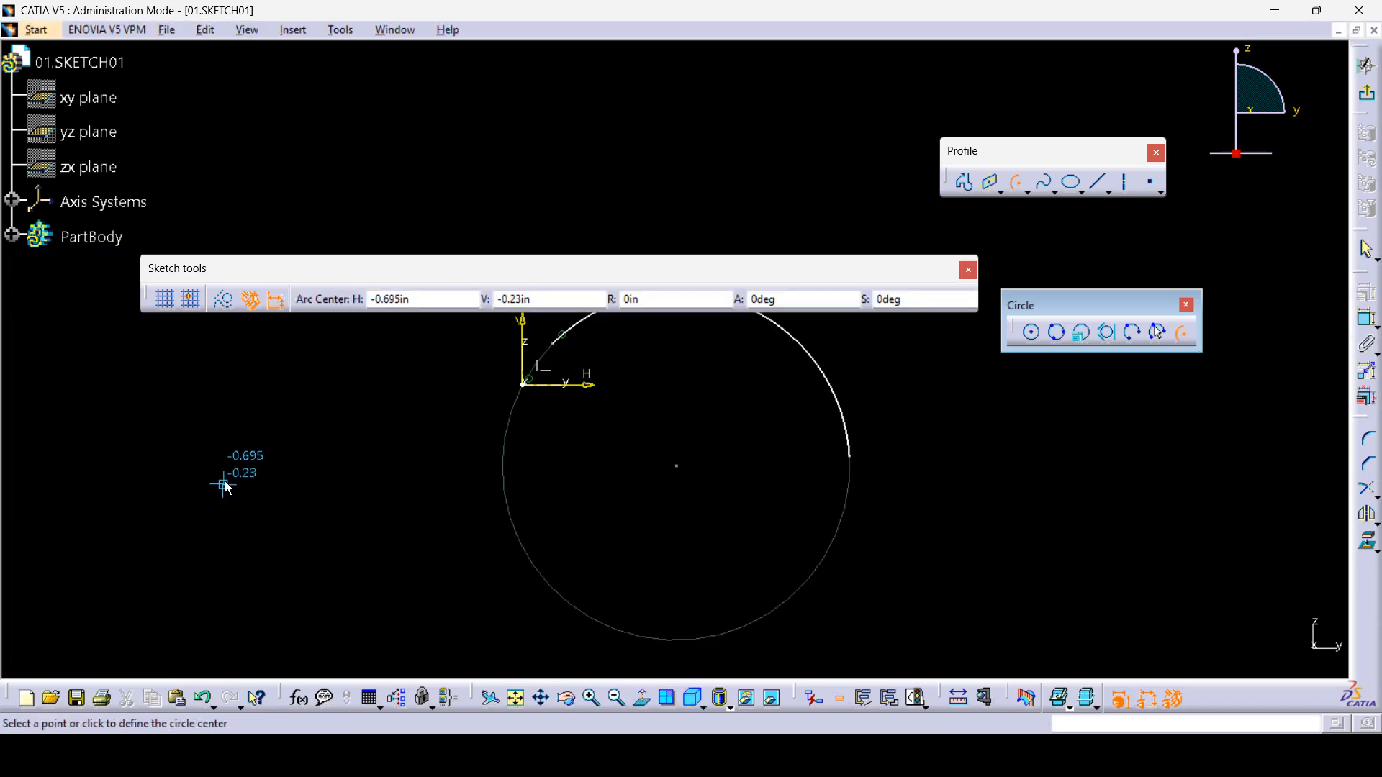
left_click(225, 481)
left_click(355, 492)
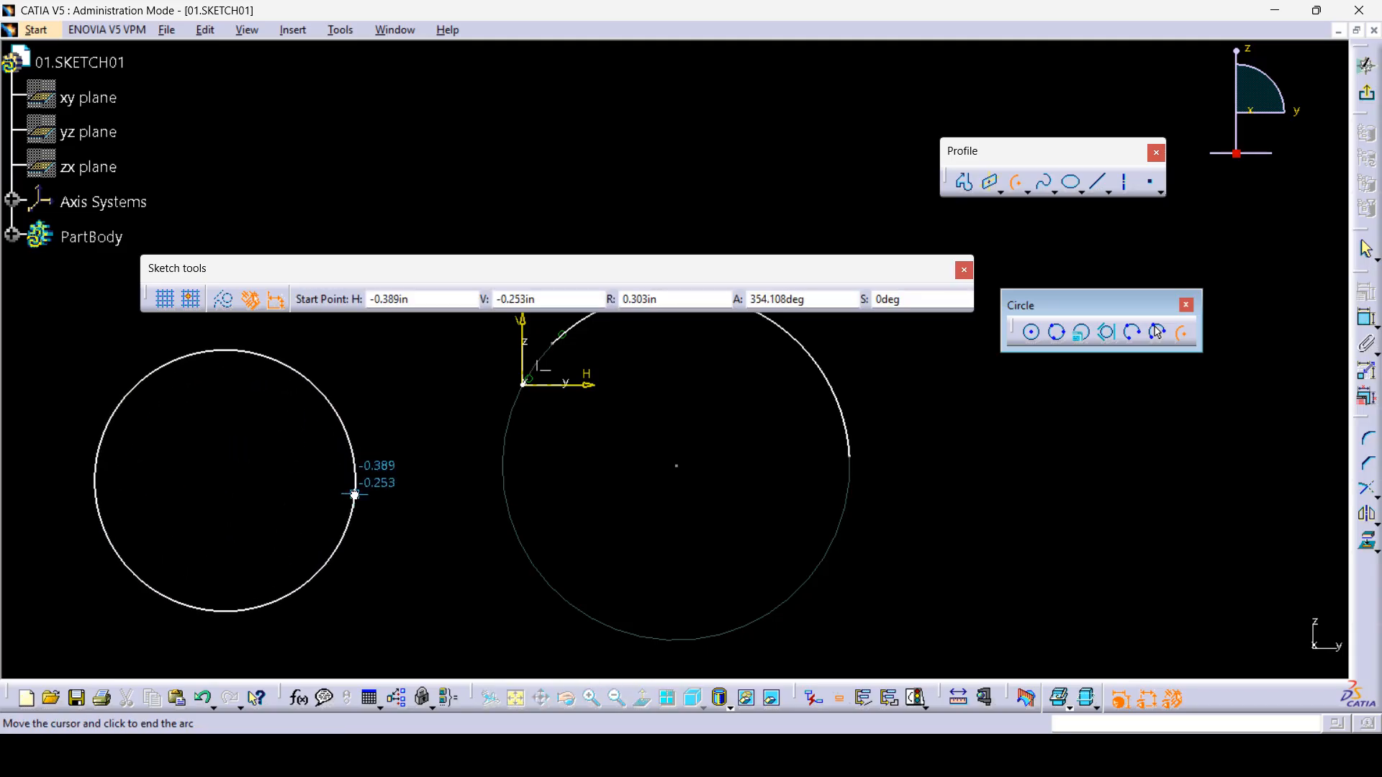
left_click(100, 444)
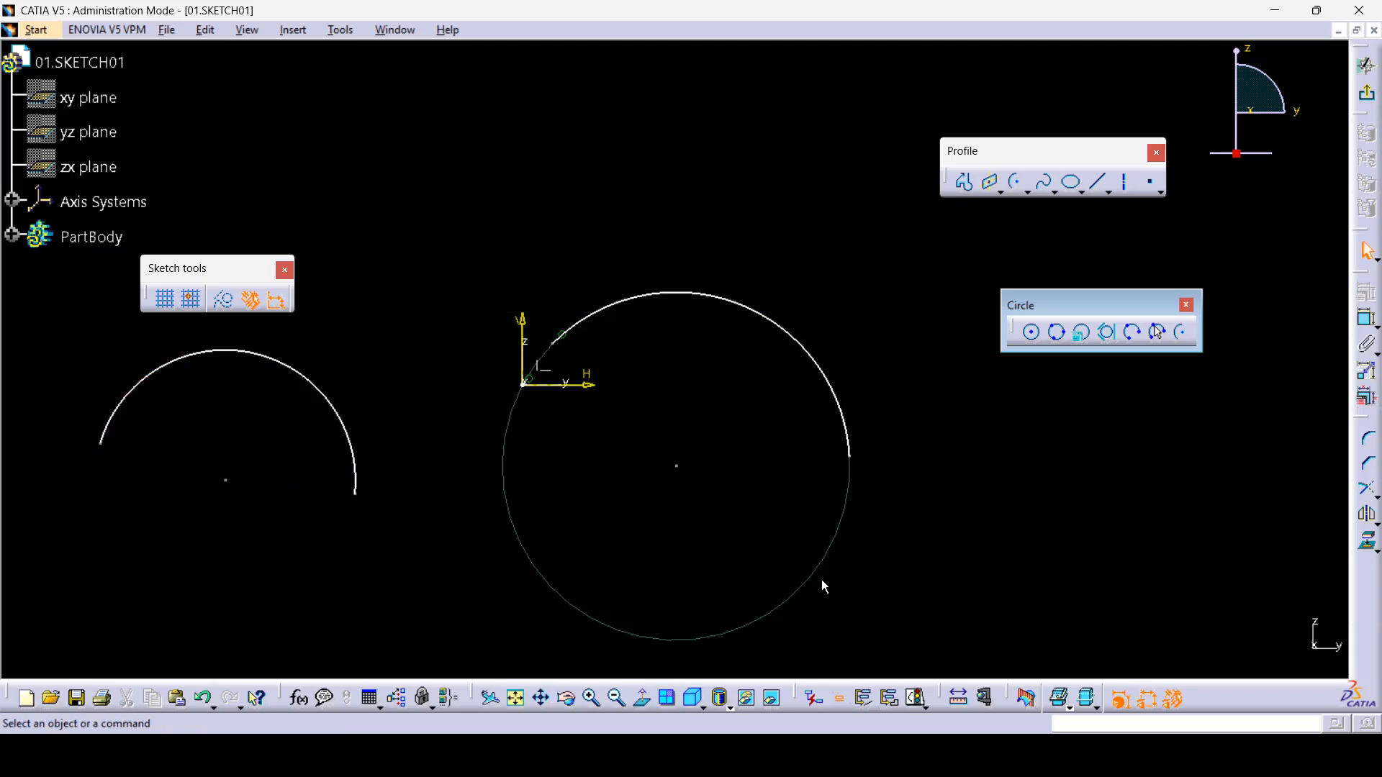
- Delete both centre-based arcs and their construction geometry from the sketch
left_click_drag(947, 613, 23, 248)
key("Delete")
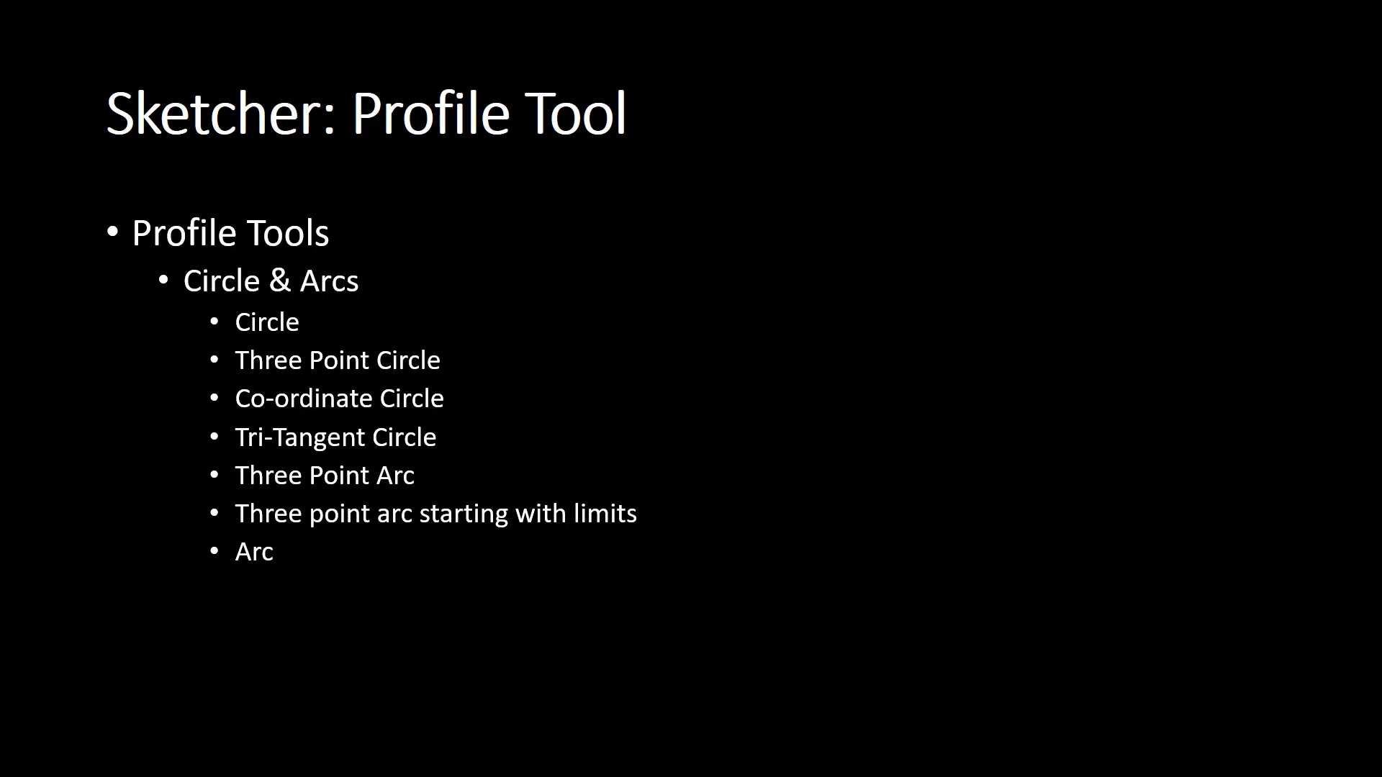
left_click(385, 566)
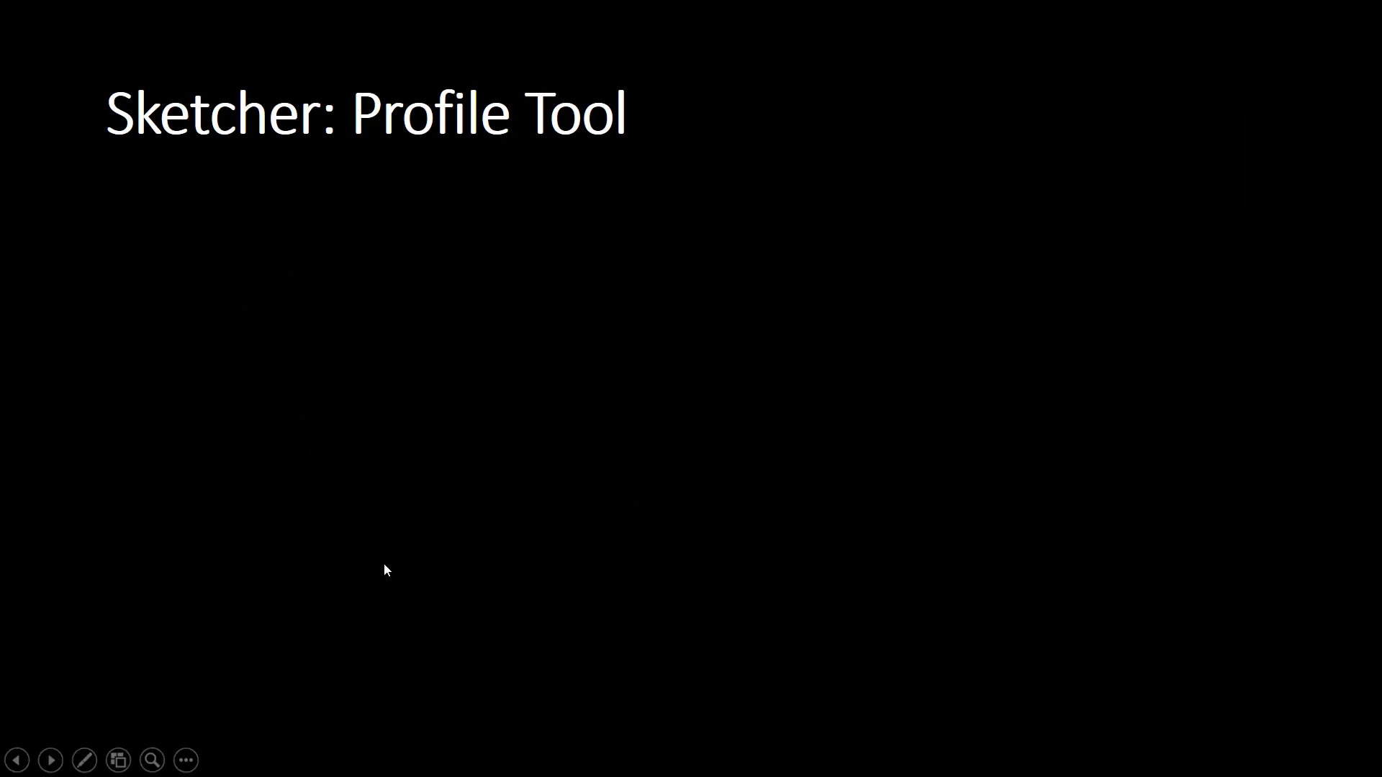
left_click(386, 566)
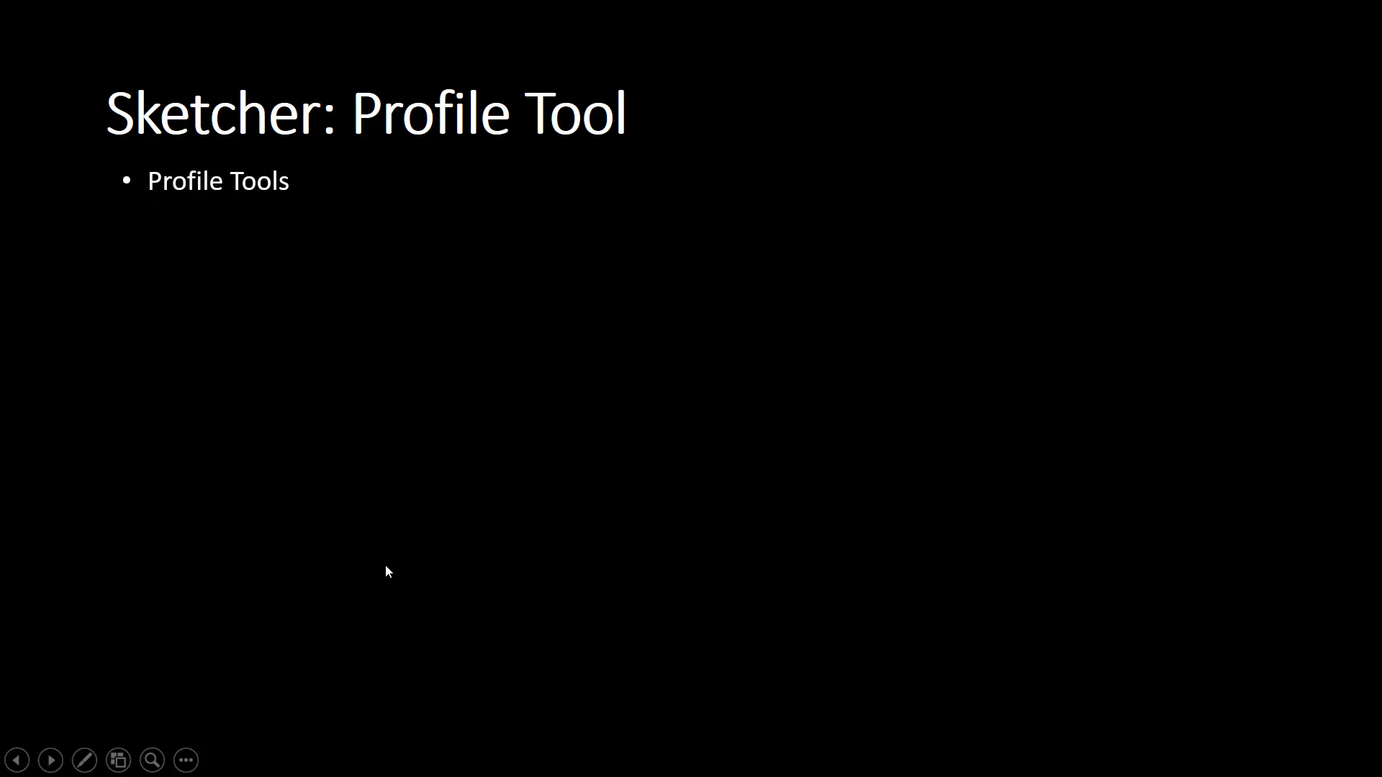
left_click(385, 566)
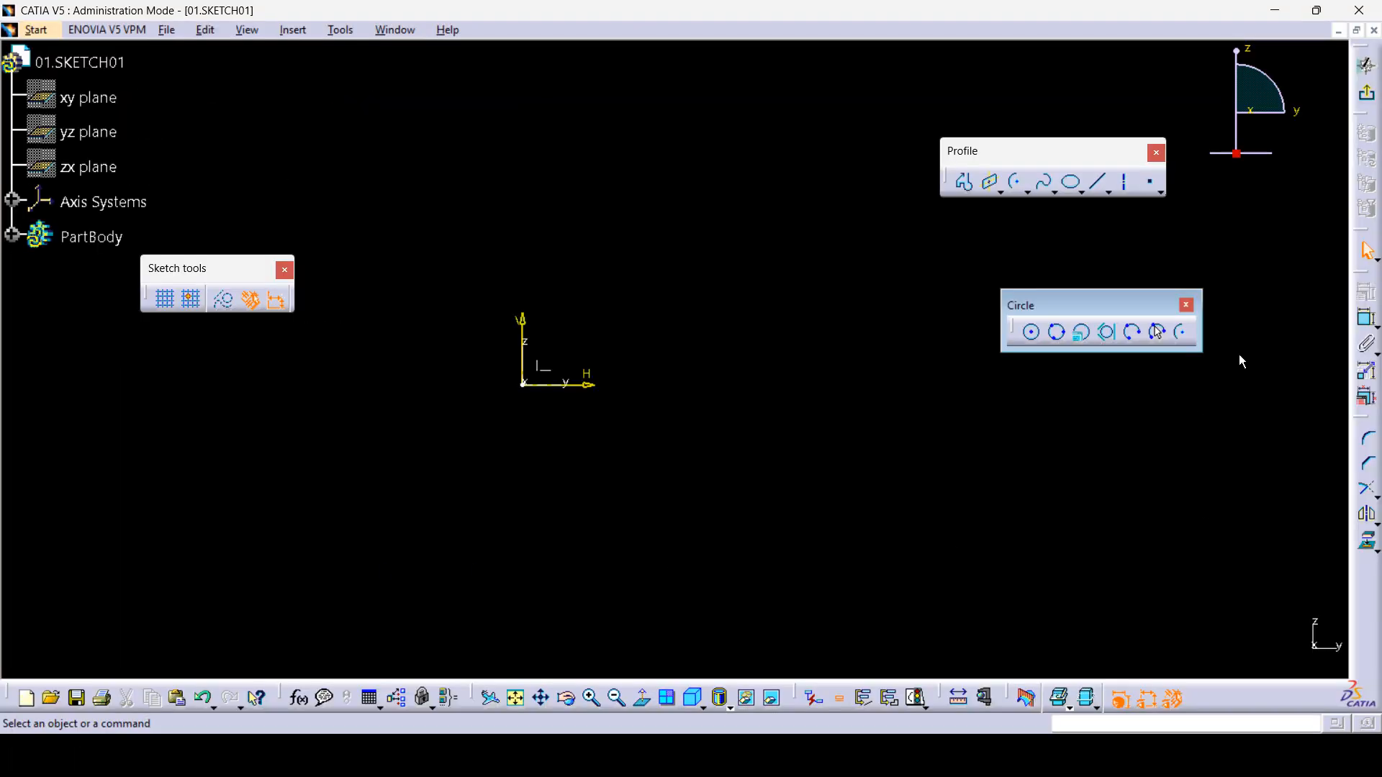
- Close the Circle toolbar and draw a wavy five-point Spline from left of the origin, passing close to it and ending far right
left_click(1185, 305)
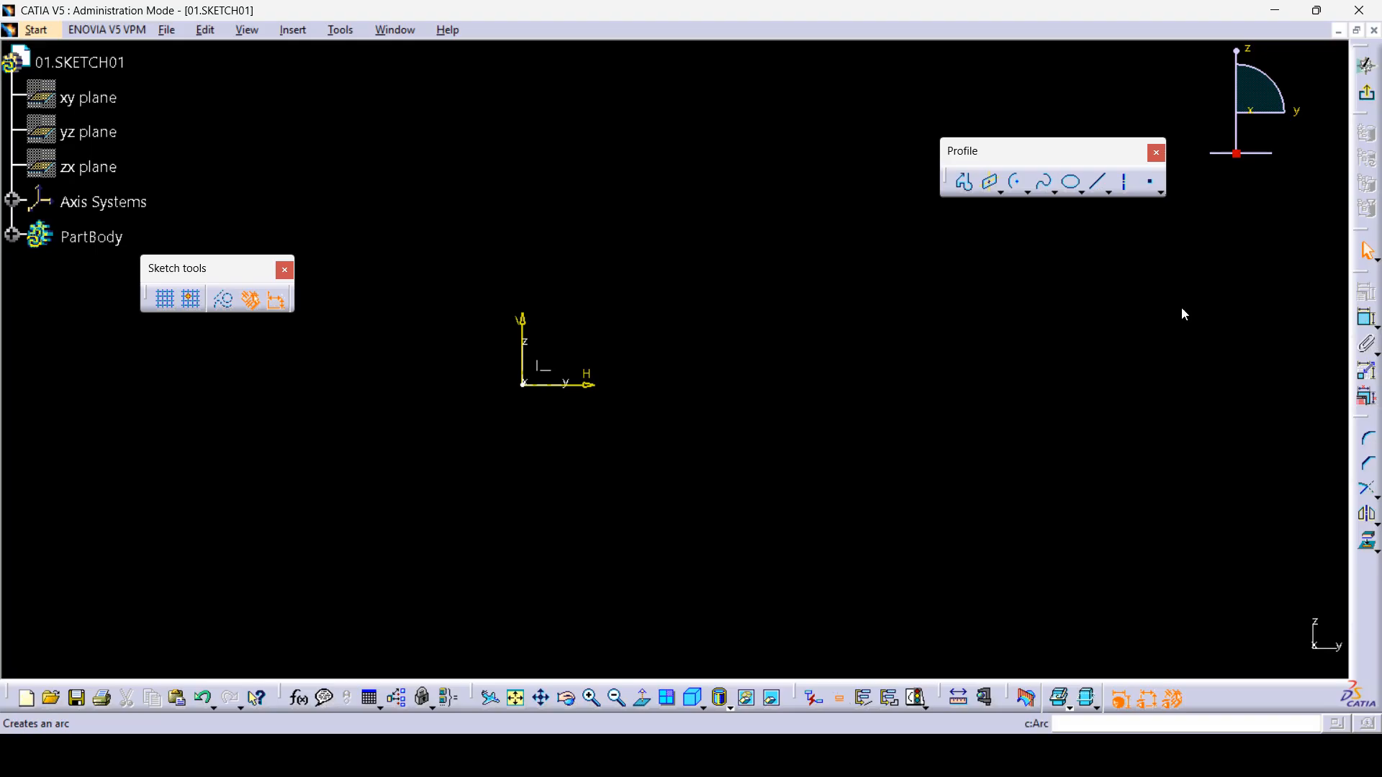
left_click(1046, 189)
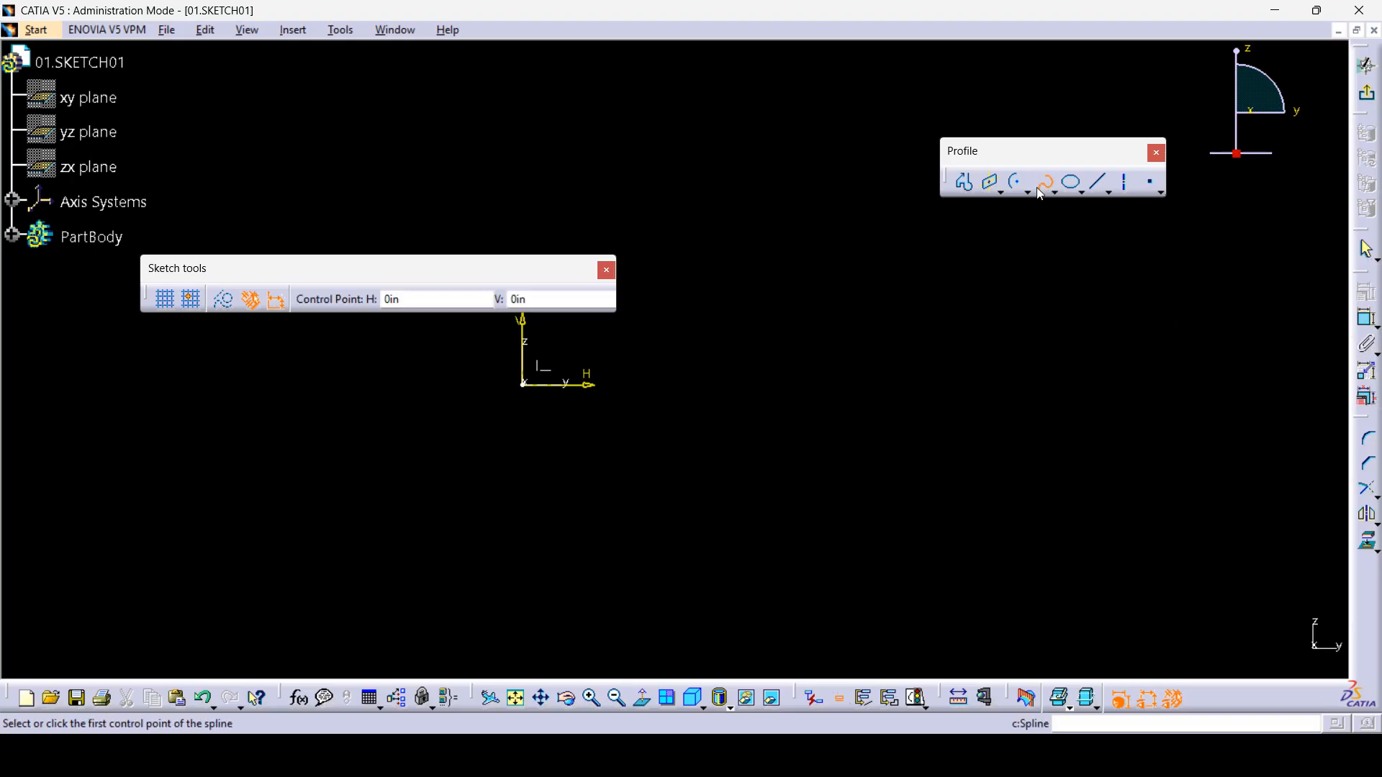
left_click(182, 399)
left_click(353, 345)
left_click(524, 384)
left_click(619, 412)
left_click(912, 436)
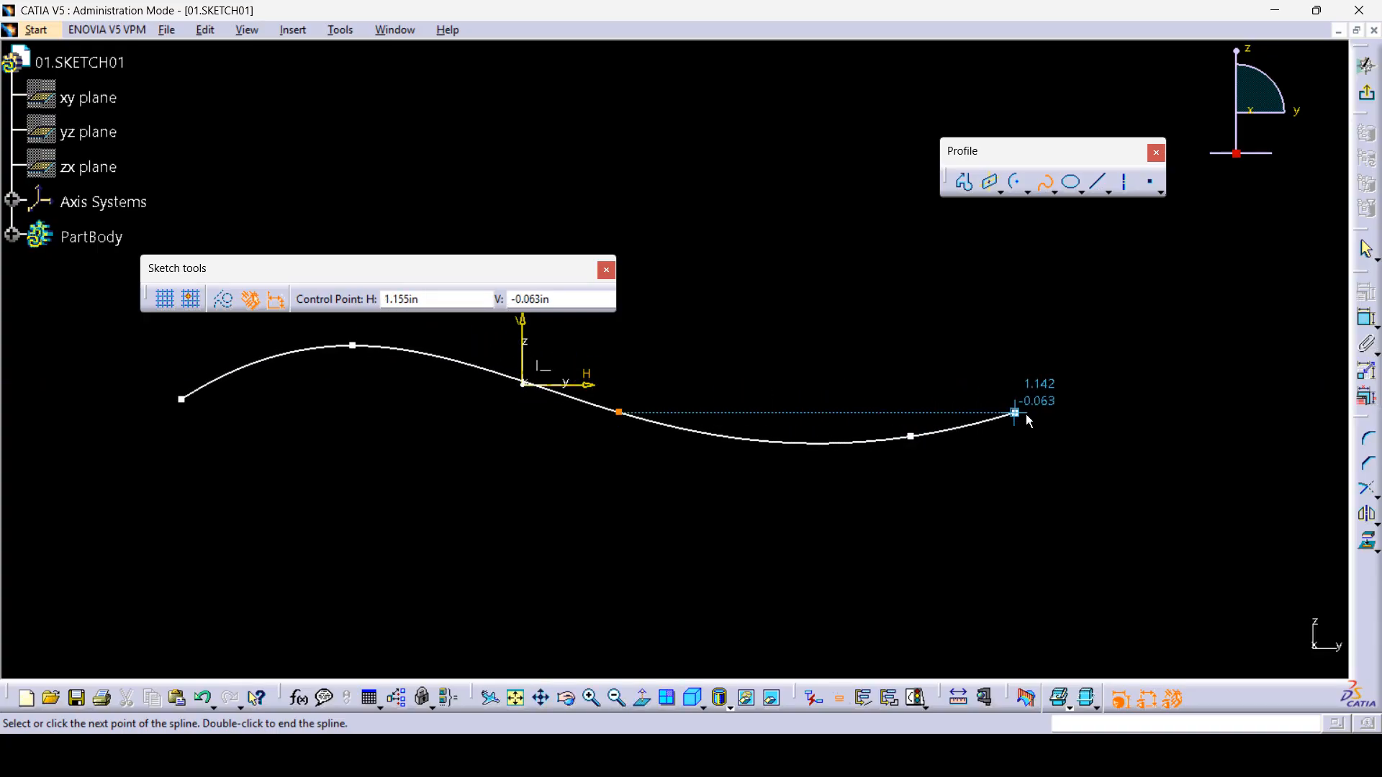
double_click(1064, 363)
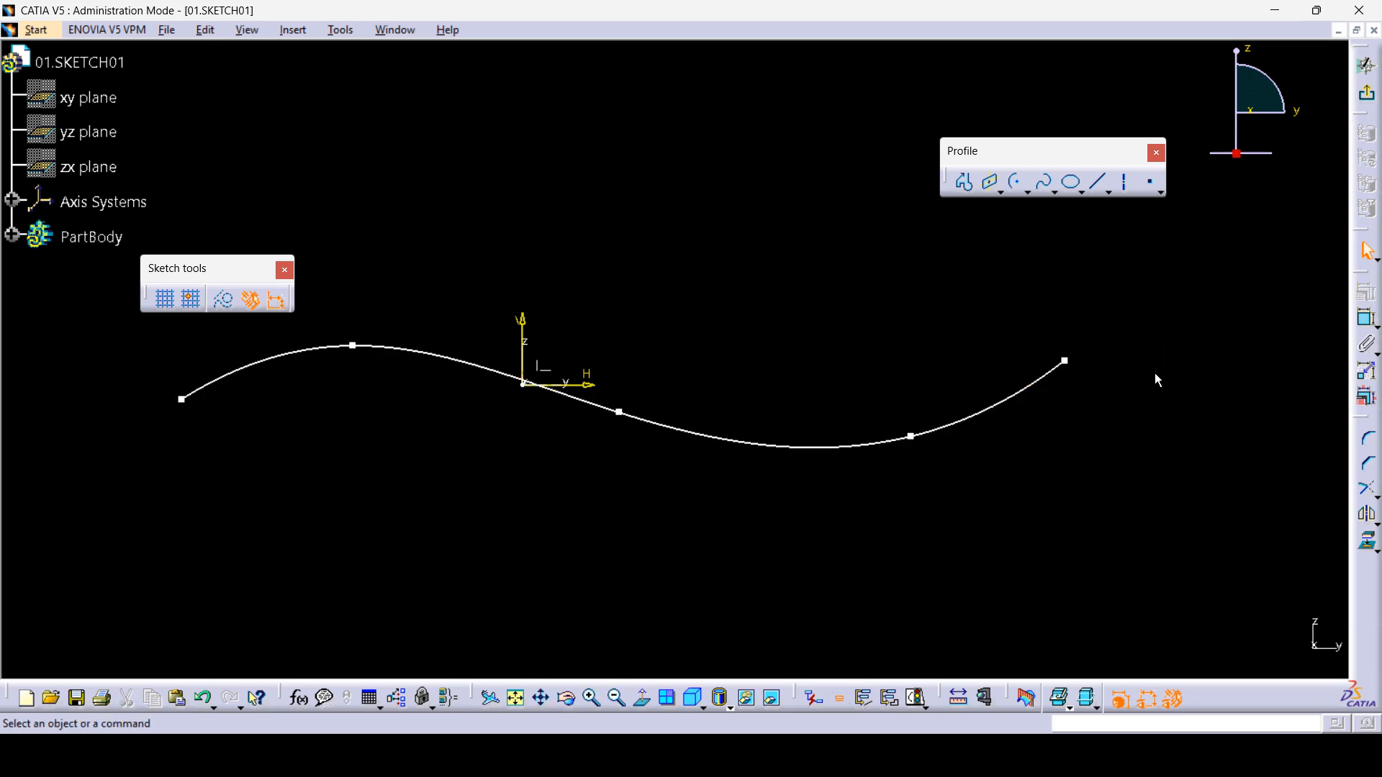
- Draw a second Spline with four control points above the first one, placing its second point on the vertical axis
left_click(1047, 187)
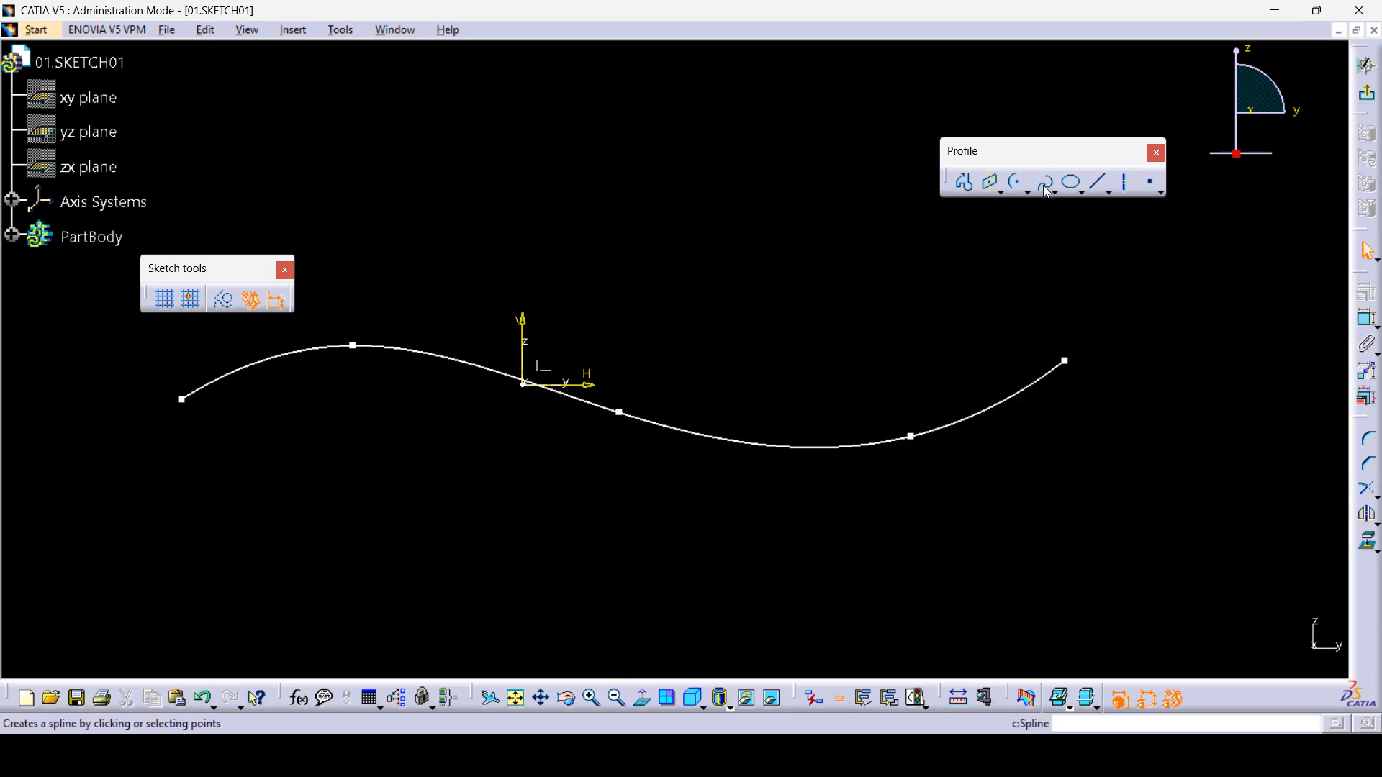
left_click(221, 170)
left_click(523, 153)
left_click(722, 265)
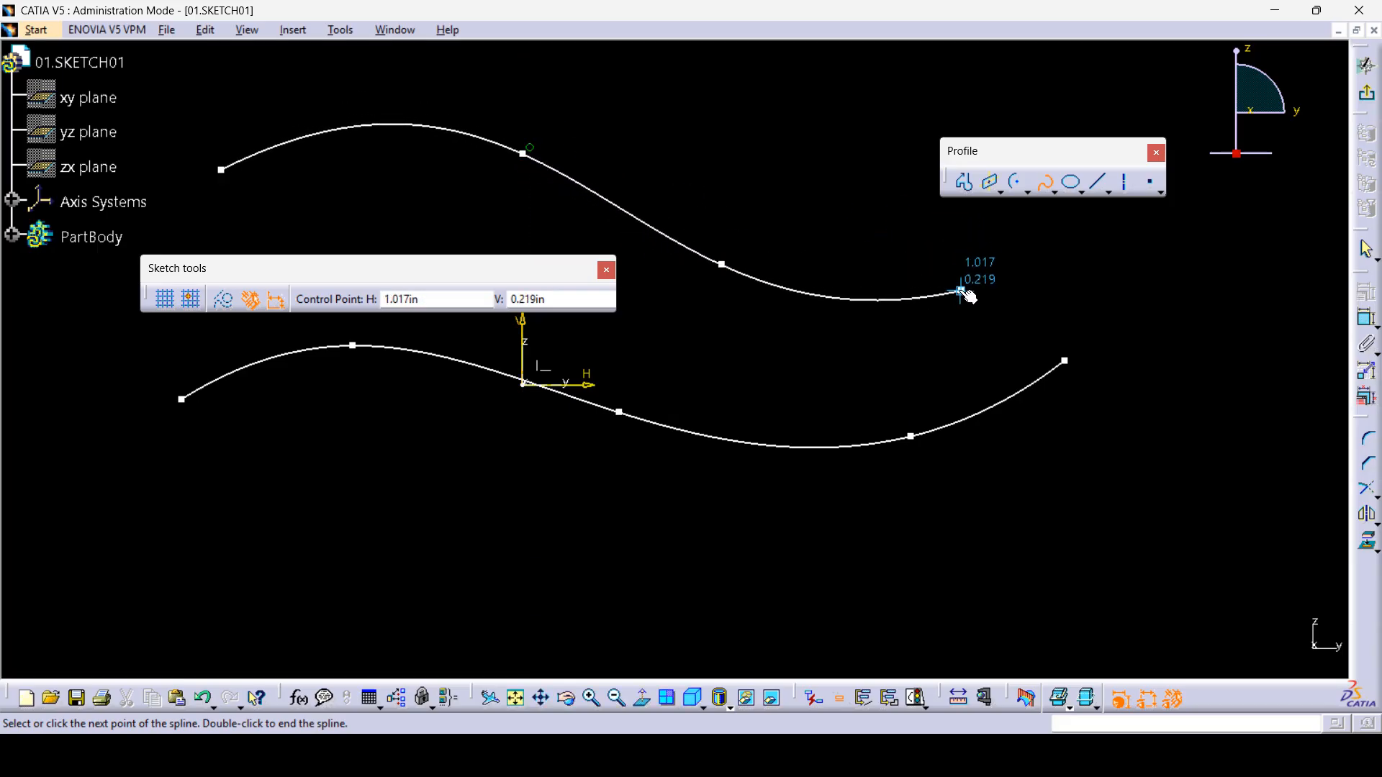
double_click(961, 291)
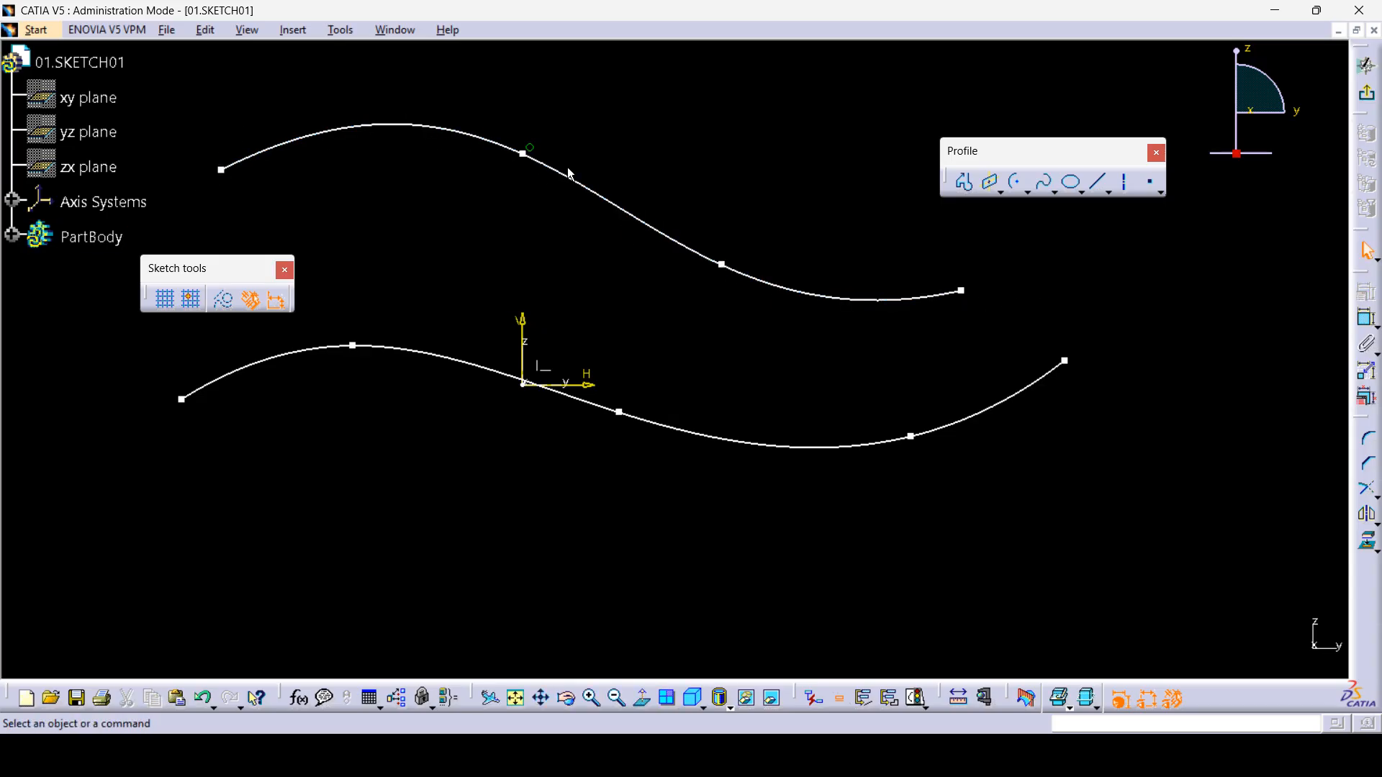
- Reshape the upper spline by shifting its second control point along the vertical axis and raising its third control point
mouse_move(524, 154)
left_mouse_down()
mouse_move(502, 139)
mouse_move(503, 182)
mouse_move(501, 168)
left_mouse_up()
left_click(720, 128)
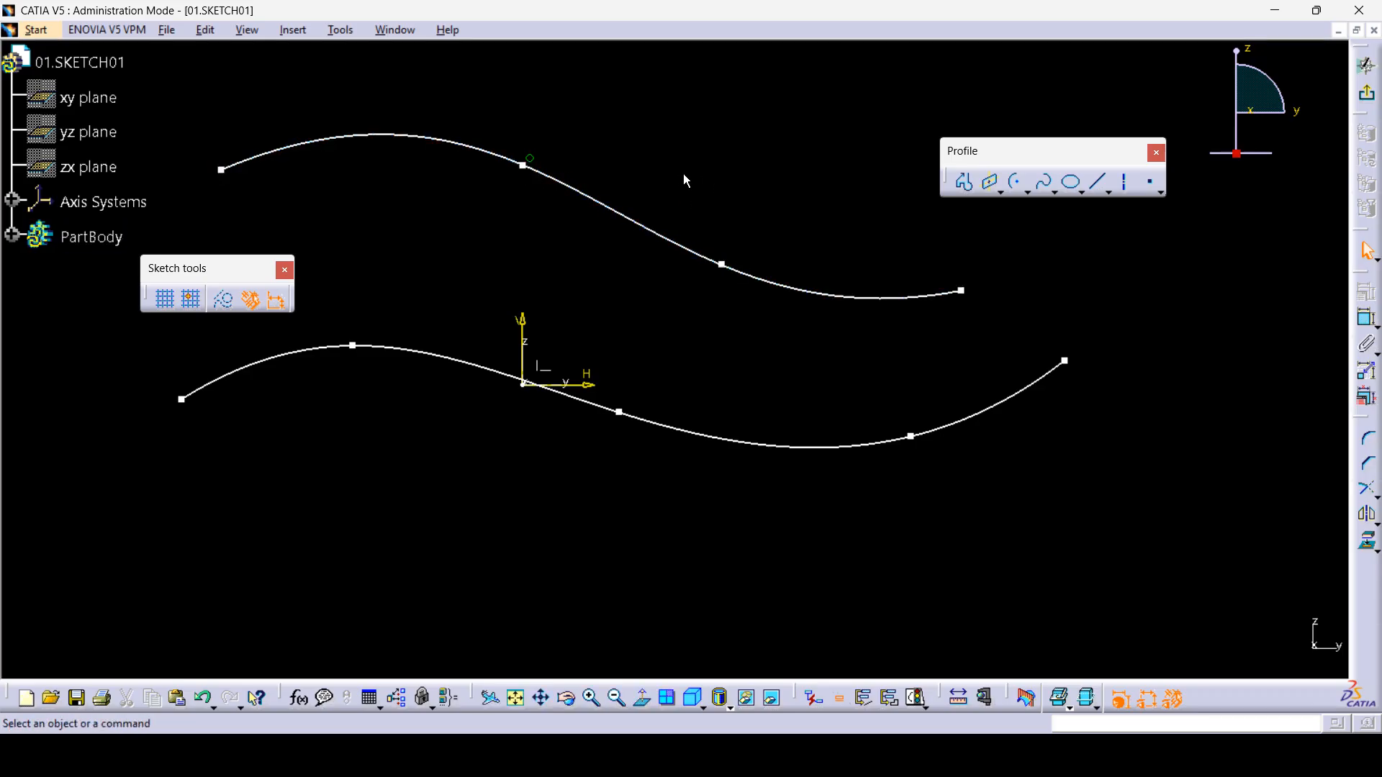
left_click_drag(717, 266, 718, 220)
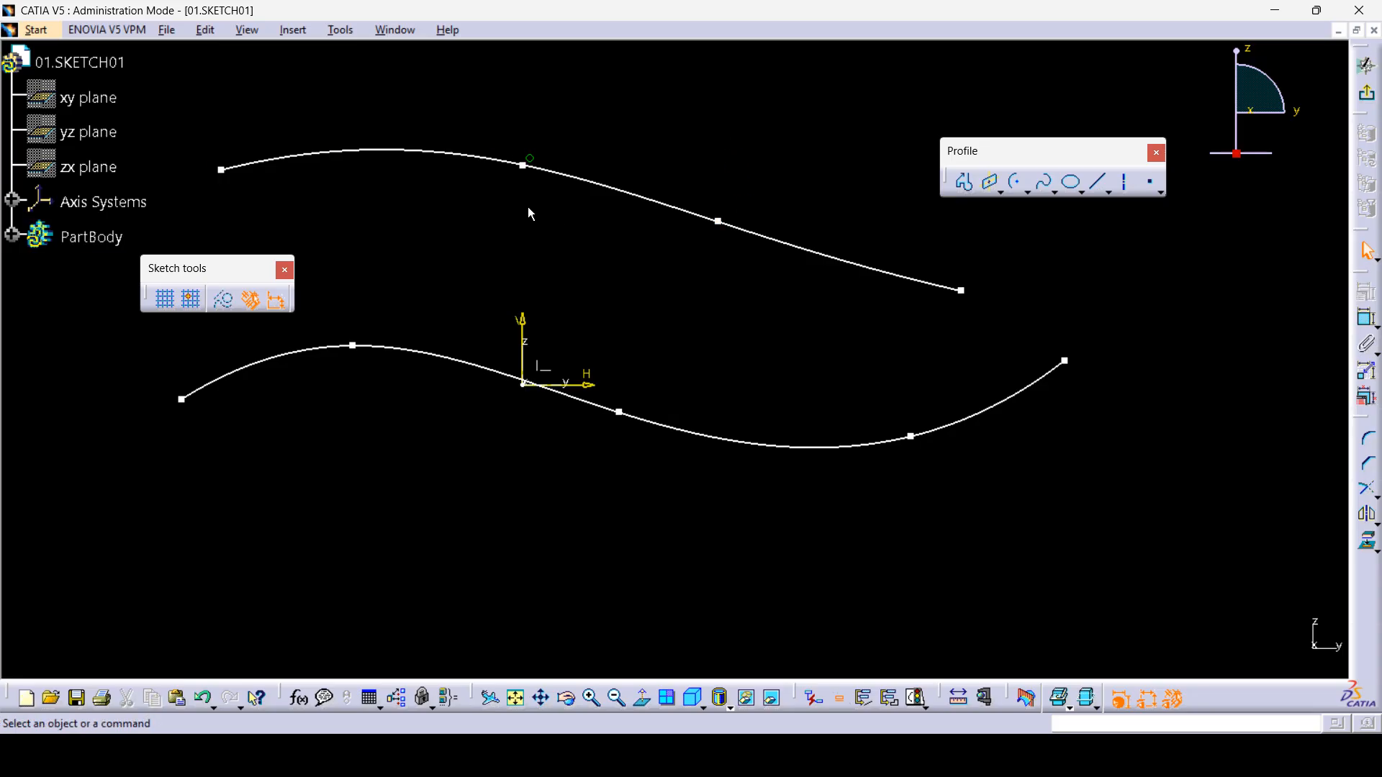
mouse_move(522, 166)
left_mouse_down()
mouse_move(521, 228)
mouse_move(520, 132)
mouse_move(524, 220)
mouse_move(523, 155)
left_mouse_up()
left_click(701, 123)
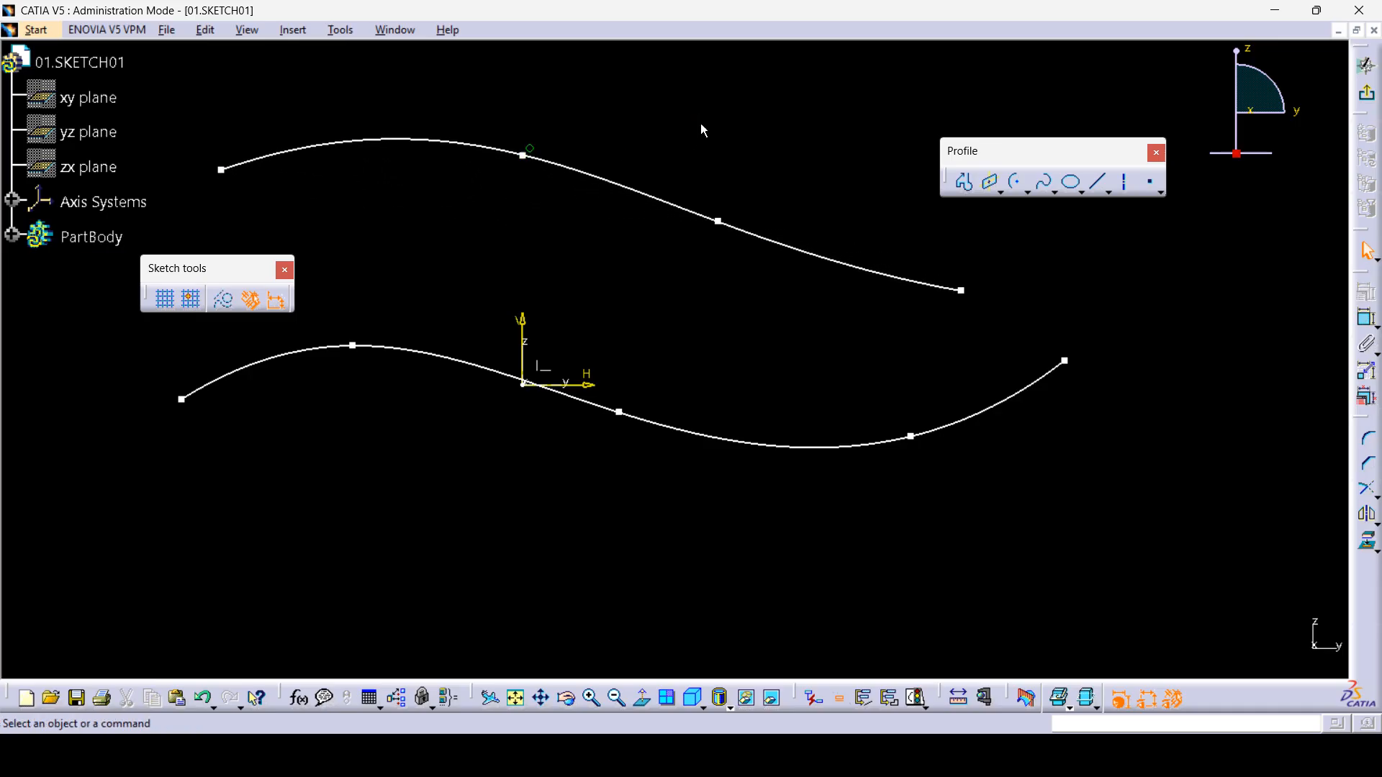
- Move the Sketch tools toolbar below the two splines, clear of the geometry
mouse_move(181, 281)
left_mouse_down()
mouse_move(160, 452)
mouse_move(173, 661)
left_mouse_up()
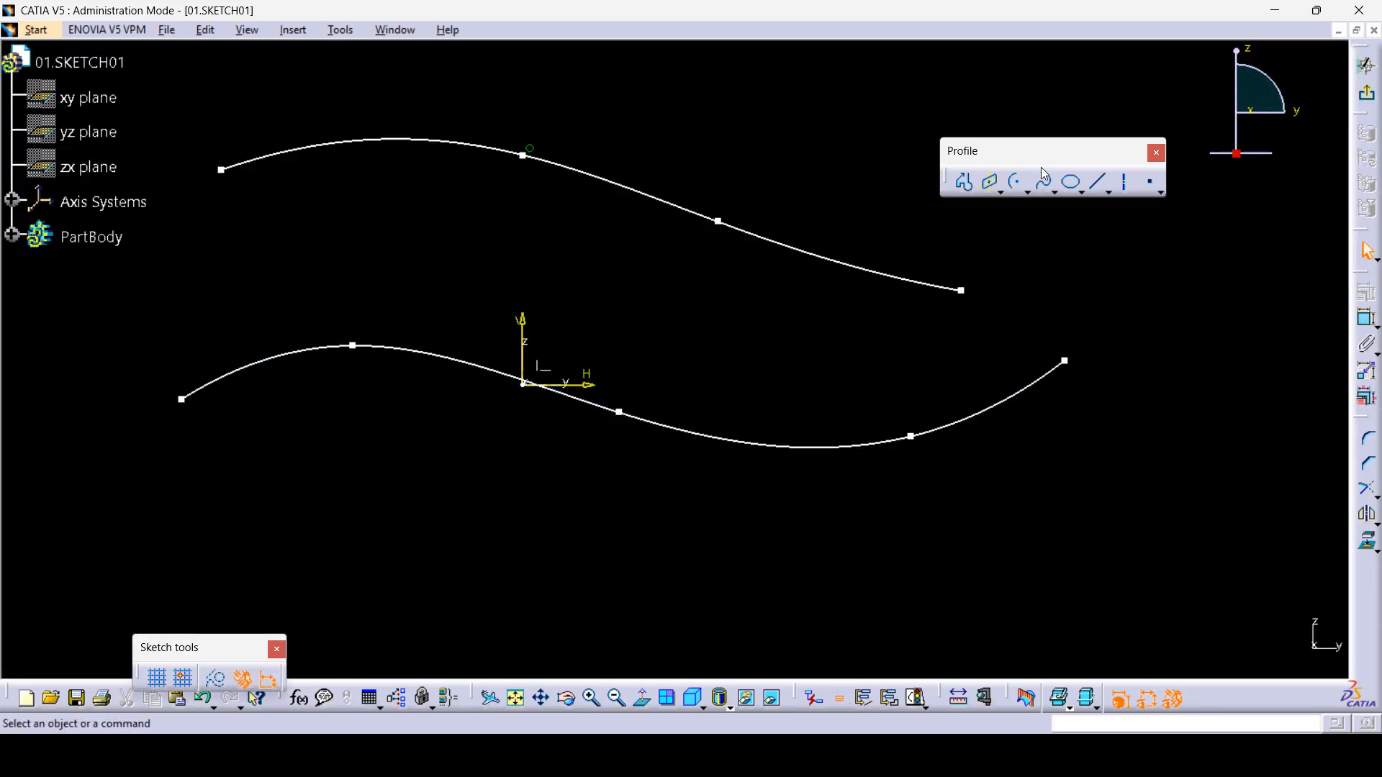
key("alt+Tab")
left_click(863, 297)
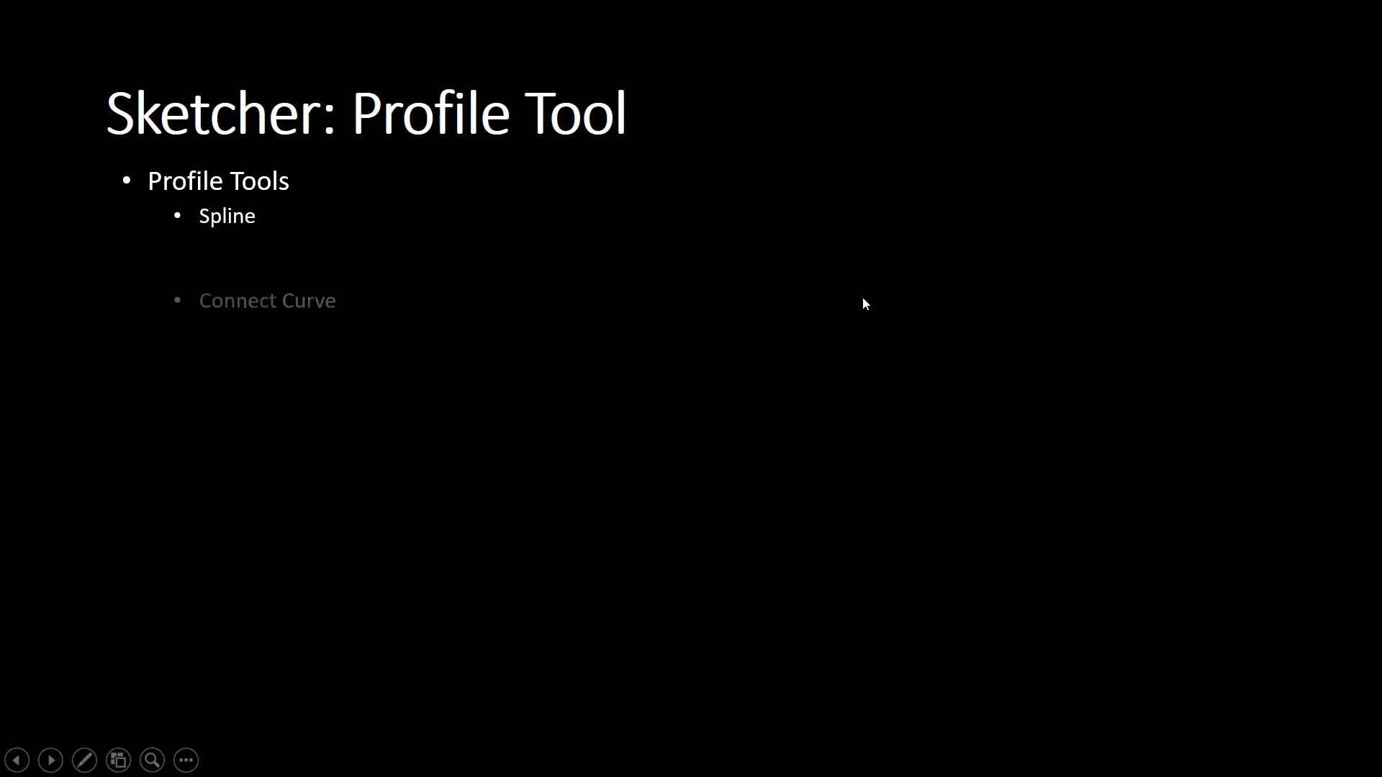
- Switch to CATIA V5 and float the Spline tool set just below the Profile tools
key("alt+Tab")
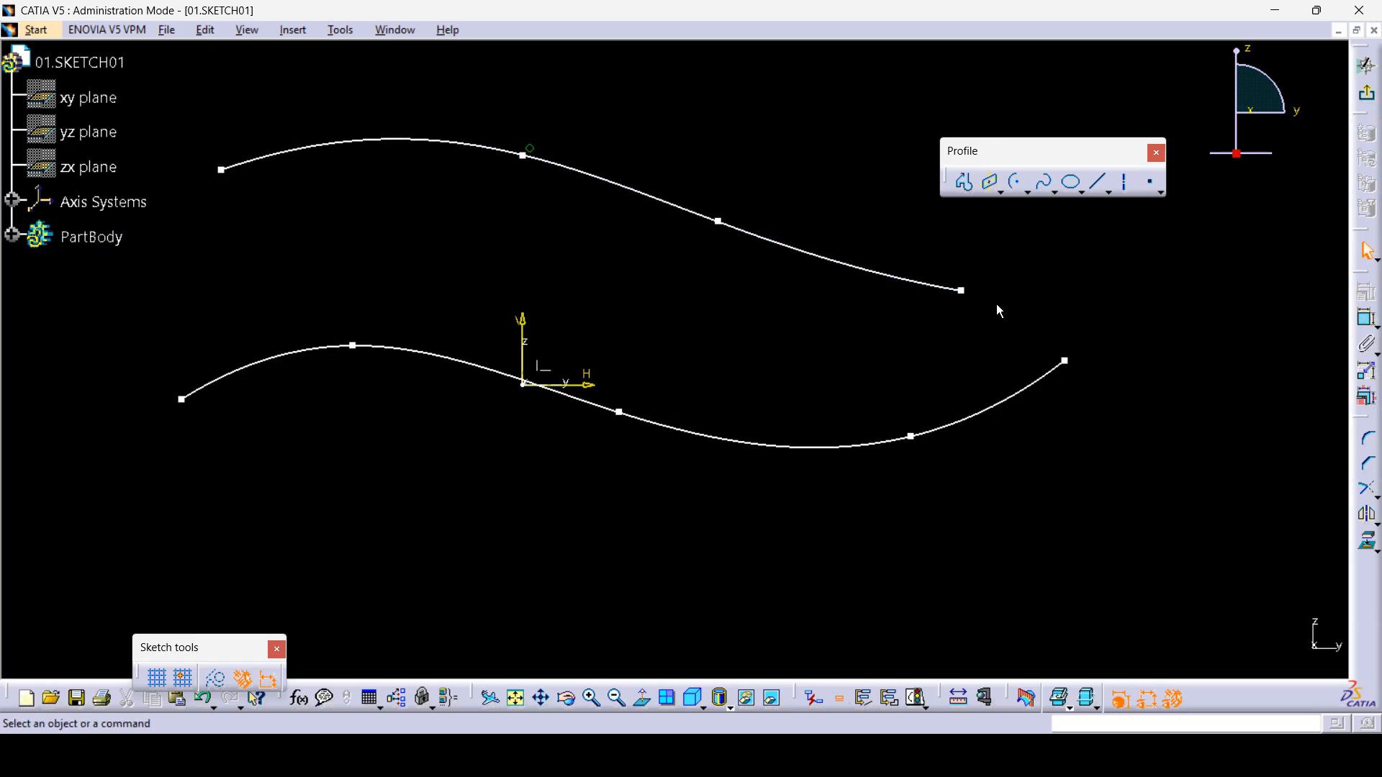
left_click(1054, 191)
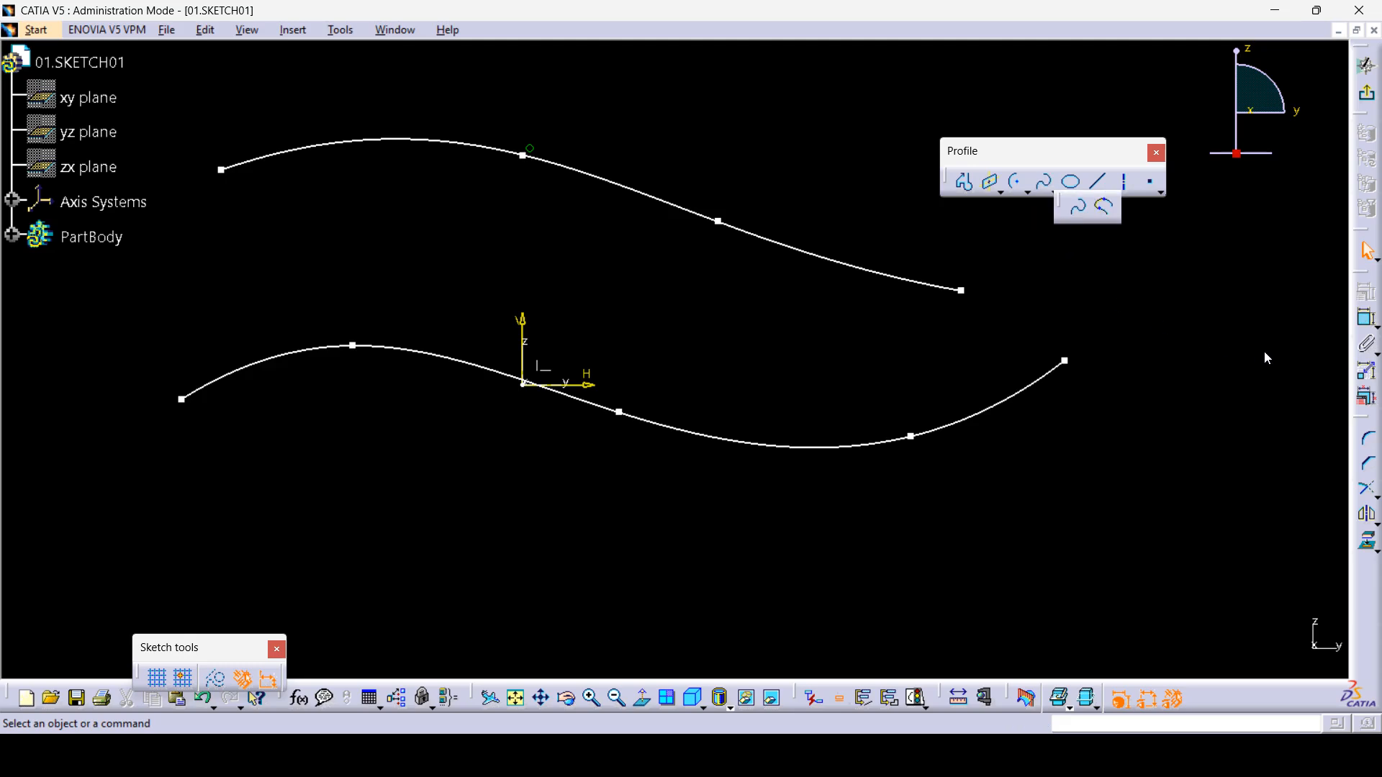
left_click_drag(1267, 358, 1296, 357)
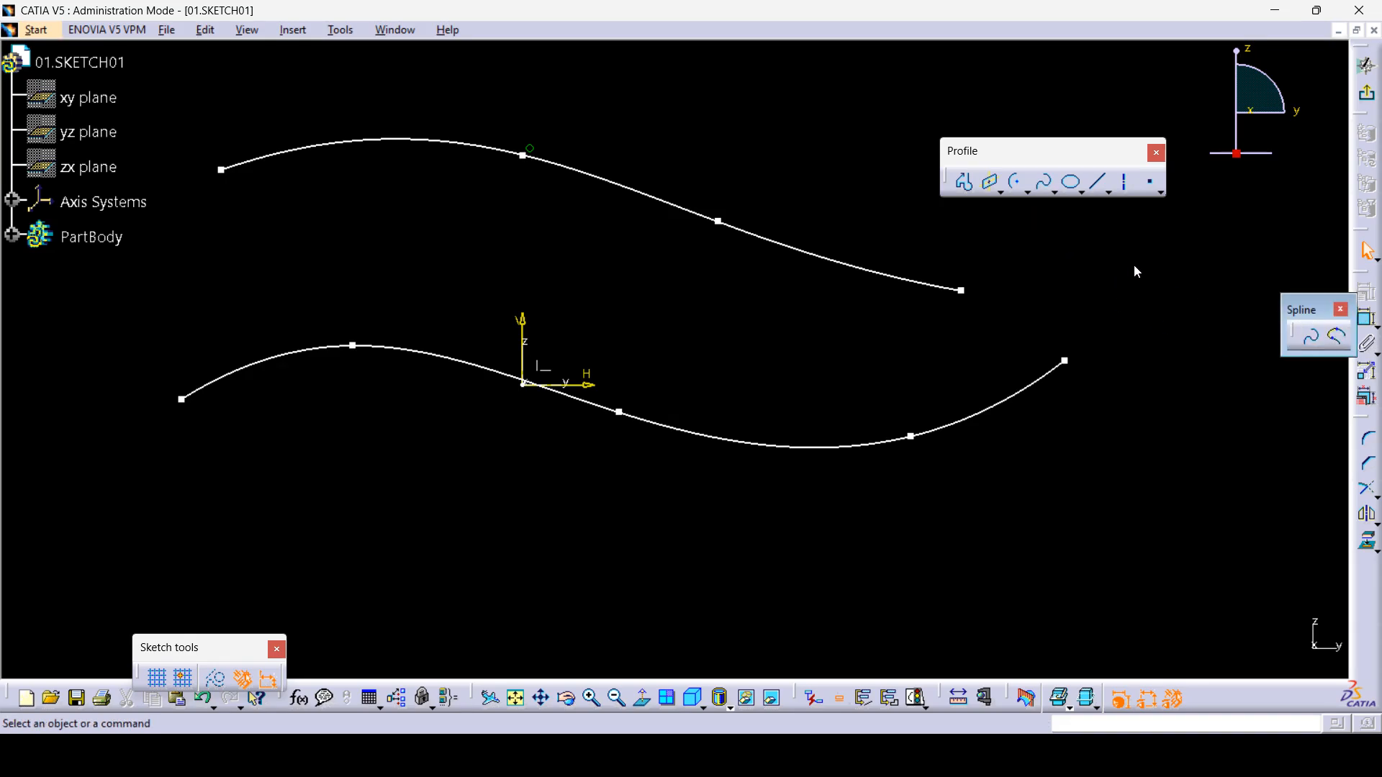
left_click_drag(1296, 310, 1147, 269)
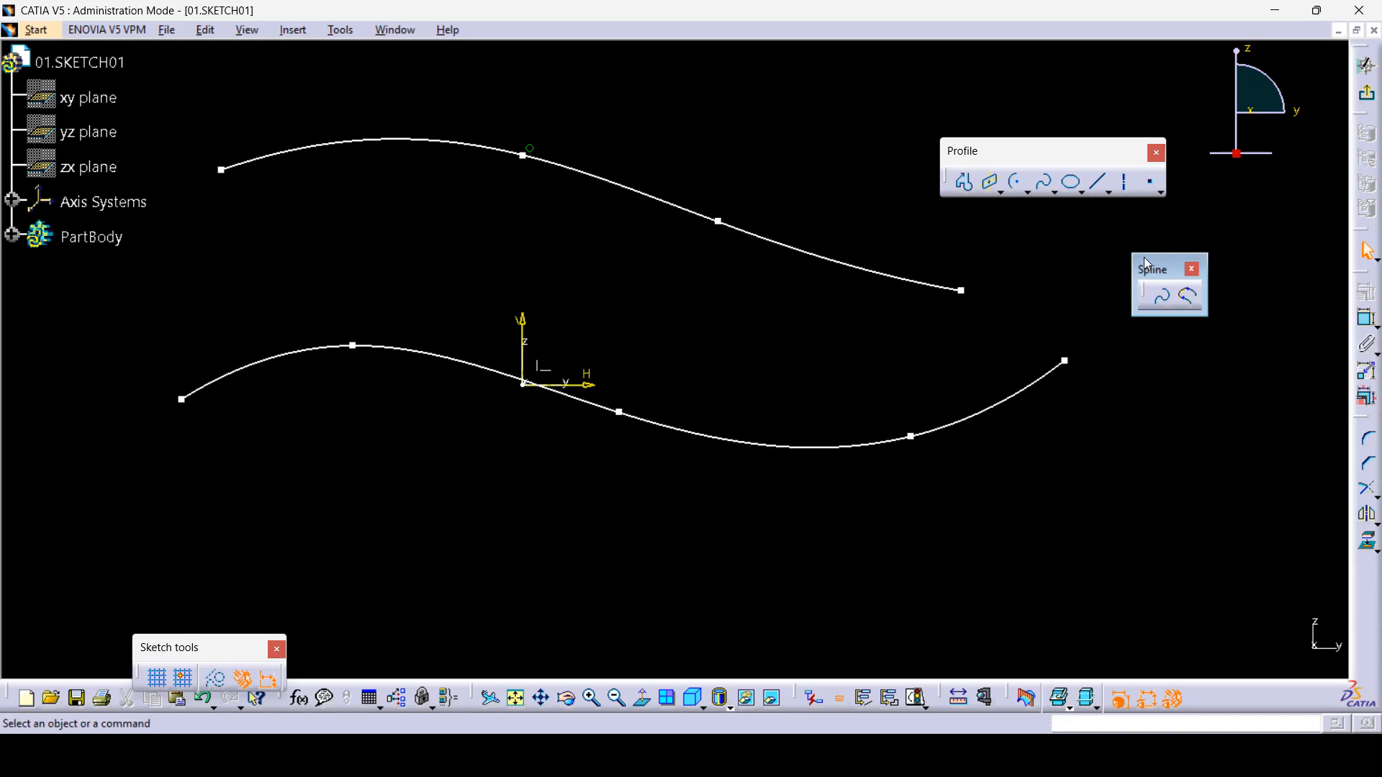
- Connect the right ends of the upper and lower splines with a Connect Curve using curvature continuity and tension 1
left_click(1192, 301)
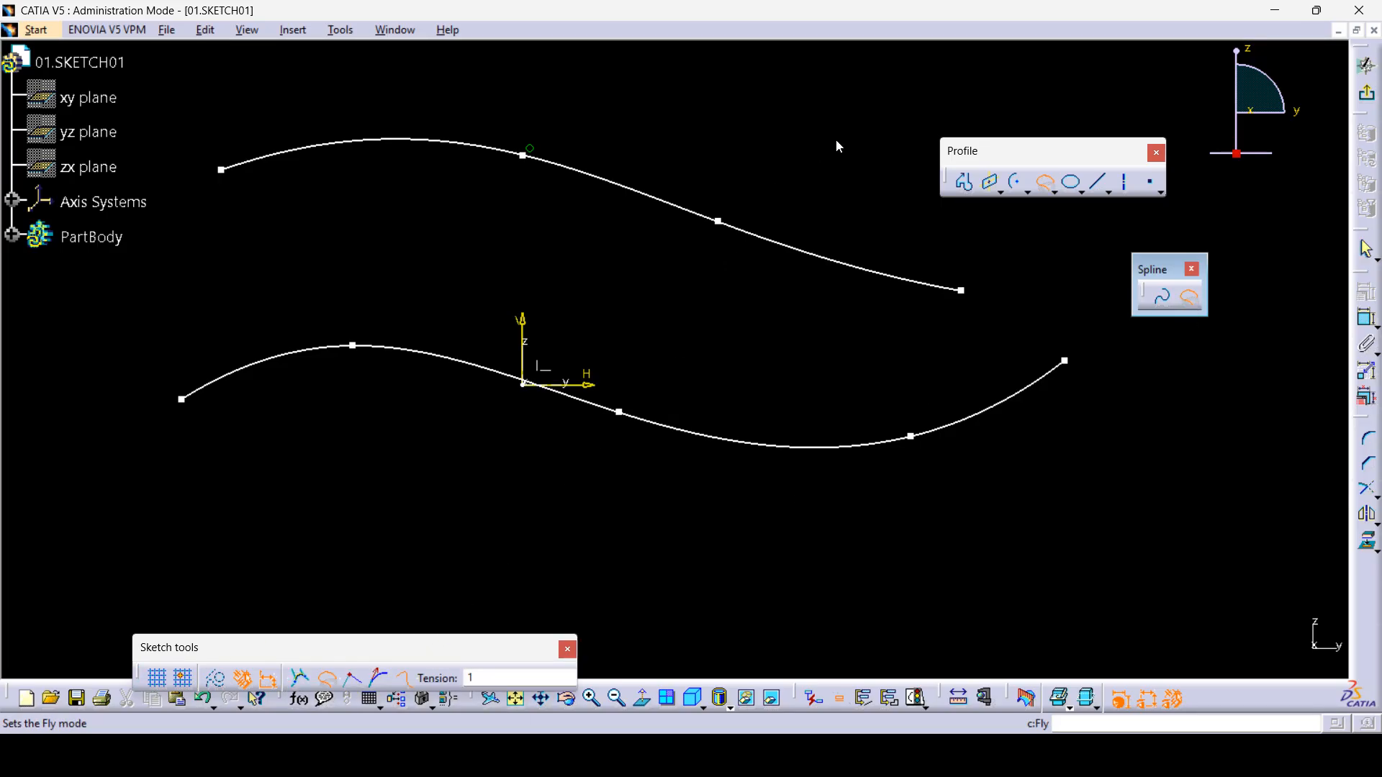
left_click_drag(1117, 100, 1043, 83)
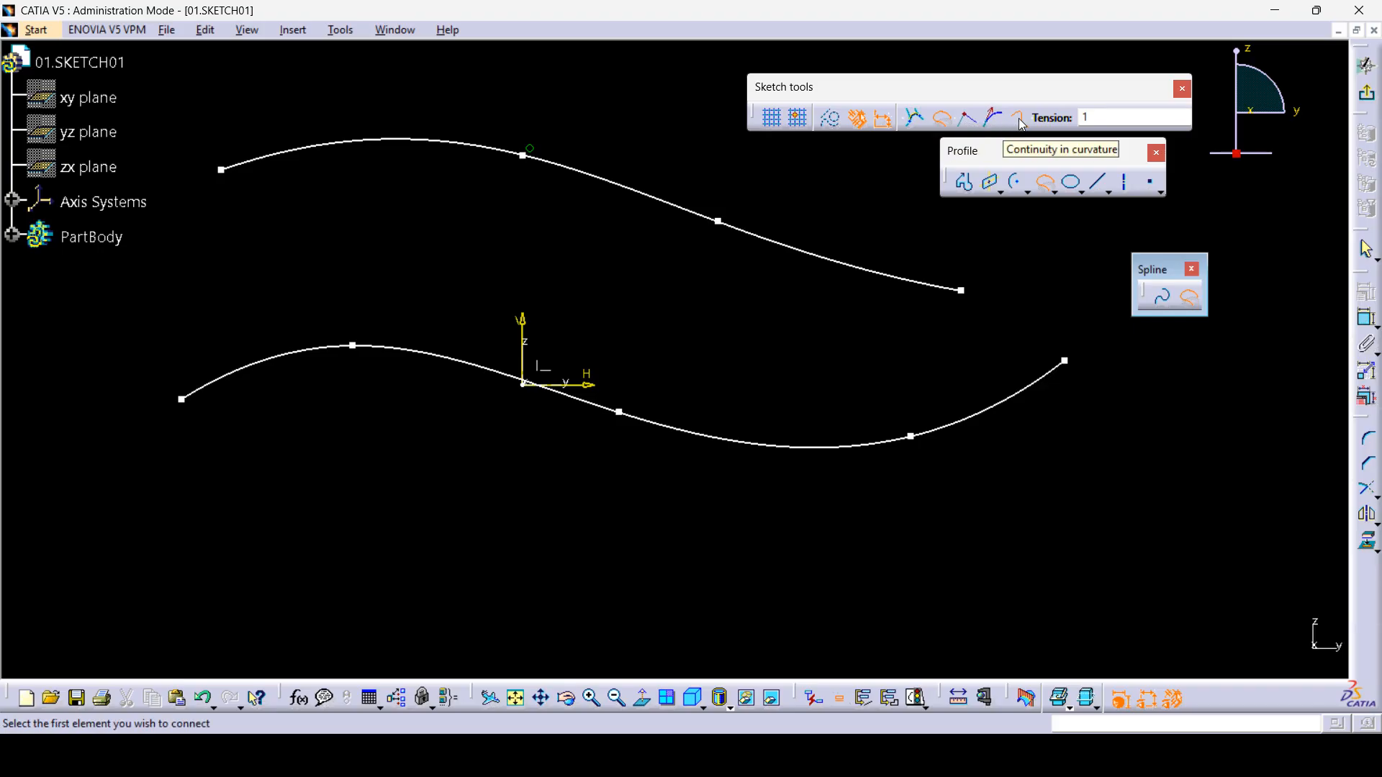
left_click(939, 119)
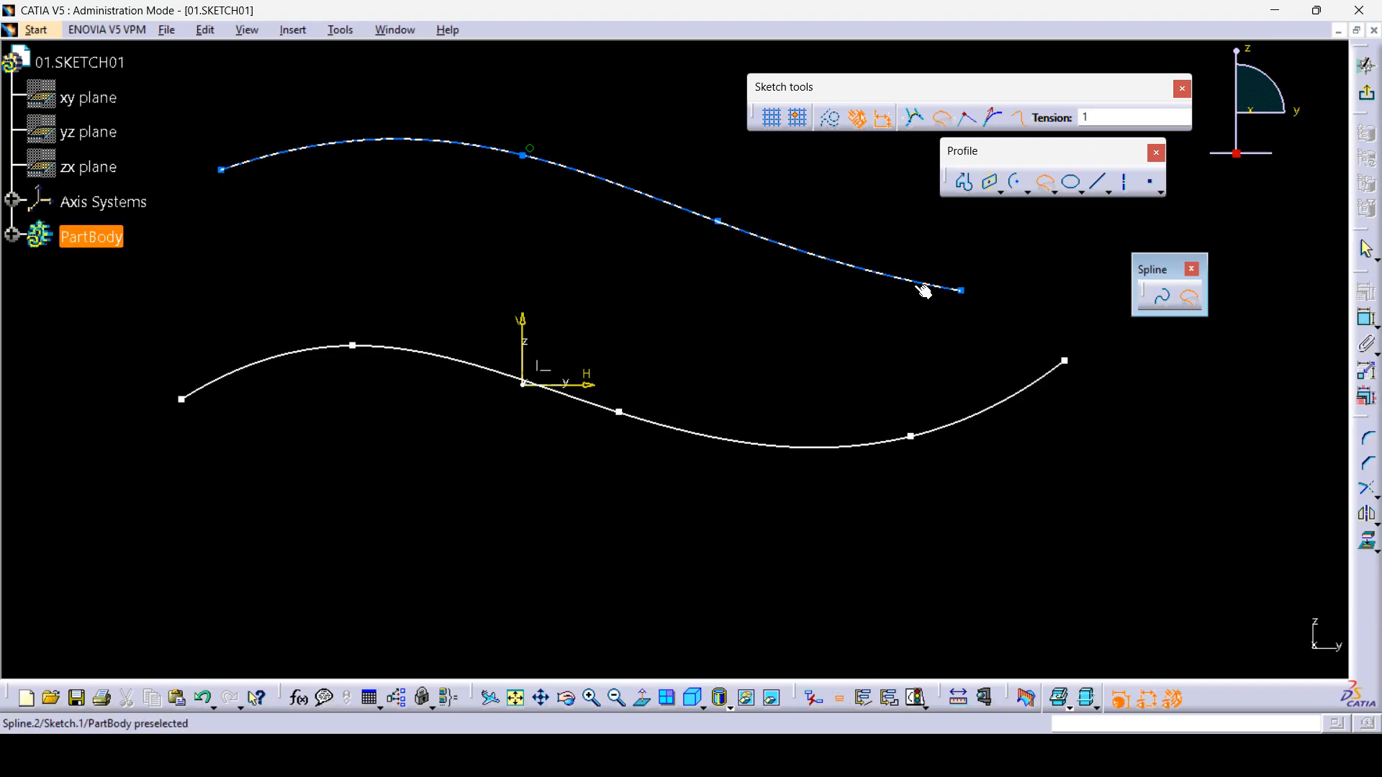
left_click(925, 291)
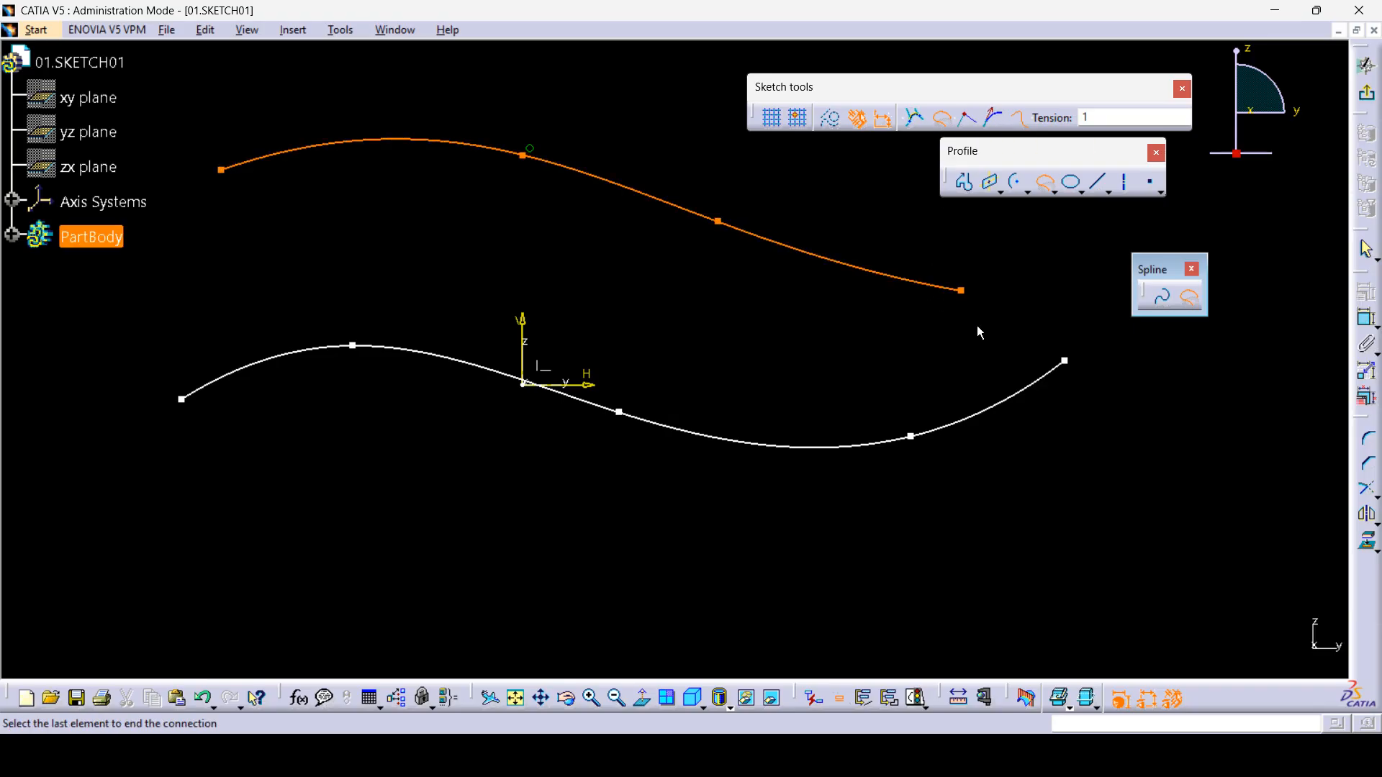
left_click(1040, 390)
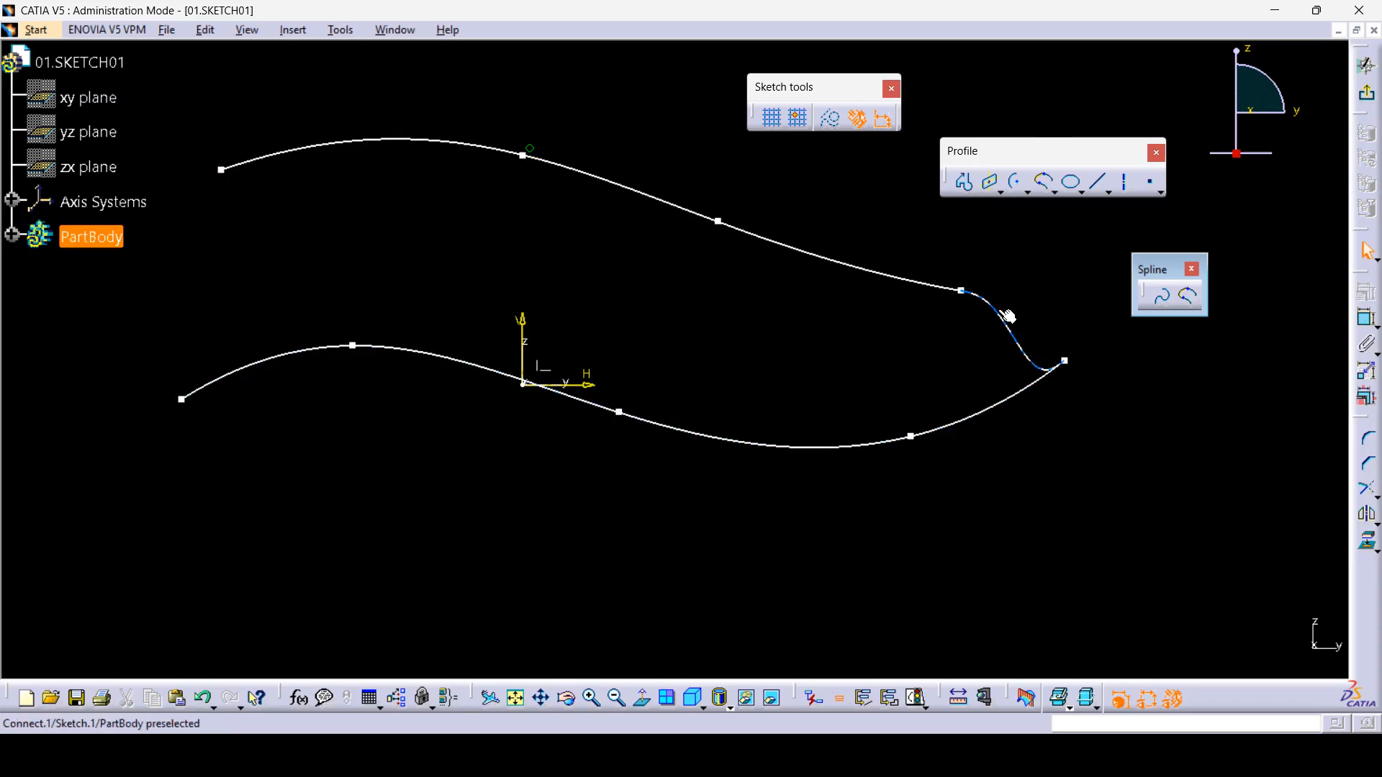
- Replace the curvature connection with a Connect Curve in point continuity between the right ends of the two splines
left_click(1031, 357)
key("Delete")
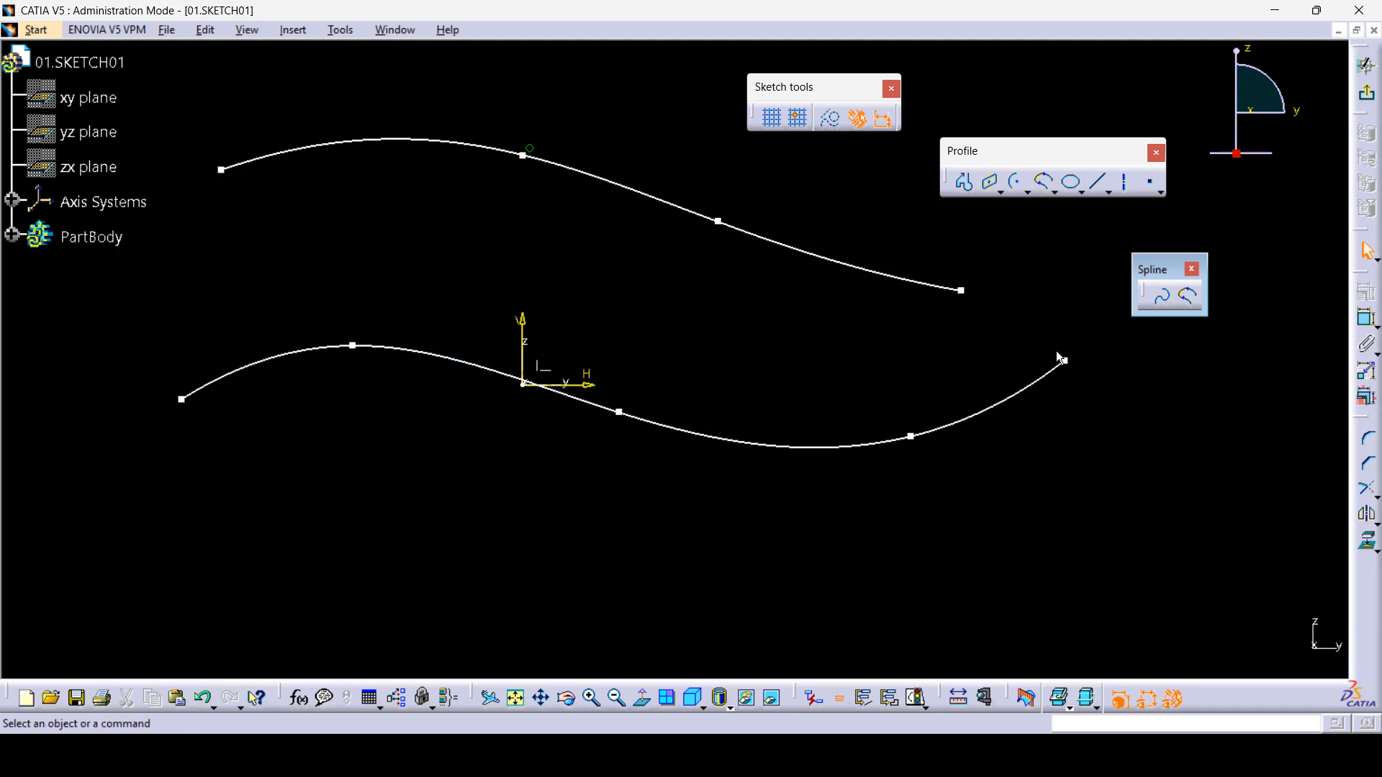
left_click(1192, 310)
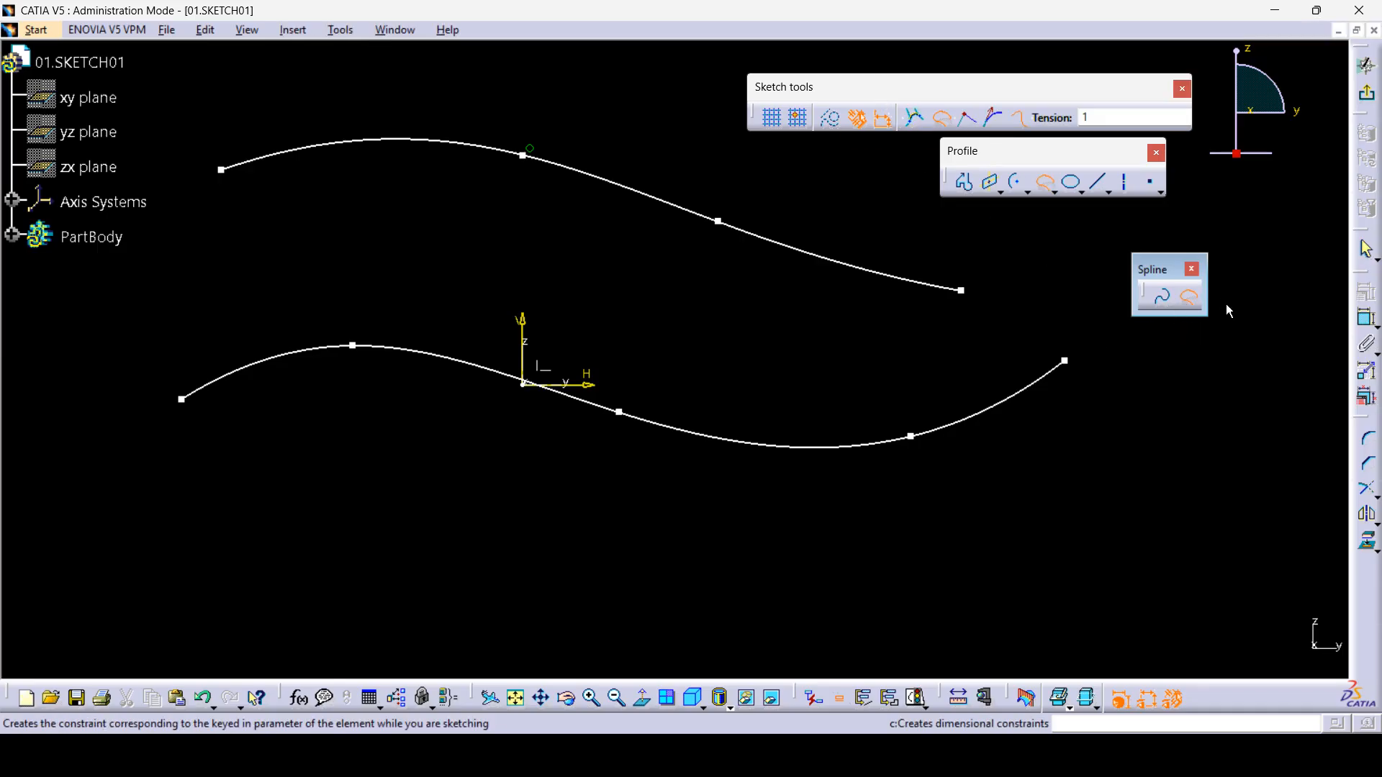
left_click(969, 128)
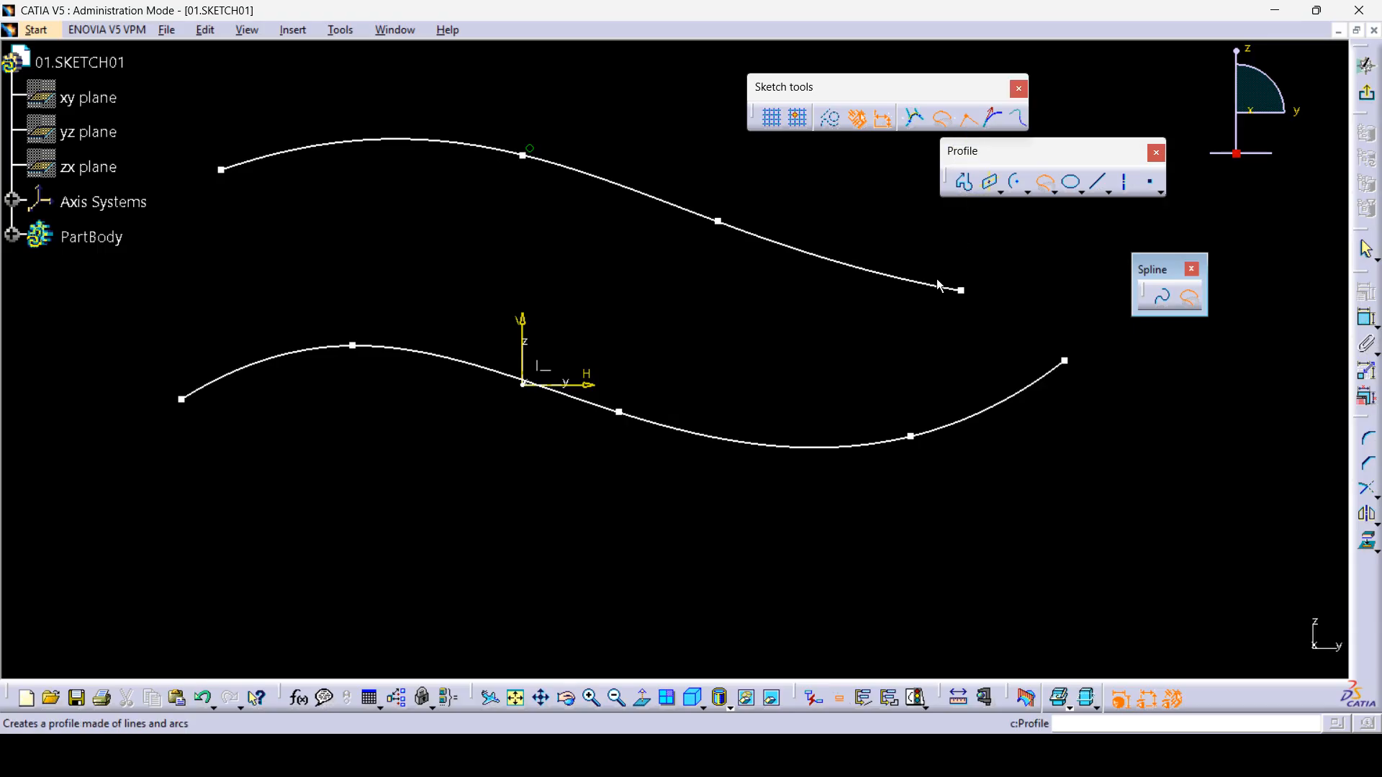
left_click(938, 289)
left_click(1037, 379)
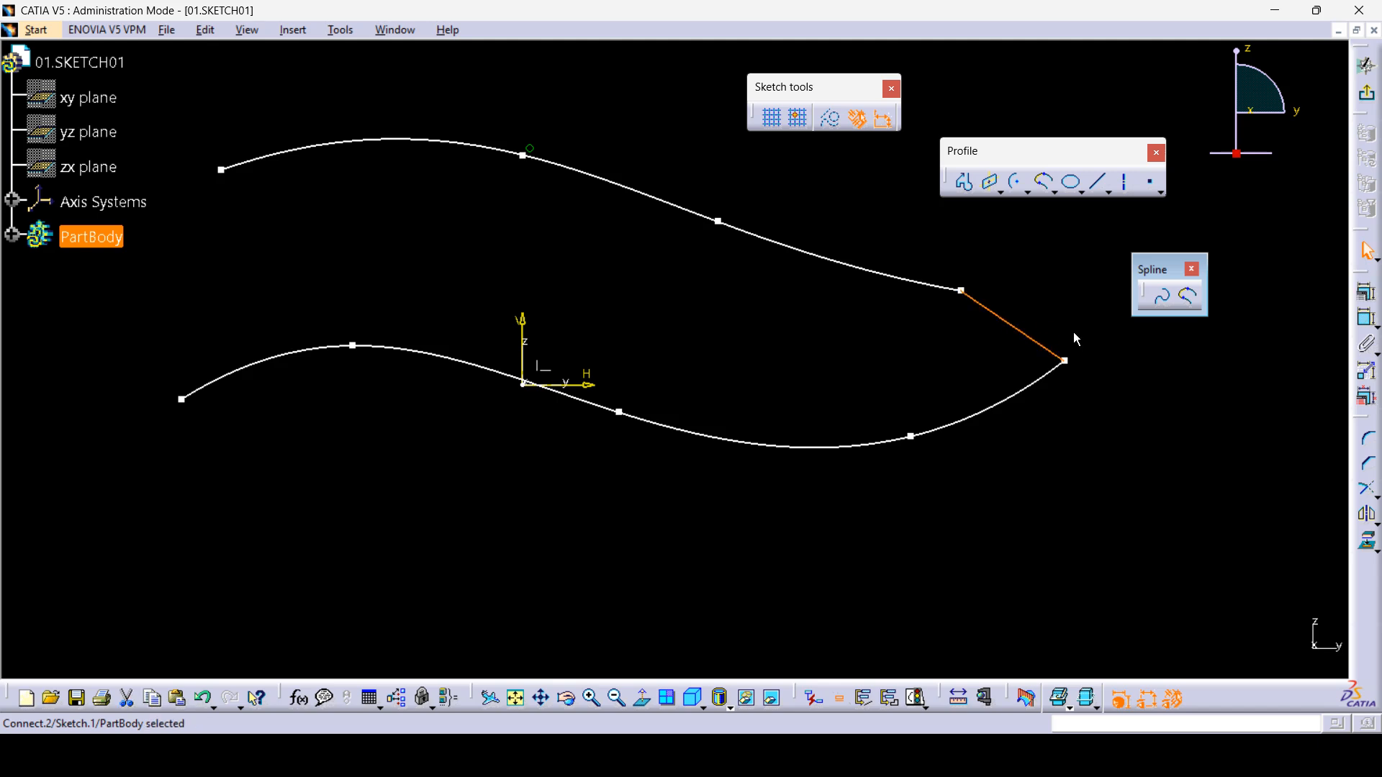
- Replace the straight connection with a Connect Curve in tangency continuity, tension 1, between the right ends of the splines
key("Delete")
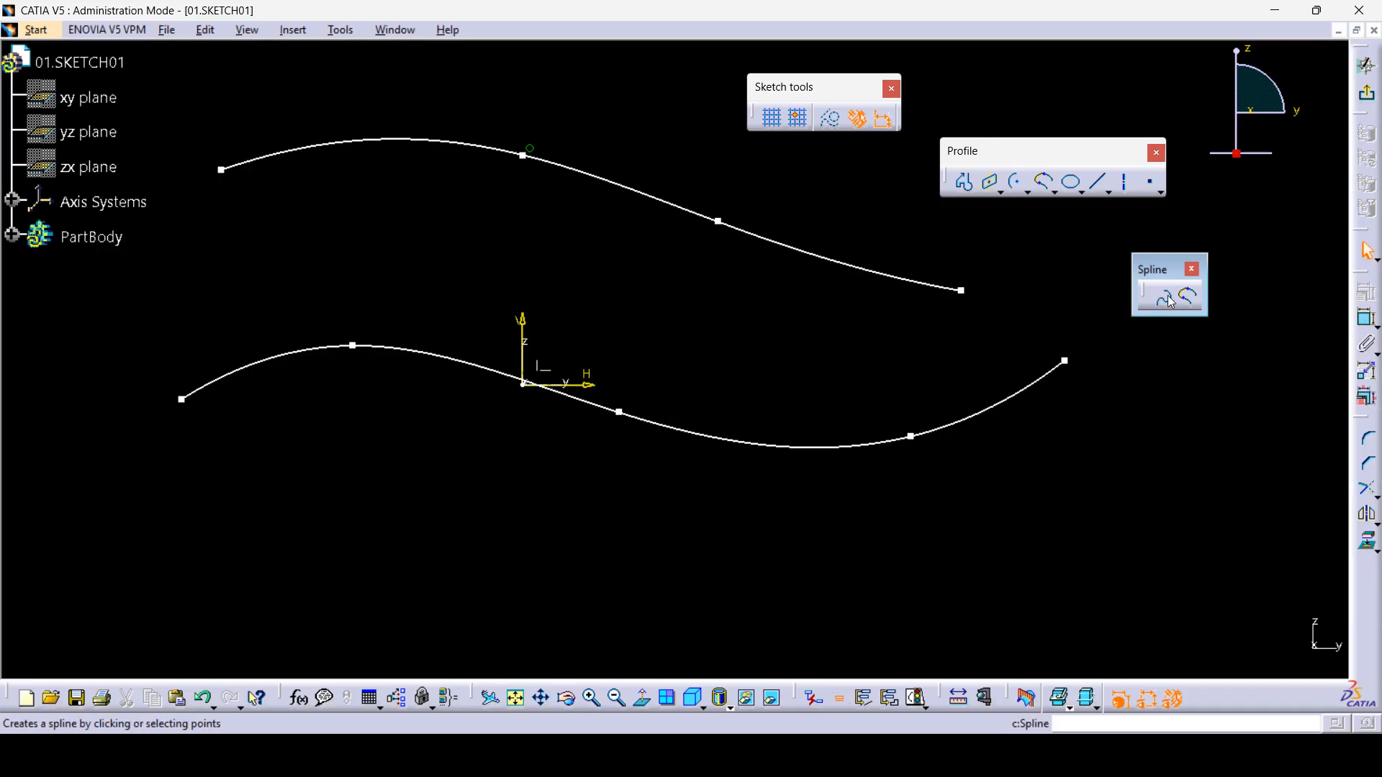
left_click(1192, 300)
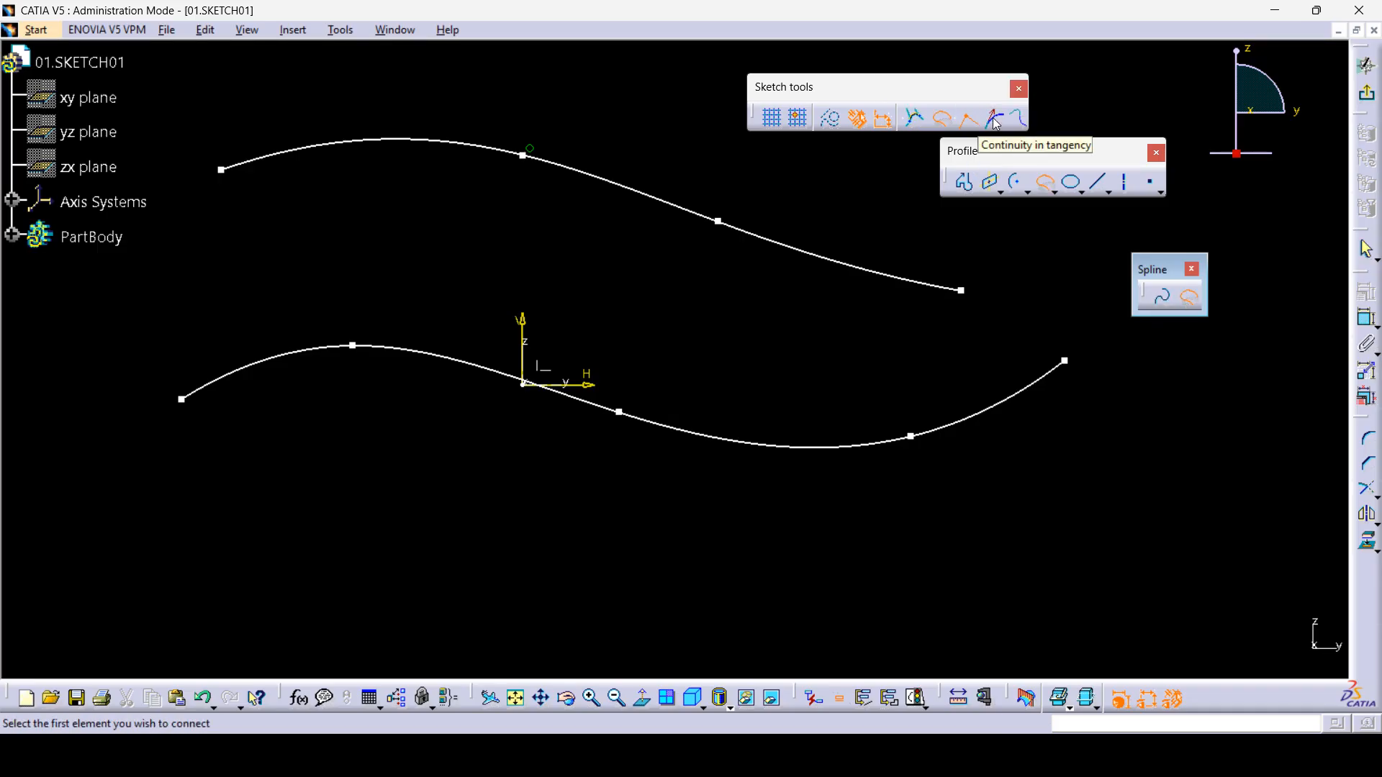
left_click(995, 121)
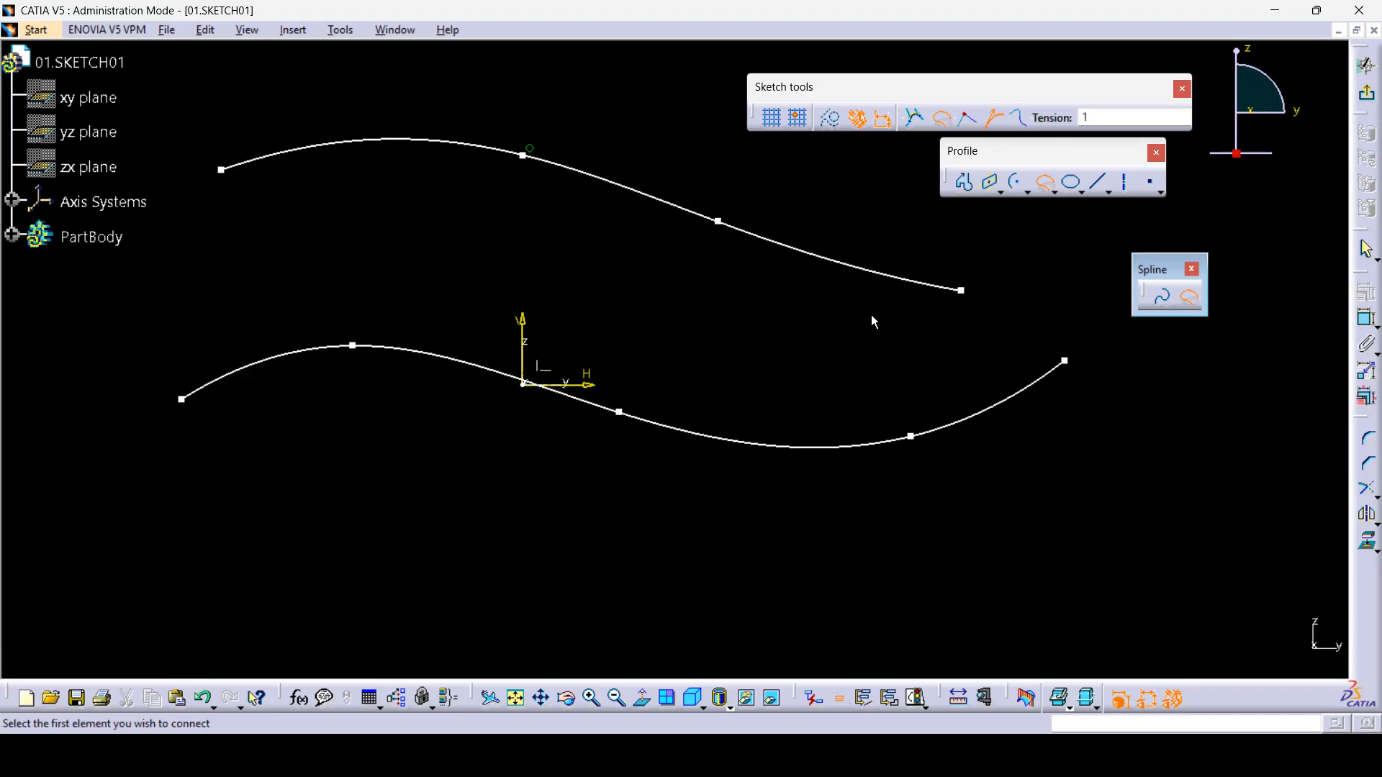
left_click(926, 287)
left_click(1024, 394)
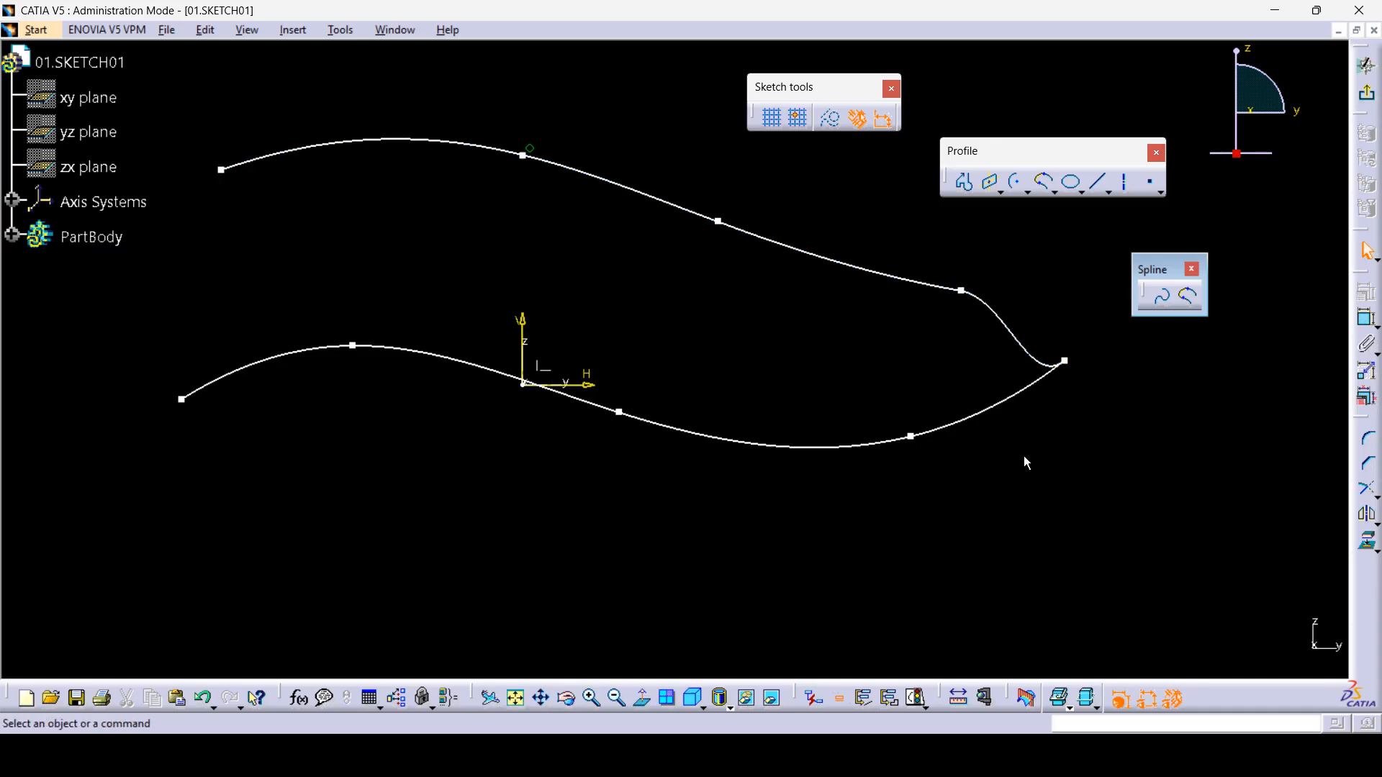
- Edit the tangent connecting curve's definition and reverse the tangent direction at the second curve
double_click(1013, 334)
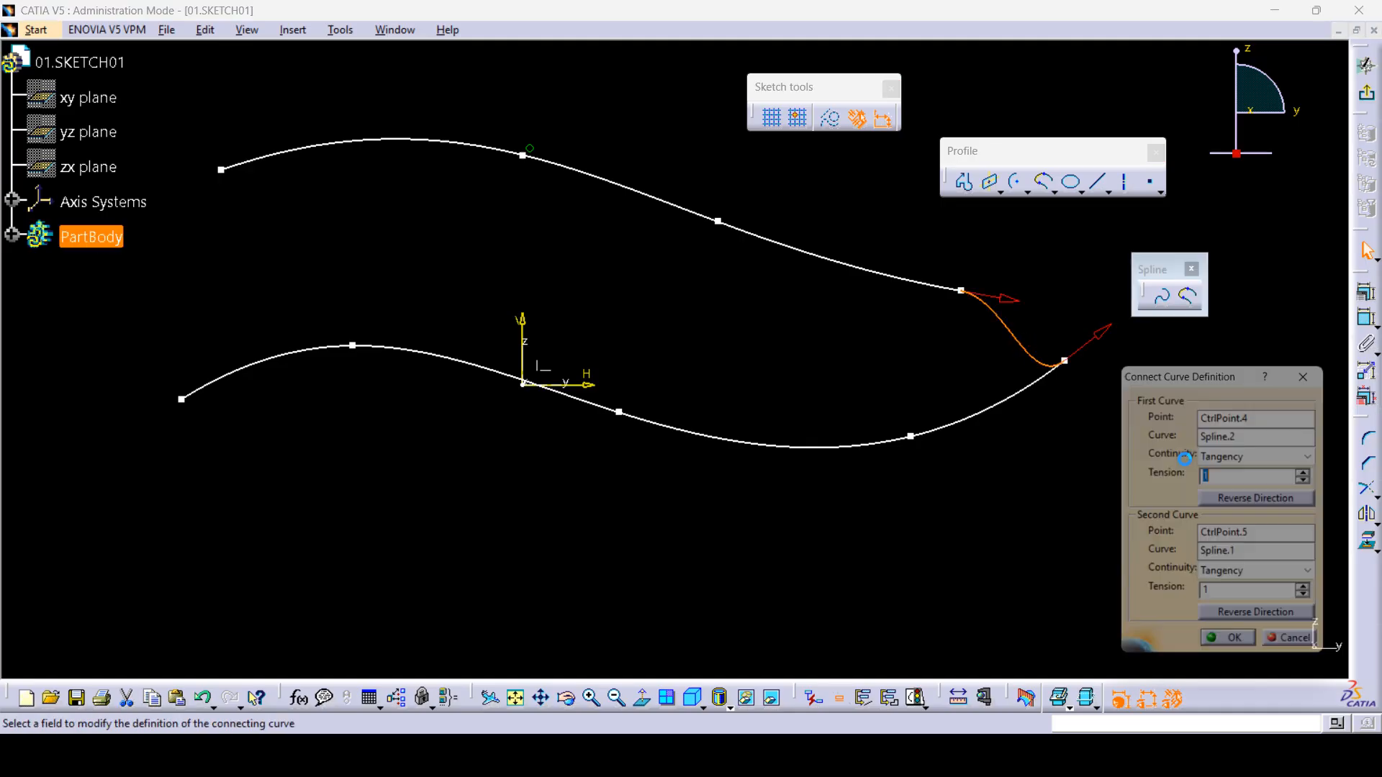
left_click_drag(1173, 376, 628, 254)
left_click(718, 381)
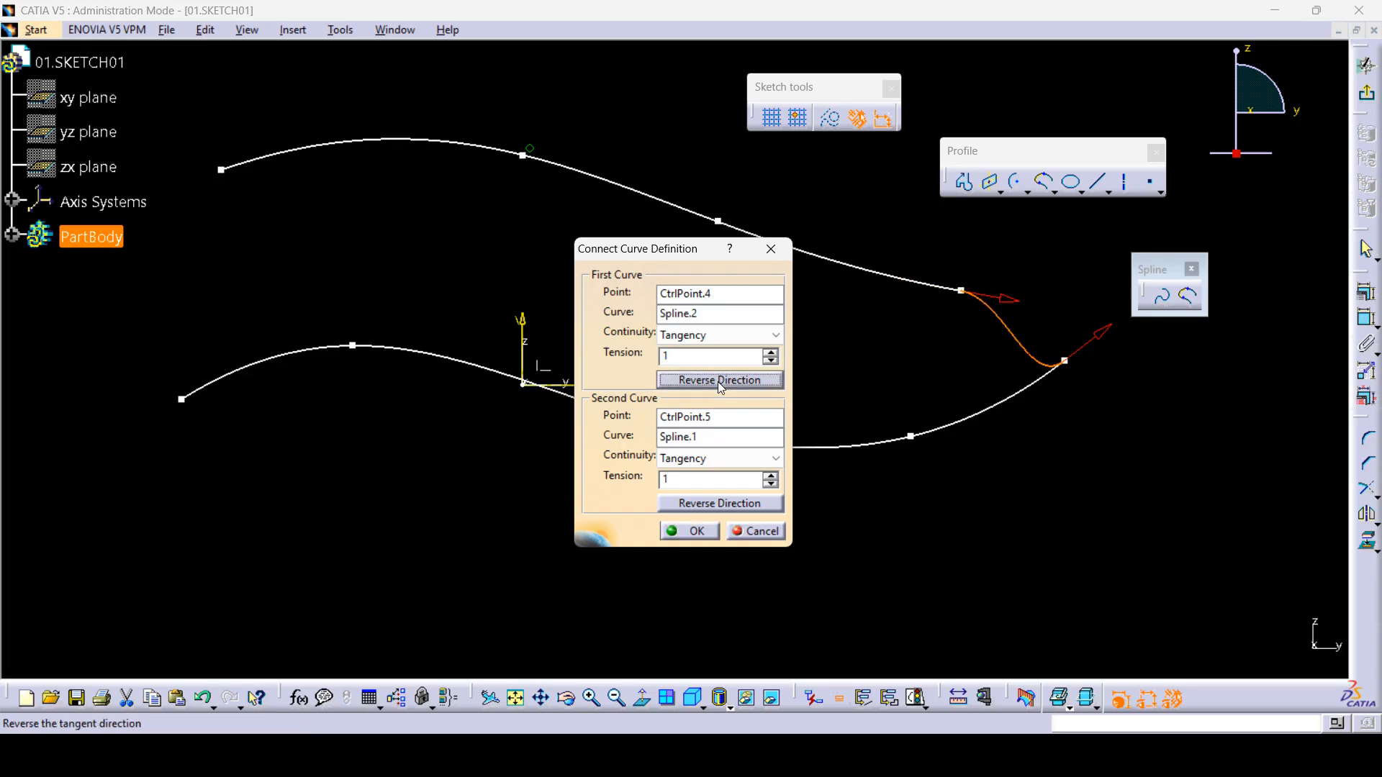
left_click(719, 503)
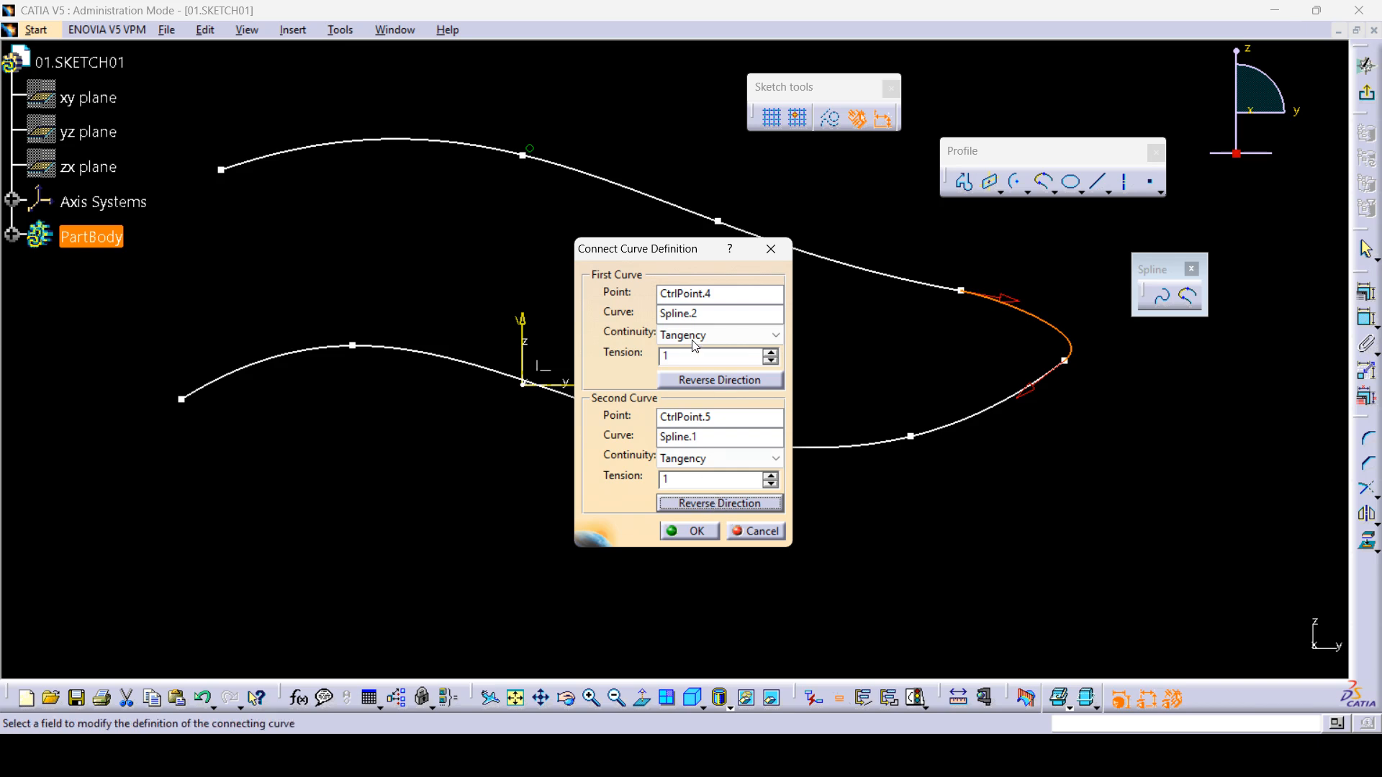
- Set the connecting curve's tension to 2 at the first curve and 3 at the second, and accept the definition
double_click(669, 357)
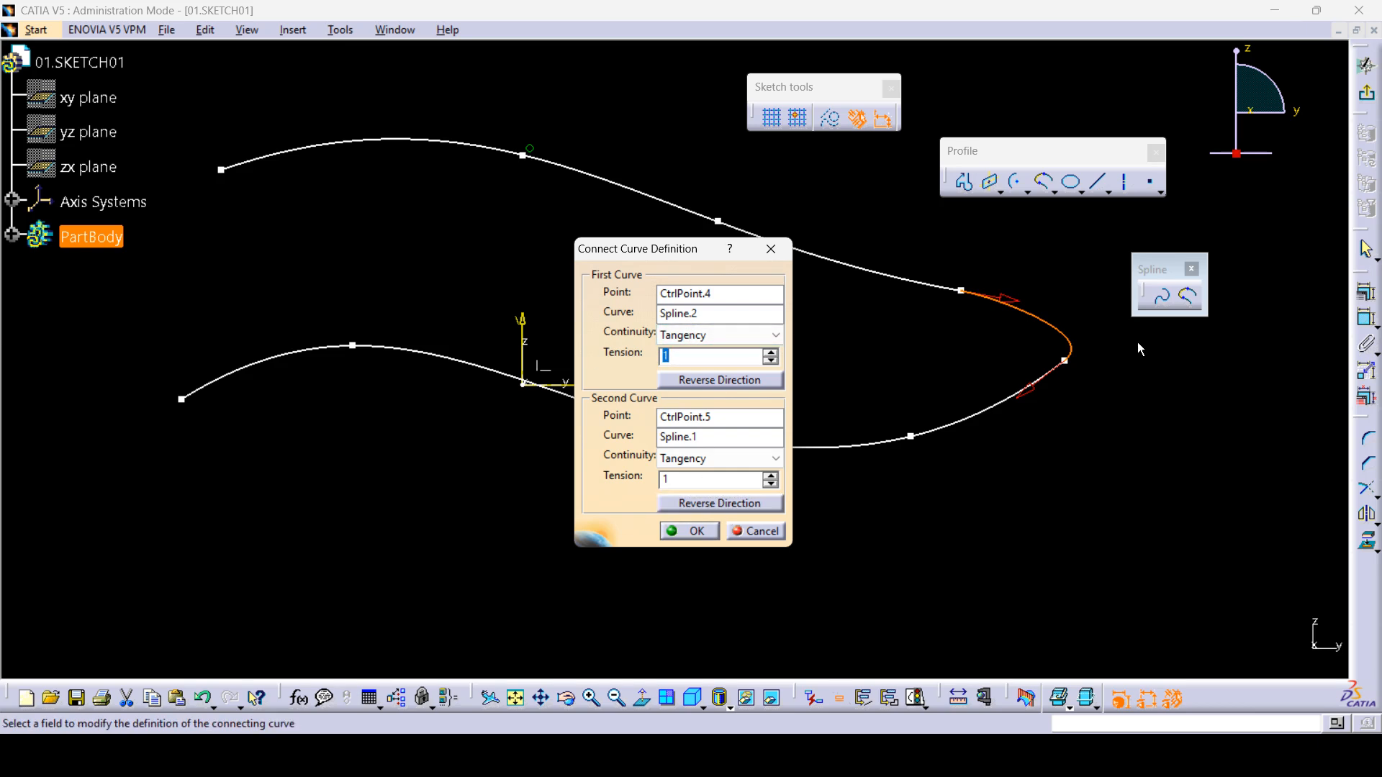
type("2")
left_click(677, 482)
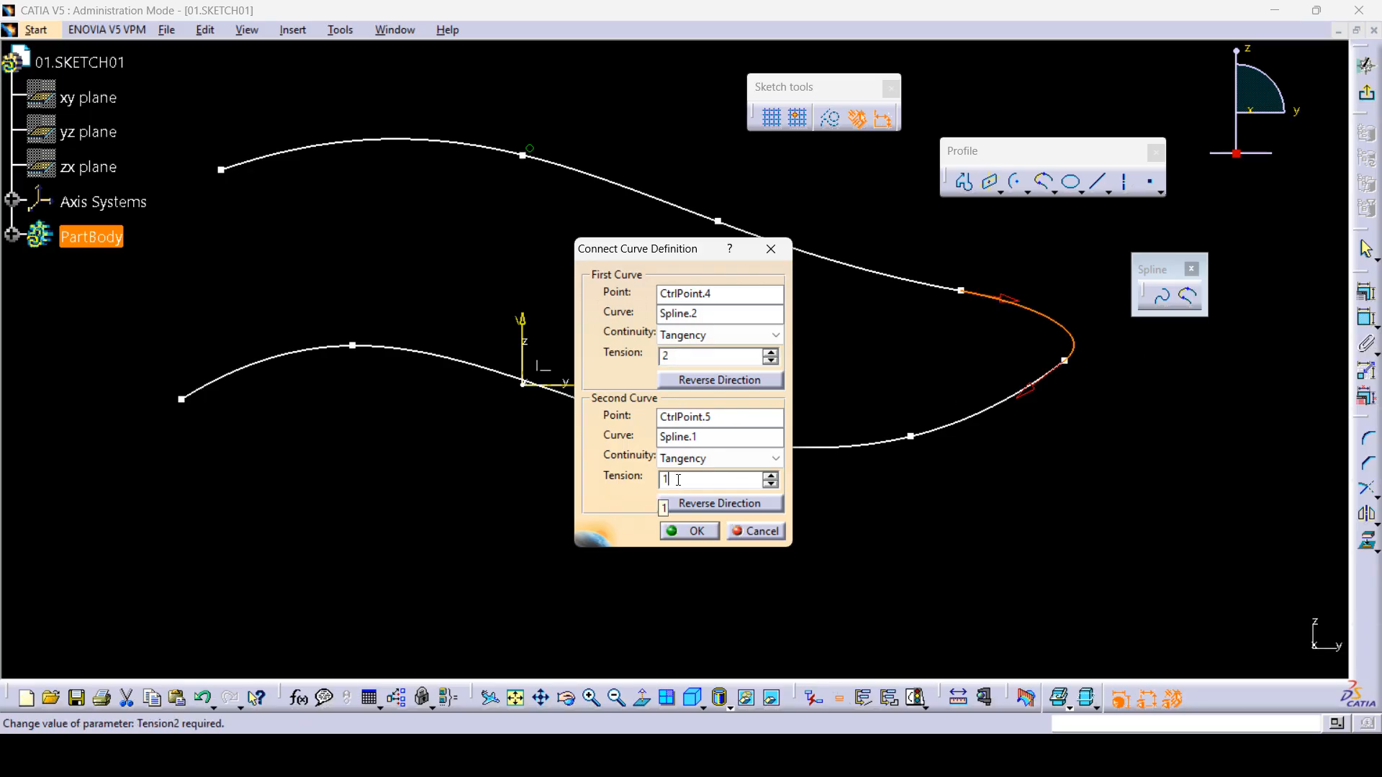
key("BackSpace")
type("3")
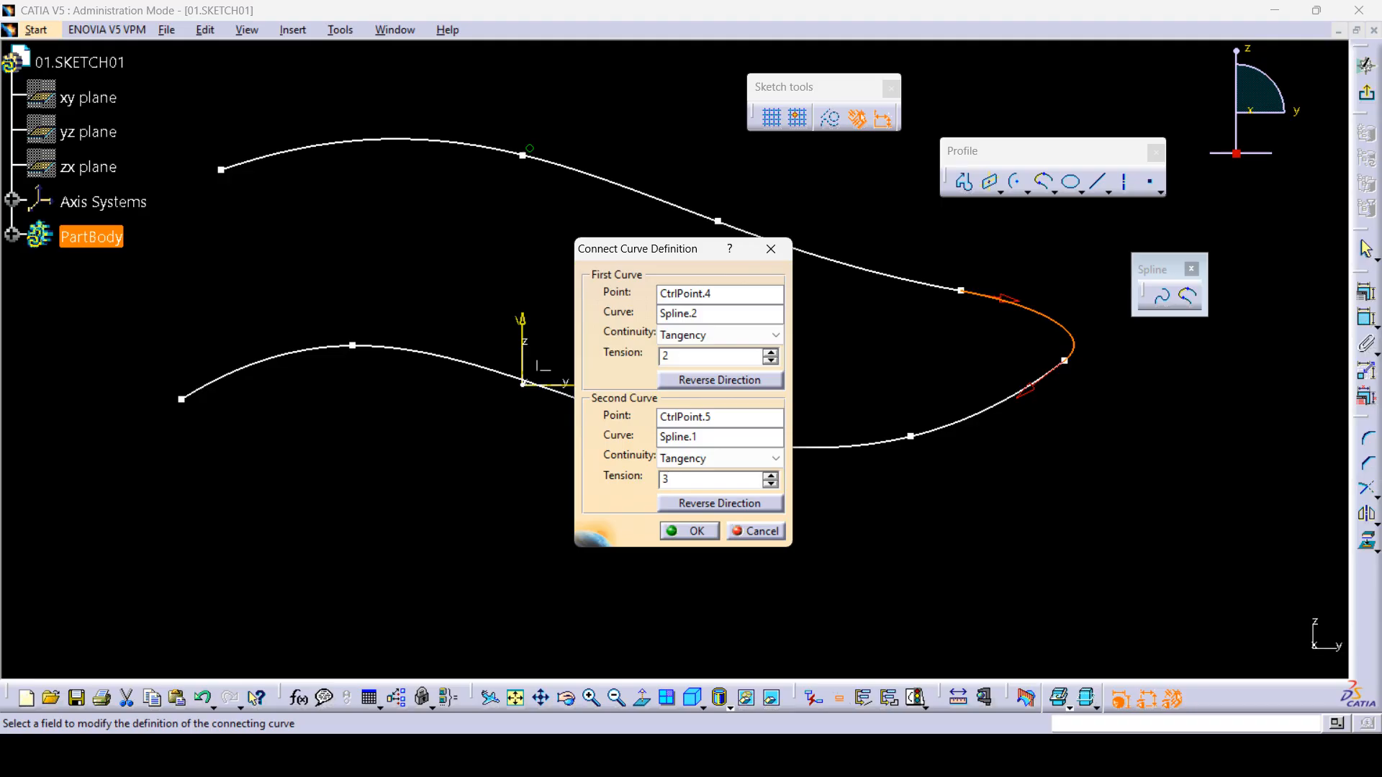
left_click(684, 357)
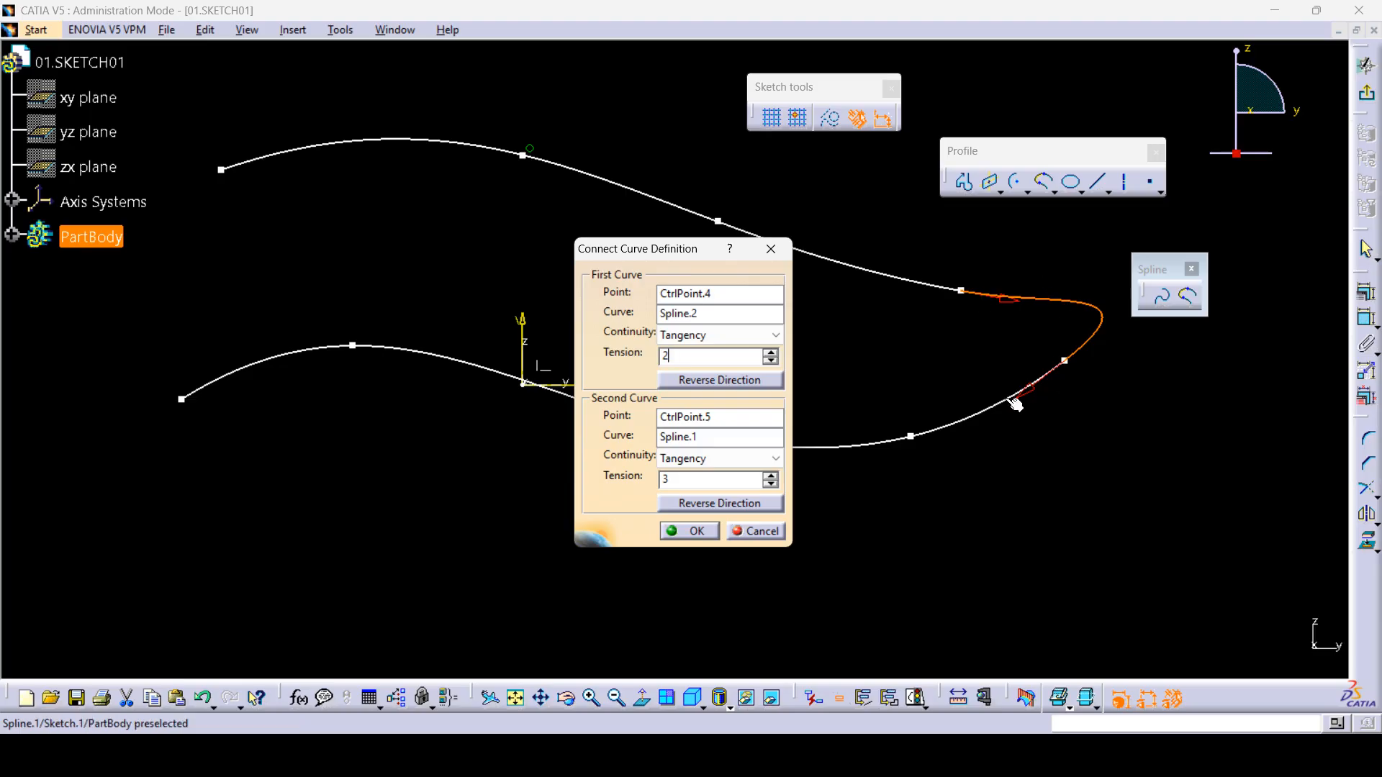
left_click(702, 532)
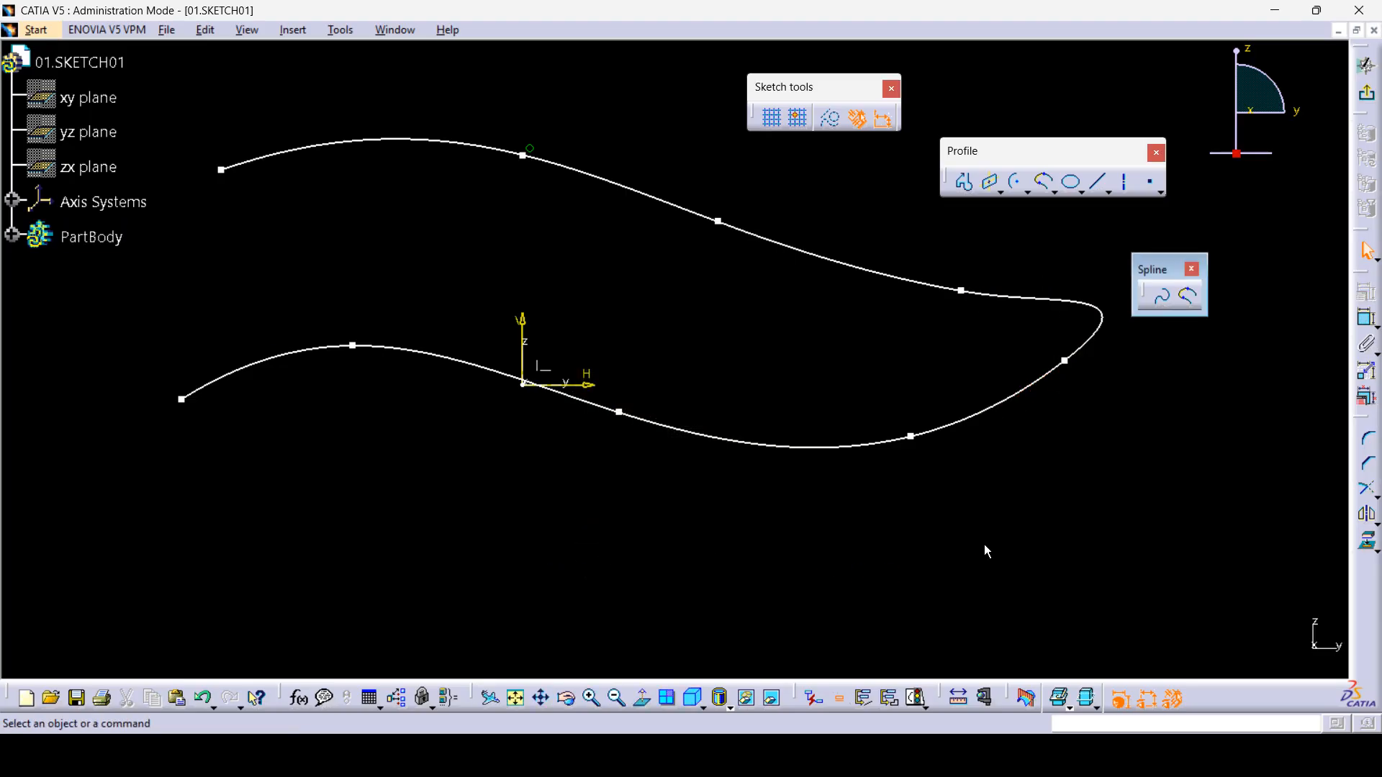
- Delete the tangent connecting curve and join the right ends of the two splines with a curvature-continuous Connect Curve
left_click(1191, 297)
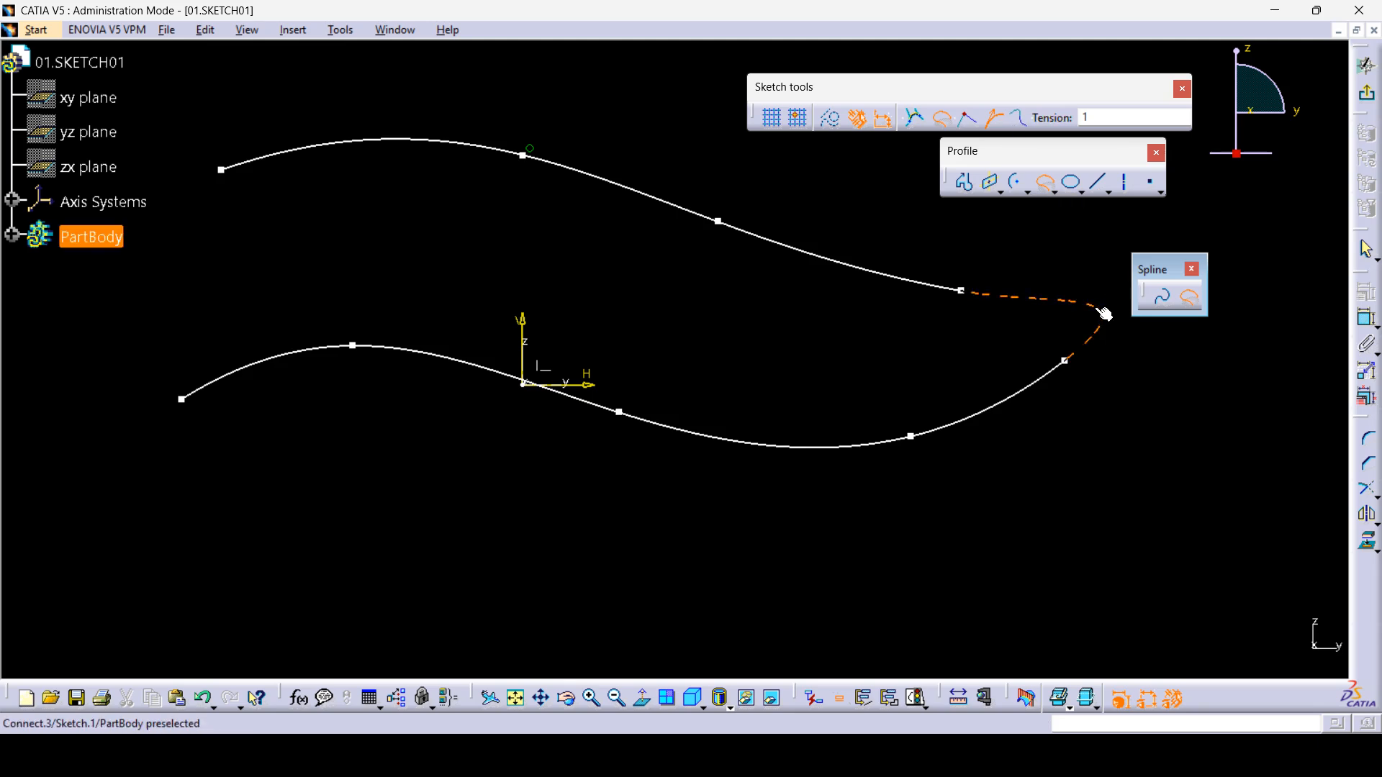
left_click(1188, 297)
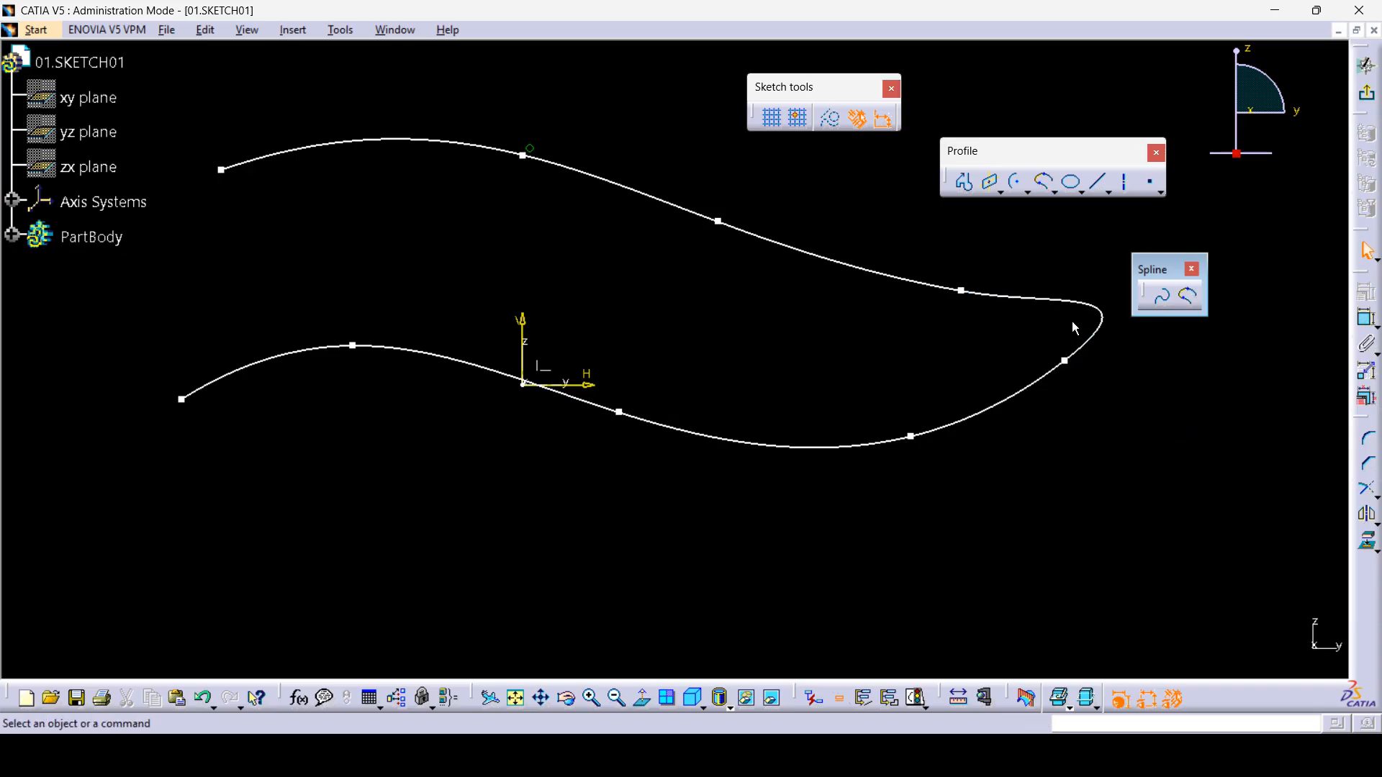
left_click(1106, 319)
key("Delete")
left_click(1188, 297)
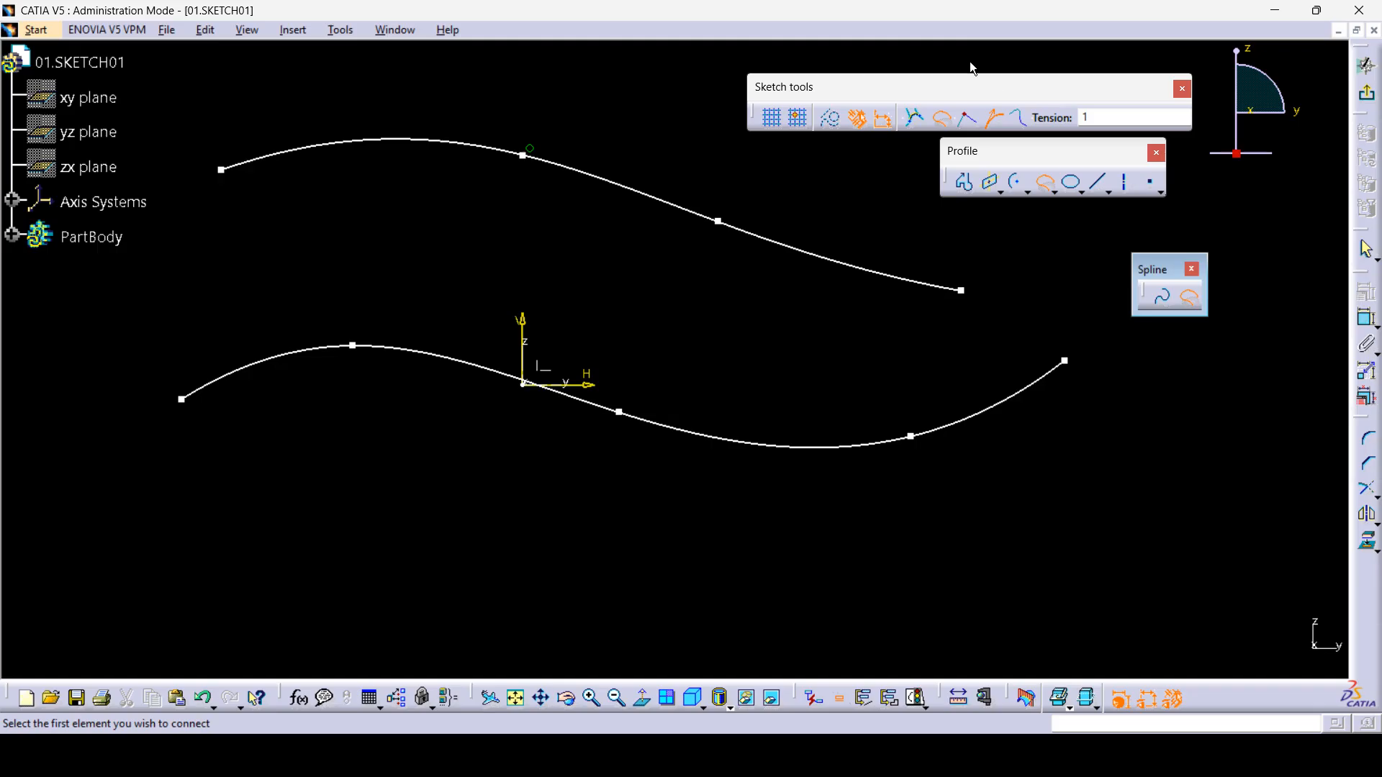
left_click(918, 284)
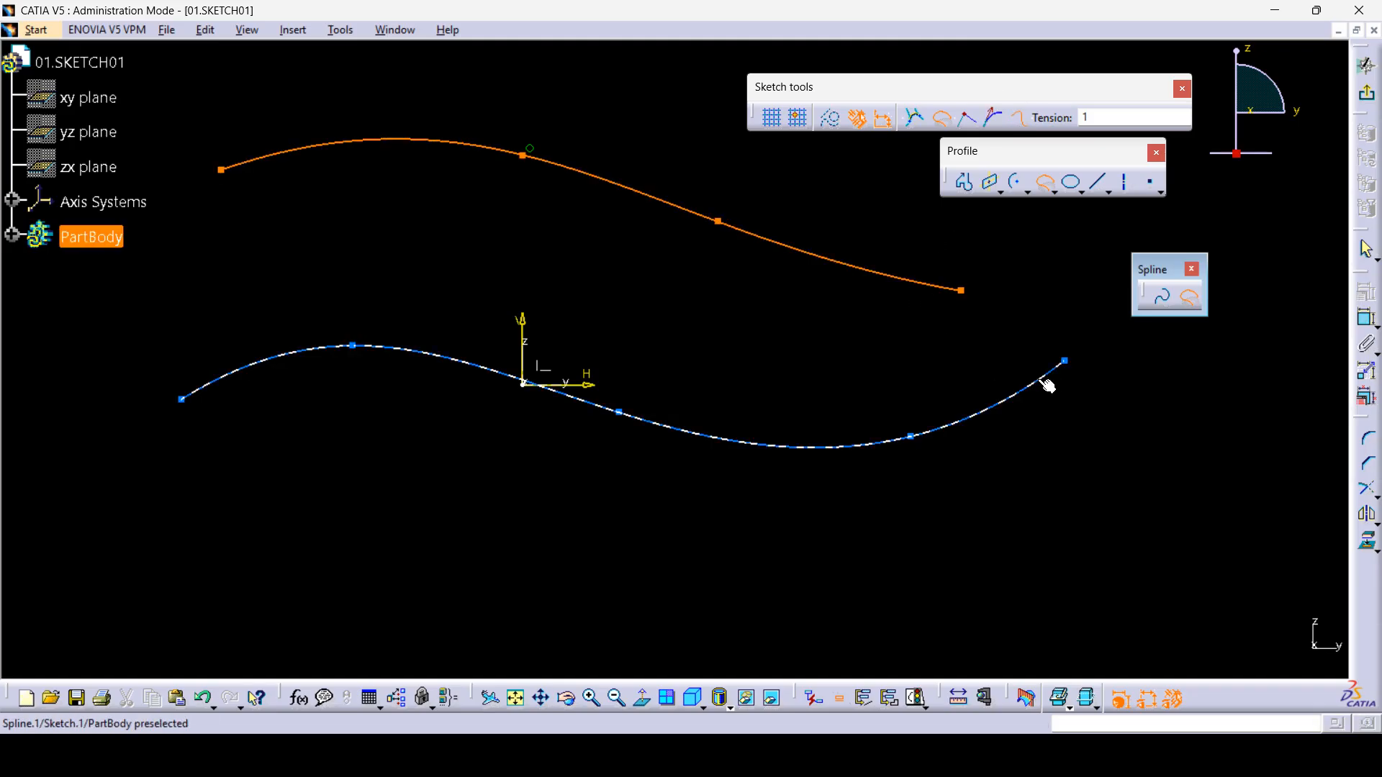
left_click(1047, 386)
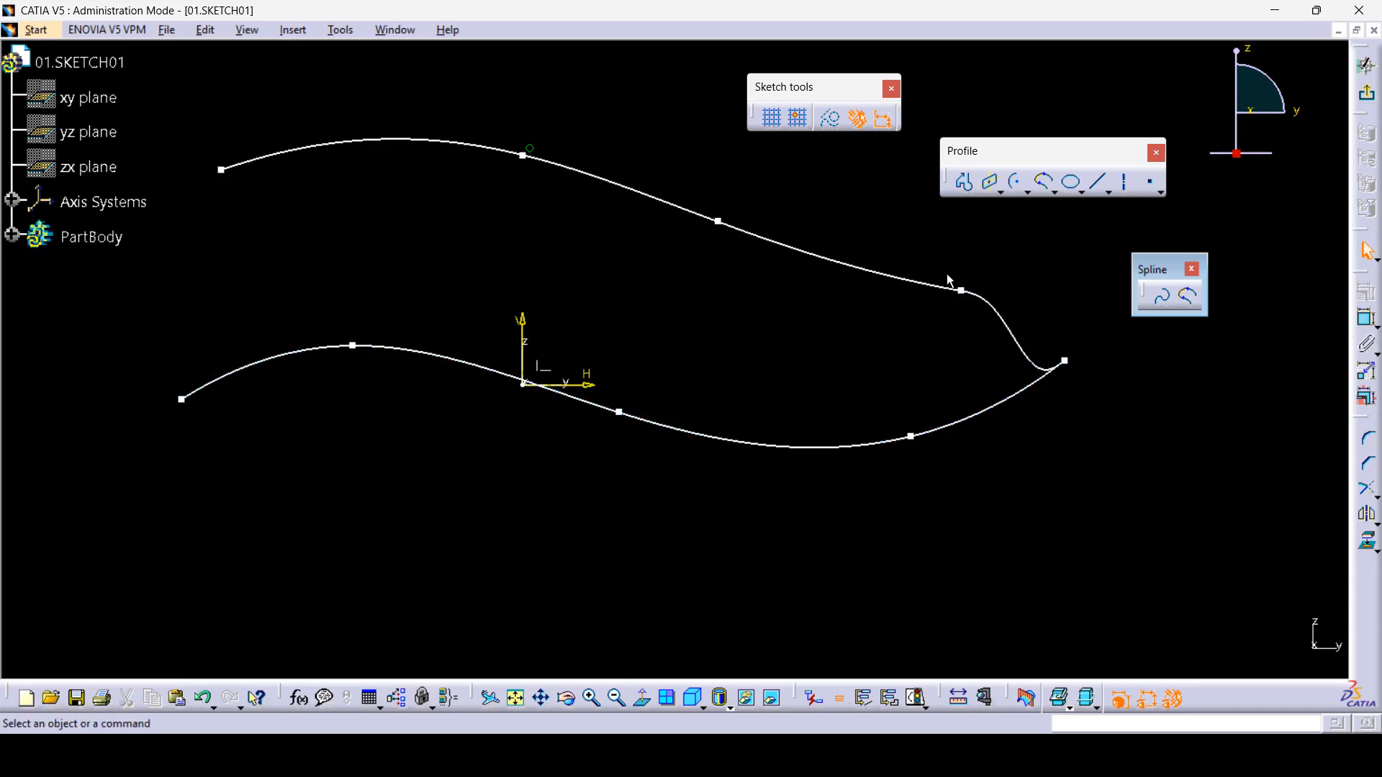
- Edit the new connecting curve, reversing the direction at the second curve and setting its tension there to 3
double_click(1016, 338)
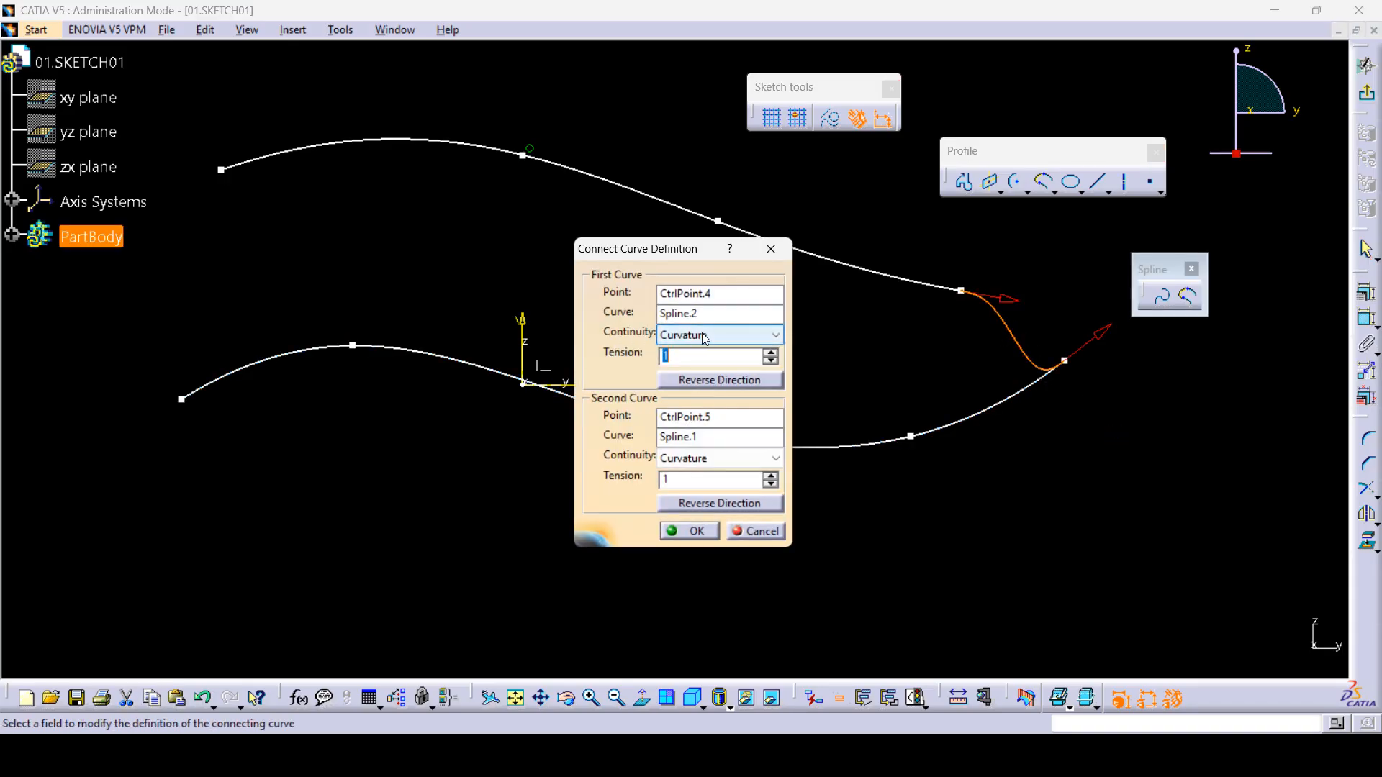
left_click(720, 504)
left_click(684, 479)
type("3")
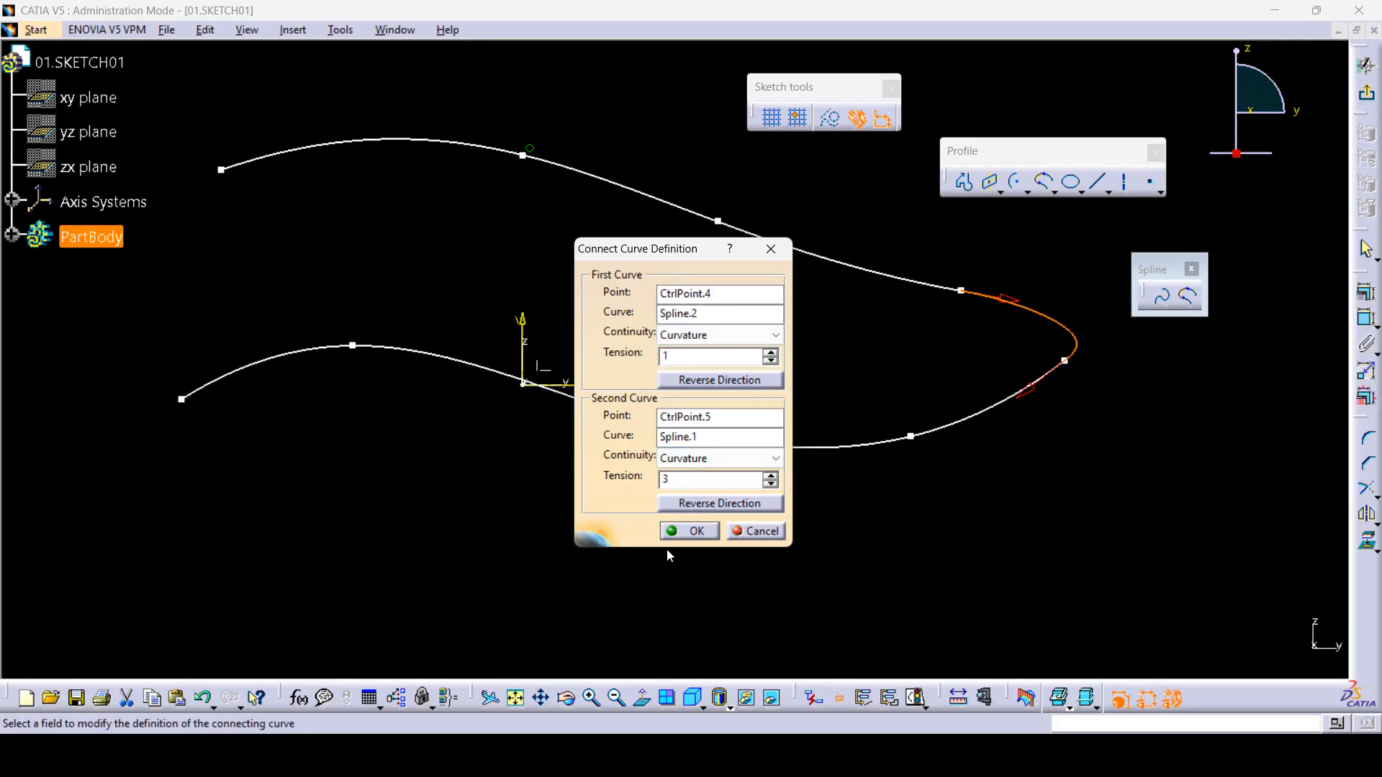
left_click(875, 572)
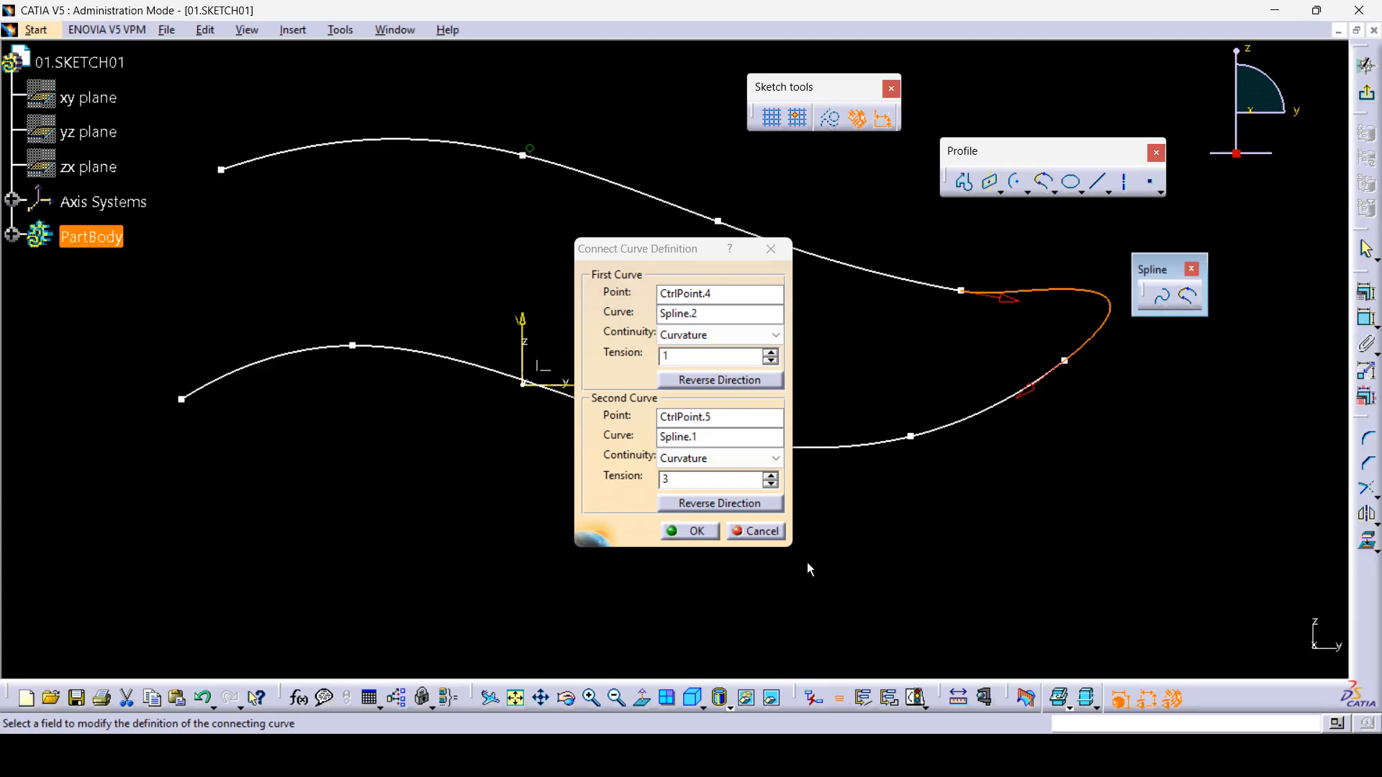
- Try Tangency continuity at the second curve, return it to Curvature, and accept the connecting curve's definition
left_click(702, 459)
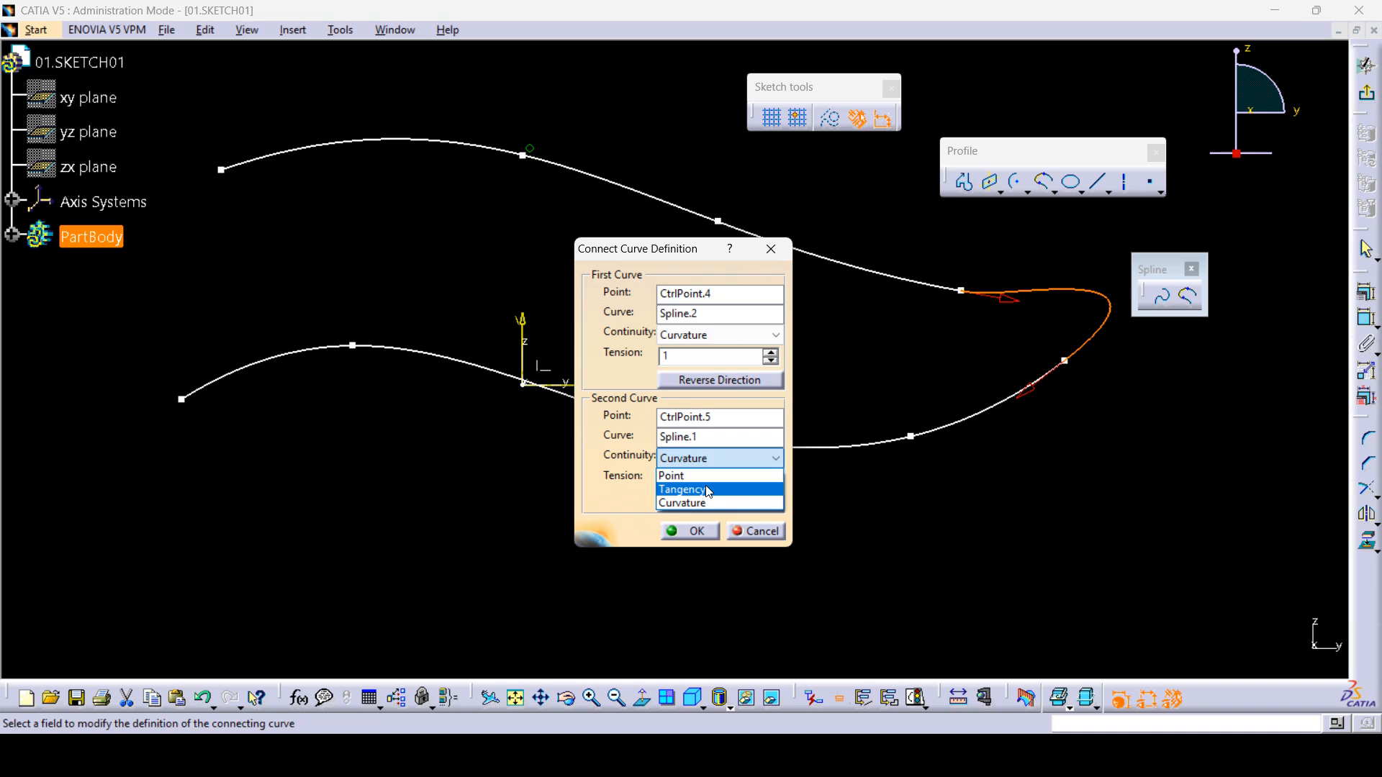
left_click(708, 490)
left_click(705, 463)
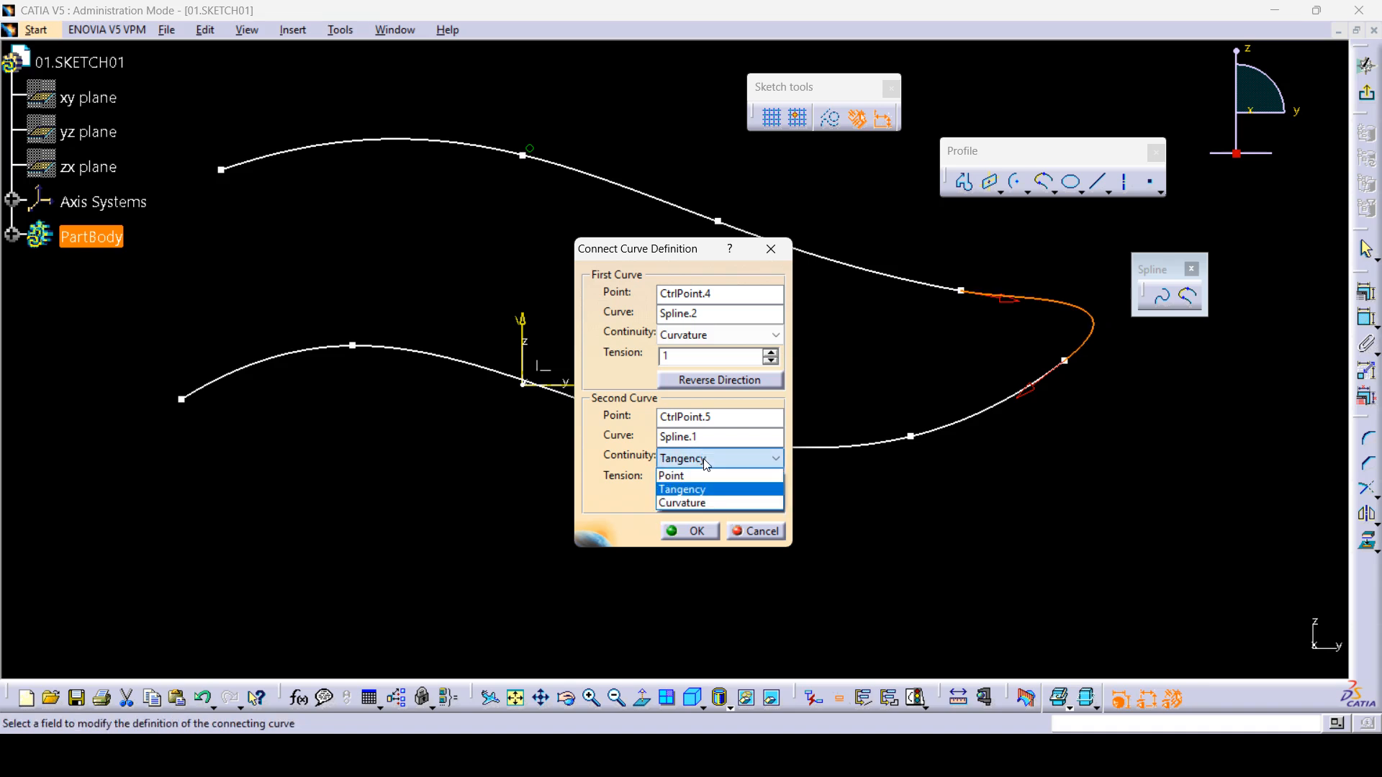
left_click(705, 503)
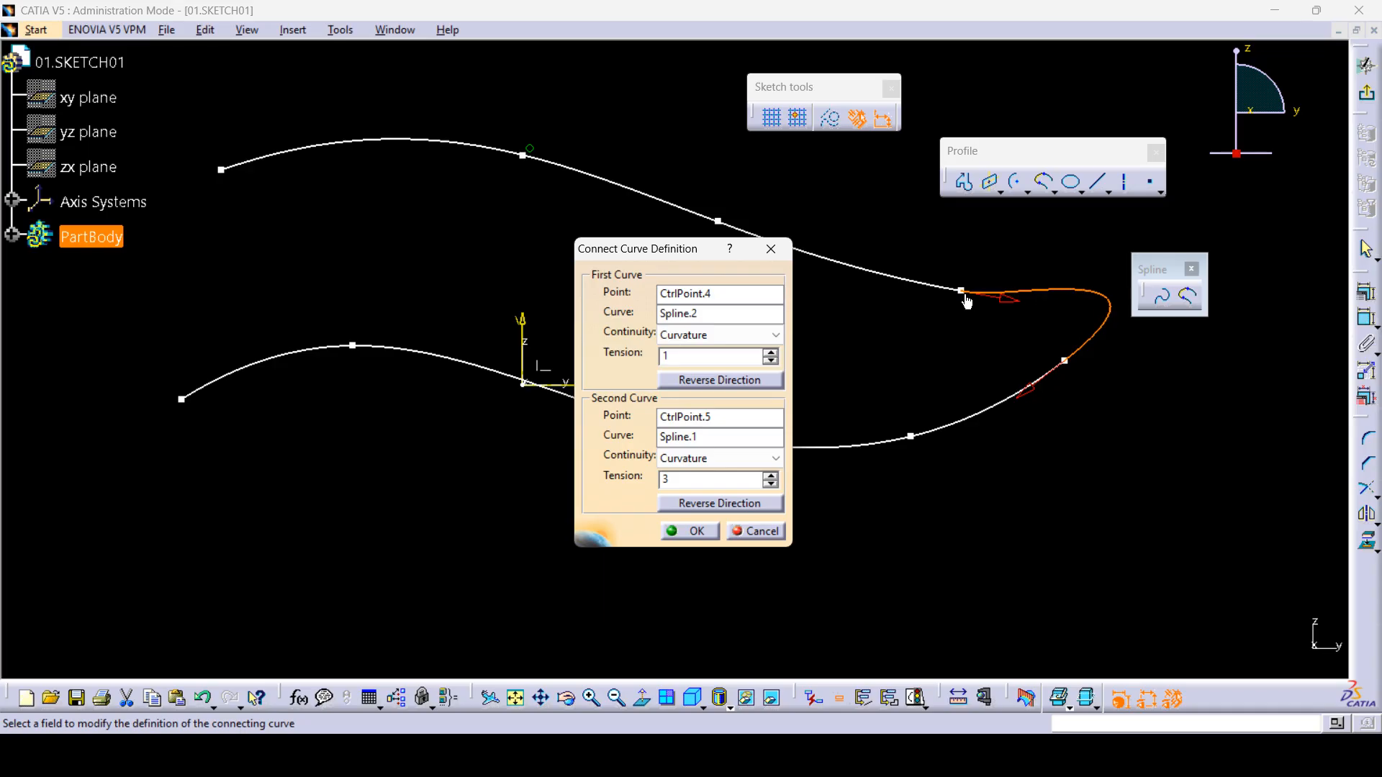
left_click(691, 532)
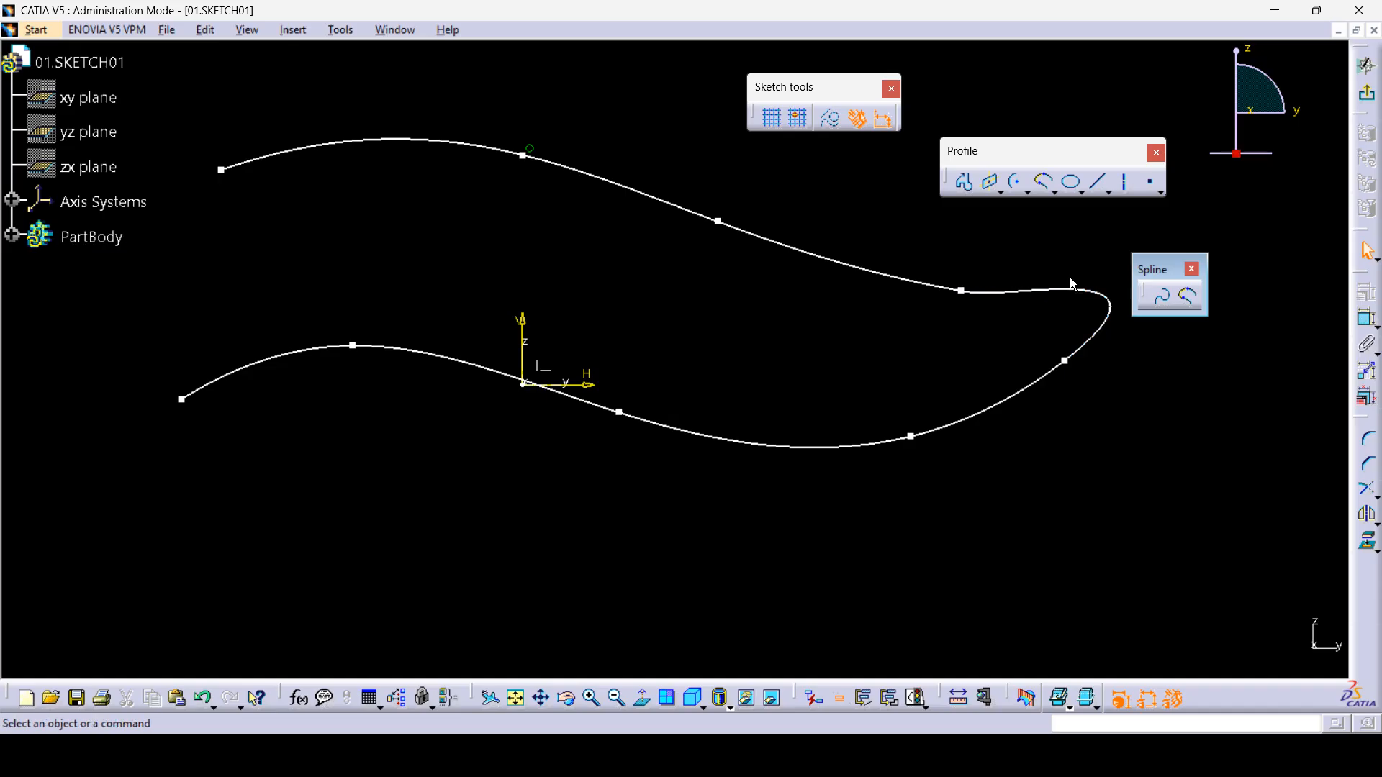
- Connect the two splines near their left ends with an arc of about 0.227 in radius and dimension the arc's radius
left_click(1190, 298)
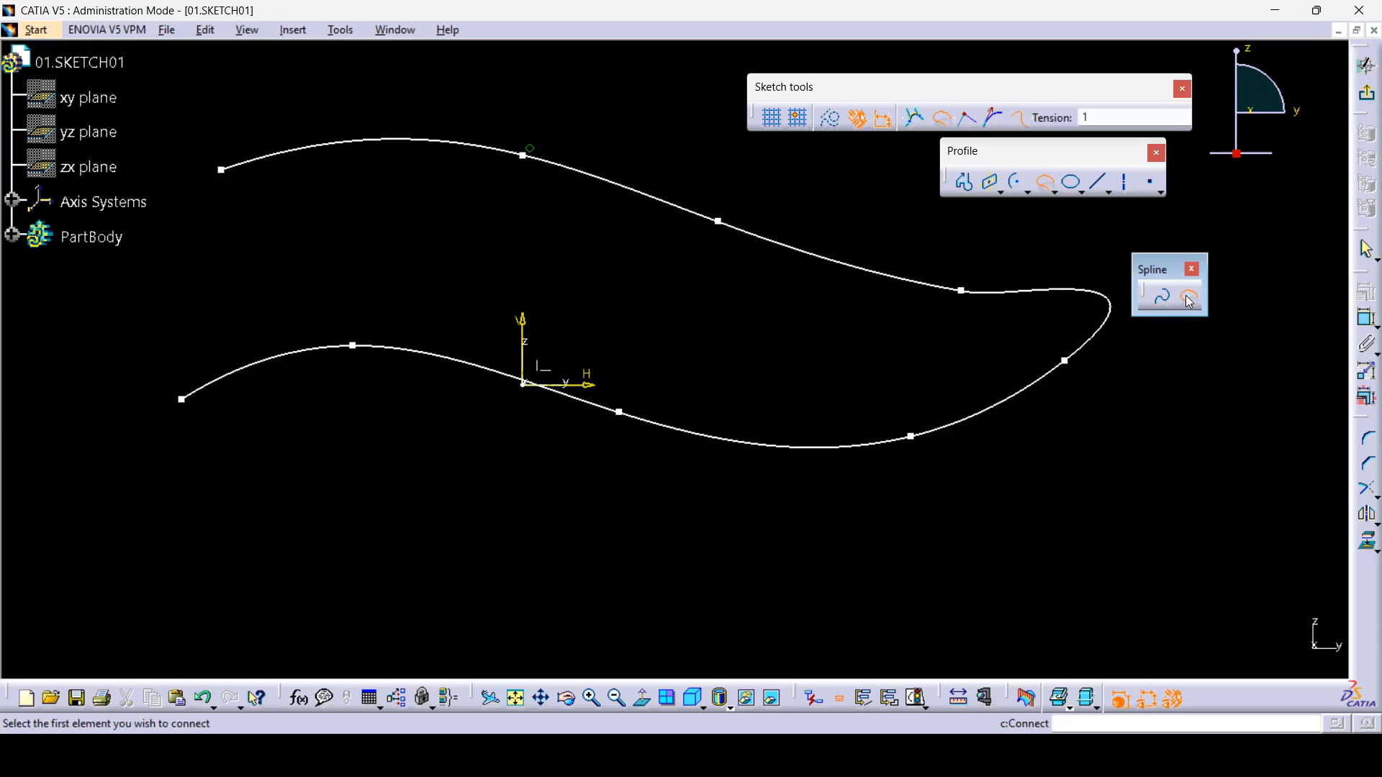
left_click(917, 122)
left_click(239, 165)
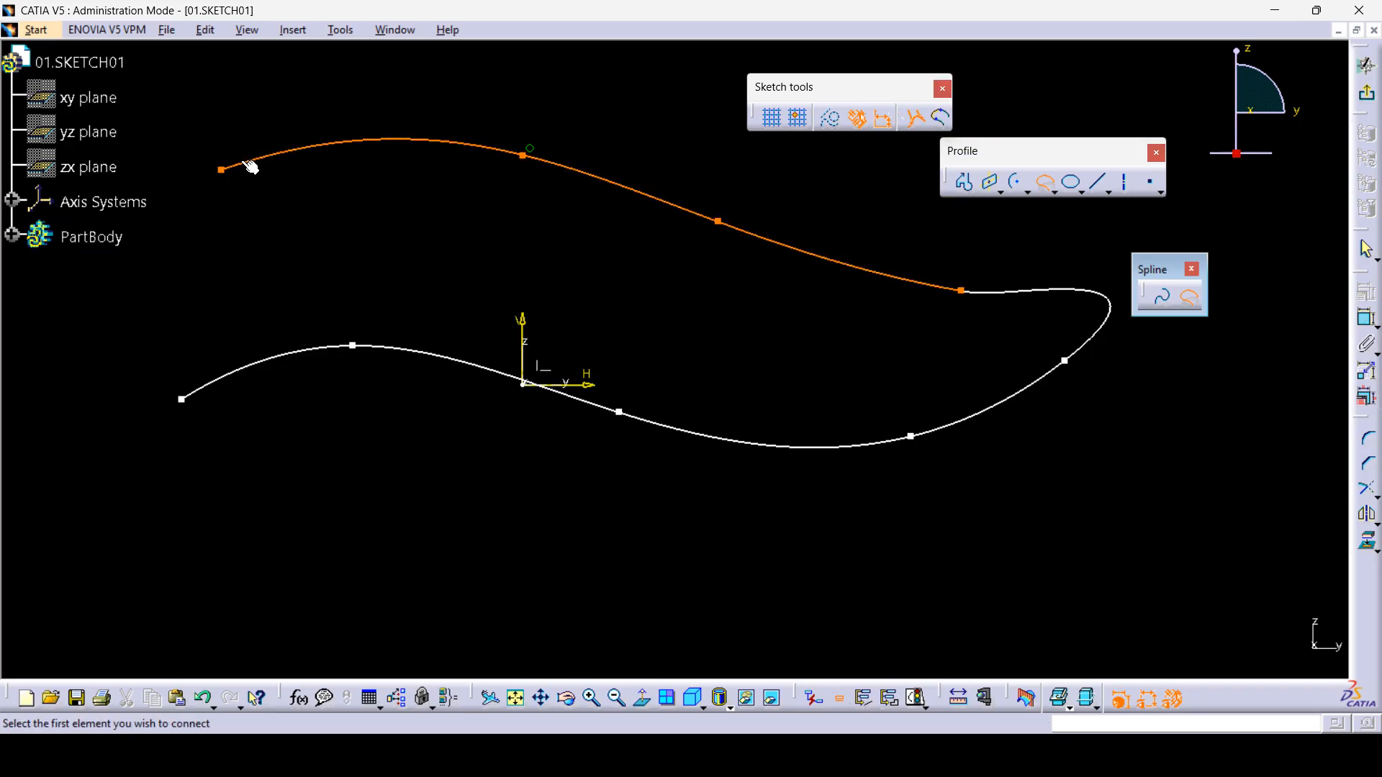
left_click(246, 373)
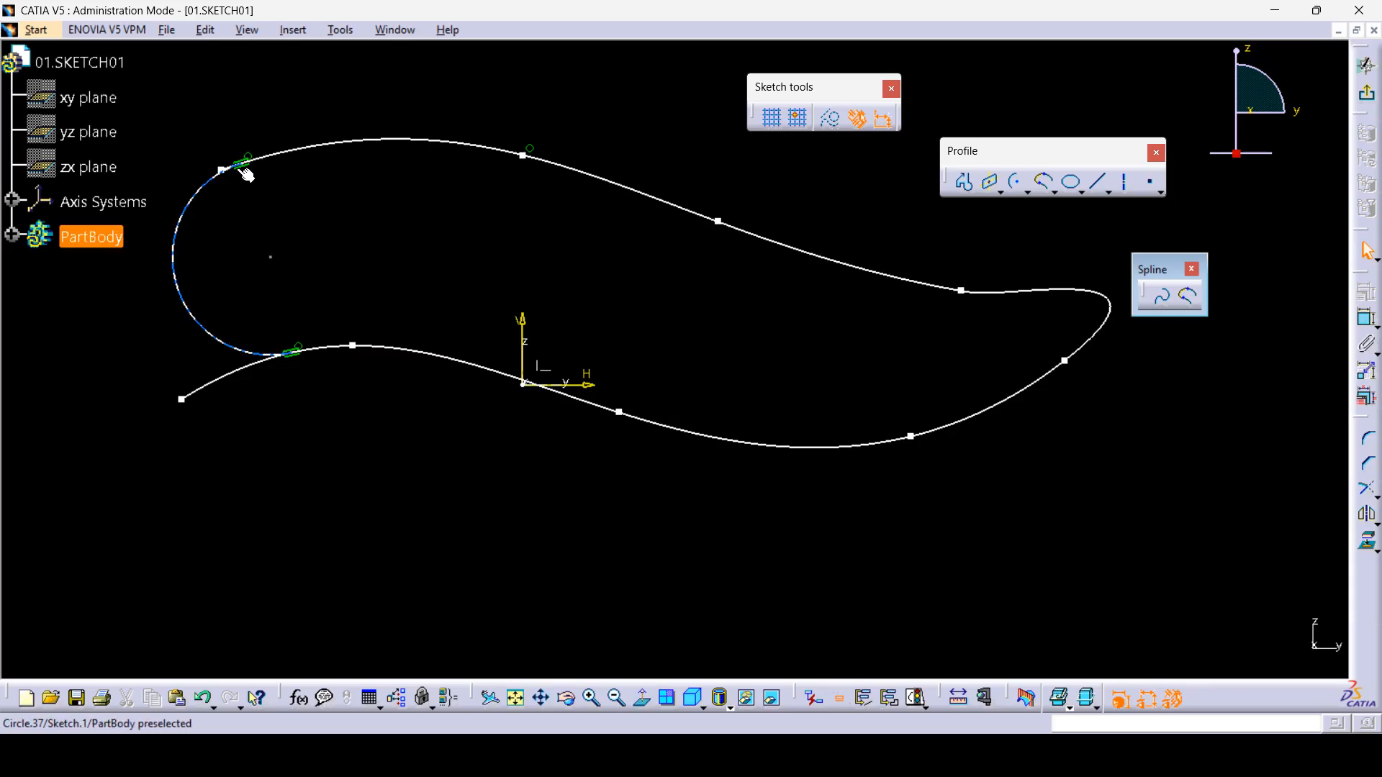
left_click(1366, 319)
left_click(193, 311)
left_click(89, 397)
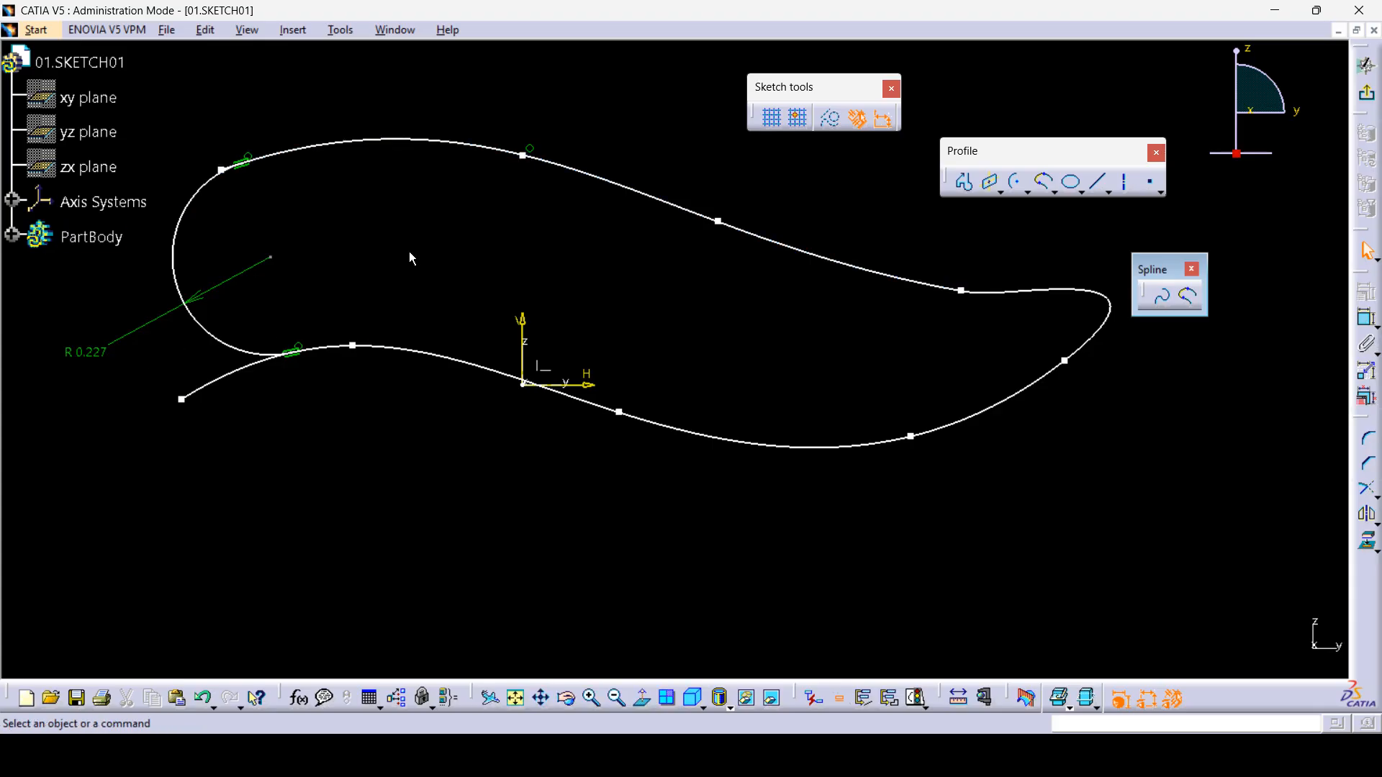
- Delete all the splines, connecting curves and dimensions from the sketch
left_click(1192, 269)
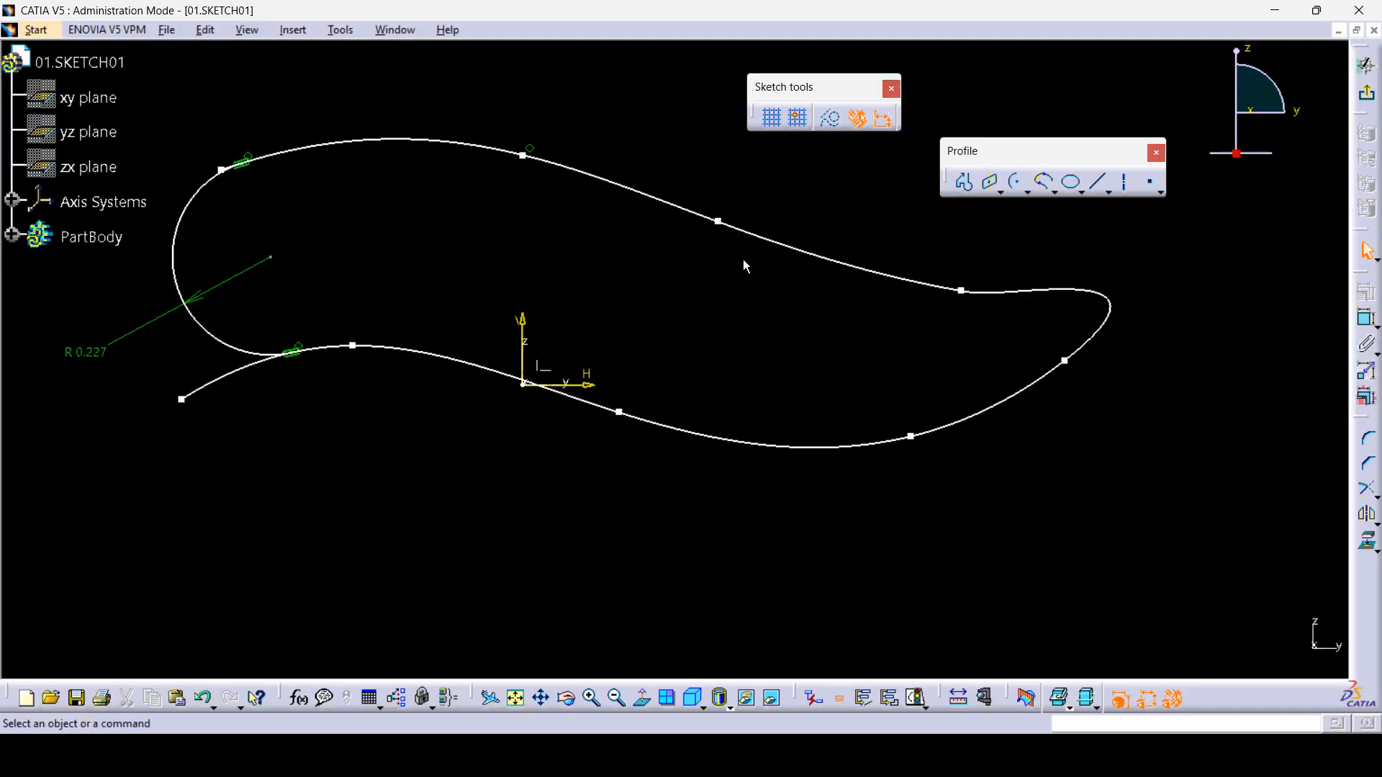
mouse_move(1235, 536)
left_mouse_down()
mouse_move(973, 475)
mouse_move(60, 93)
mouse_move(72, 97)
left_mouse_up()
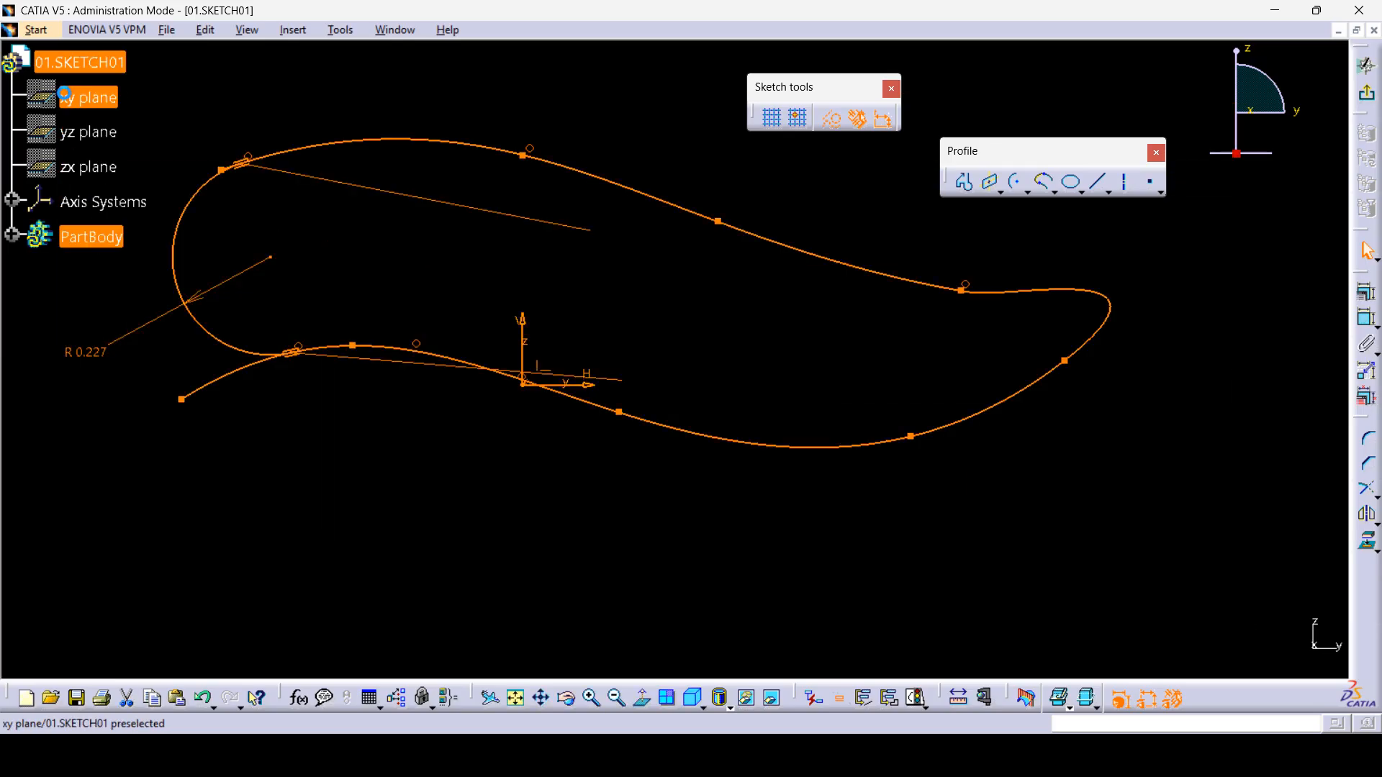
key("Delete")
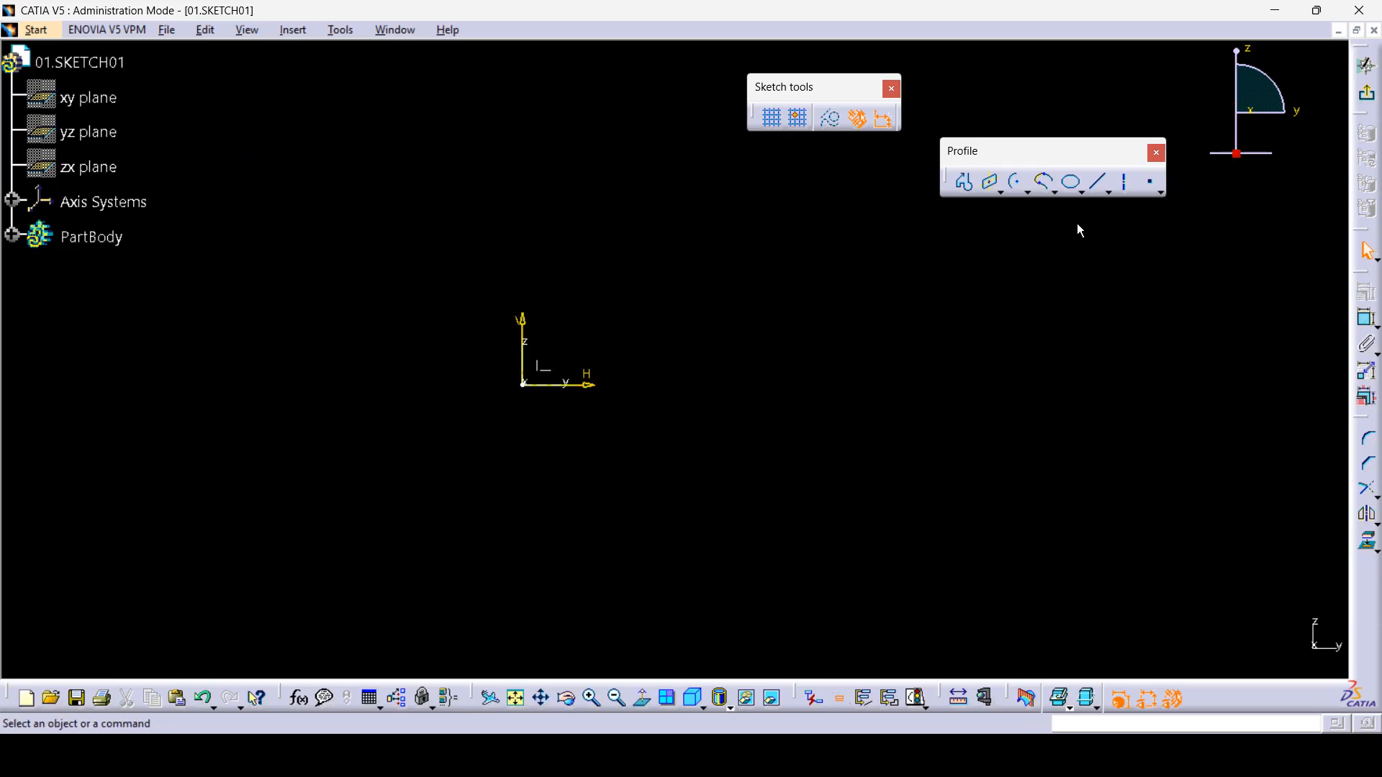
- Draw an ellipse centred on the origin with a major radius of about 0.54 in horizontally and a minor radius of about 0.27 in
left_click(1078, 191)
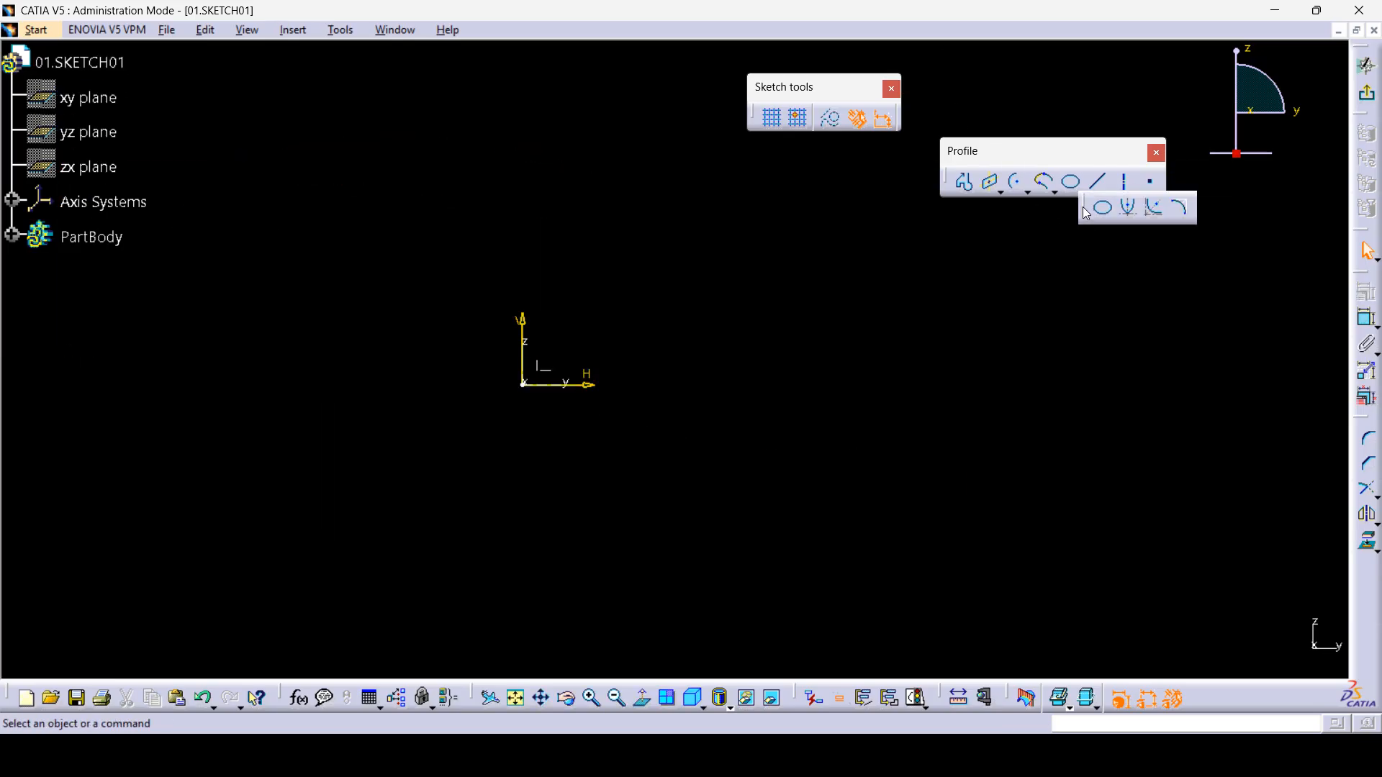
left_click_drag(1048, 317, 1050, 320)
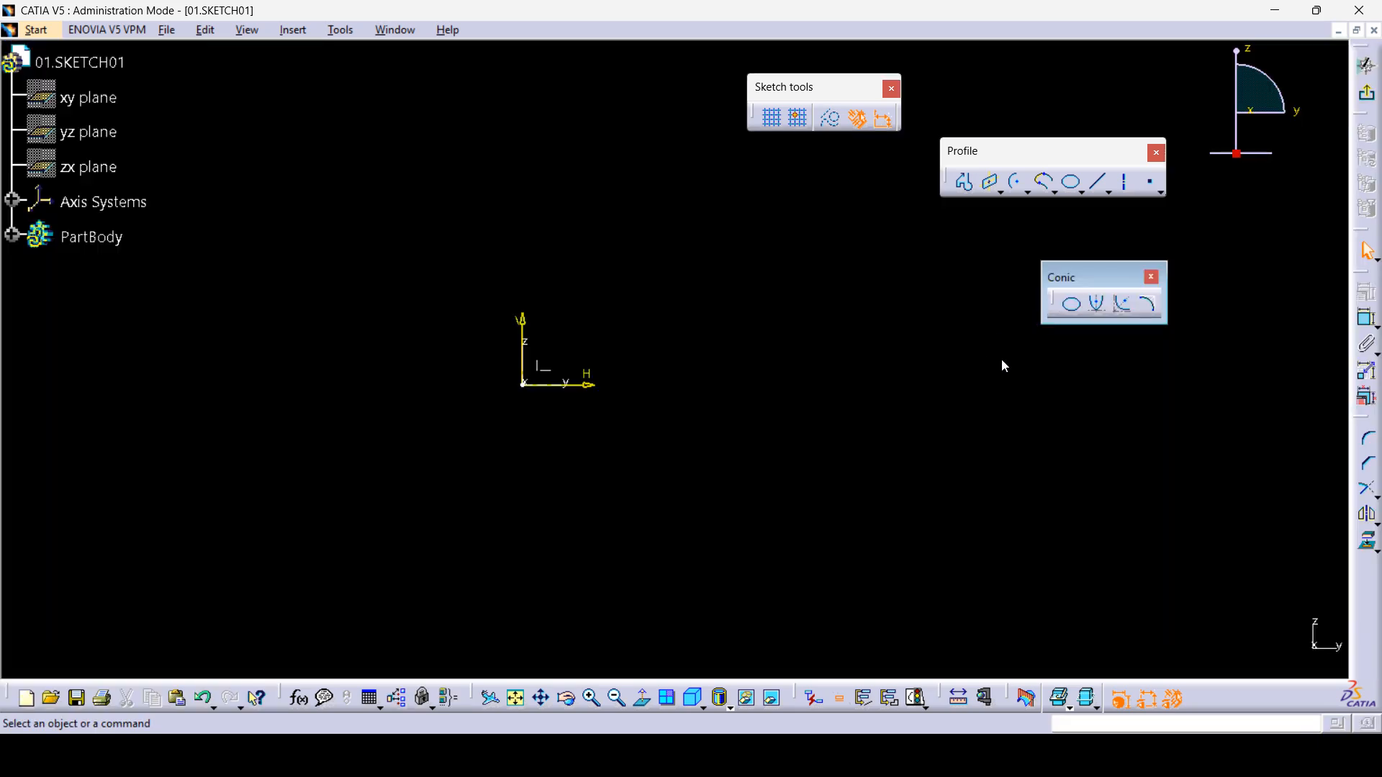
left_click(1077, 307)
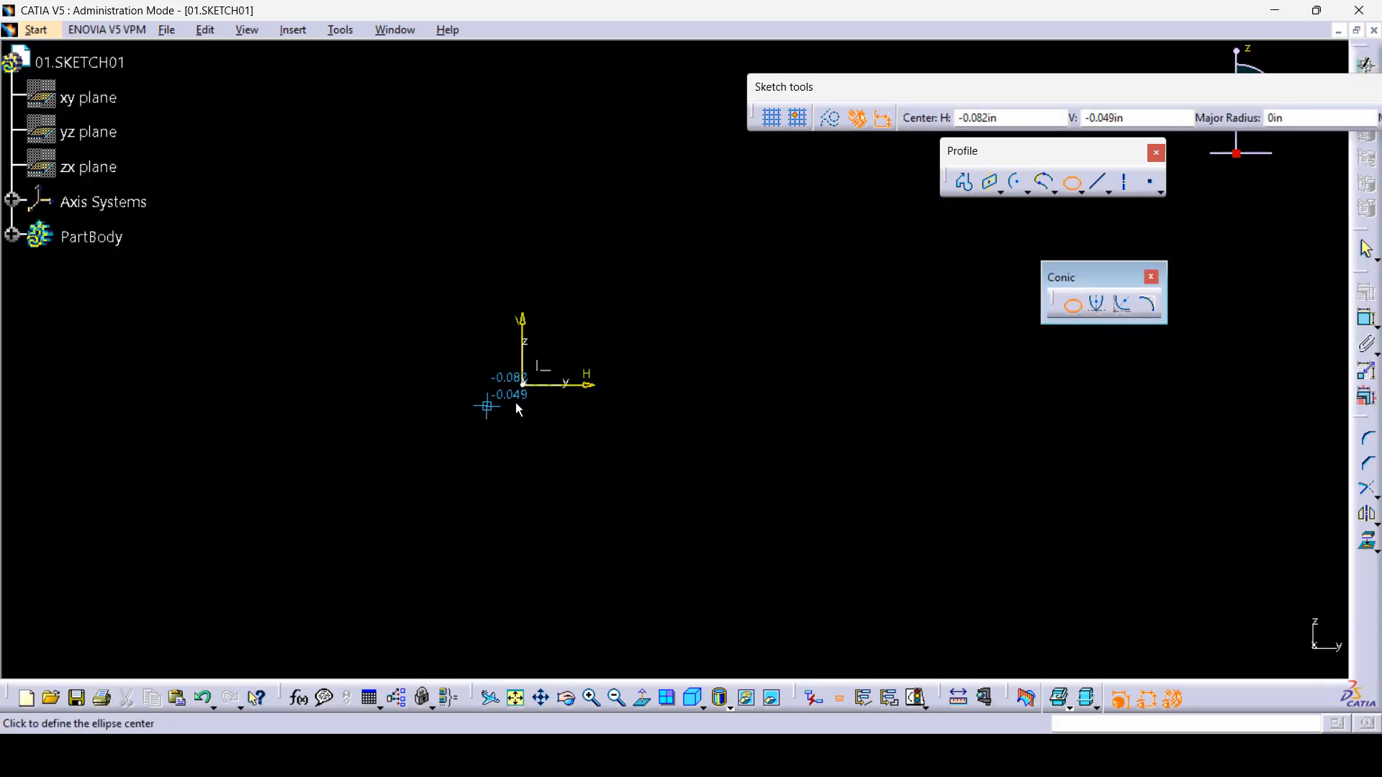
left_click(524, 385)
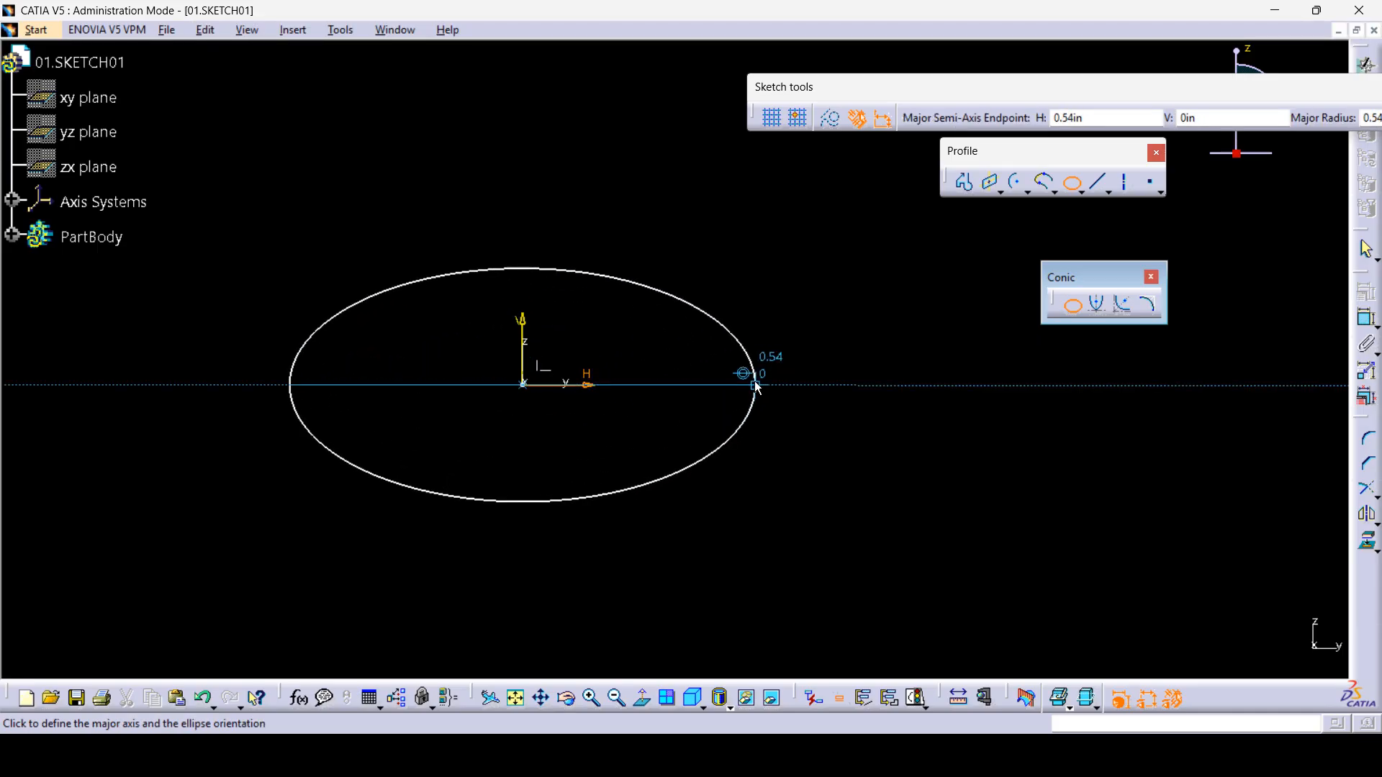
left_click(755, 386)
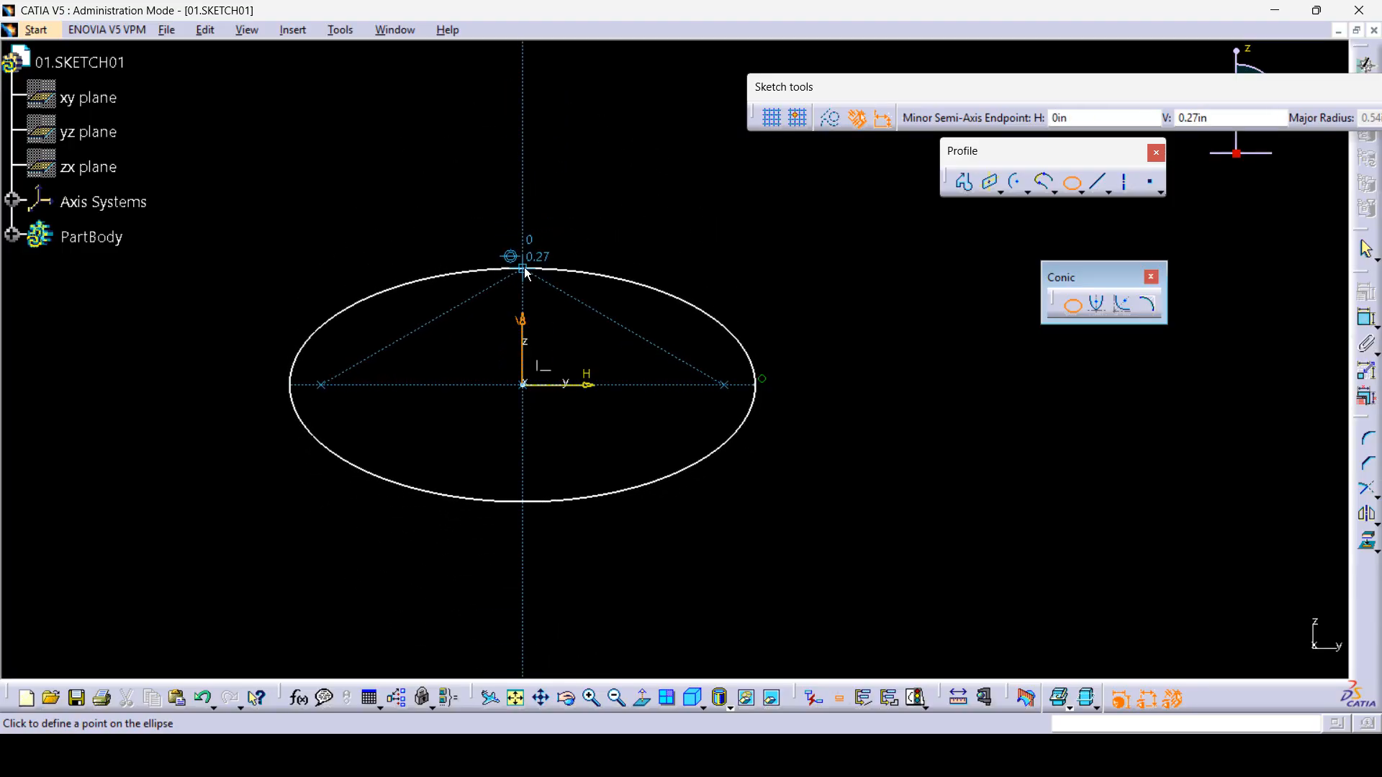
left_click(524, 267)
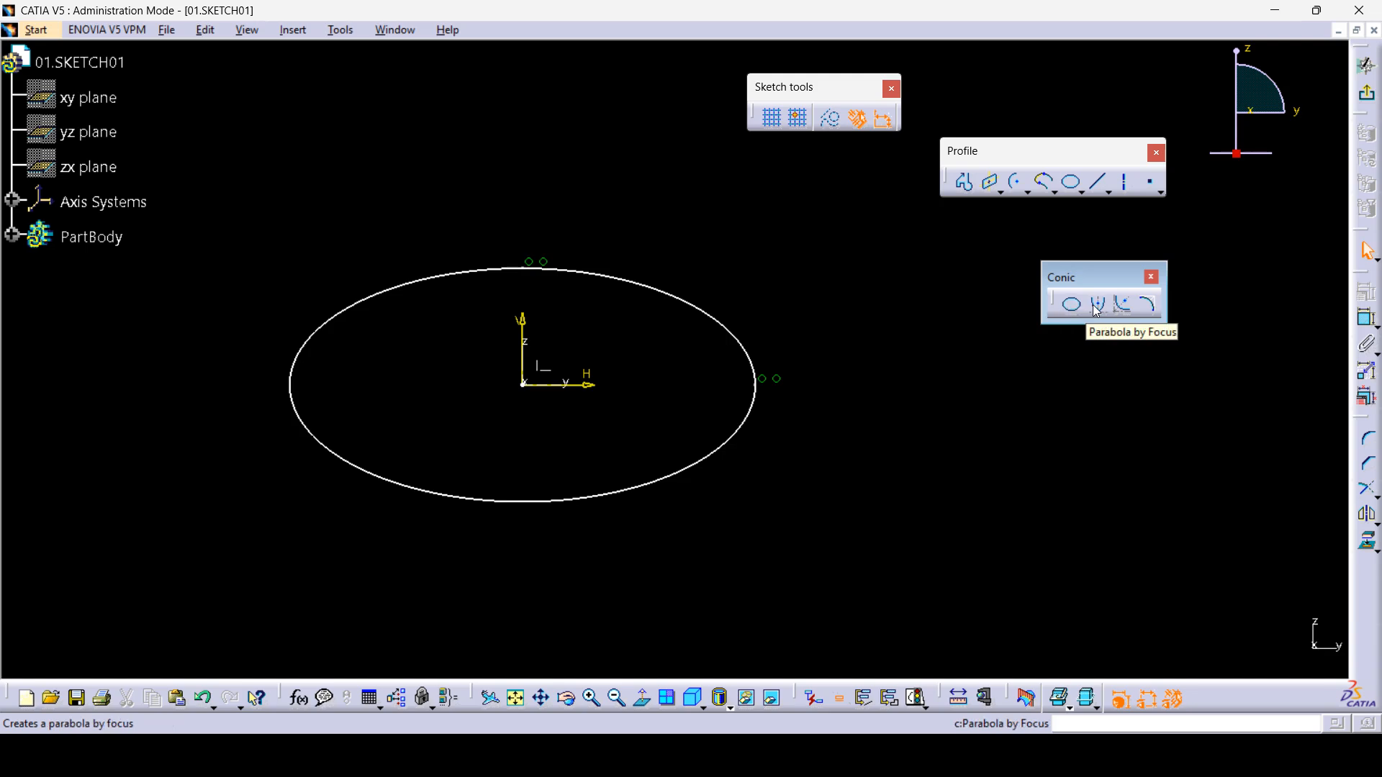
- Delete the ellipse and draw a parabola by focus with its focus at the origin and its apex about 0.85 in along the H axis
left_click_drag(900, 559, 174, 208)
key("Delete")
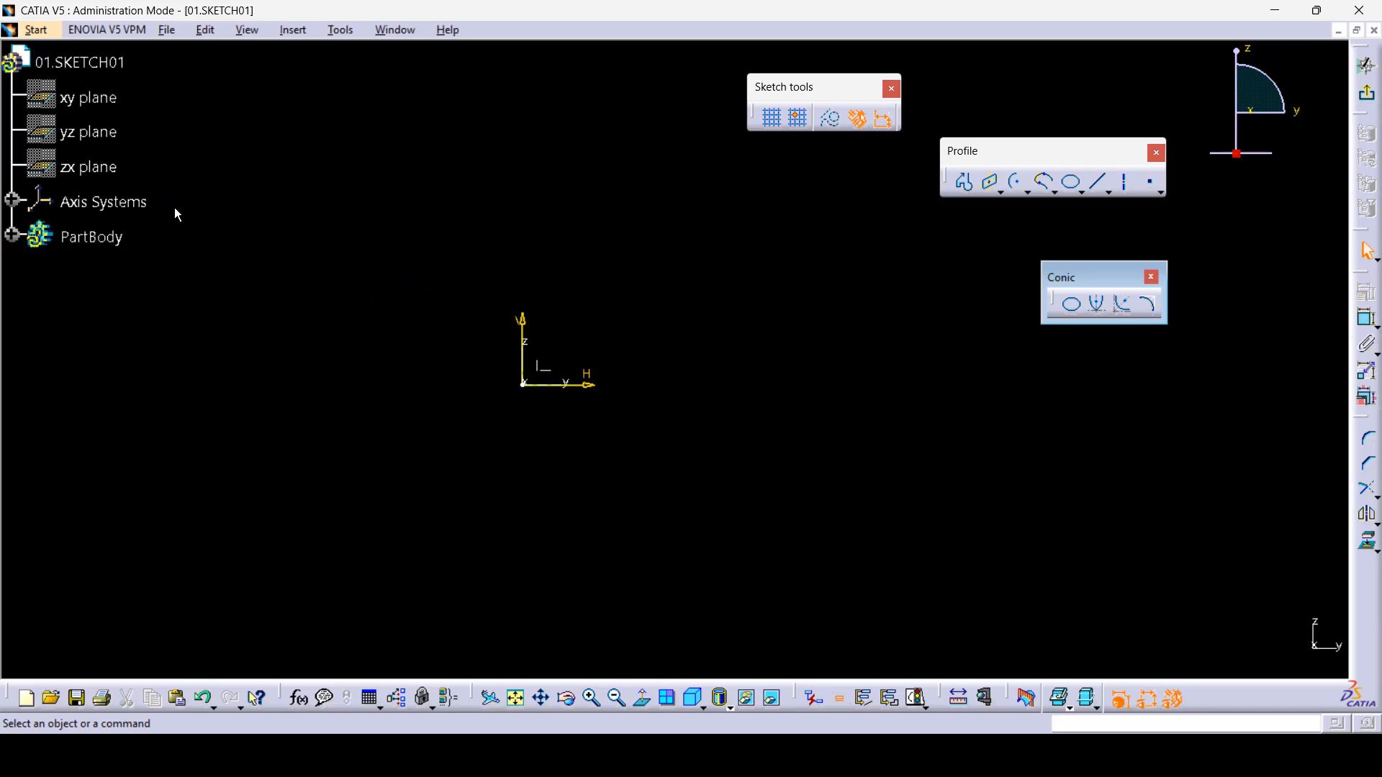
left_click(1099, 305)
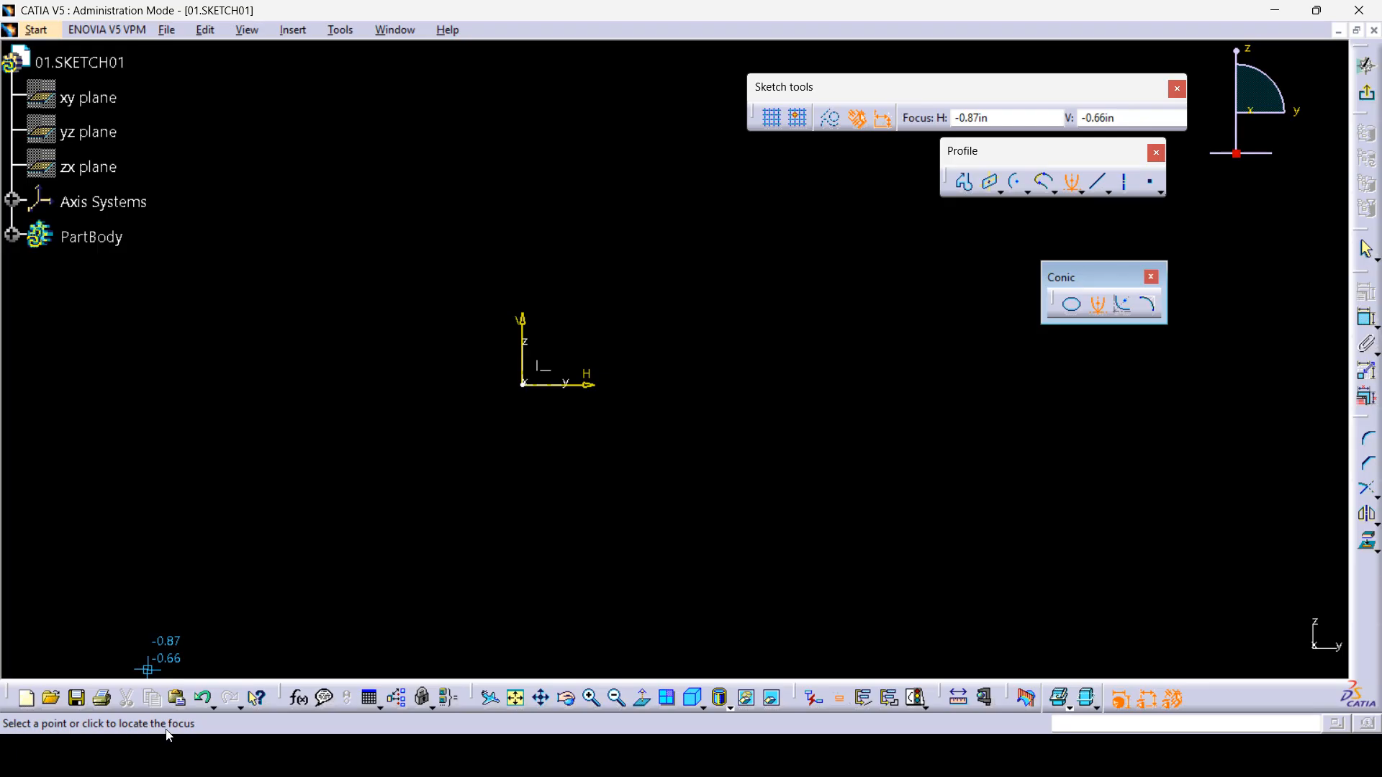
left_click(527, 386)
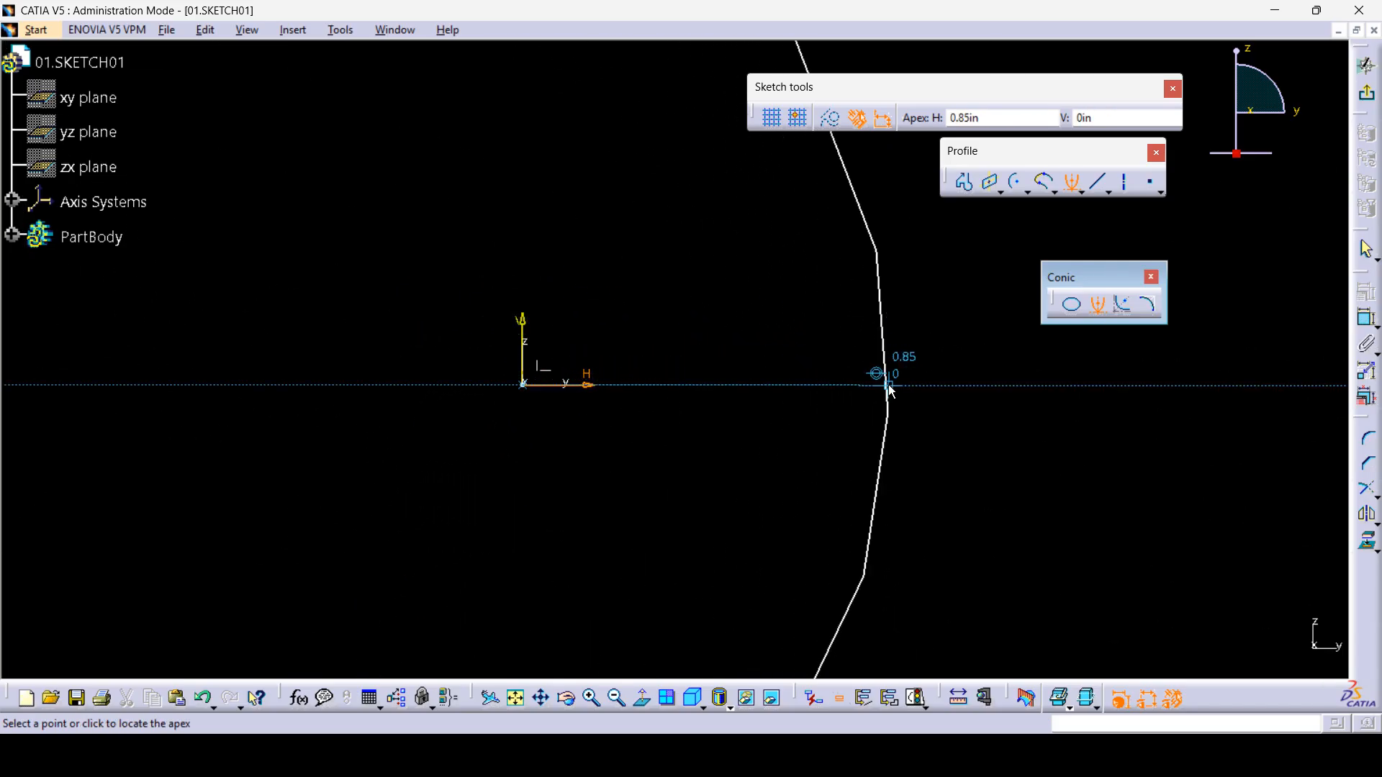
left_click(889, 387)
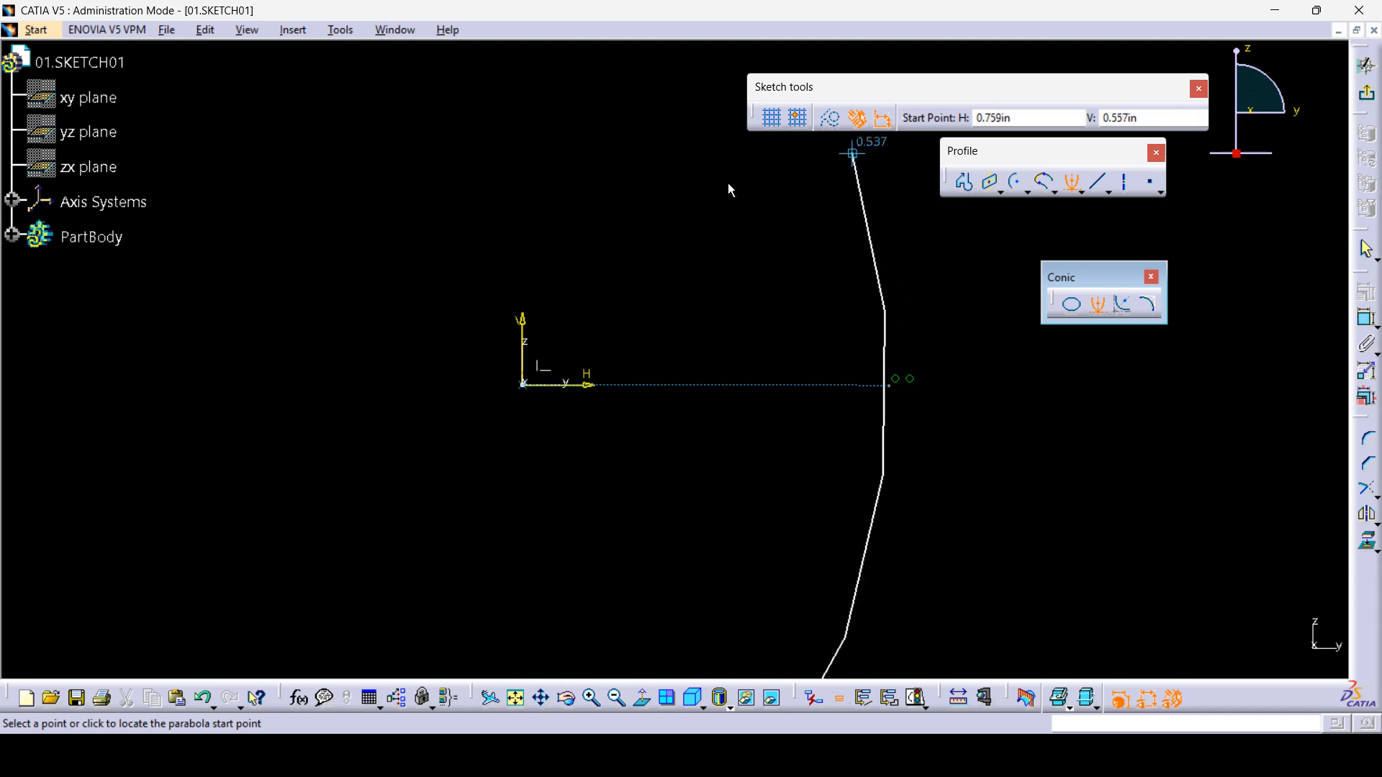
left_click(711, 153)
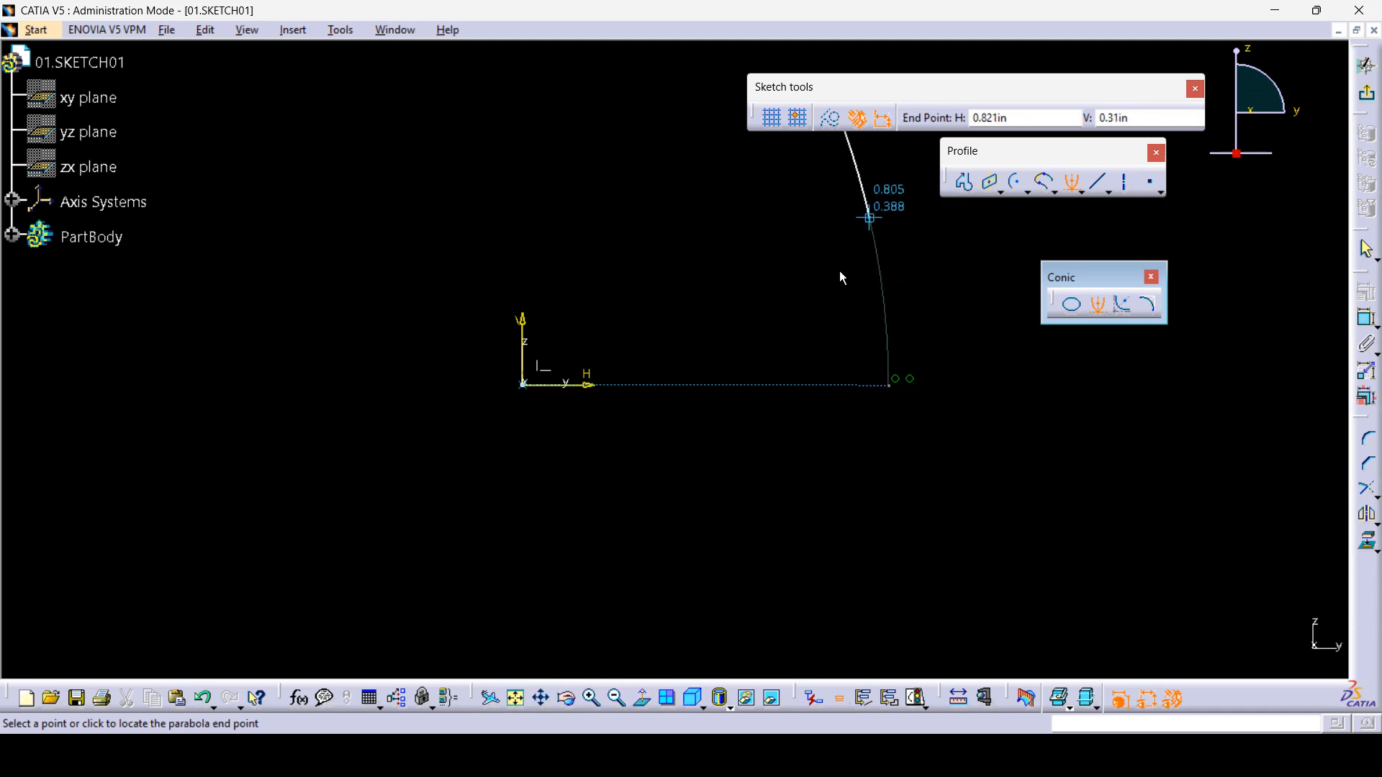
left_click(784, 567)
left_click(968, 478)
mouse_move(954, 458)
middle_mouse_down()
mouse_move(956, 492)
mouse_move(898, 492)
middle_mouse_up()
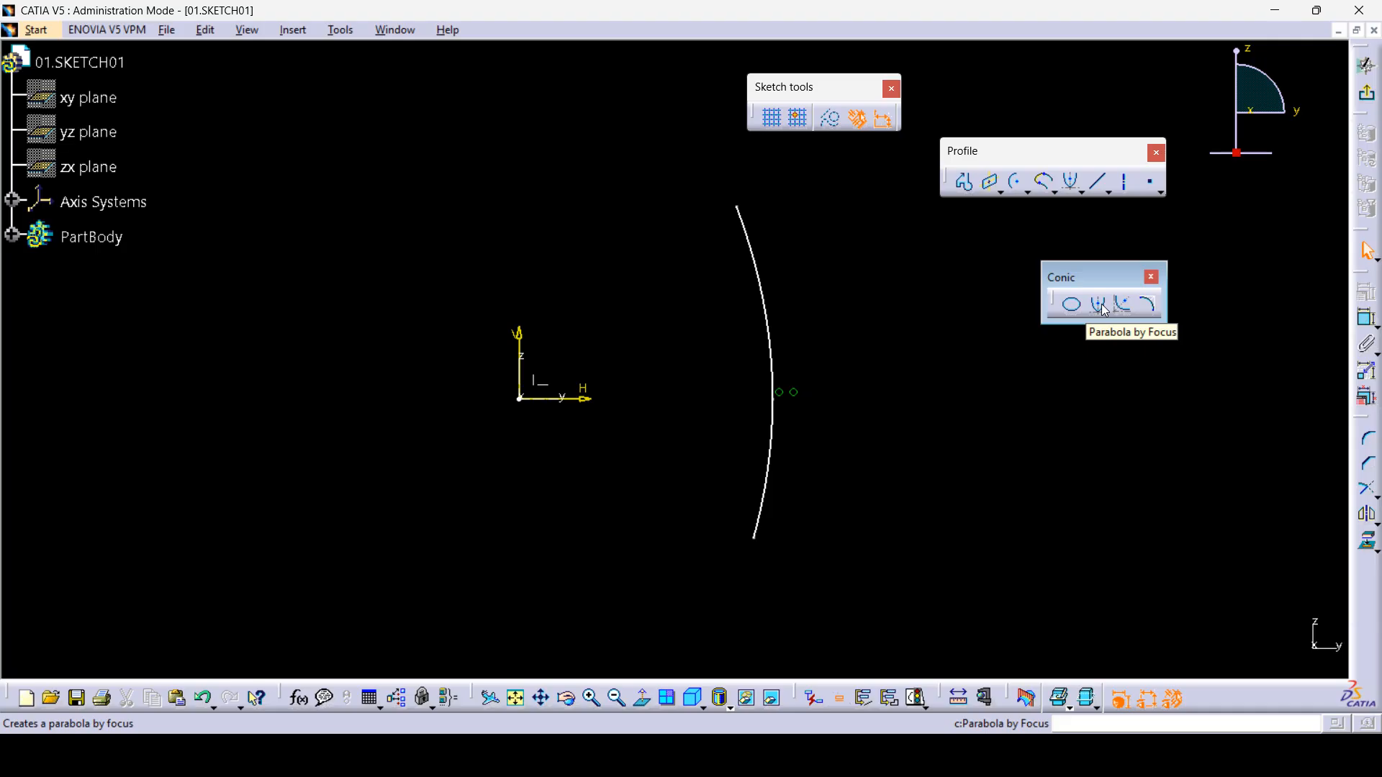
- Delete the parabola and draw another one by focus, with the focus at the origin and the apex on the positive H axis
left_click_drag(943, 572, 568, 154)
key("Delete")
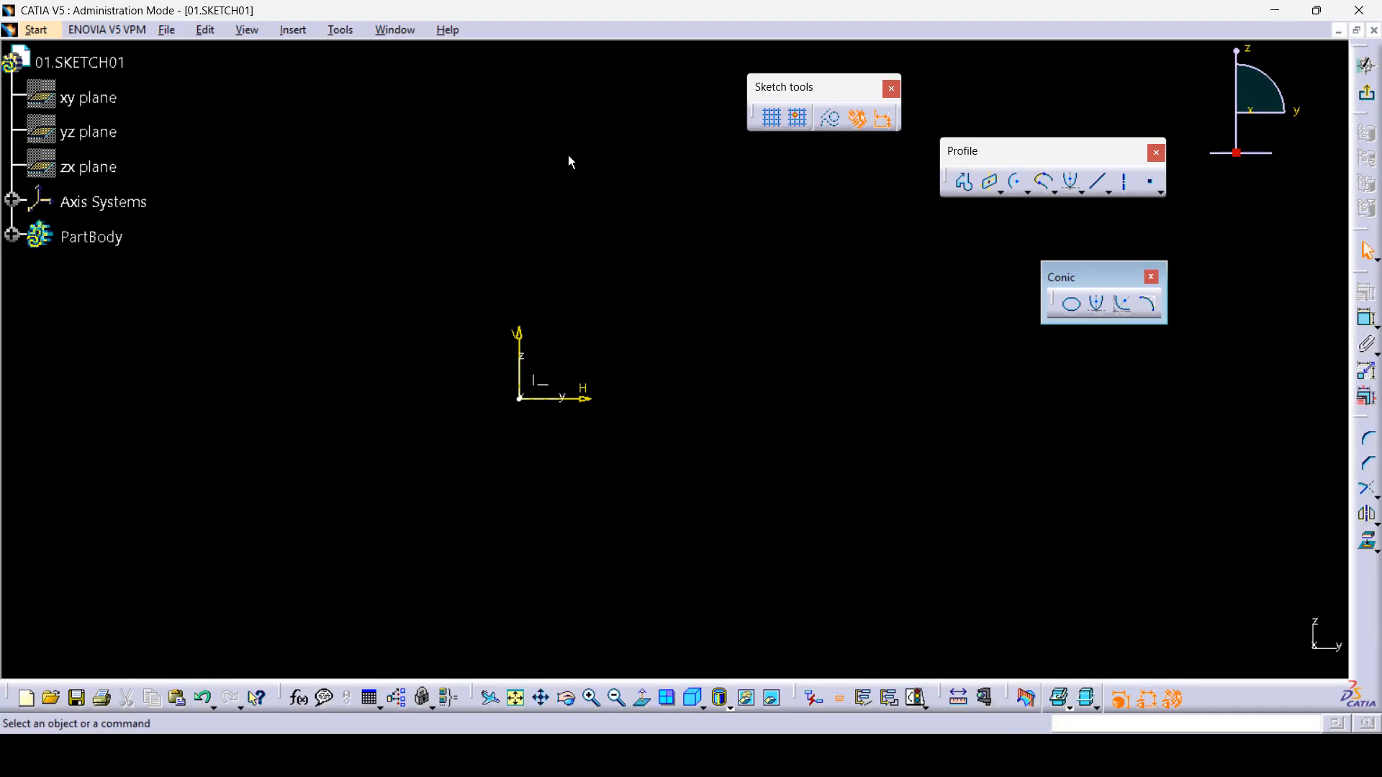
left_click(1101, 305)
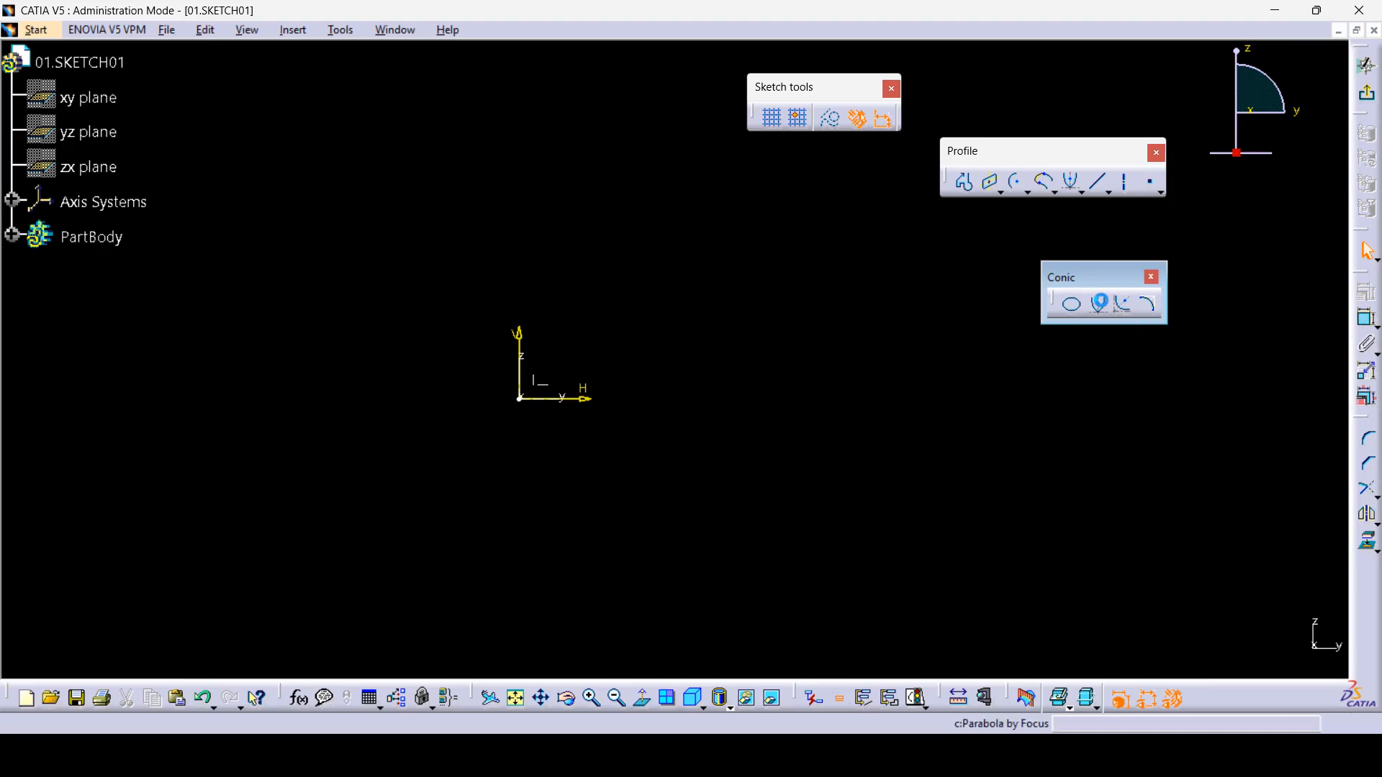
left_click(520, 399)
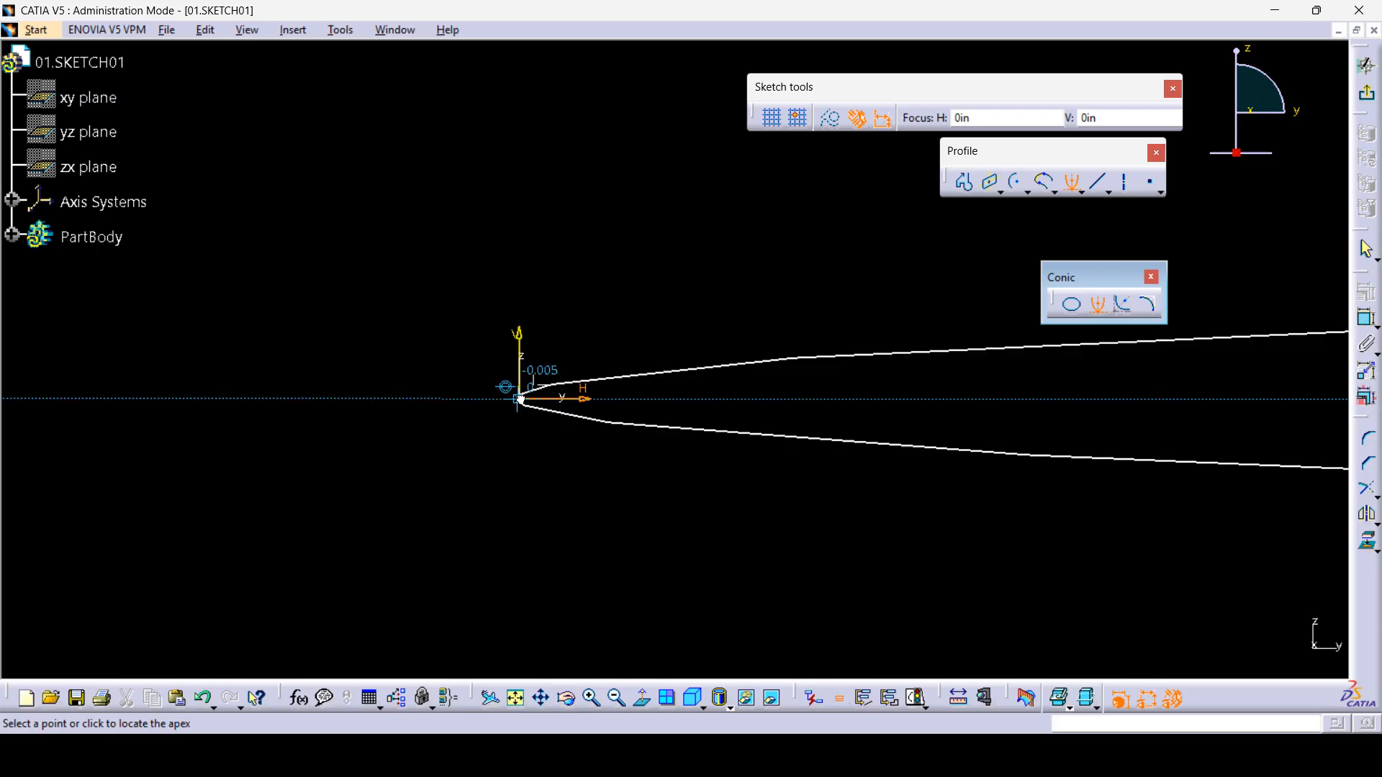
left_click(846, 398)
left_click(795, 139)
left_click(809, 621)
left_click(947, 538)
middle_click_drag(944, 537, 861, 547)
- Delete the second parabola from the sketch
mouse_move(897, 639)
left_mouse_down()
mouse_move(755, 545)
mouse_move(592, 313)
left_mouse_up()
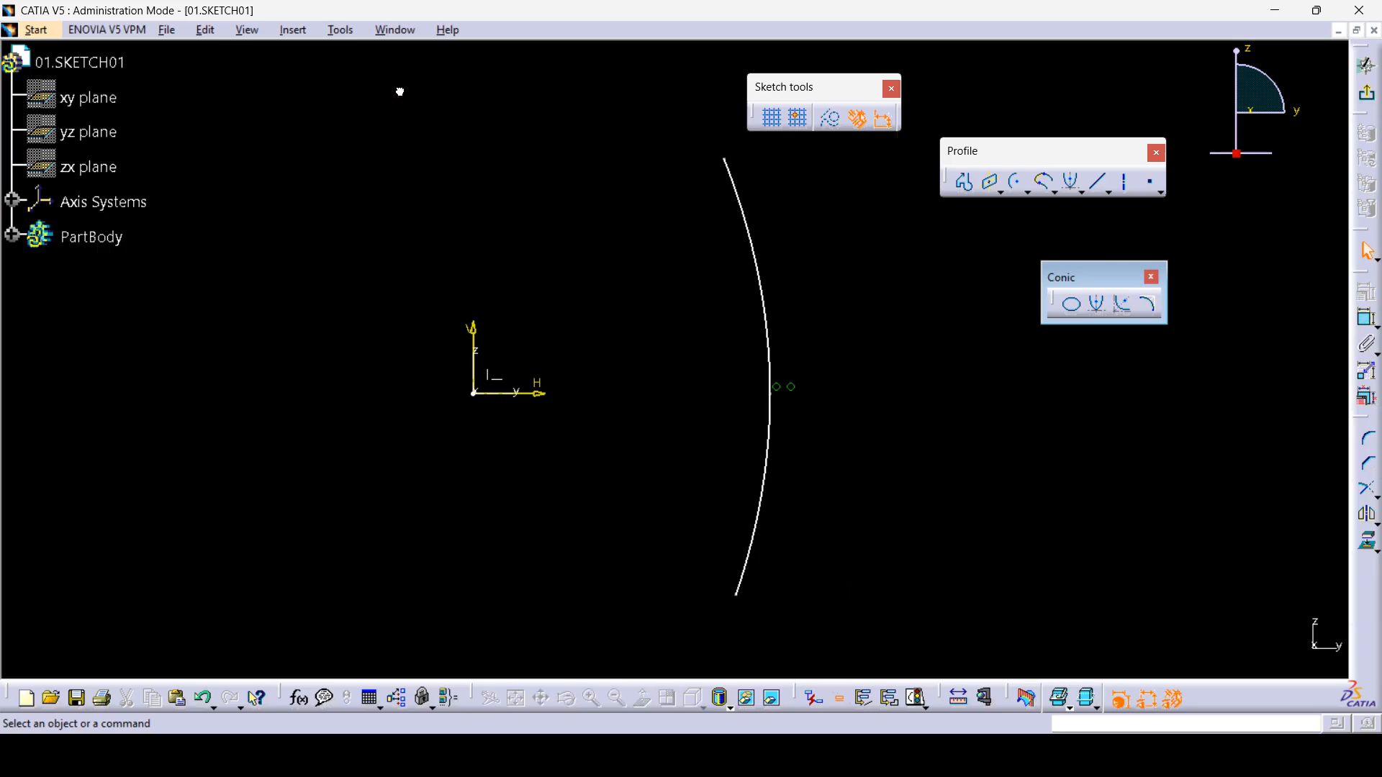
key("ctrl+a")
key("Delete")
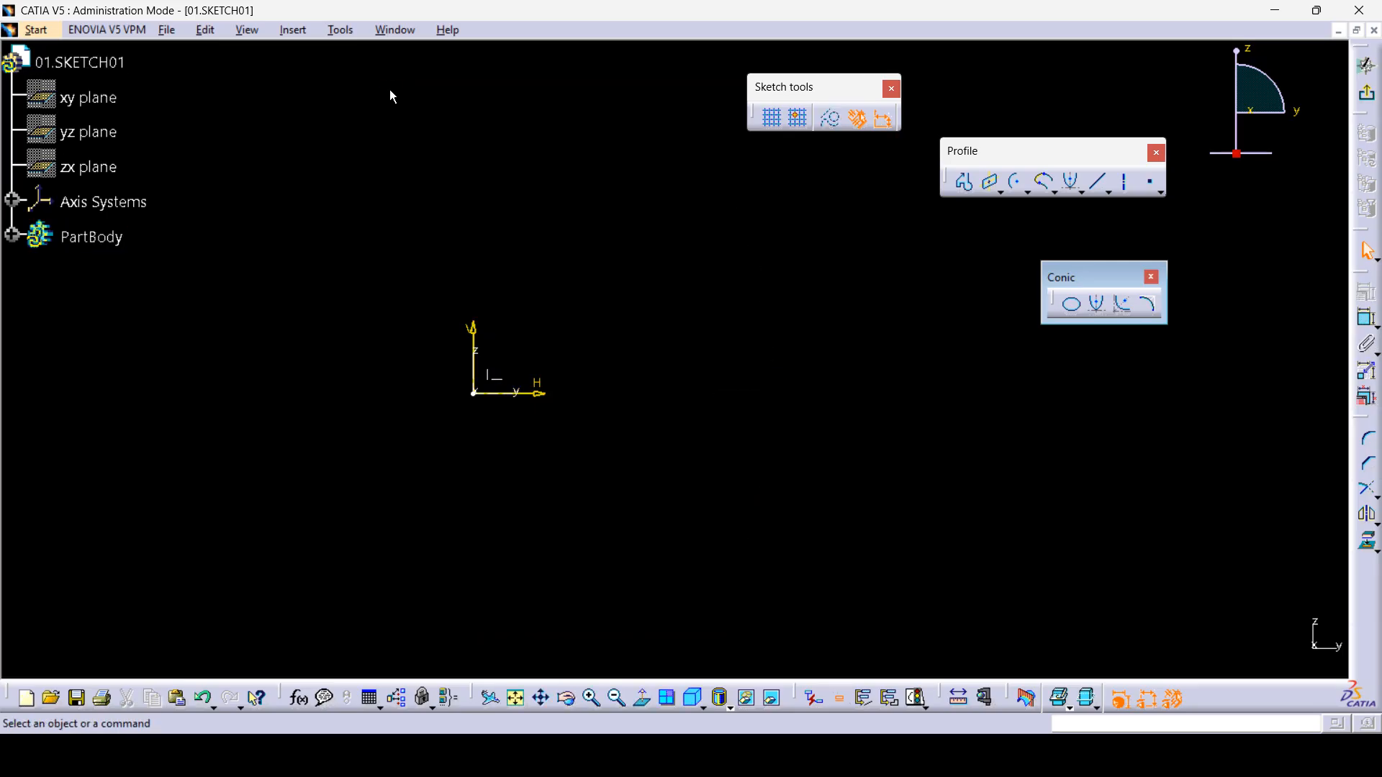
- Draw a hyperbola by focus with its focus at the origin, centre at about H 1.727 in, V 0.035 in, and eccentricity about 2.15
left_click(1123, 309)
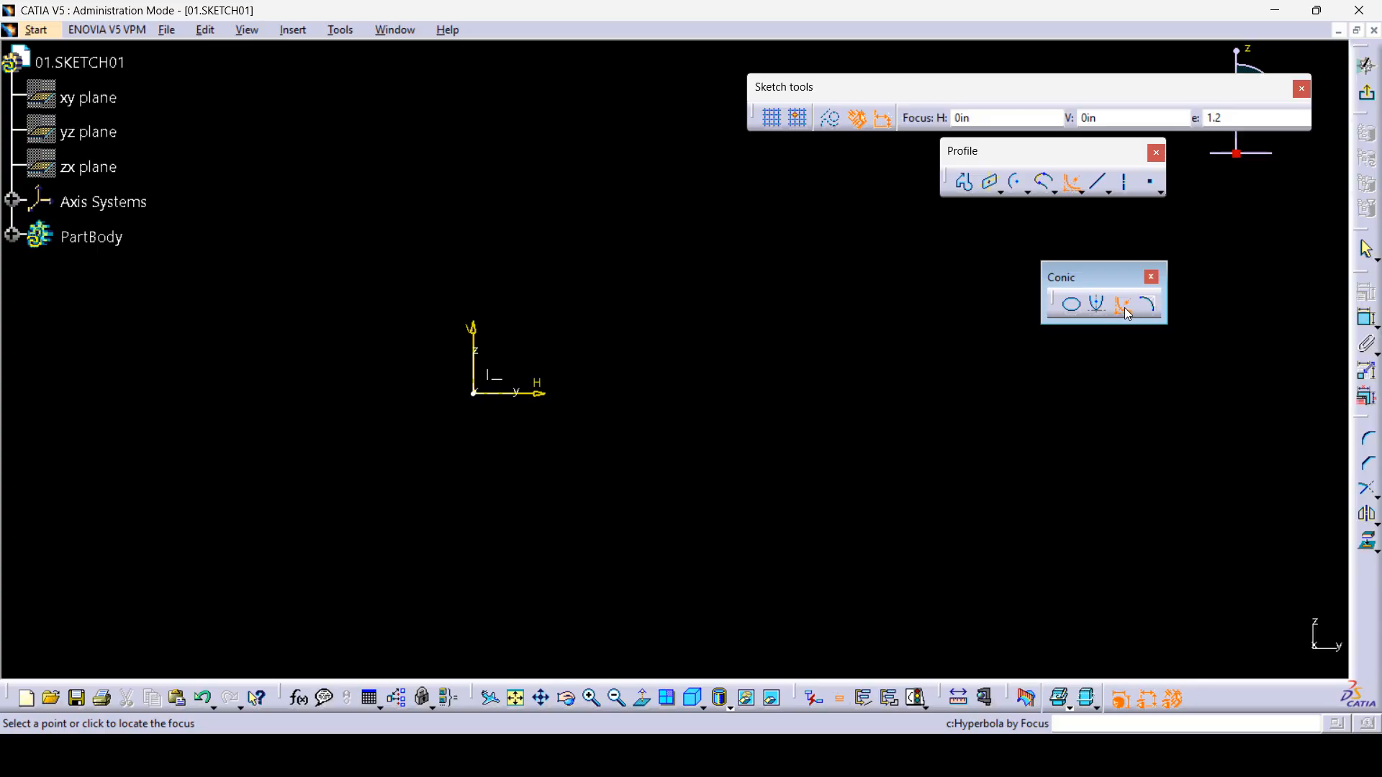
left_click(479, 396)
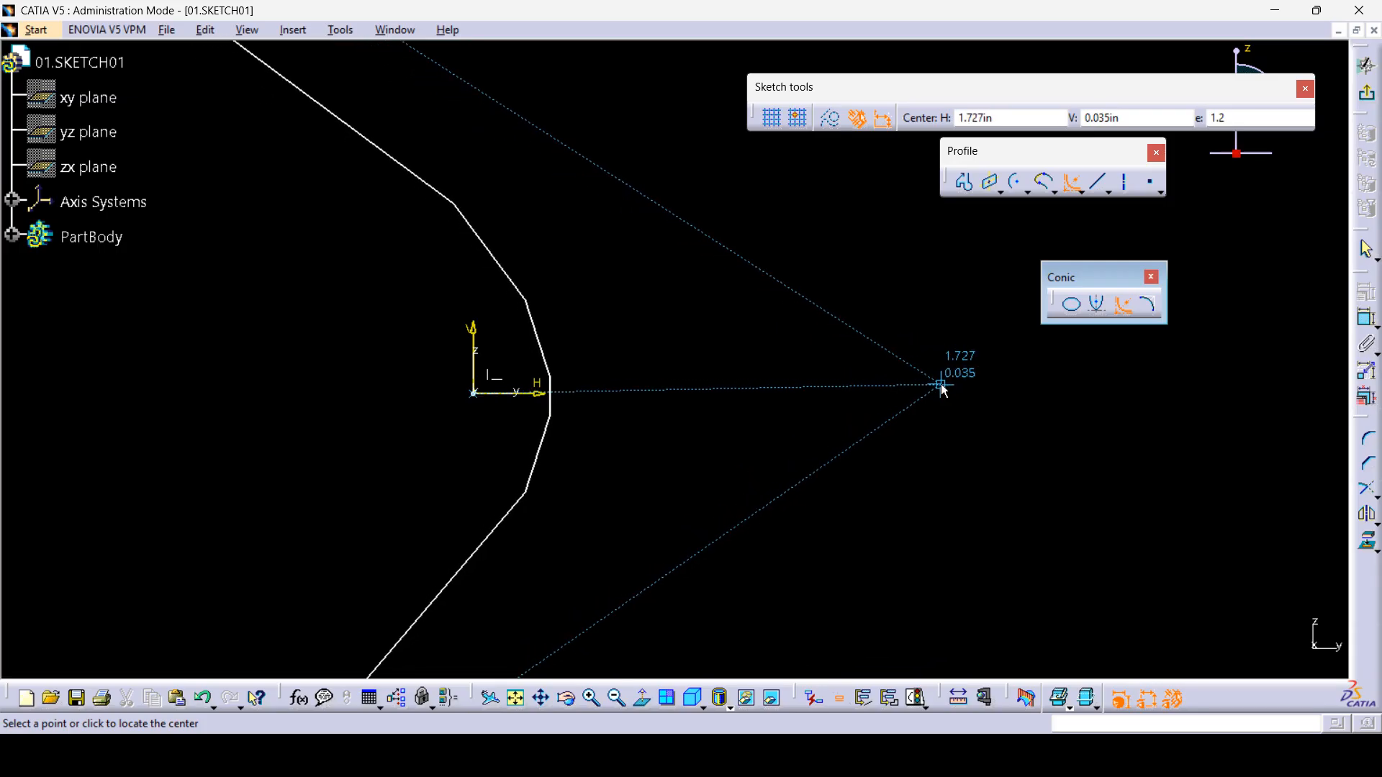
left_click(941, 385)
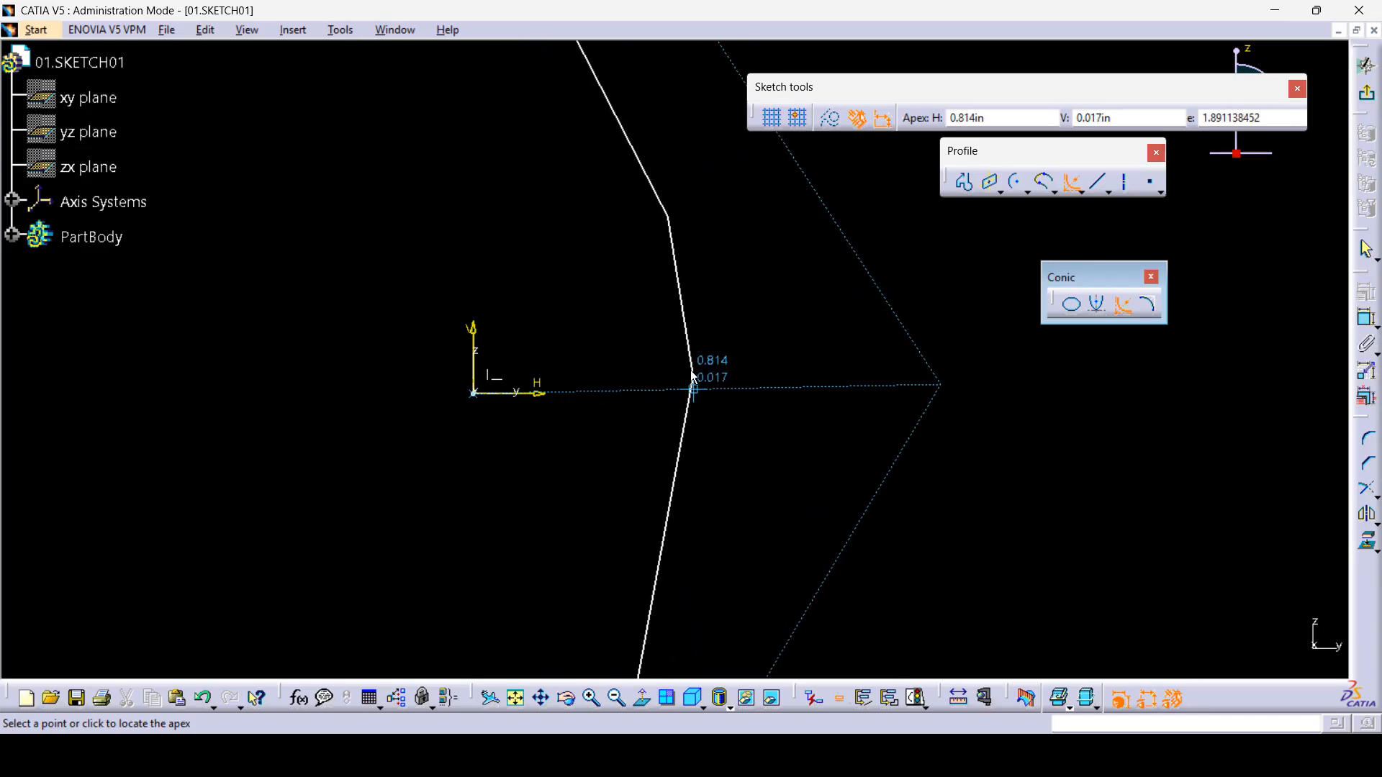
left_click(723, 375)
left_click(620, 189)
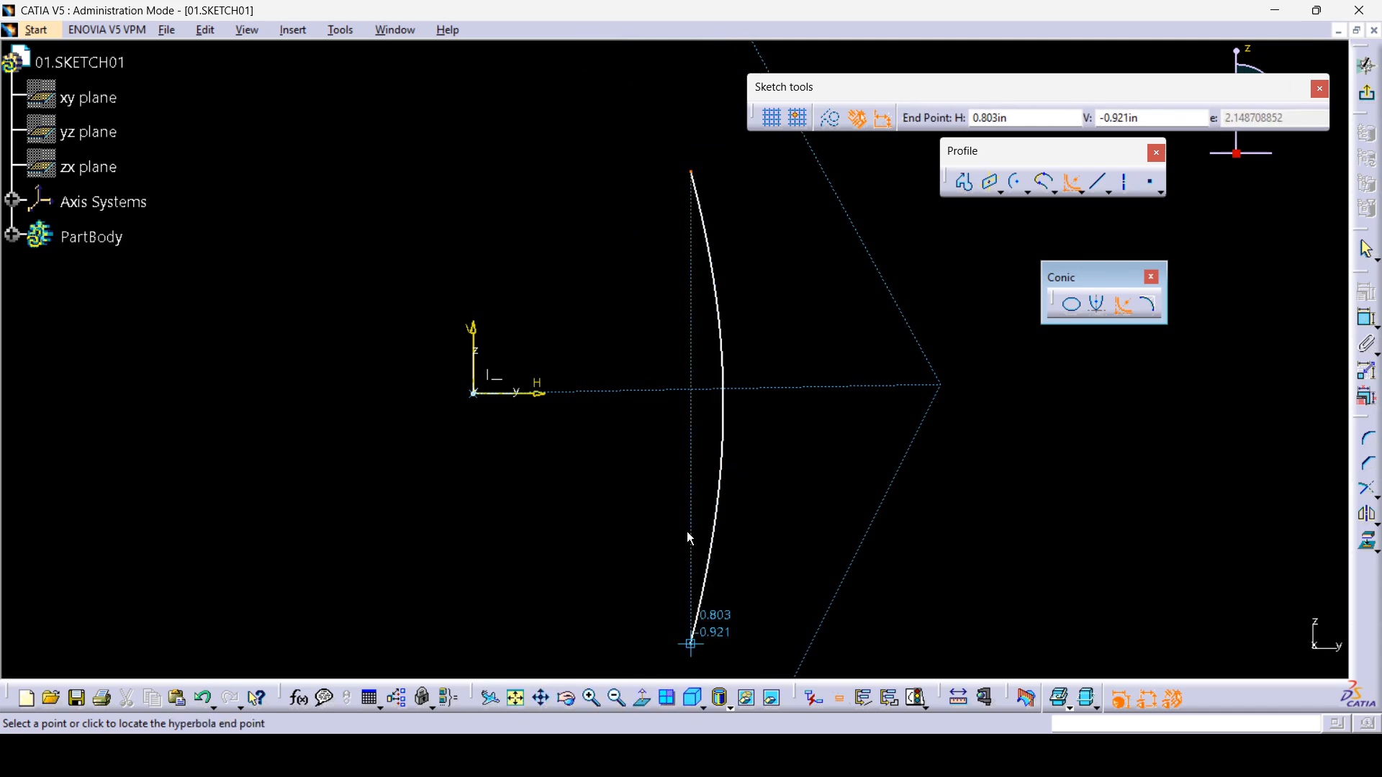
left_click(663, 586)
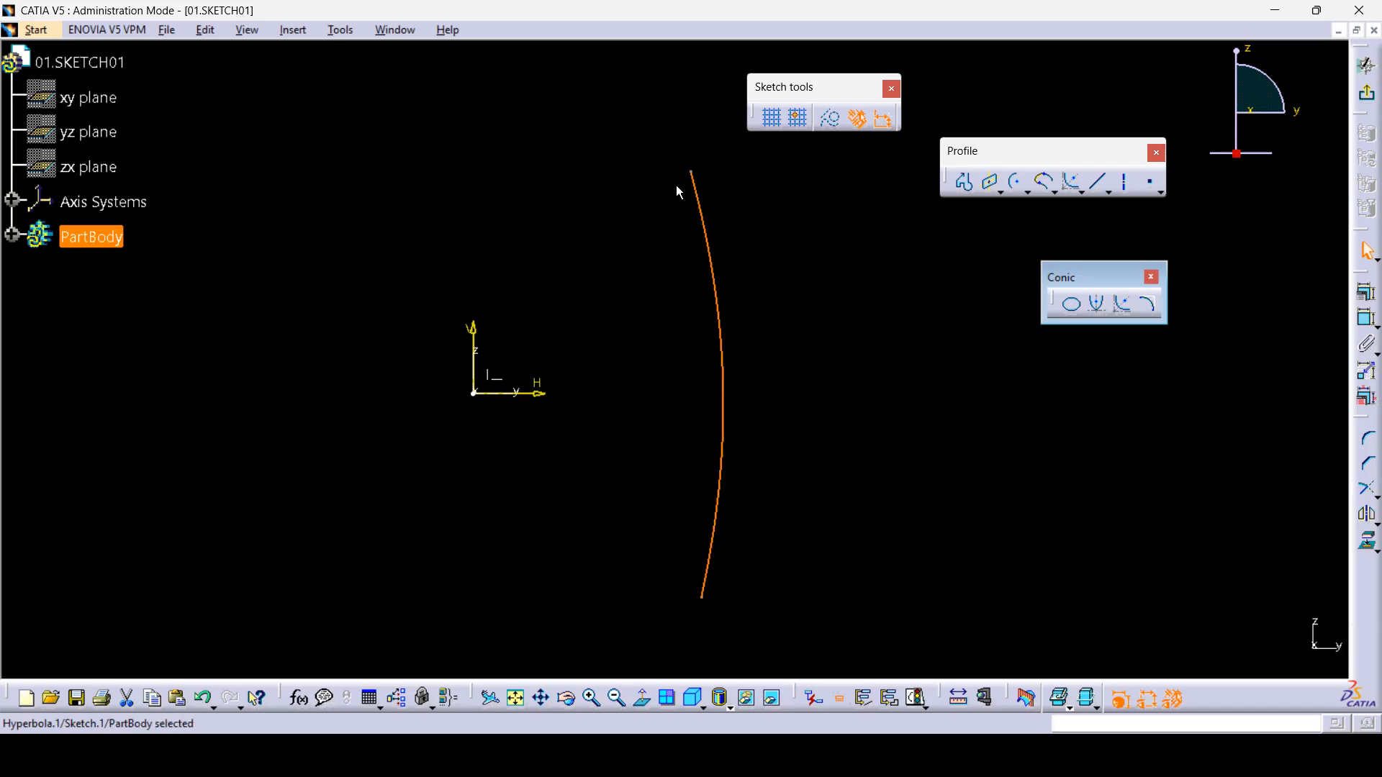
- Delete the hyperbola from the sketch
left_click(811, 567)
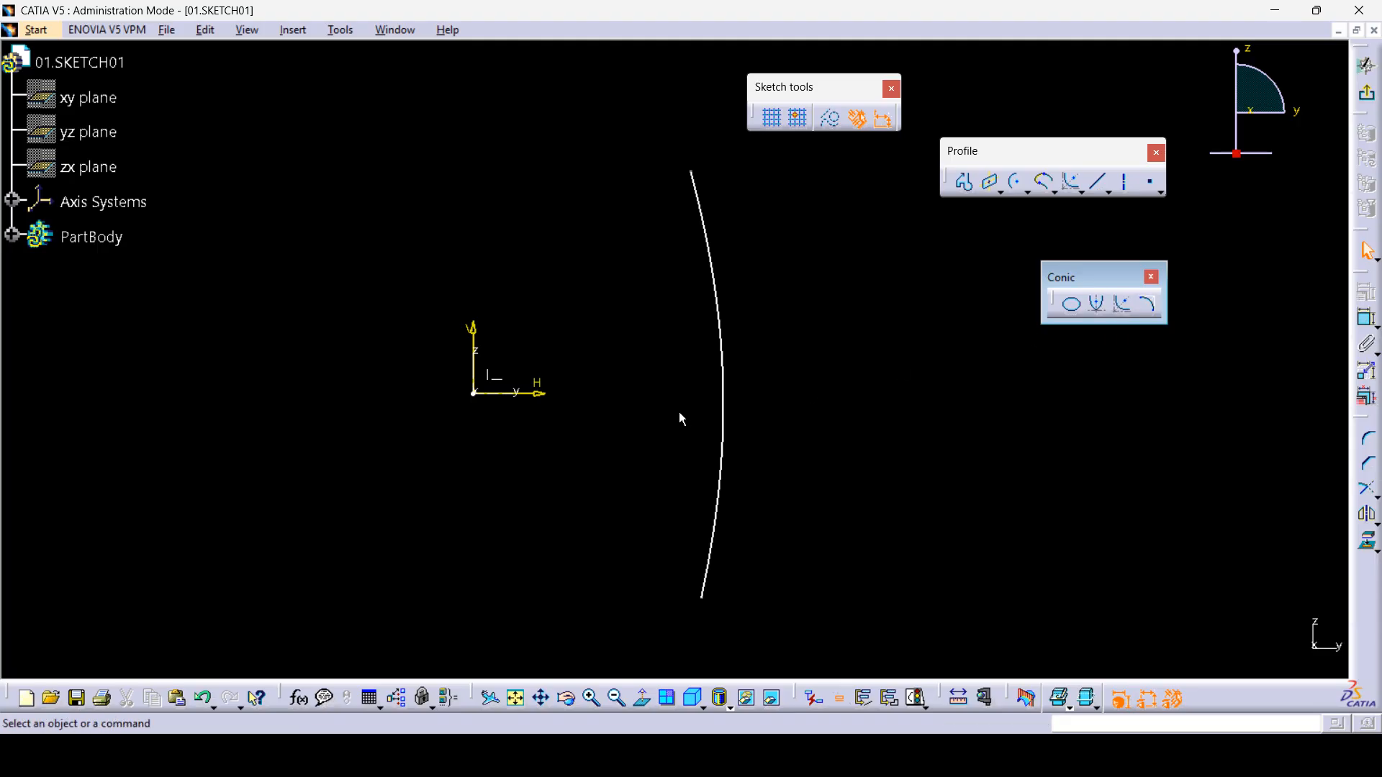
left_click(724, 421)
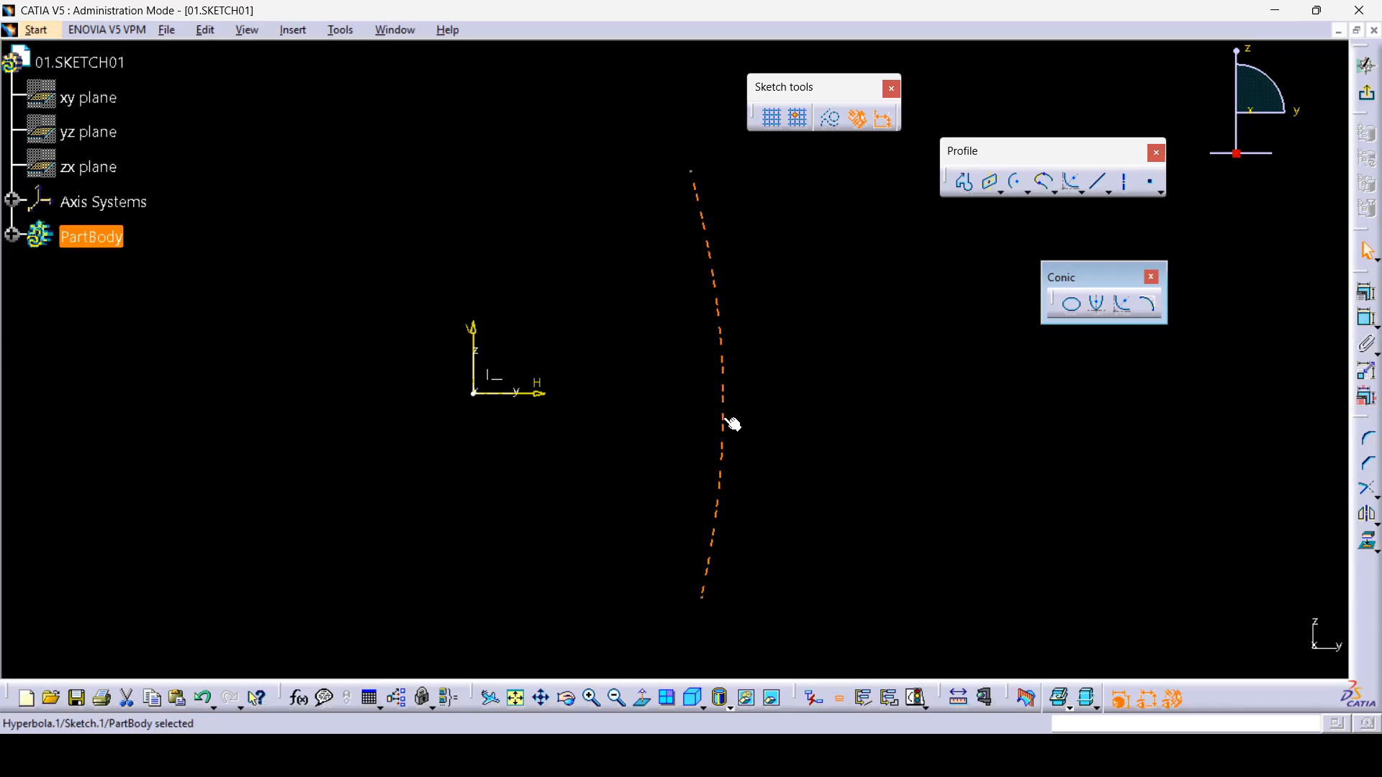
key("Delete")
- Define a two-point conic arching over the origin, starting at about H -1.026 in, V -0.199 in with a start tangent of about 44 deg
left_click(1147, 304)
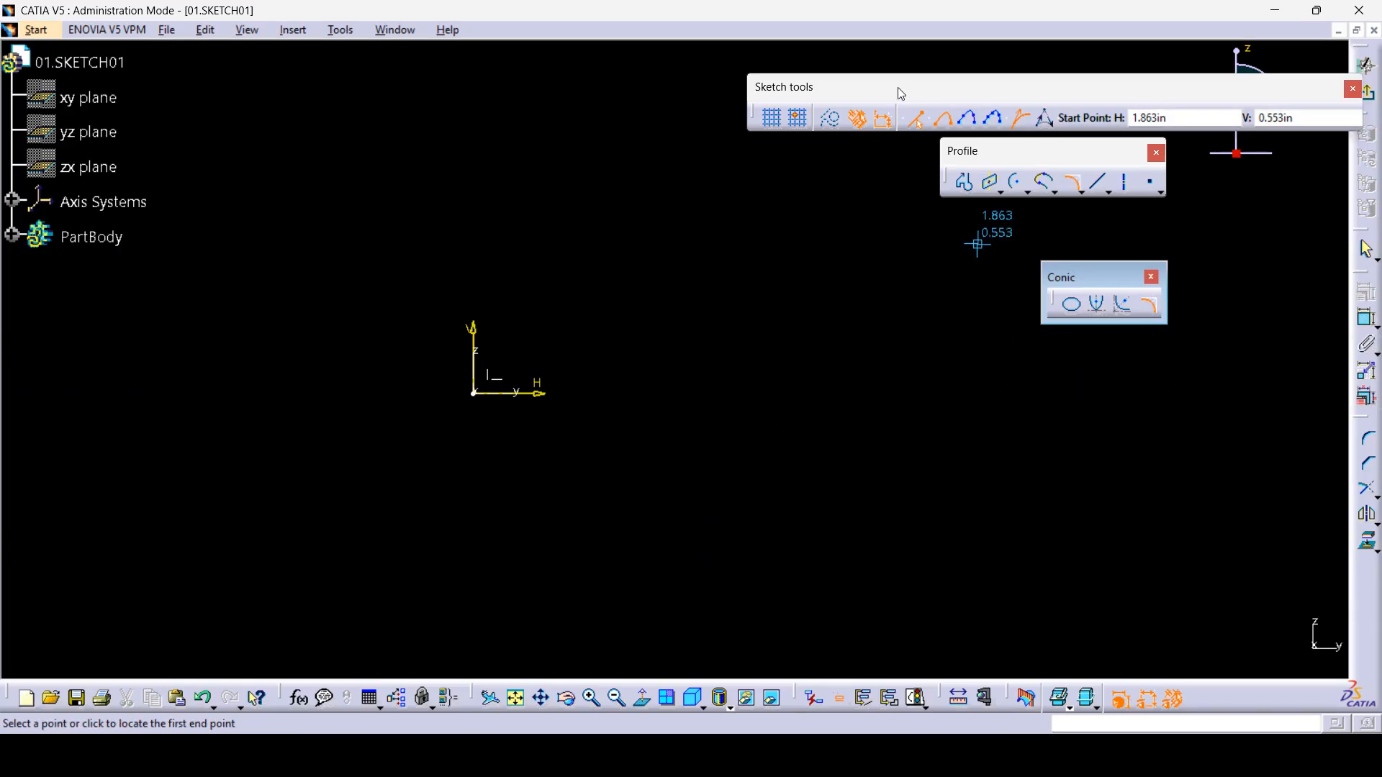
left_click_drag(445, 163, 443, 170)
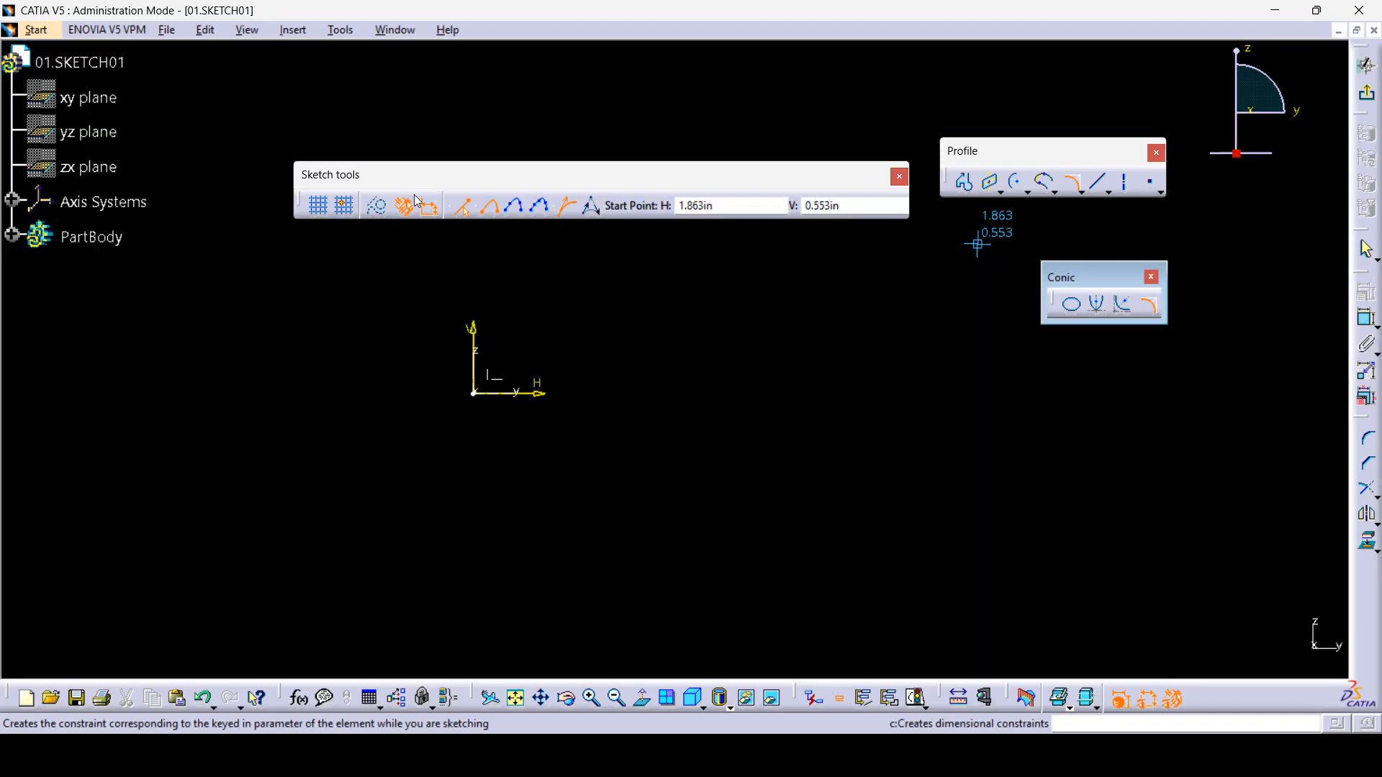
left_click(492, 209)
left_click(195, 447)
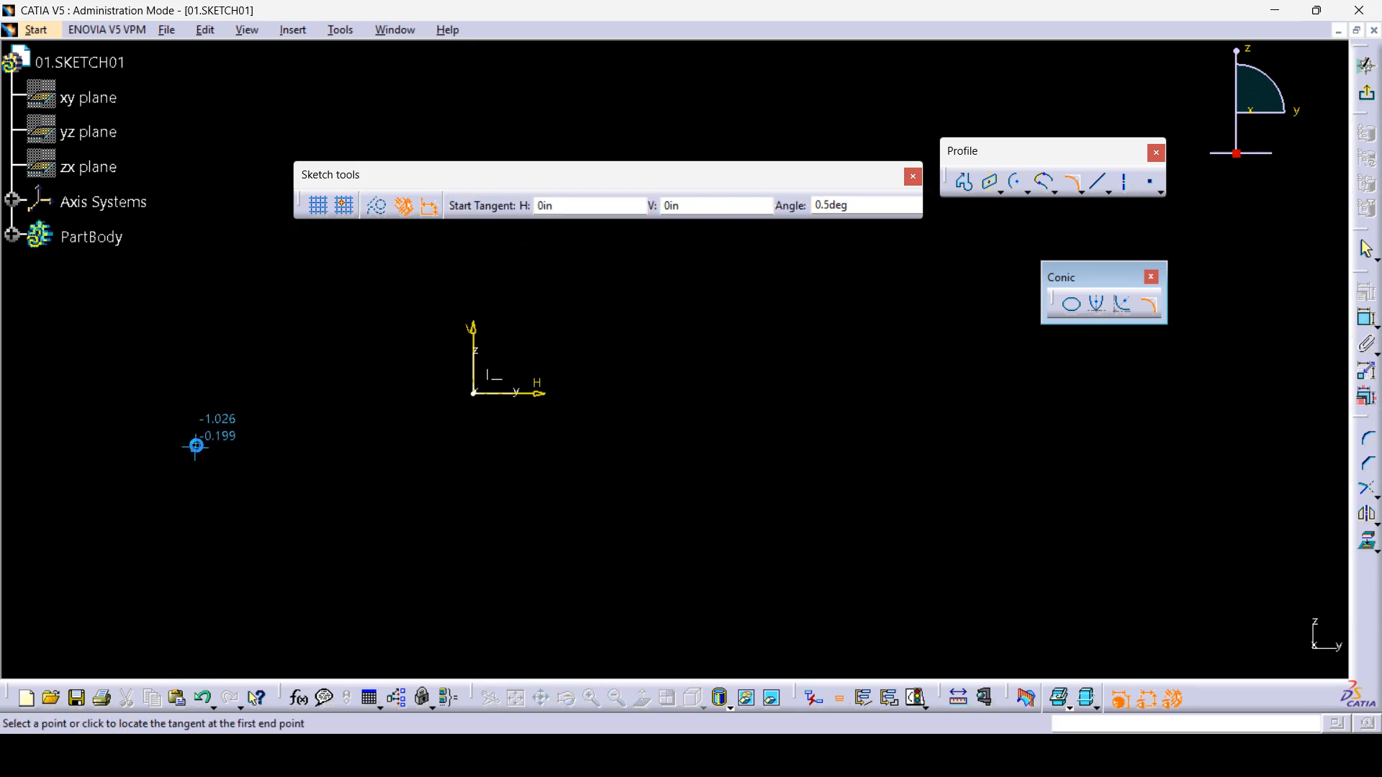
left_click(361, 286)
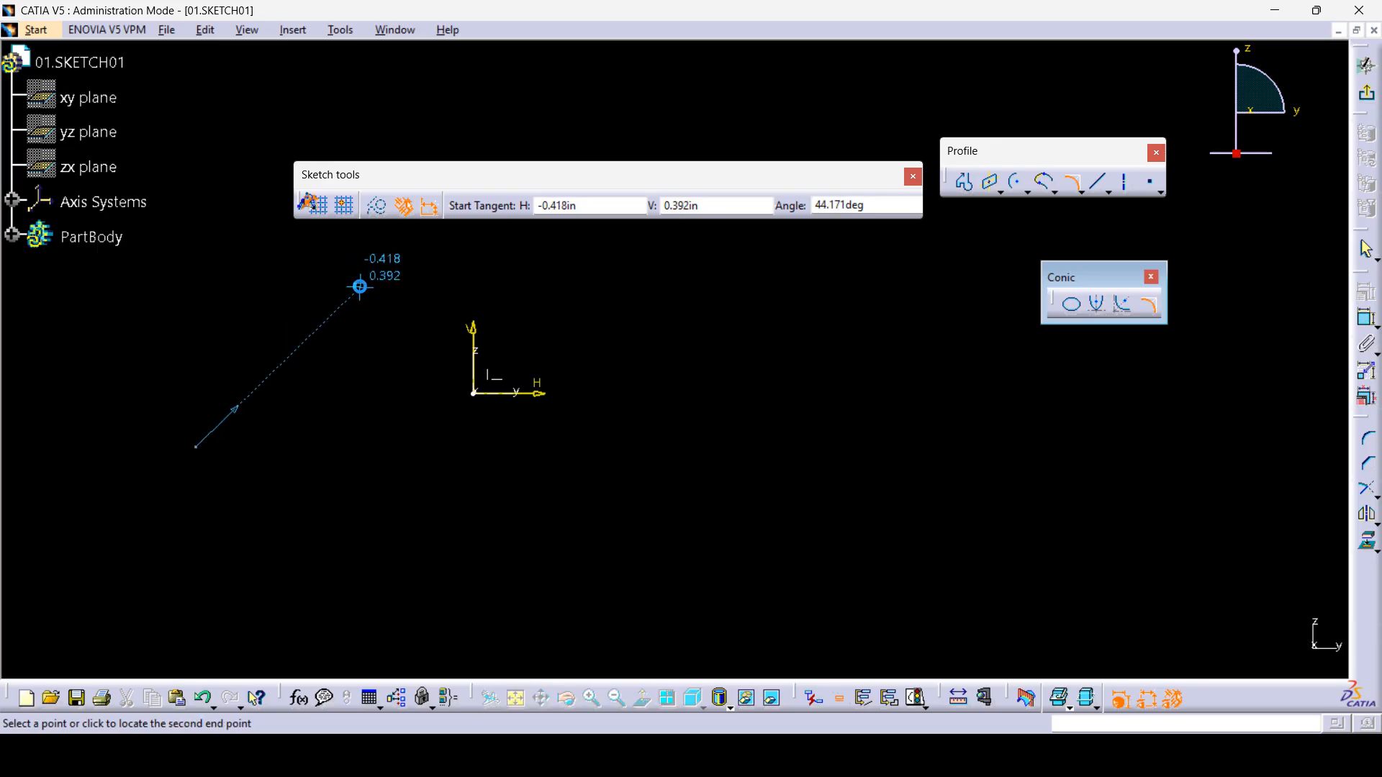
left_click(673, 447)
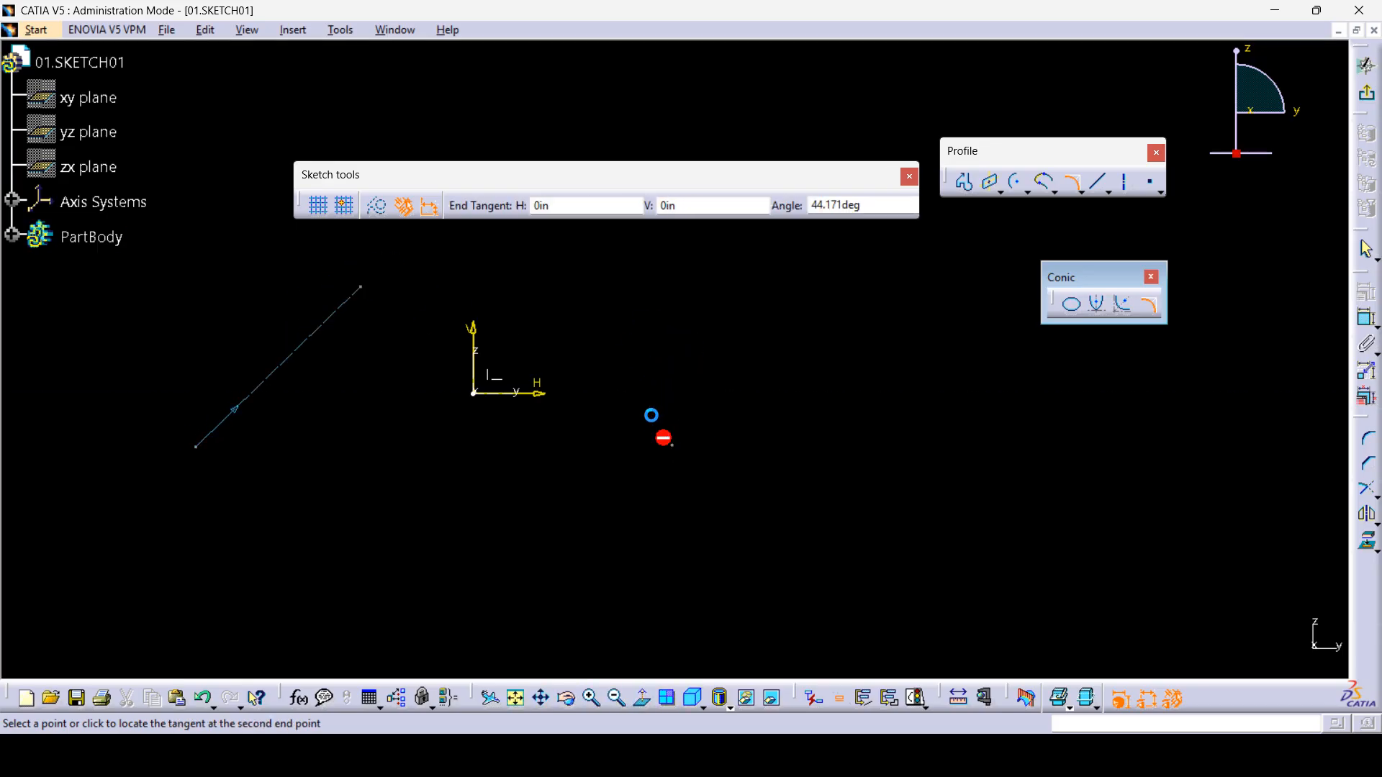
left_click(556, 271)
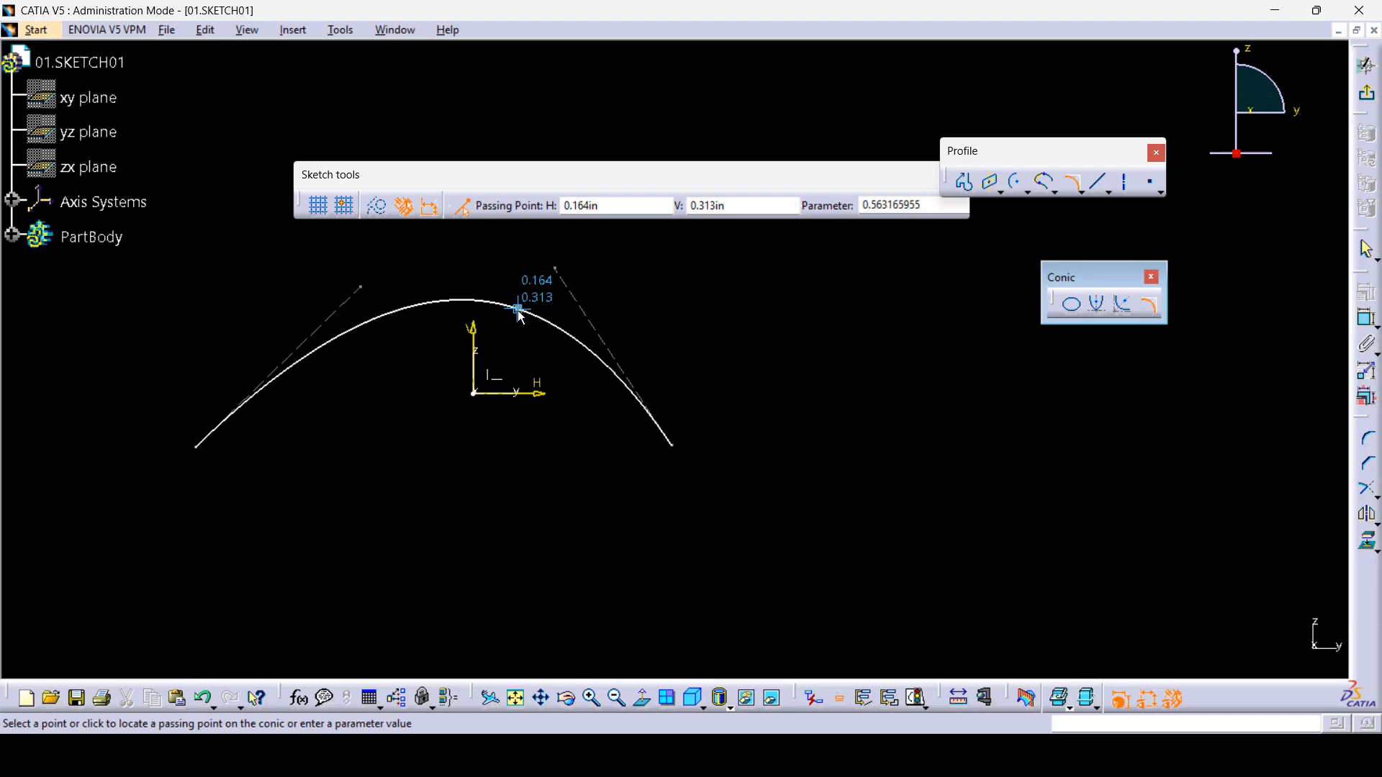
- Complete the two-point conic by entering a numeric parameter greater than 0.5
left_click(896, 206)
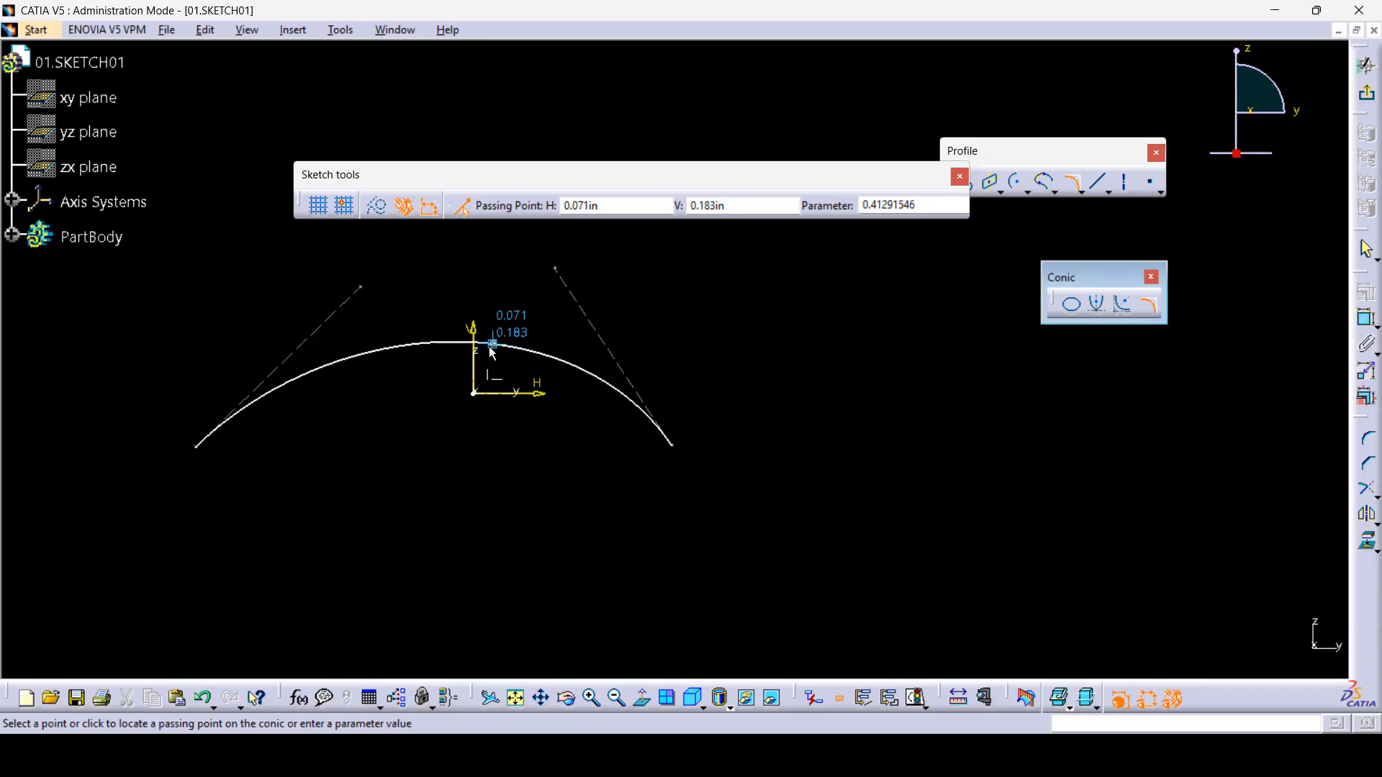
key("Tab")
key("Tab")
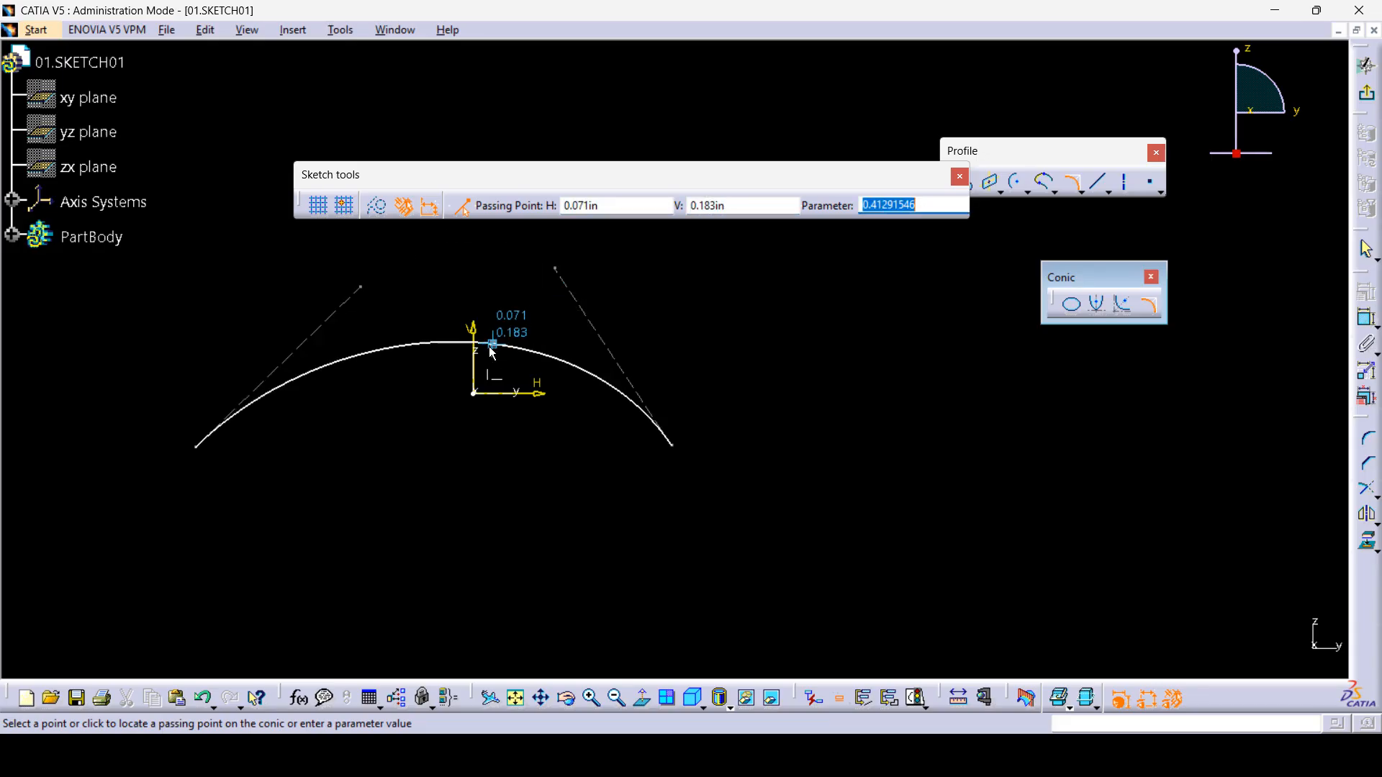
type("0")
type(".5")
type("2")
key("BackSpace")
type("6")
key("Return")
left_click(813, 400)
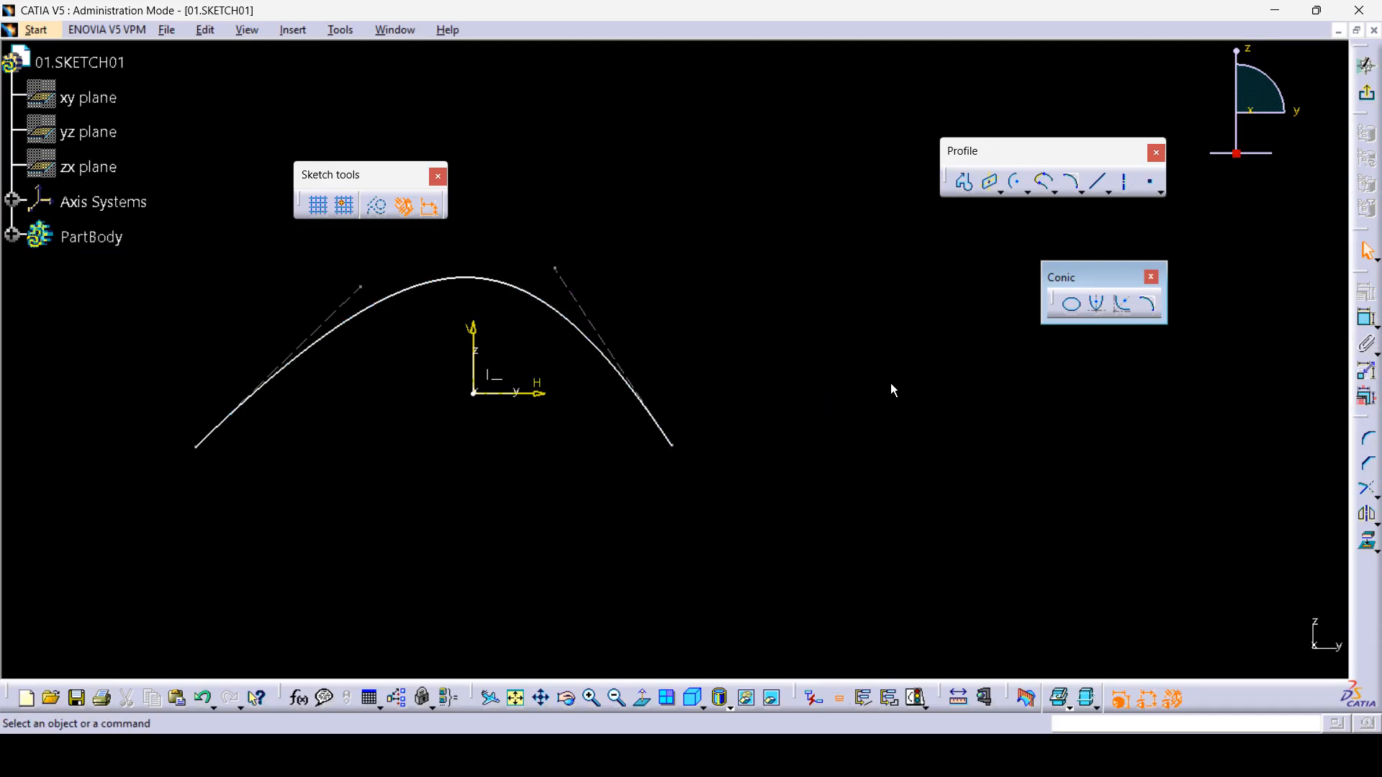
- Try a four-point conic with a start tangent beside the first conic, and delete it together with its construction points
left_click(1151, 312)
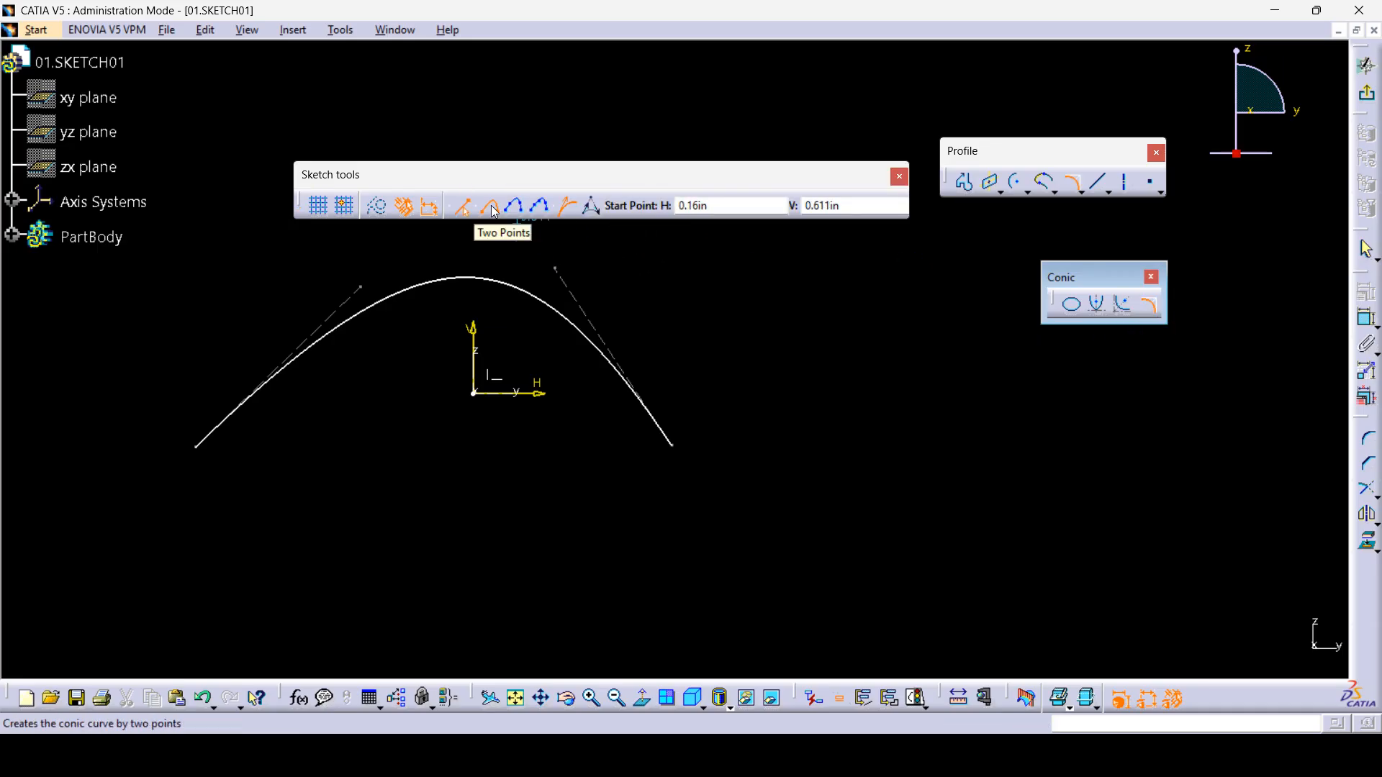
left_click(513, 210)
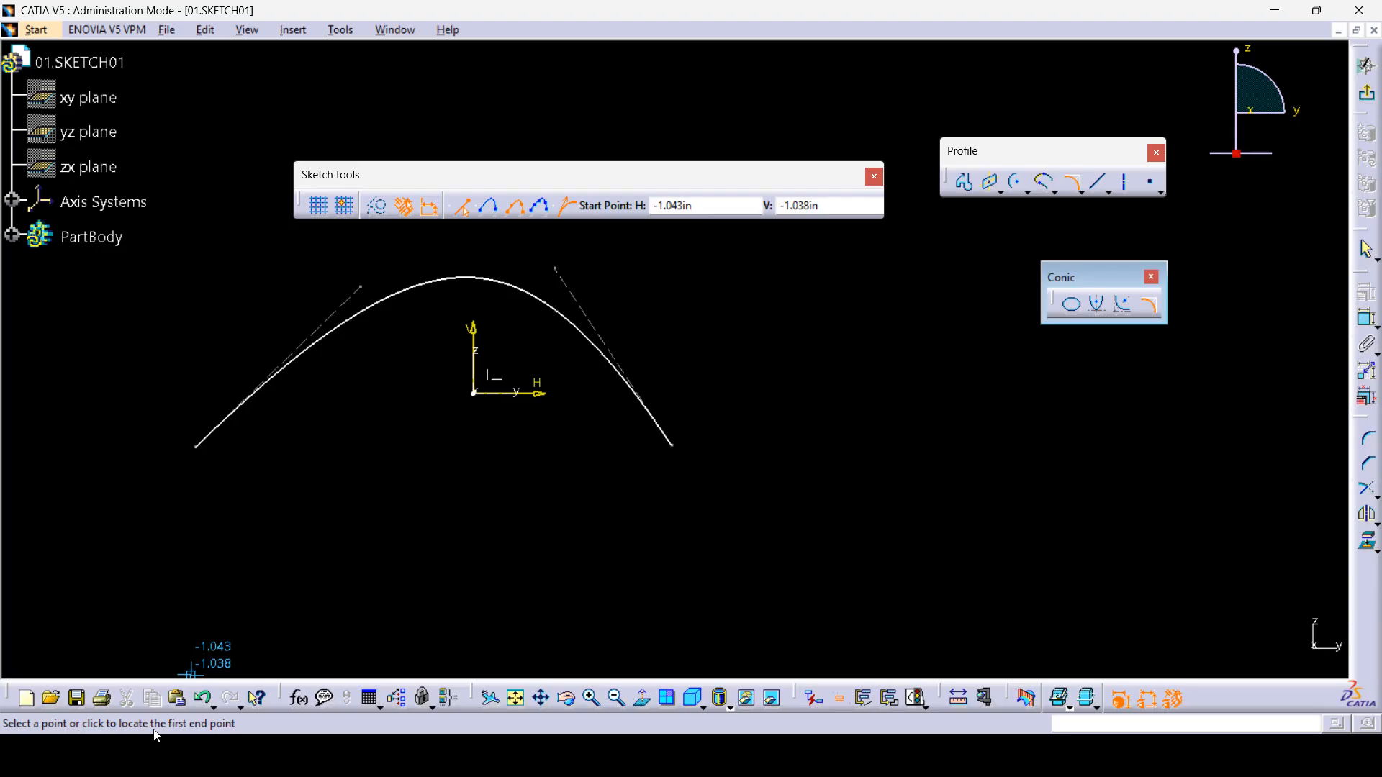
left_click(826, 469)
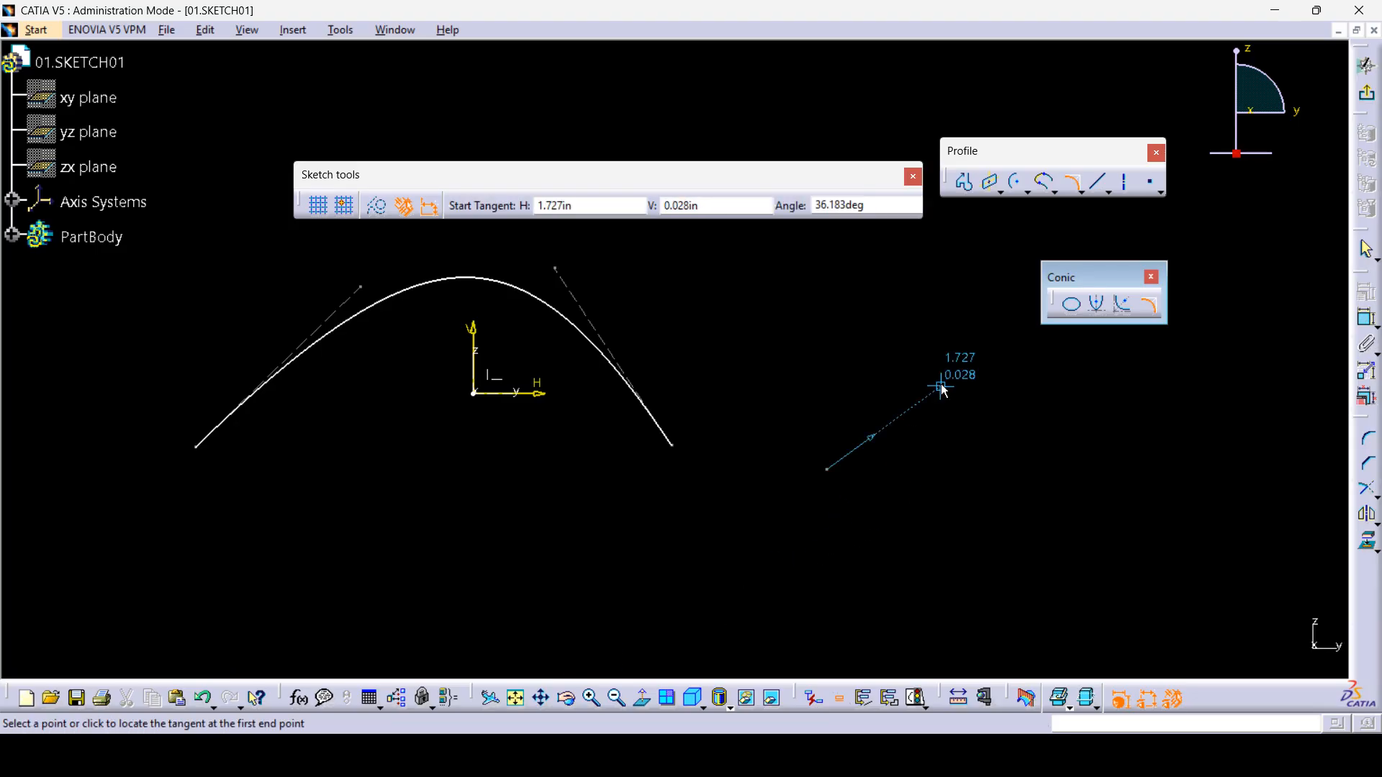
left_click(958, 277)
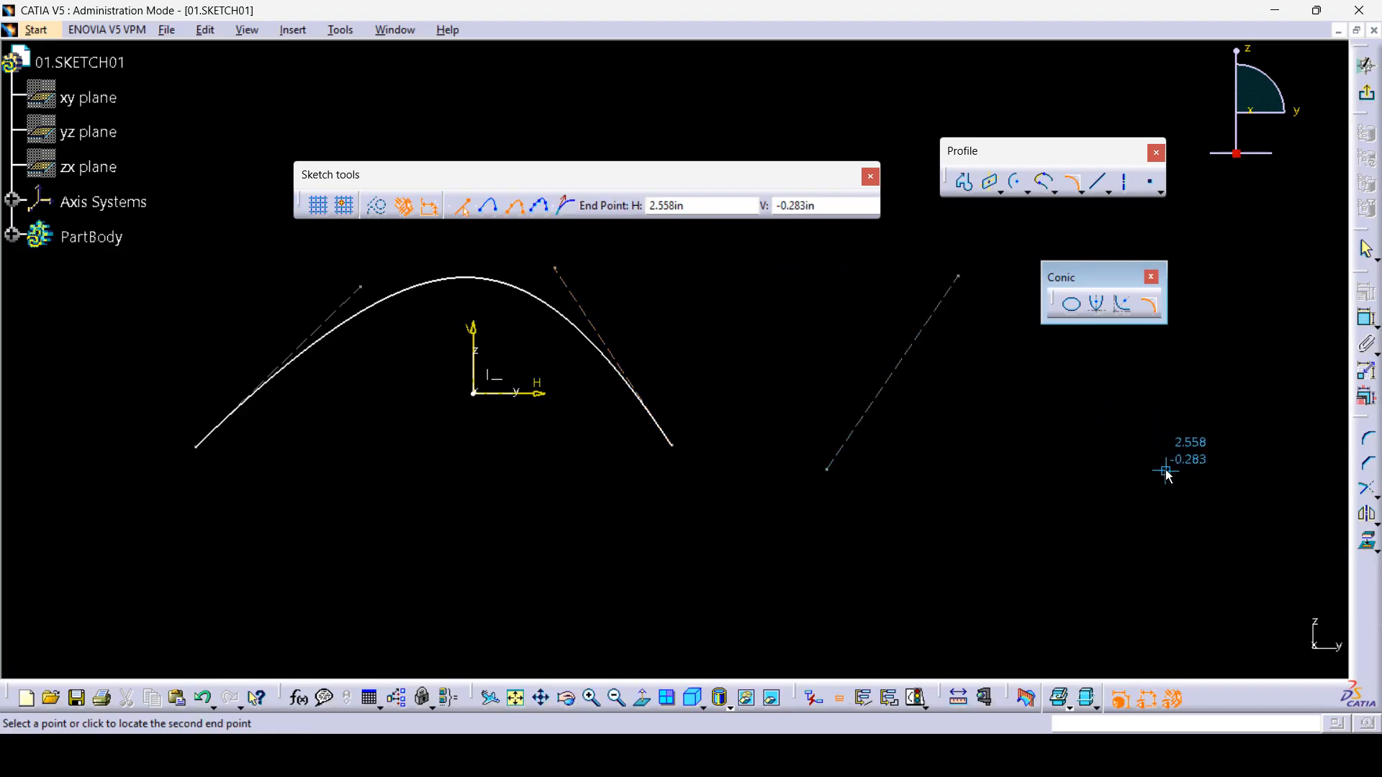
left_click(1071, 341)
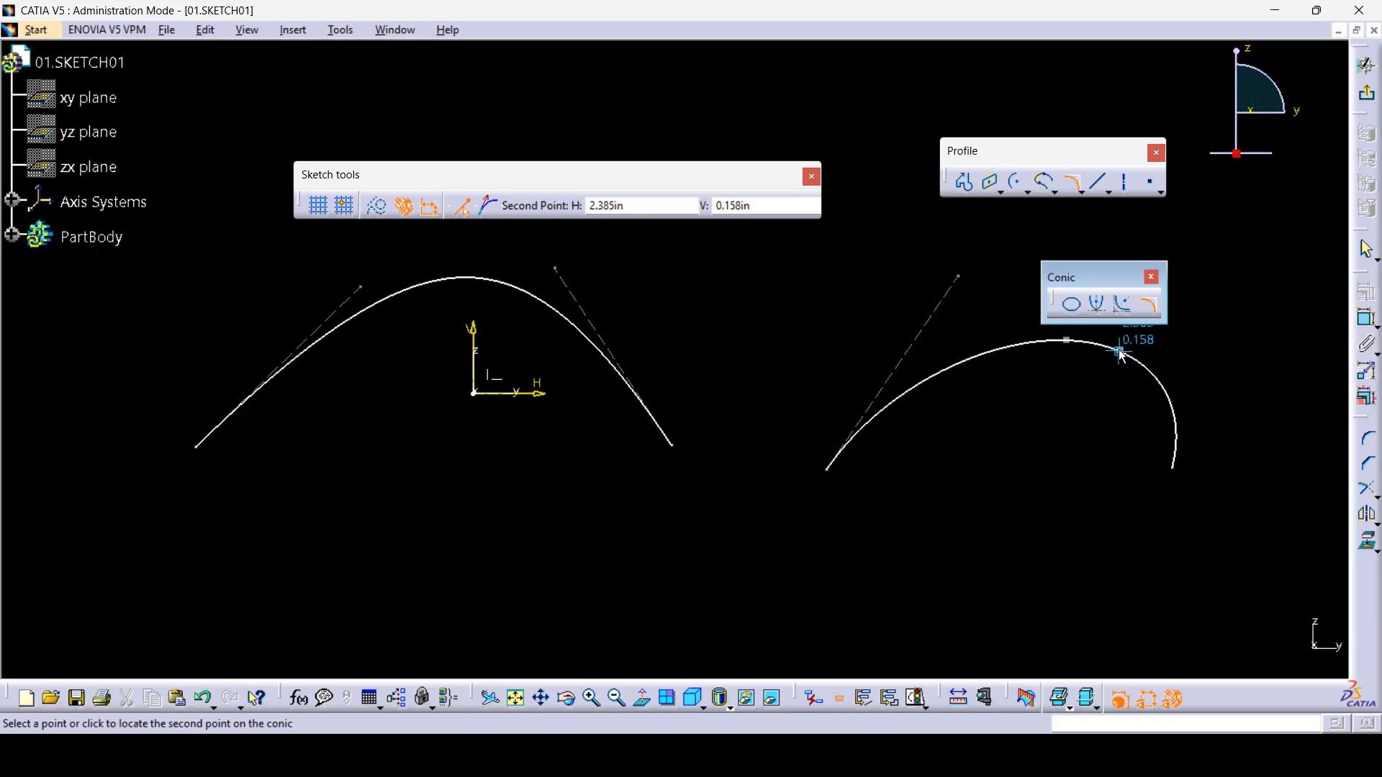
left_click(1122, 351)
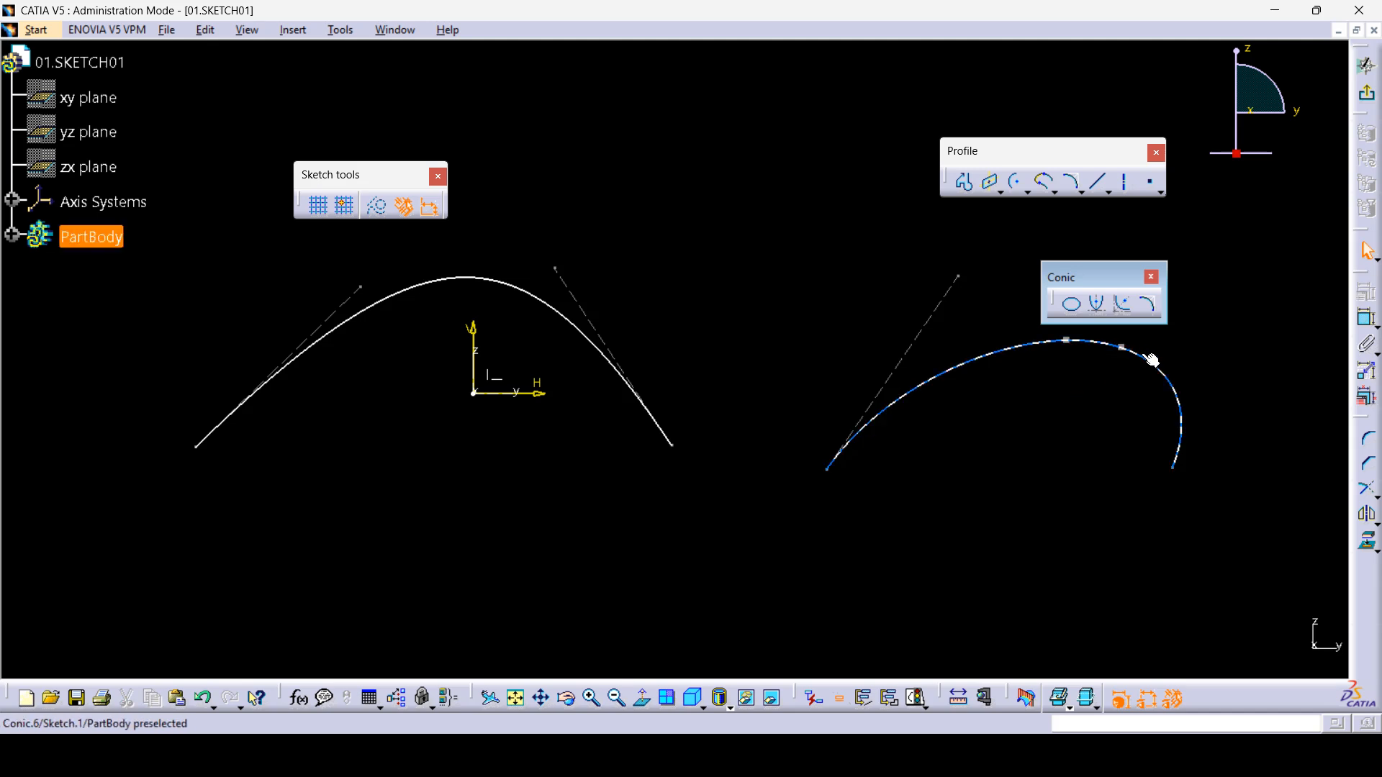
left_click_drag(1229, 529, 787, 222)
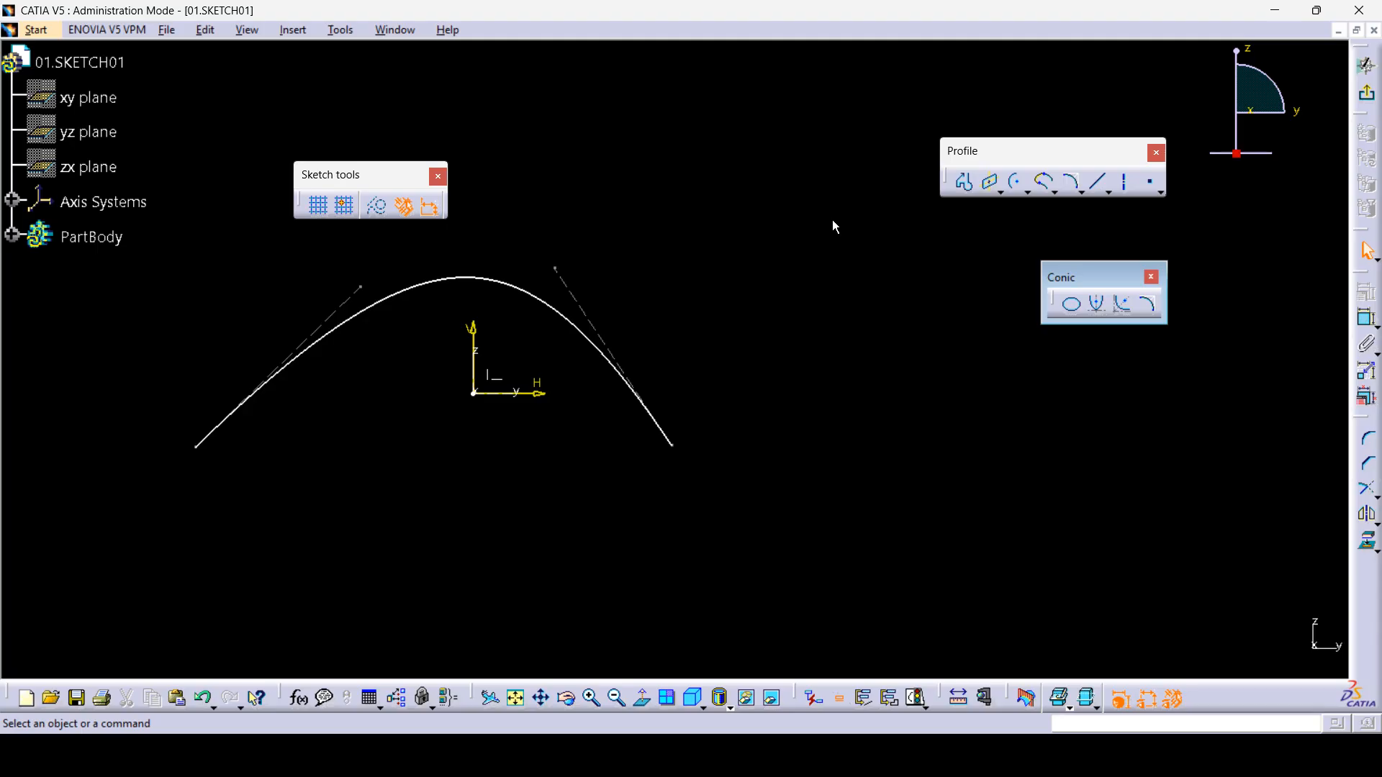
- Draw a four-point conic with a start tangent beside the first conic, its second passing point at about H 2.455 in, V 0.148 in
left_click(1148, 304)
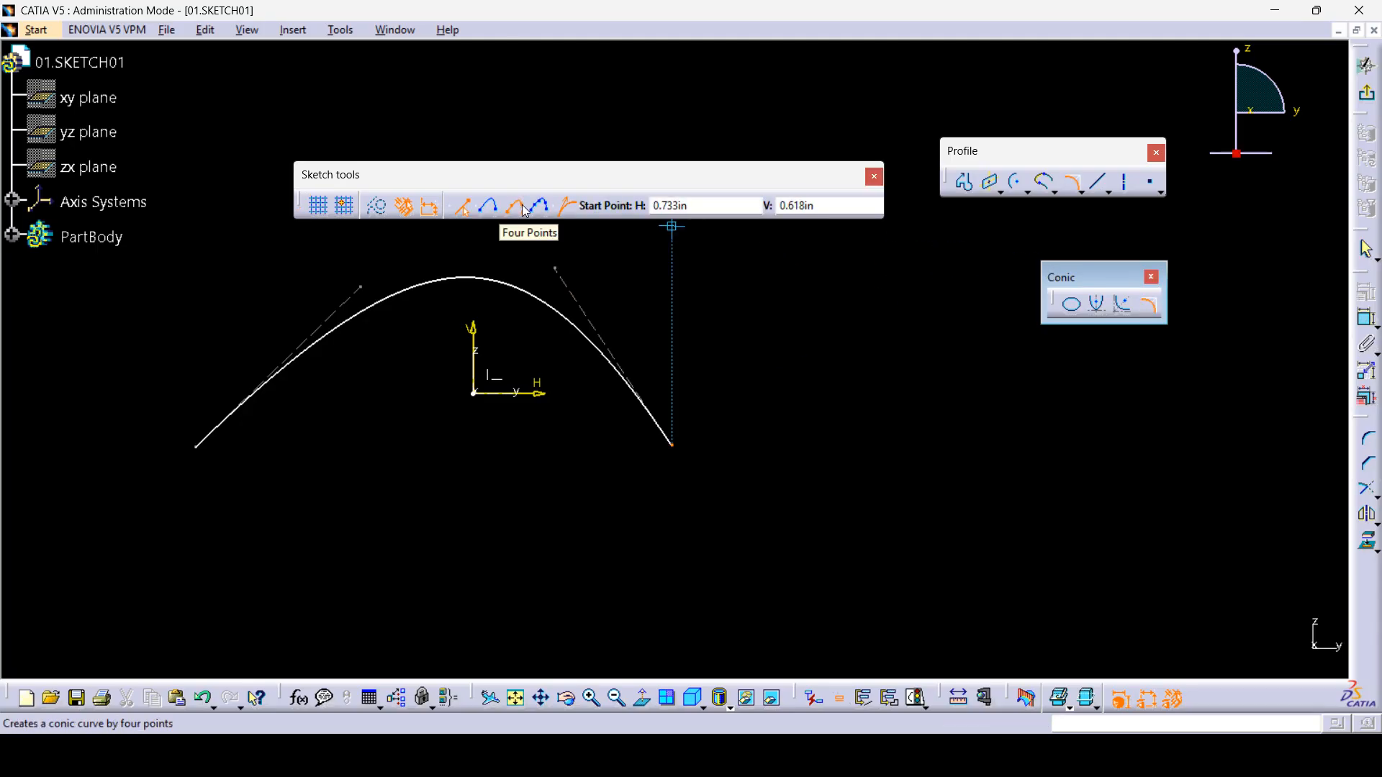
left_click(795, 474)
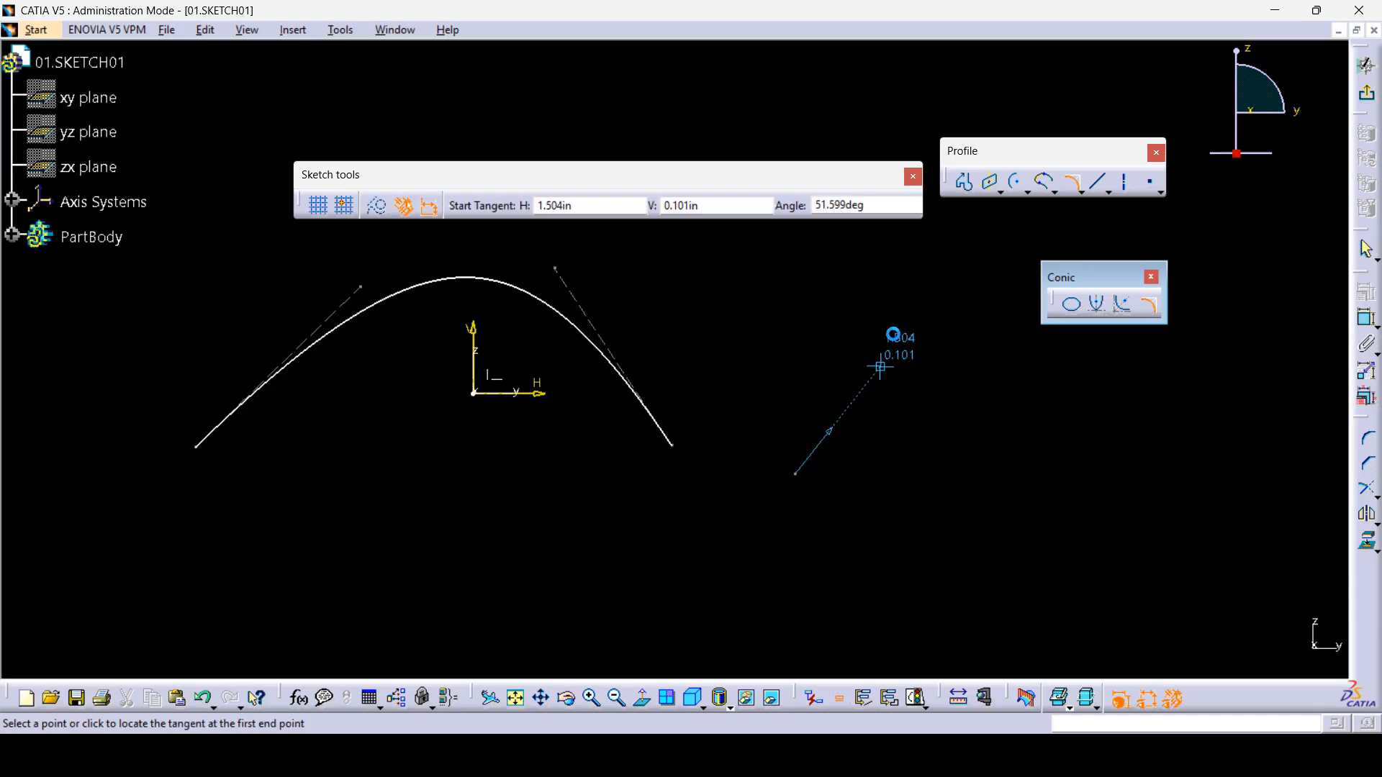
left_click(896, 282)
left_click(1147, 457)
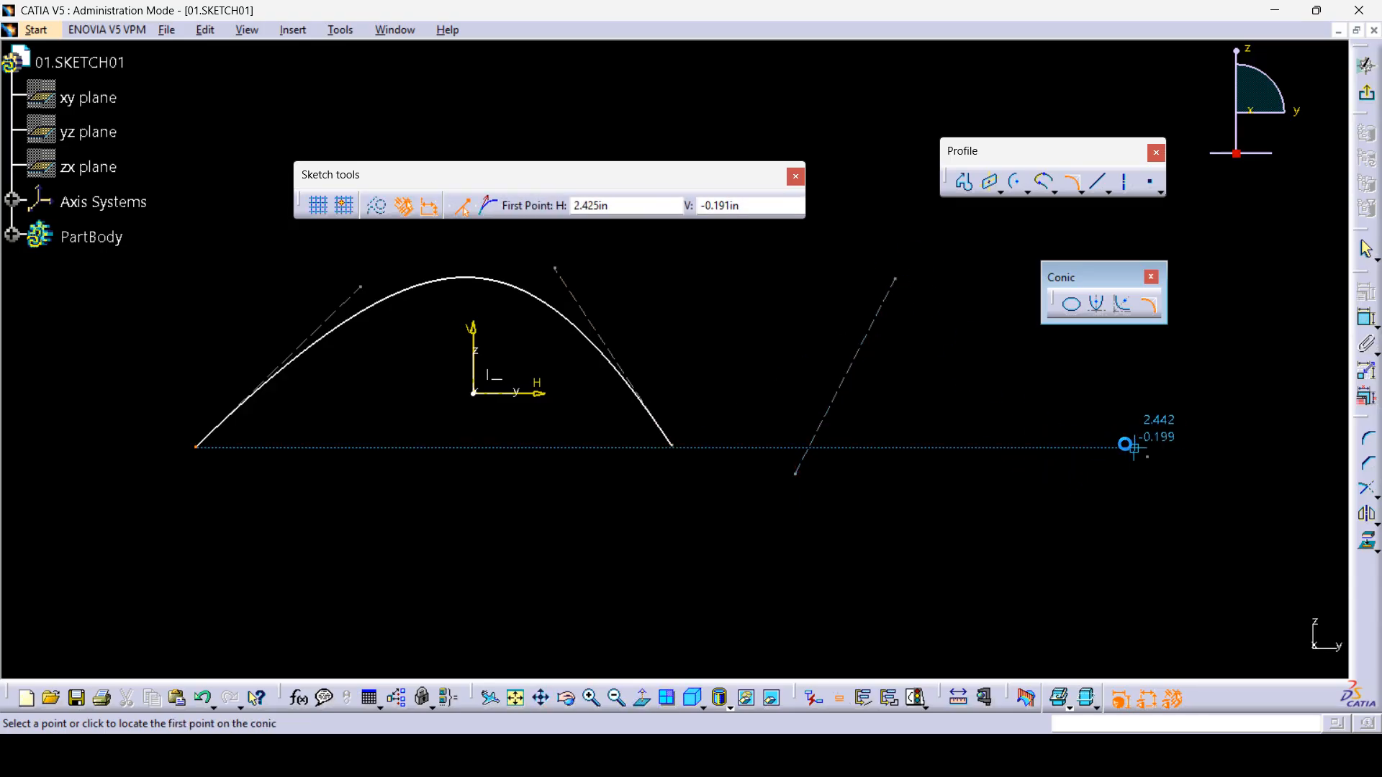
left_click(1034, 336)
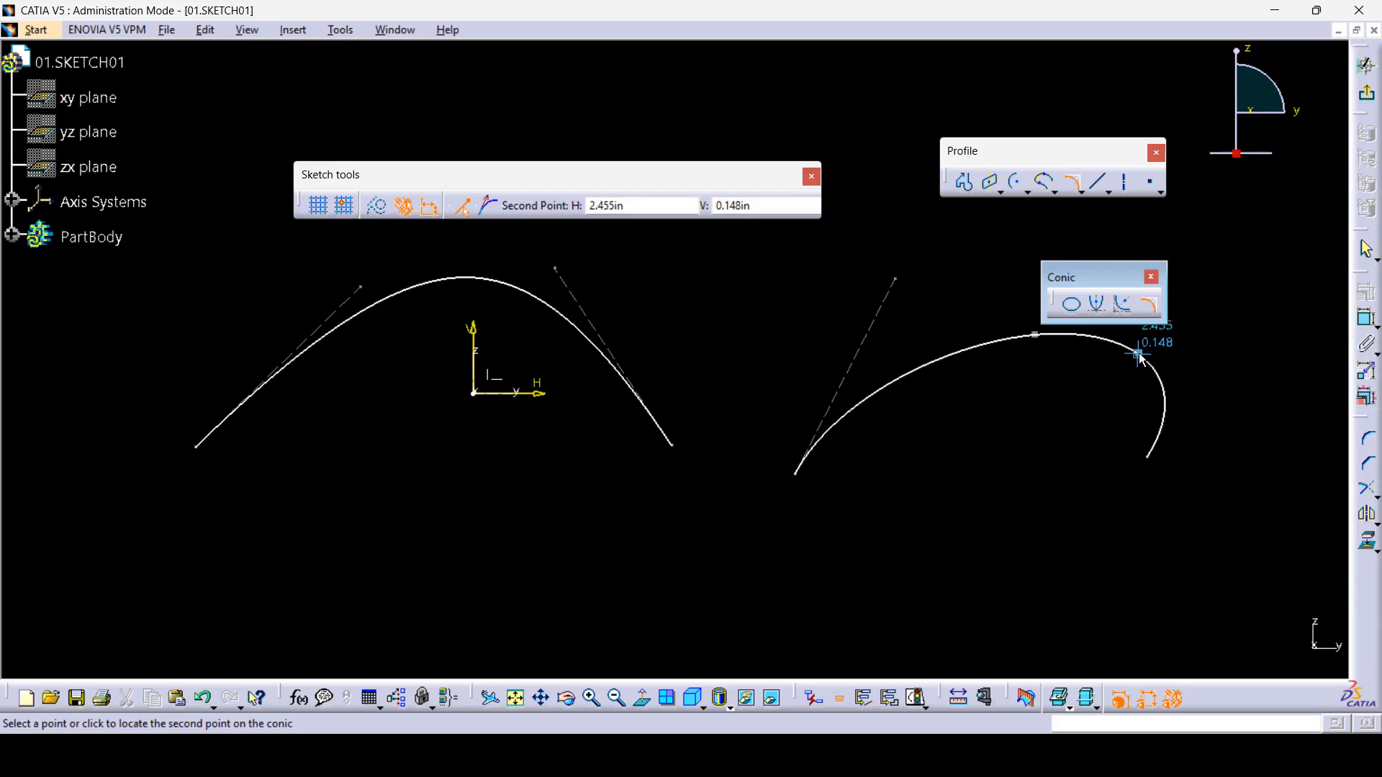
left_click(1138, 352)
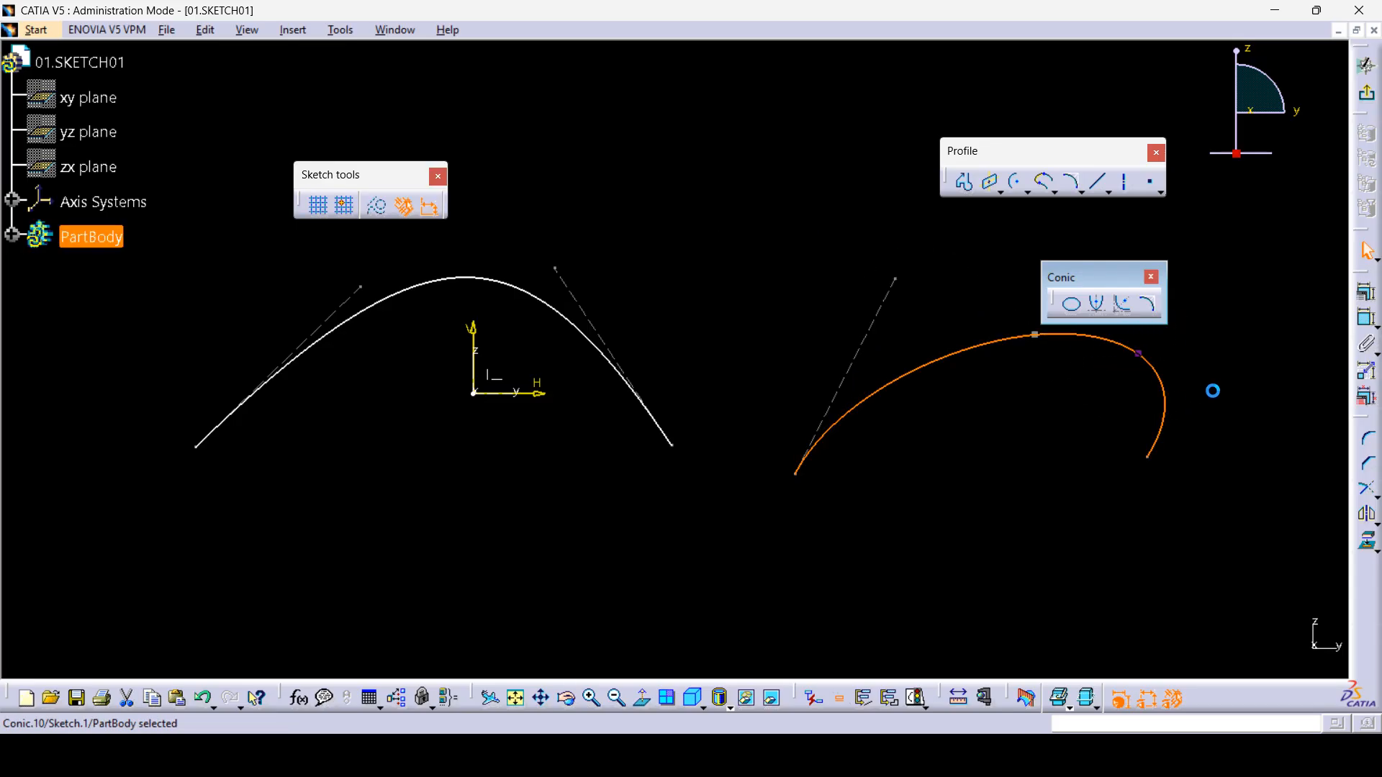
- Draw a five-point conic below the other two, ending at about H 0.936 in, V -1.418 in, with its third point at H 0.496 in, V -0.324 in
left_click(1149, 307)
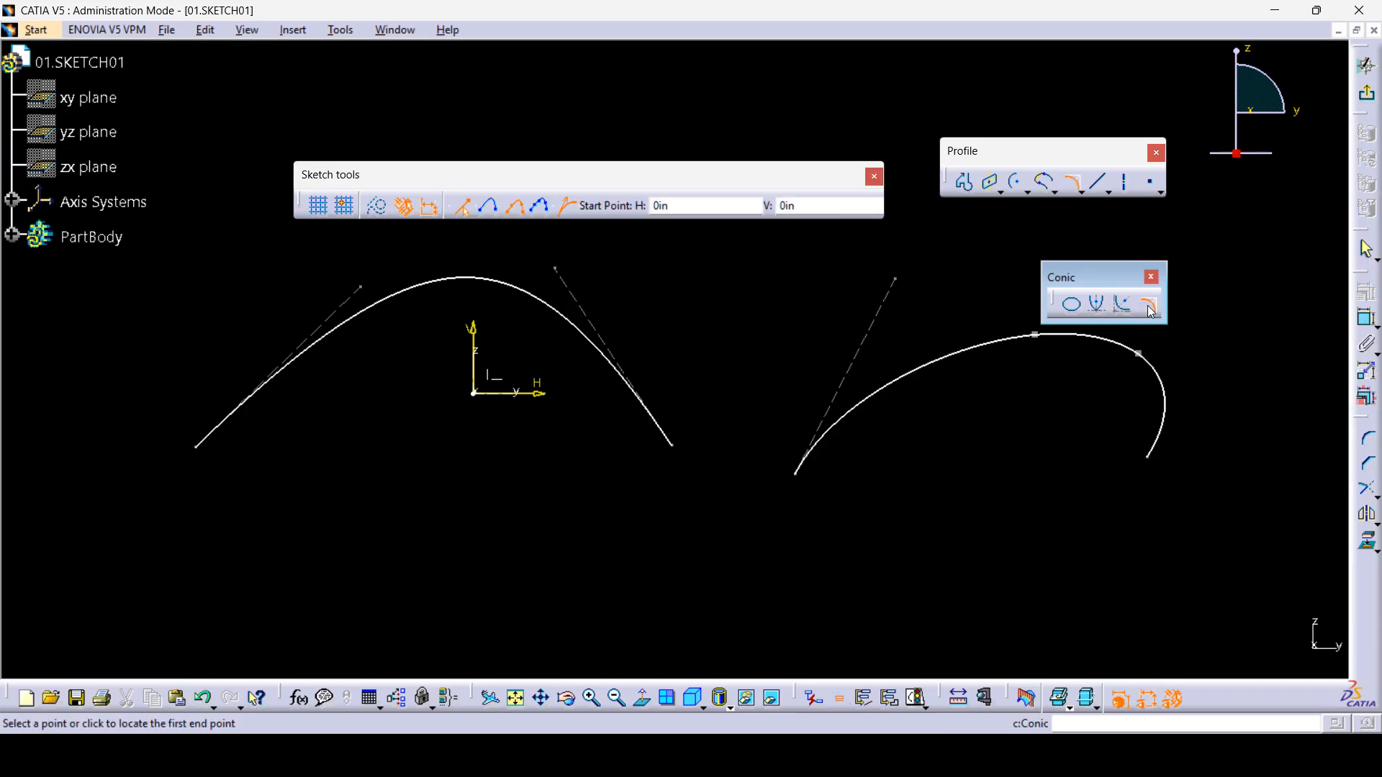
left_click(541, 210)
middle_click_drag(625, 419, 633, 262)
middle_click_drag(593, 440, 568, 387)
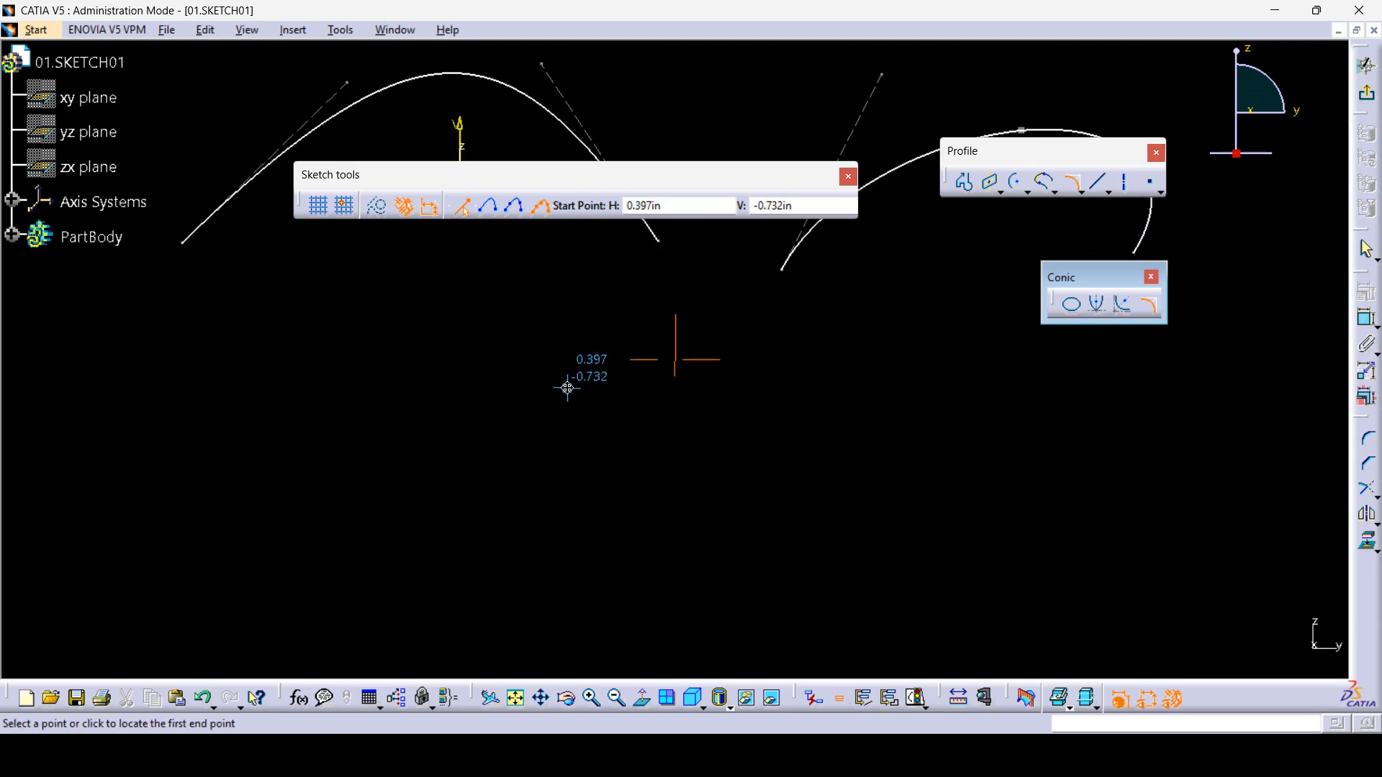
left_click(271, 587)
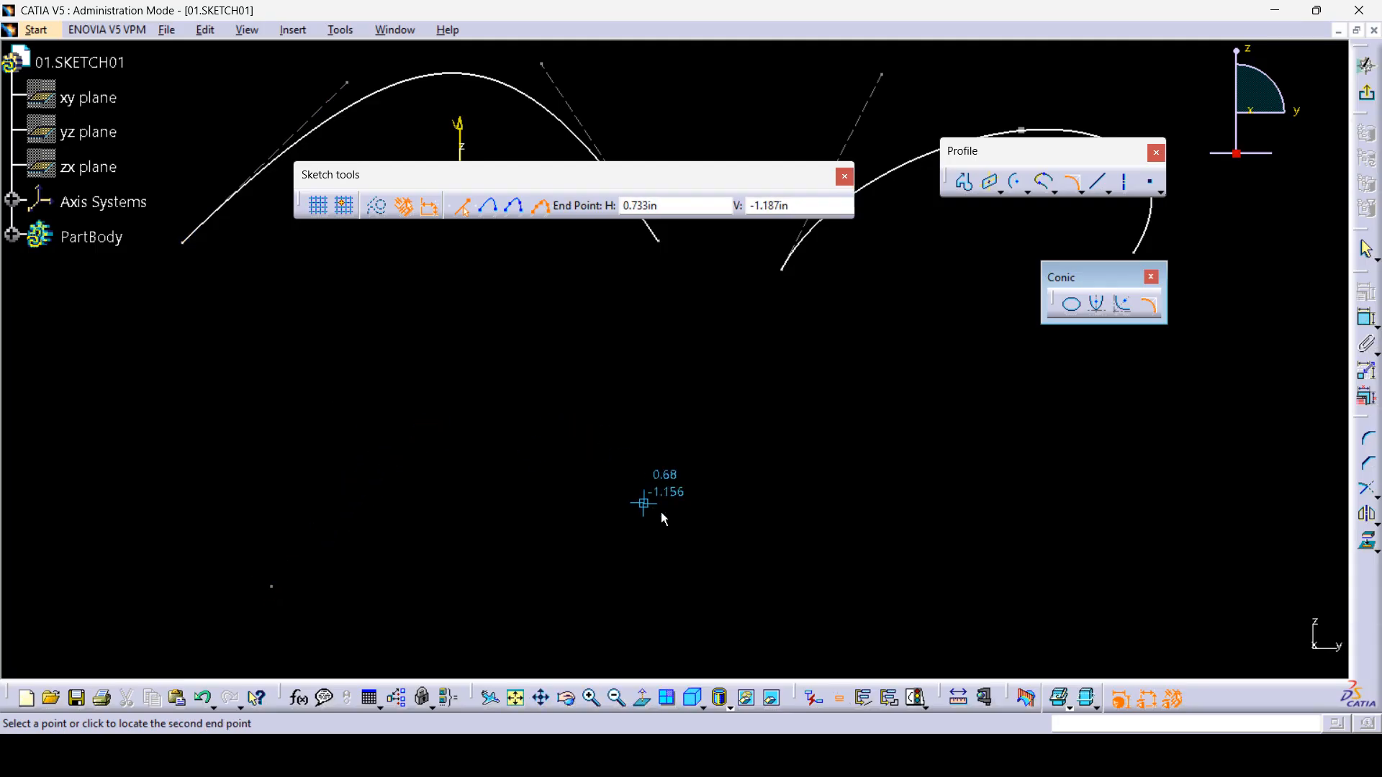
left_click(713, 574)
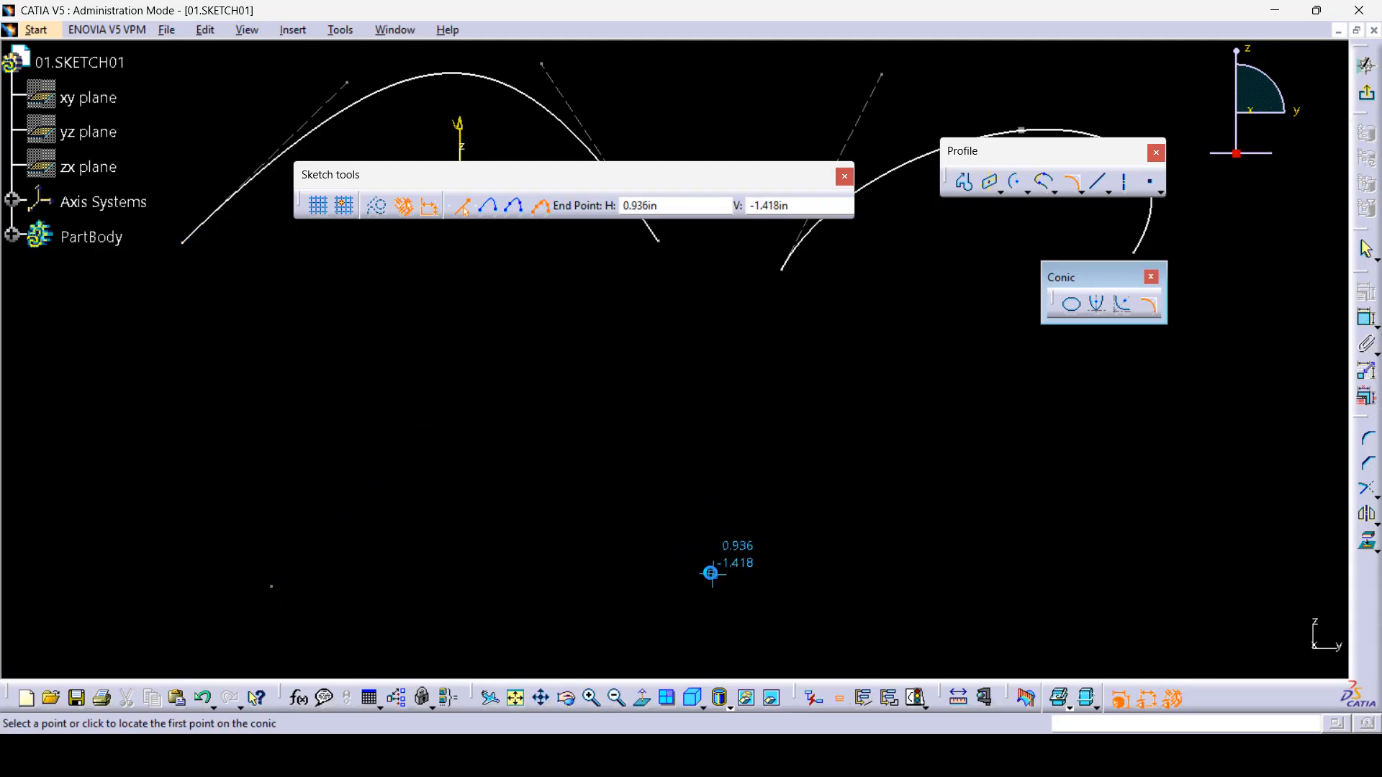
left_click(443, 395)
left_click(655, 403)
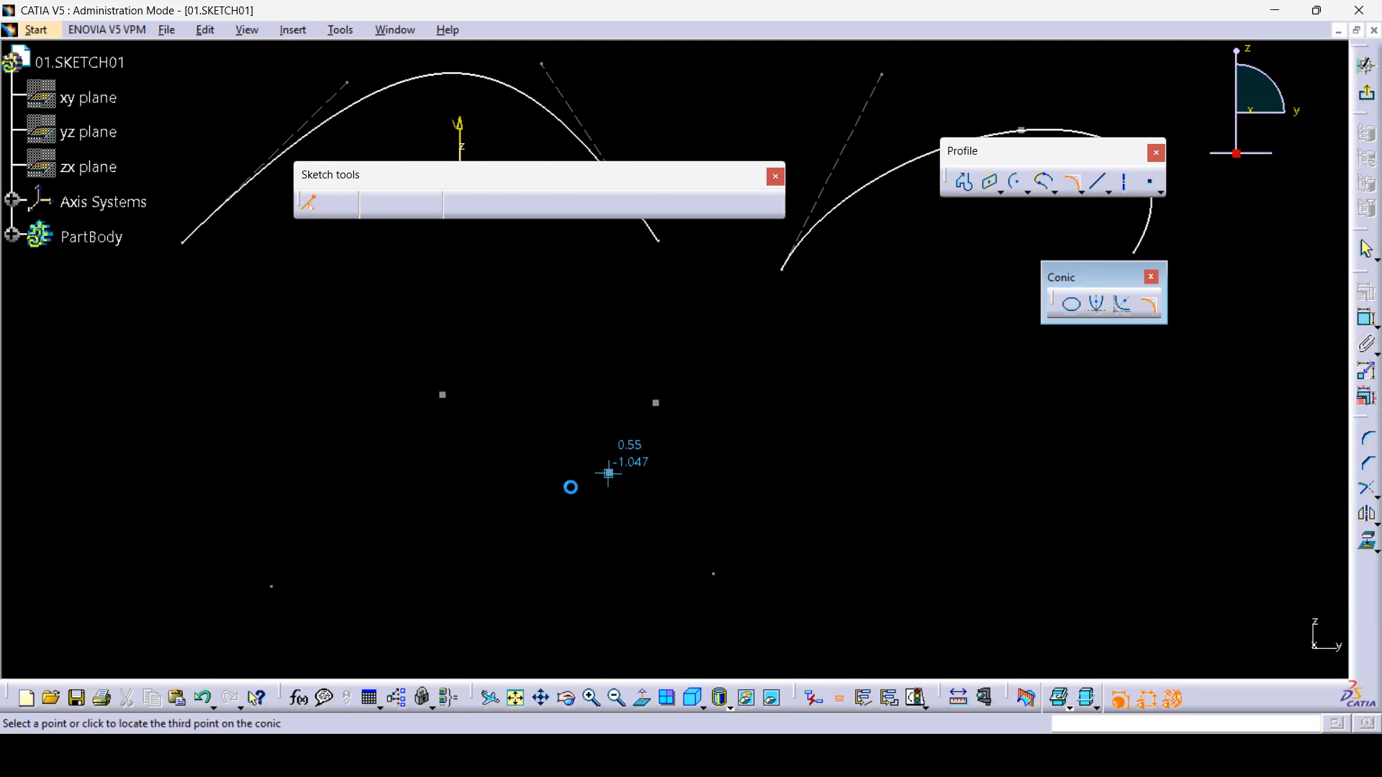
left_click(745, 420)
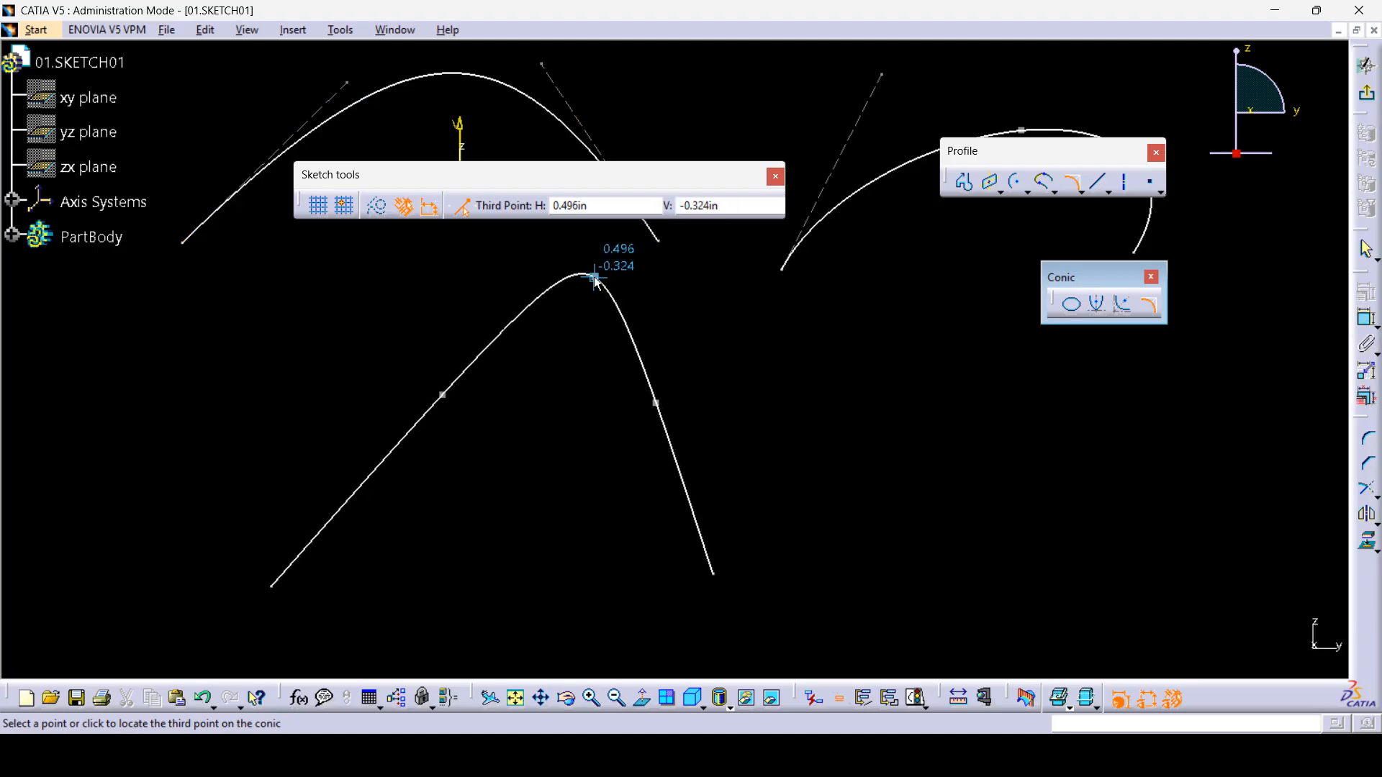
left_click(595, 278)
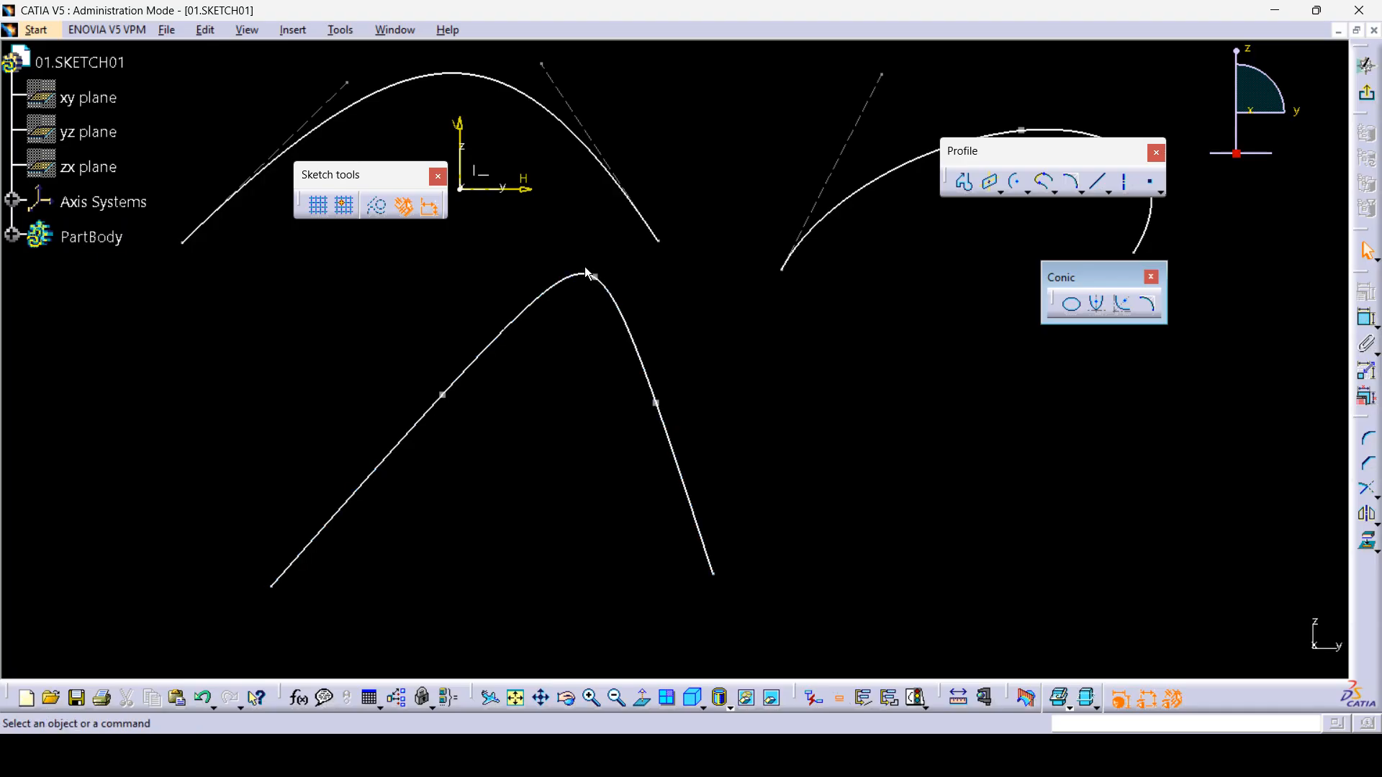
- Start another conic and review its two-point, four-point and five-point construction modes against the three drawn curves
middle_click_drag(771, 364, 838, 468)
left_click(1147, 304)
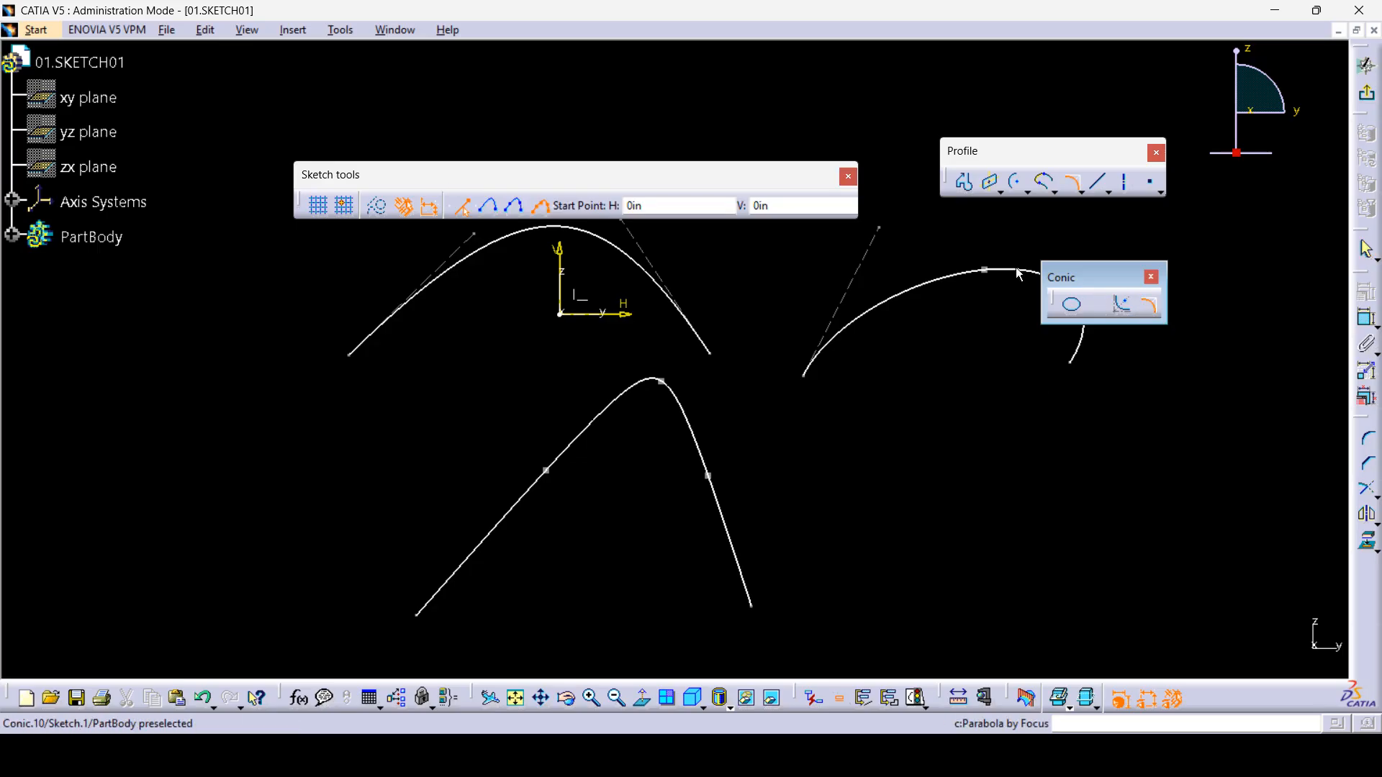
left_click_drag(485, 180, 492, 113)
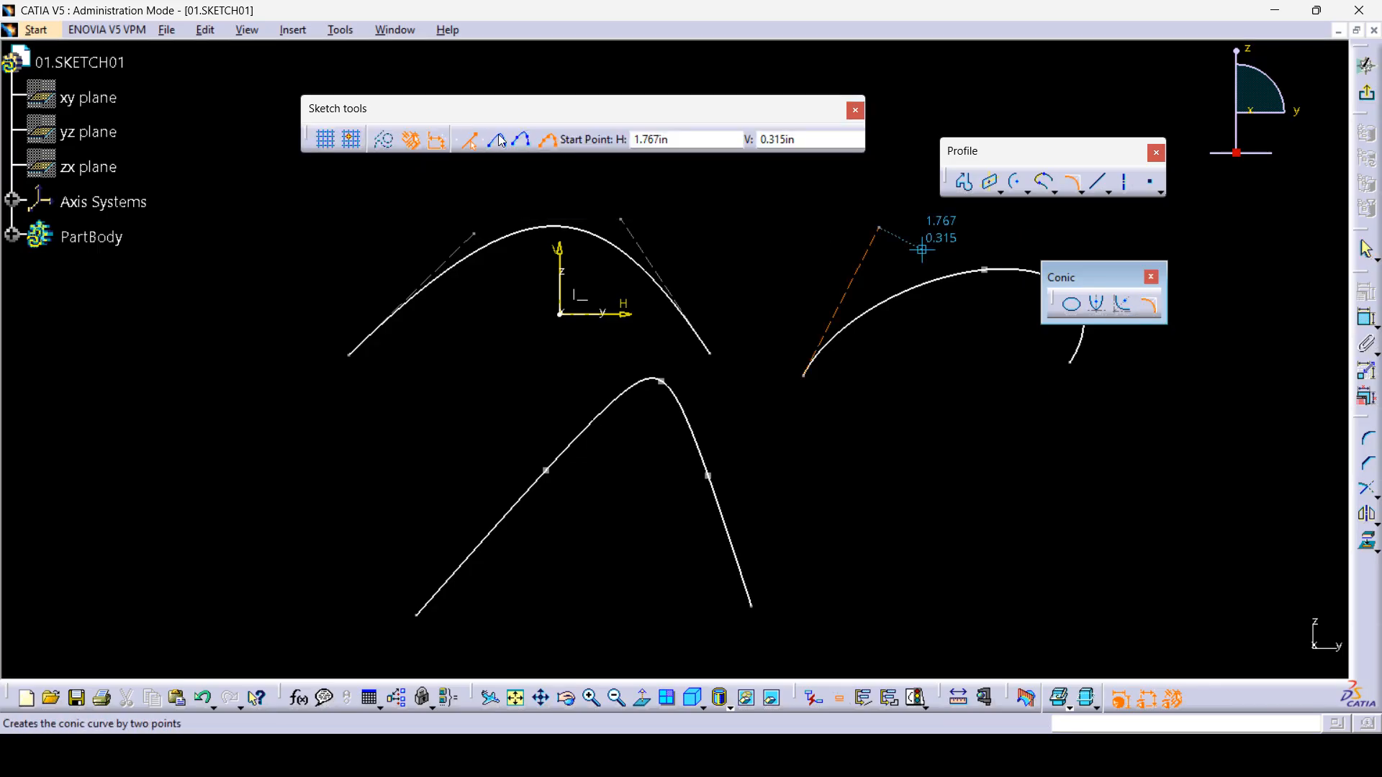
left_click(502, 141)
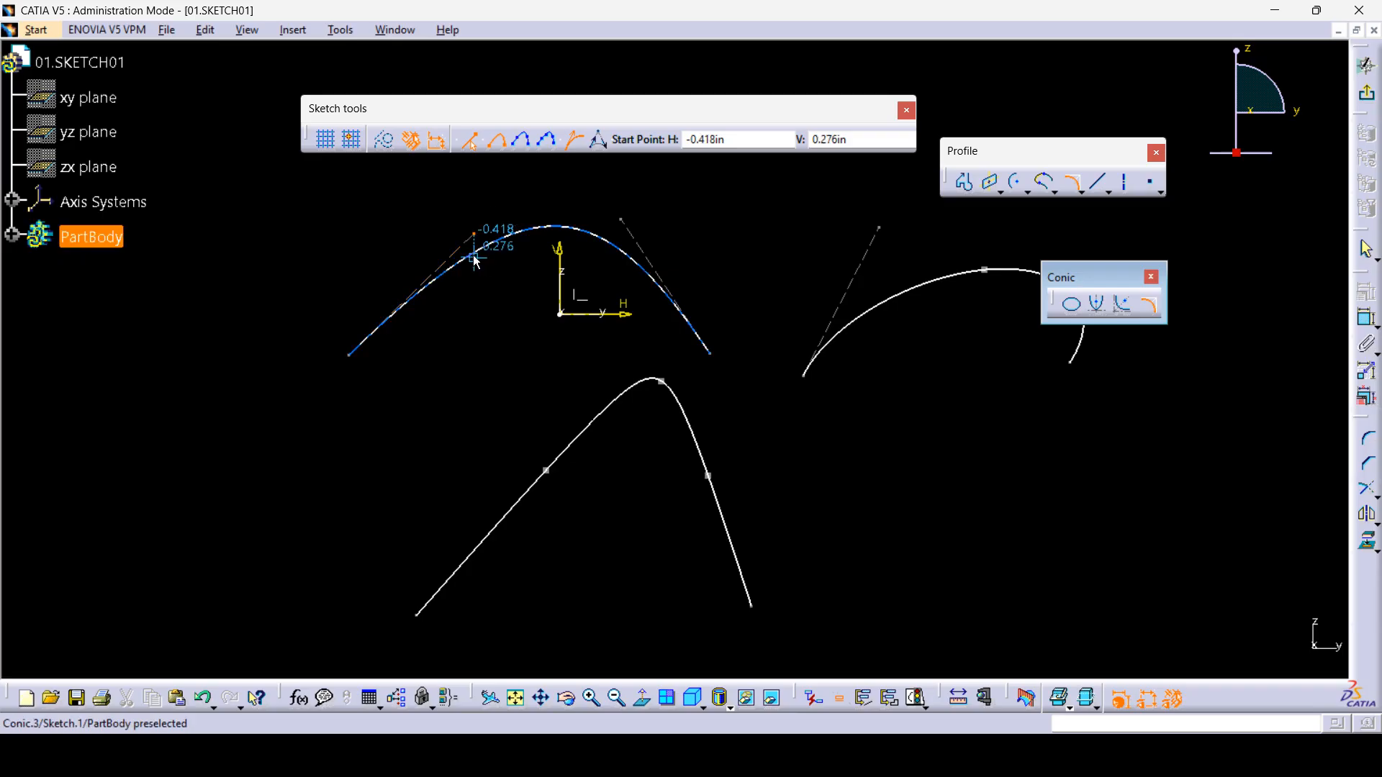
left_click(528, 142)
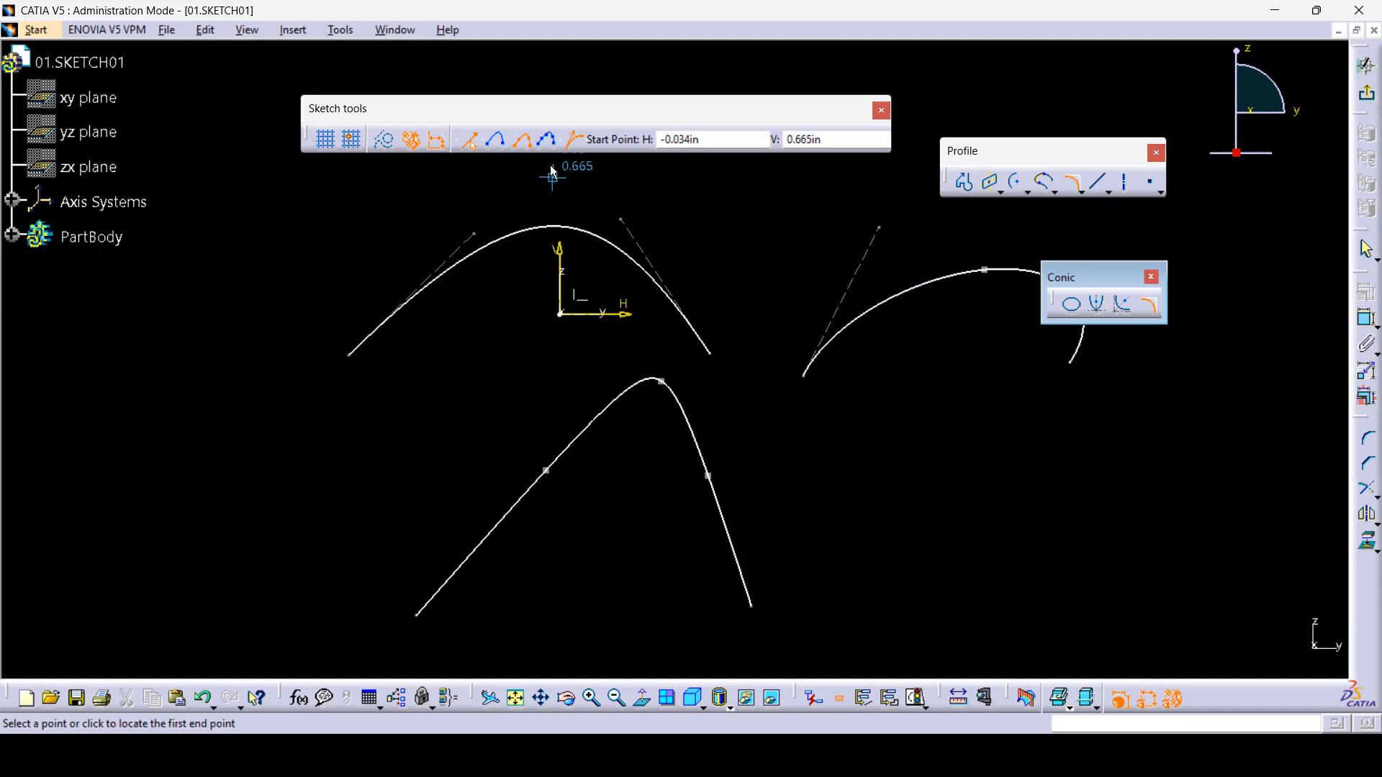
left_click(548, 141)
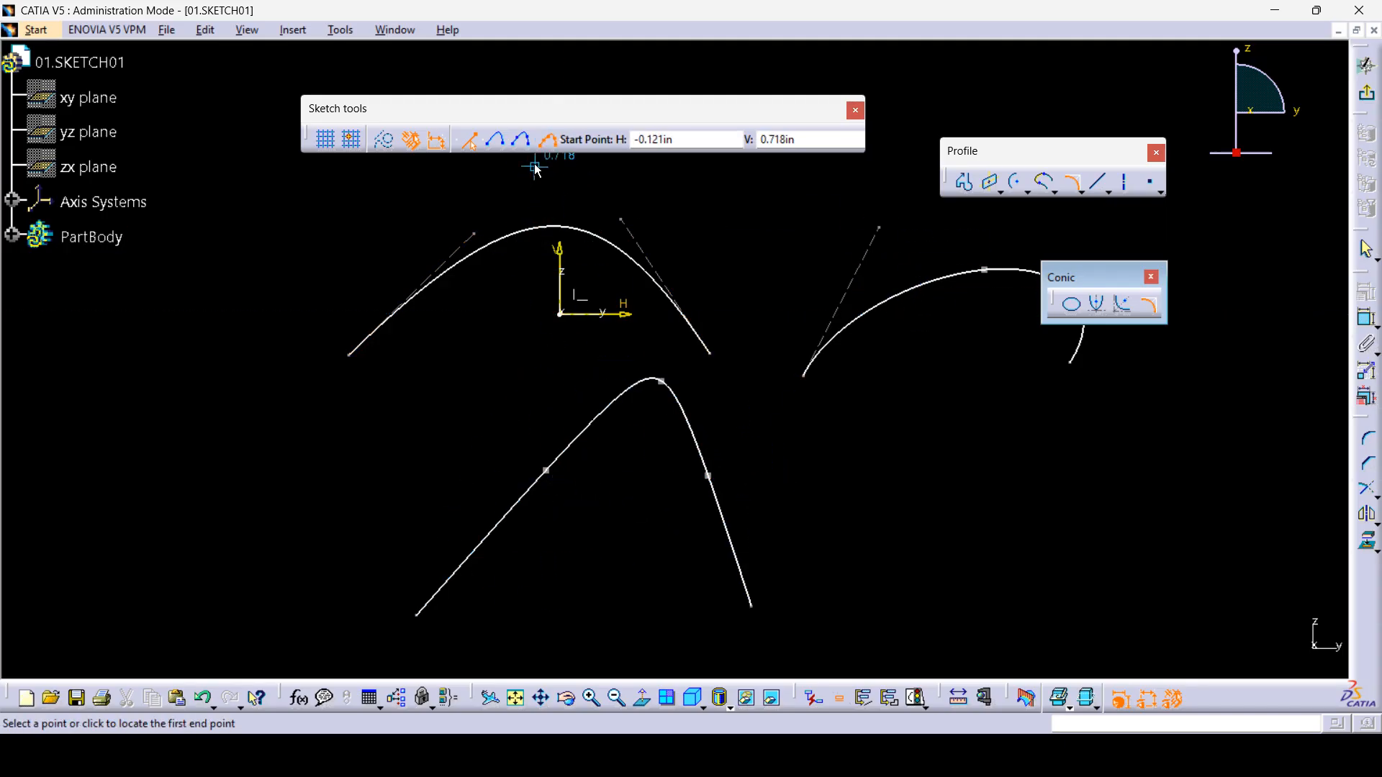
- Leave the Conic command and delete all three drawn conics with their points and tangent construction lines
left_click(1148, 306)
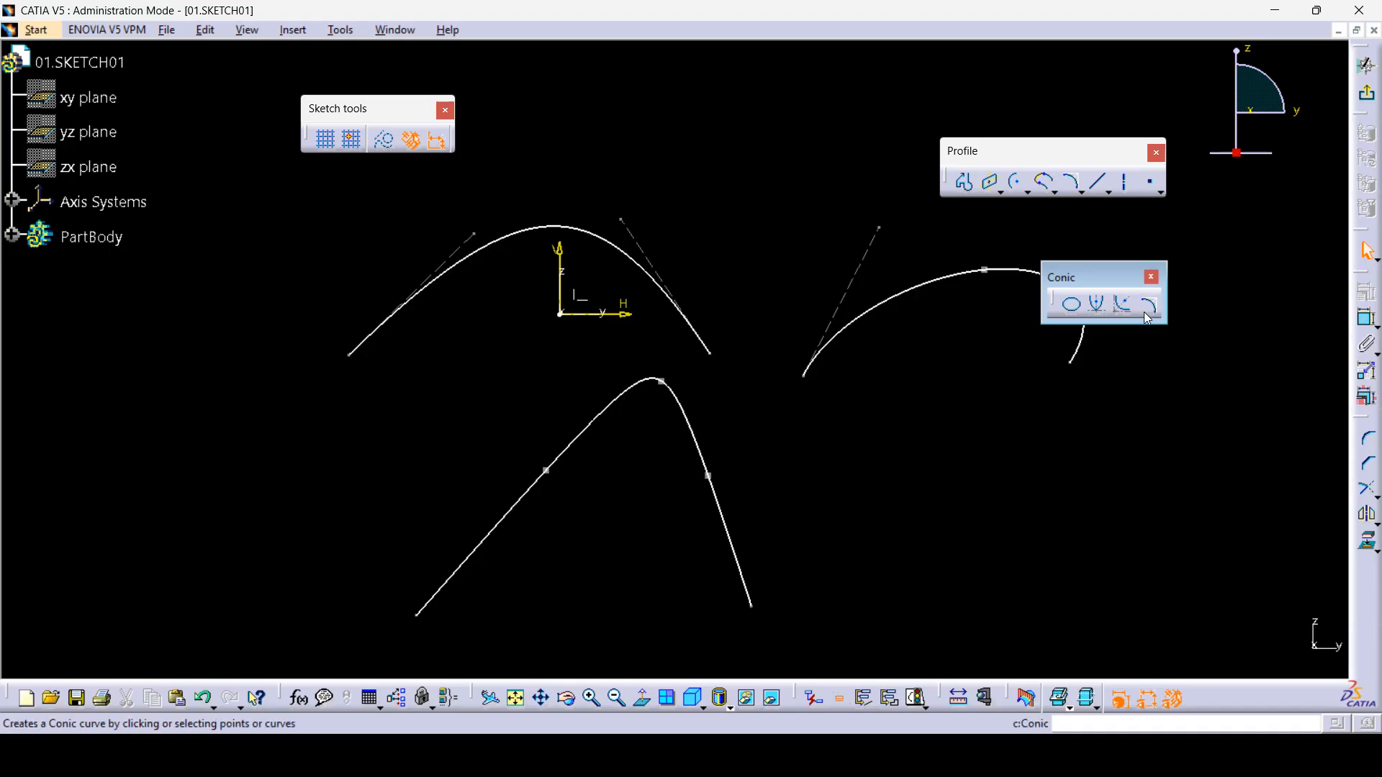
left_click(1151, 277)
mouse_move(1174, 643)
left_mouse_down()
mouse_move(386, 286)
mouse_move(284, 167)
left_mouse_up()
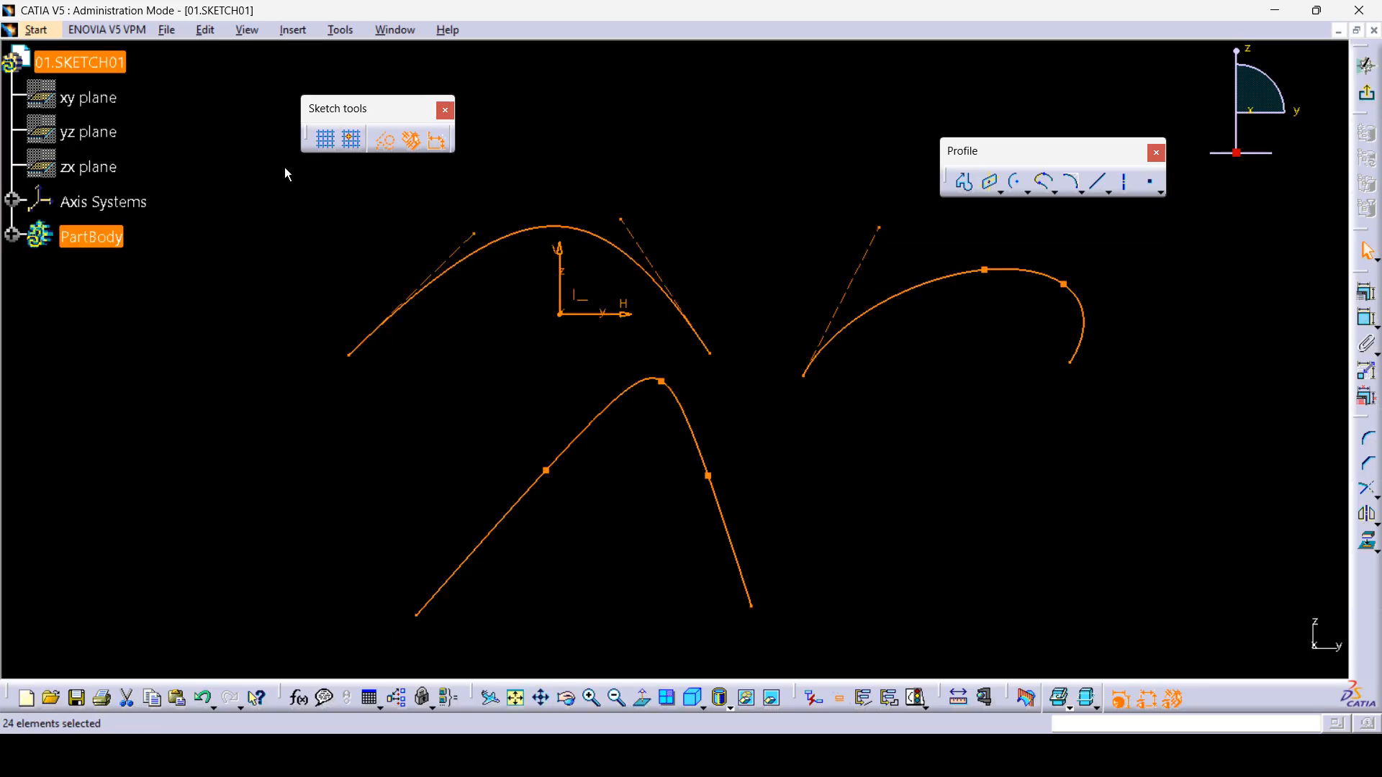
key("Delete")
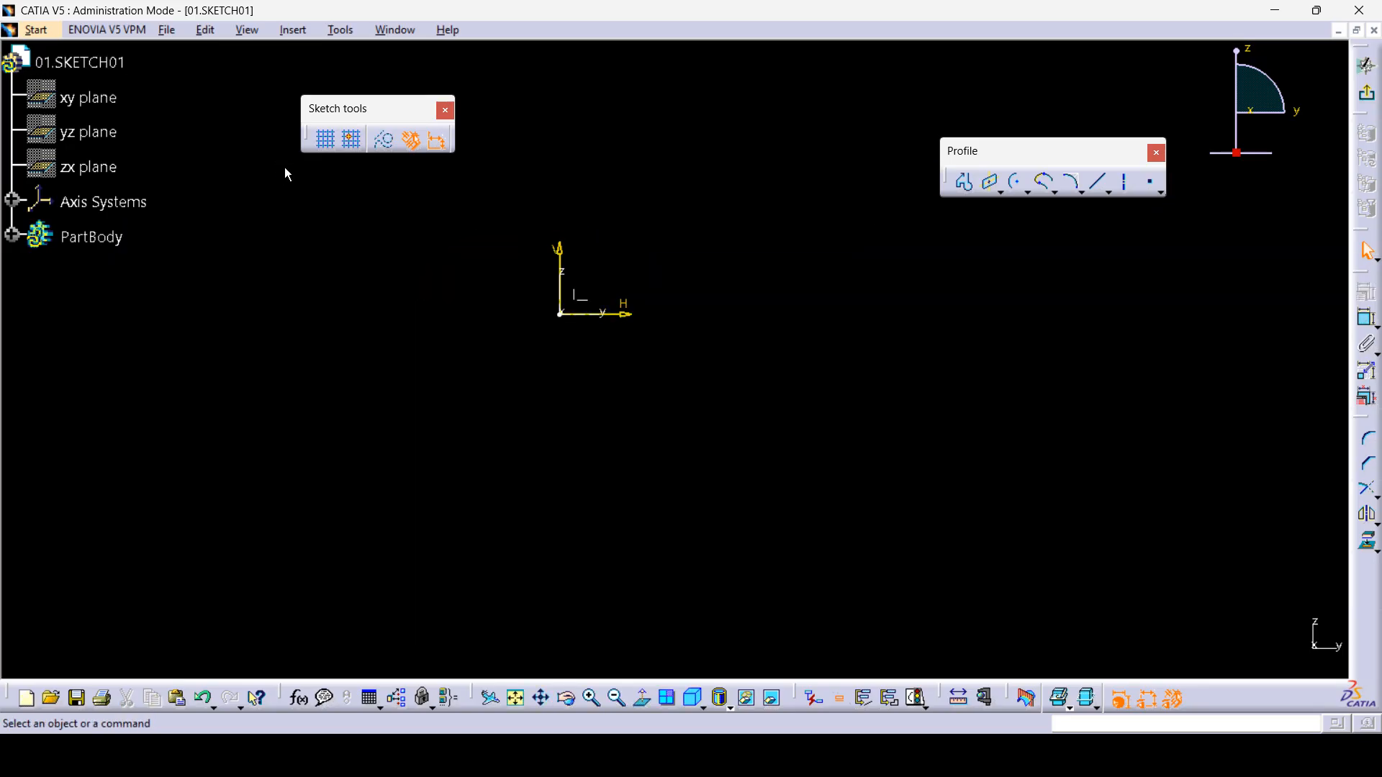
- Switch to the Sketcher: Profile Tool slide, reveal the bullets from Ellipse through Line, and return to CATIA
key("alt+Tab")
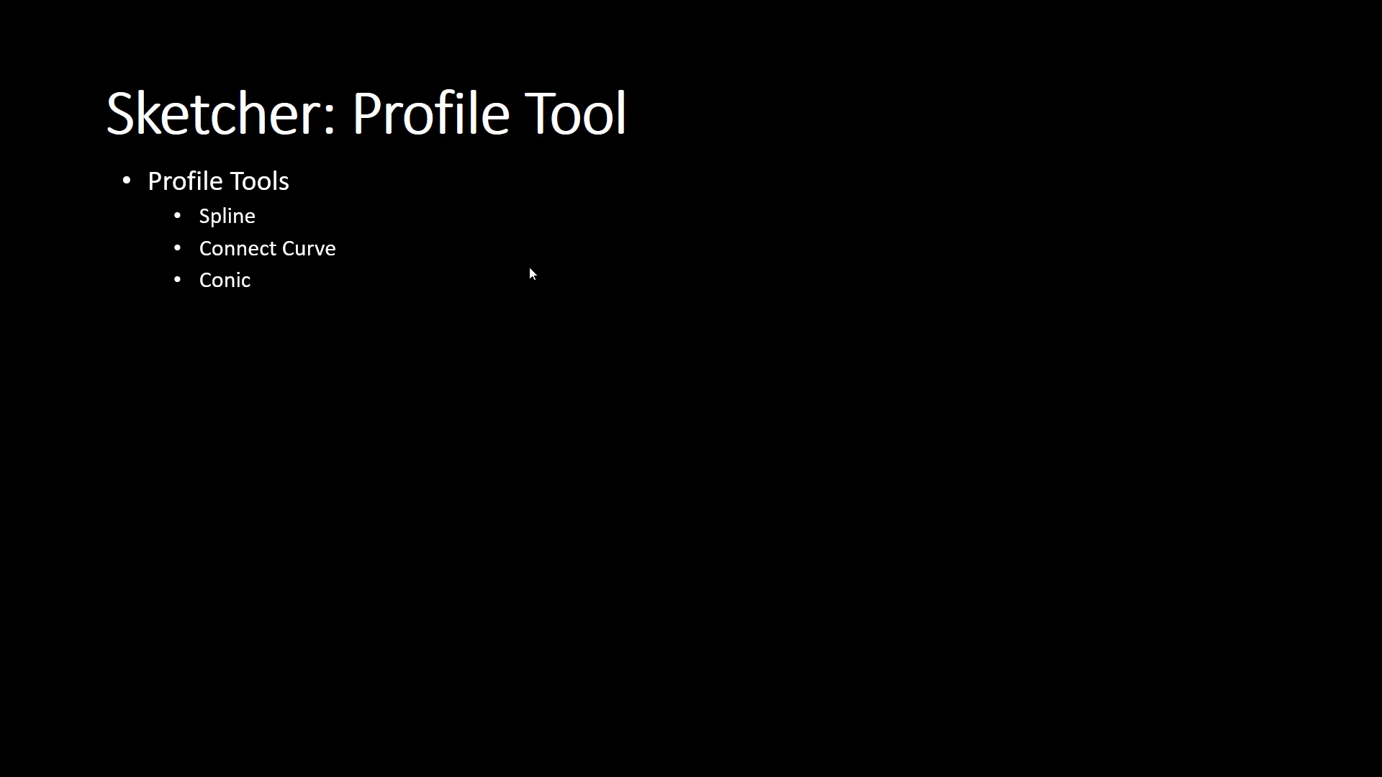
left_click(805, 340)
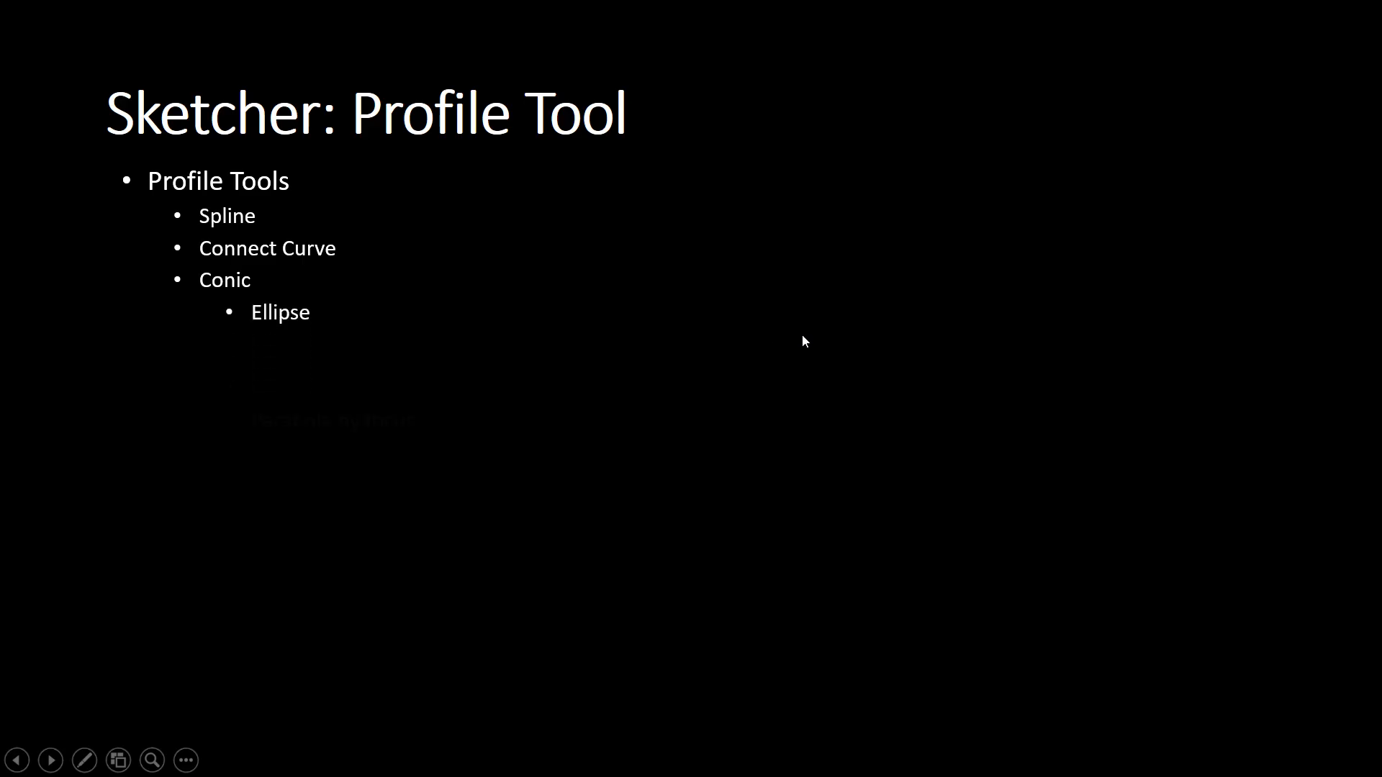
left_click(802, 336)
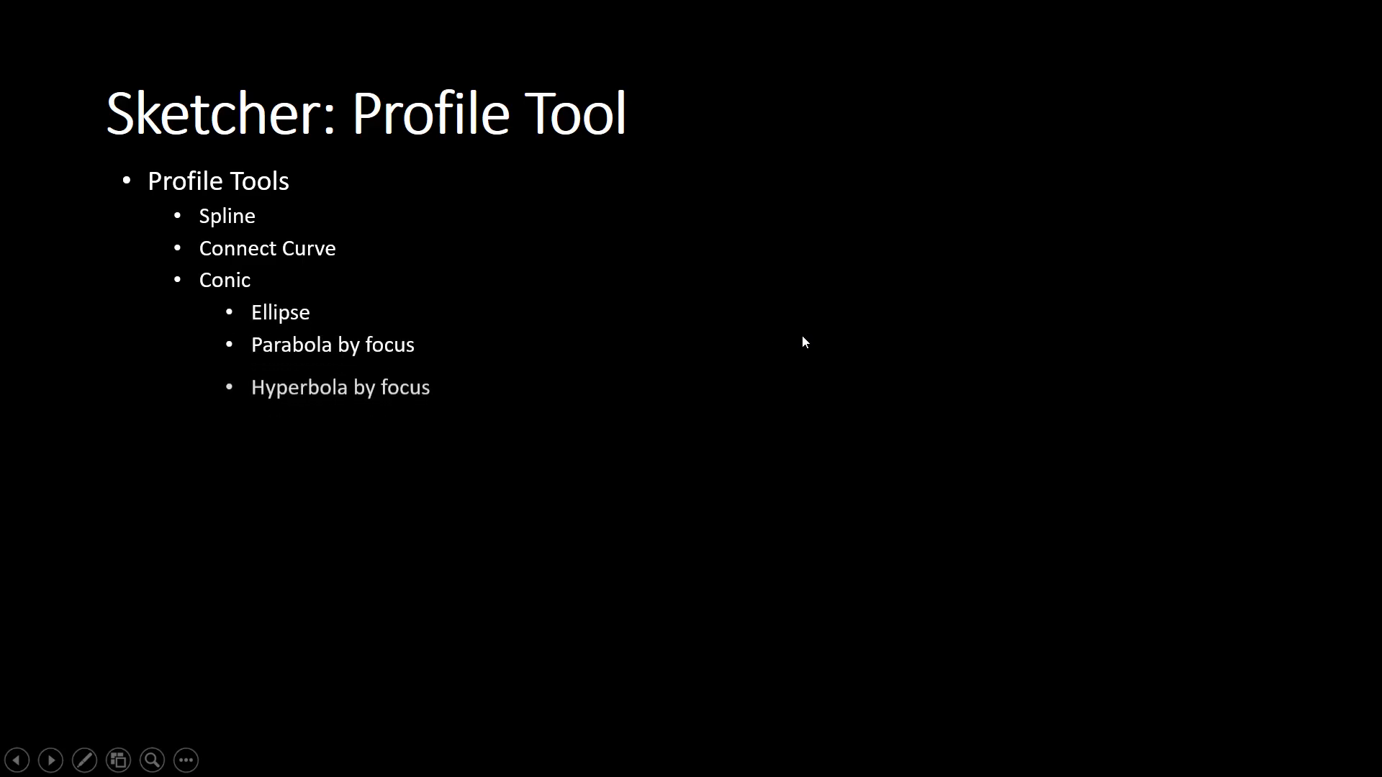
left_click(802, 337)
left_click(802, 336)
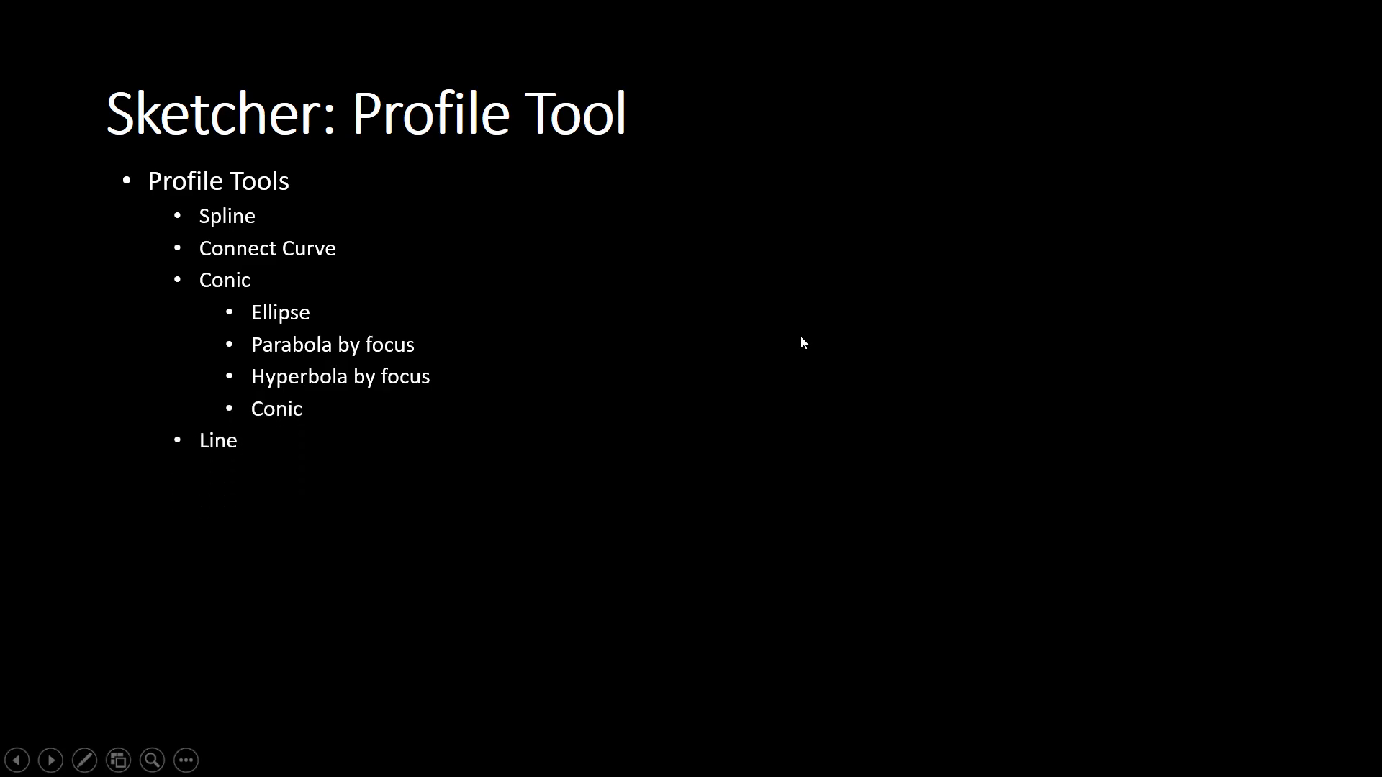
key("alt+Tab")
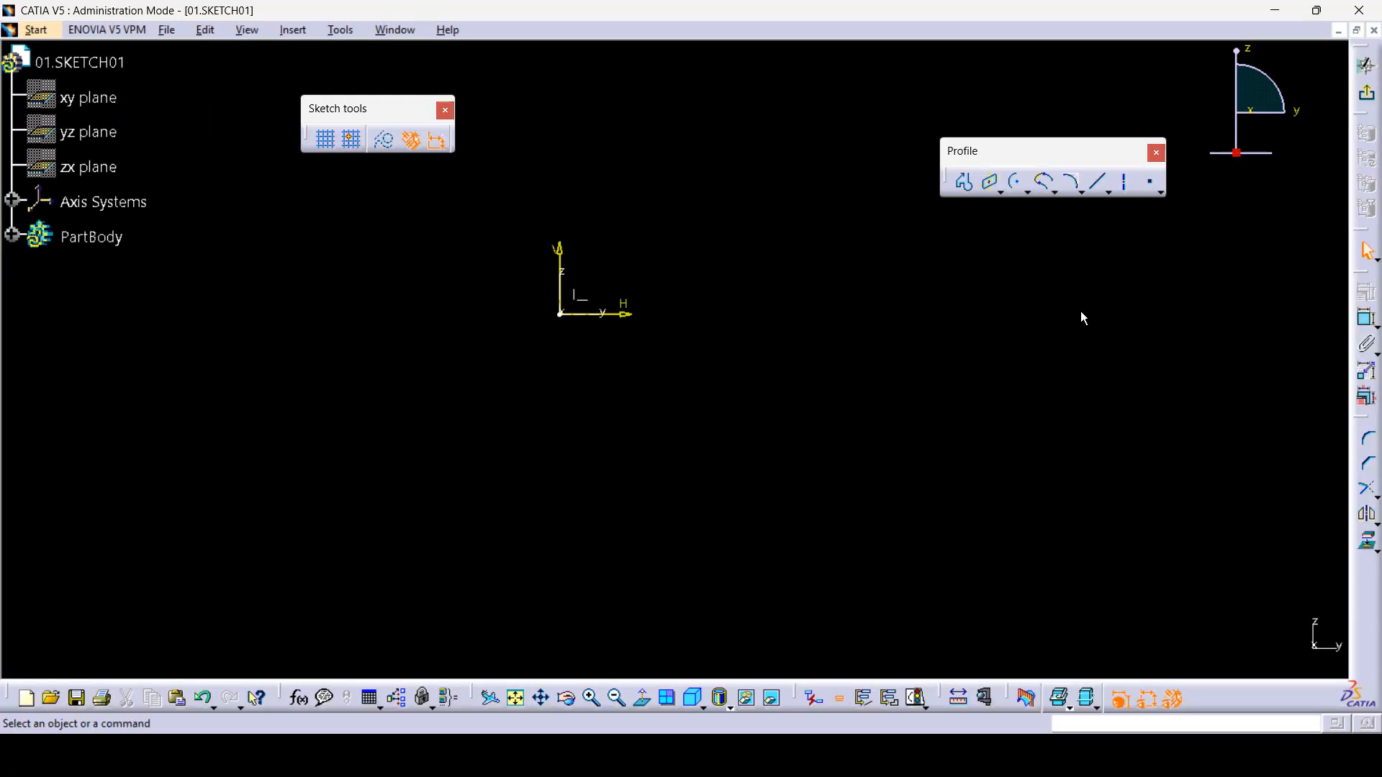
- Draw a rising line that crosses the V axis above the origin, starting at about V -0.237 in
left_click(1109, 191)
left_click_drag(1030, 337, 936, 300)
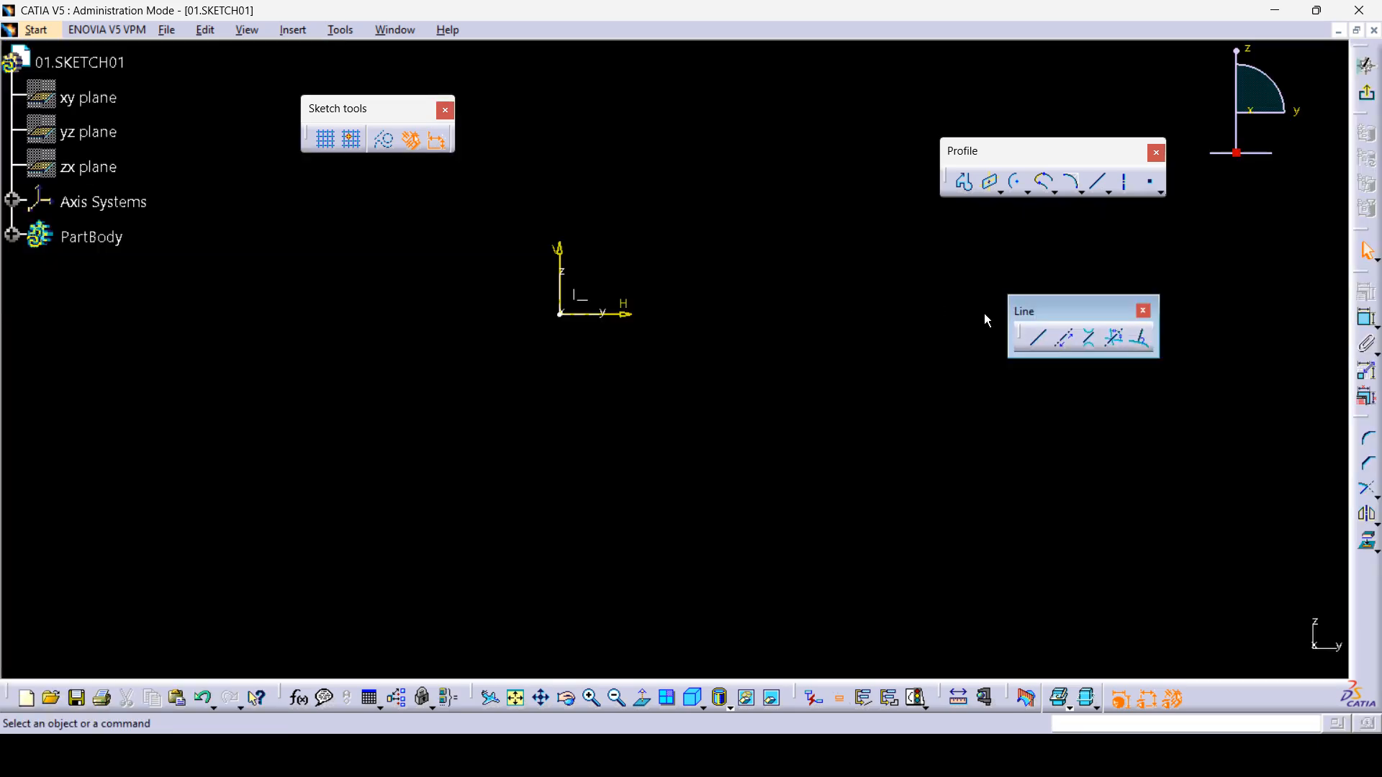
left_click(1037, 346)
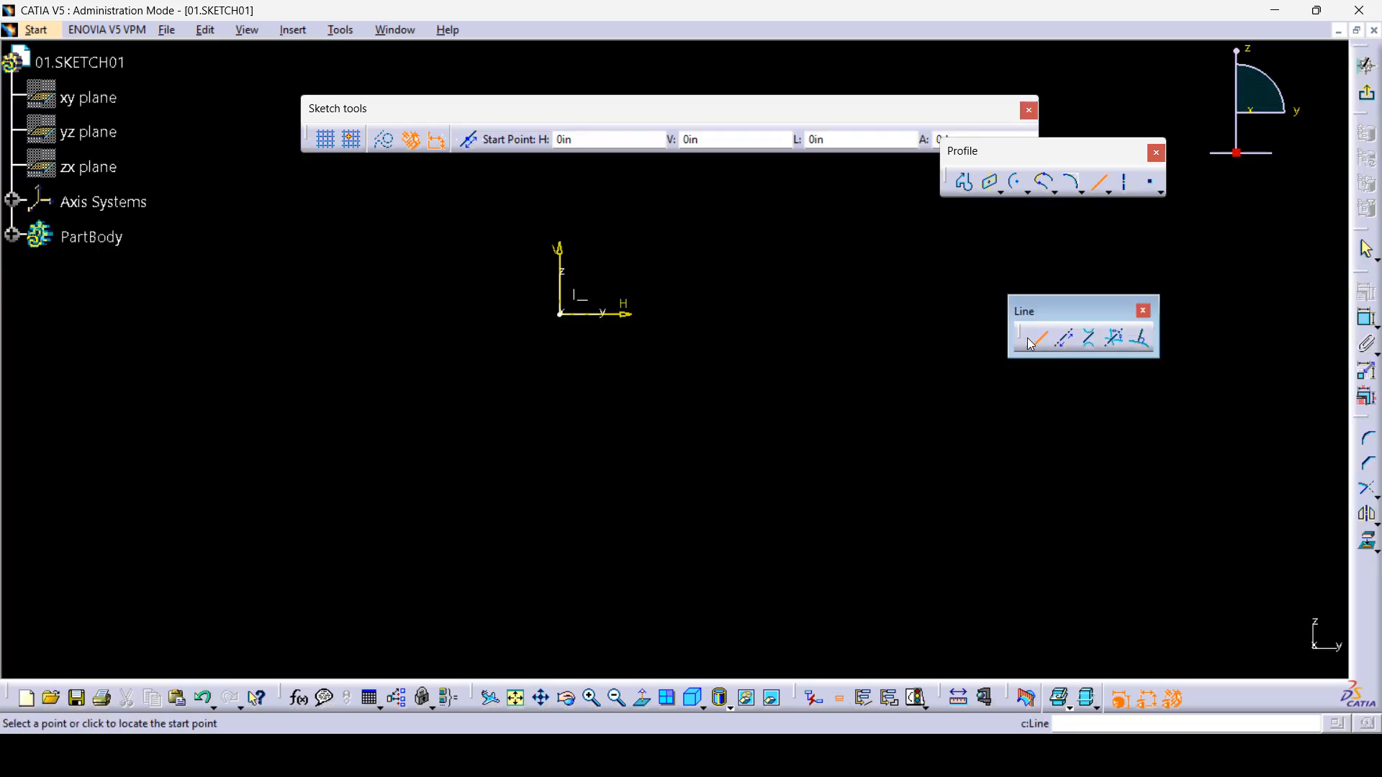
left_click(227, 363)
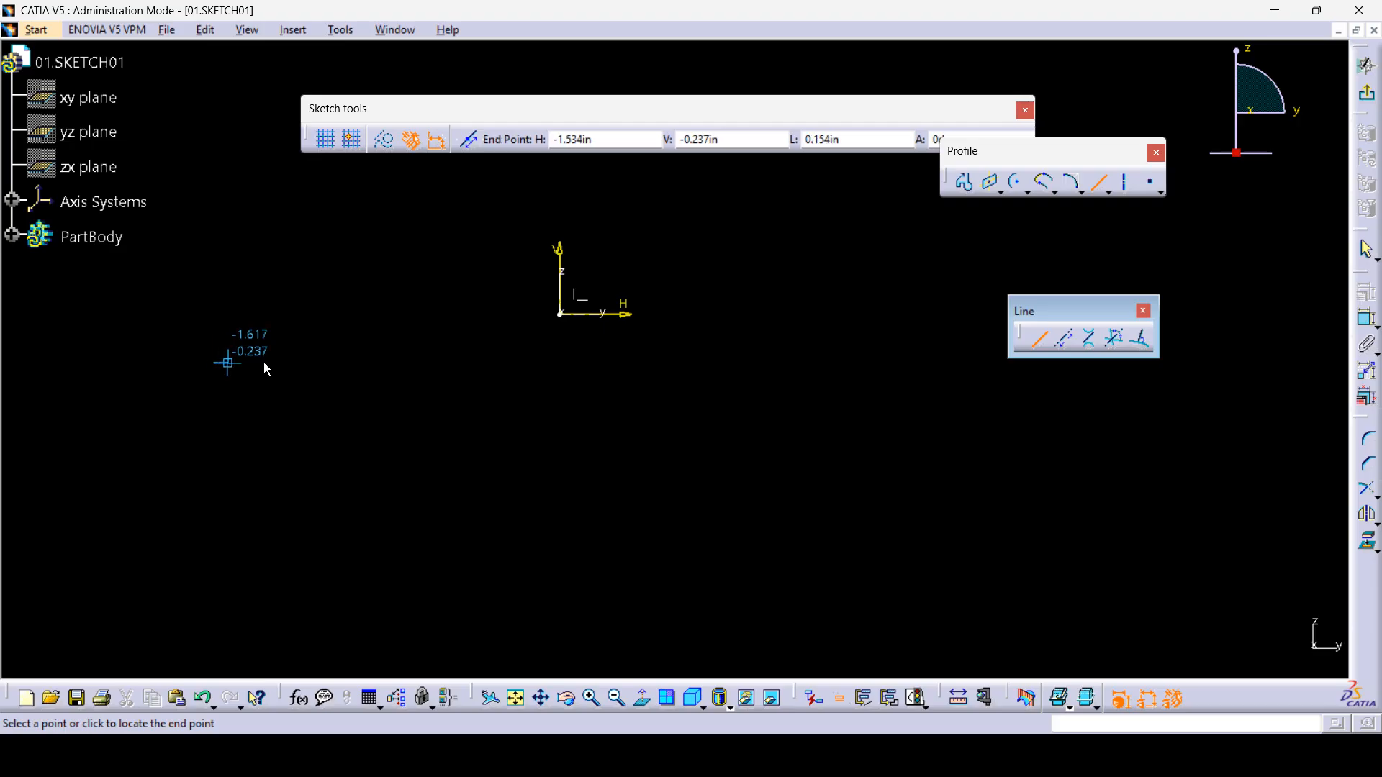
left_click(680, 232)
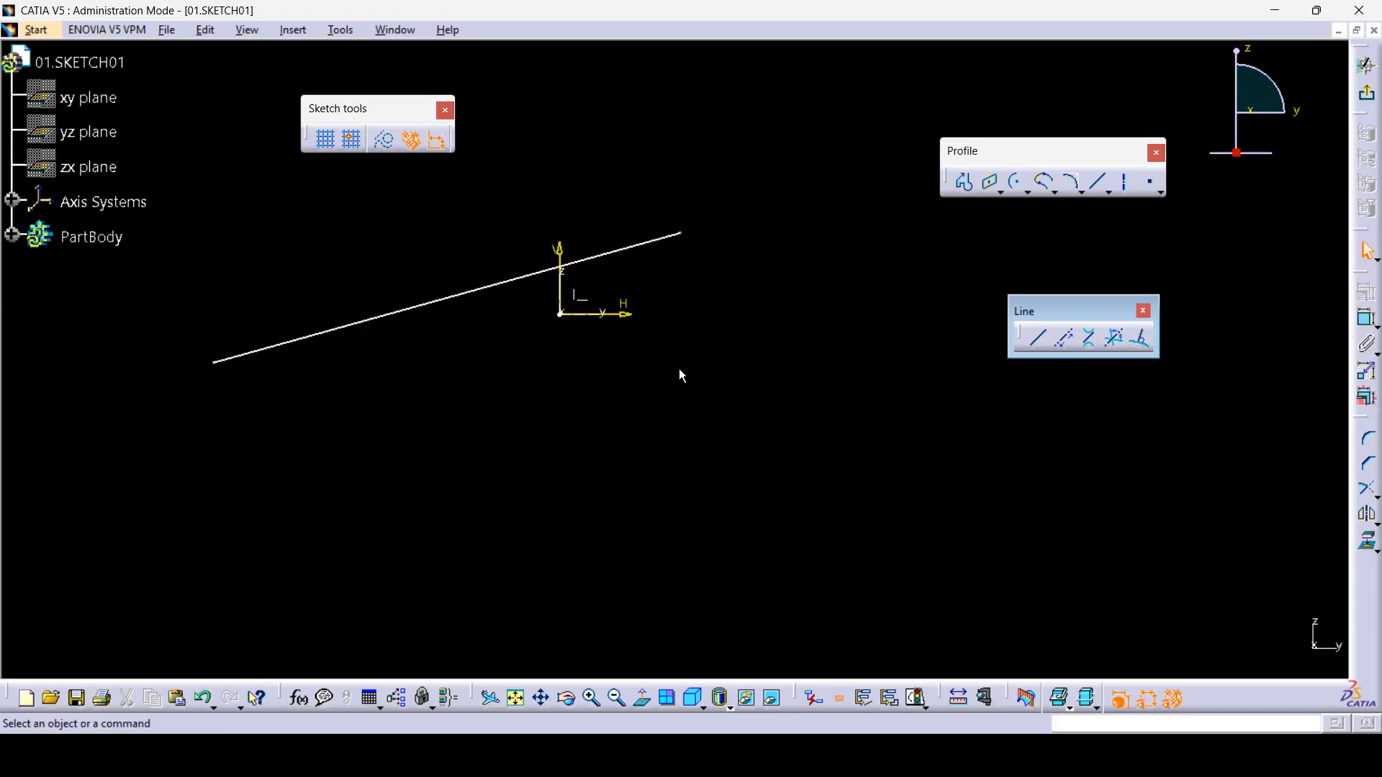
- Convert the sloped line to a construction element and back to a standard element
left_click(500, 291)
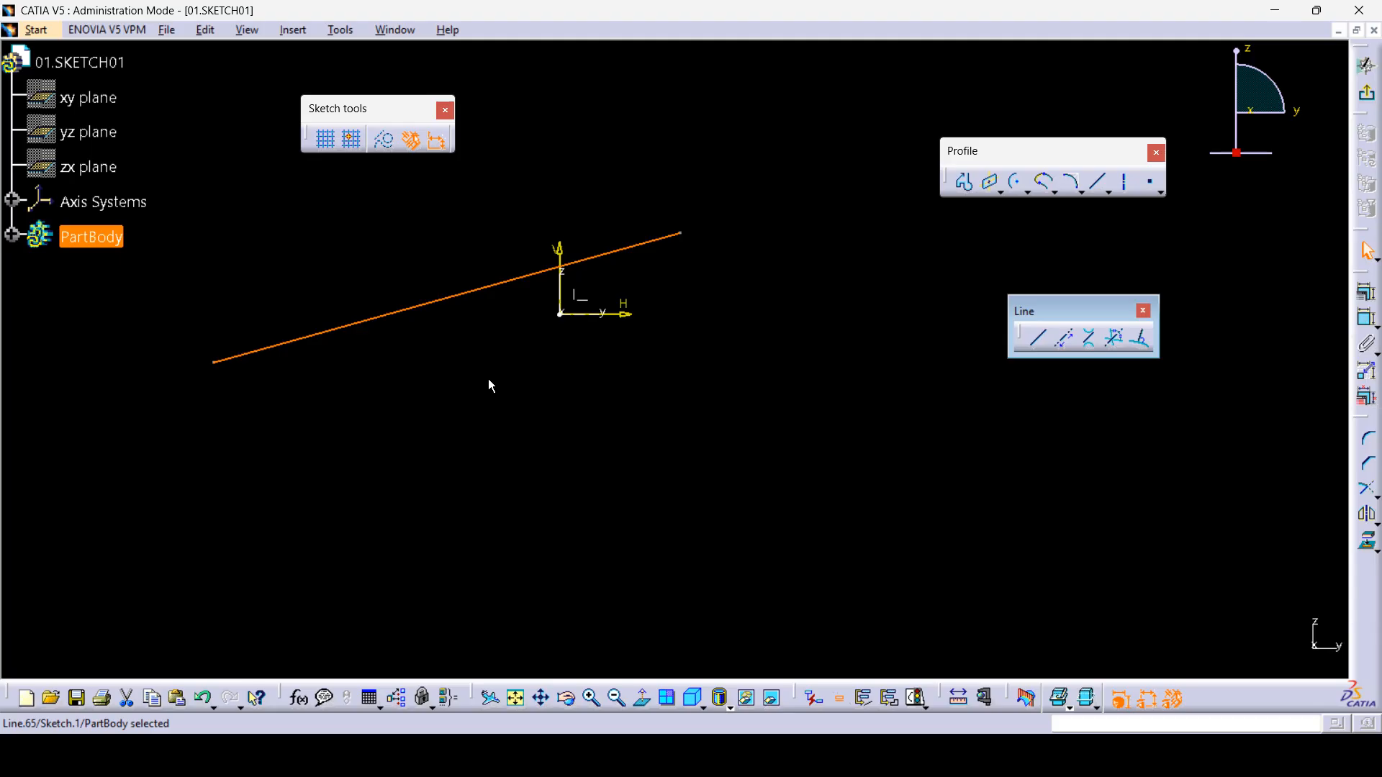
left_click(385, 141)
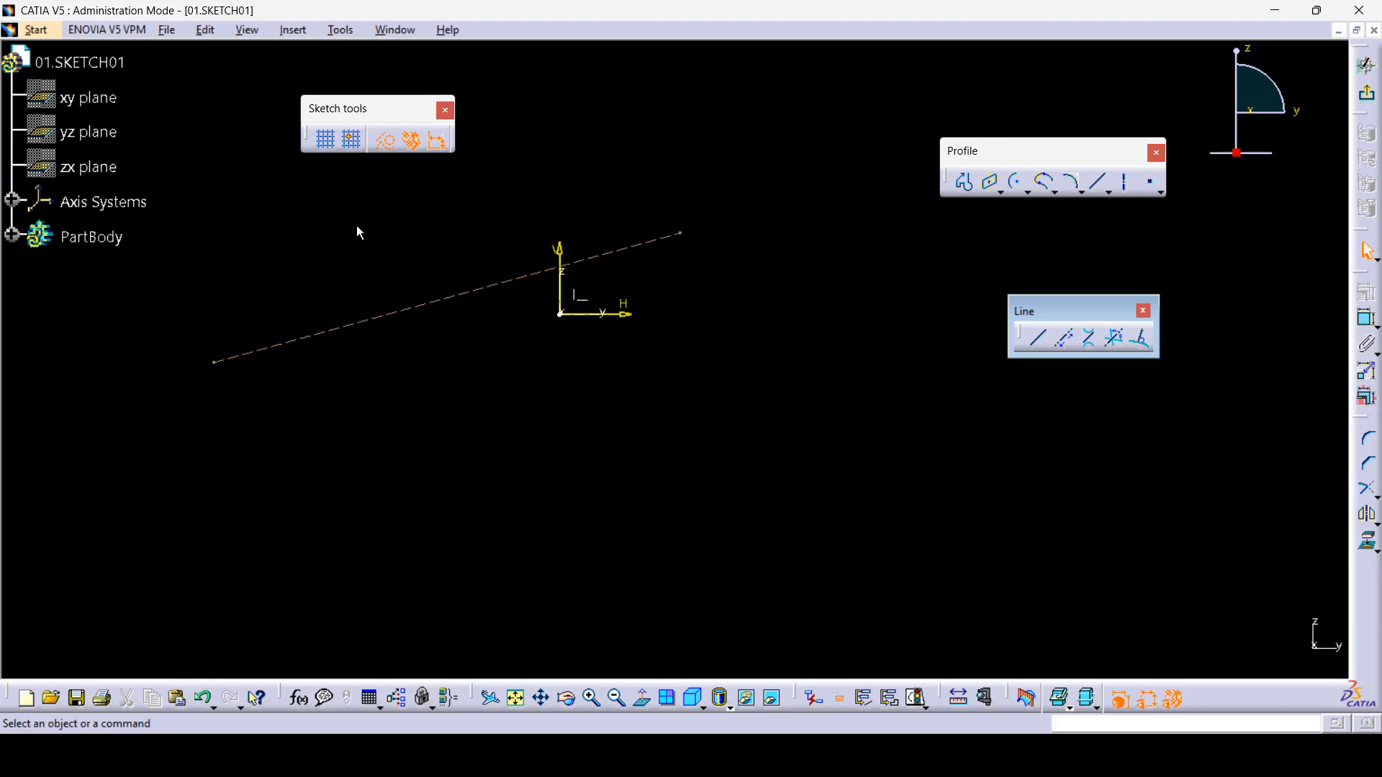
left_click(379, 316)
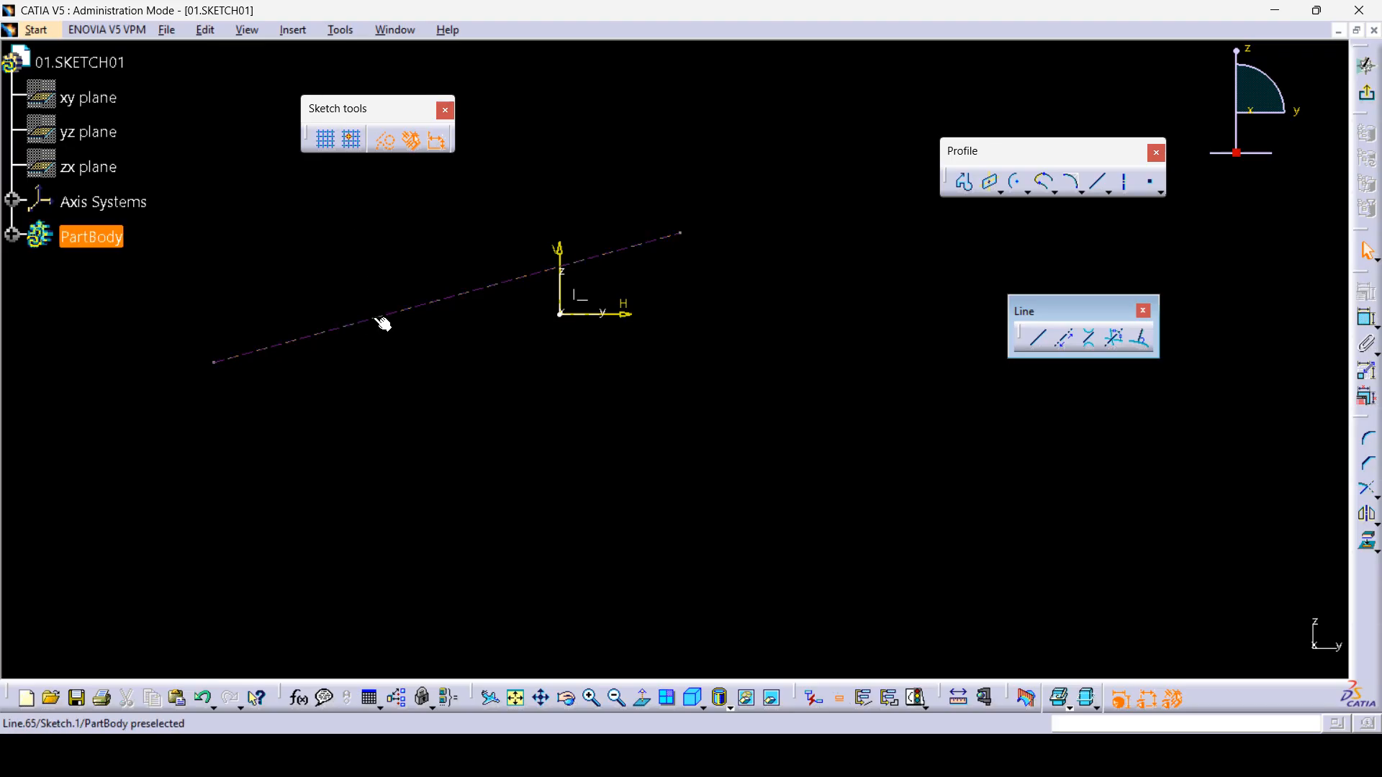
left_click(389, 146)
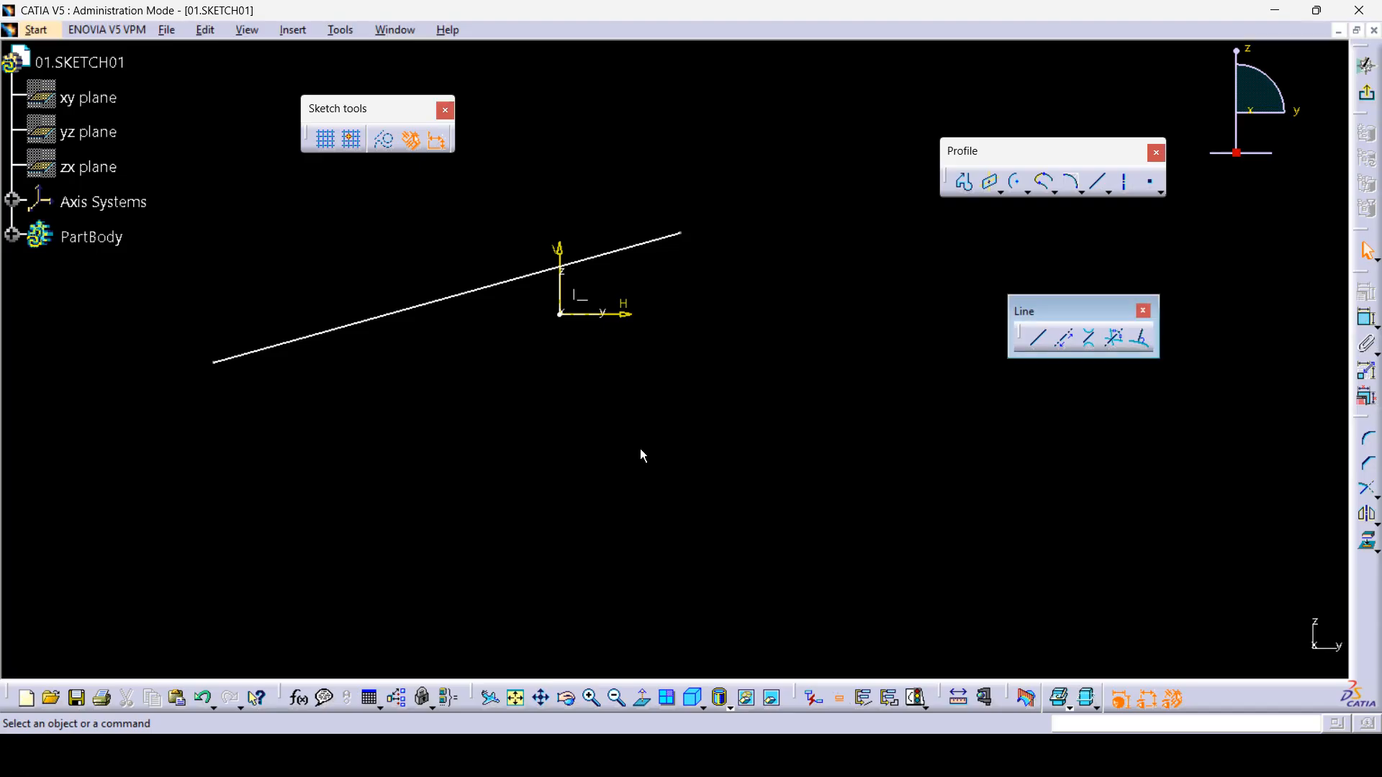
- Draw a horizontal infinite line below the origin and a vertical infinite line on the positive H side of the axes
left_click(1065, 346)
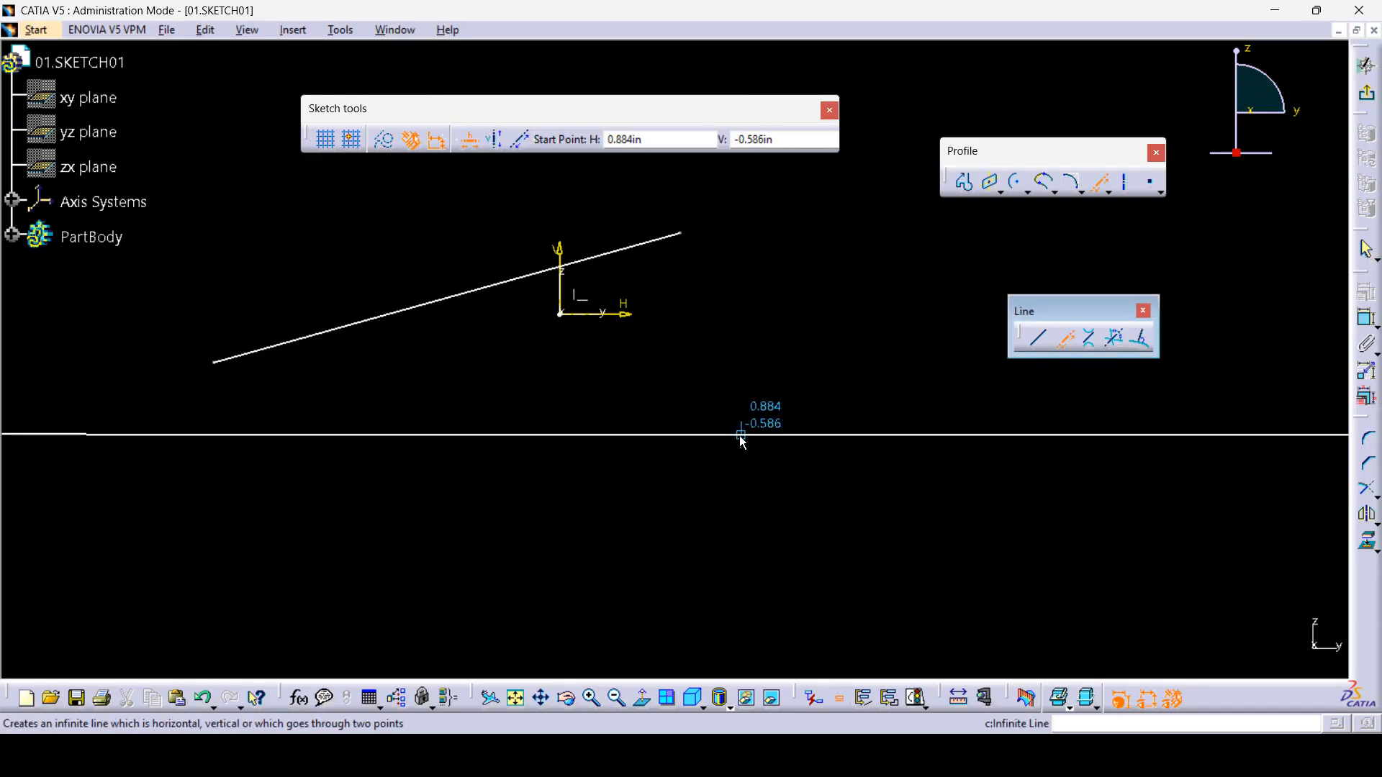
left_click(463, 502)
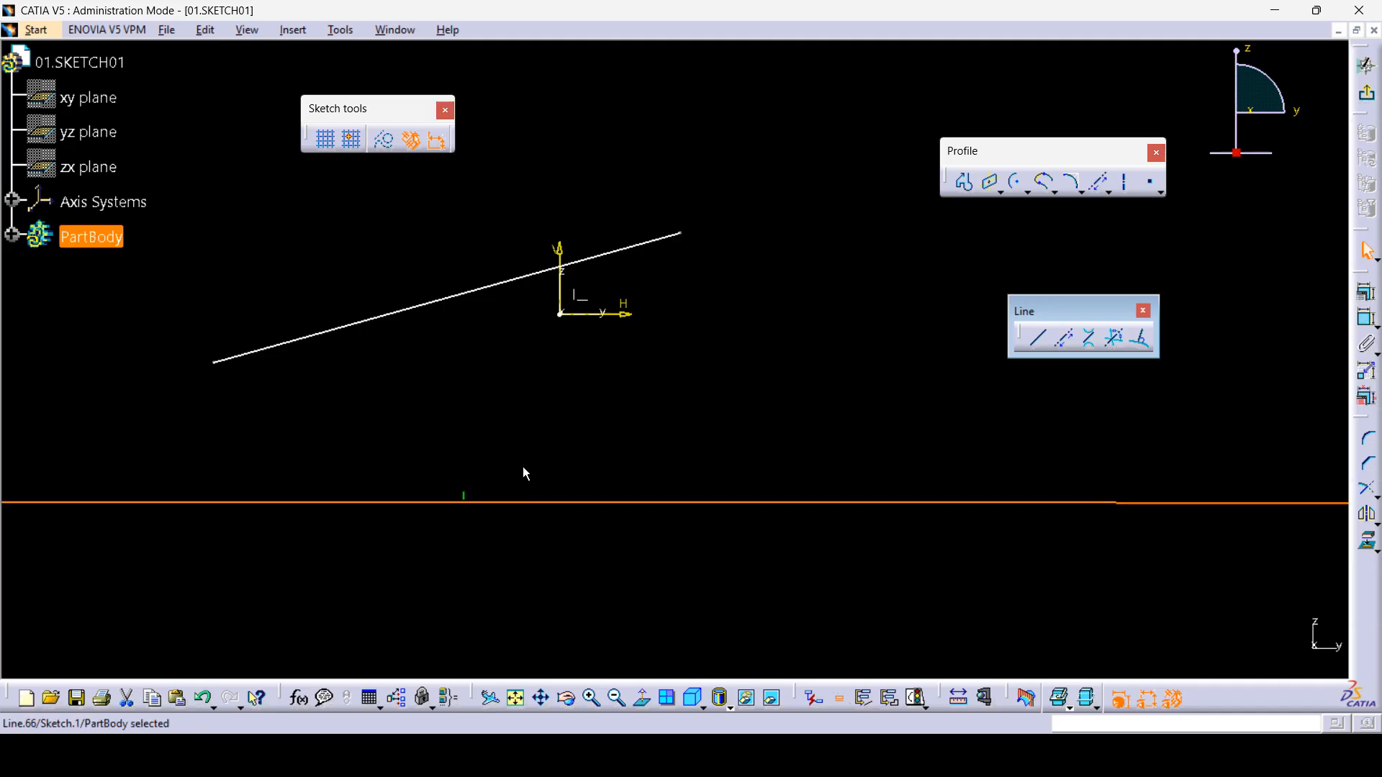
left_click(601, 436)
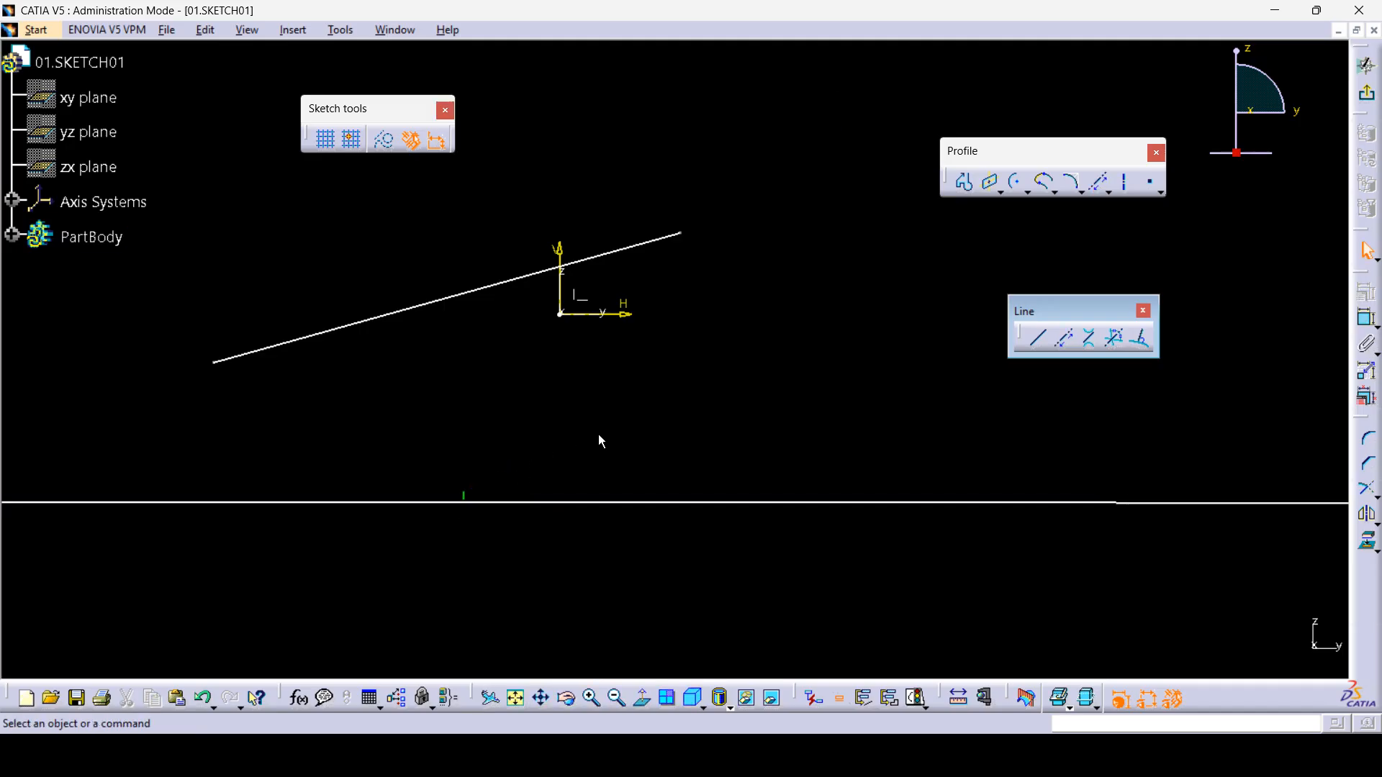
left_click(1065, 340)
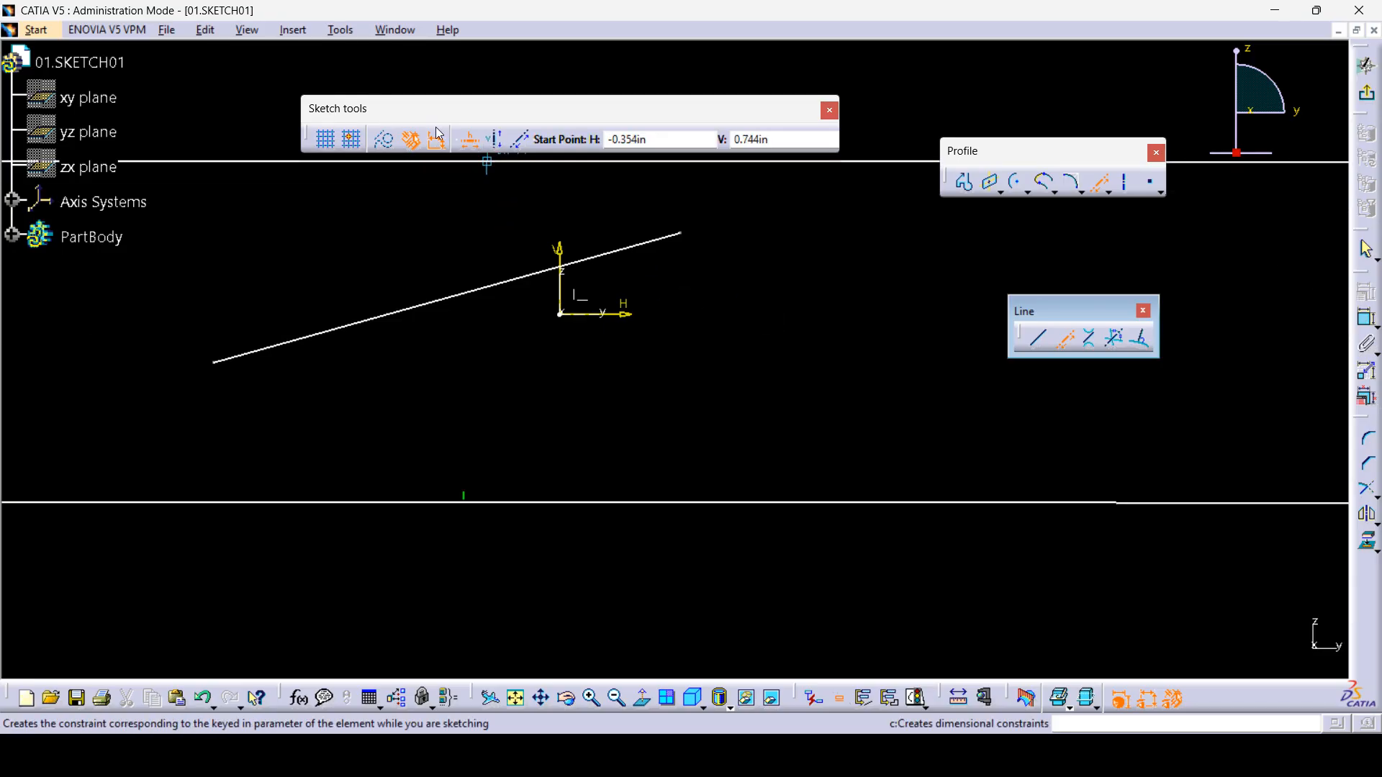
left_click(497, 141)
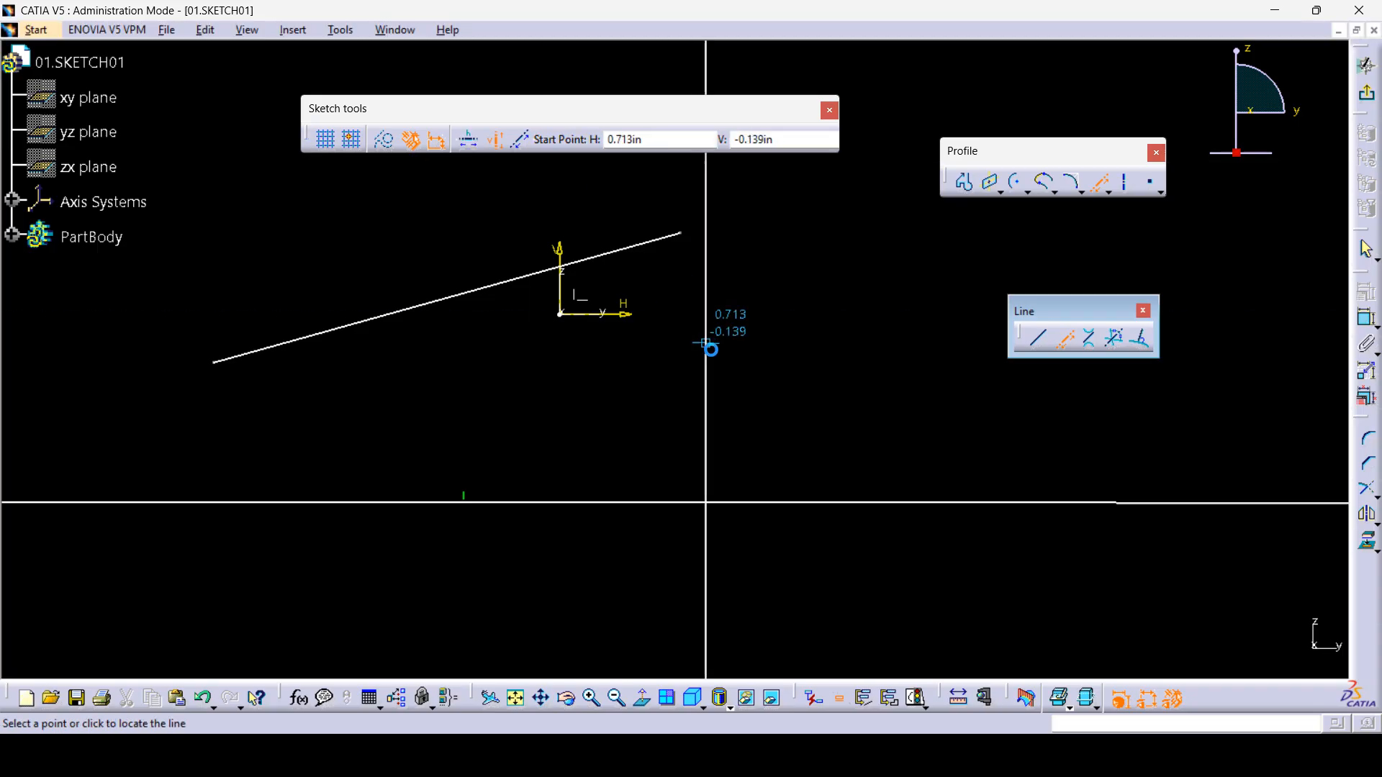
left_click(721, 385)
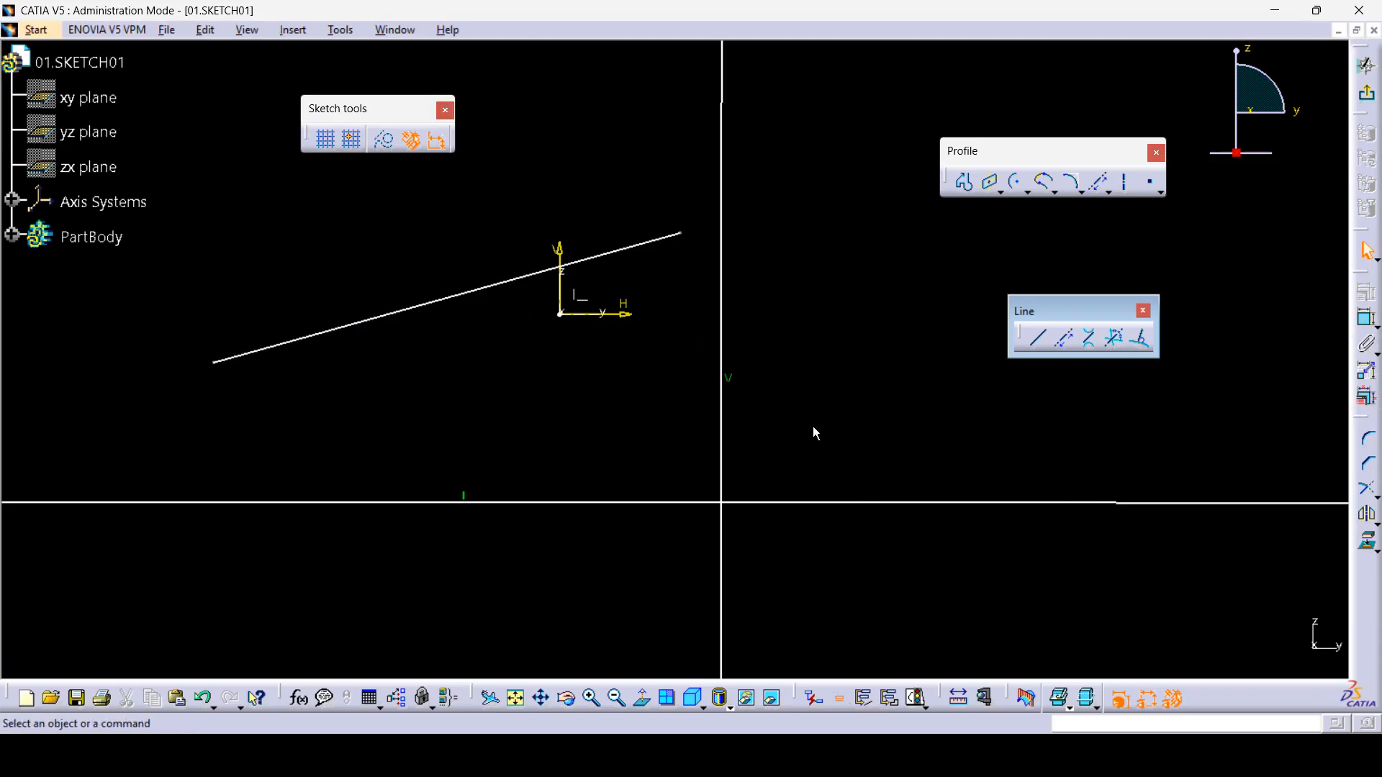
- Draw an infinite line through two points, rising at about 28° below the origin and crossing the other two infinite lines
left_click(1065, 343)
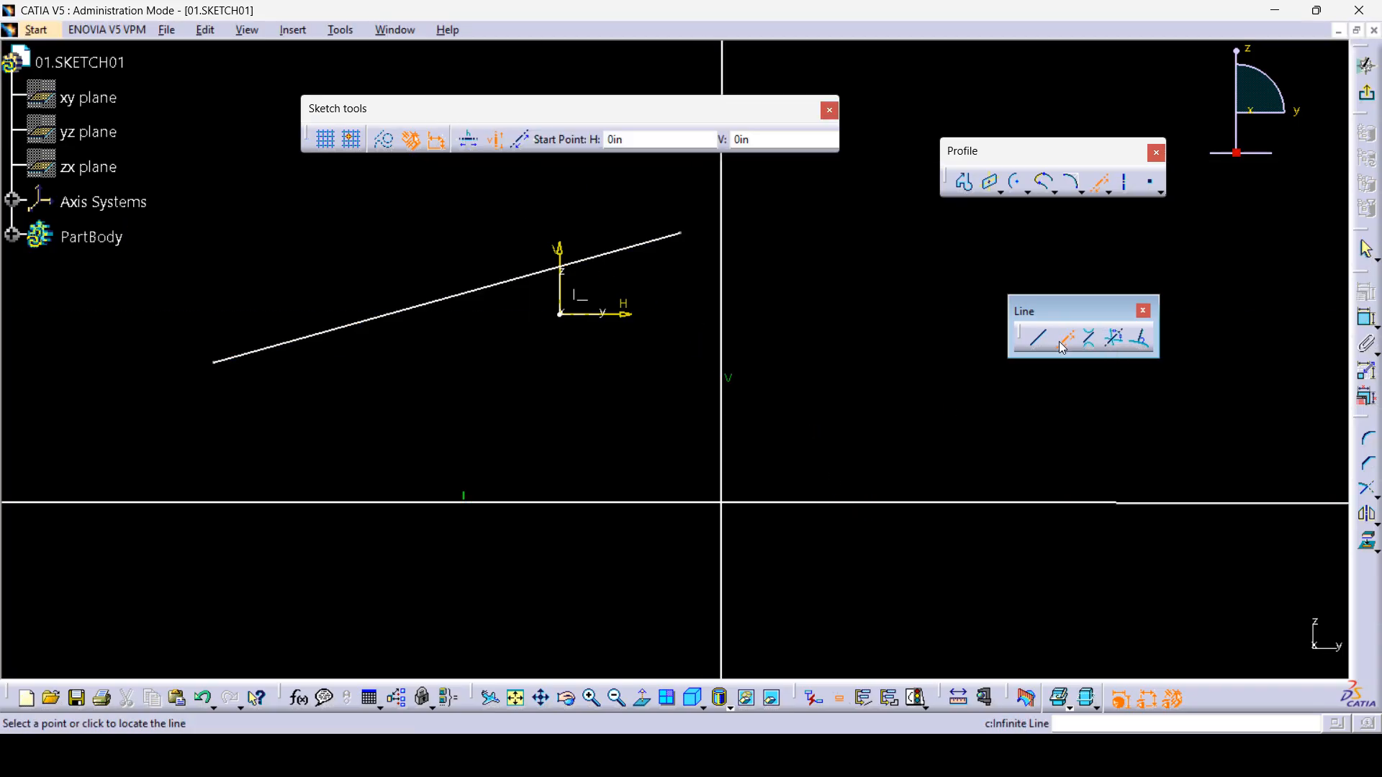
left_click(519, 144)
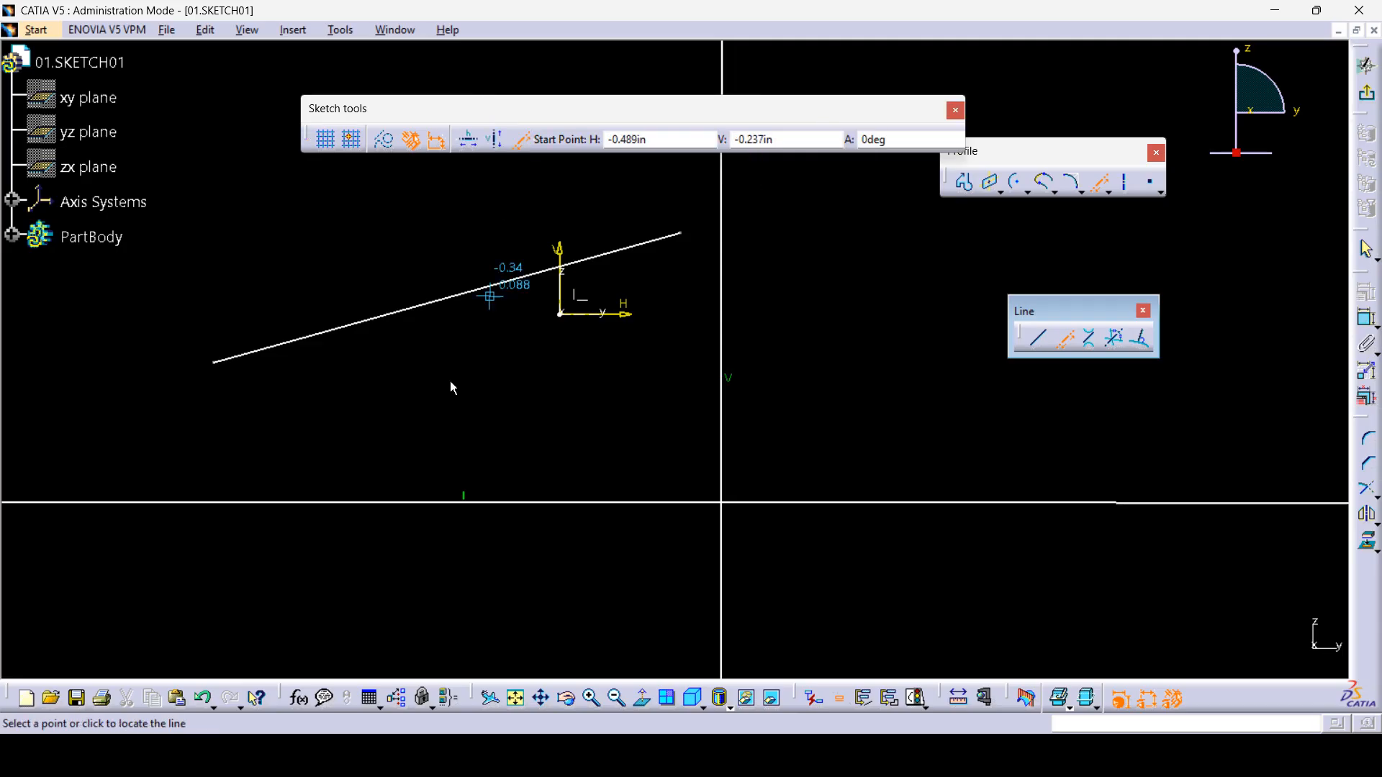
left_click(396, 467)
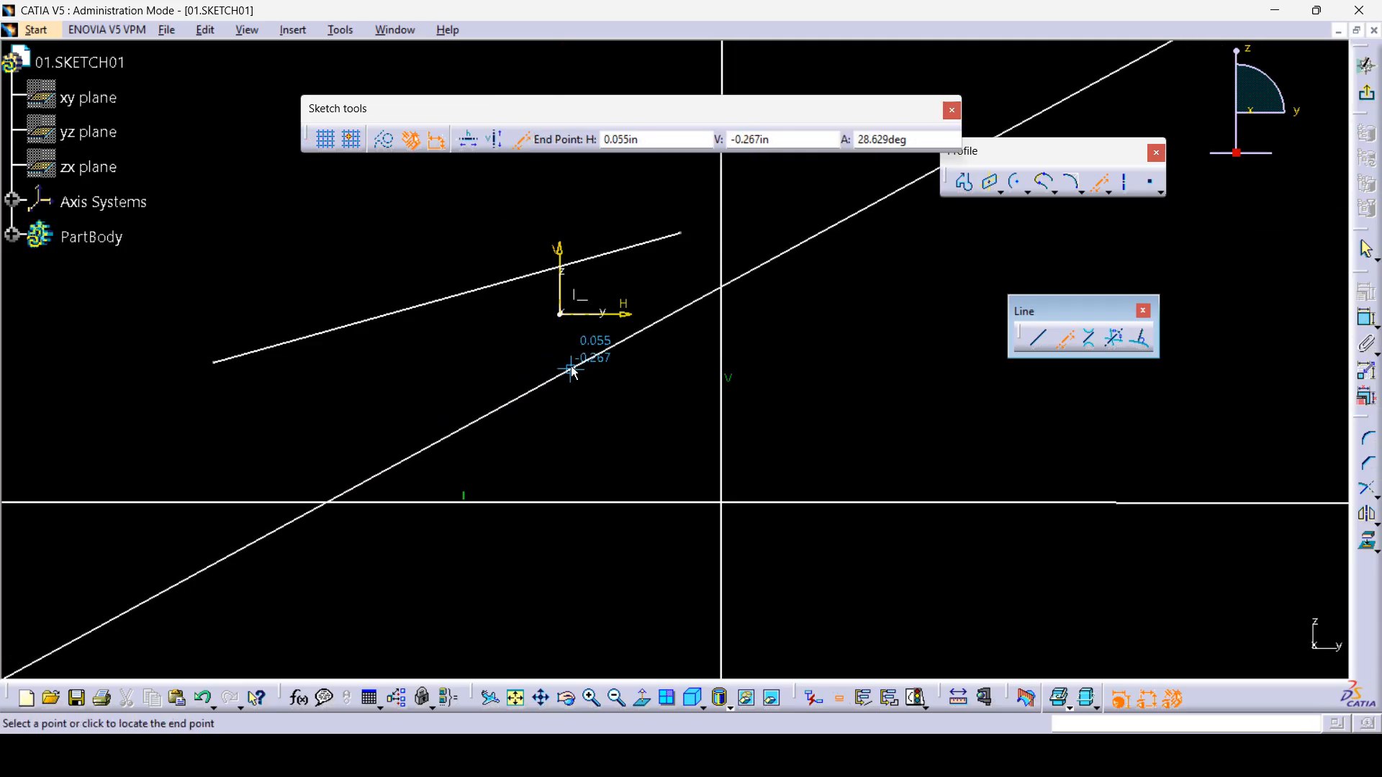
left_click(742, 277)
left_click(829, 334)
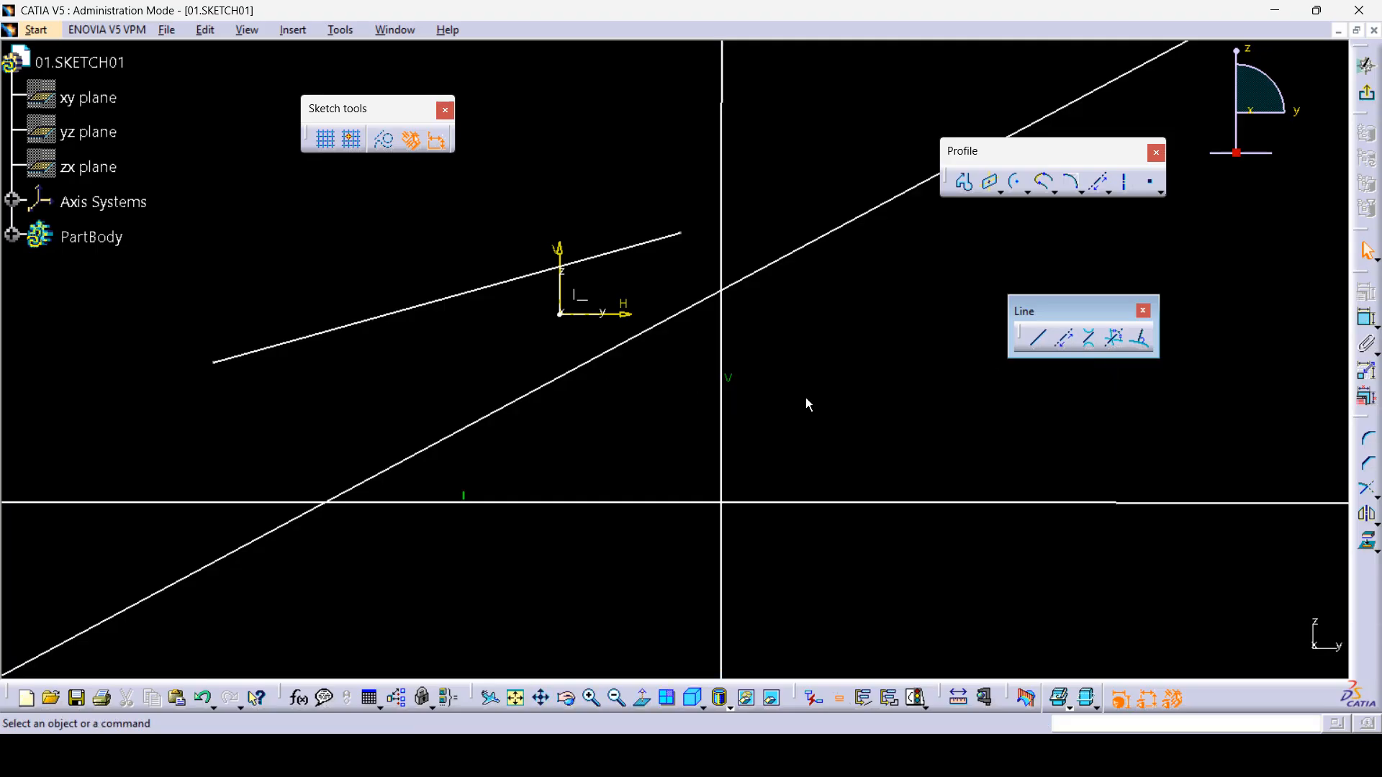
- Delete the inclined, vertical and horizontal infinite lines and the sloped finite line from the sketch
mouse_move(923, 587)
left_mouse_down()
mouse_move(744, 499)
mouse_move(330, 205)
left_mouse_up()
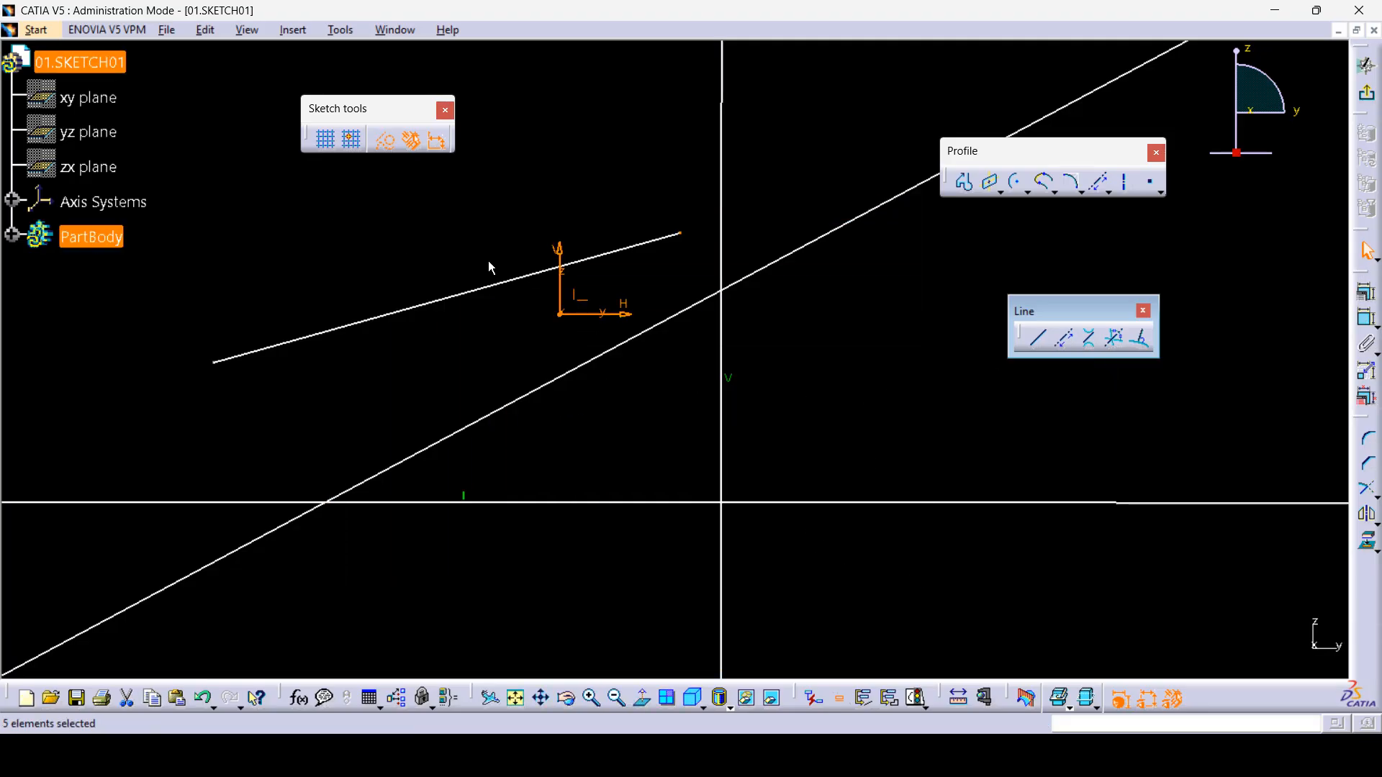
left_click(767, 268)
key("Delete")
left_click(722, 262)
key("Delete")
left_click(823, 501)
key("Delete")
left_click(657, 242)
key("Delete")
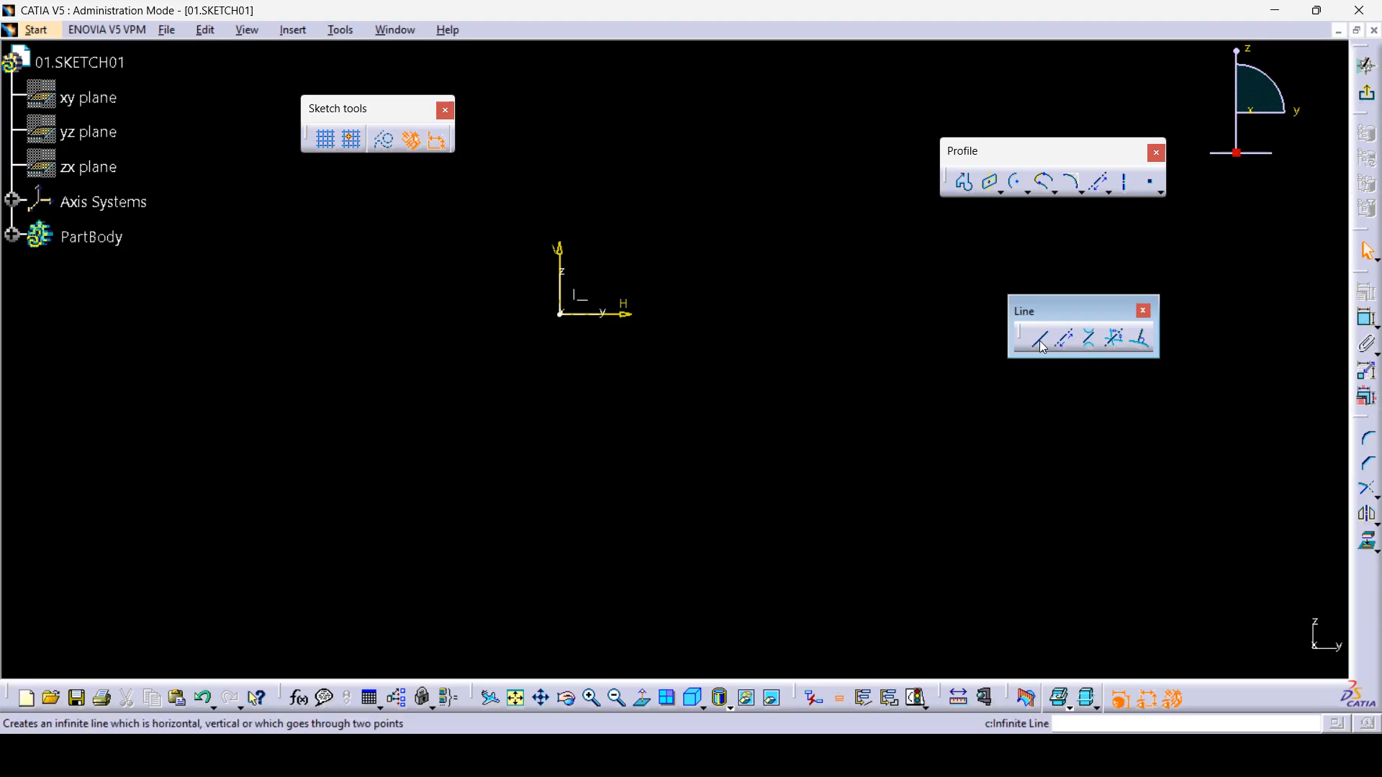
- Draw an arc opening upward, centred beside the origin, with a radius of about 0.703 in and ending near H 0.711 in
left_click(1014, 183)
left_click(564, 314)
left_click(424, 281)
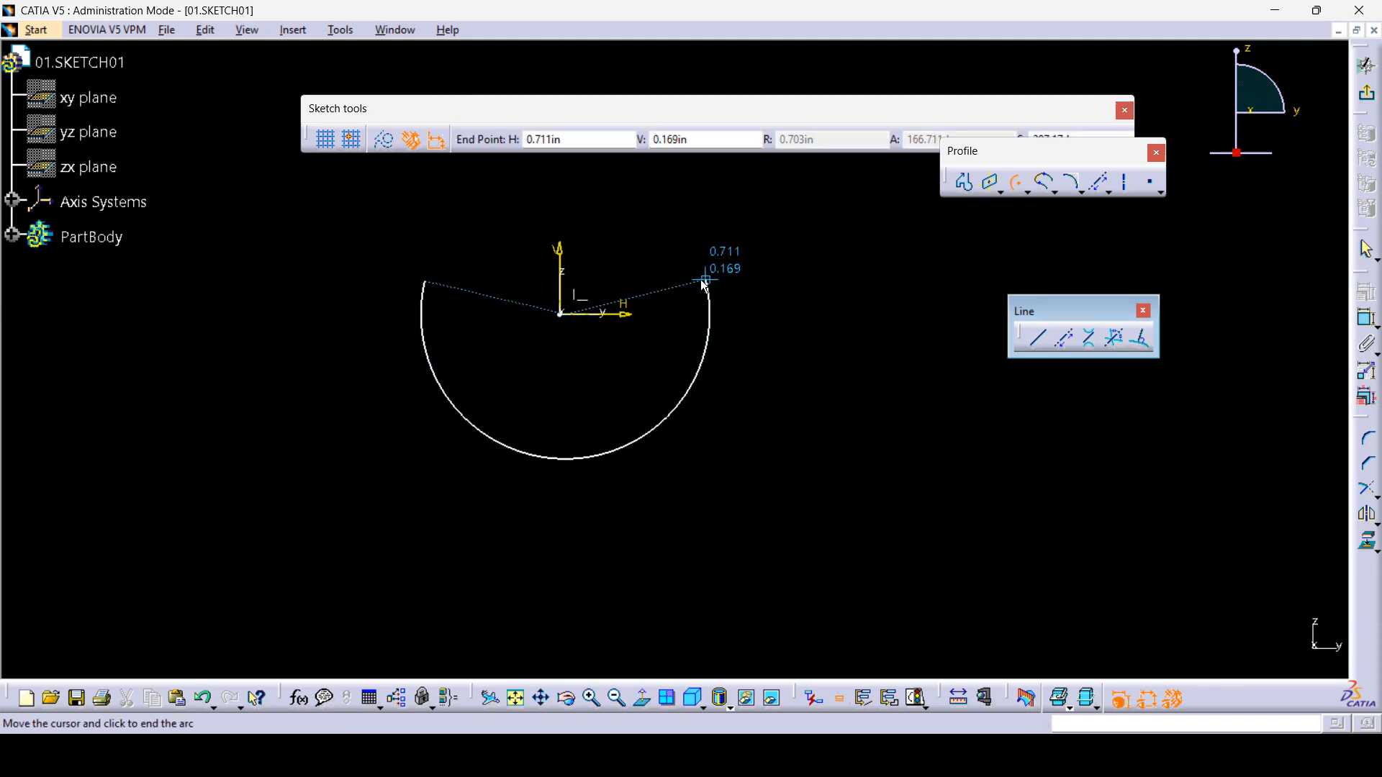
left_click(704, 276)
left_click(816, 323)
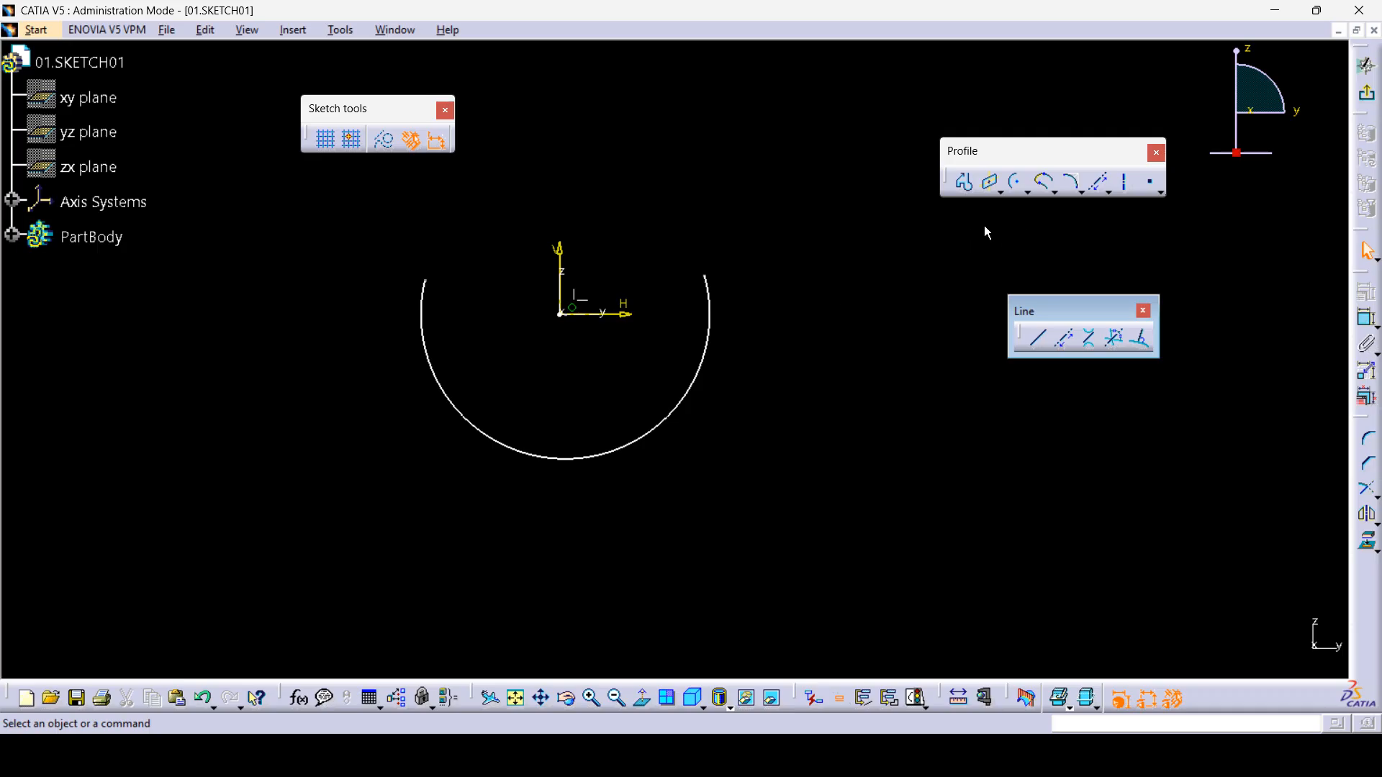
- Draw a small circle below the arc on the negative H side of the axes
left_click_drag(1029, 199, 1050, 213)
left_click(132, 583)
left_click(161, 627)
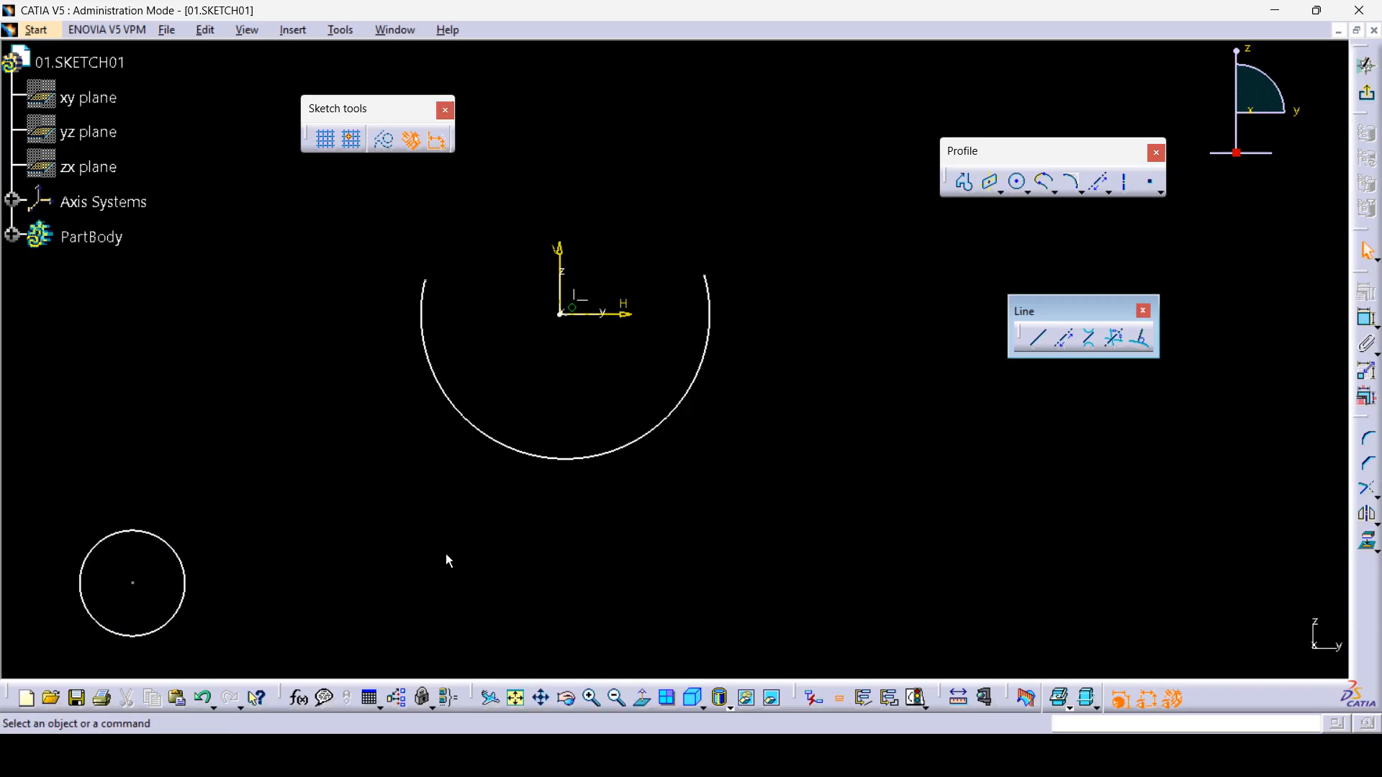
- Draw a bi-tangent line from the upper edge of the small circle to the underside of the arc
left_click(1089, 339)
left_click(112, 536)
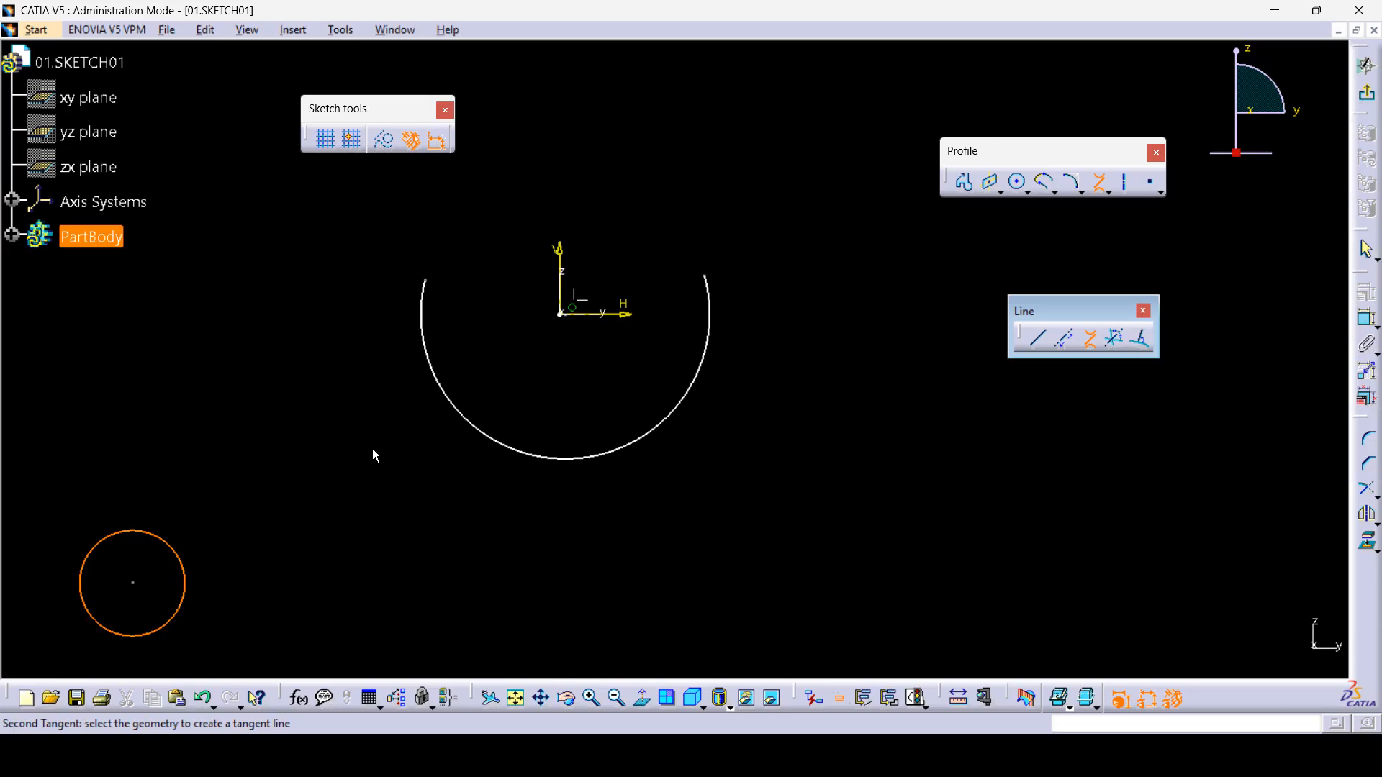
left_click(458, 404)
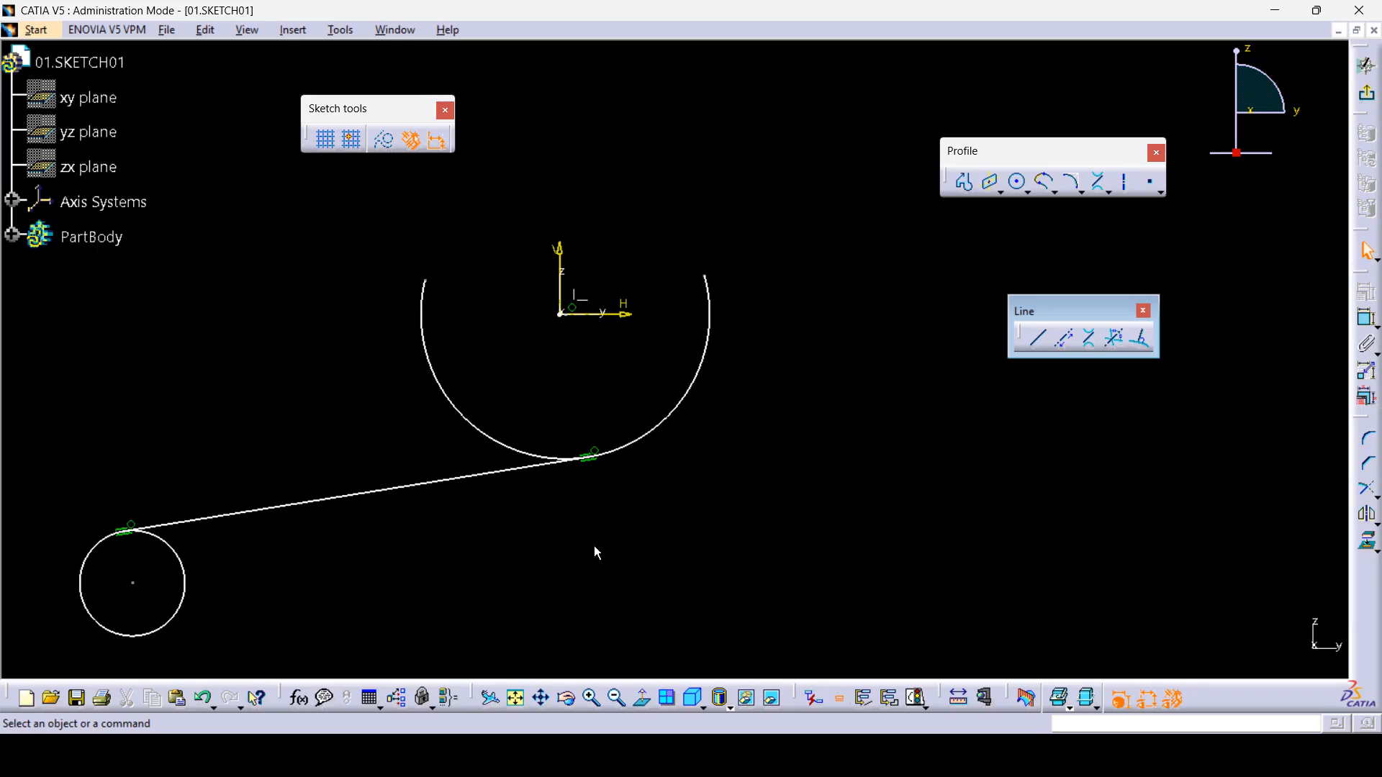
- Delete the arc, the bi-tangent line and the small circle from the sketch
left_click_drag(835, 586, 111, 303)
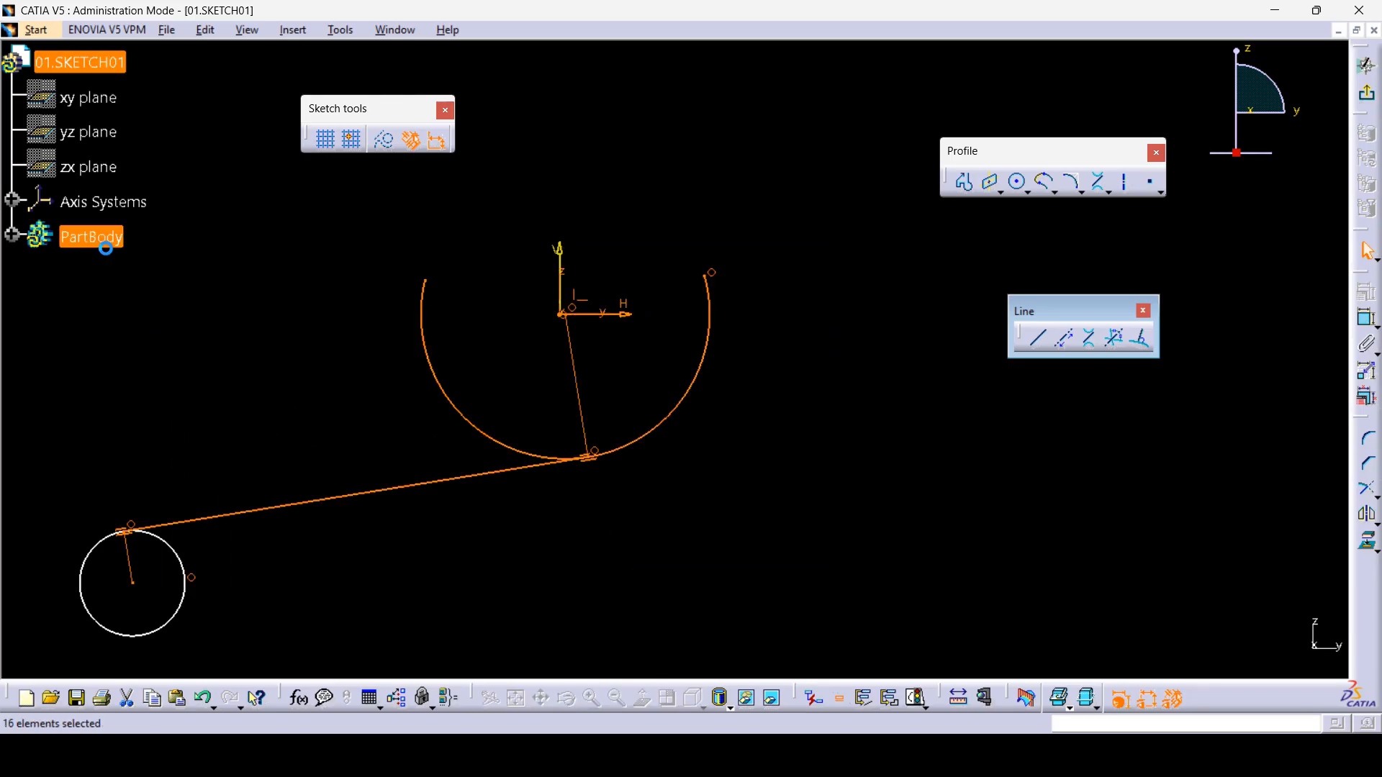
key("Delete")
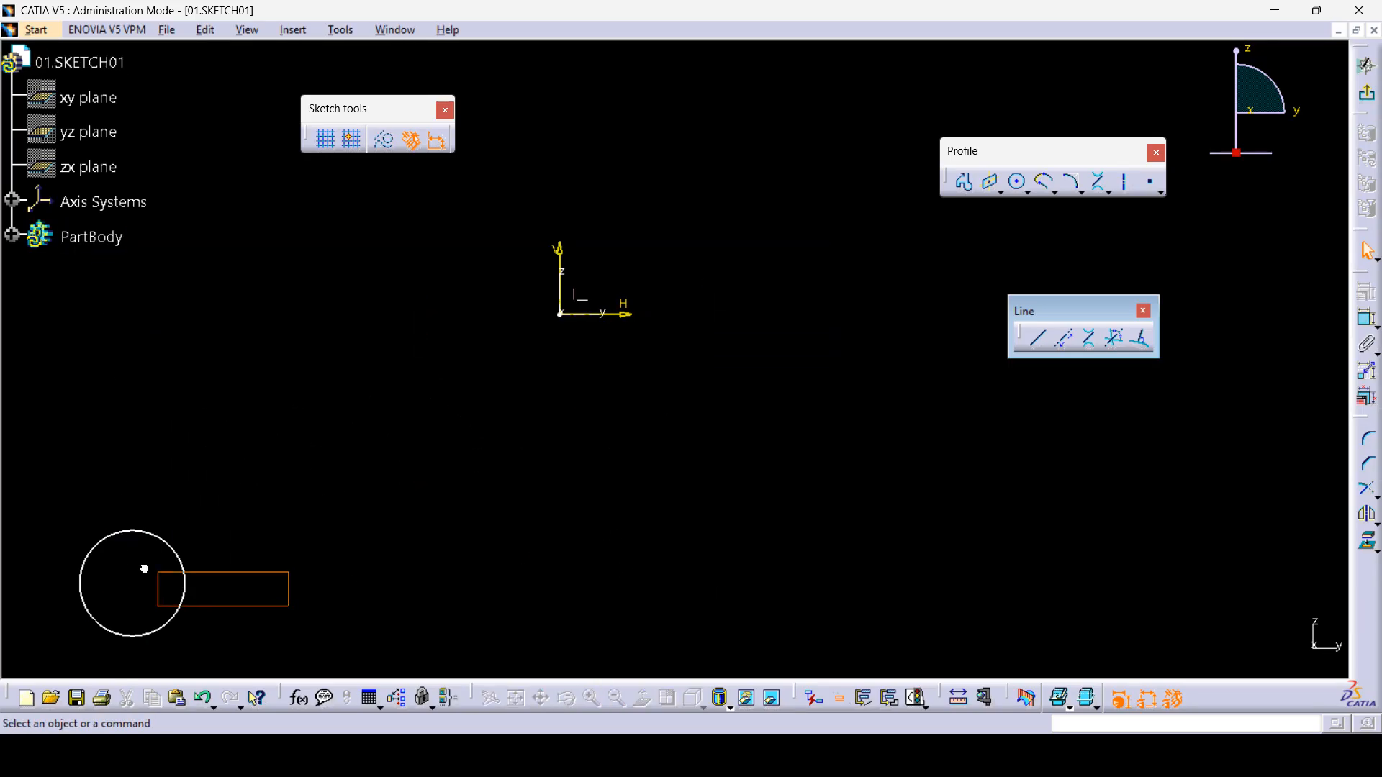
left_click(186, 574)
key("Delete")
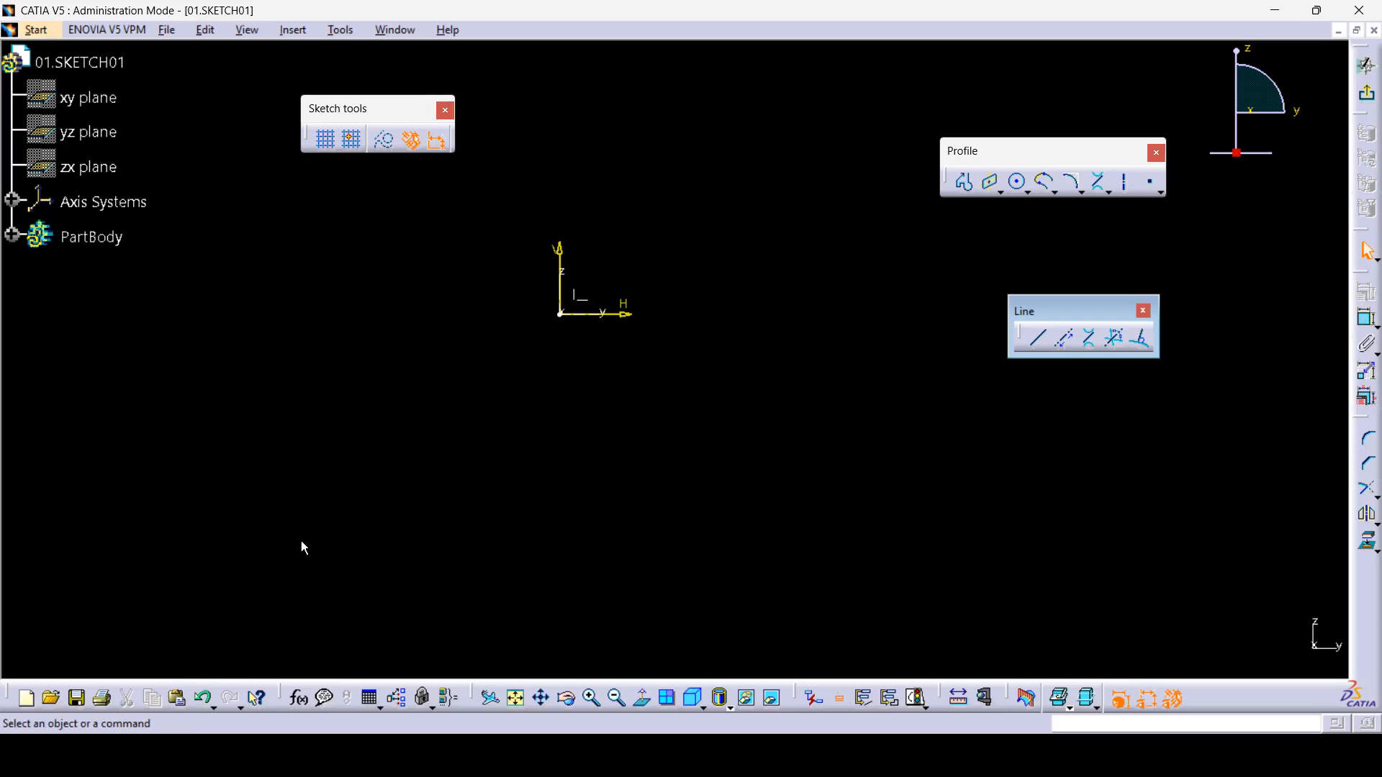
- Draw a large circle centred on the origin and a smaller circle level with it on the negative H side
left_click(1017, 183)
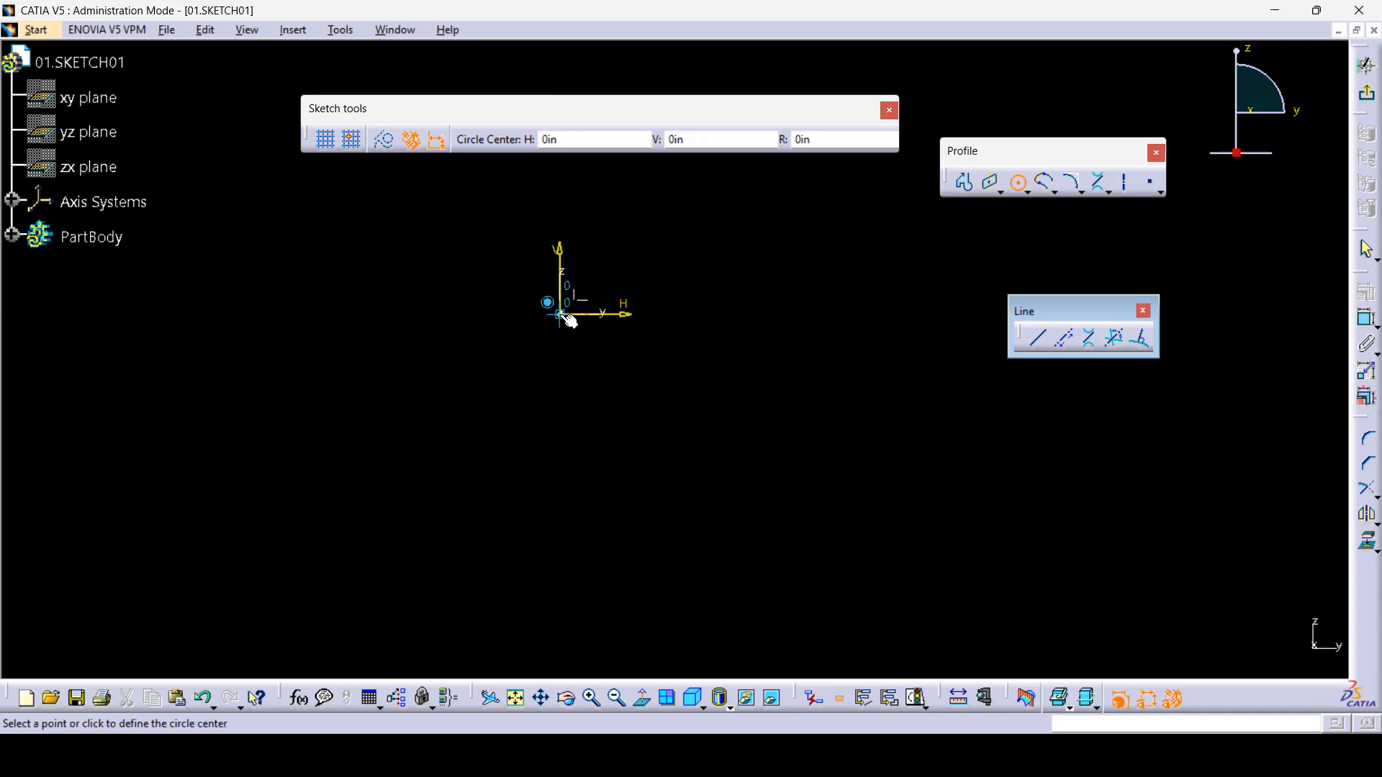
left_click(561, 314)
left_click(563, 444)
left_click(1017, 182)
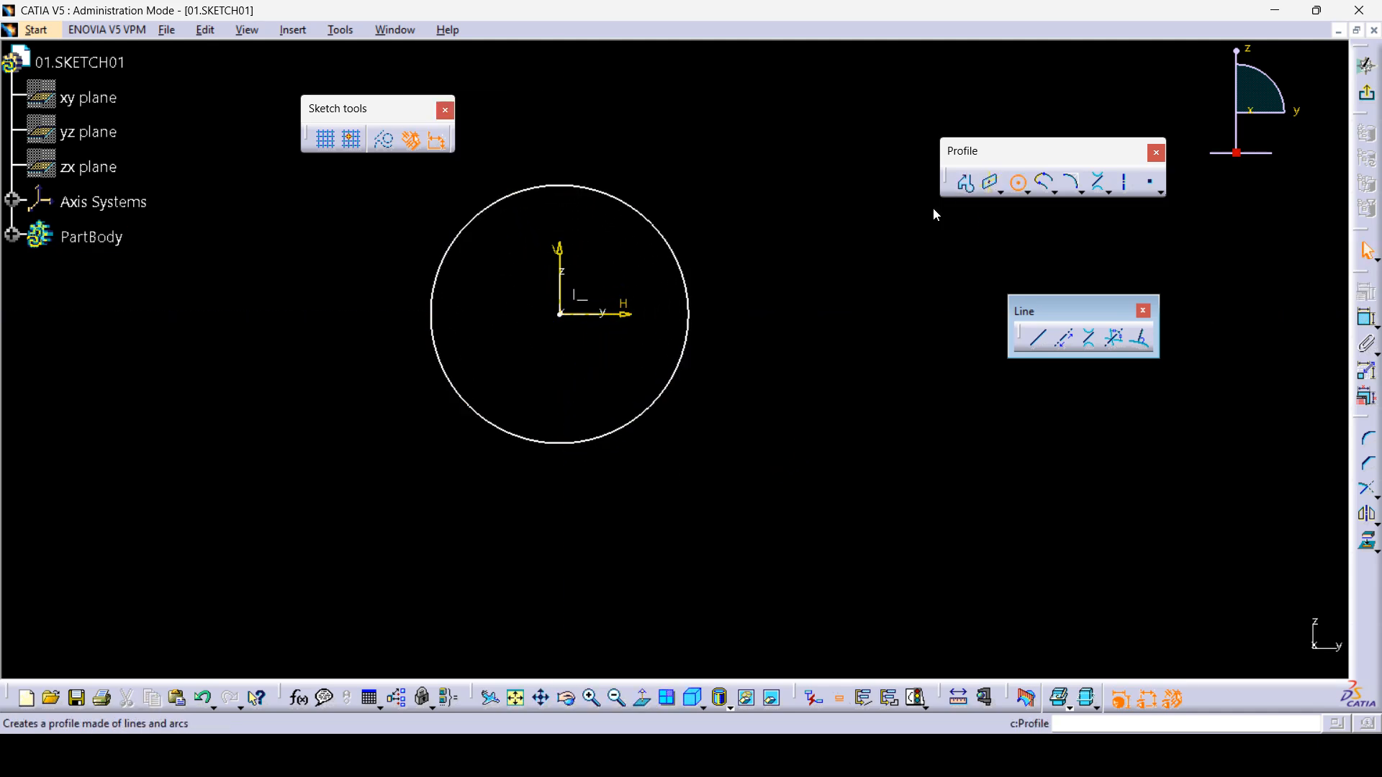
left_click(112, 315)
left_click(120, 375)
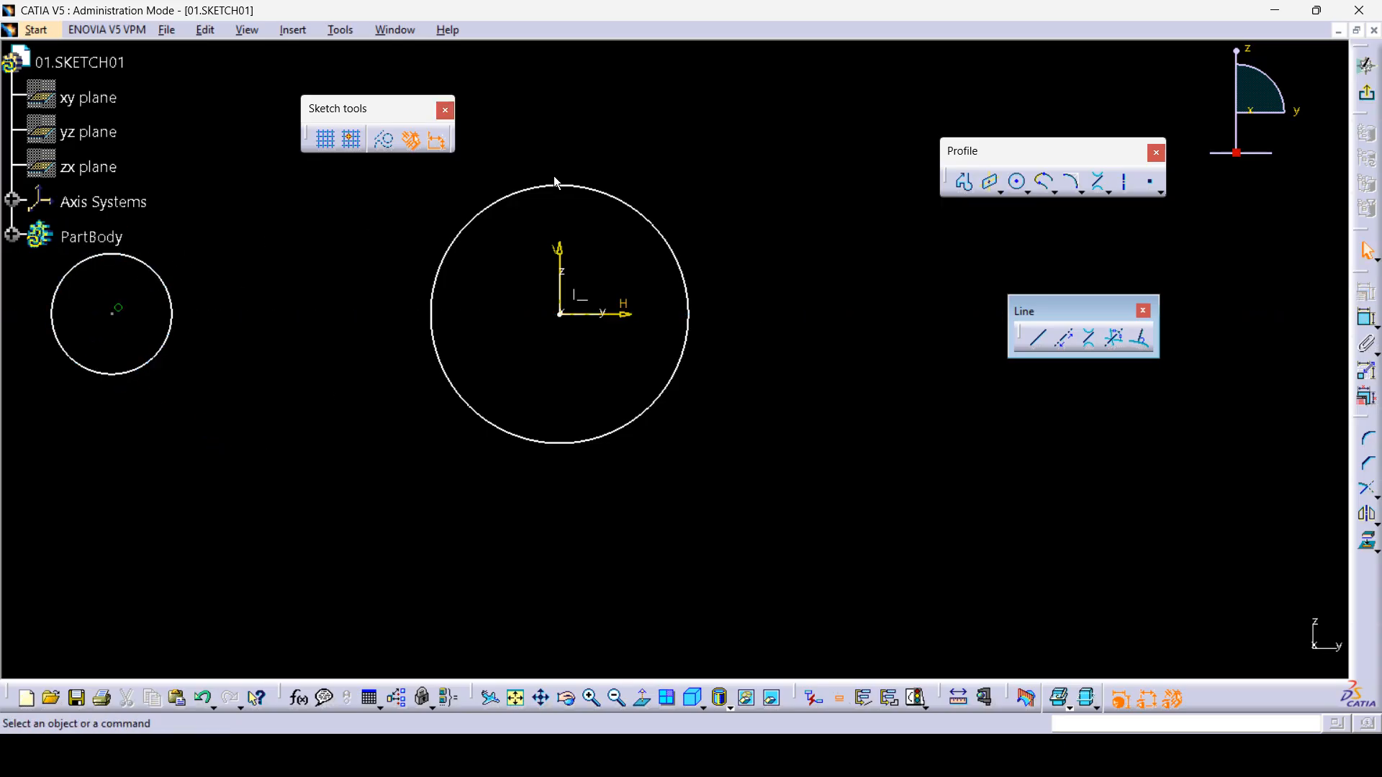
- Connect the two circles with bi-tangent lines, one along their upper edges and one along their lower edges
left_click(1092, 345)
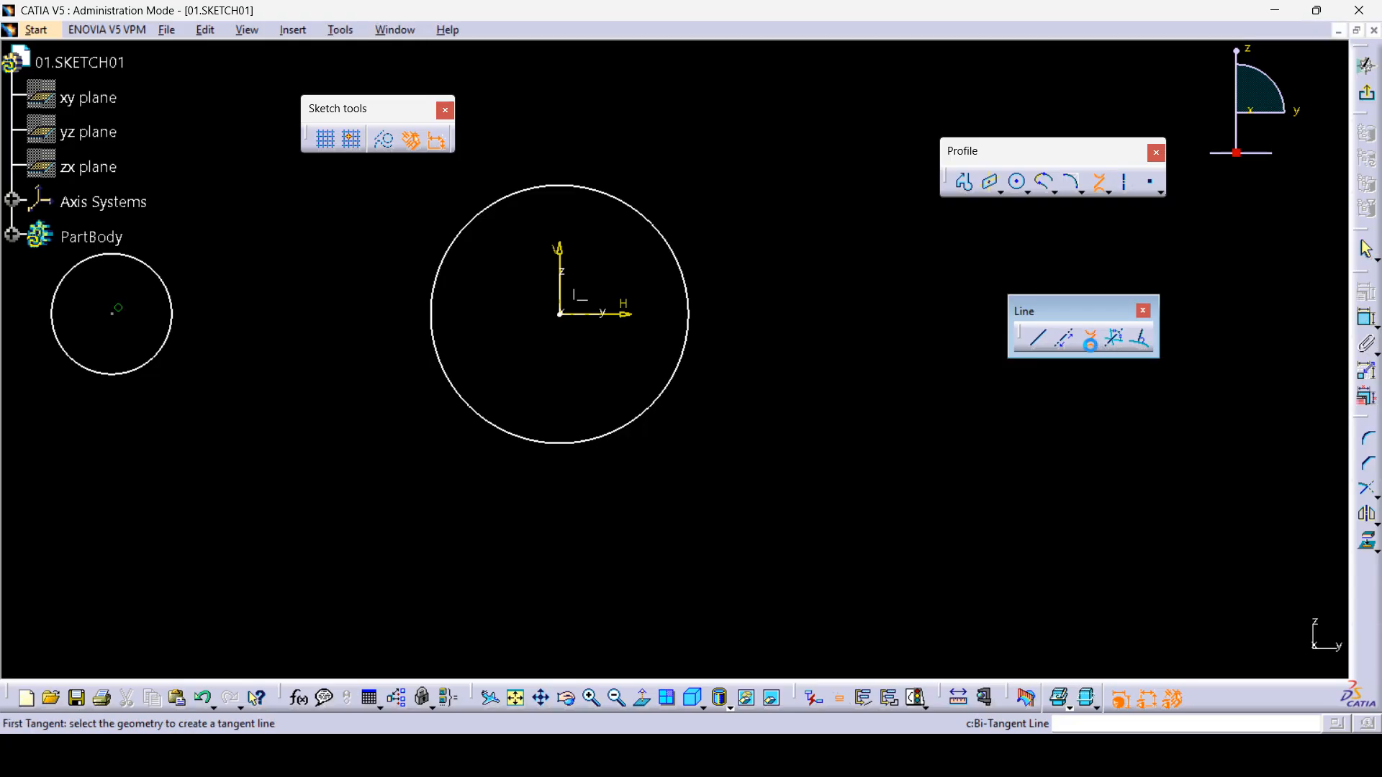
left_click(134, 257)
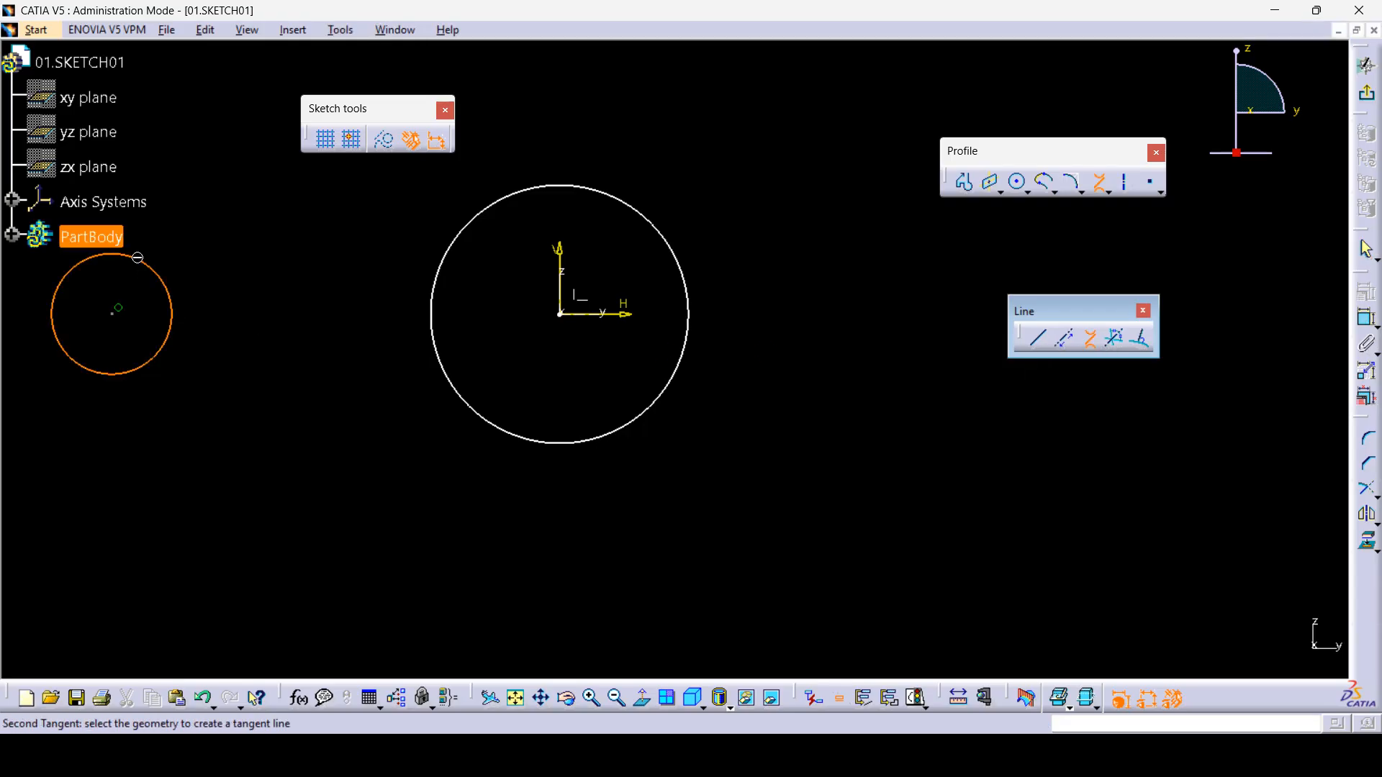
left_click(500, 203)
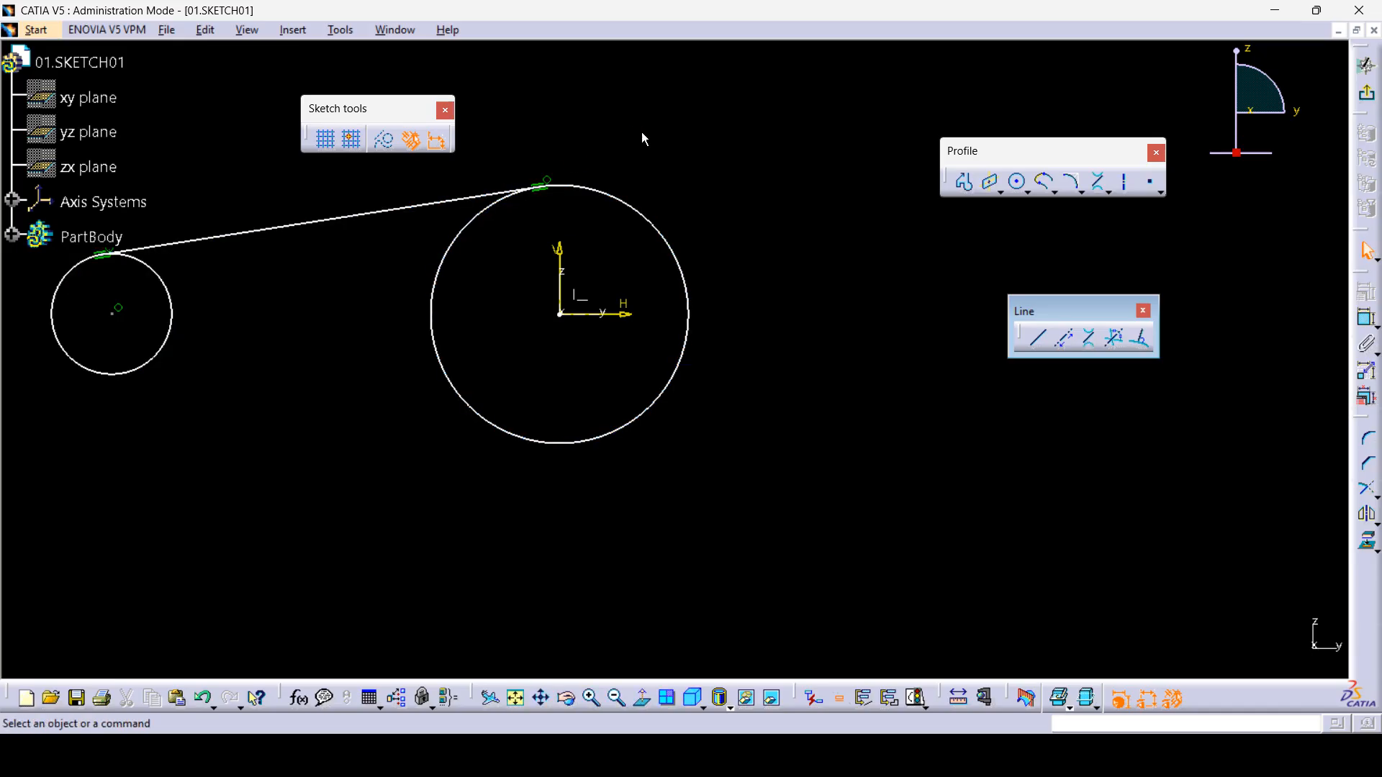
left_click(1092, 347)
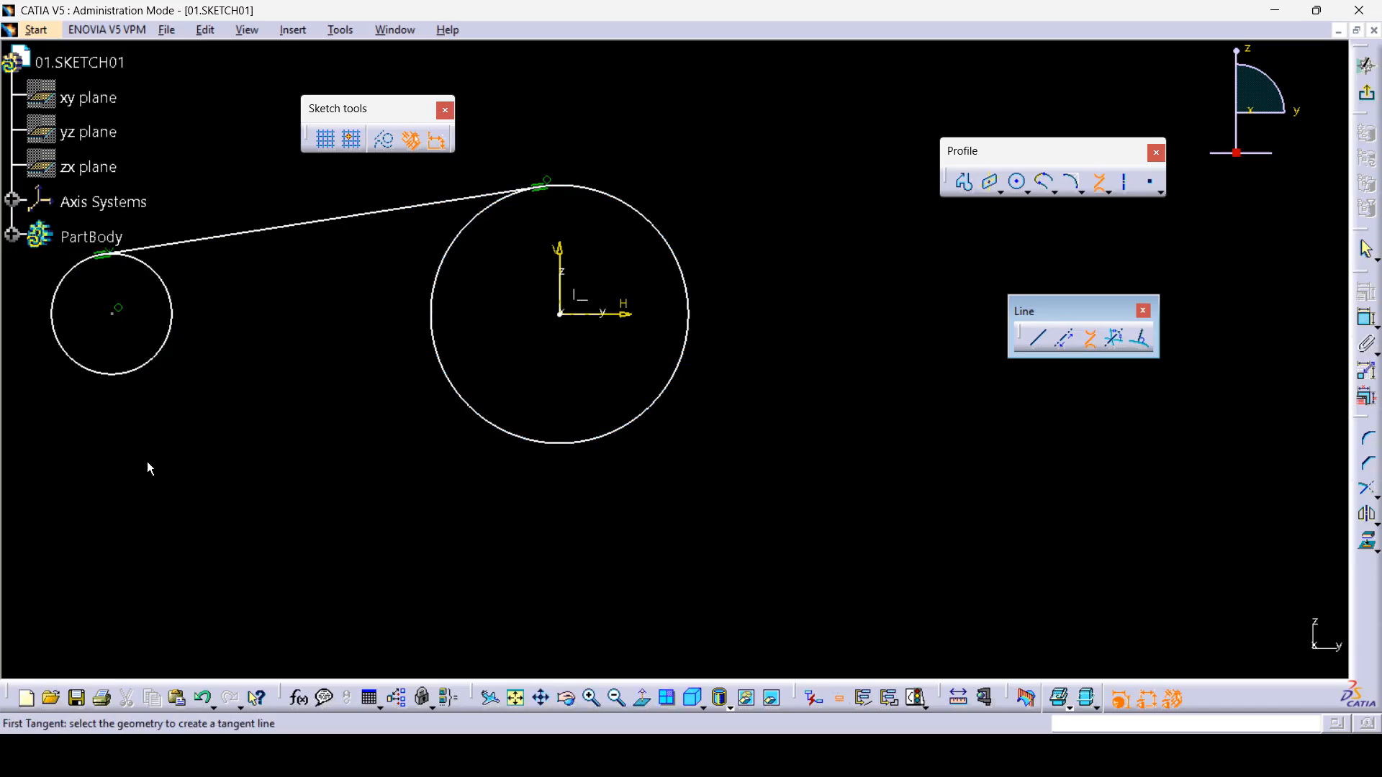
left_click(122, 374)
left_click(567, 445)
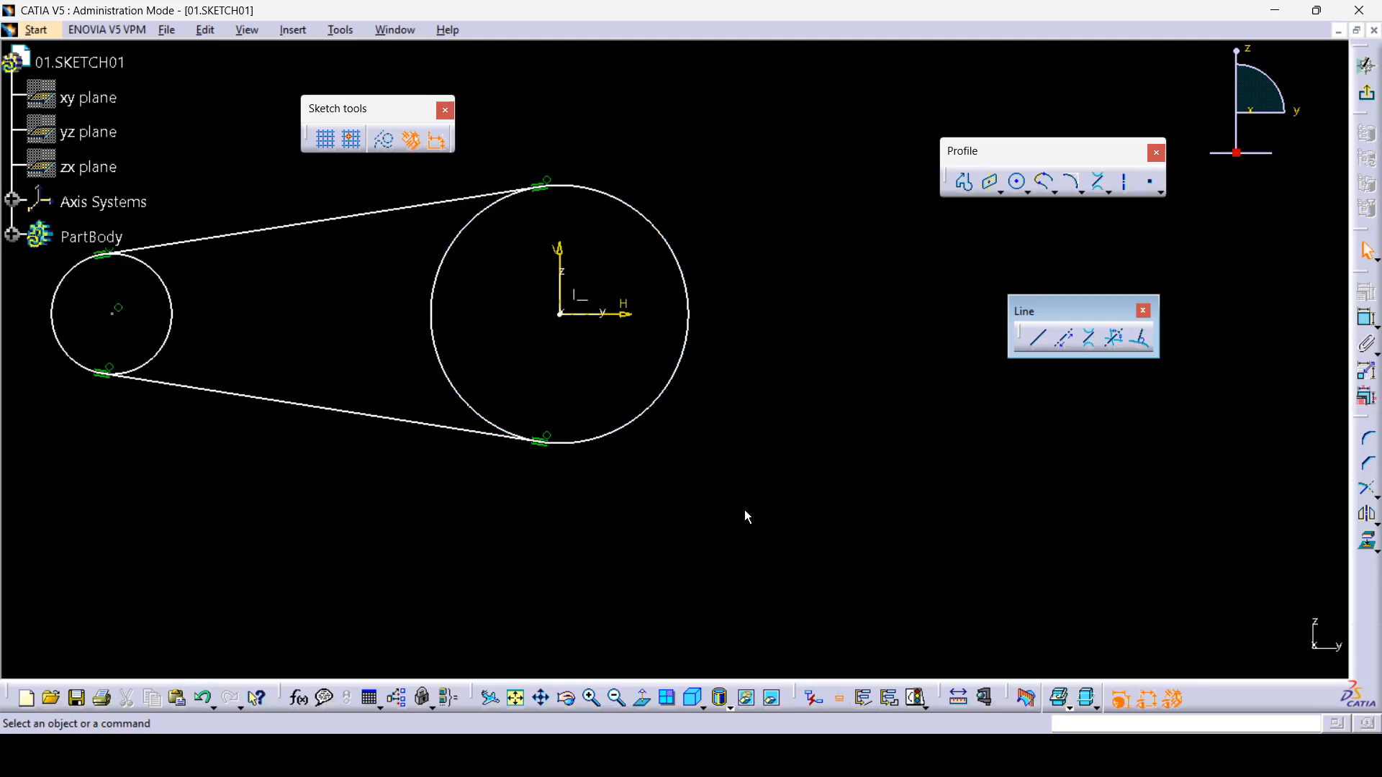
- Switch to the presentation slide show and reveal the Bisecting Line item in the Line list
key("alt+Tab")
left_click(750, 470)
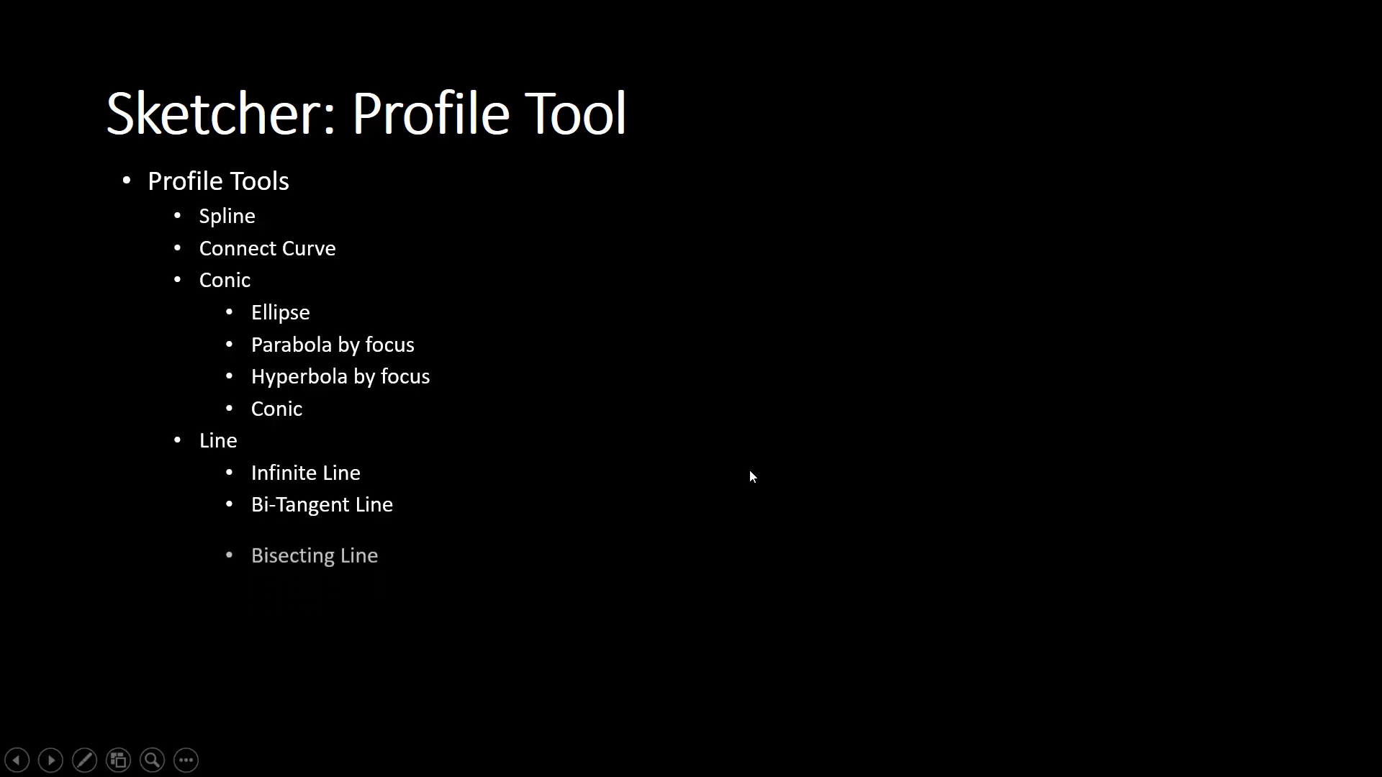
- Return to CATIA and delete both circles and their two bi-tangent lines
key("alt+Tab")
left_click_drag(867, 530, 2, 165)
key("Delete")
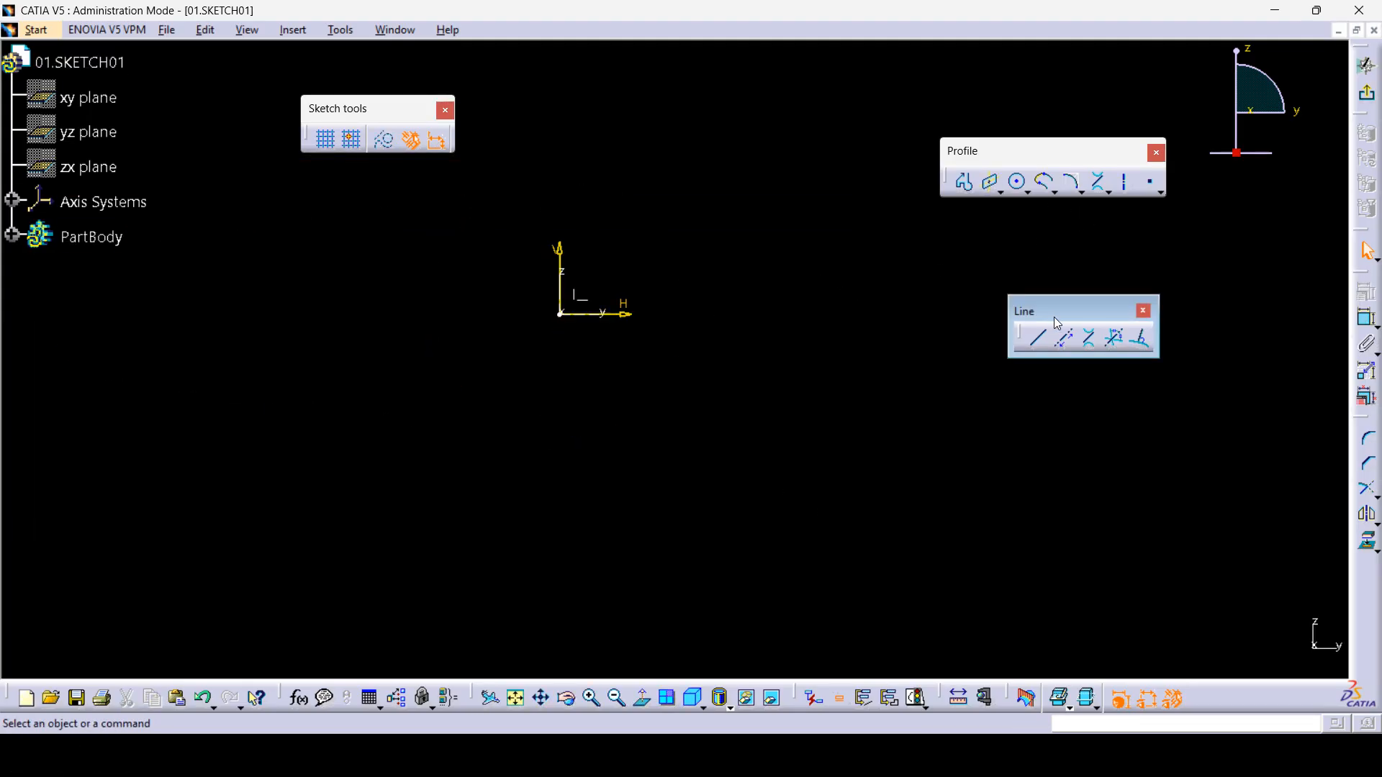
- Draw a horizontal line from the origin along positive H and a shorter vertical line from the origin along positive V
left_click(1037, 339)
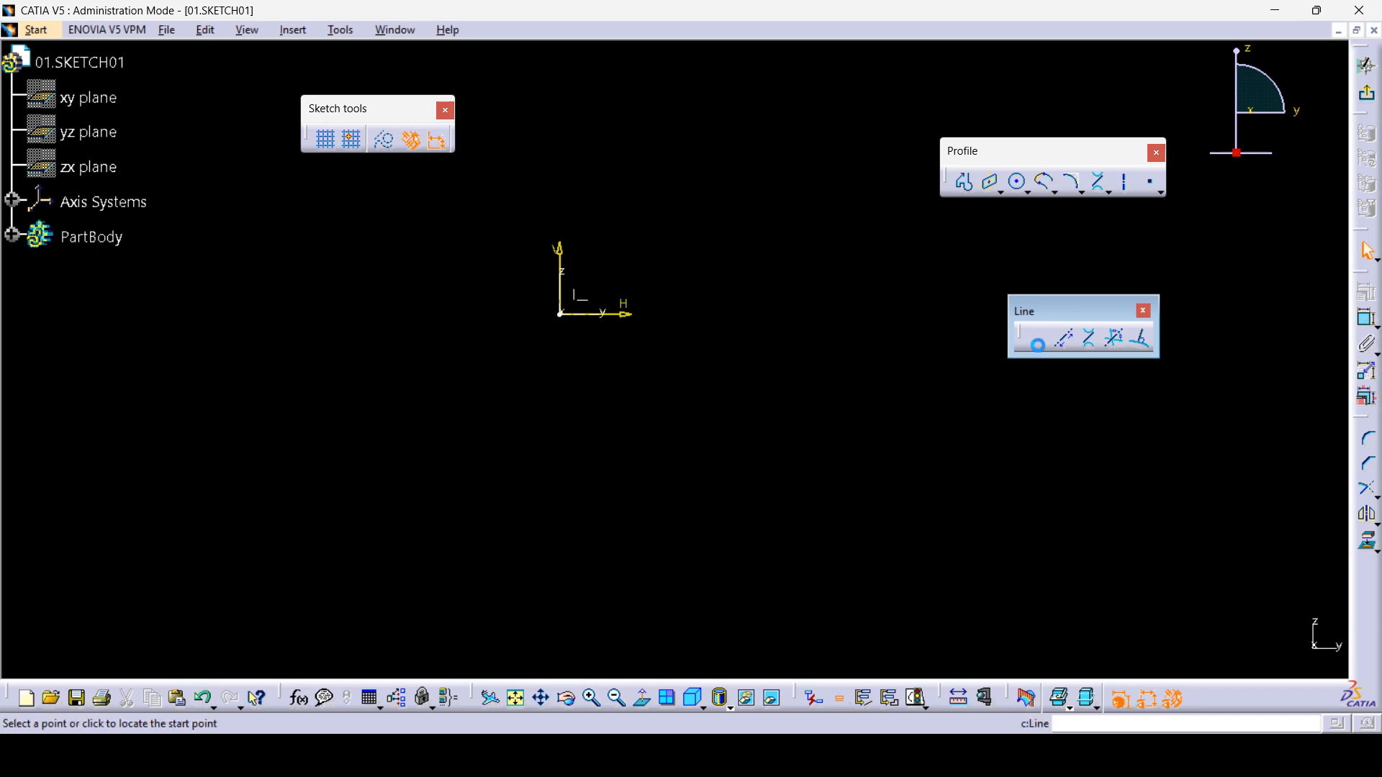
left_click(561, 315)
left_click(902, 315)
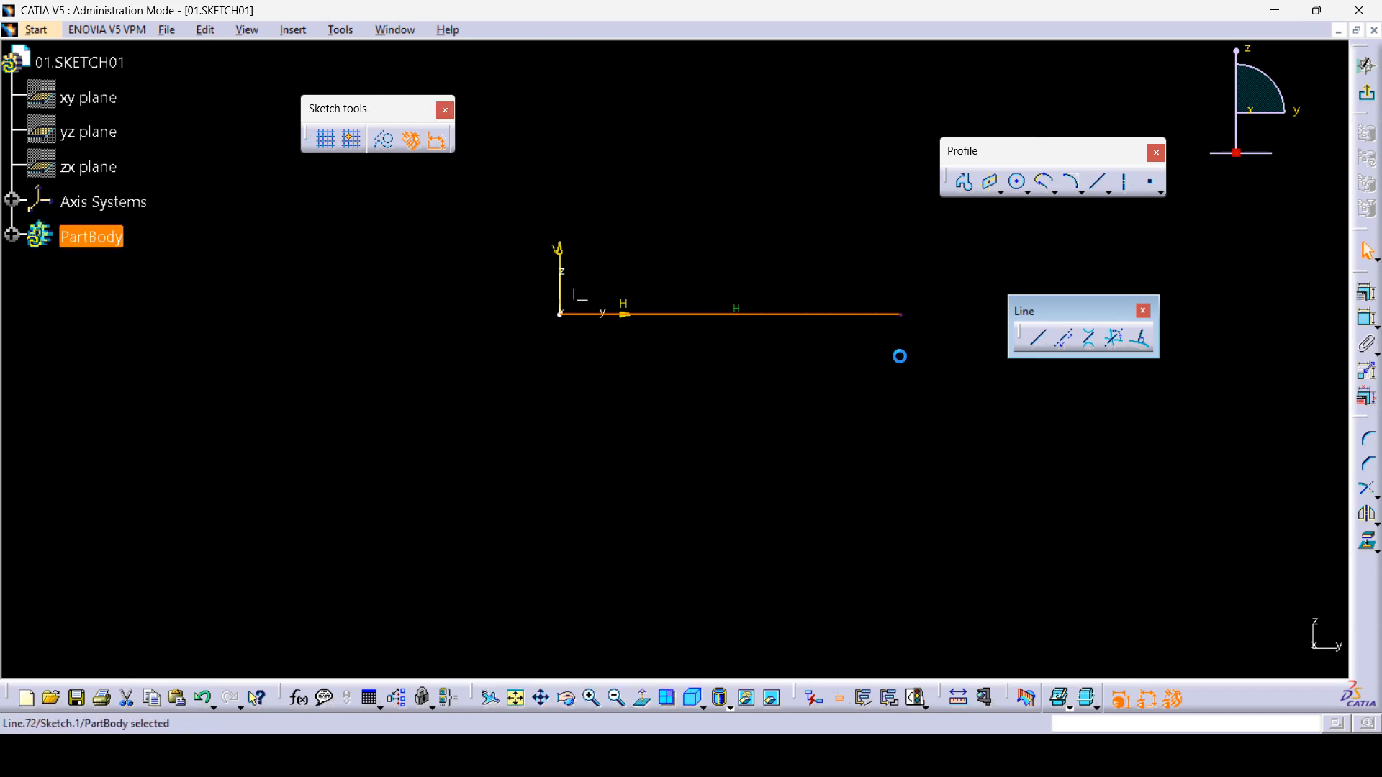
left_click(1038, 338)
left_click(562, 314)
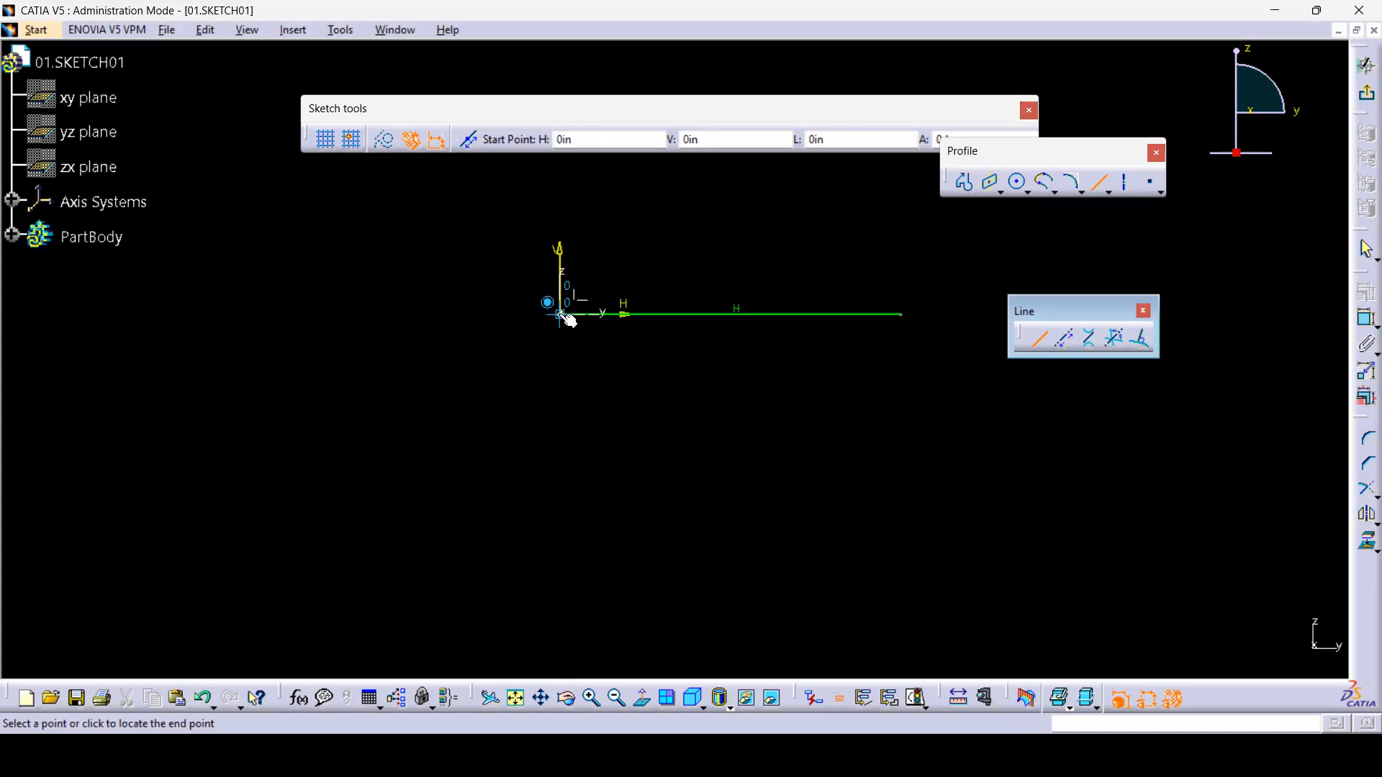
left_click(560, 164)
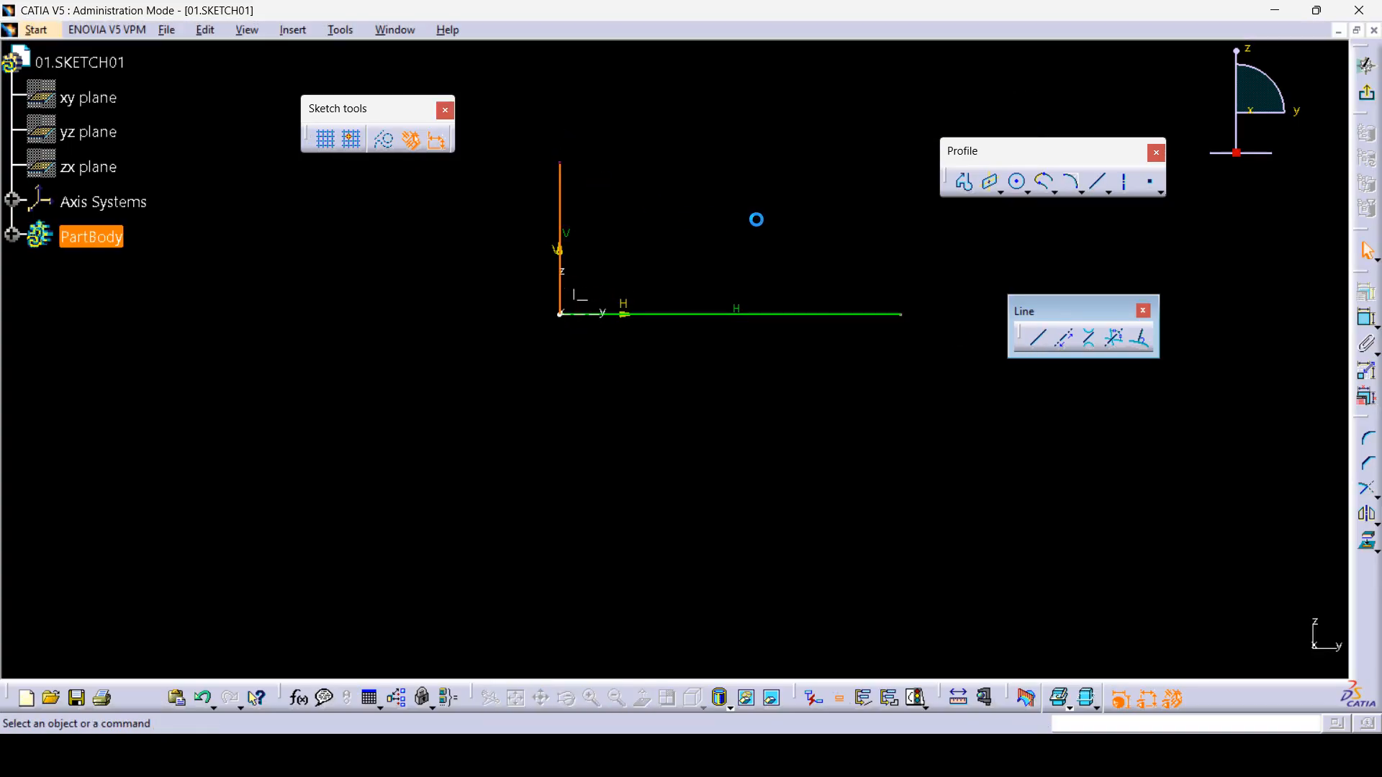
- Create a bisecting line between the horizontal line and the vertical line
left_click(1113, 346)
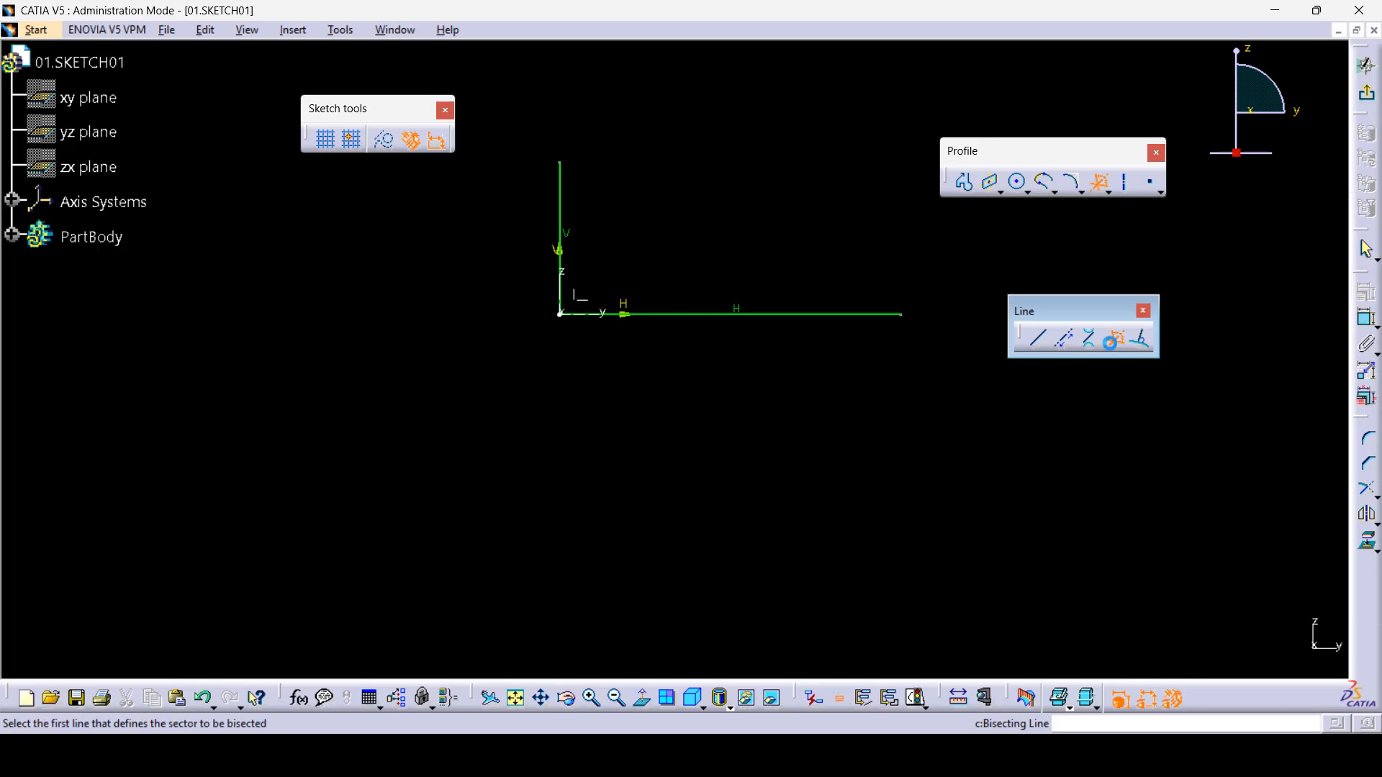
left_click(680, 316)
left_click(560, 188)
left_click(750, 249)
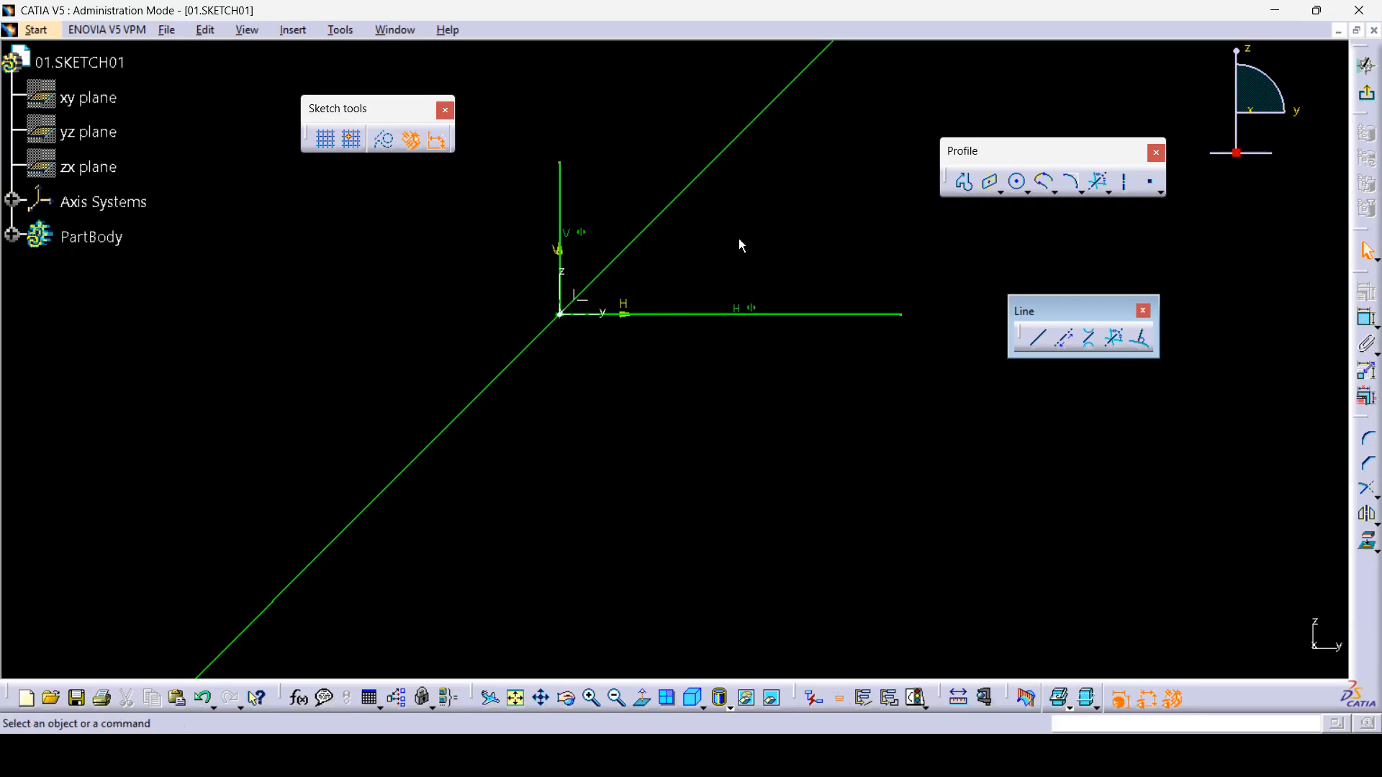
- Convert the bisecting line to a construction element and switch it back to a standard element
left_click(660, 216)
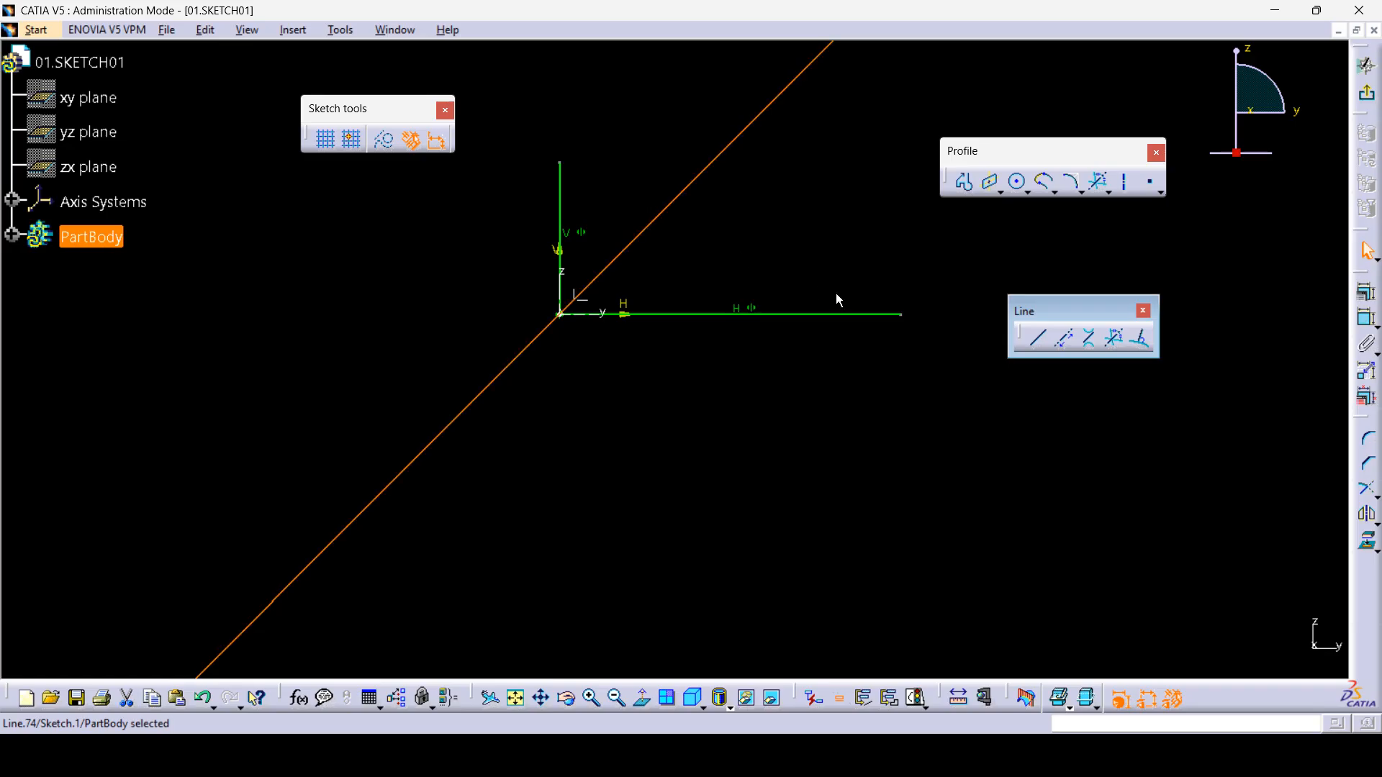
left_click(388, 142)
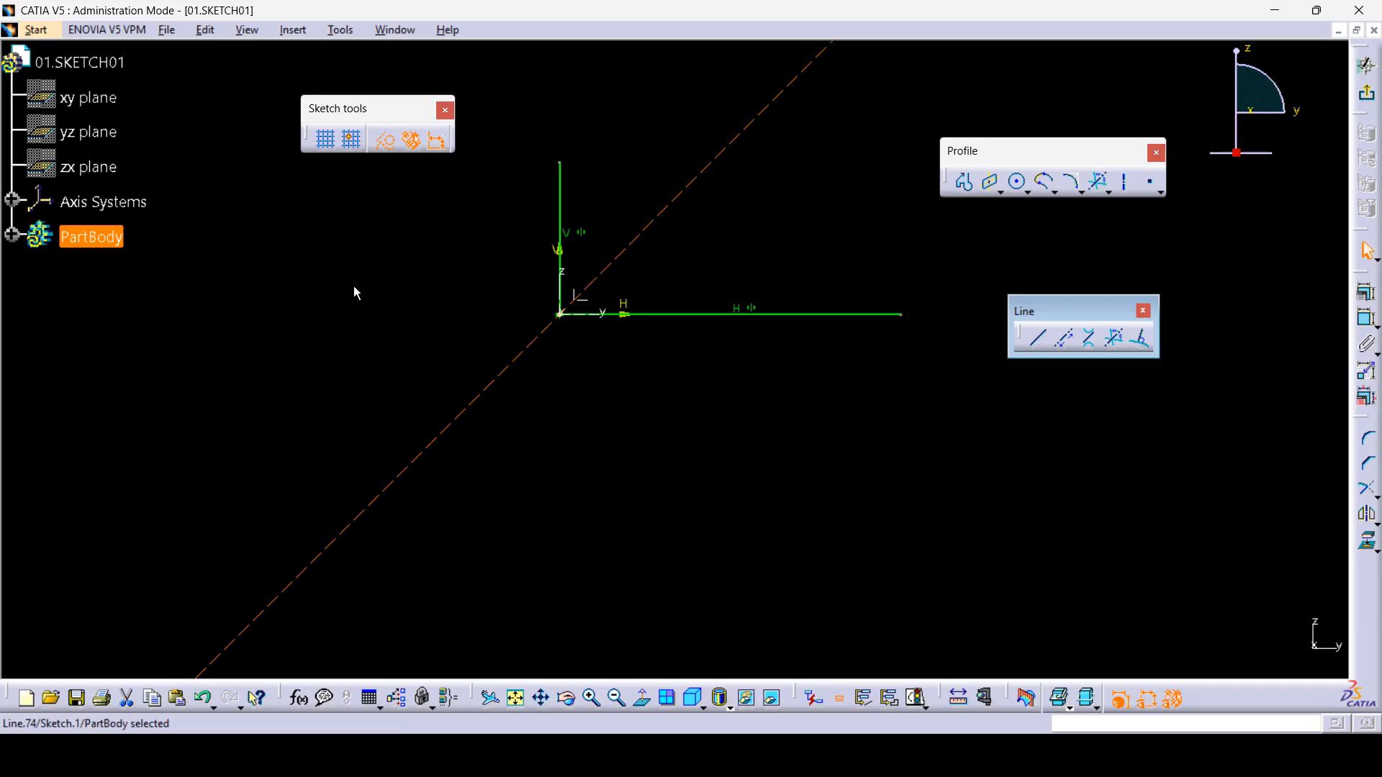
left_click(377, 260)
left_click(632, 239)
left_click(385, 141)
- Delete the horizontal line, the vertical line and the bisecting line from the sketch
mouse_move(1003, 435)
left_mouse_down()
mouse_move(488, 222)
mouse_move(425, 115)
left_mouse_up()
key("Delete")
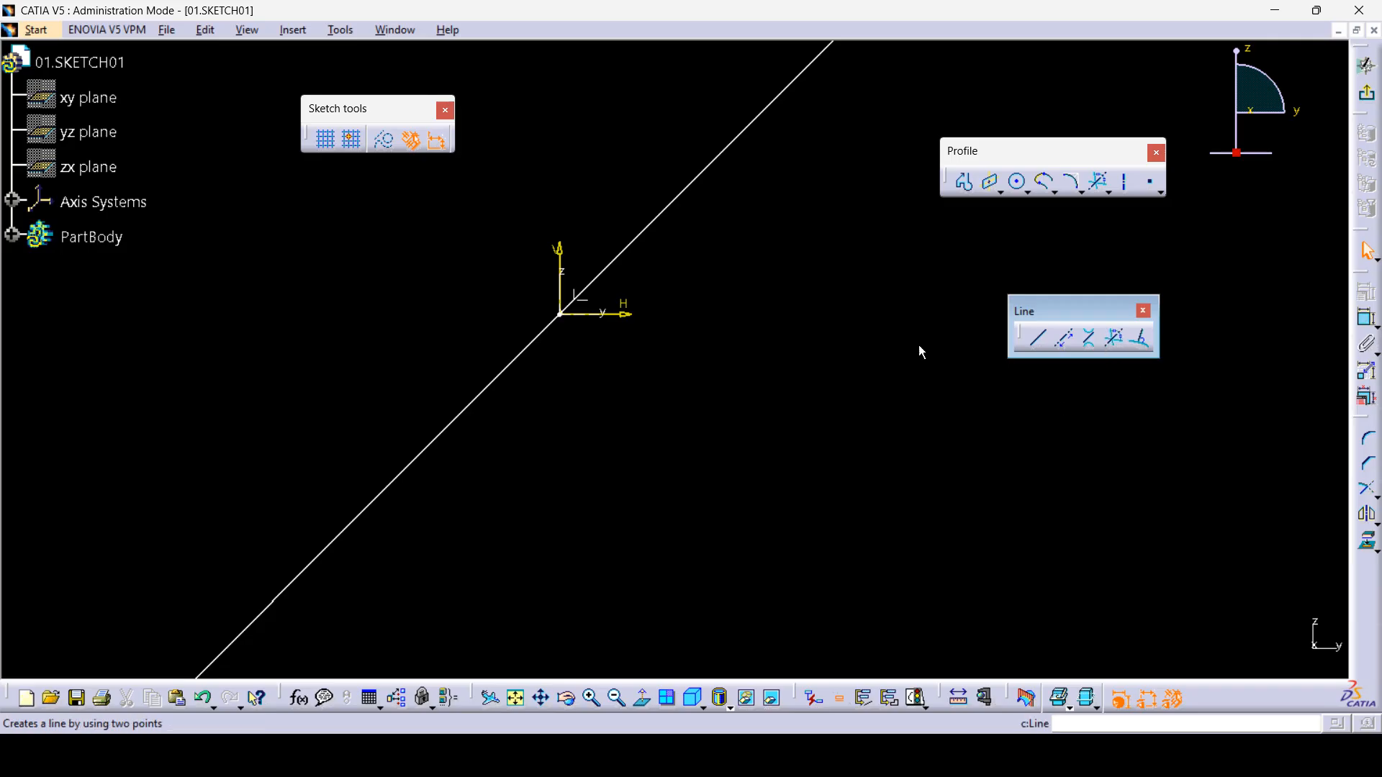
left_click(649, 226)
key("Delete")
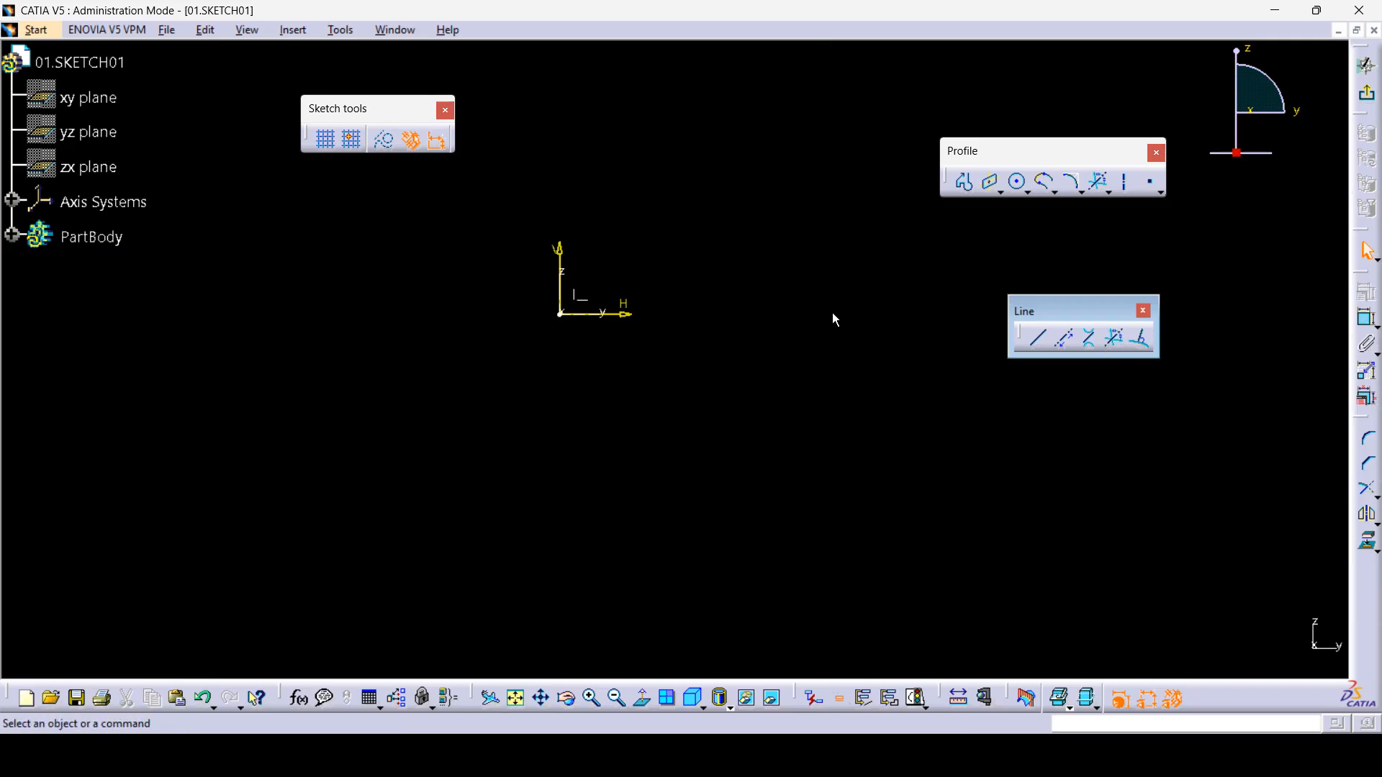
- Draw a circle centred on the origin with a radius of about 0.54 in
left_click(1017, 182)
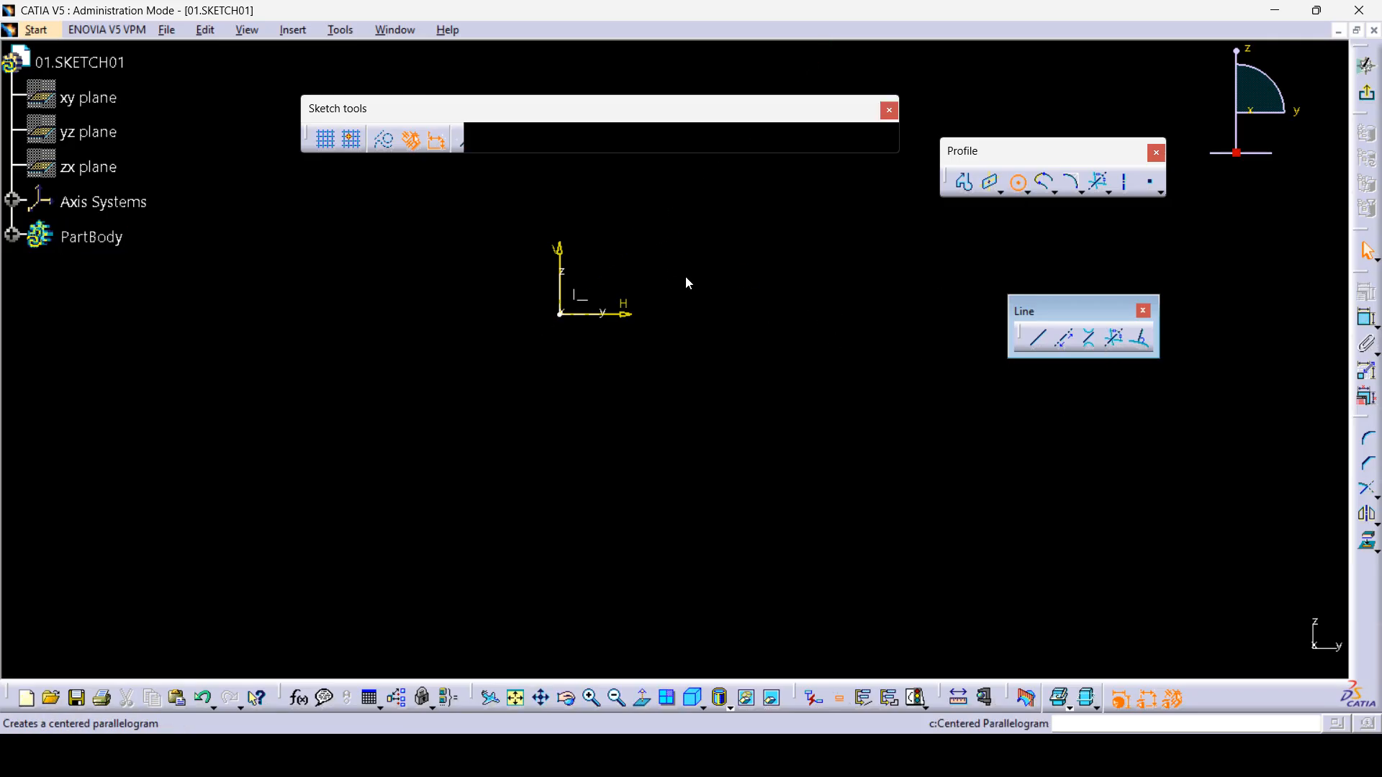
left_click(561, 316)
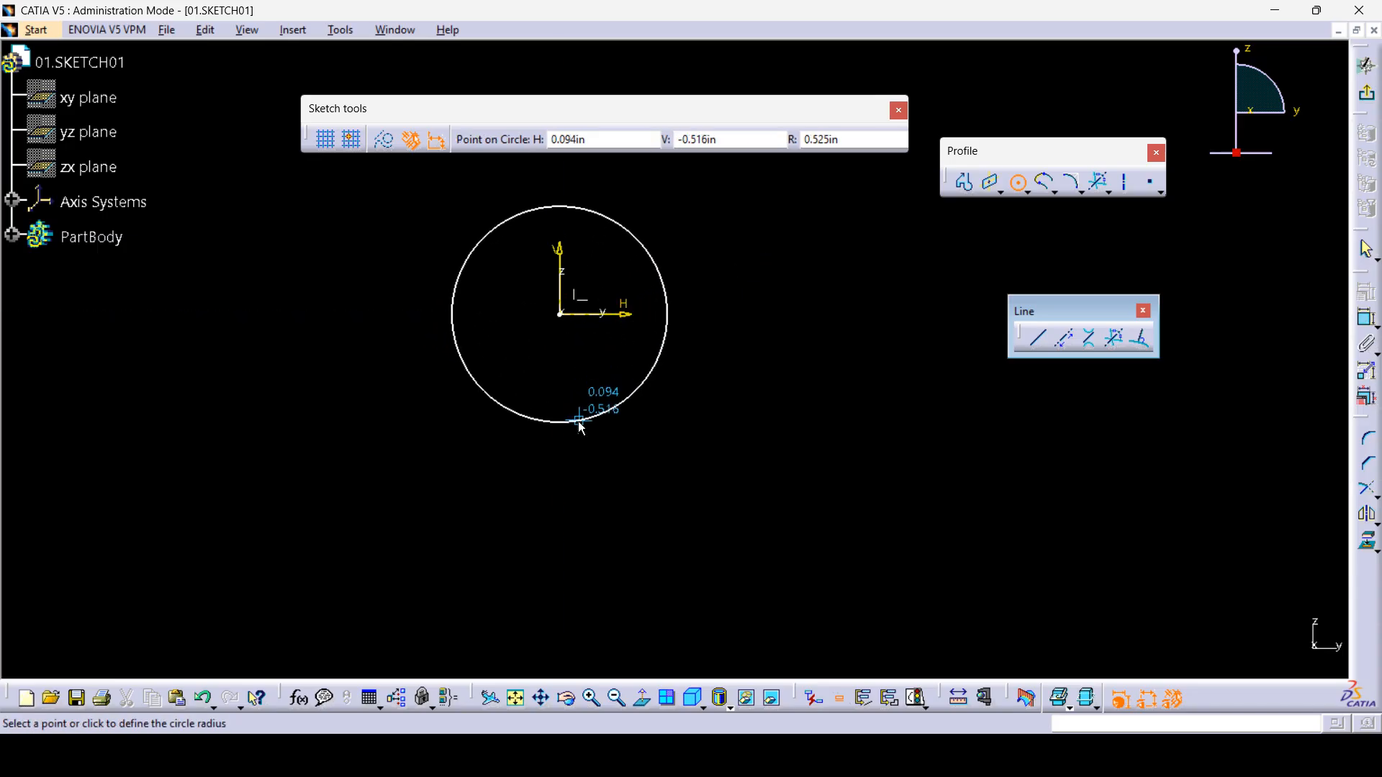
left_click(580, 424)
left_click(736, 486)
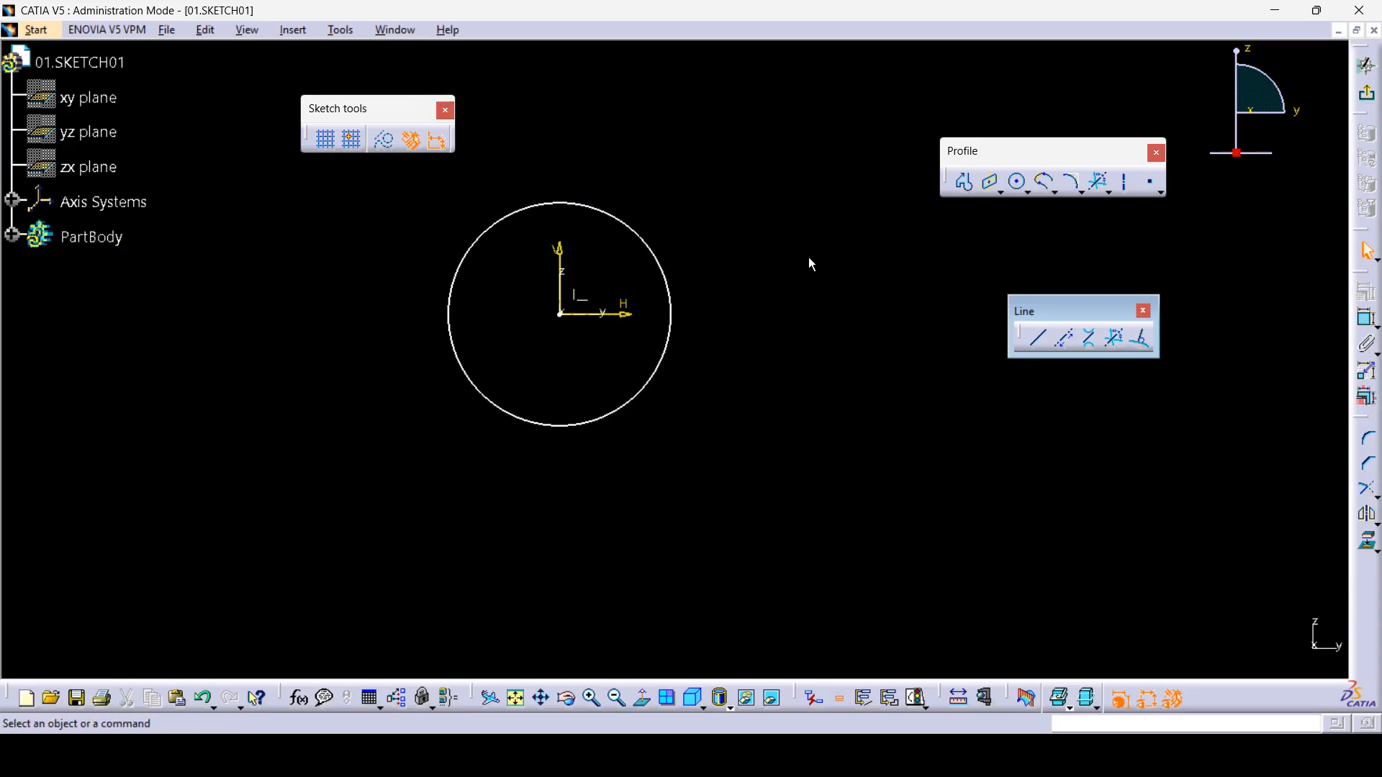
left_click(1145, 344)
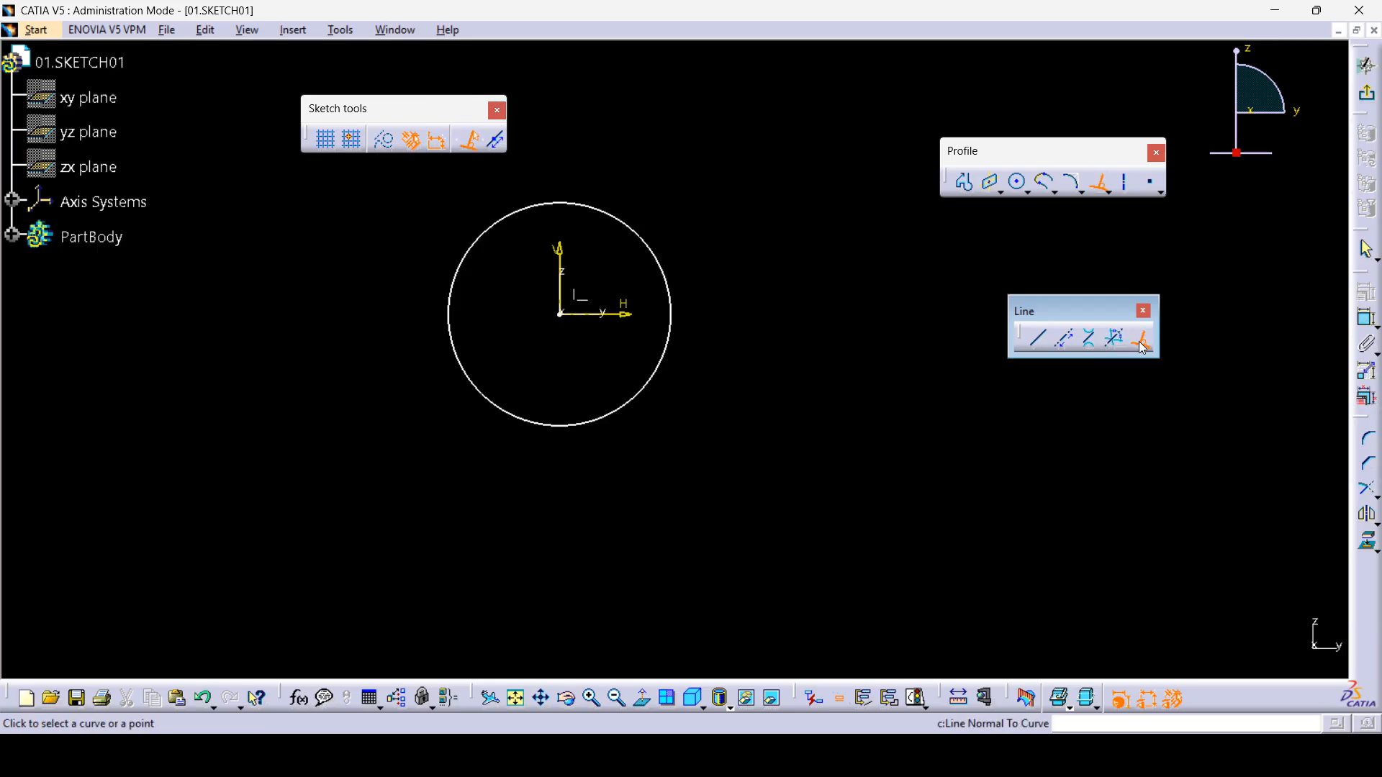
left_click(549, 427)
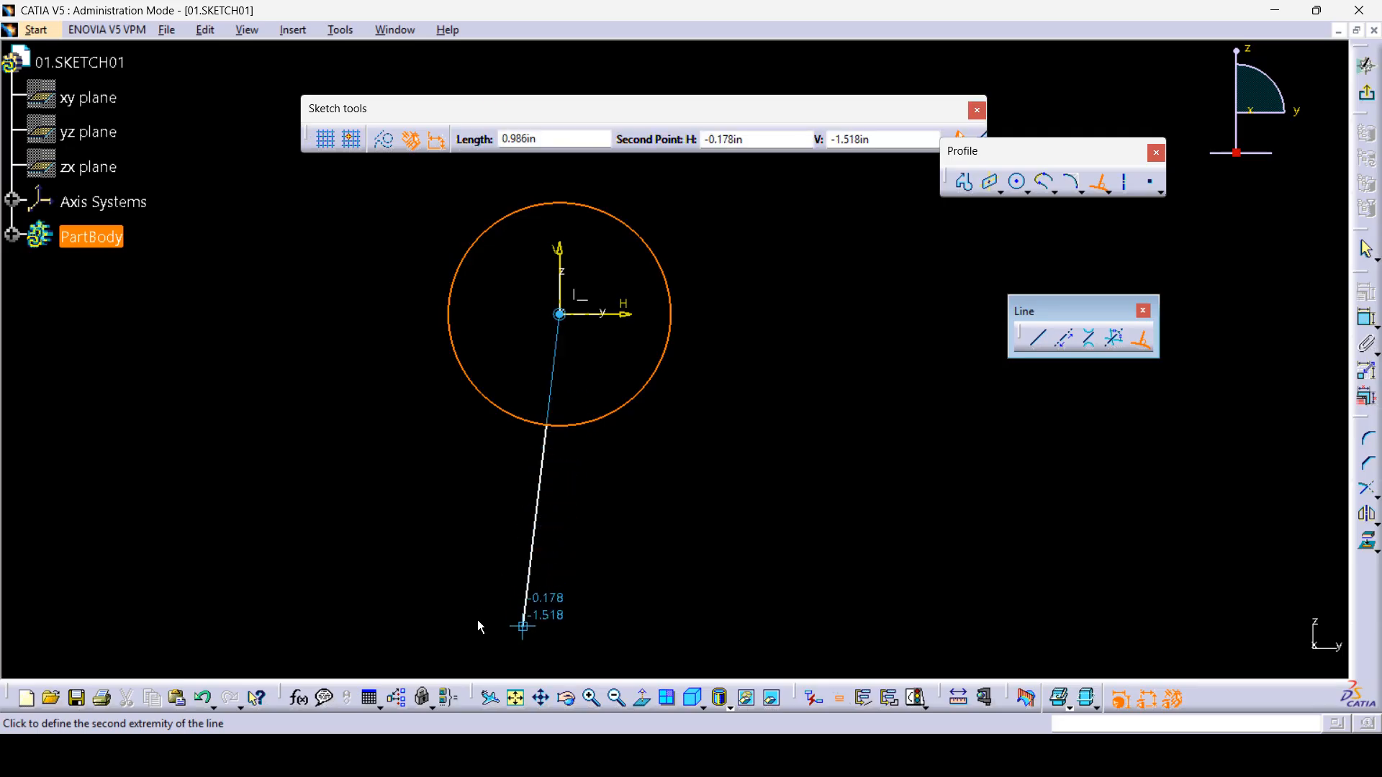
left_click(1140, 345)
- Draw a Line Normal To Curve outward from the circle's lower edge, sloping down toward negative H
left_click(1140, 346)
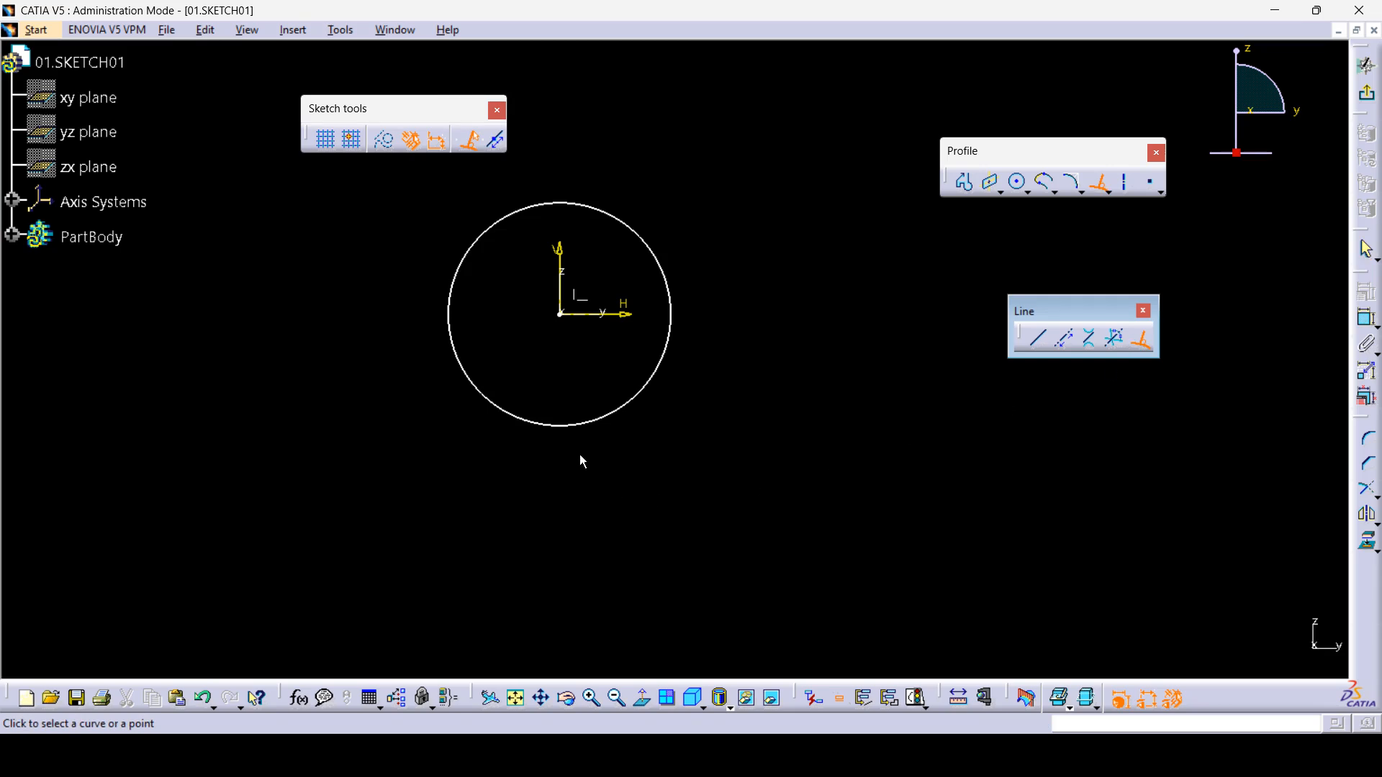
left_click(531, 422)
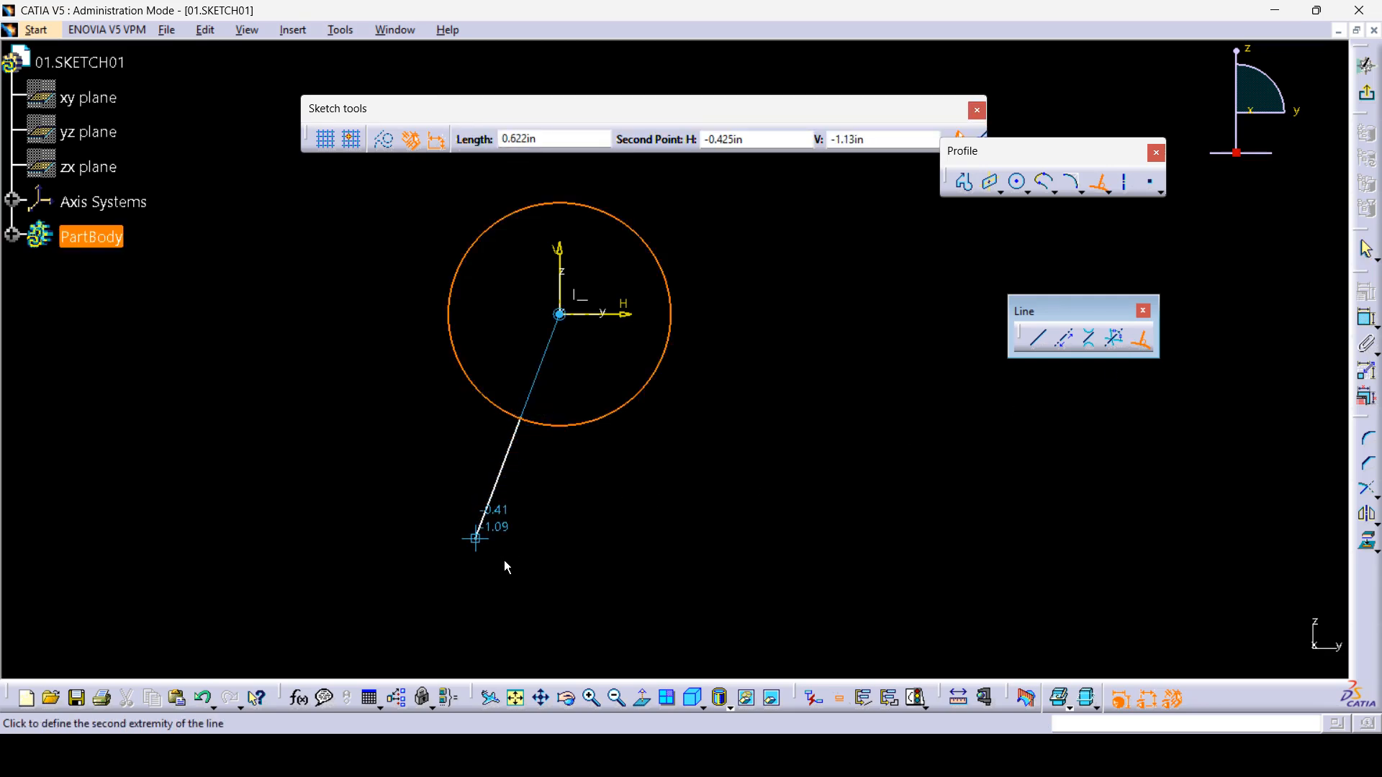
left_click(454, 610)
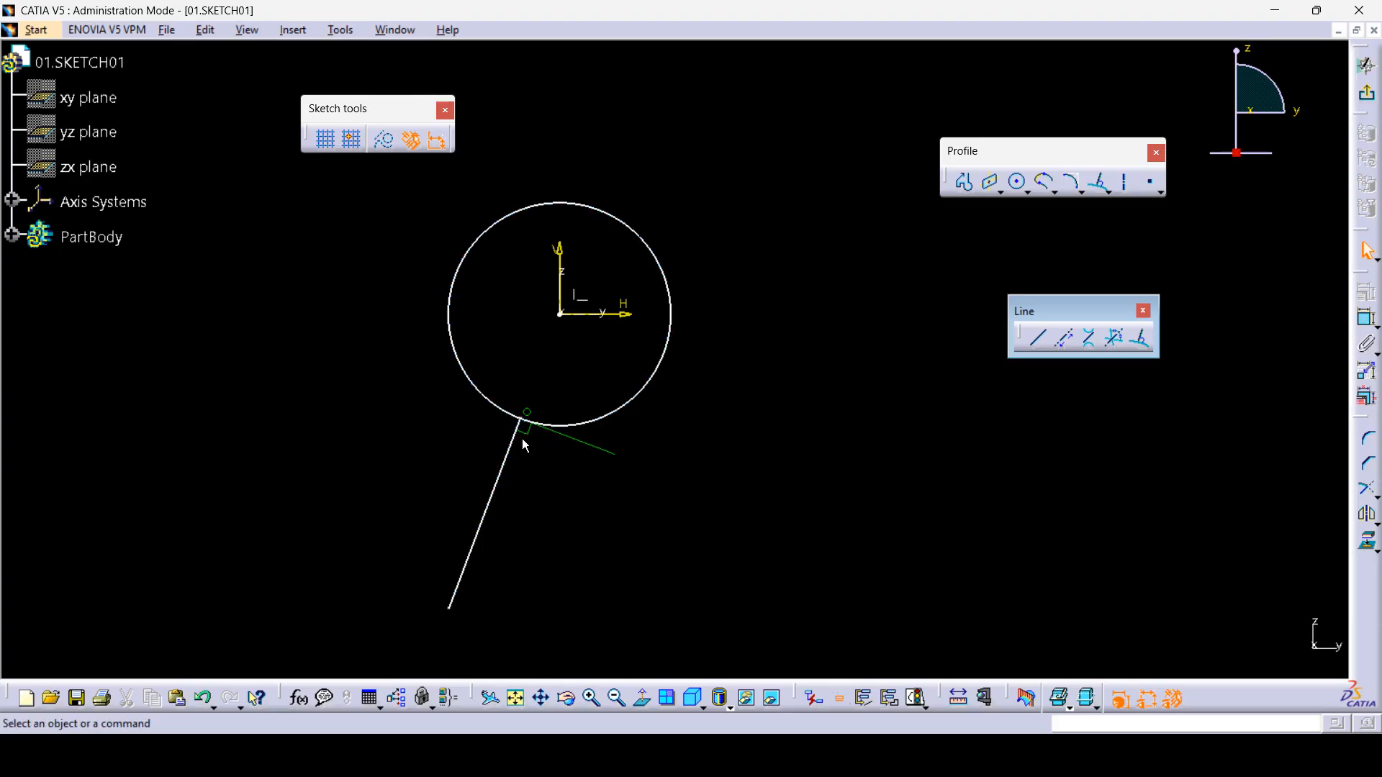
- Draw a line normal to the circle from its positive H side, about 1.085 in long, ending near H 1.585 in, V -0.367 in
left_click(1140, 338)
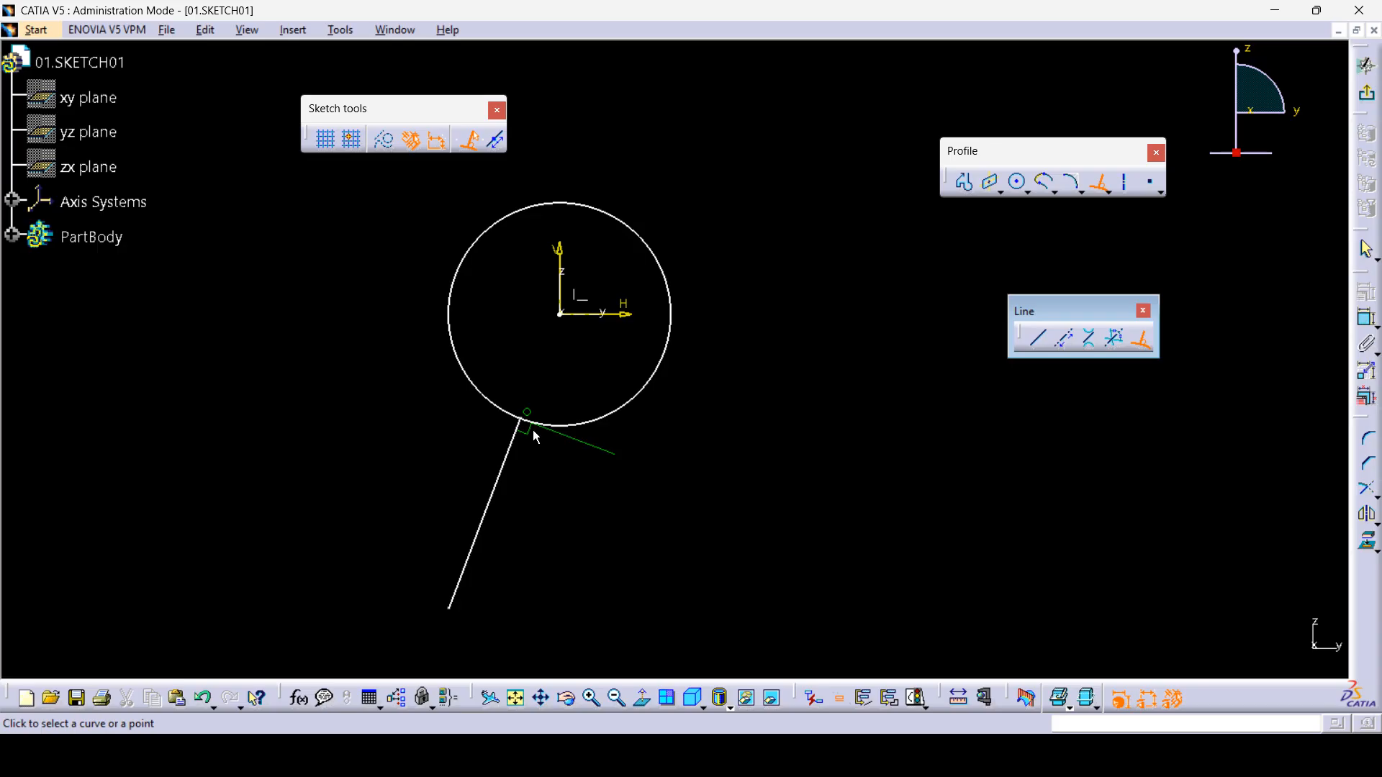
left_click(675, 339)
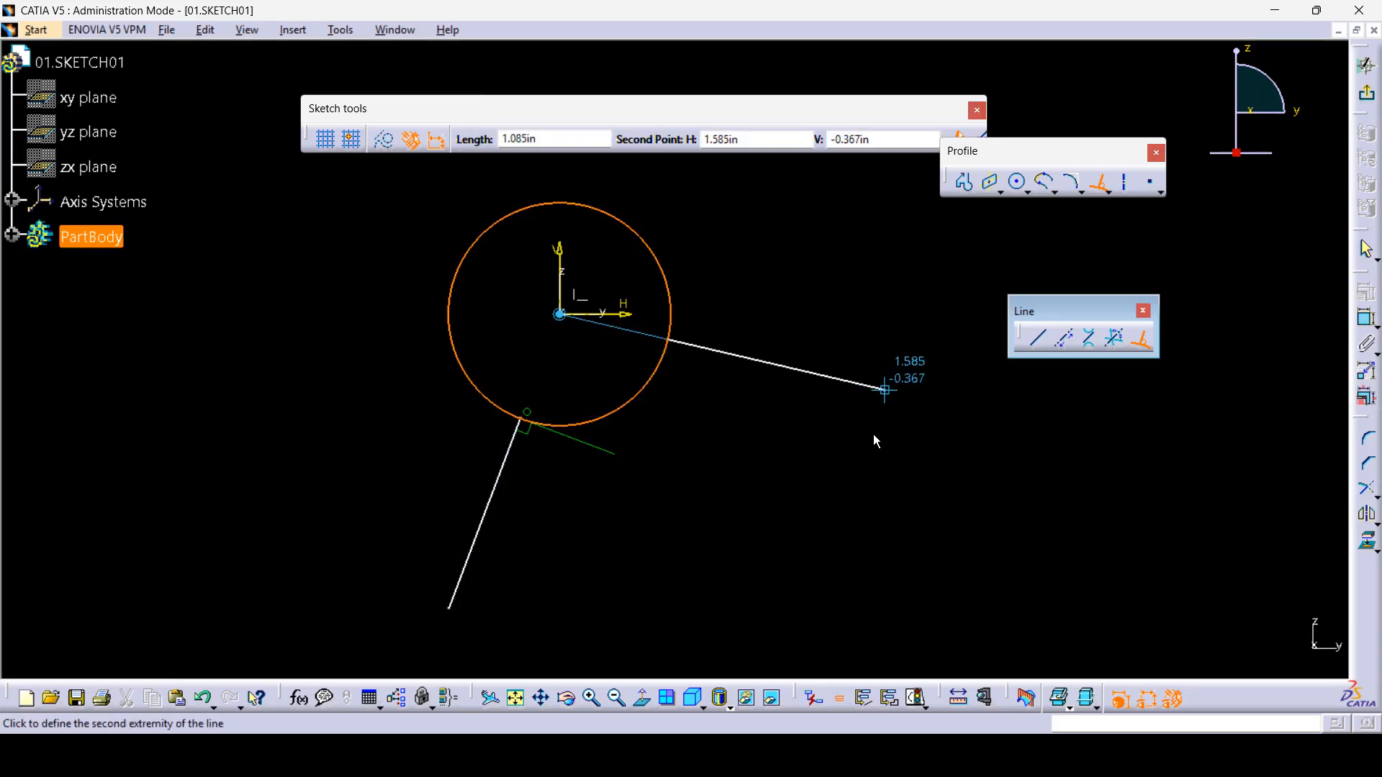
left_click(875, 435)
- Draw a third Line Normal To Curve outward from the circle's upper edge, just on the negative H side
left_click(1140, 338)
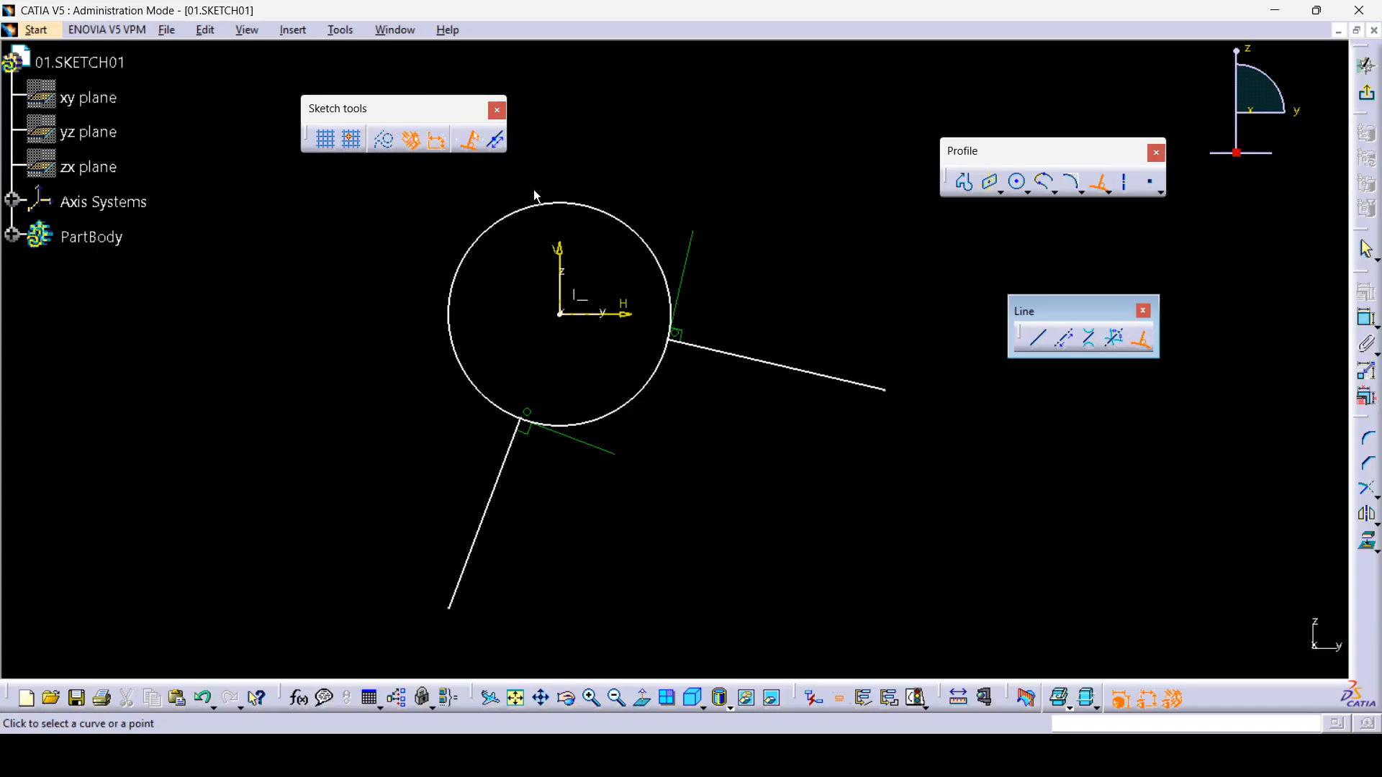
left_click(551, 209)
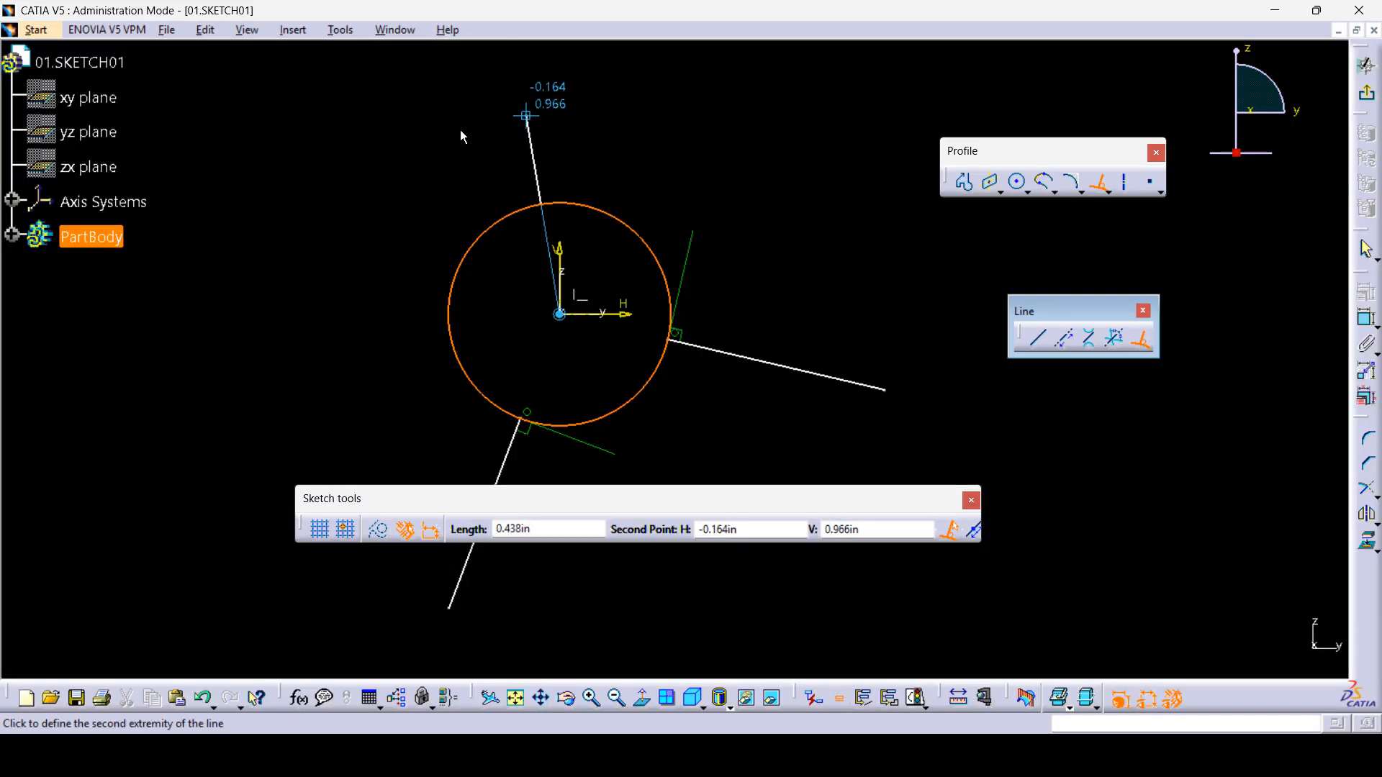
left_click(524, 106)
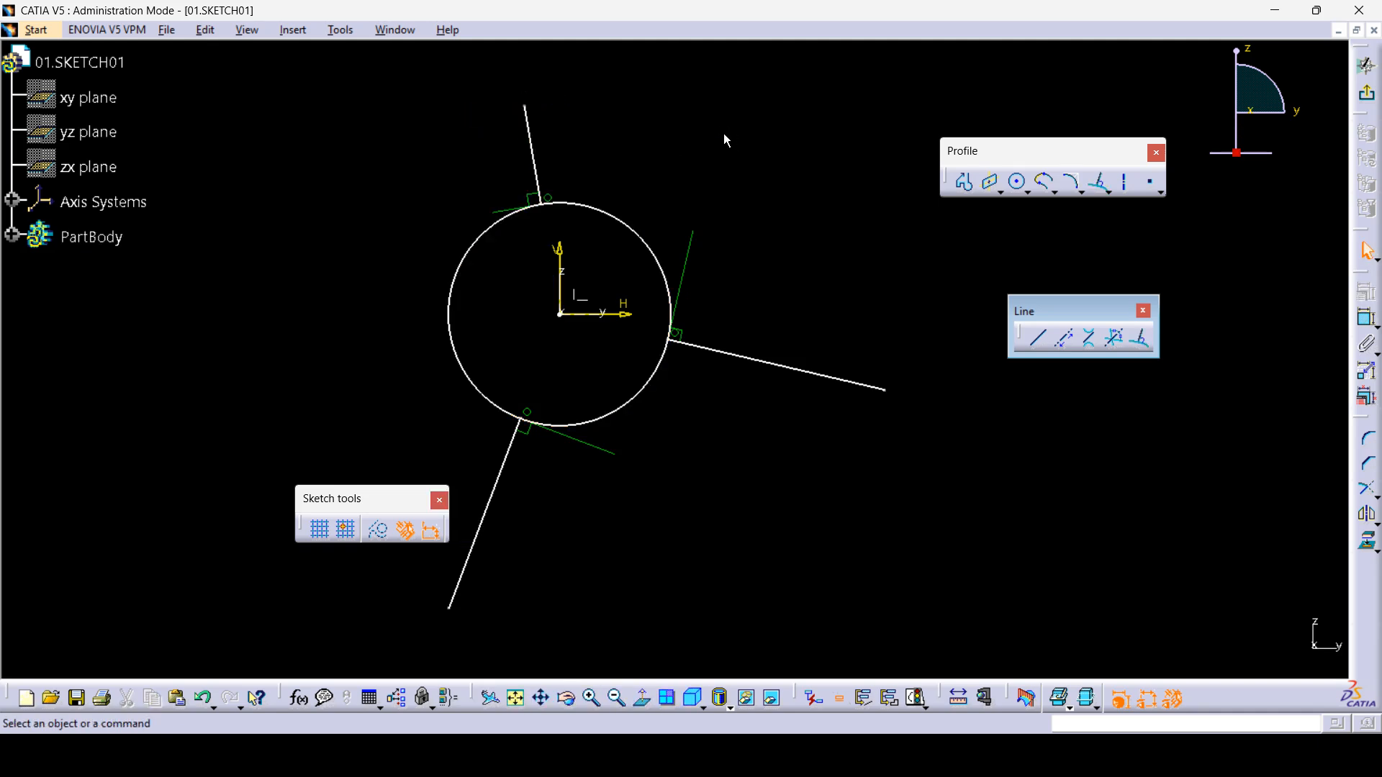
- Draw a shallow, upward-bulging Three Point Arc in the empty area below and to the positive H side of the circle
left_click(1027, 193)
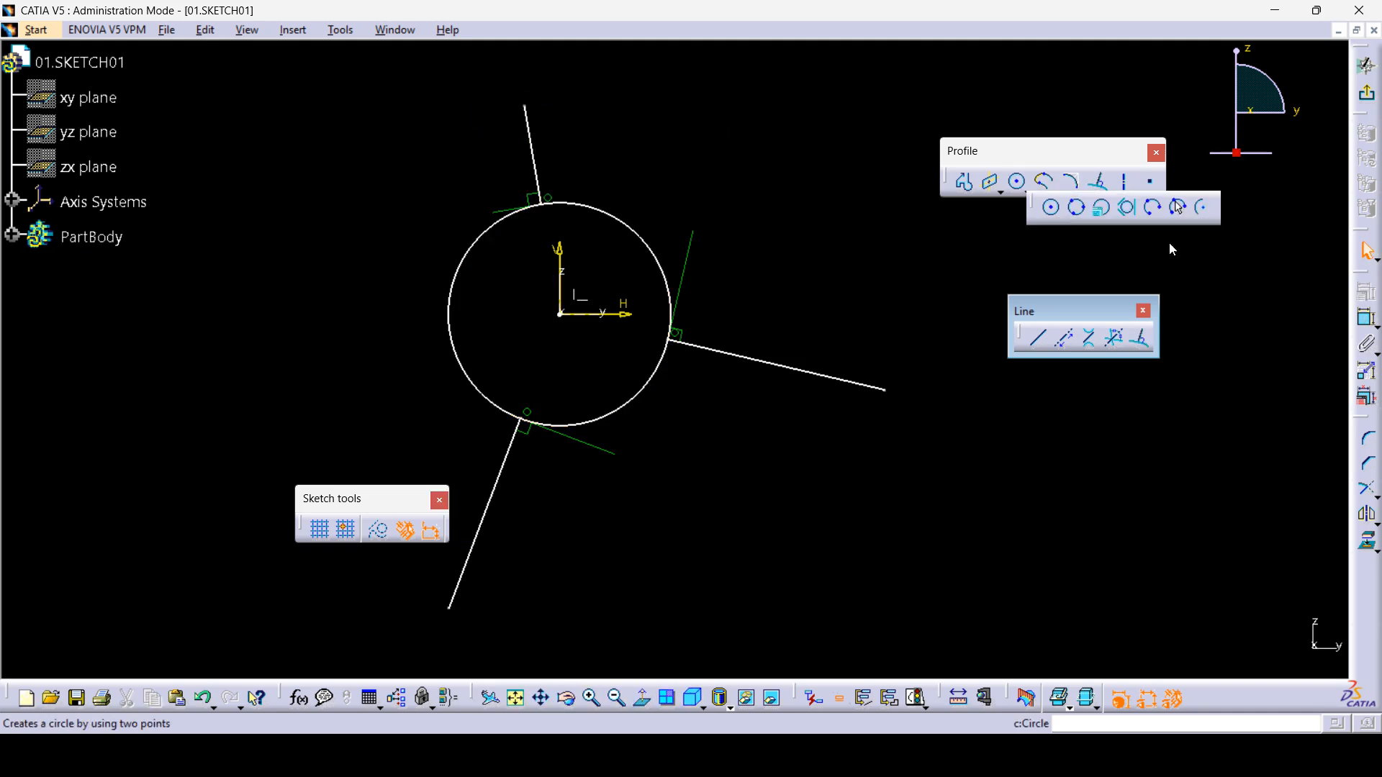
left_click(1155, 210)
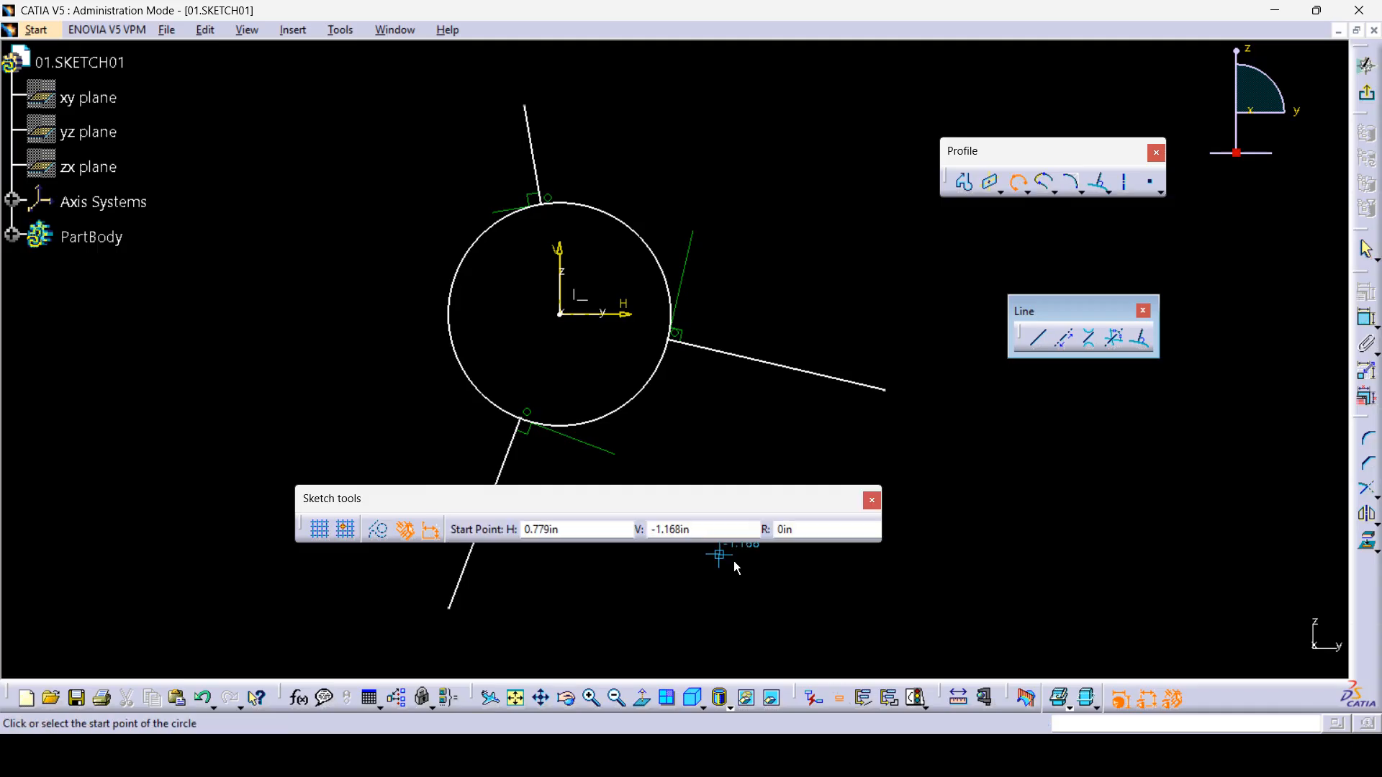
left_click(763, 587)
left_click(1095, 533)
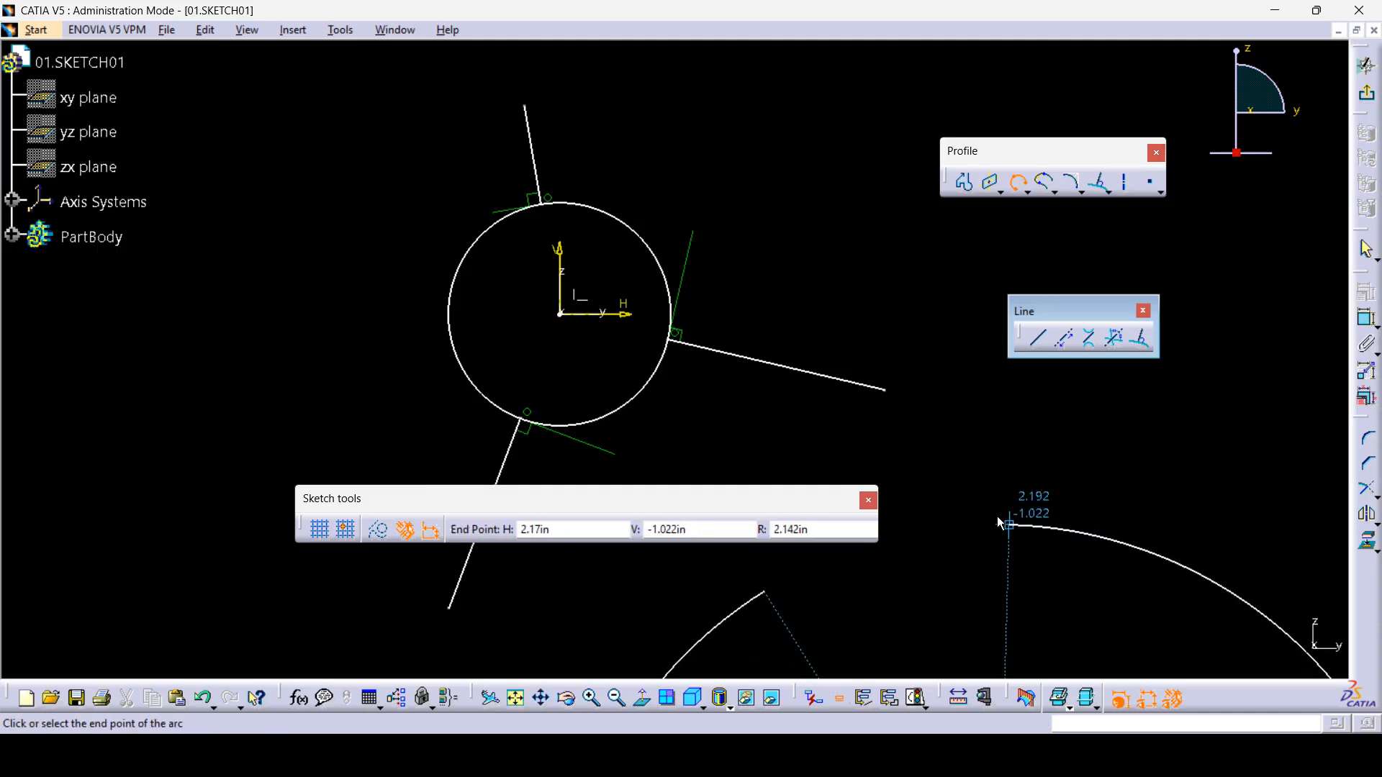
left_click(1158, 559)
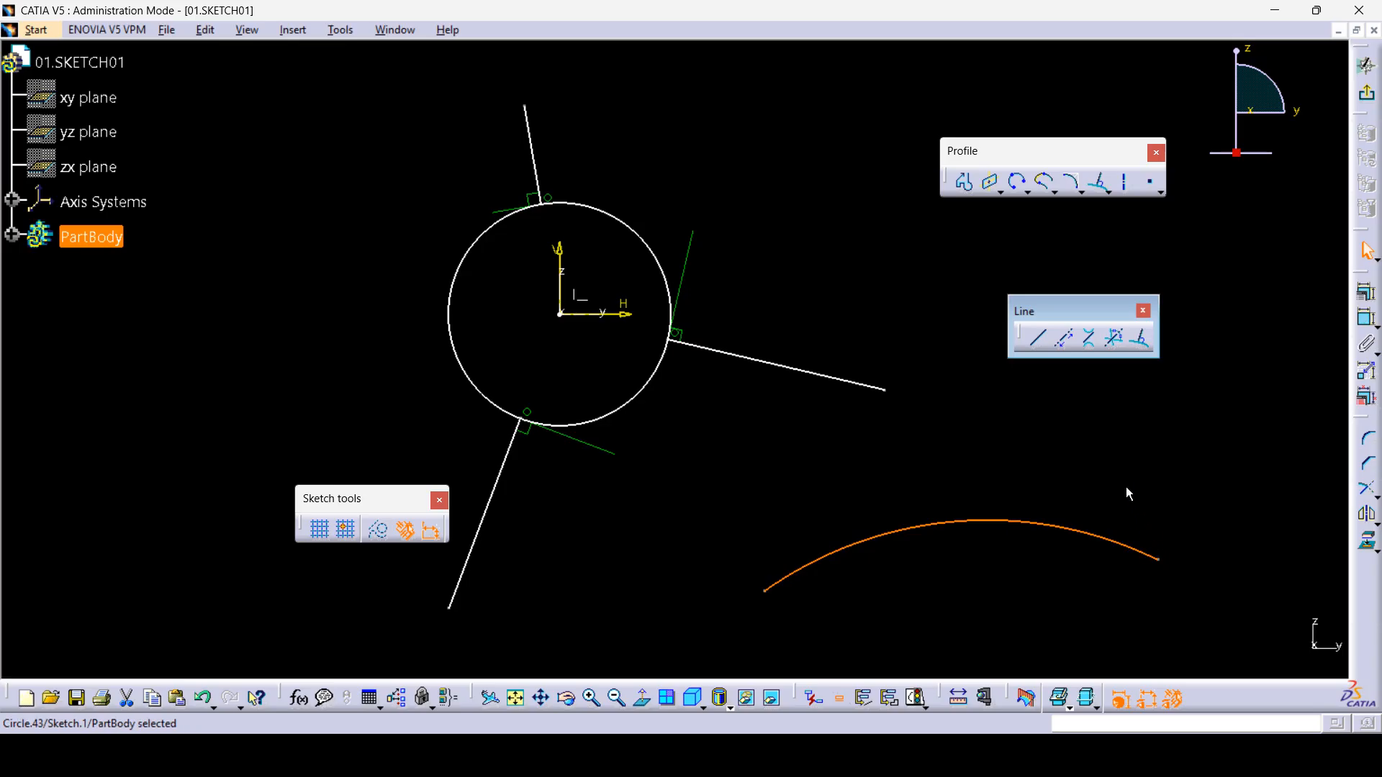
- Draw three lines normal to the arc, each extending upward from a different point on its convex side
left_click(1142, 343)
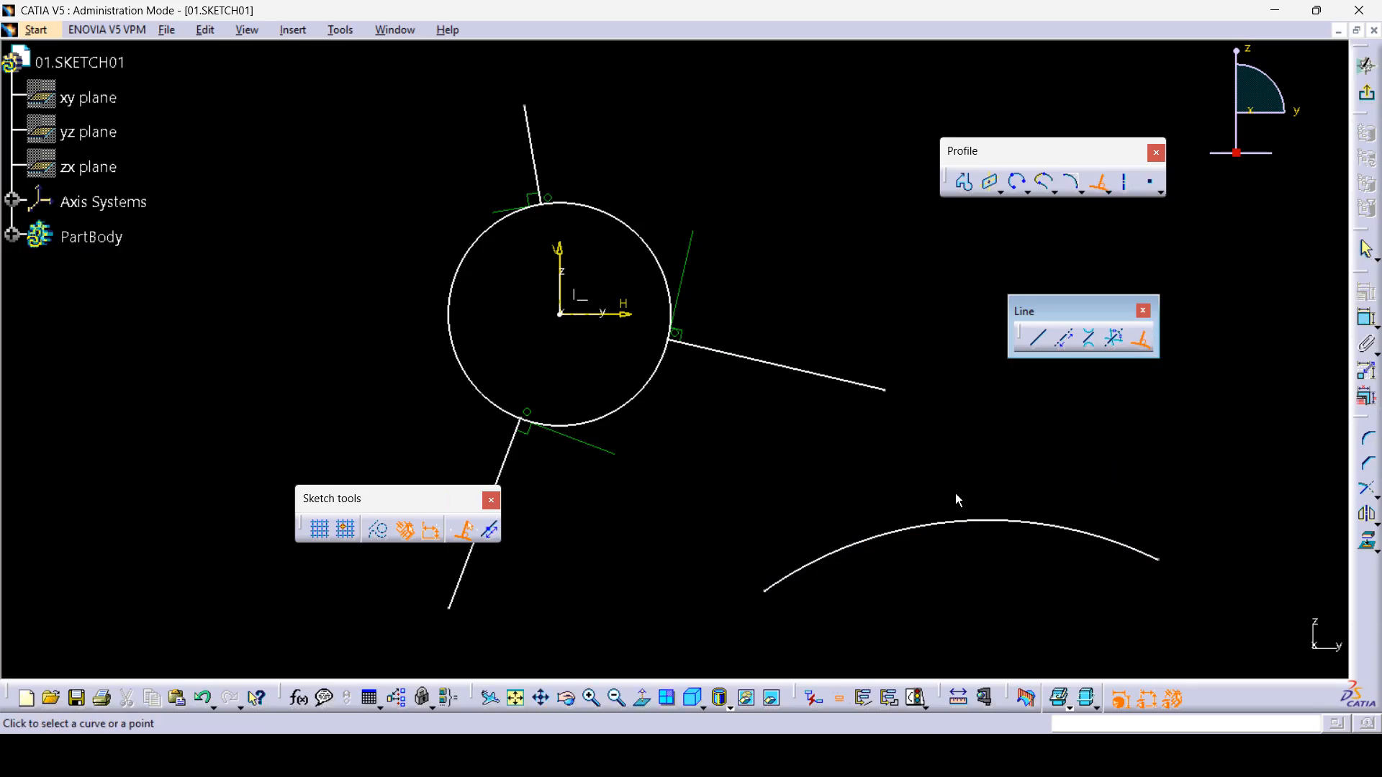
left_click(951, 518)
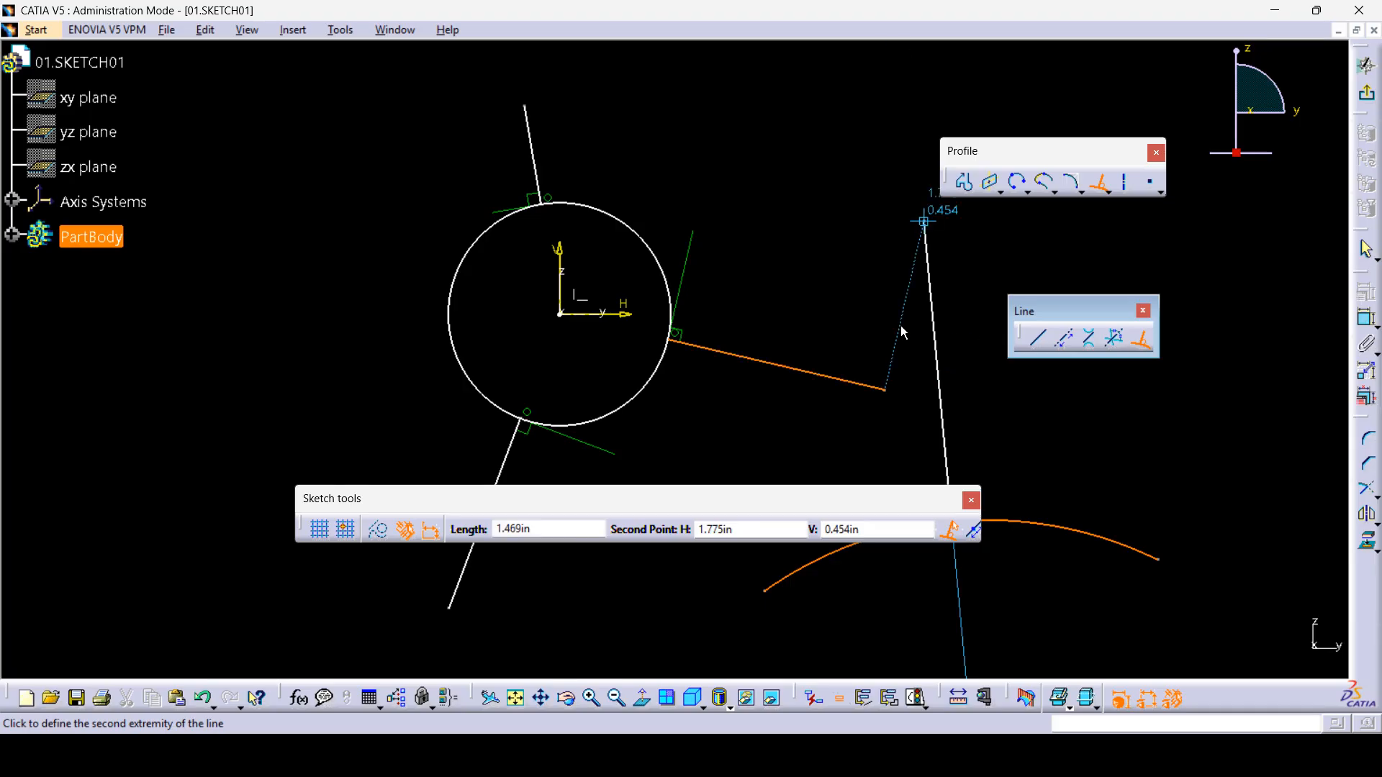
left_click(937, 369)
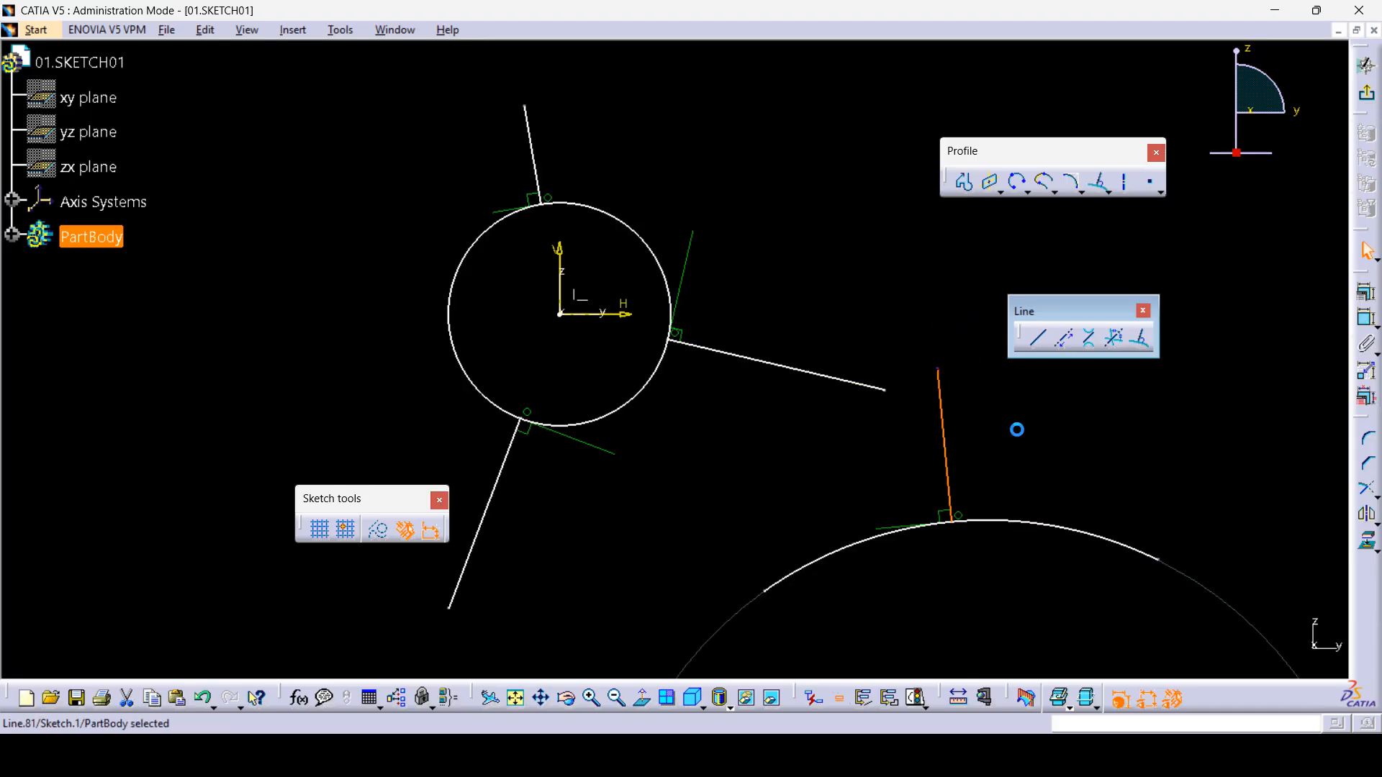
left_click(1141, 338)
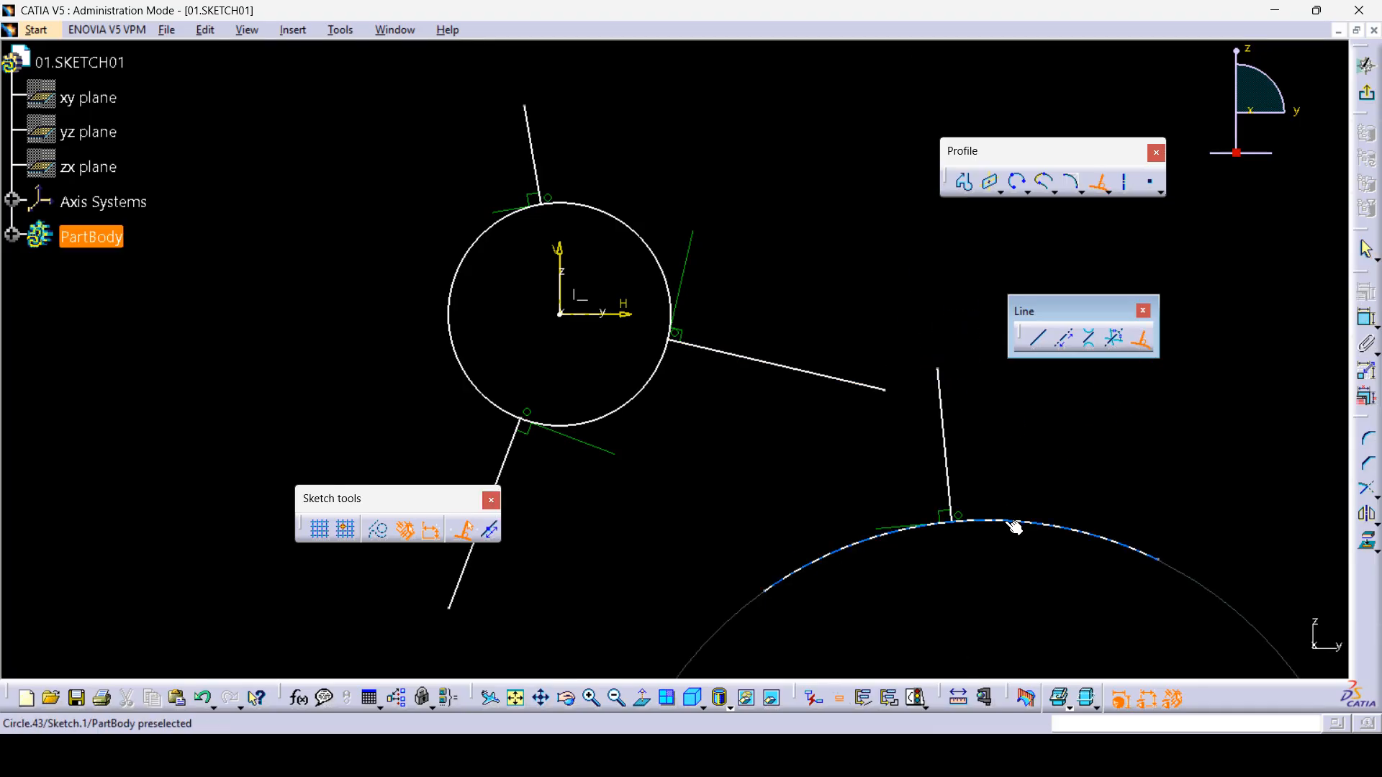
left_click(1019, 528)
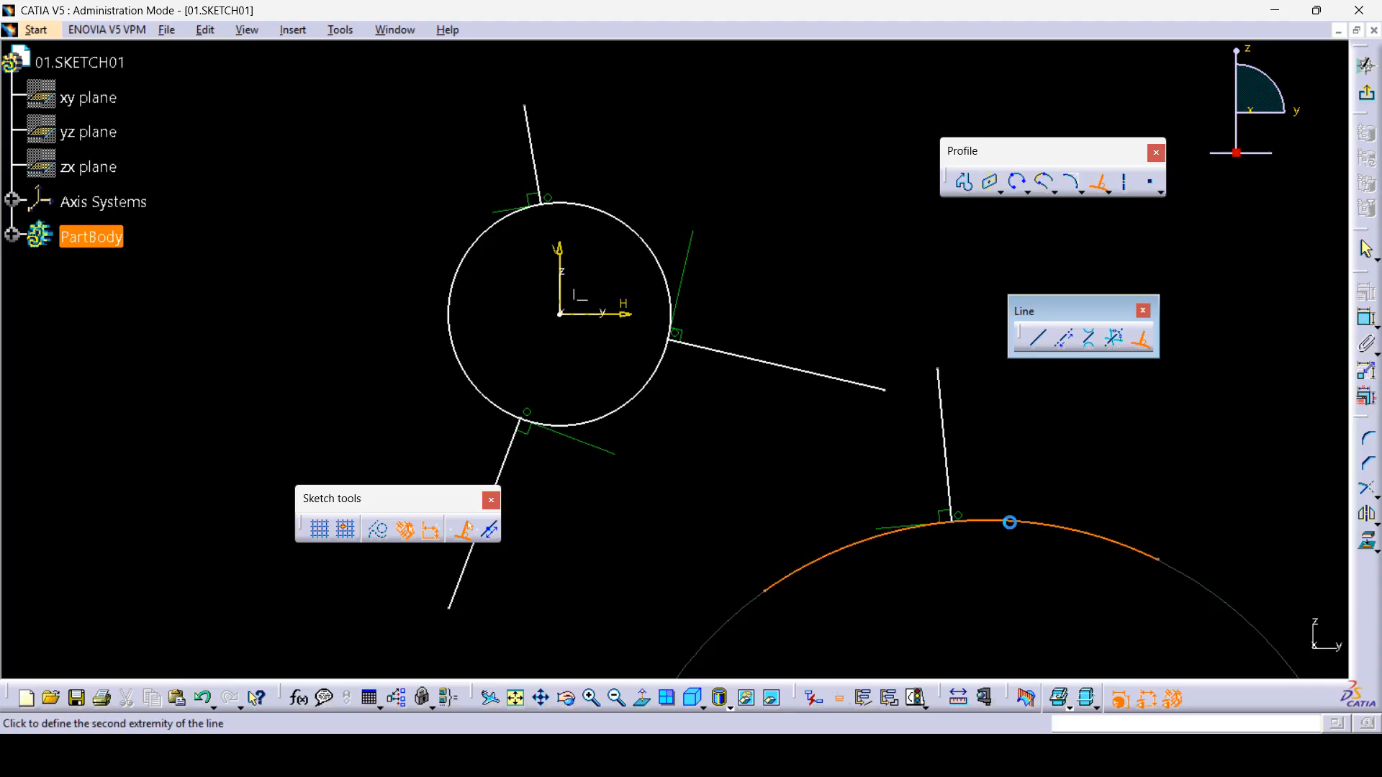
left_click(1034, 400)
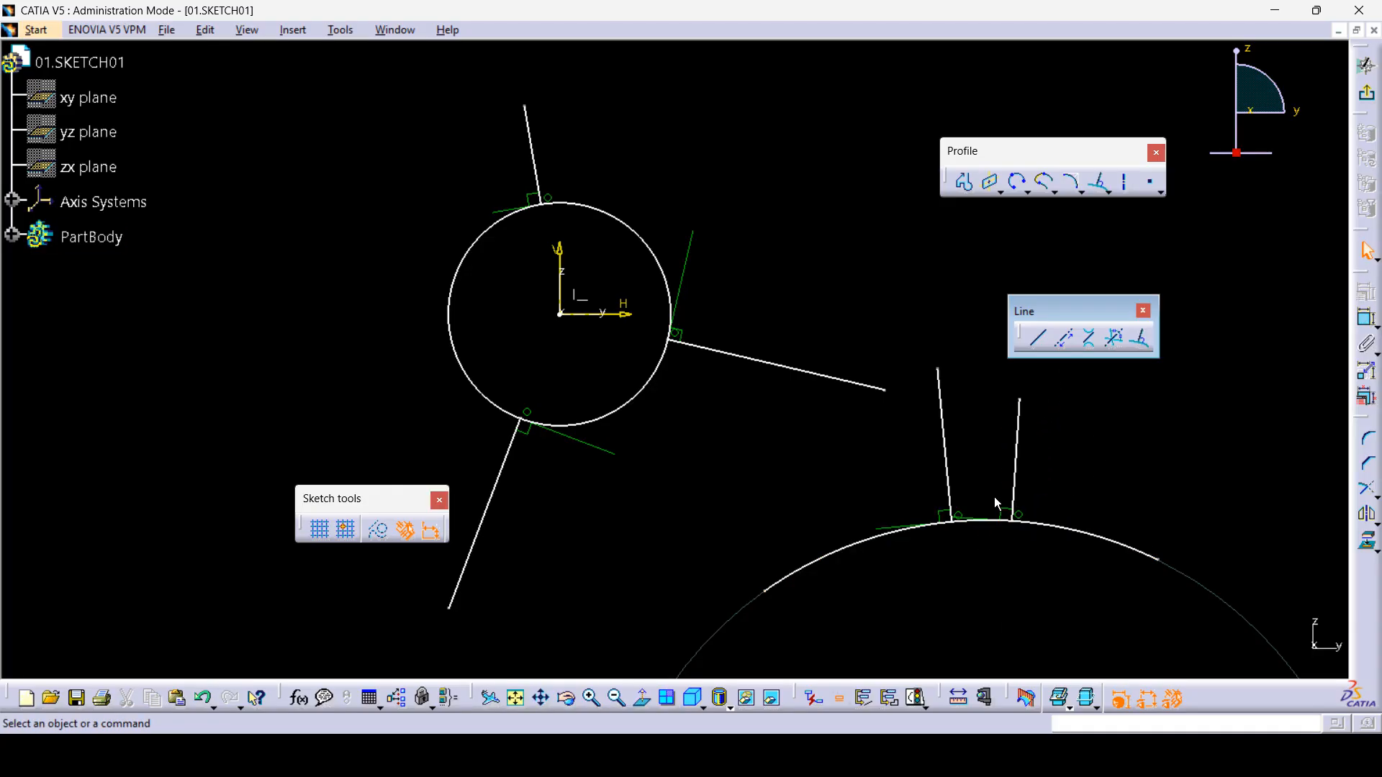
left_click(1140, 339)
left_click(873, 538)
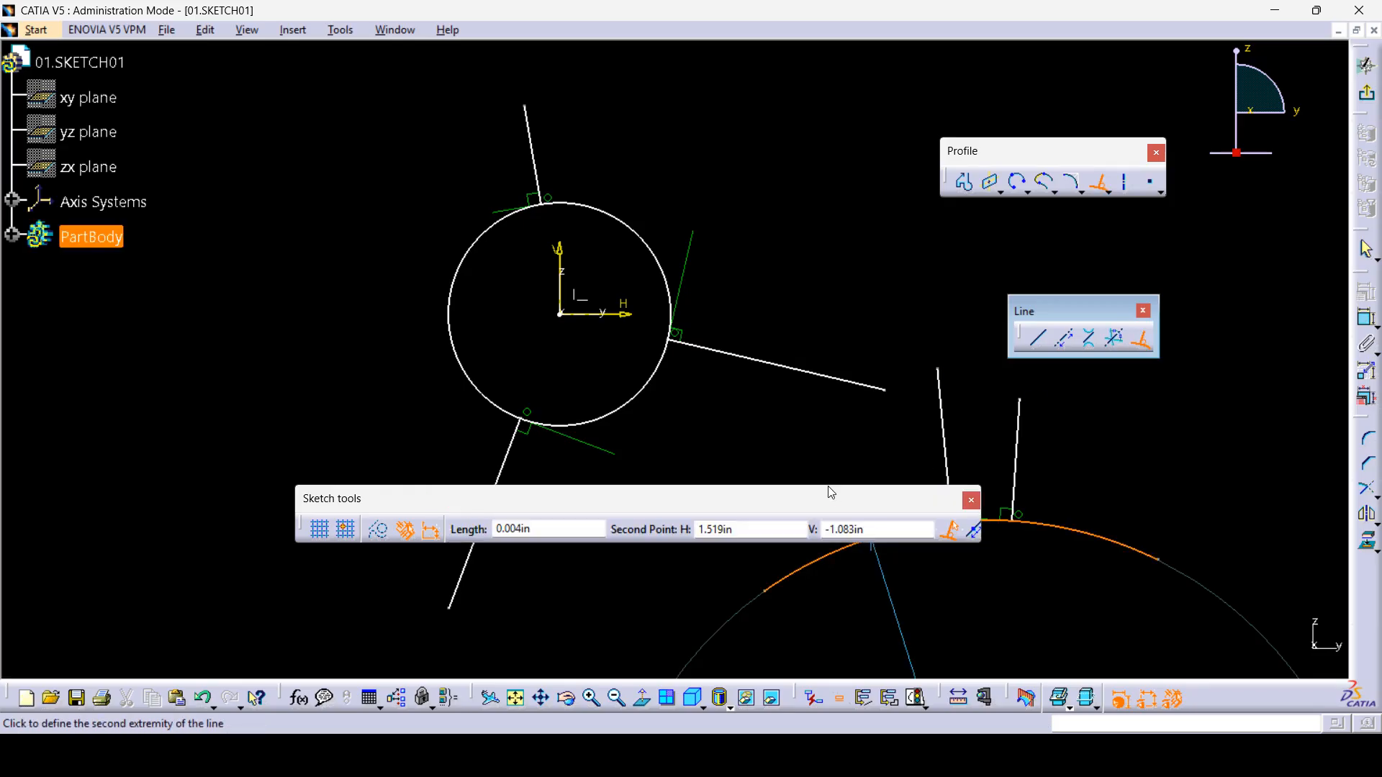
left_click(830, 406)
- Delete the circle, the arc and all of their normal lines from the sketch
left_click(1121, 457)
middle_click_drag(861, 425, 867, 486)
mouse_move(1161, 599)
left_mouse_down()
mouse_move(572, 273)
mouse_move(353, 126)
left_mouse_up()
key("Delete")
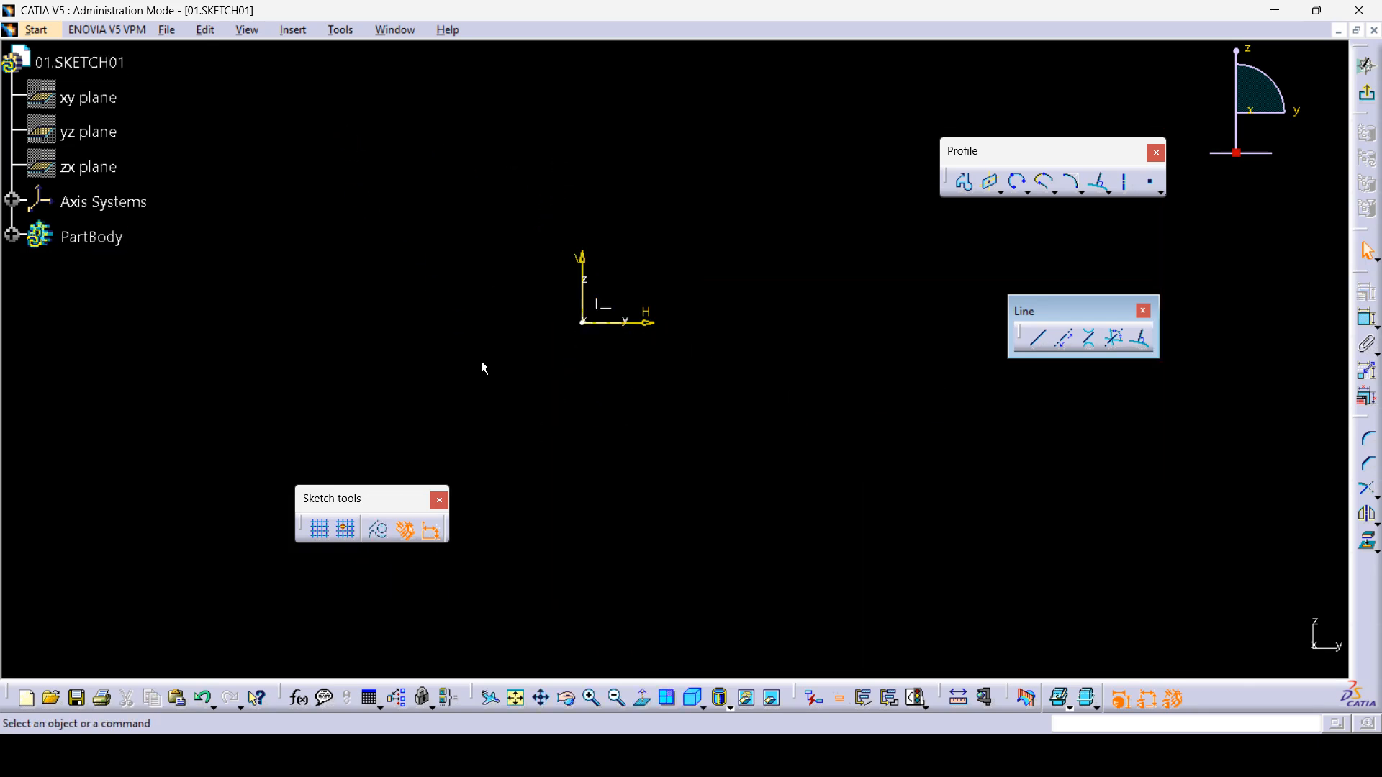
- Switch to the slide presentation to show its Axis topic, and return to CATIA
key("alt+Tab")
left_click(566, 436)
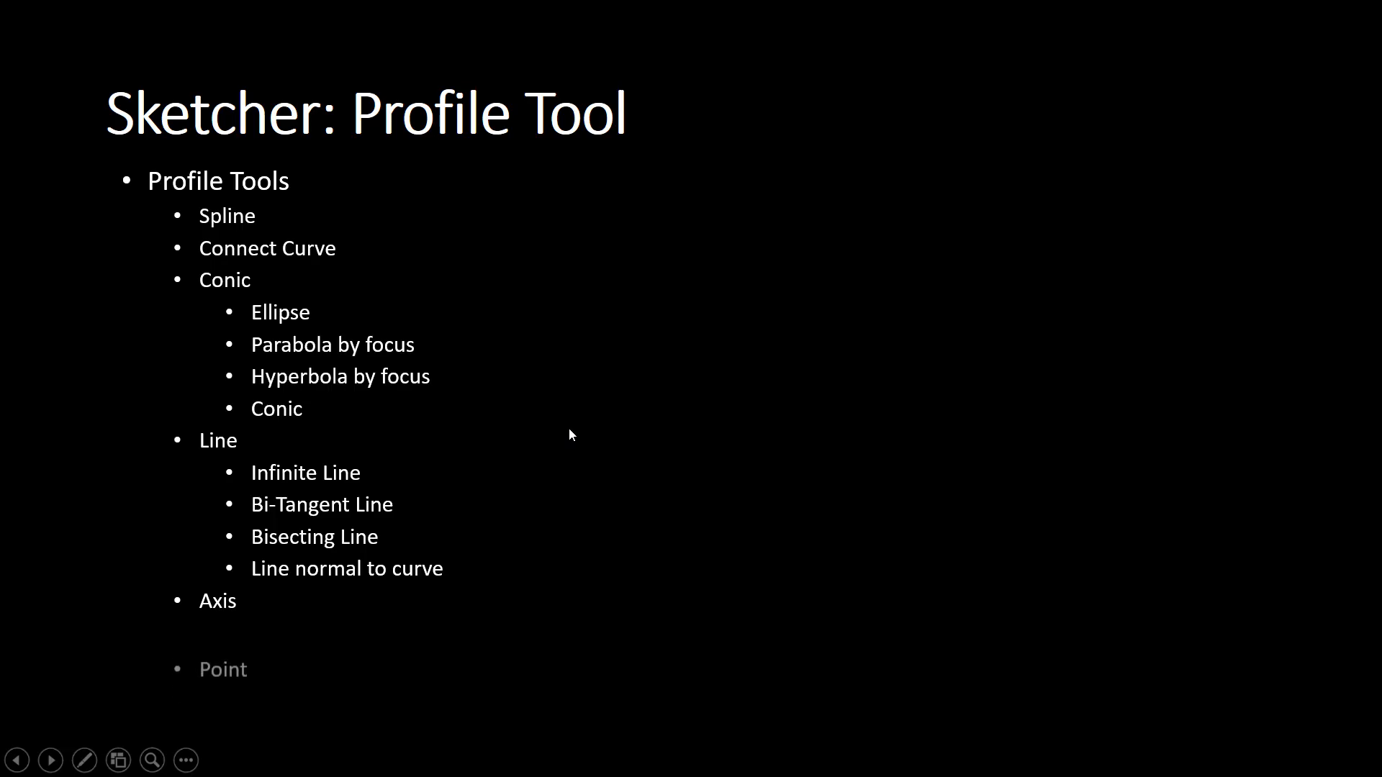
key("alt+Tab")
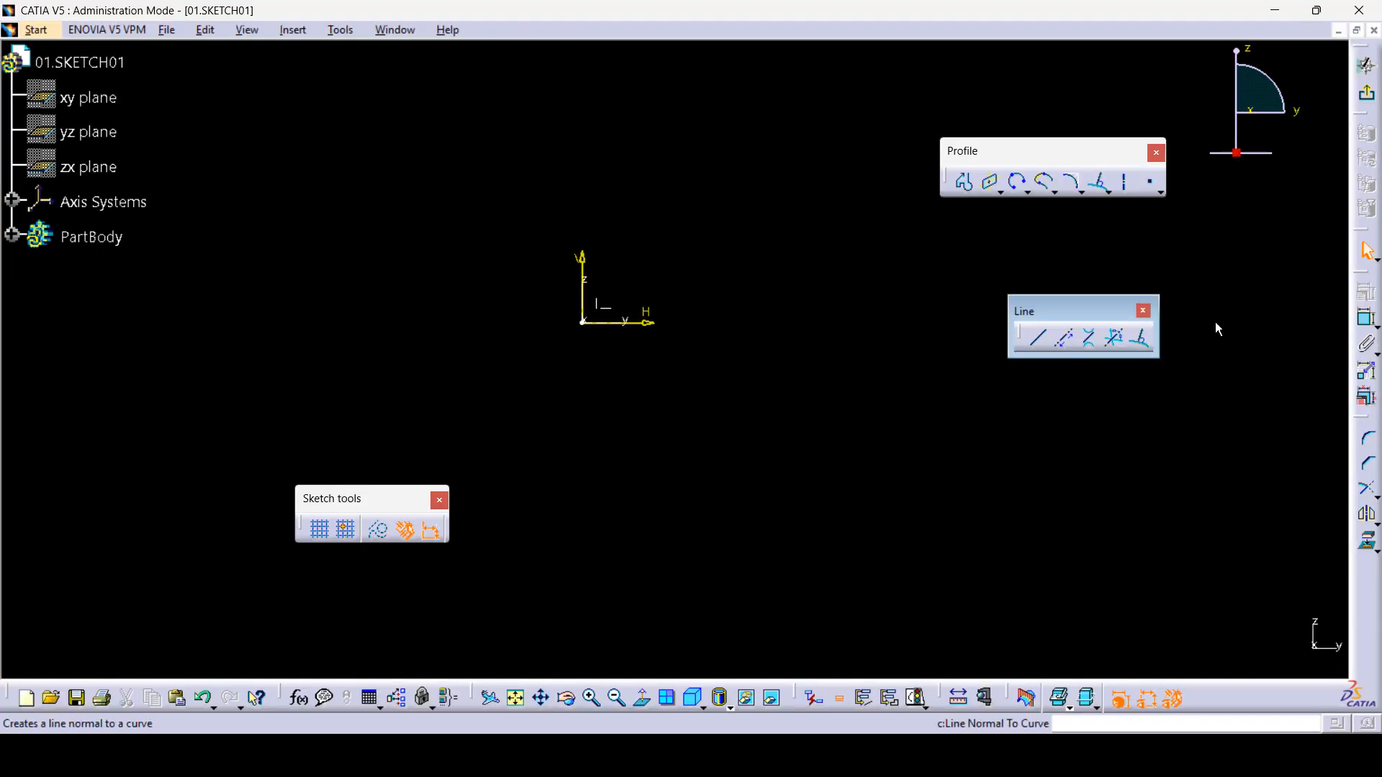
- Close the floating Line toolbar and draw a vertical axis along the V direction through the origin
left_click(1143, 310)
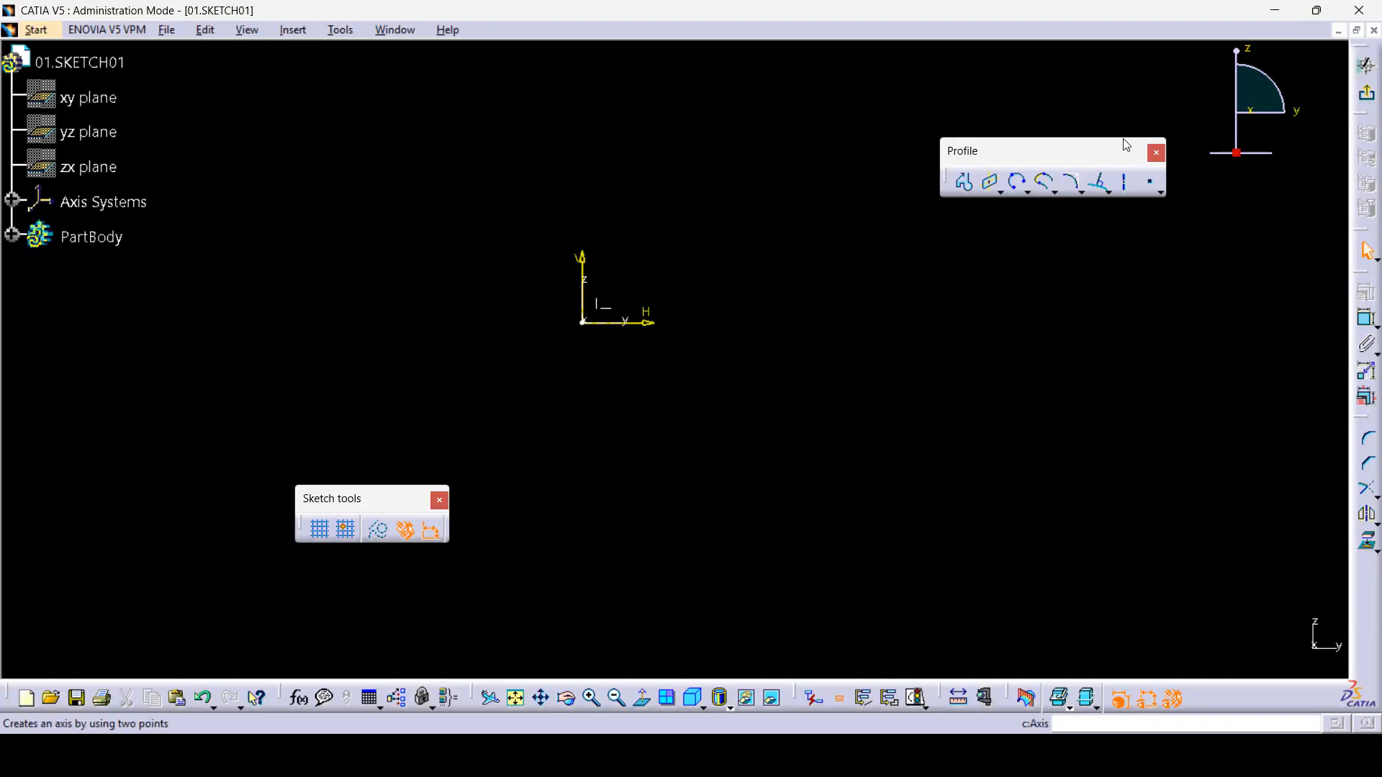
left_click(1125, 185)
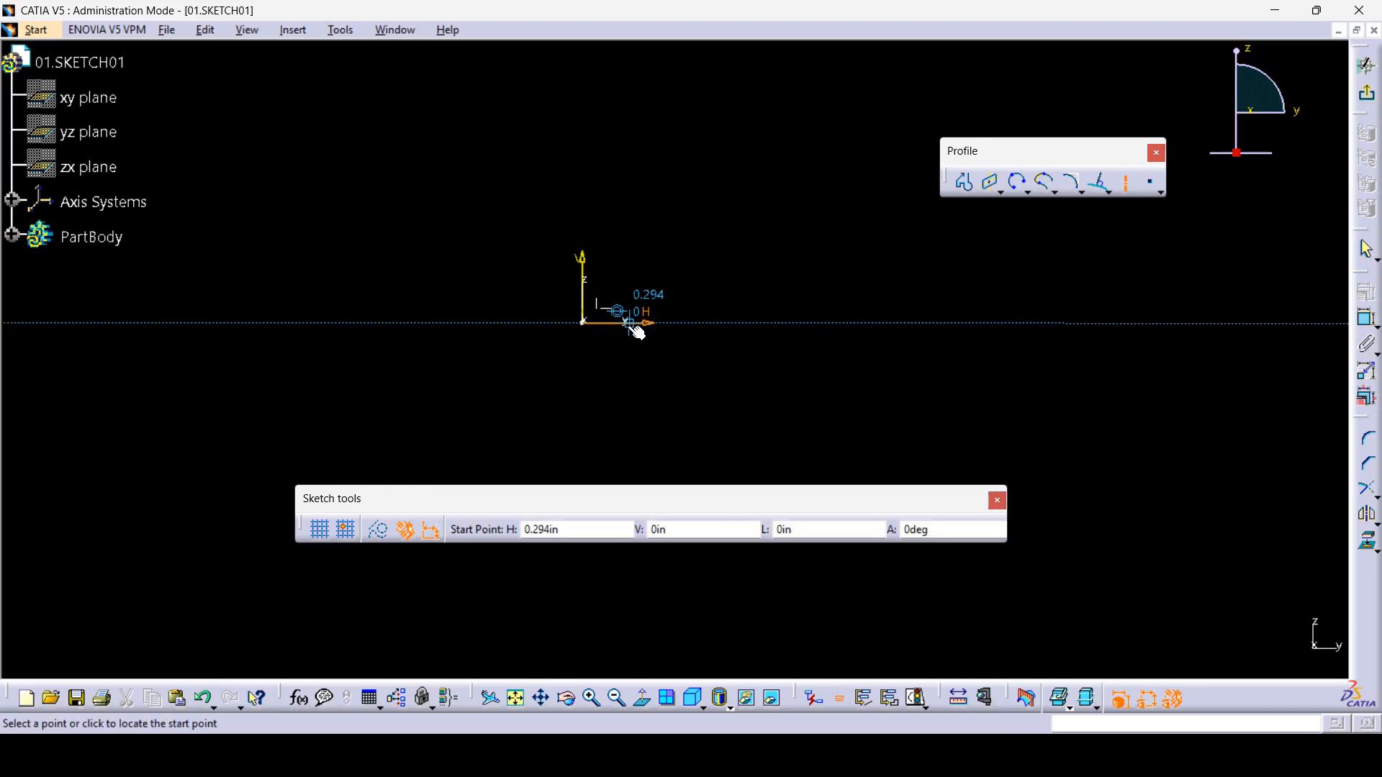
left_click(583, 104)
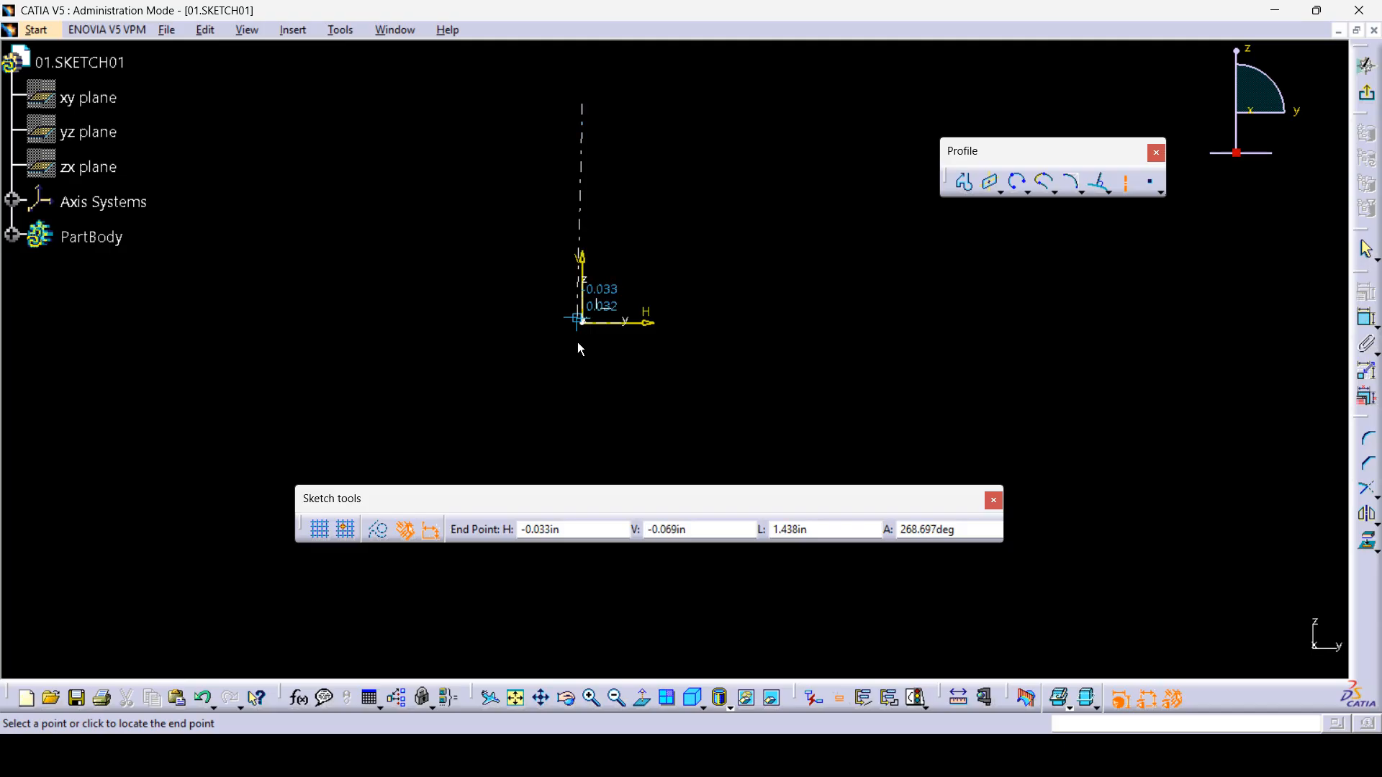
left_click(582, 413)
left_click(804, 404)
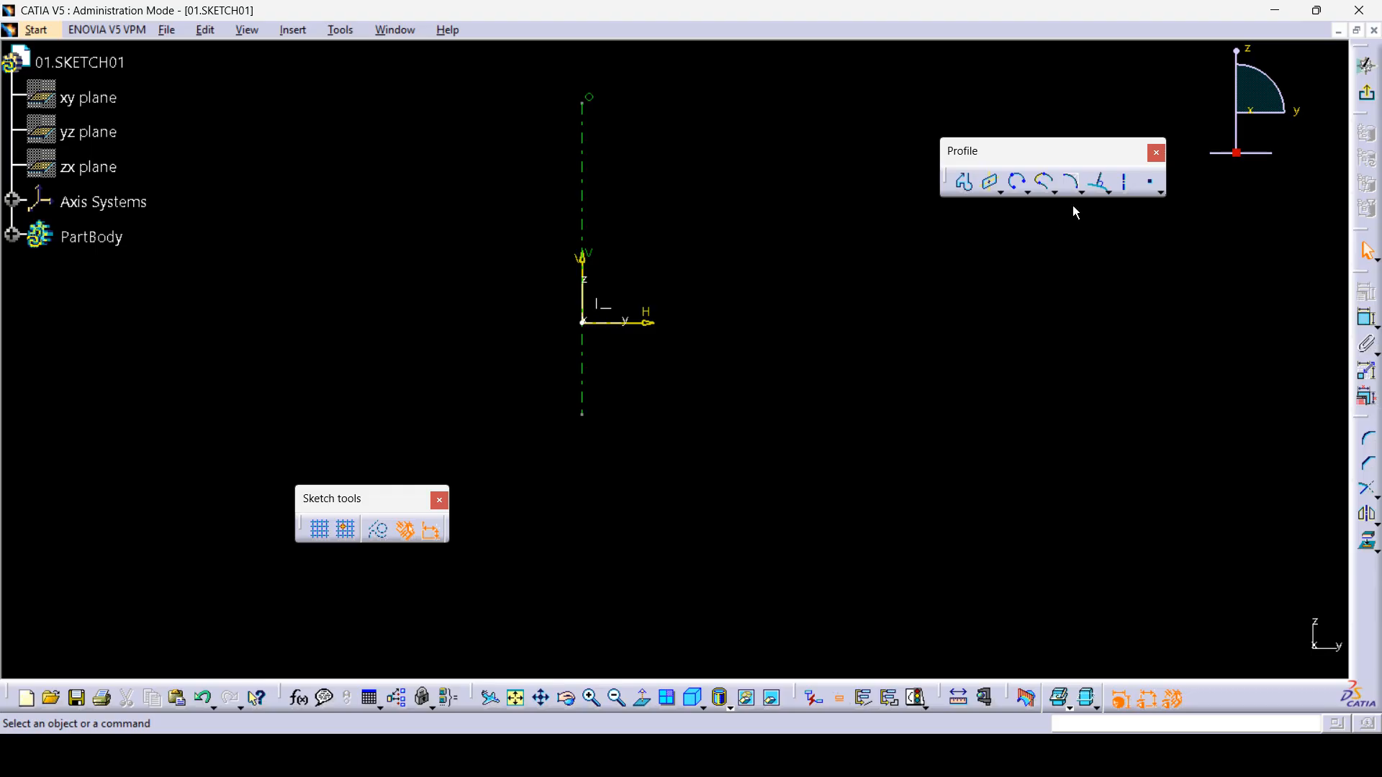
- Draw a second vertical axis about 2.02 in long near H 1 in, ending near V 1.28 in
left_click(1125, 183)
left_click(742, 442)
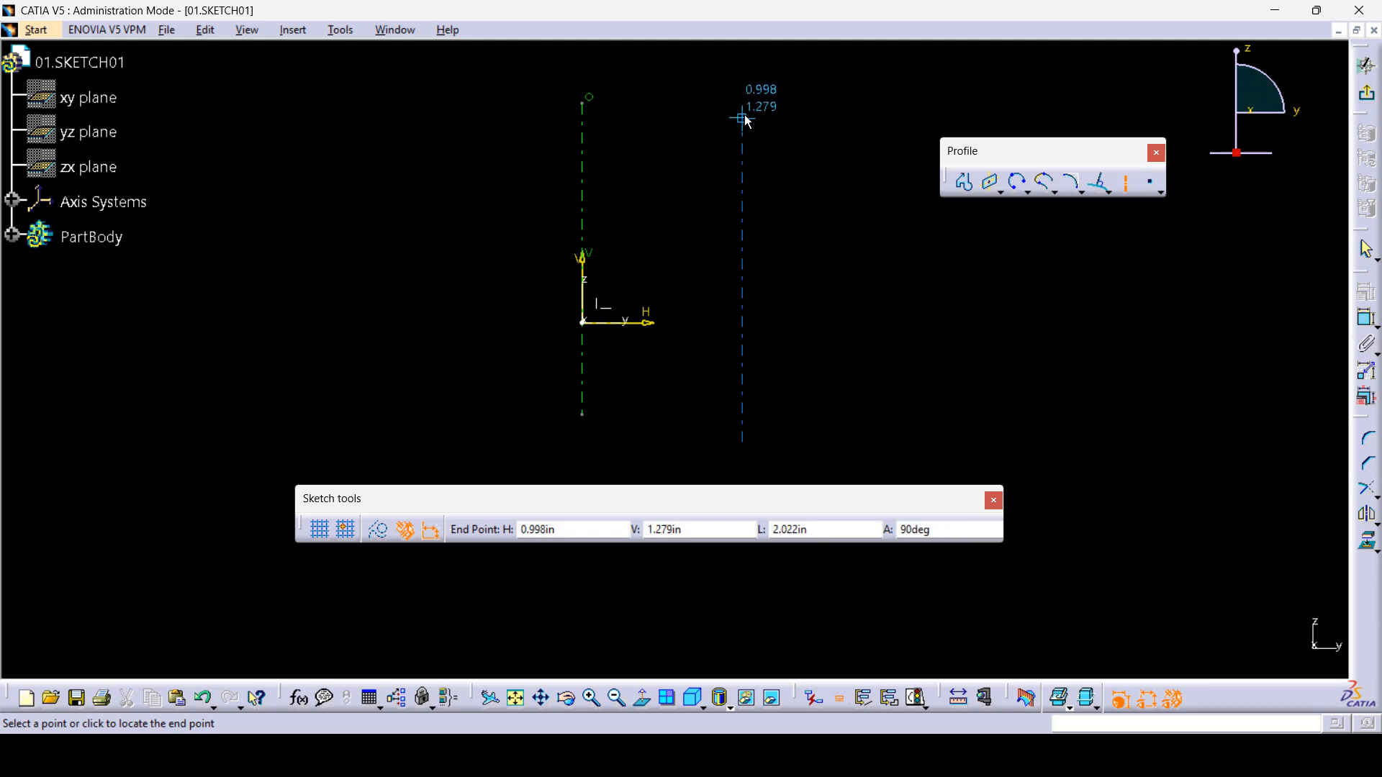
left_click(744, 119)
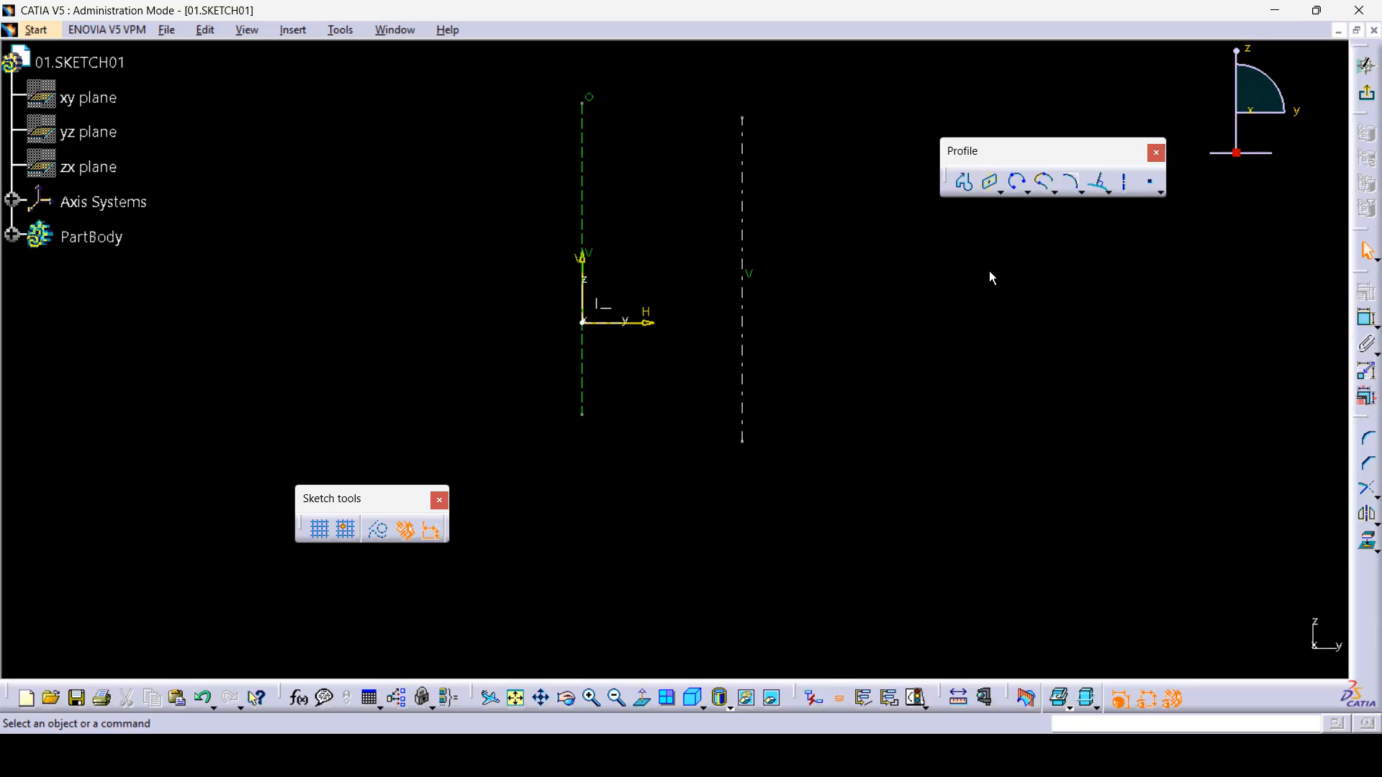
- Draw a sloping axis that crosses both vertical axes, descending toward positive H
left_click(1124, 182)
left_click(445, 249)
left_click(928, 362)
- Convert both vertical axes into standard lines with Construction/Standard Element
left_click(743, 241)
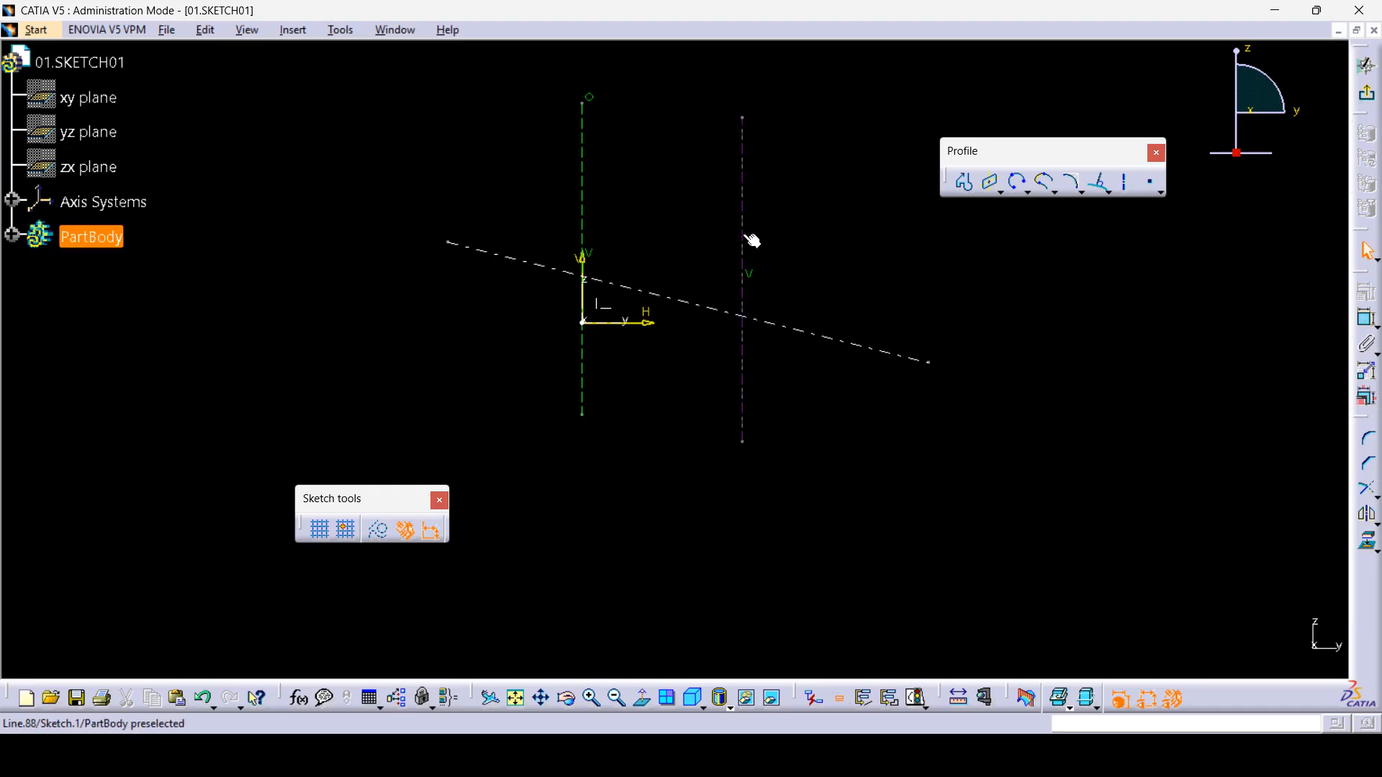
left_click(922, 275)
left_click(748, 212)
left_click(377, 532)
left_click(732, 491)
left_click(583, 170)
left_click(380, 537)
left_click(603, 554)
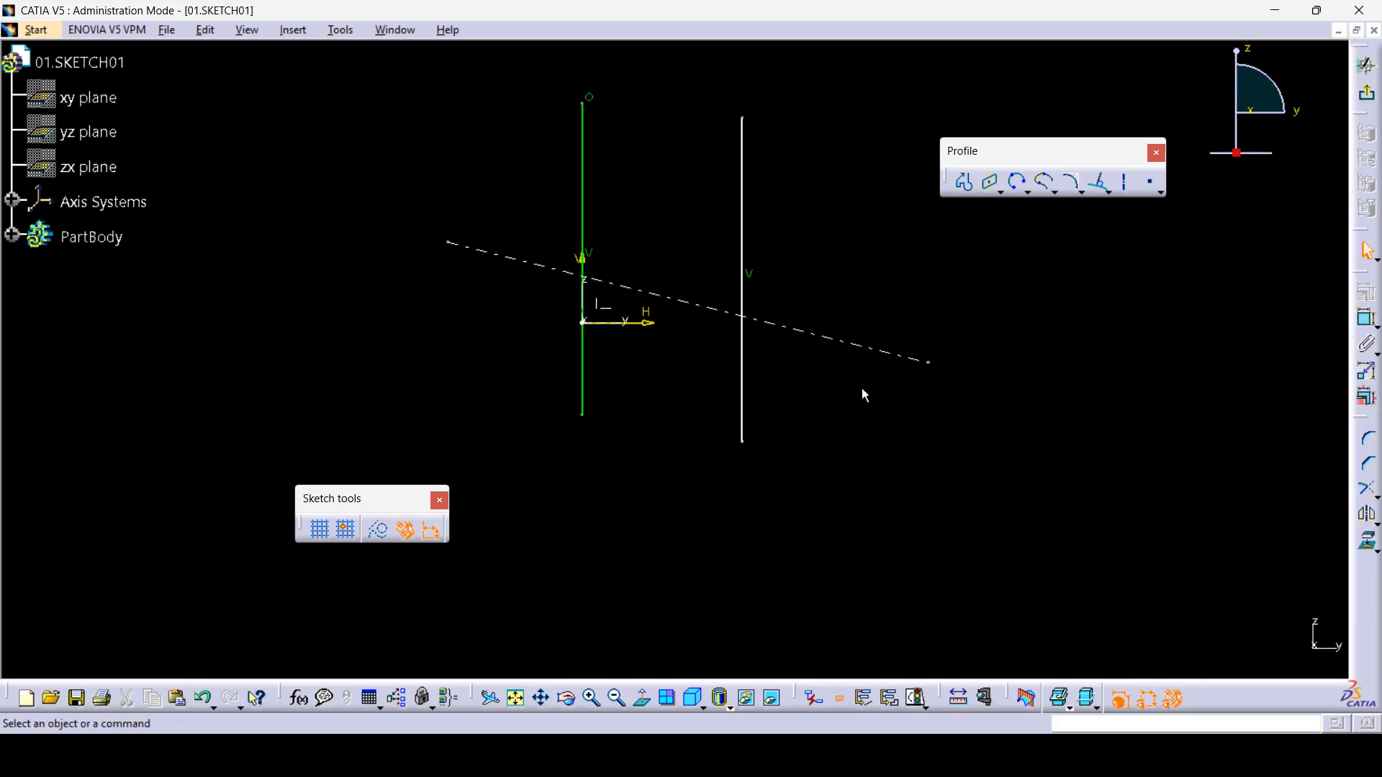
- Toggle the vertical line on the positive H side between construction and standard several times, leaving it as a standard element
left_click(895, 354)
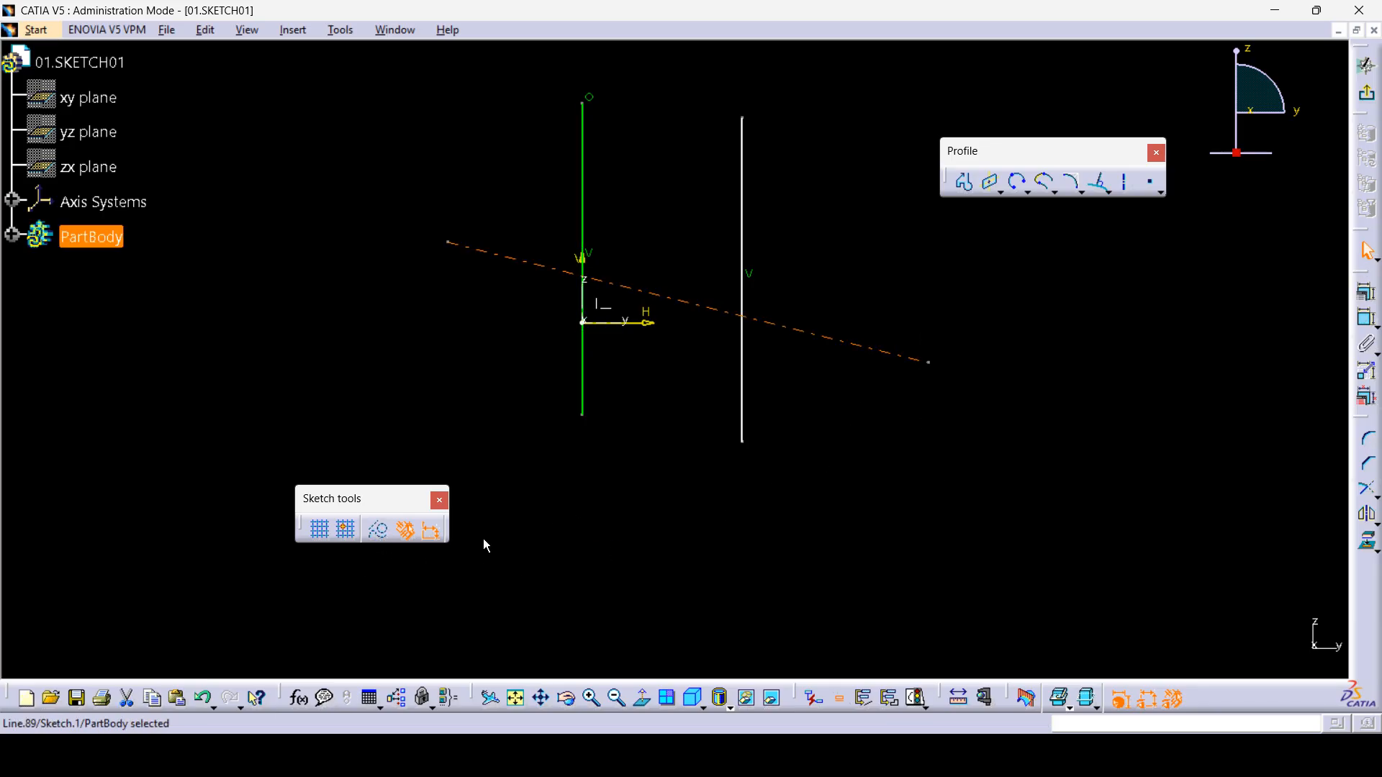
left_click(872, 479)
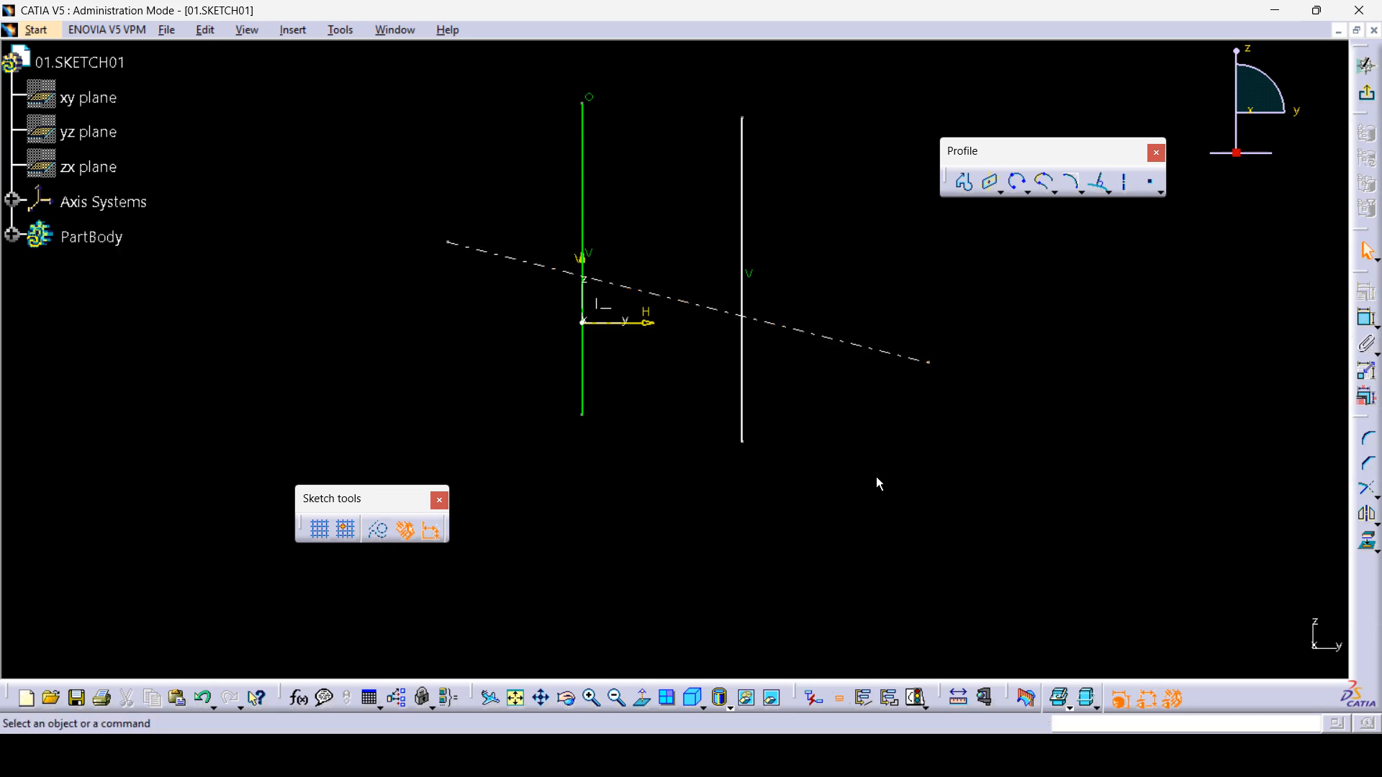
left_click(743, 210)
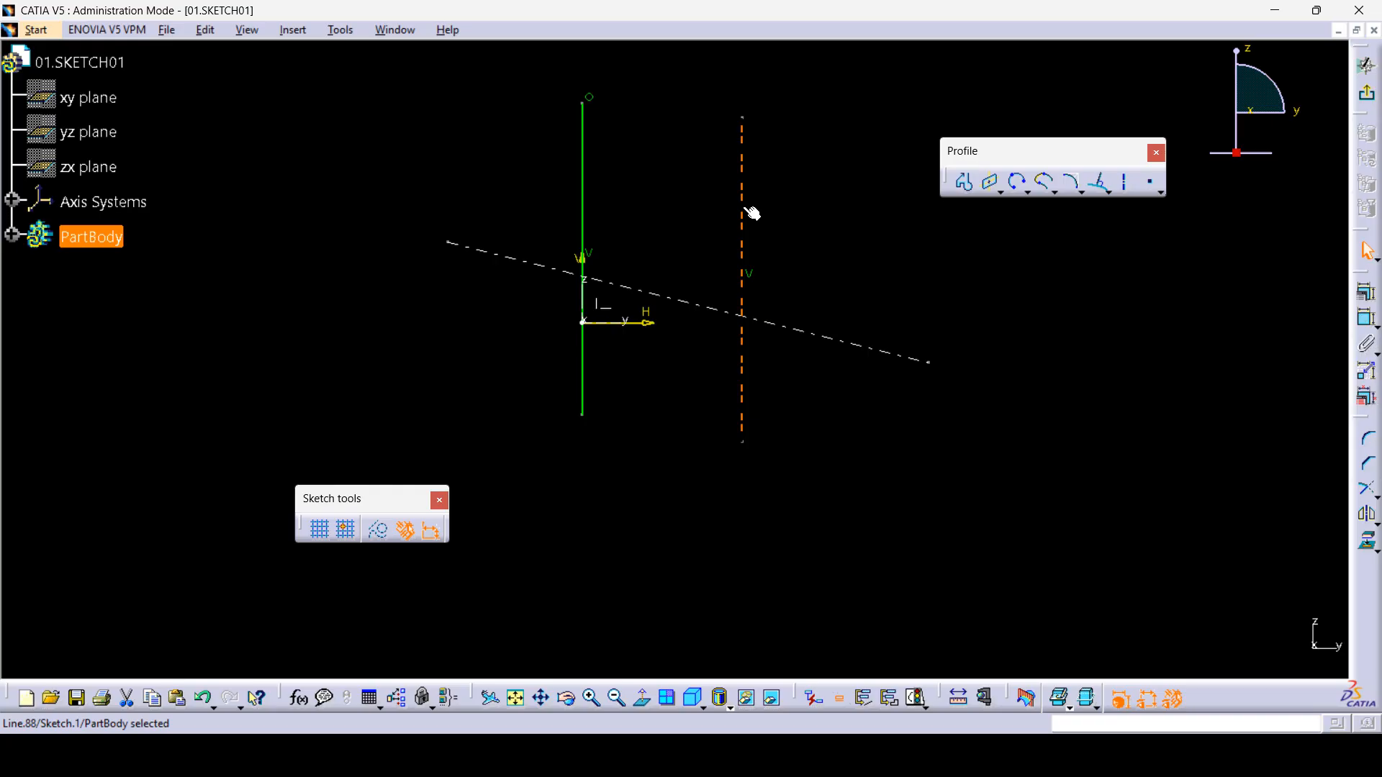
left_click(379, 532)
left_click(380, 537)
left_click(379, 533)
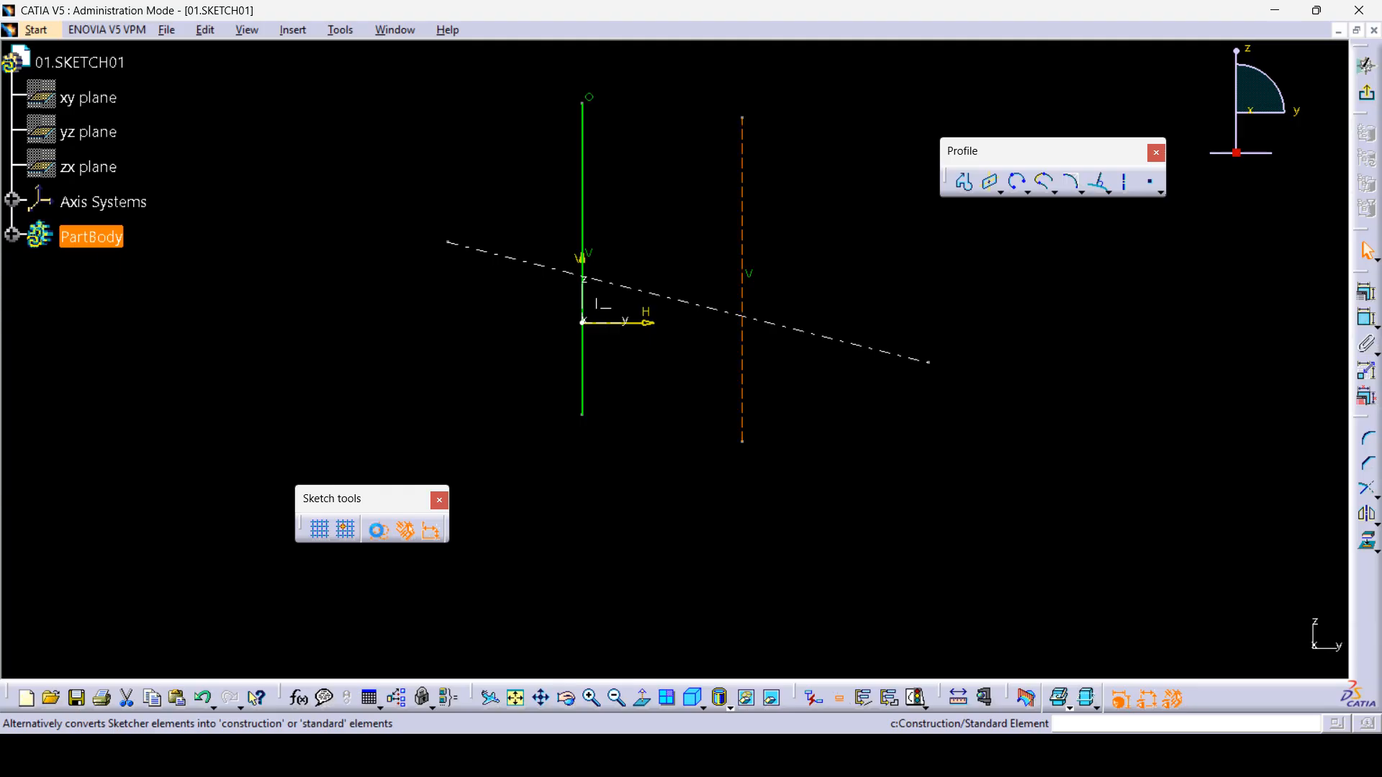
left_click(380, 536)
left_click(719, 516)
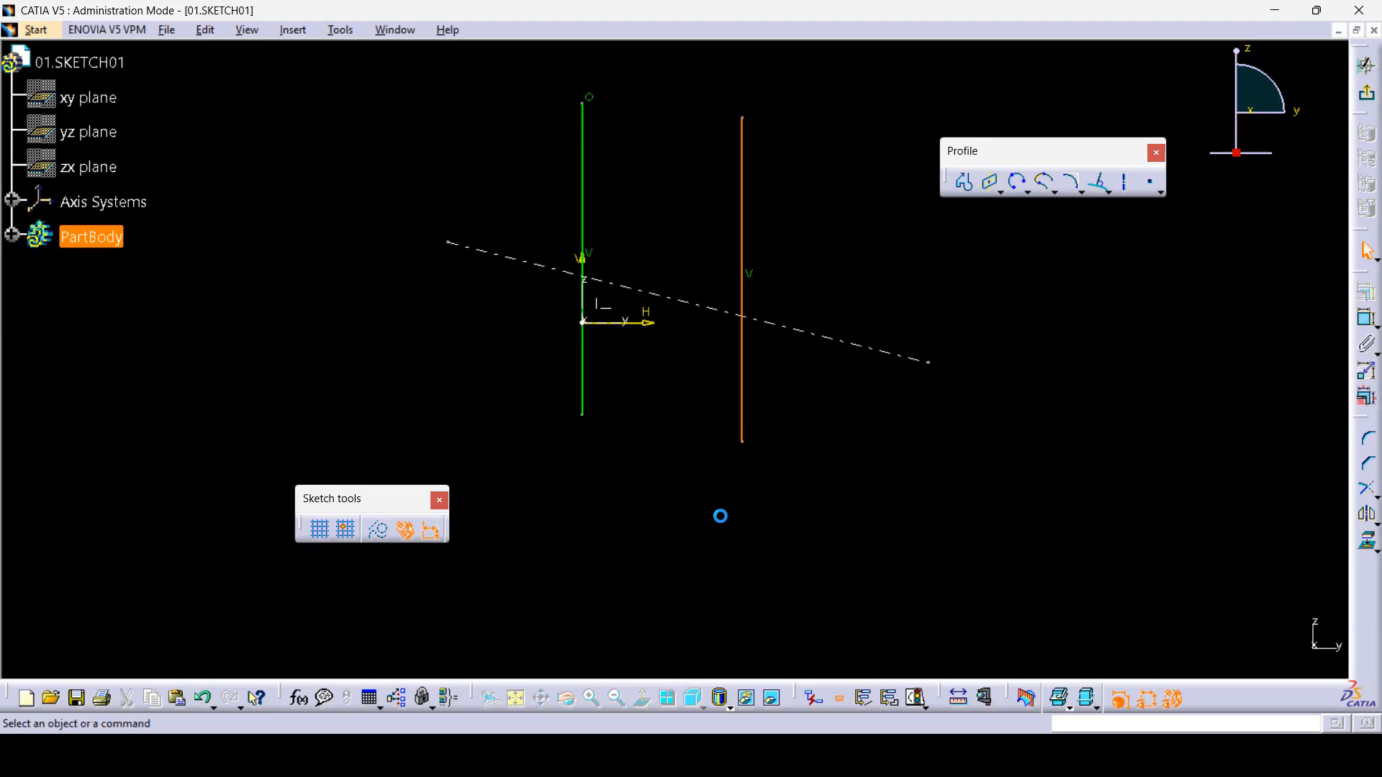
- Transform the standard vertical line on the positive H side back into an axis
left_click(743, 240)
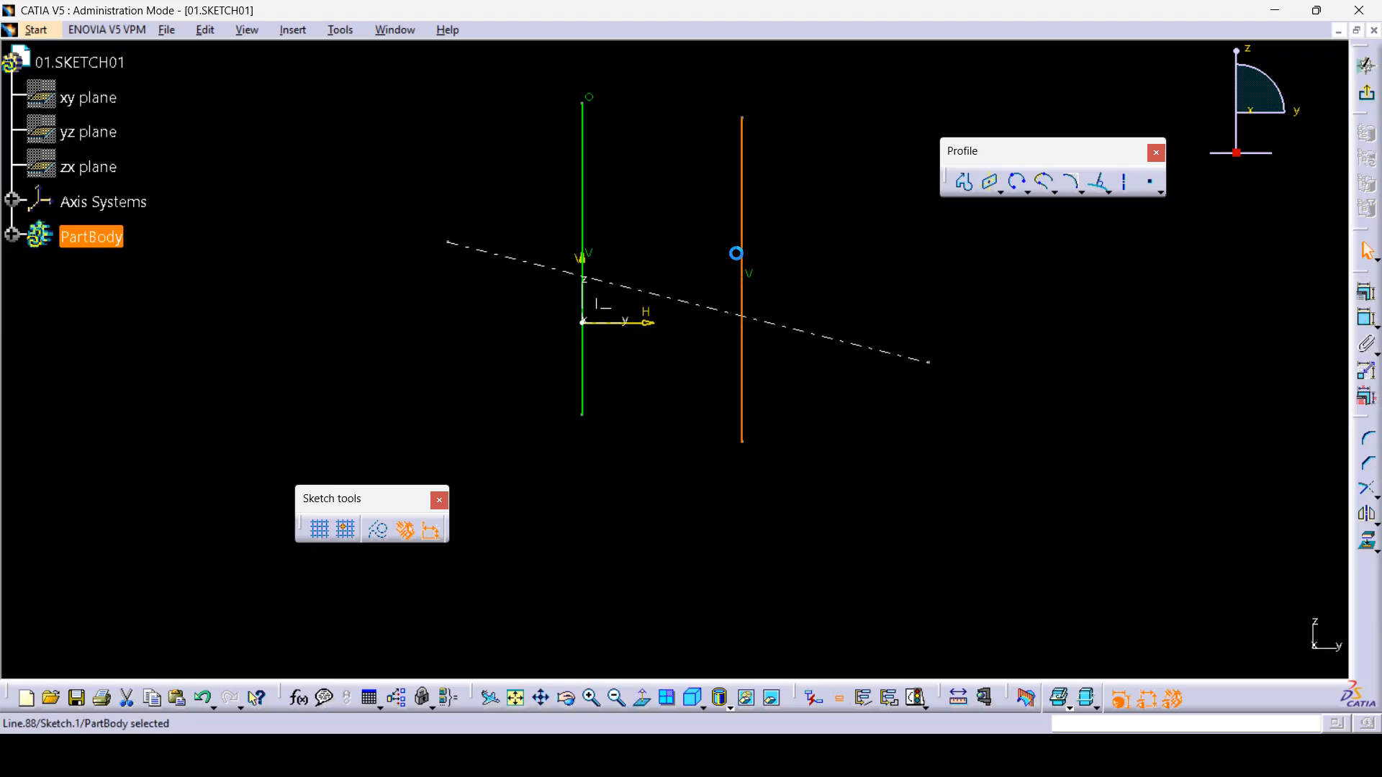
left_click(1127, 189)
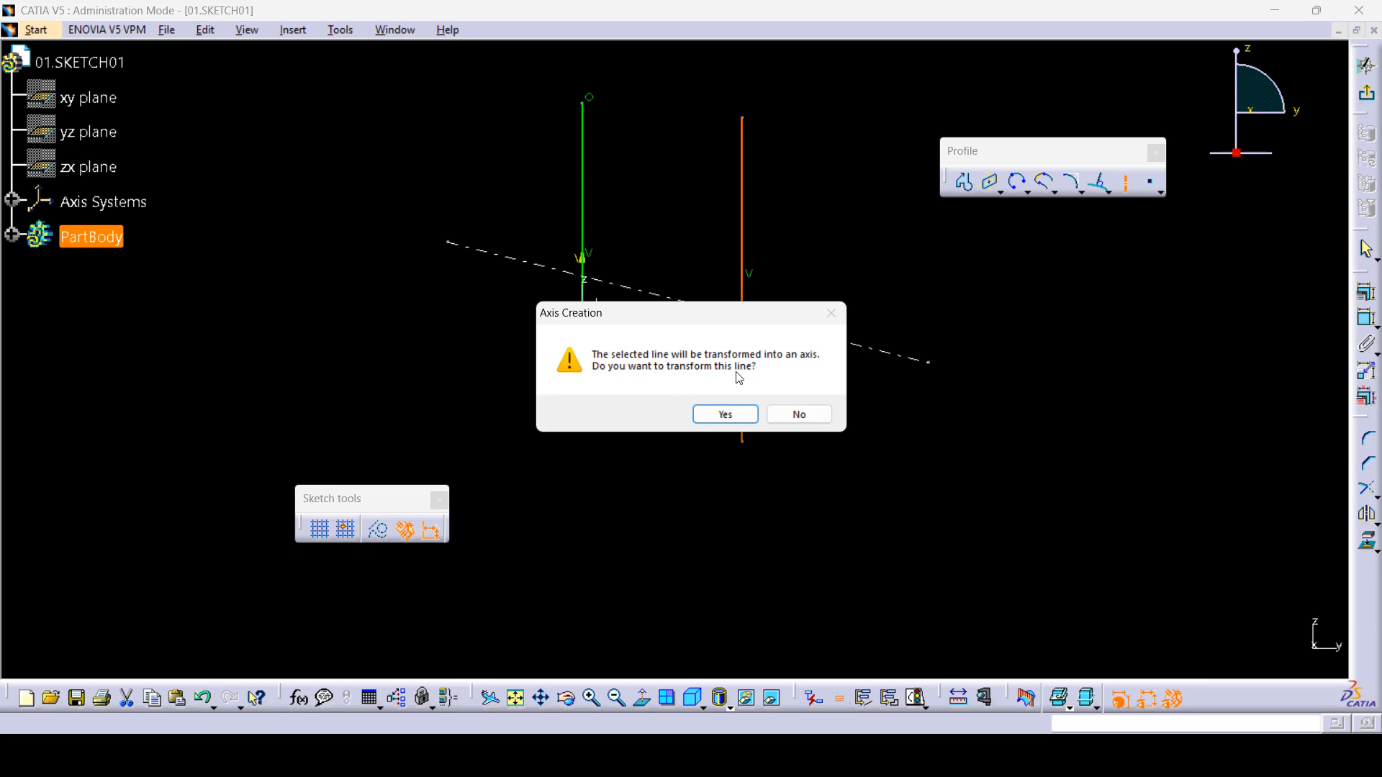
left_click(721, 415)
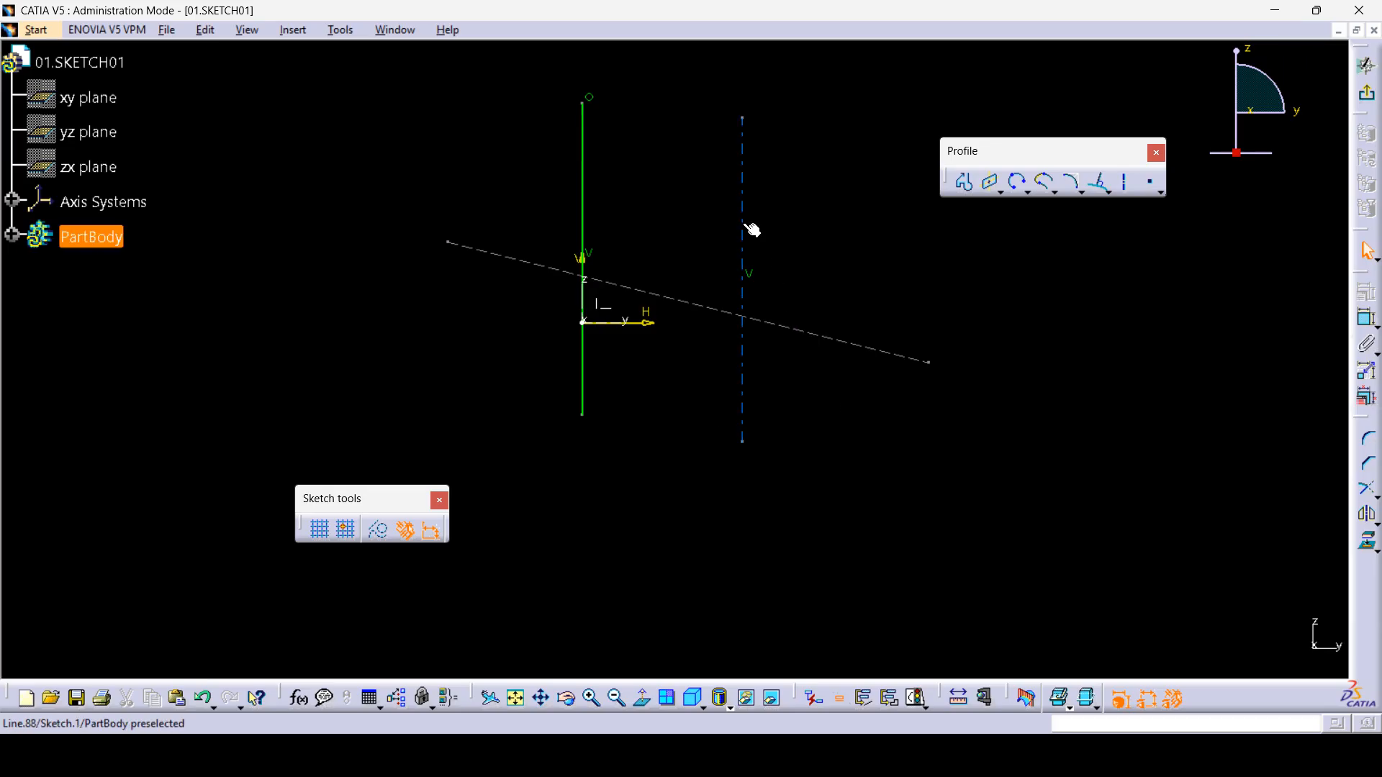
- Convert the sloping axis into a construction line with Construction/Standard Element
left_click(833, 340)
left_click(381, 536)
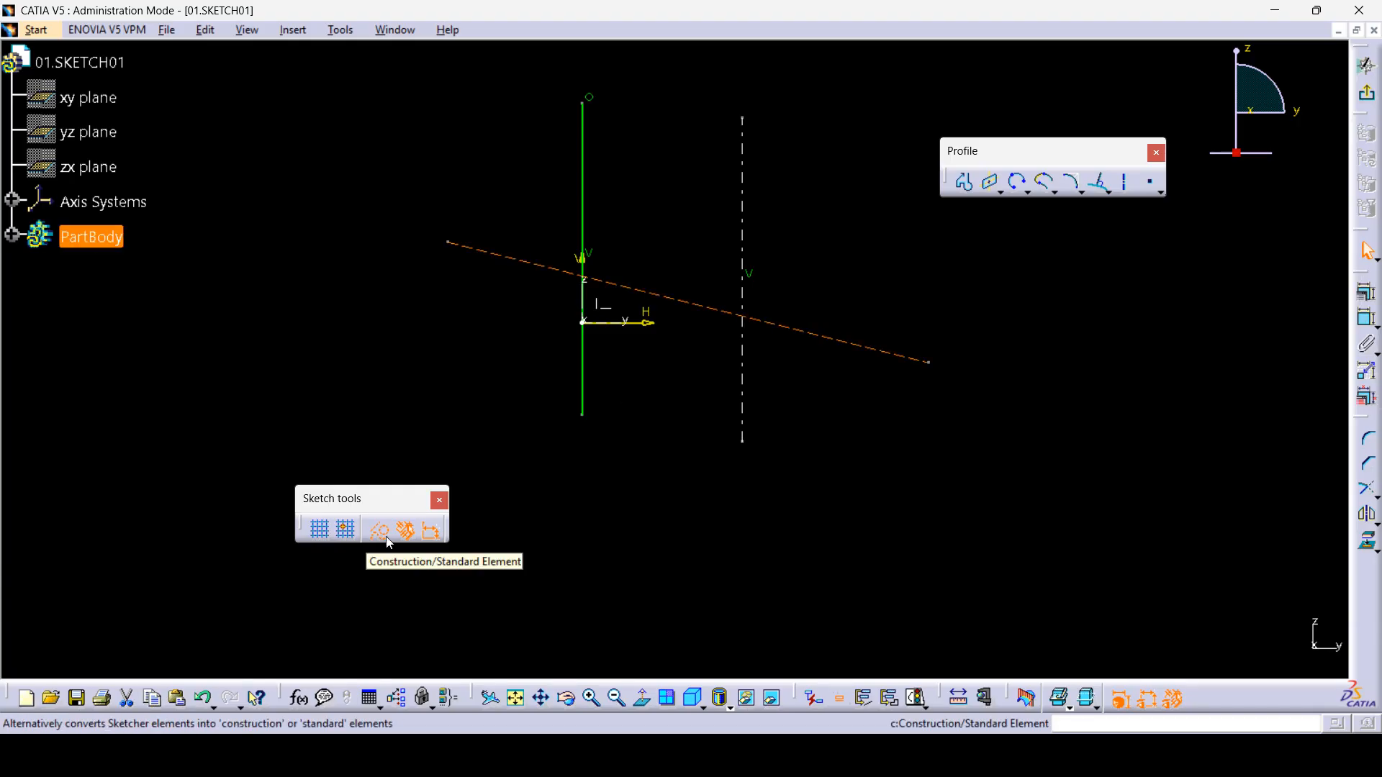
left_click(926, 476)
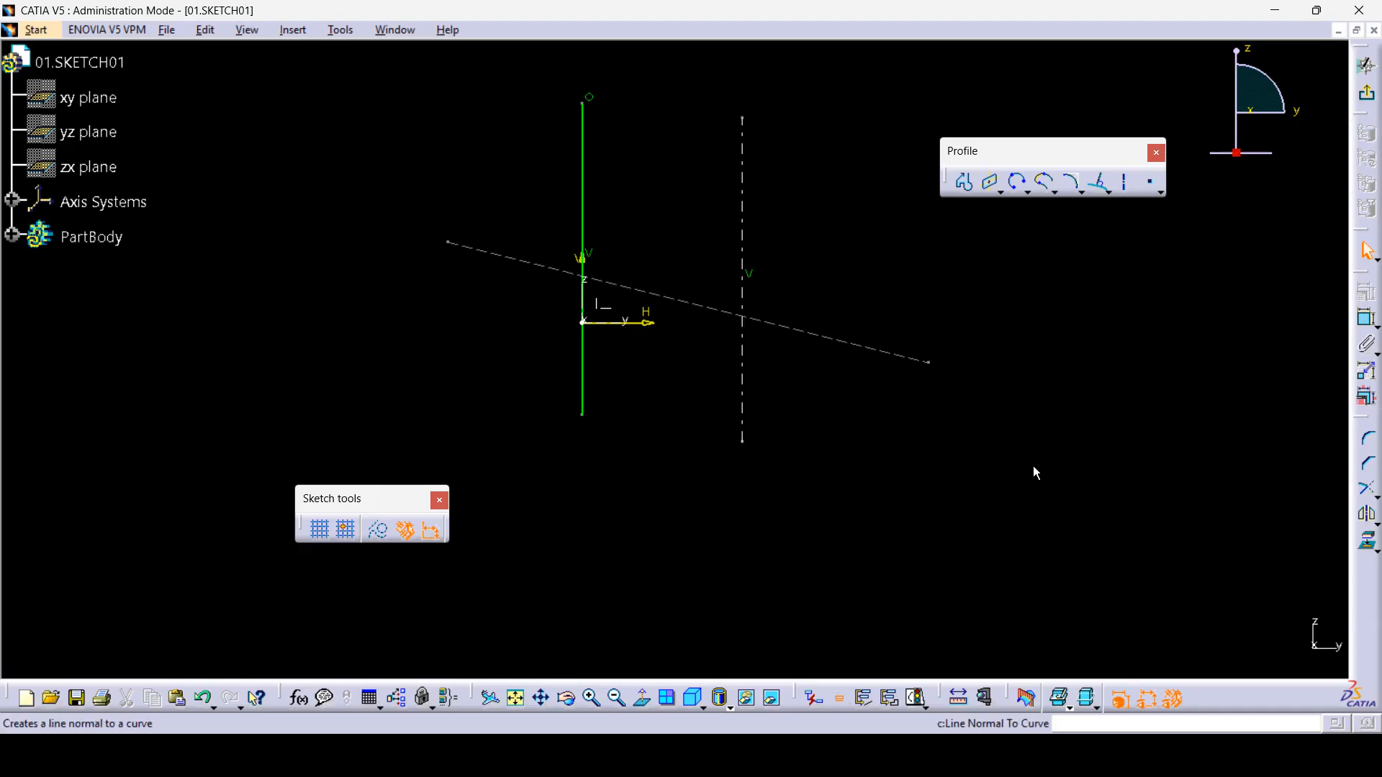
- Delete all geometry from the sketch and detach the Point commands so they float in the workspace
mouse_move(1034, 470)
left_mouse_down()
mouse_move(432, 64)
mouse_move(387, 66)
left_mouse_up()
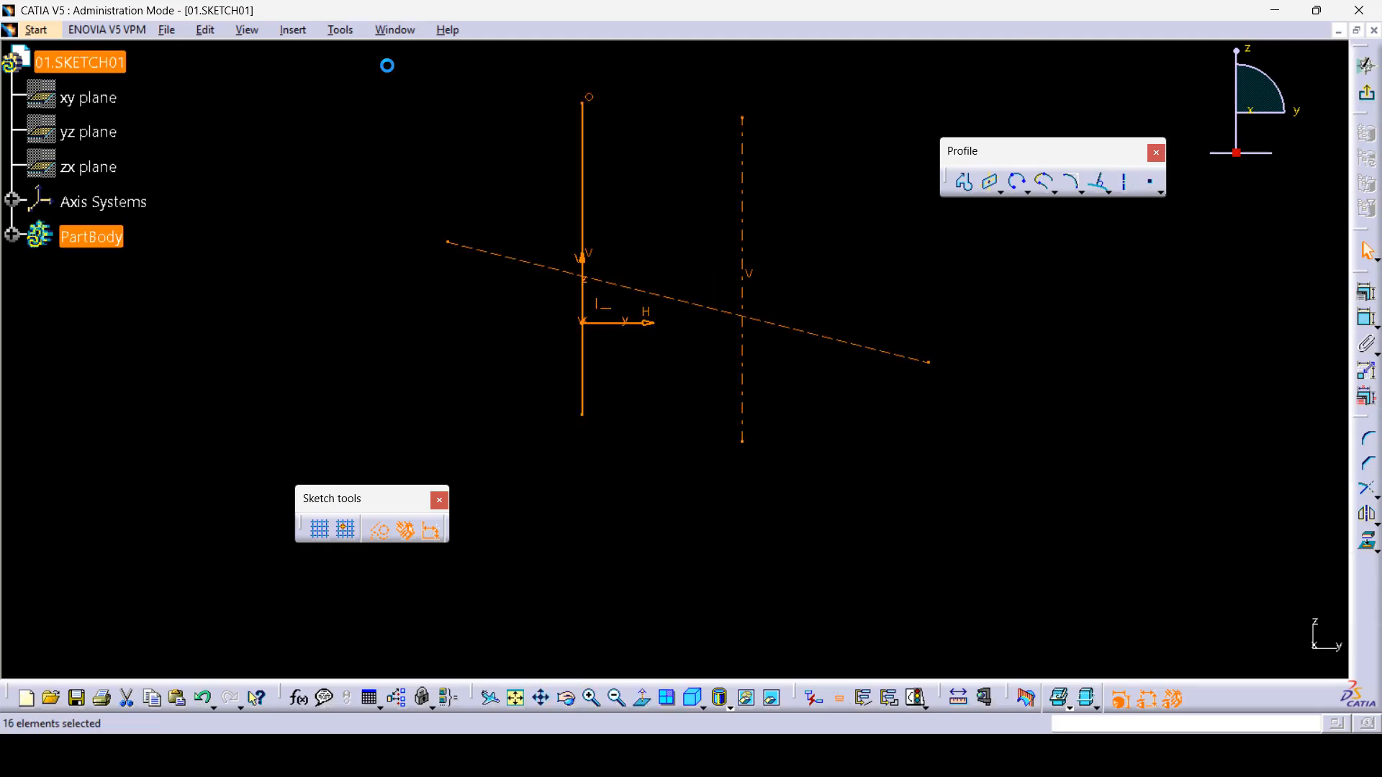
key("Delete")
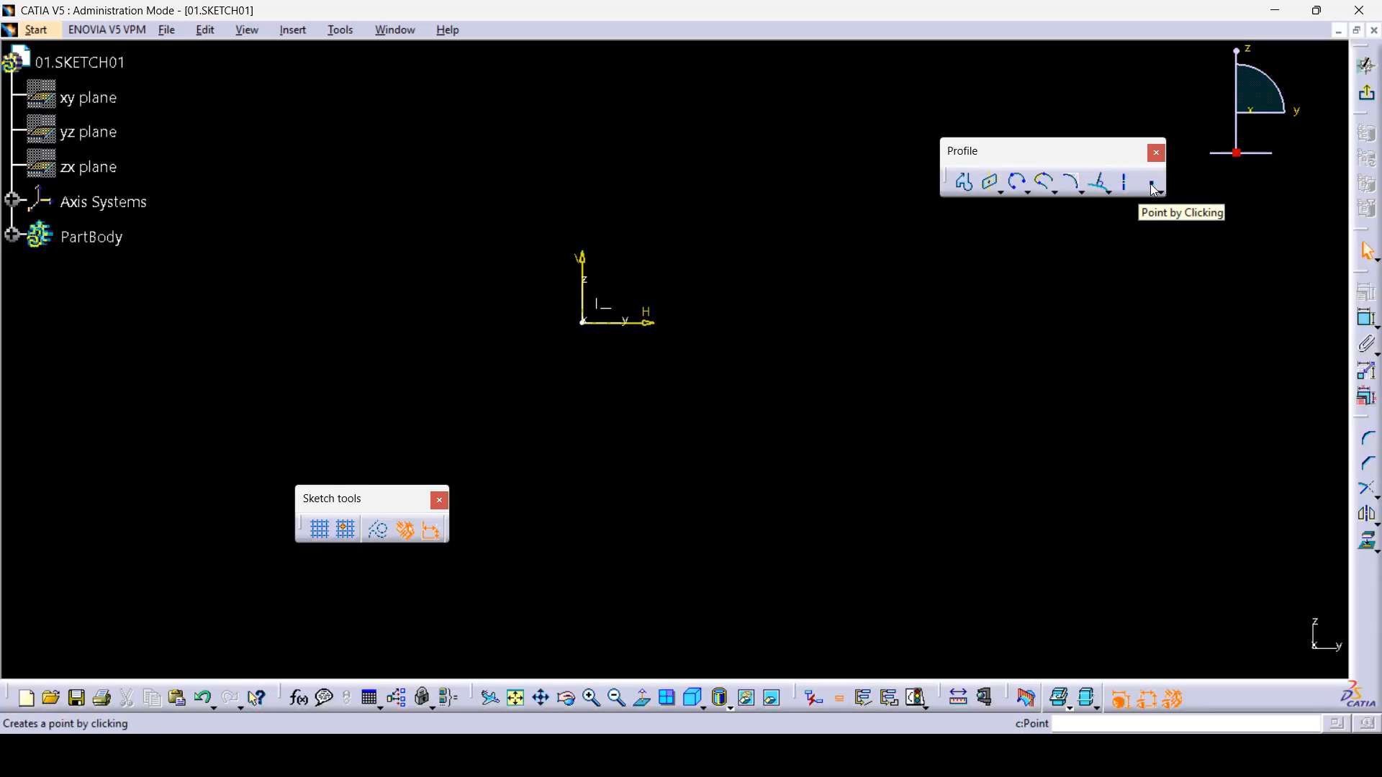
left_click(1160, 192)
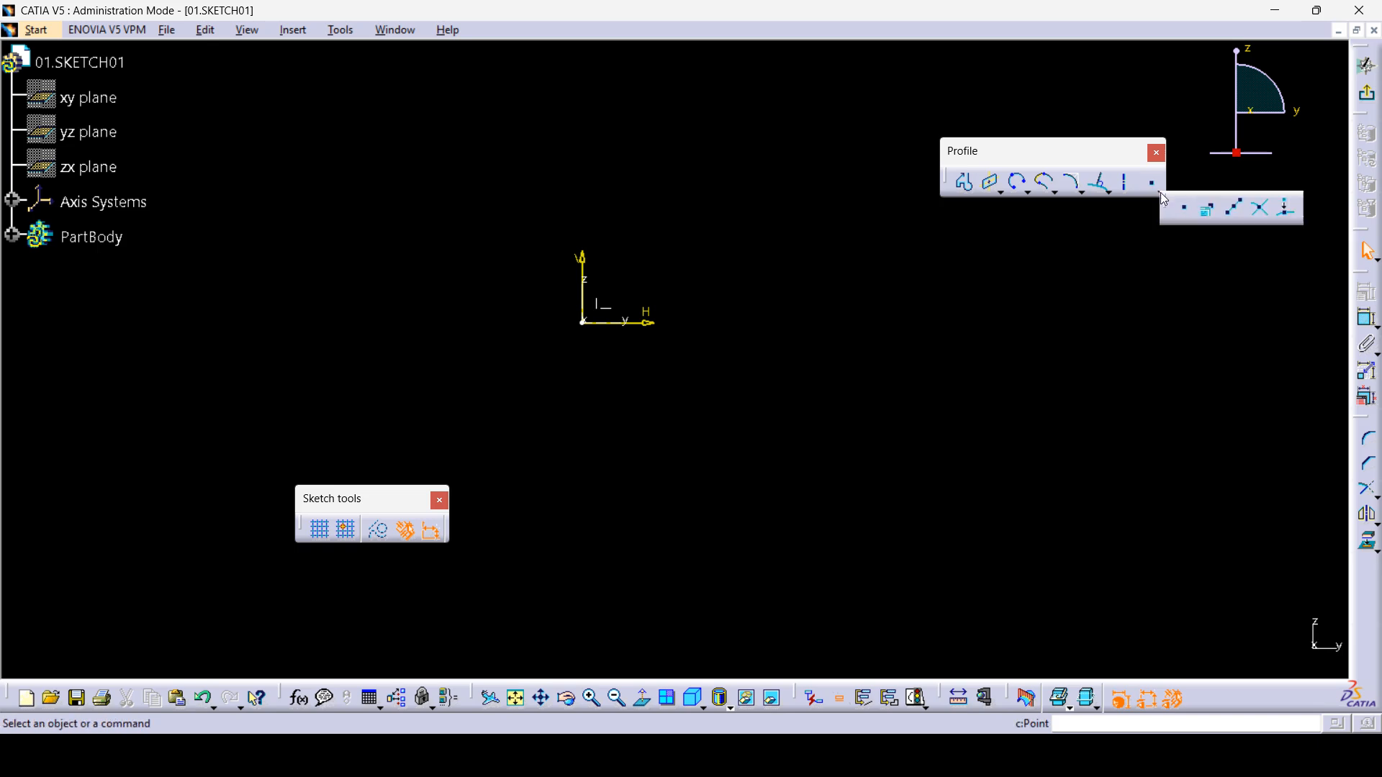
left_click_drag(955, 360, 958, 359)
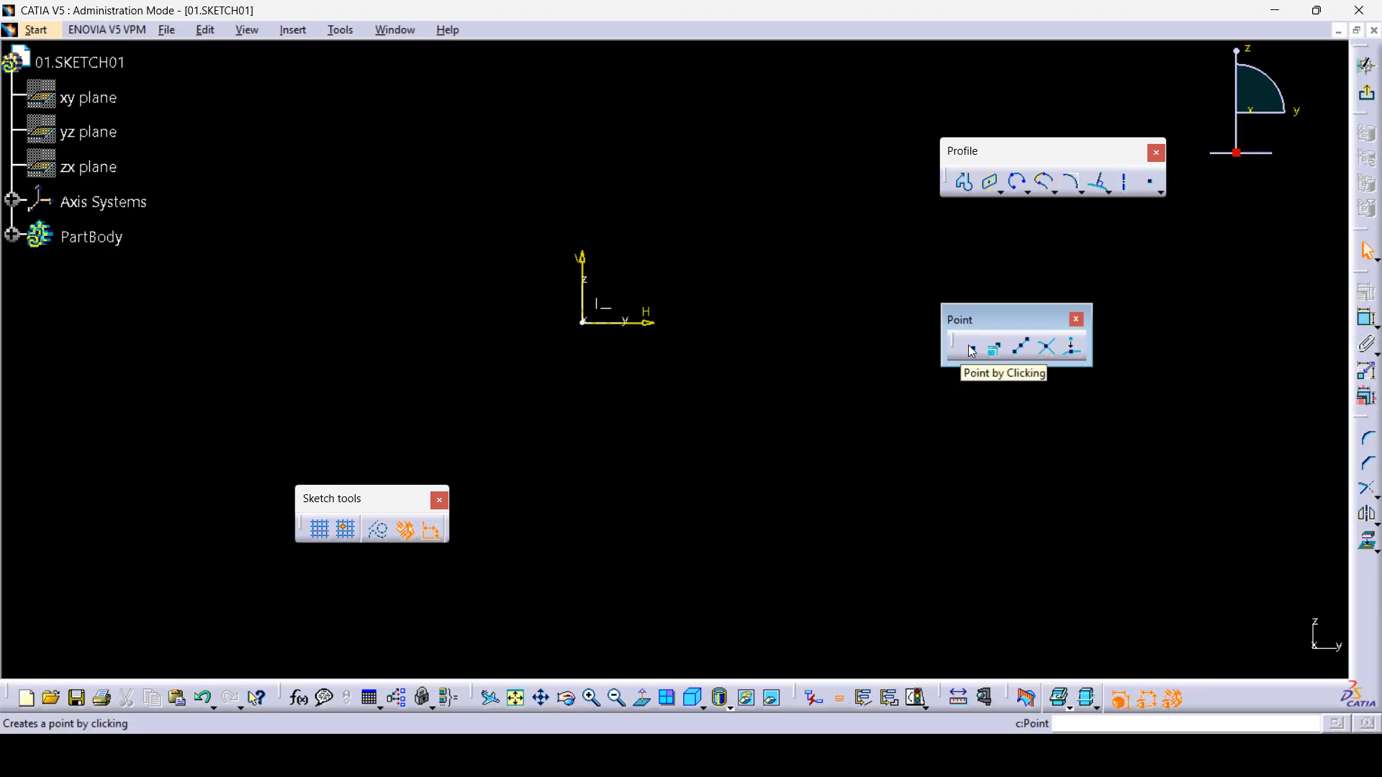
- Place a free point by eye in the area of negative H and positive V
left_click(971, 351)
left_click(332, 243)
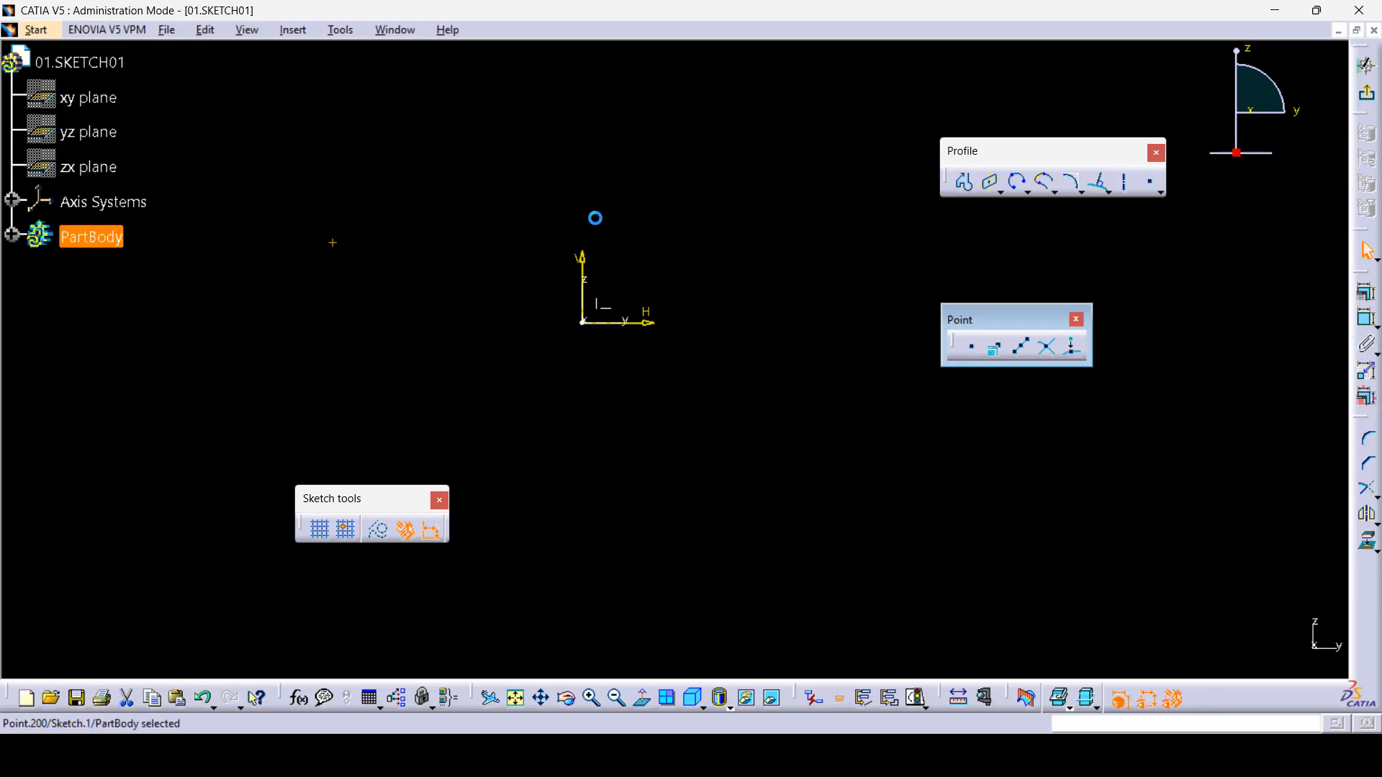
left_click(572, 184)
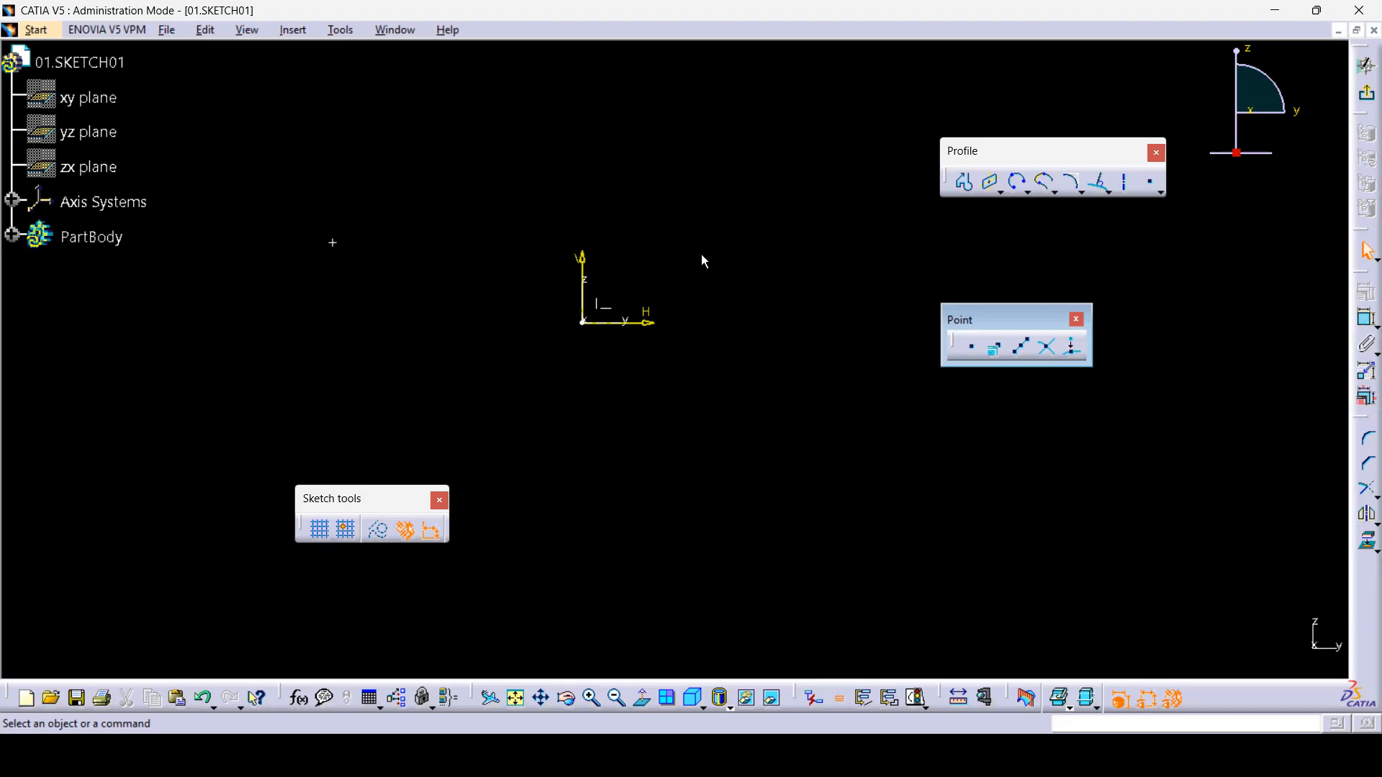
- Create a point by Cartesian coordinates at H 0.2 in and V 0.1 in
left_click(996, 352)
left_click_drag(1174, 526, 672, 124)
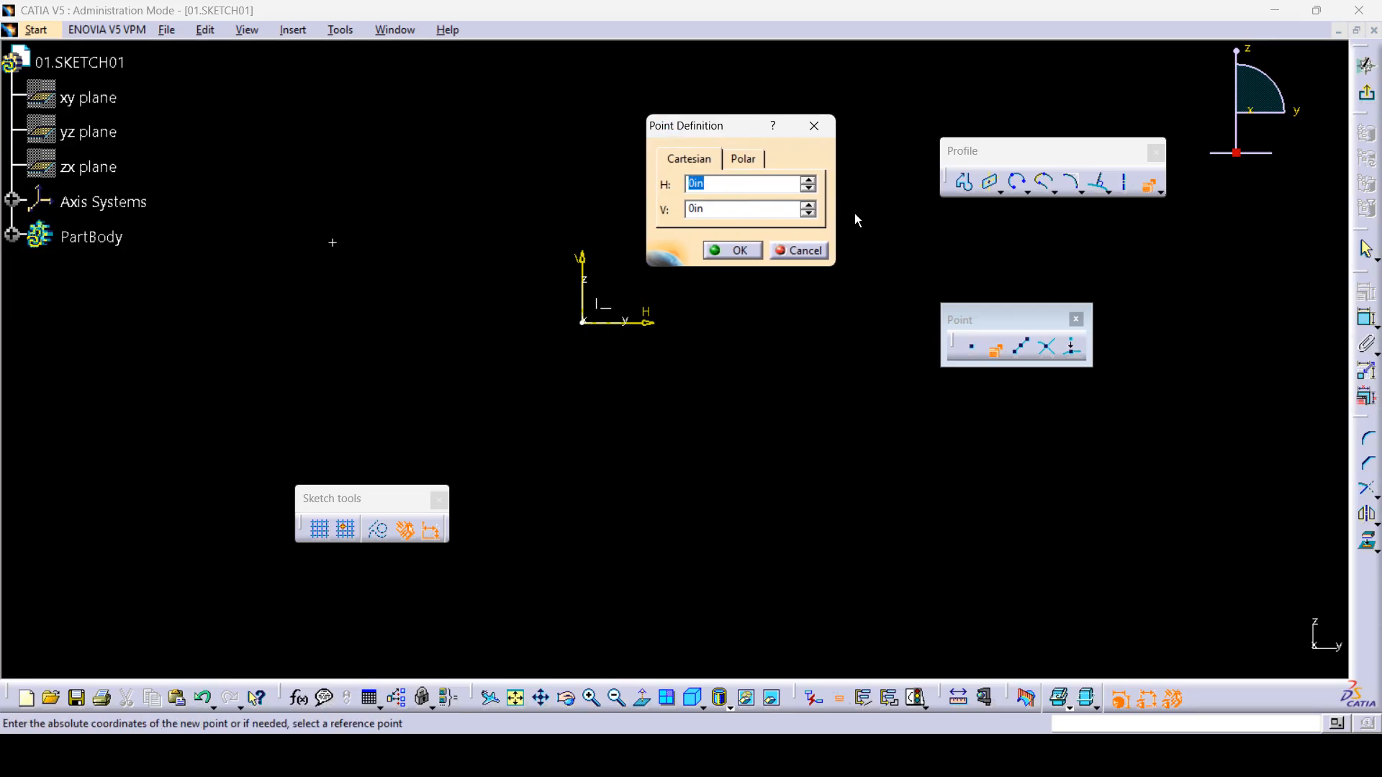
type("0.2")
key("Tab")
type("0")
left_click(732, 251)
mouse_move(609, 328)
middle_mouse_down()
mouse_move(493, 286)
mouse_move(615, 268)
mouse_move(614, 197)
mouse_move(563, 173)
middle_mouse_up()
middle_click_drag(607, 261, 680, 324)
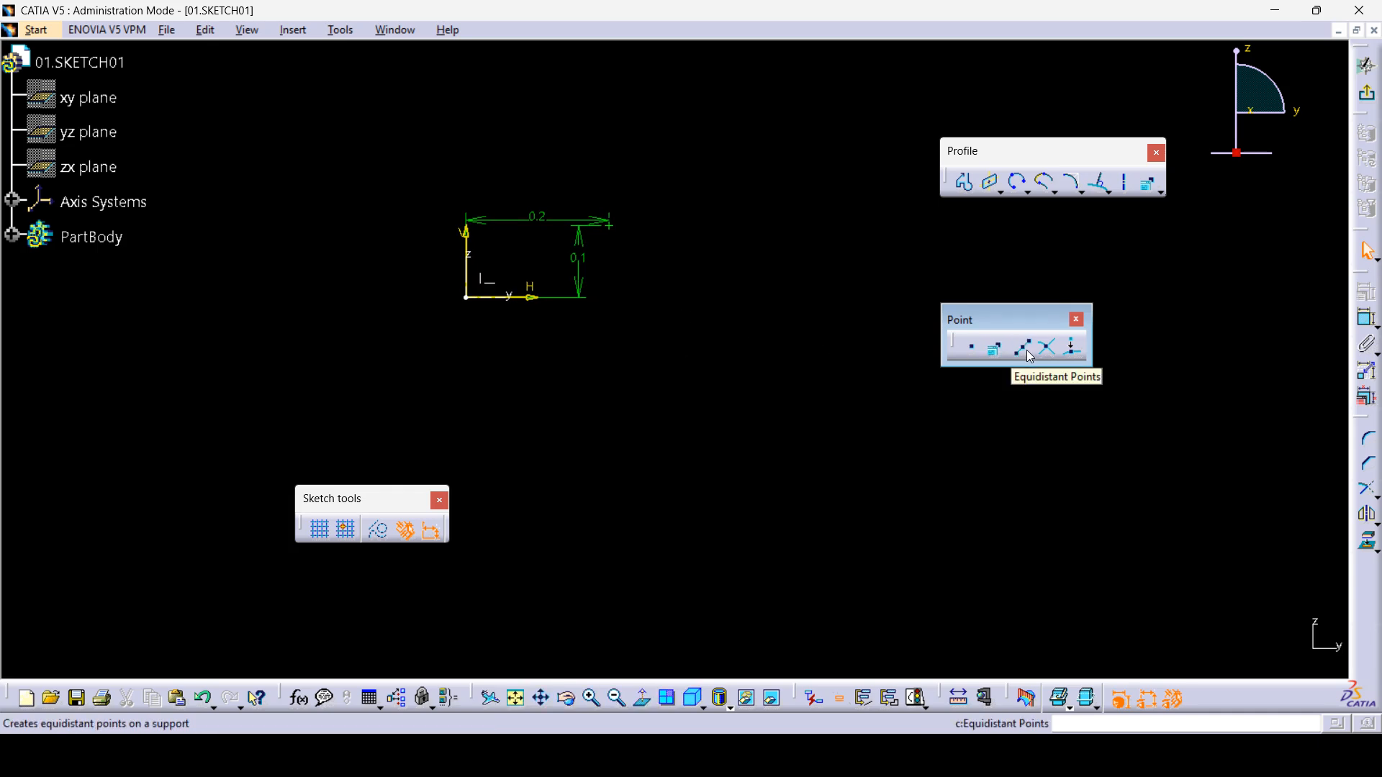
- Draw a wide three-point arc above the origin with a radius of about 3.46 in
mouse_move(797, 312)
middle_mouse_down()
mouse_move(781, 293)
mouse_move(818, 386)
mouse_move(843, 334)
middle_mouse_up()
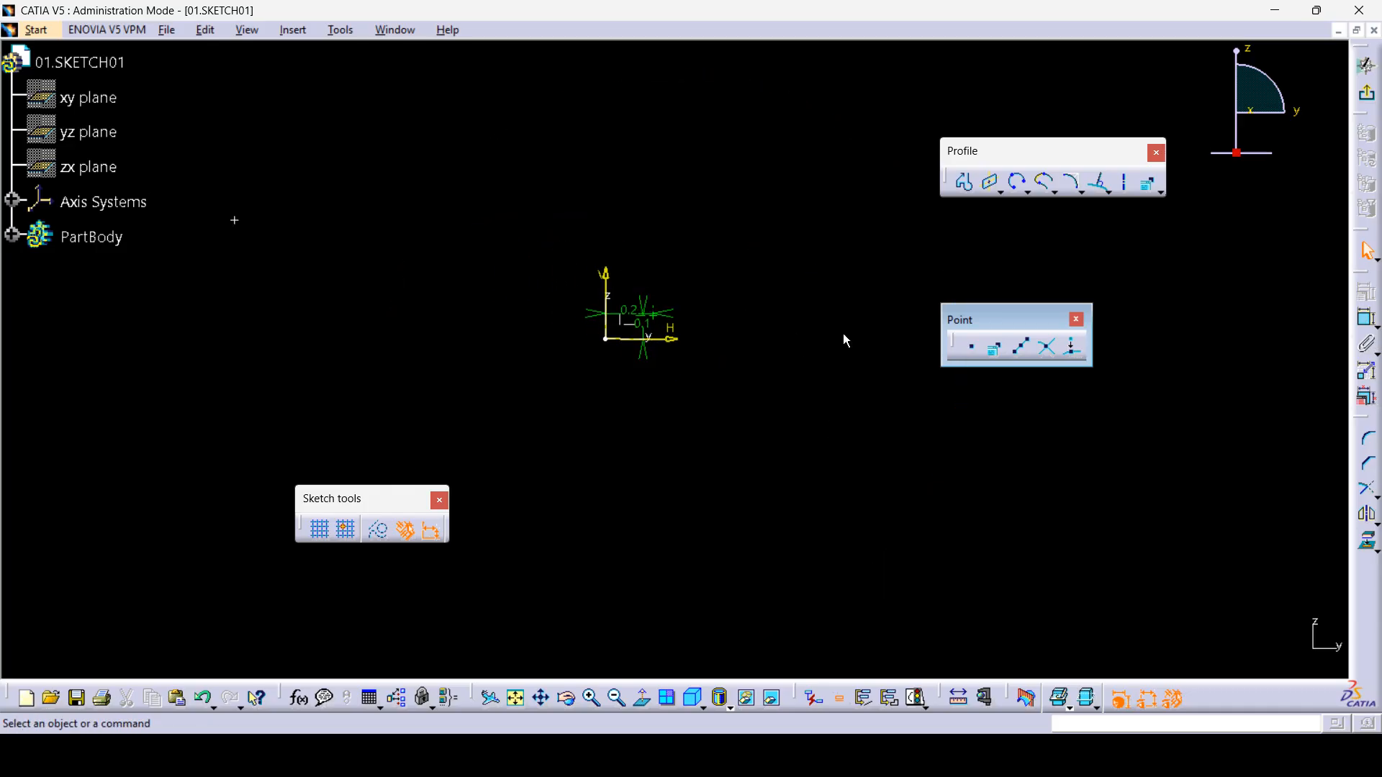
left_click(1020, 190)
left_click(428, 192)
left_click(816, 156)
left_click(999, 216)
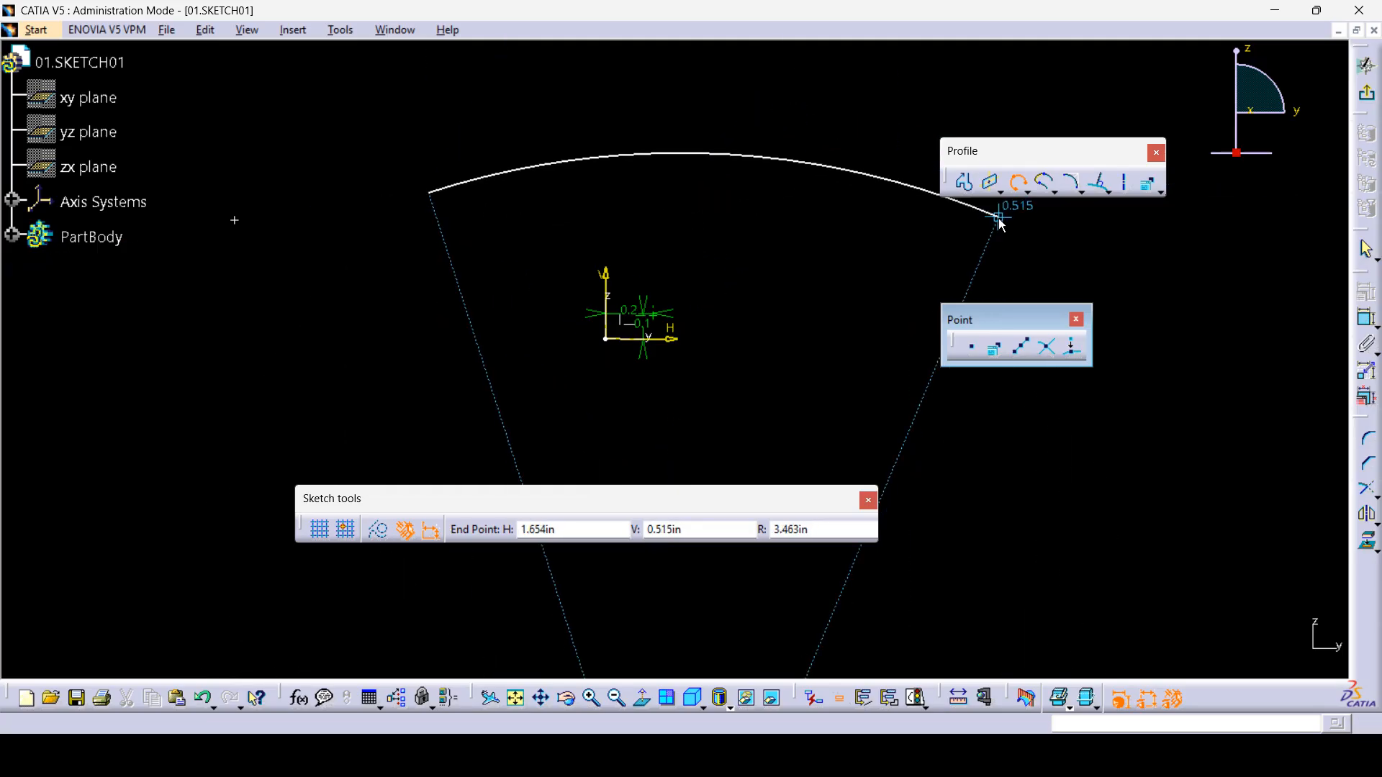
middle_click_drag(1124, 242, 1104, 265)
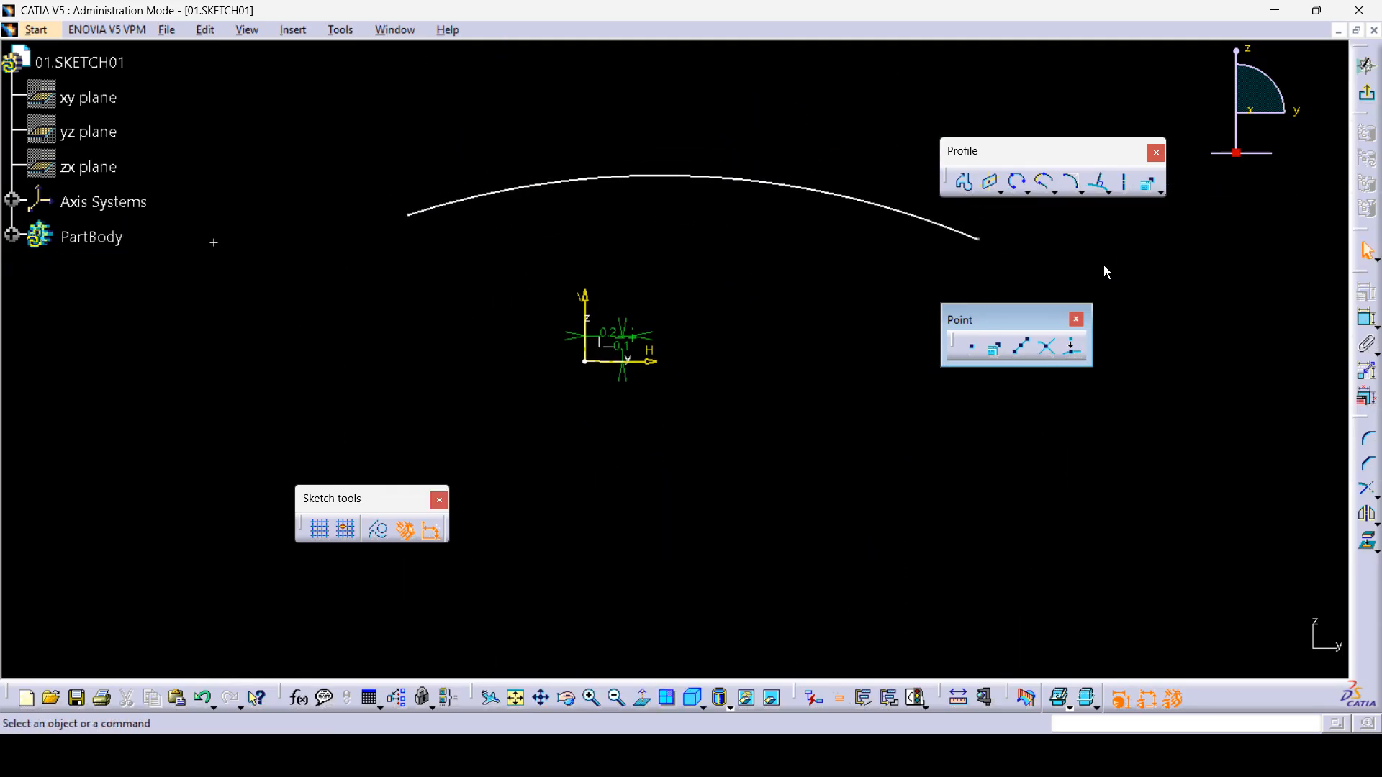
- Create 6 new equidistant points along the arc
left_click(1022, 349)
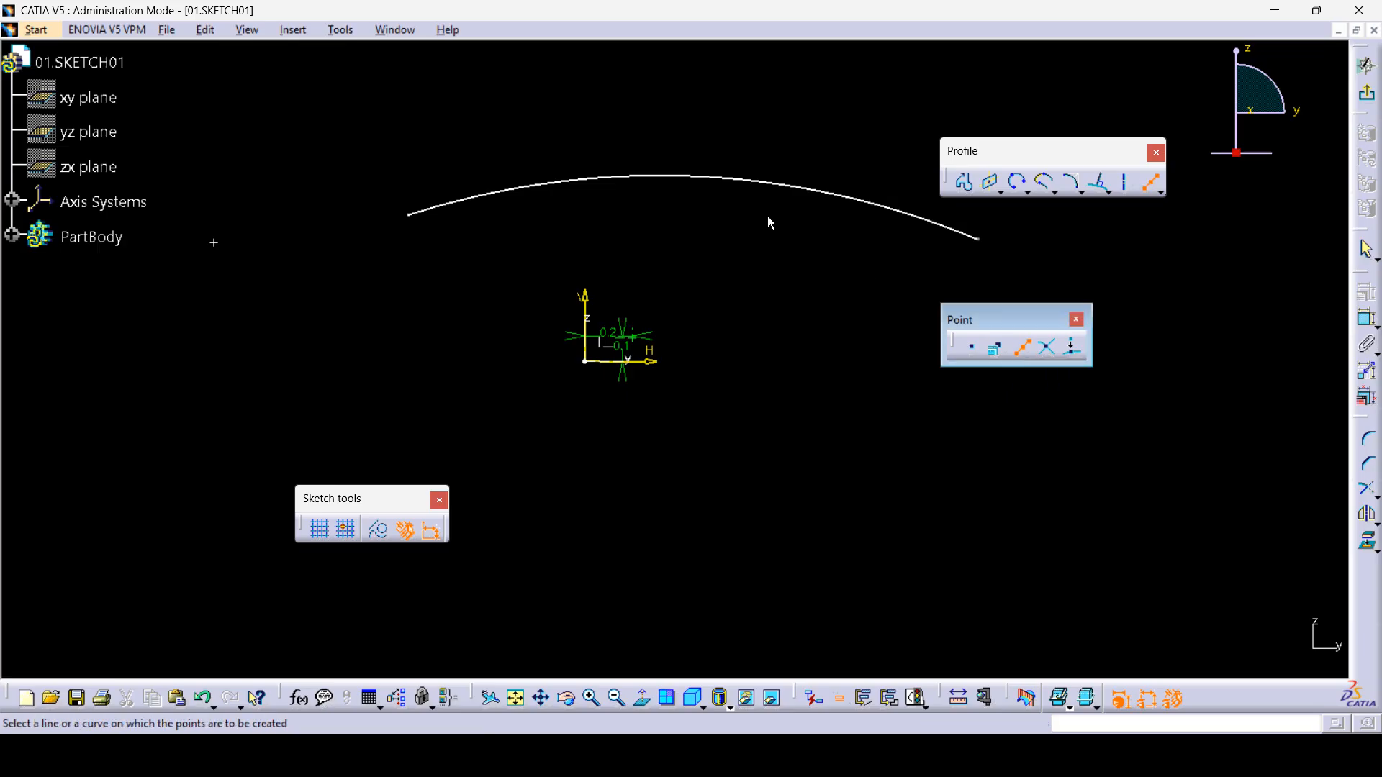
left_click(754, 186)
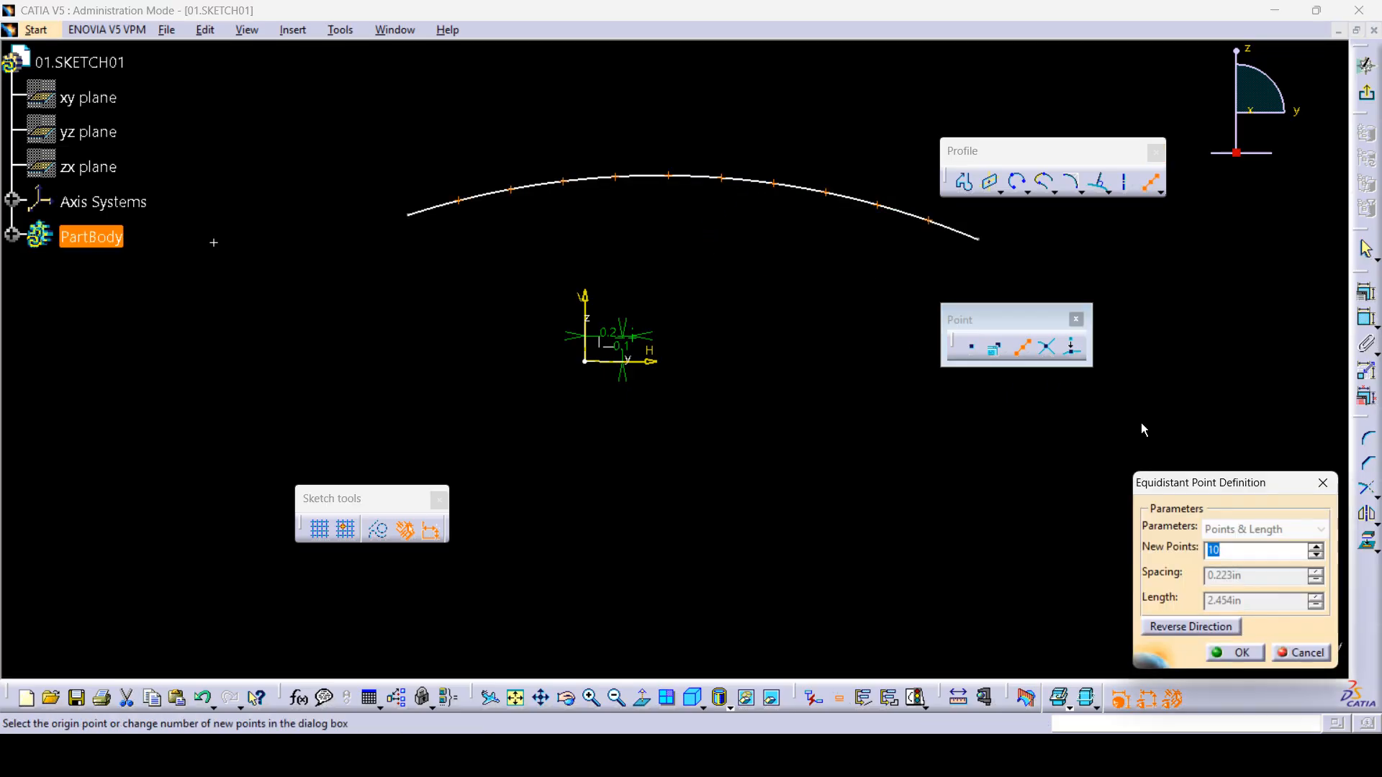
left_click_drag(1177, 482, 313, 183)
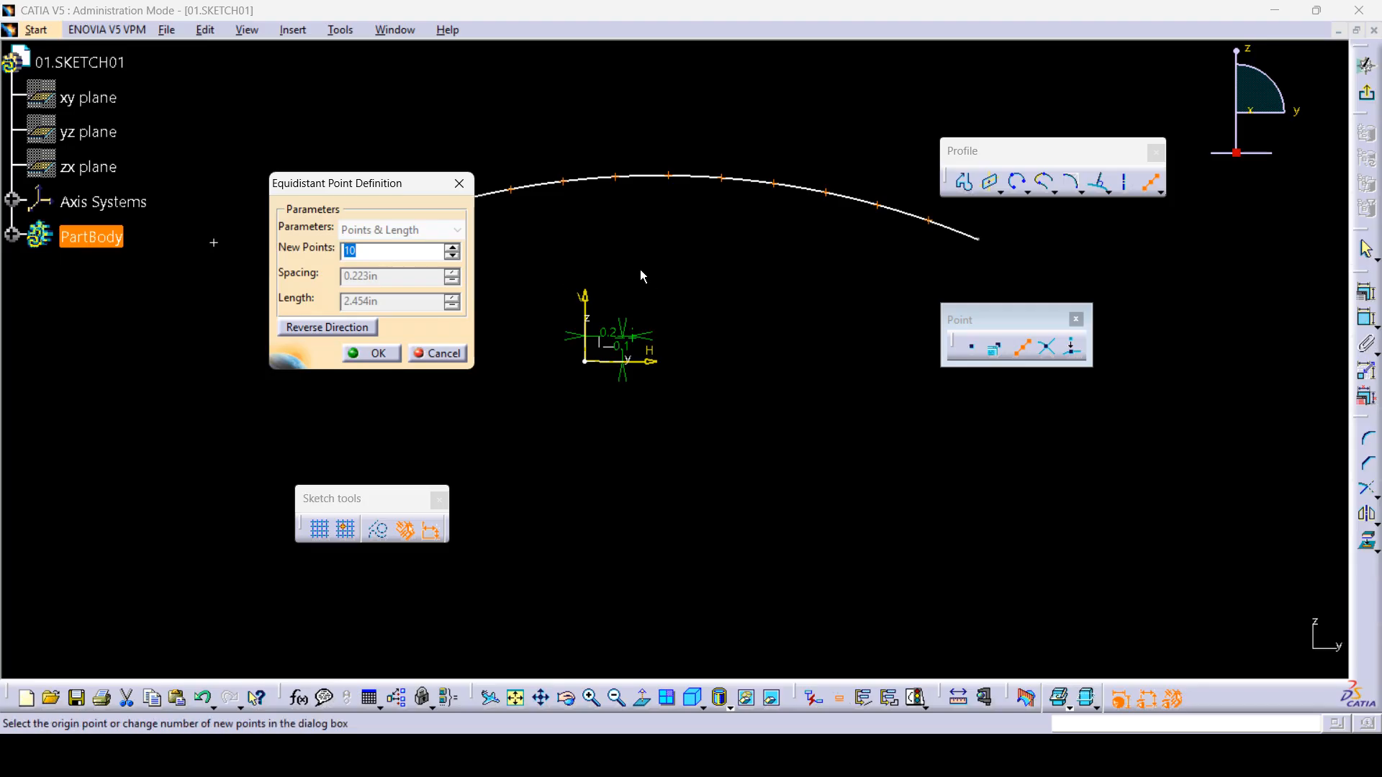
type("6")
left_click_drag(354, 252, 275, 246)
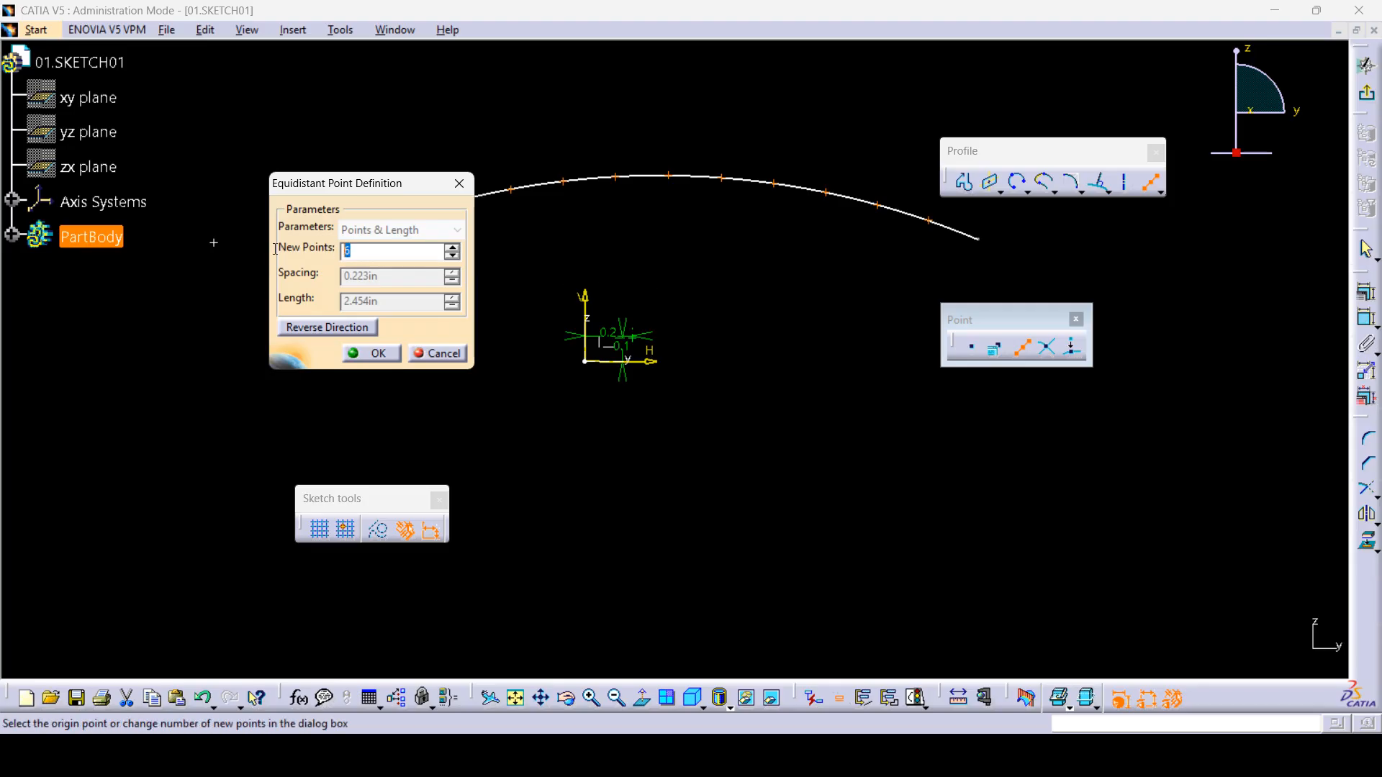
left_click(371, 354)
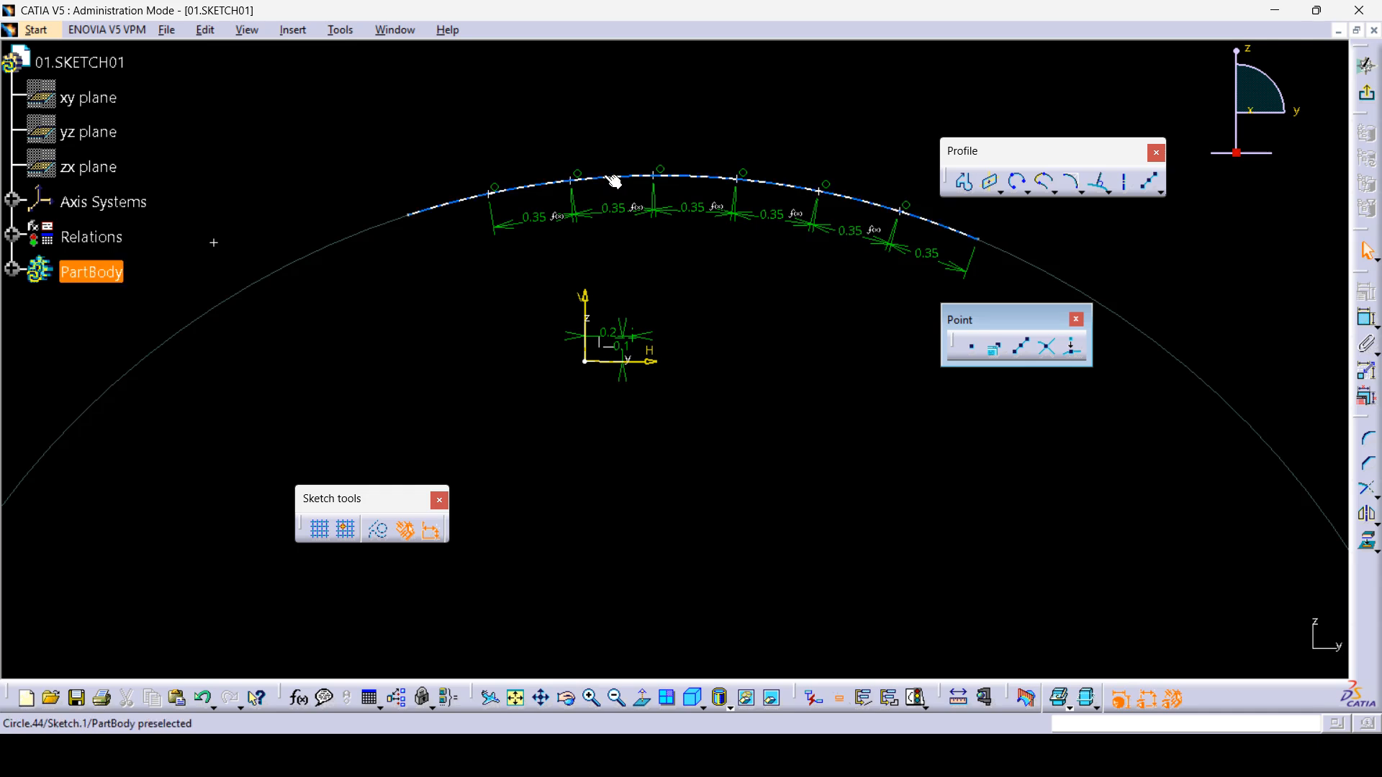
- Convert the arc carrying the equidistant points into a construction element
left_click(613, 182)
left_click(378, 530)
left_click(612, 519)
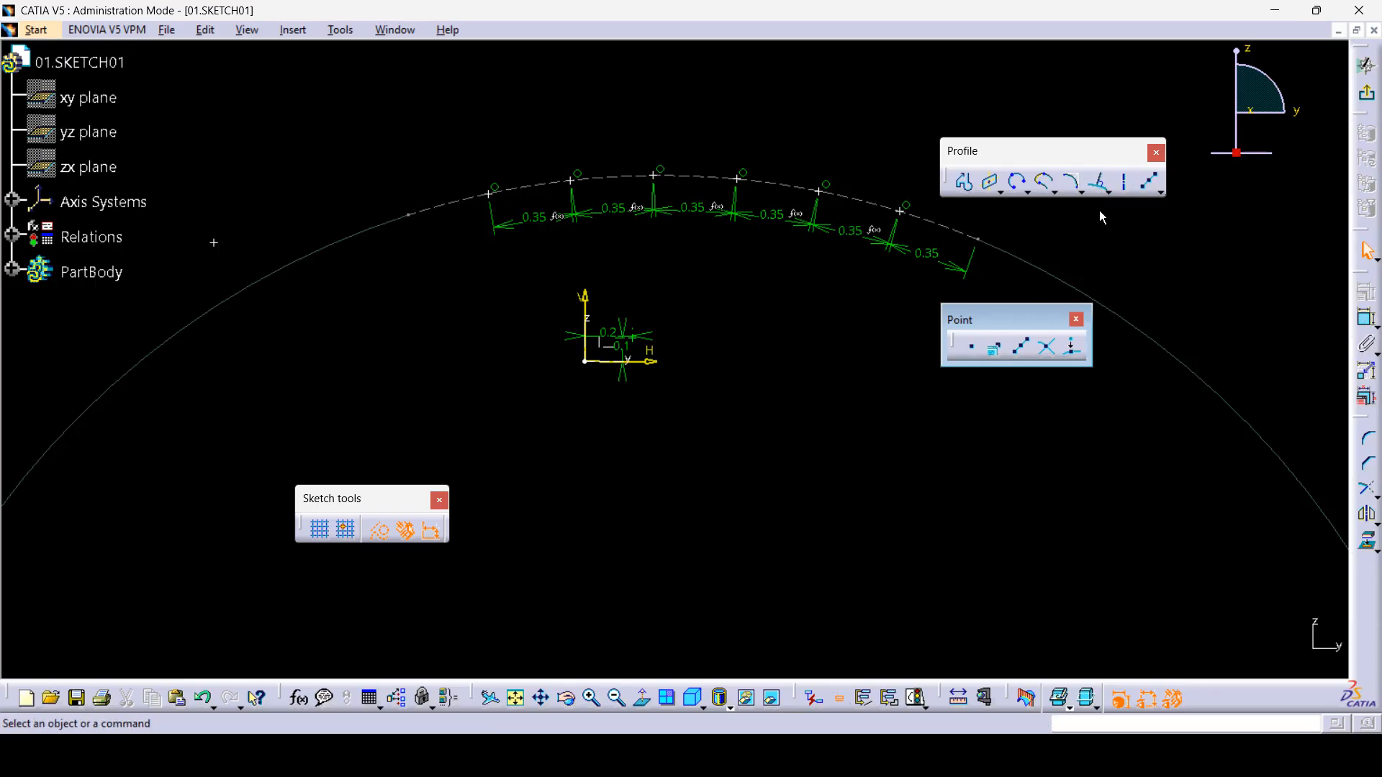
- Draw a horizontal construction line about 2.48 in long below the origin
left_click(1108, 192)
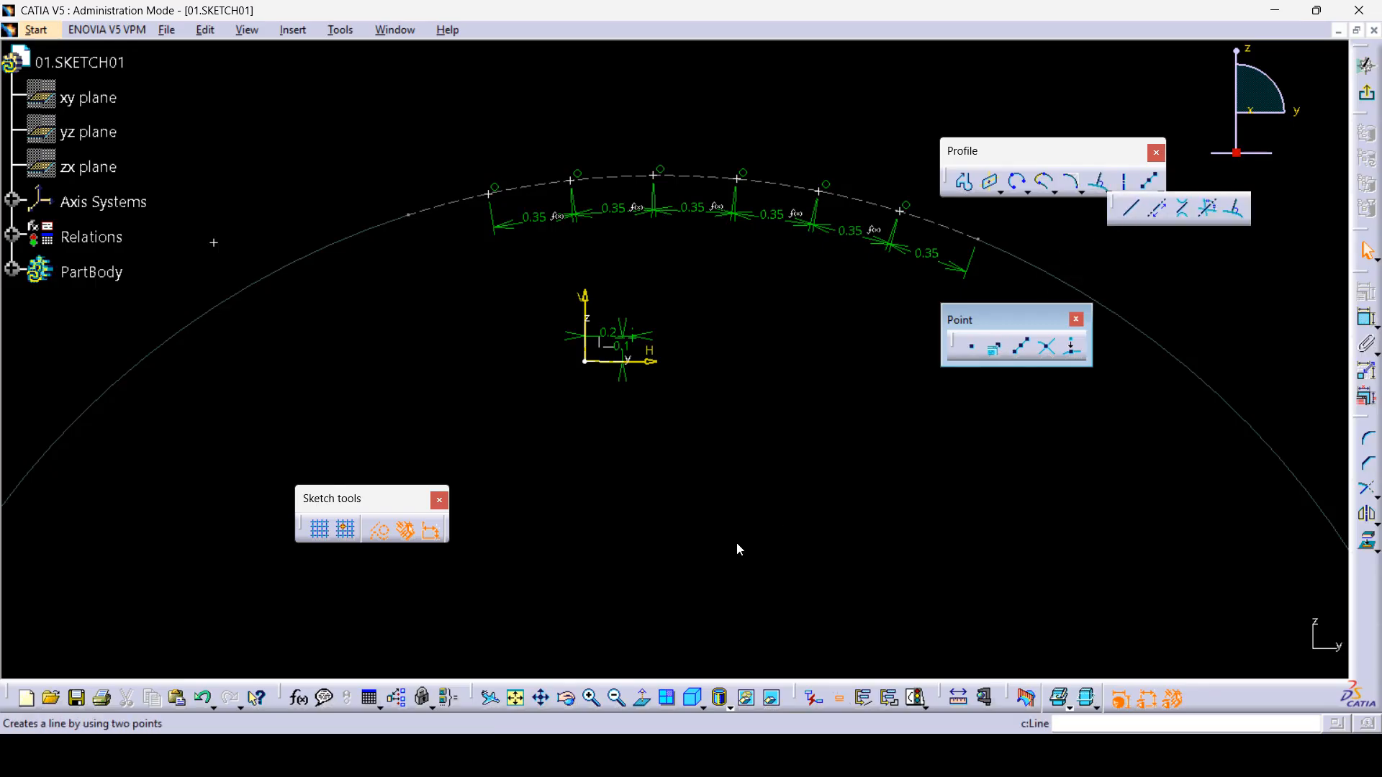
left_click(1132, 213)
left_click(271, 416)
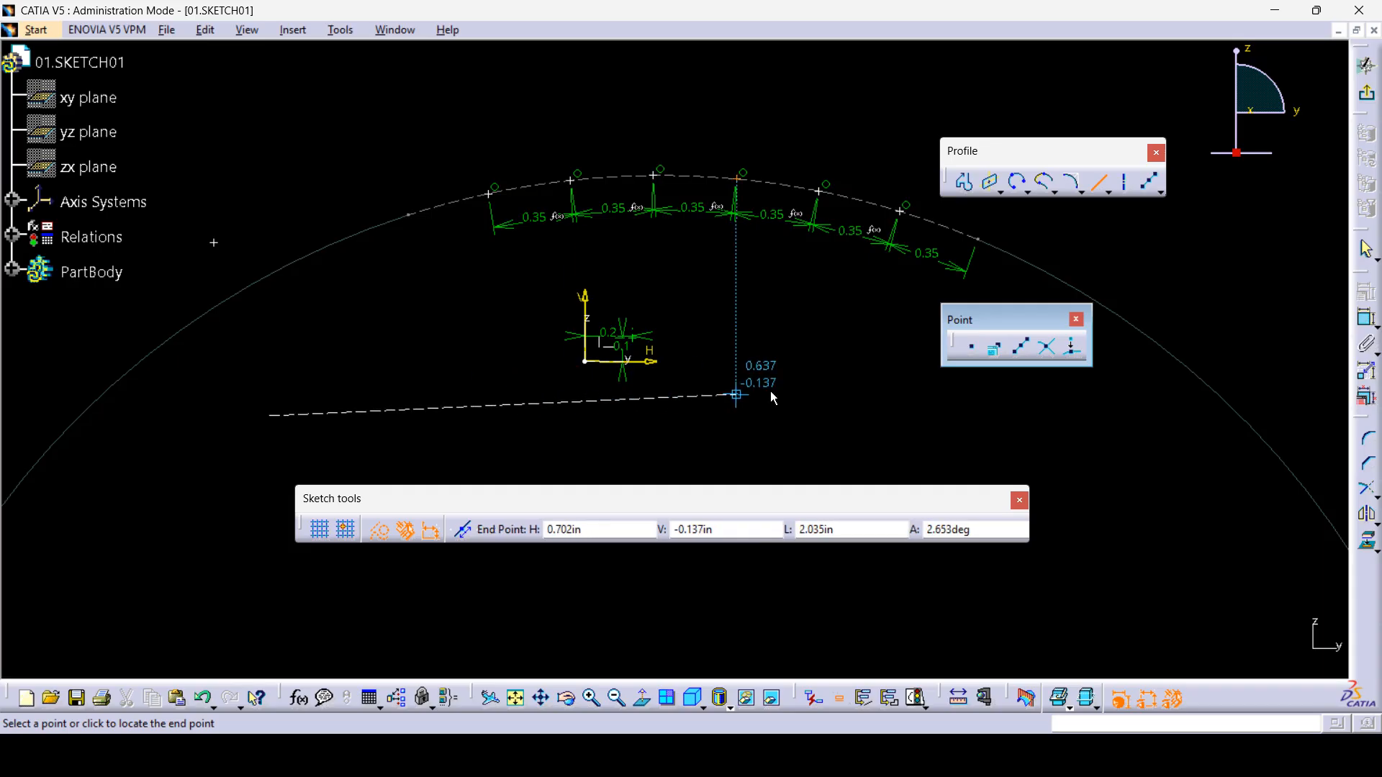
left_click(858, 421)
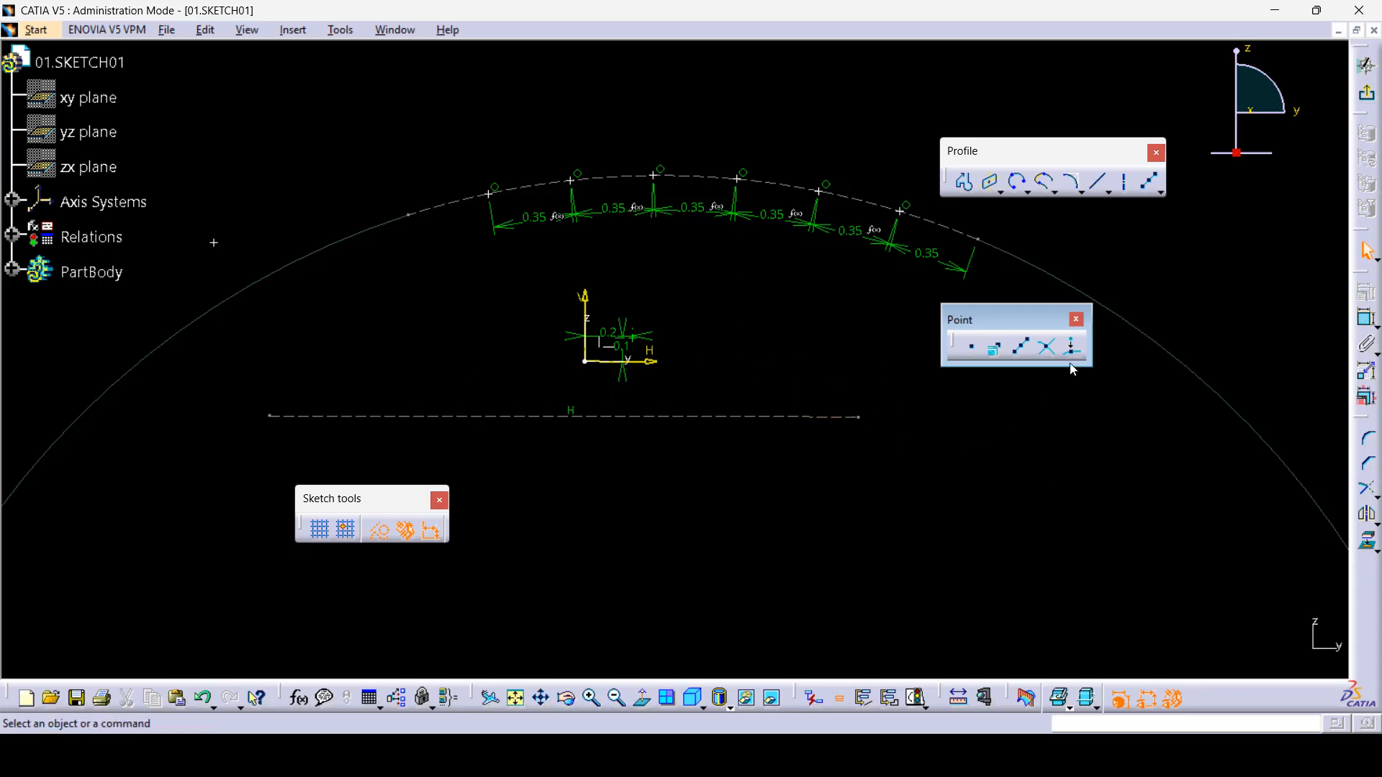
- Create 10 new equidistant points along the horizontal construction line
left_click(1024, 350)
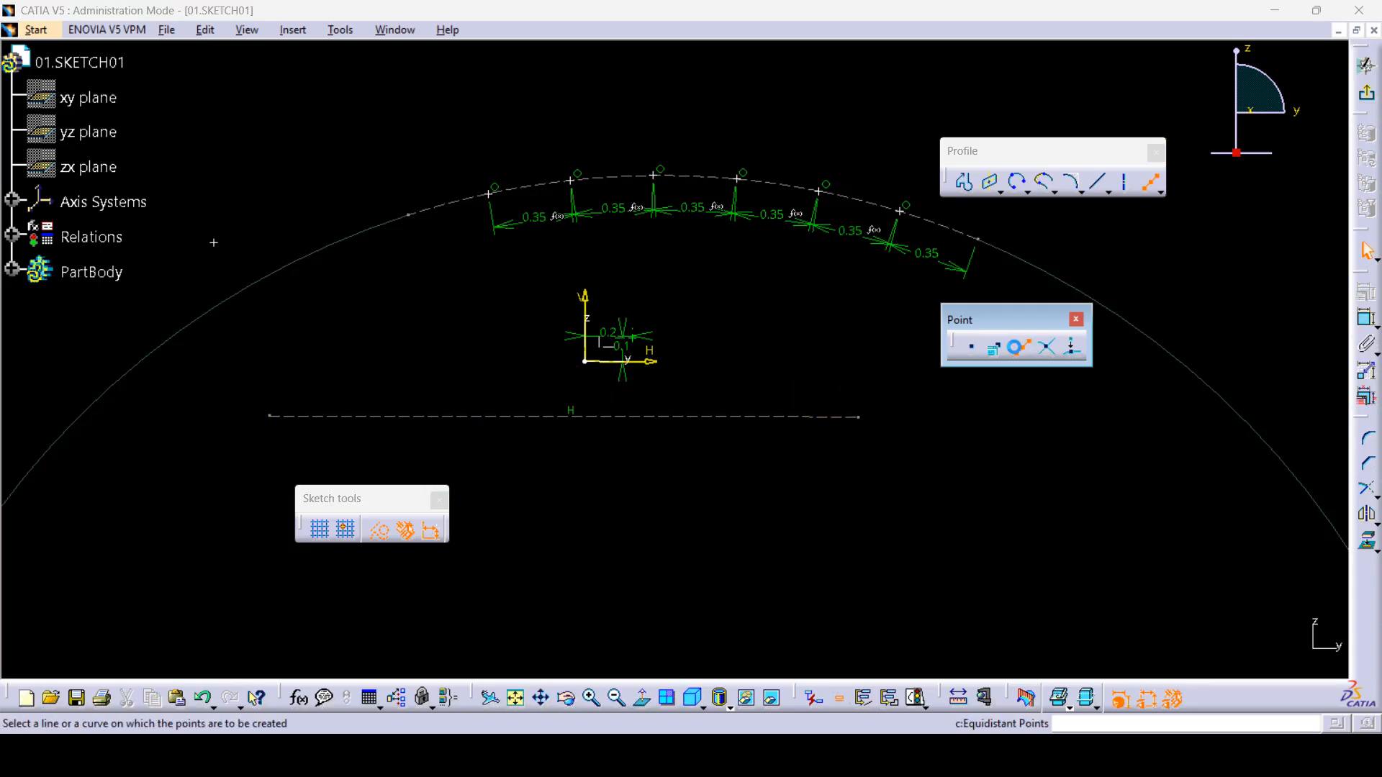
left_click(657, 417)
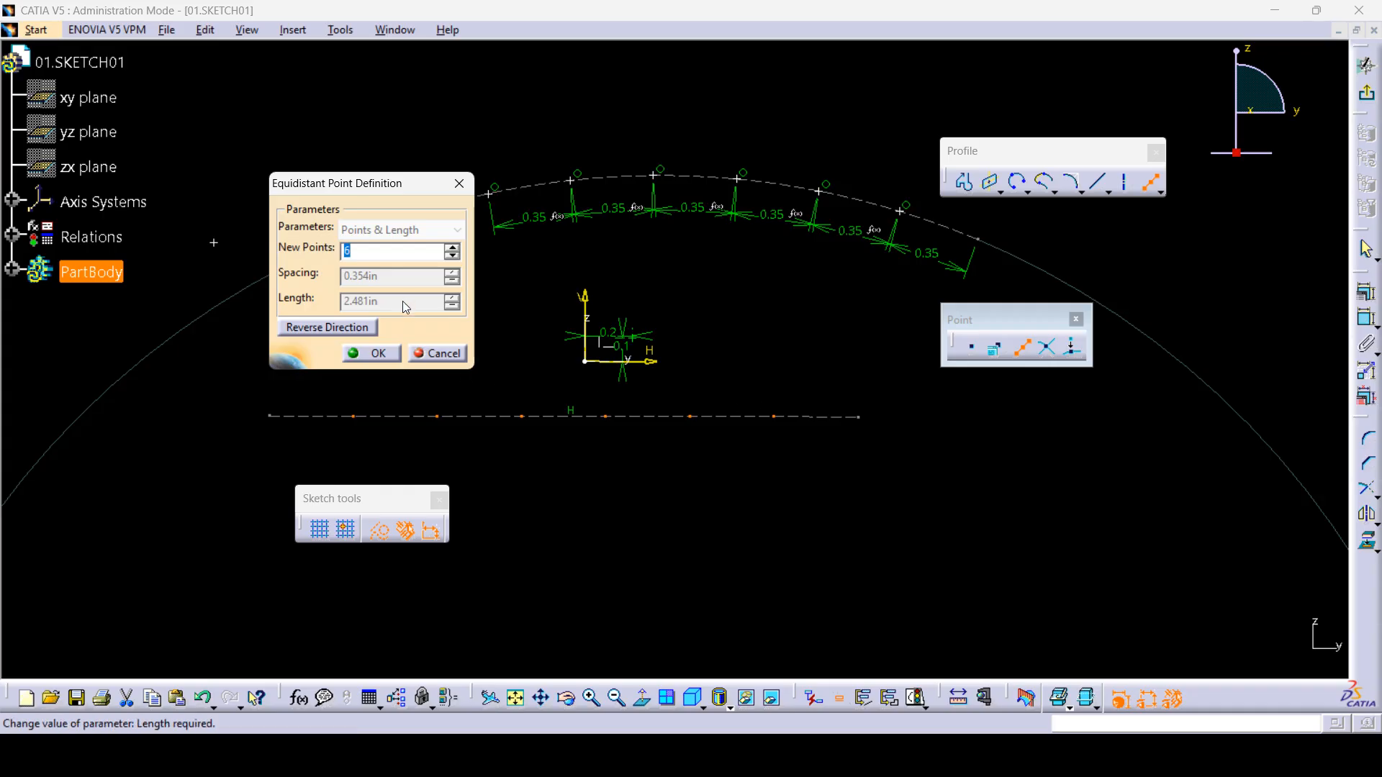
type("10")
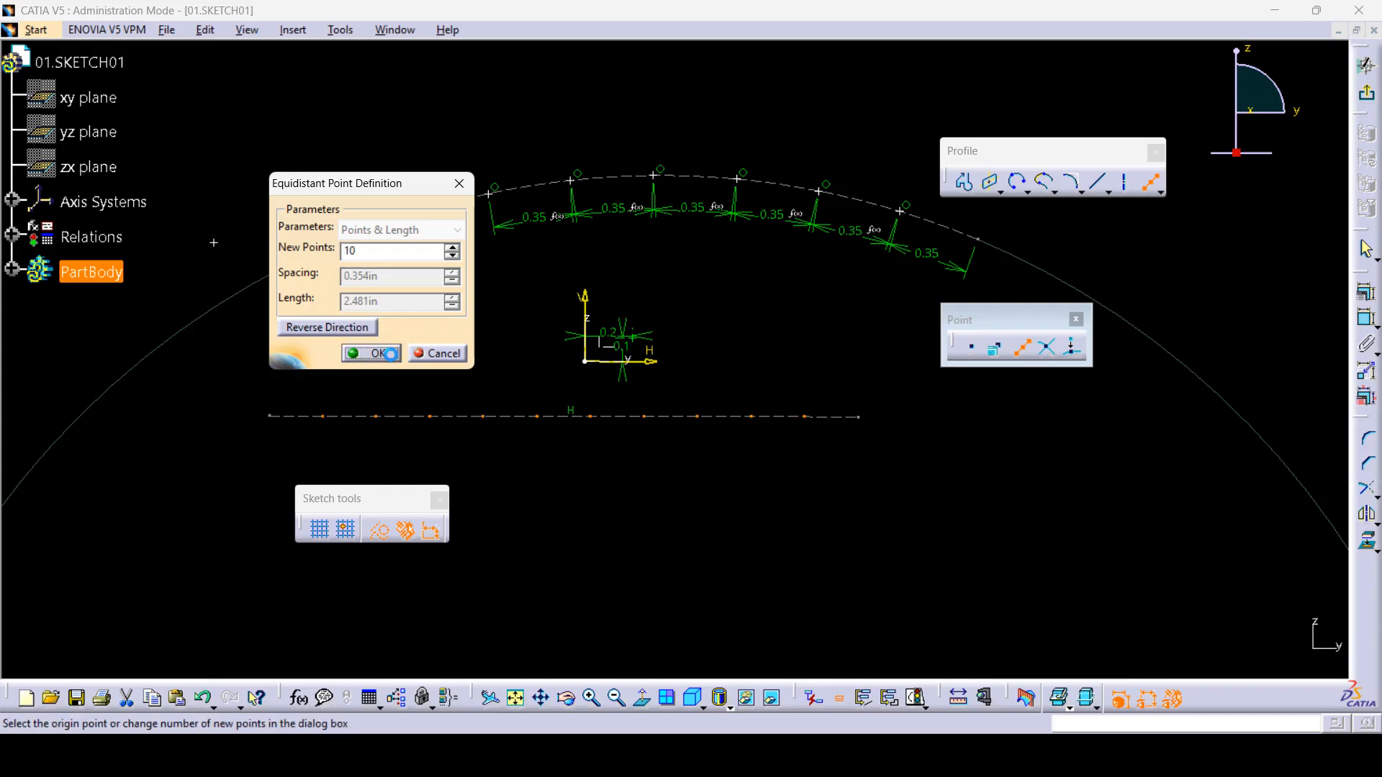
left_click(820, 474)
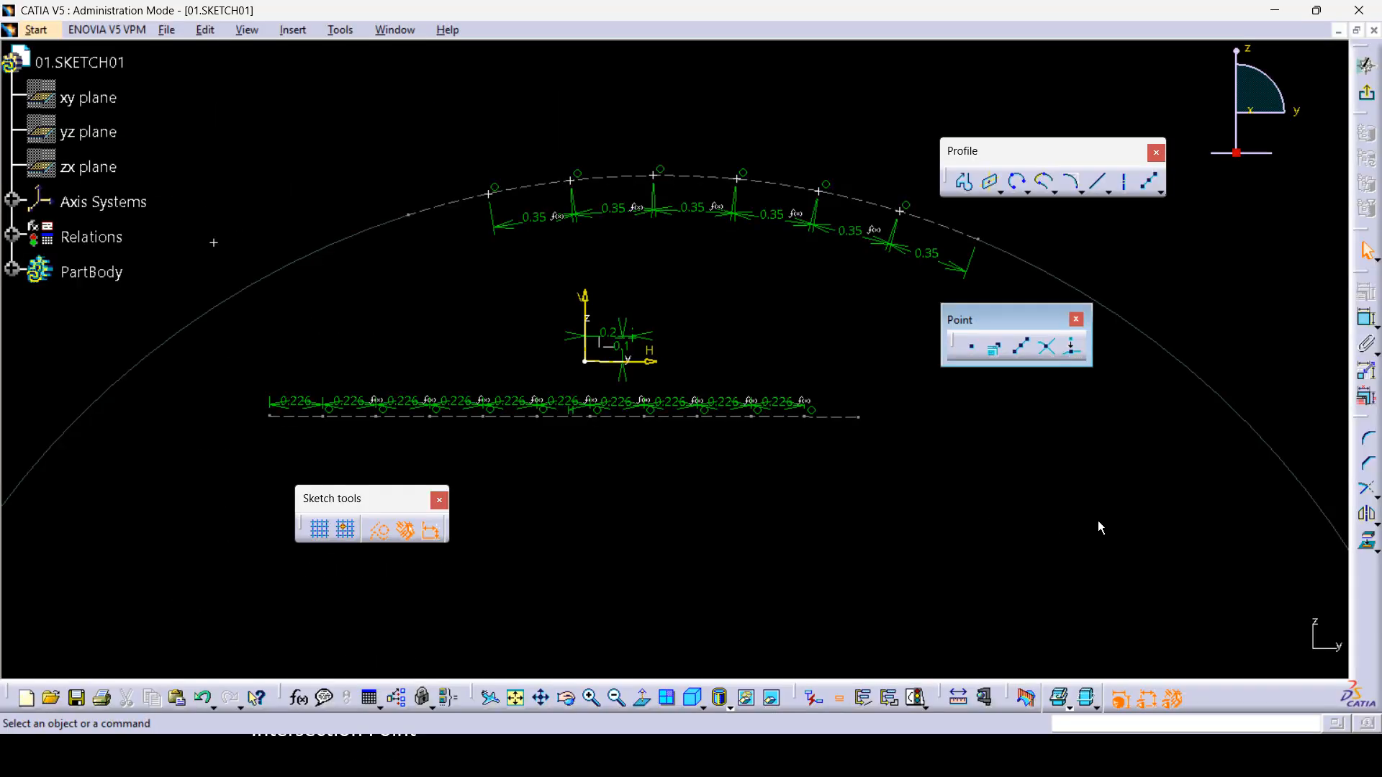
- Delete the arc, line and all points from the sketch, and switch off construction mode for new elements
mouse_move(1125, 515)
left_mouse_down()
mouse_move(535, 230)
mouse_move(26, 103)
left_mouse_up()
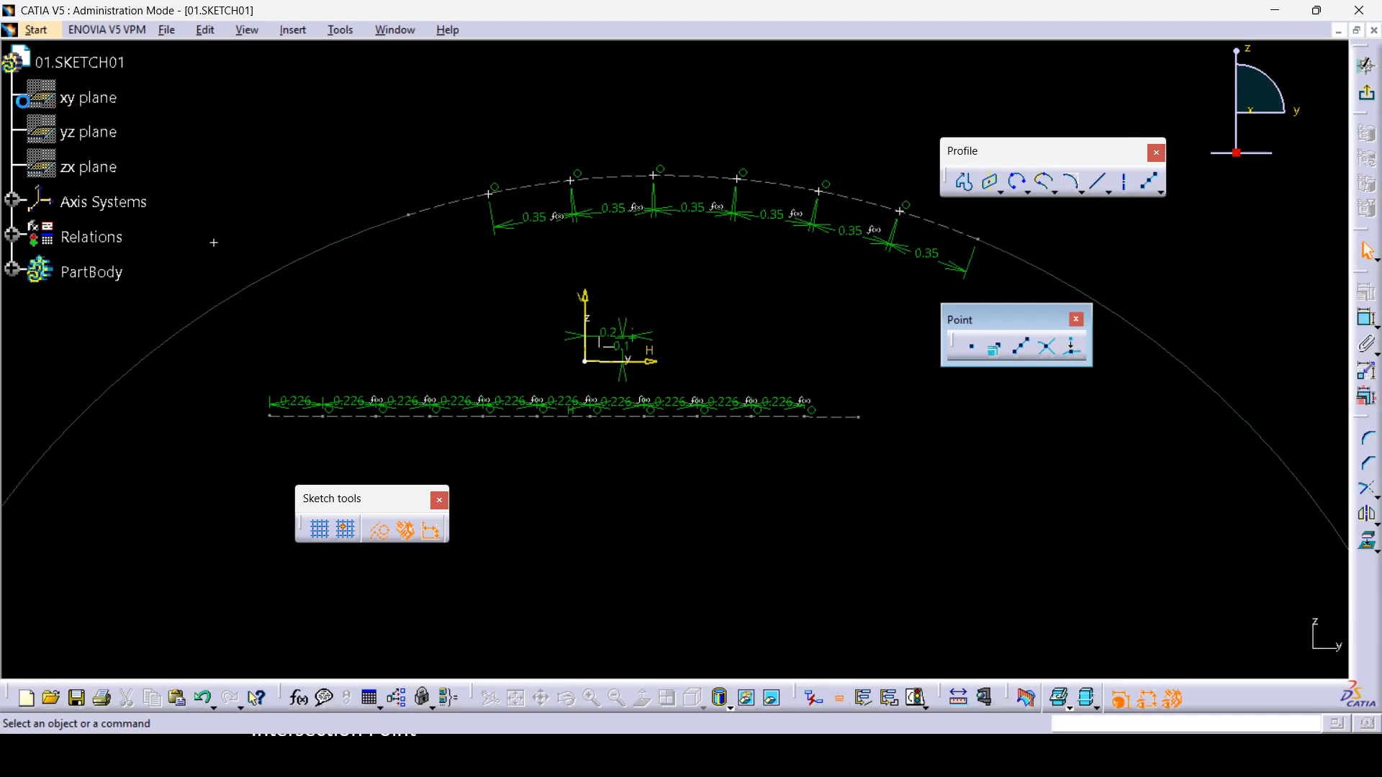
key("Delete")
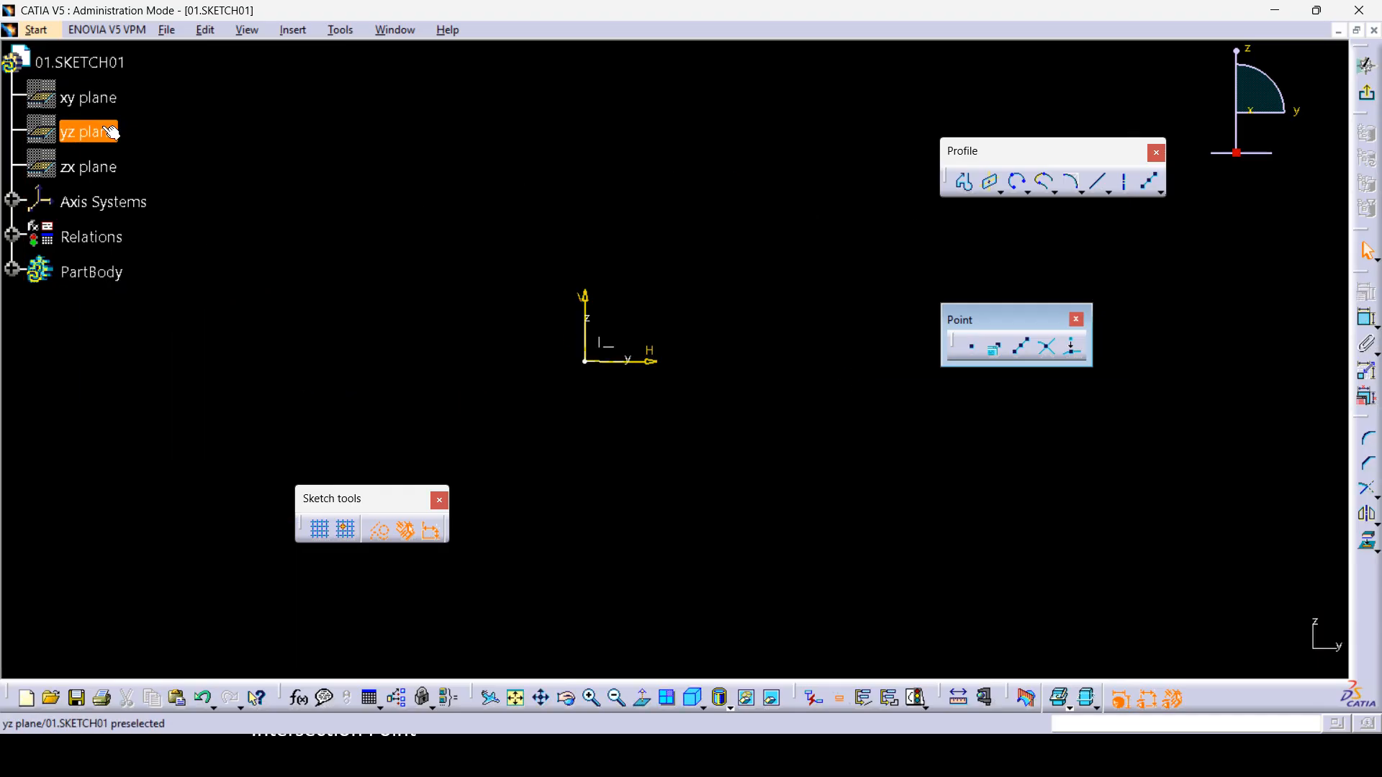
left_click(1095, 180)
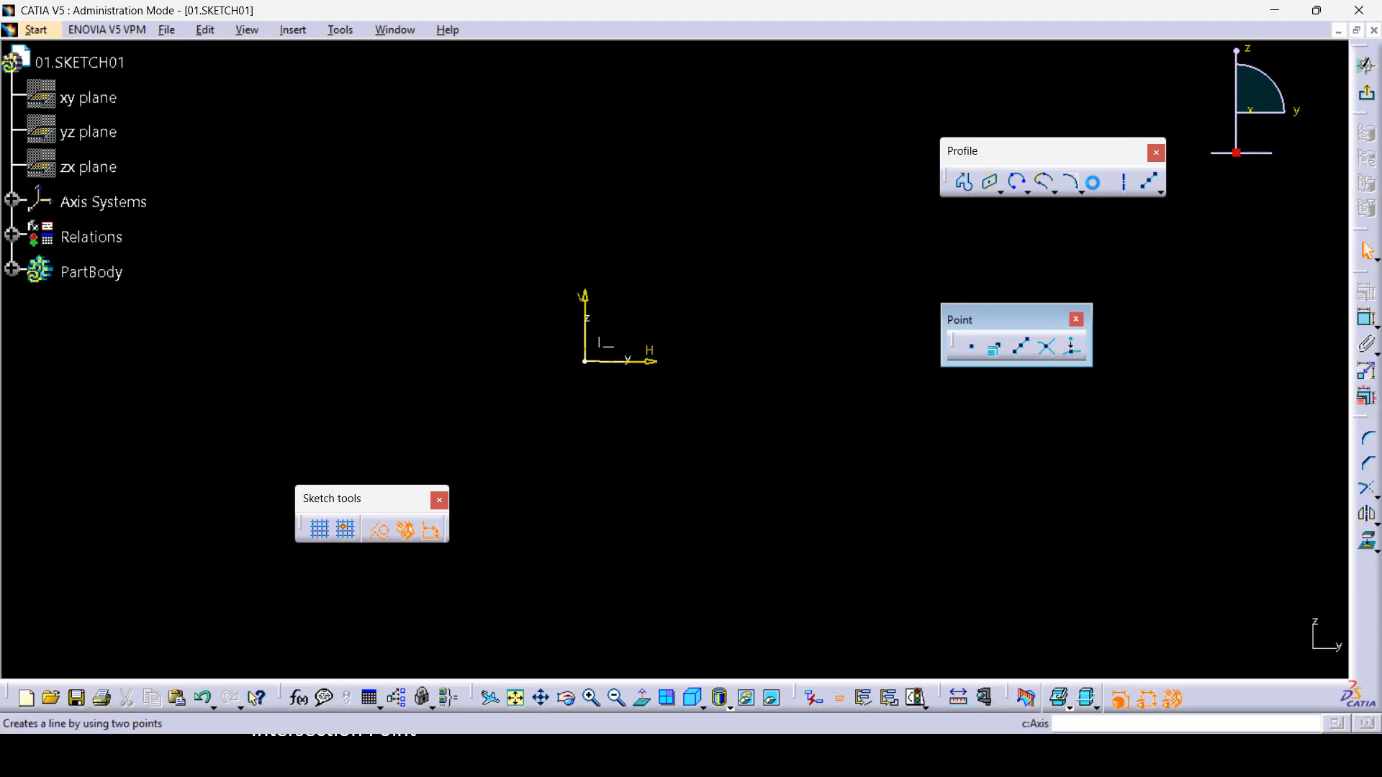
left_click(418, 155)
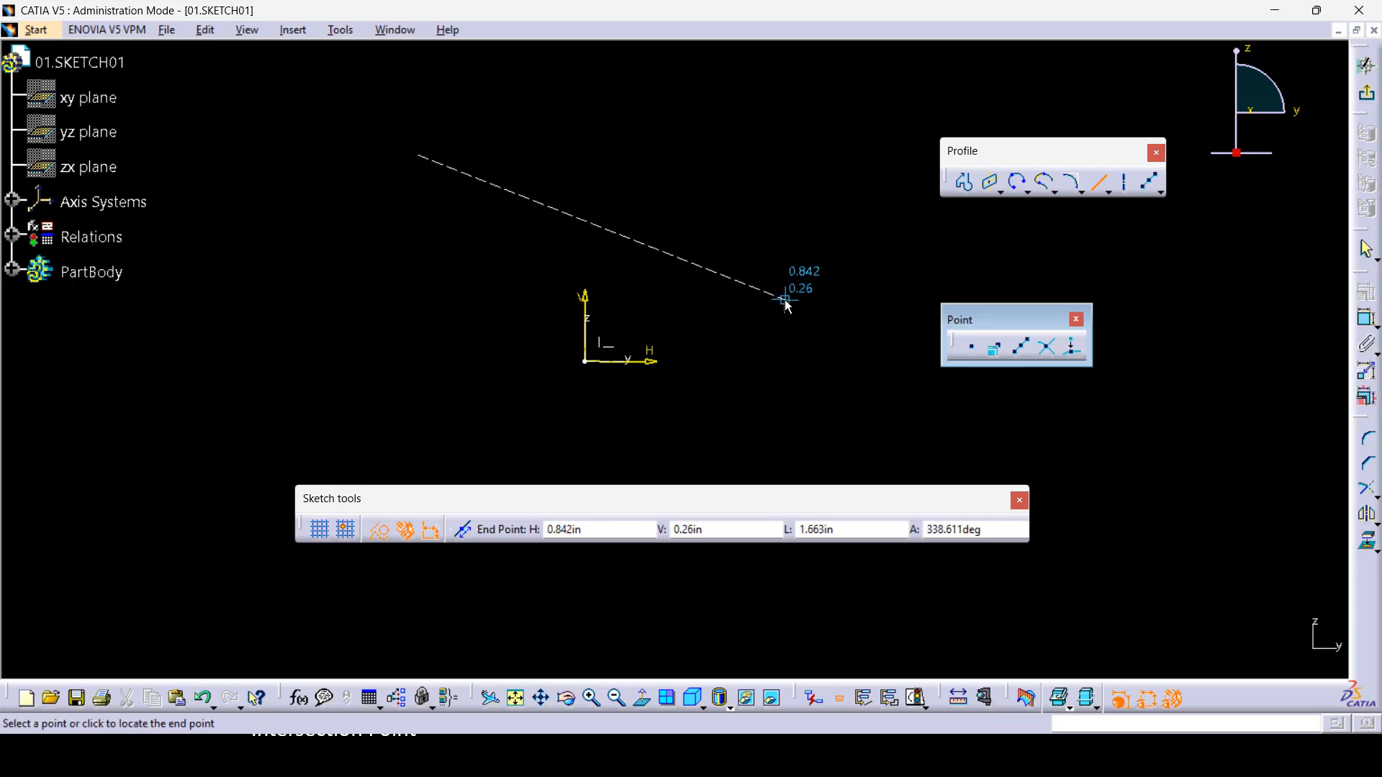
left_click(1099, 182)
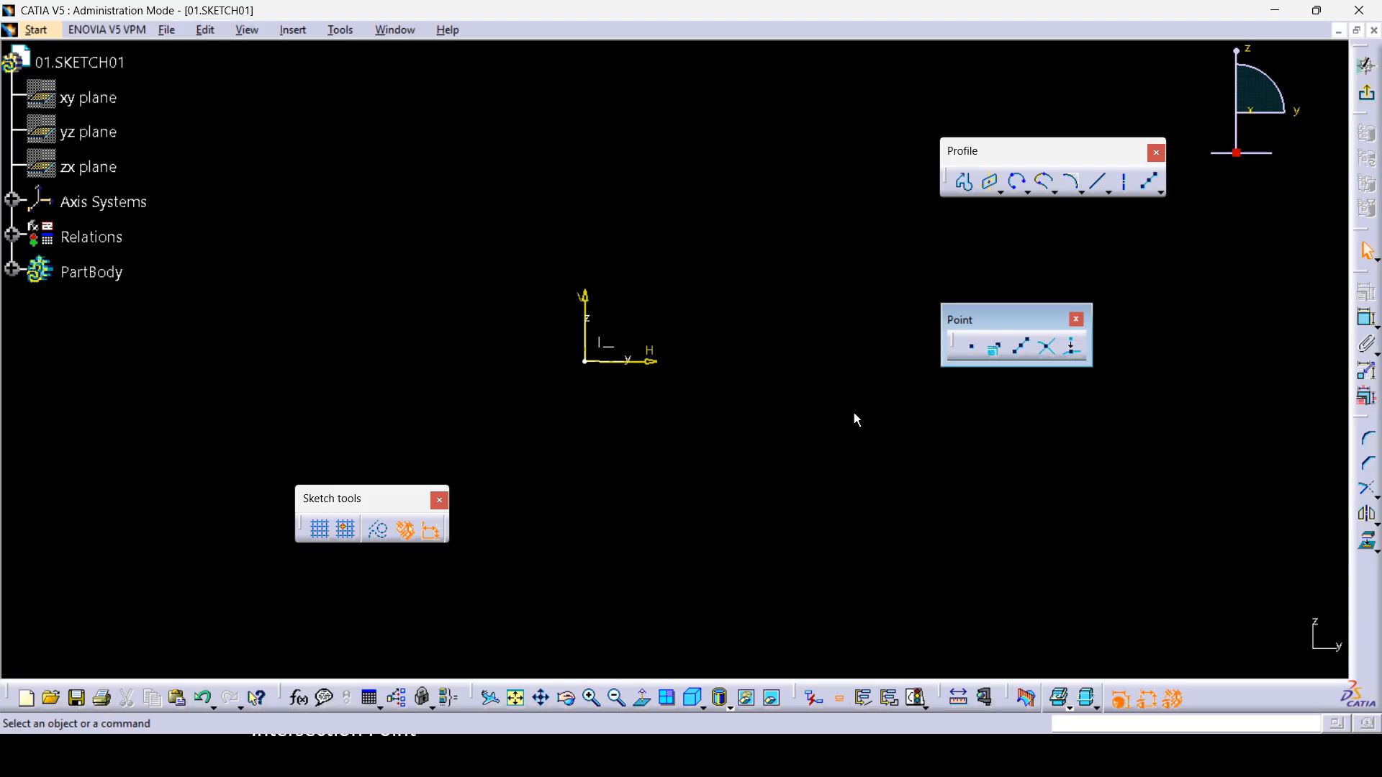
- Draw two crossing standard lines, one descending toward positive H about 2.3 in long and one rising across its upper part
left_click(1099, 183)
left_click(363, 147)
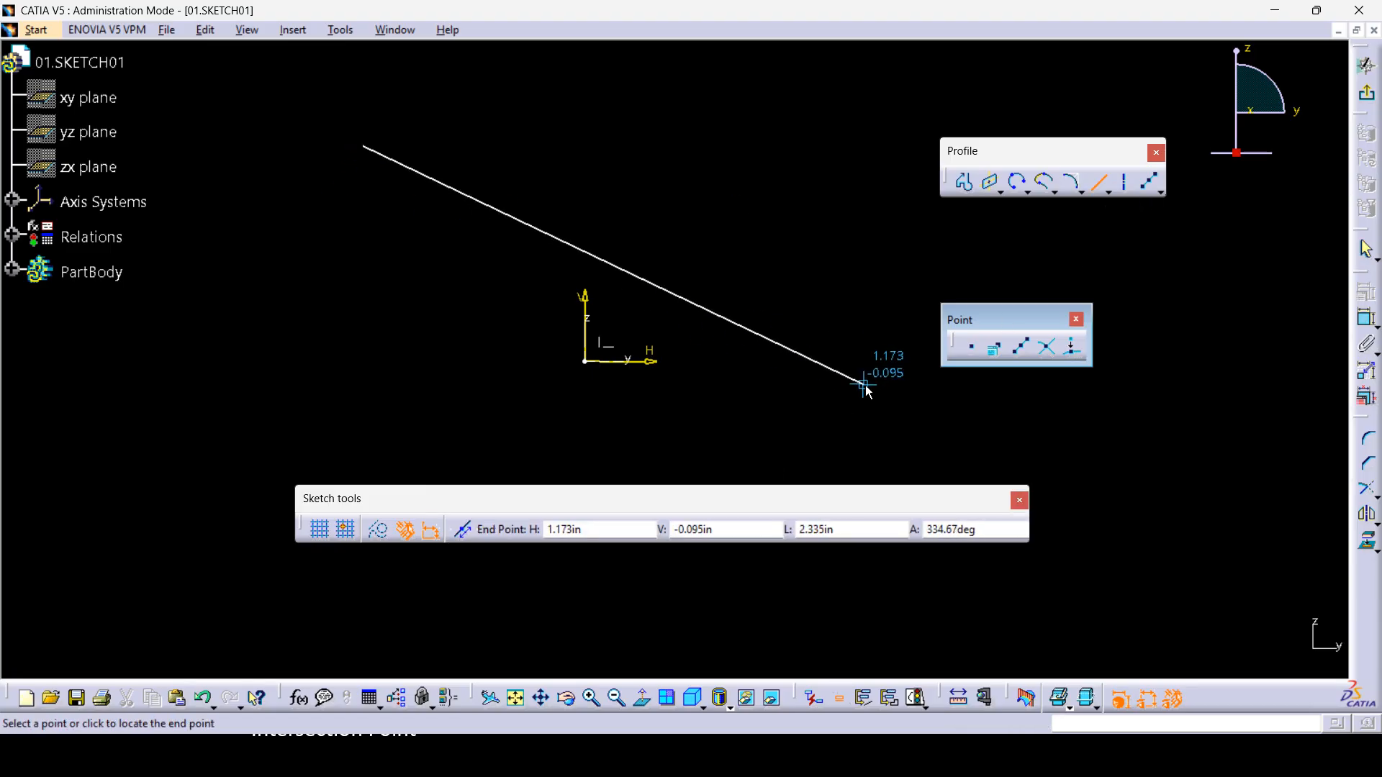
left_click(866, 386)
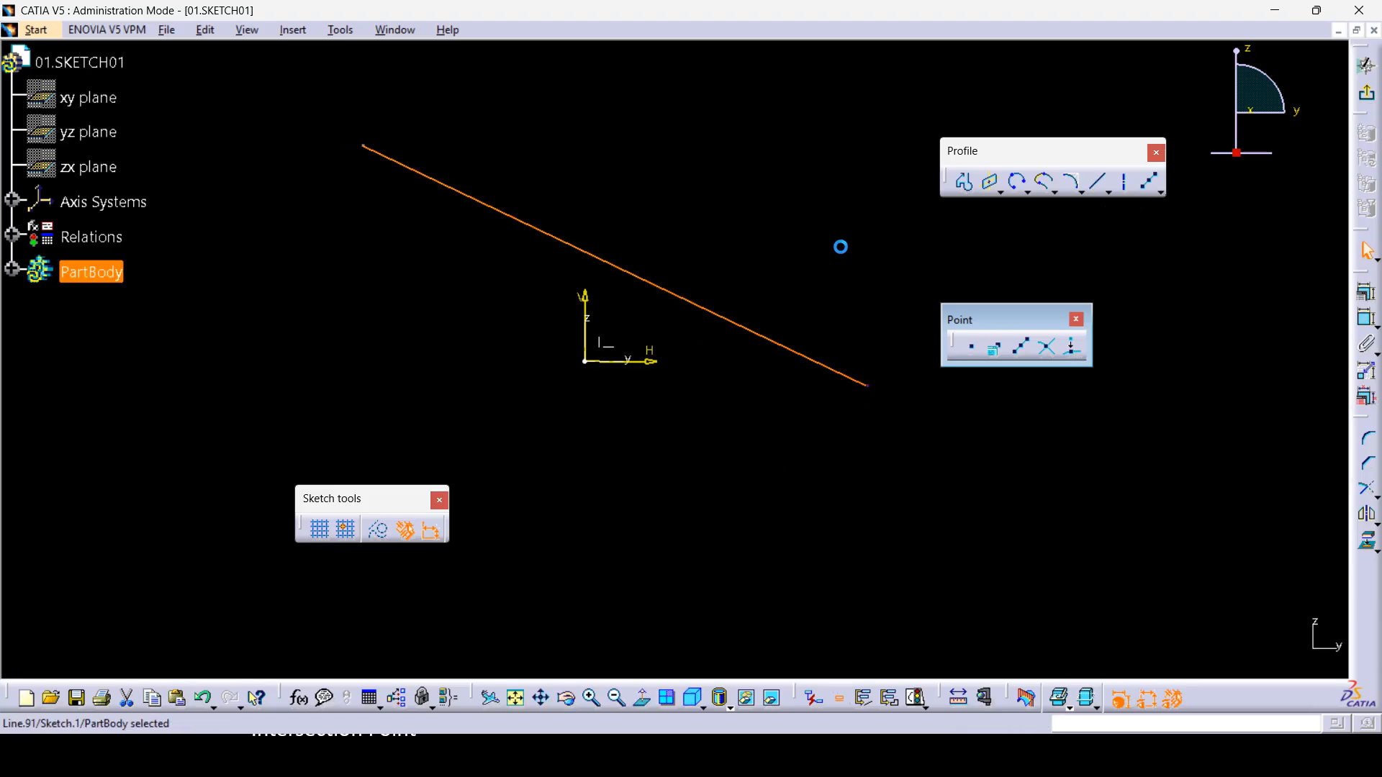
left_click(1099, 182)
left_click(626, 138)
left_click(362, 360)
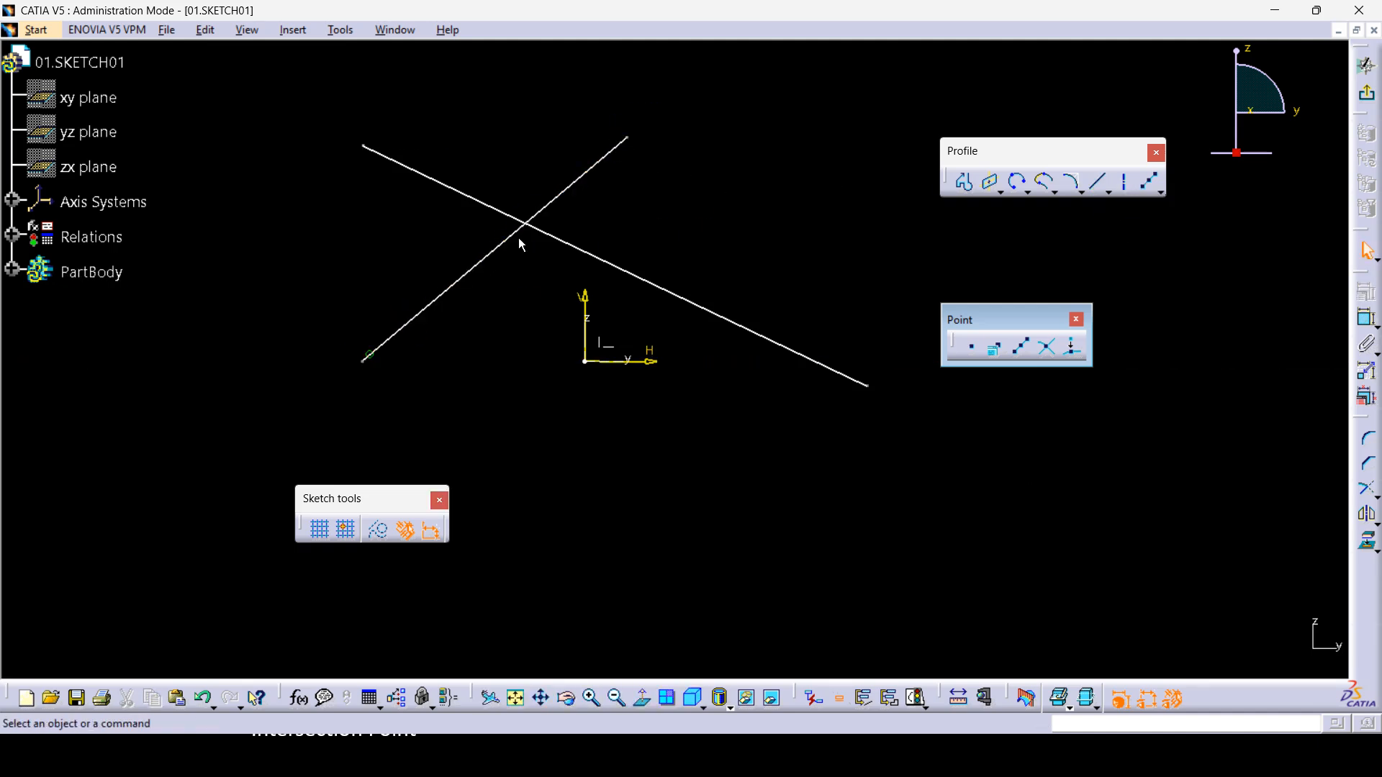
- Create an intersection point where the two sloping lines cross, and select the longer line
left_click(1047, 354)
left_click(486, 258)
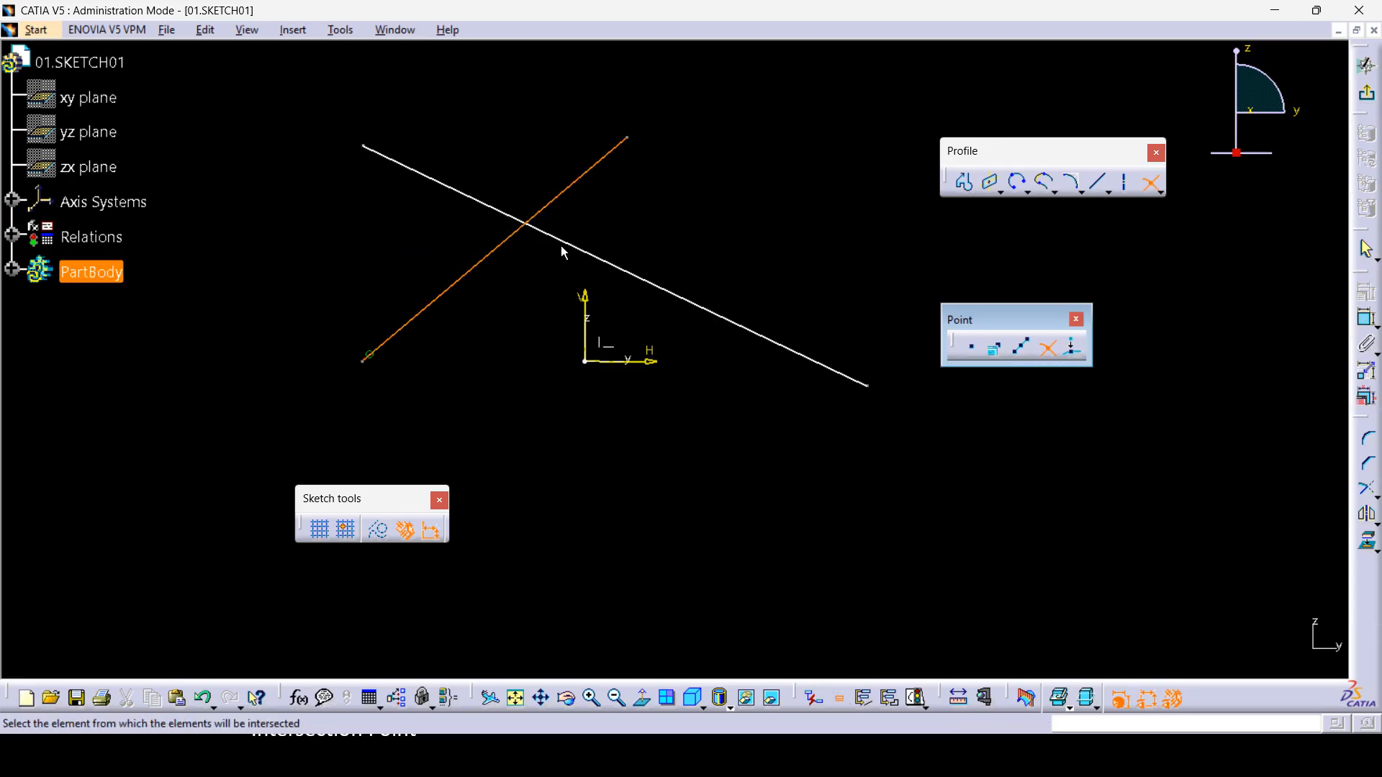
left_click(571, 249)
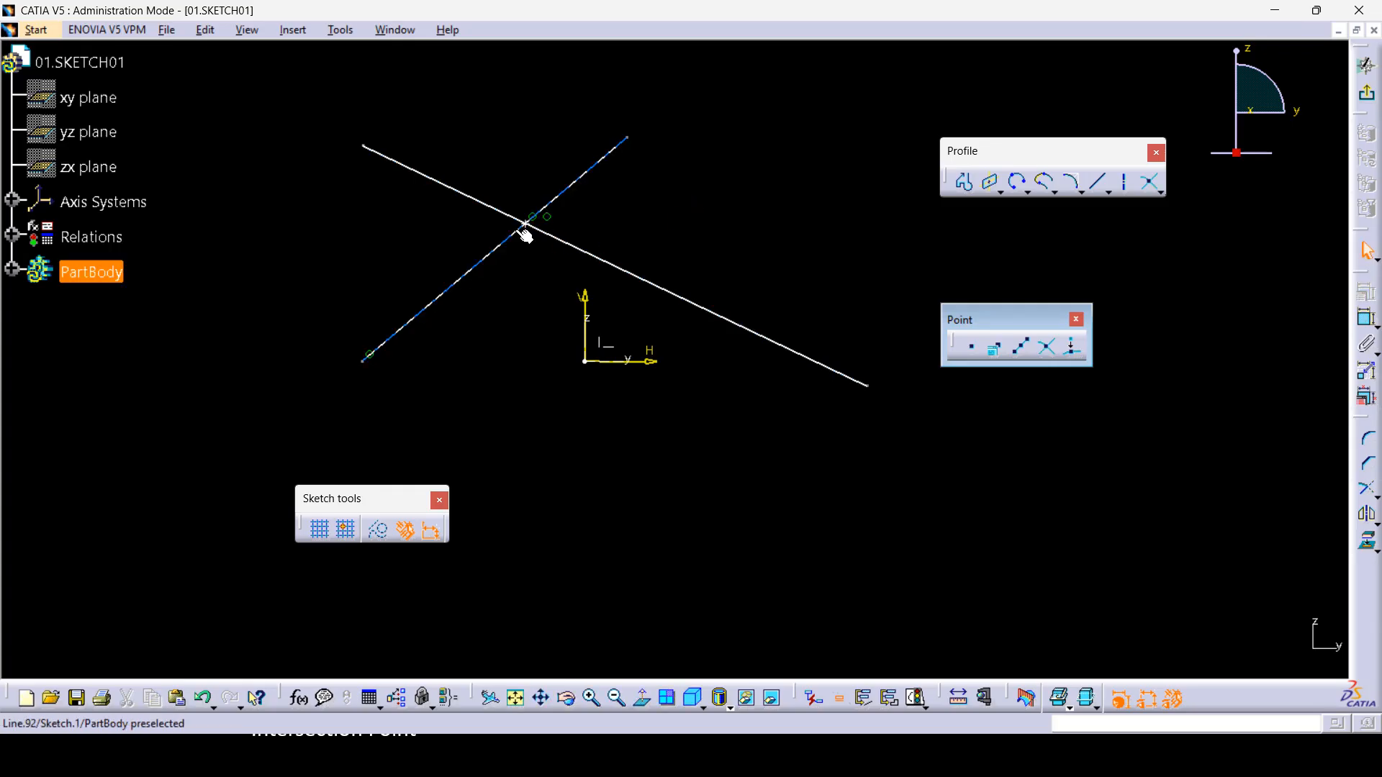
left_click(576, 252)
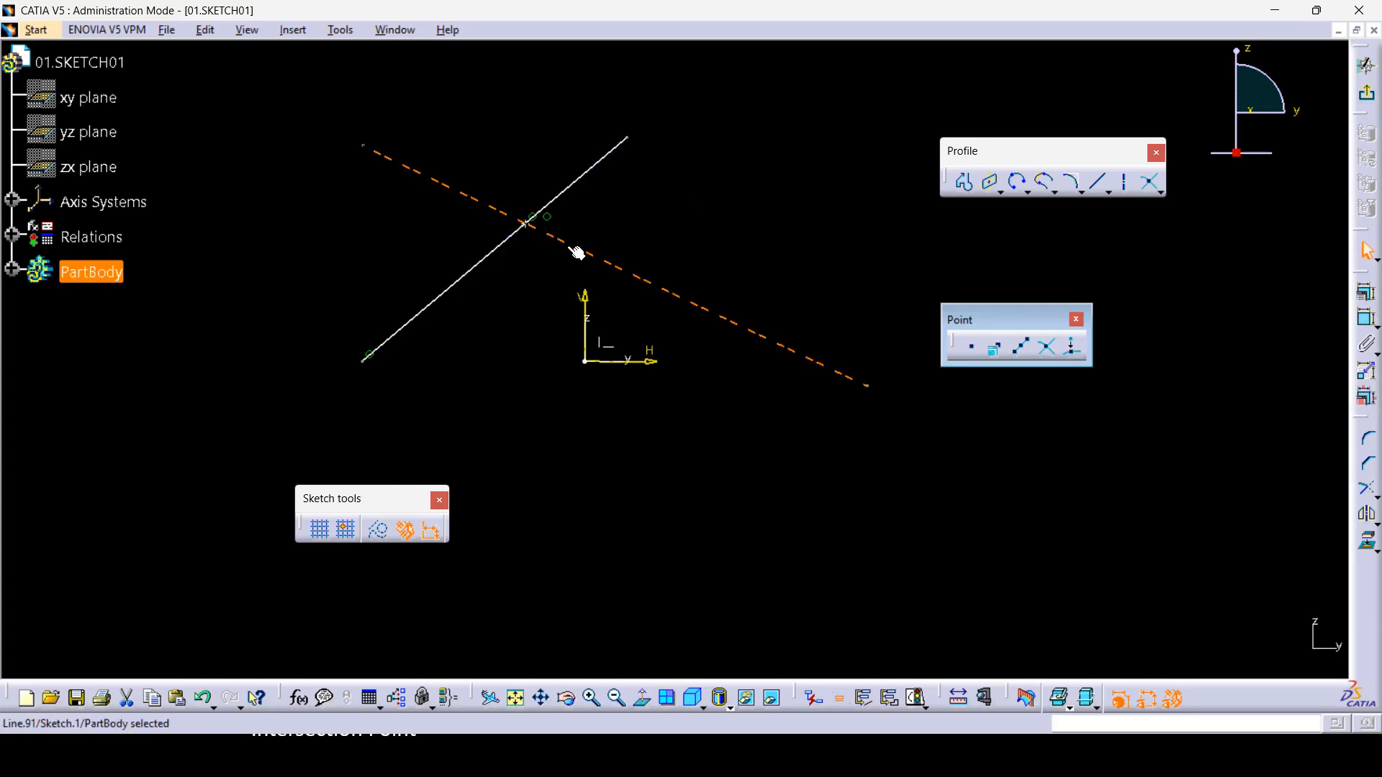
- Convert both crossing lines to construction elements, and delete all the geometry from the sketch
left_click(384, 534)
left_click(573, 186)
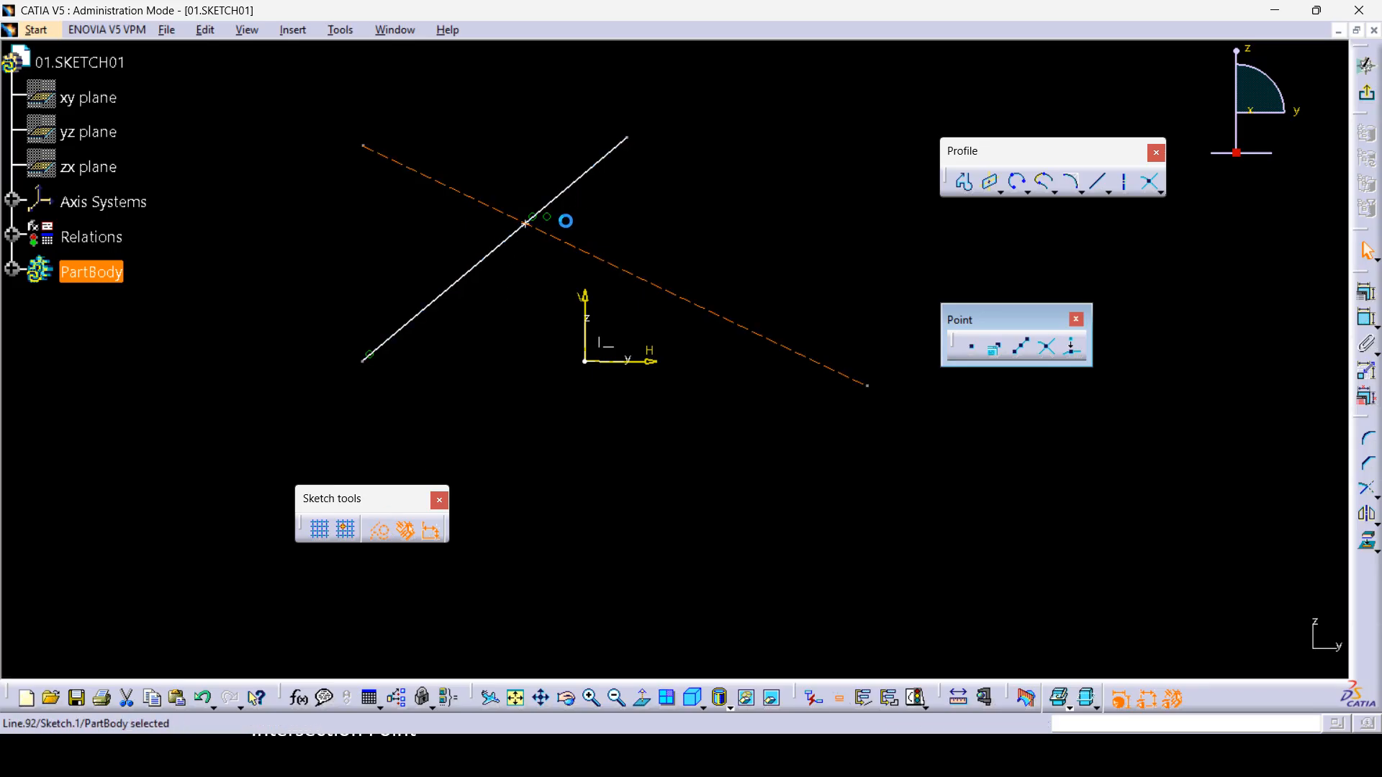
left_click(375, 540)
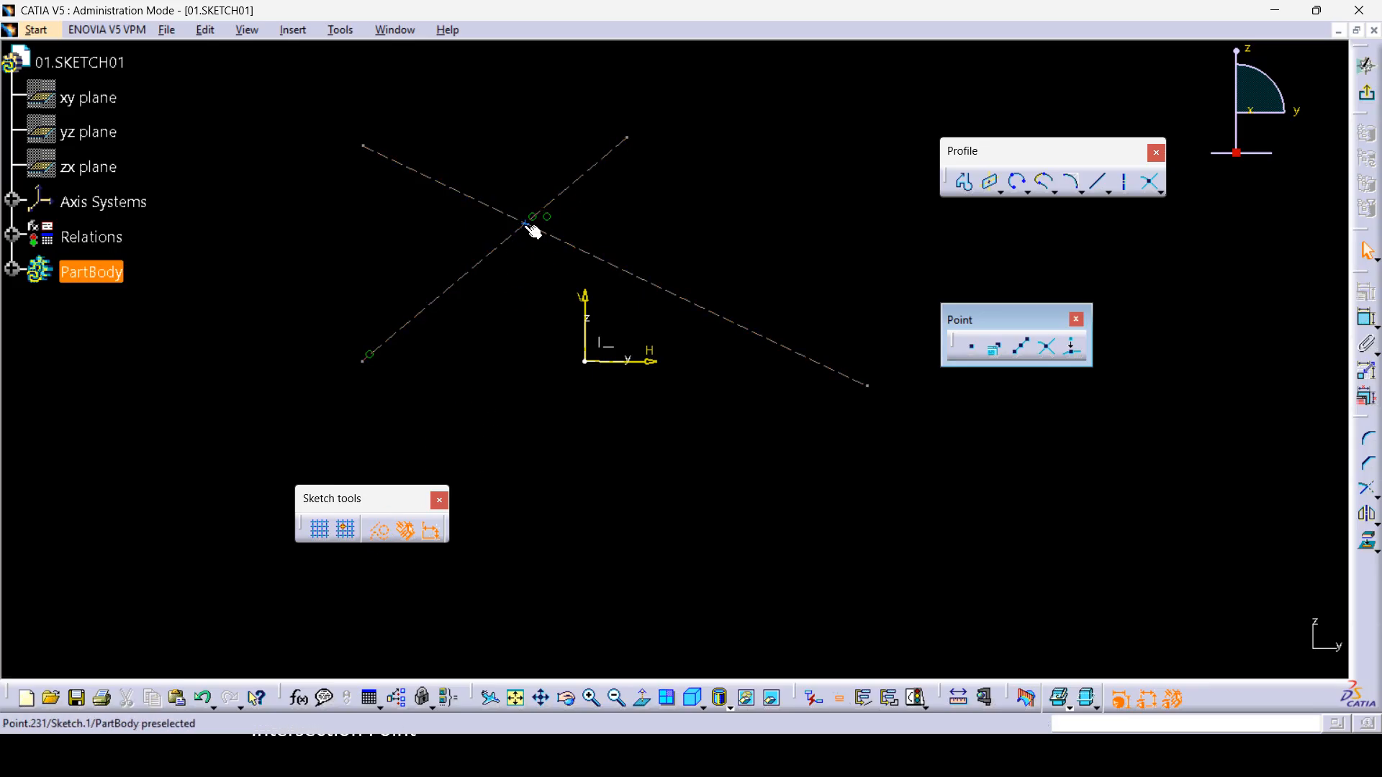
left_click(713, 202)
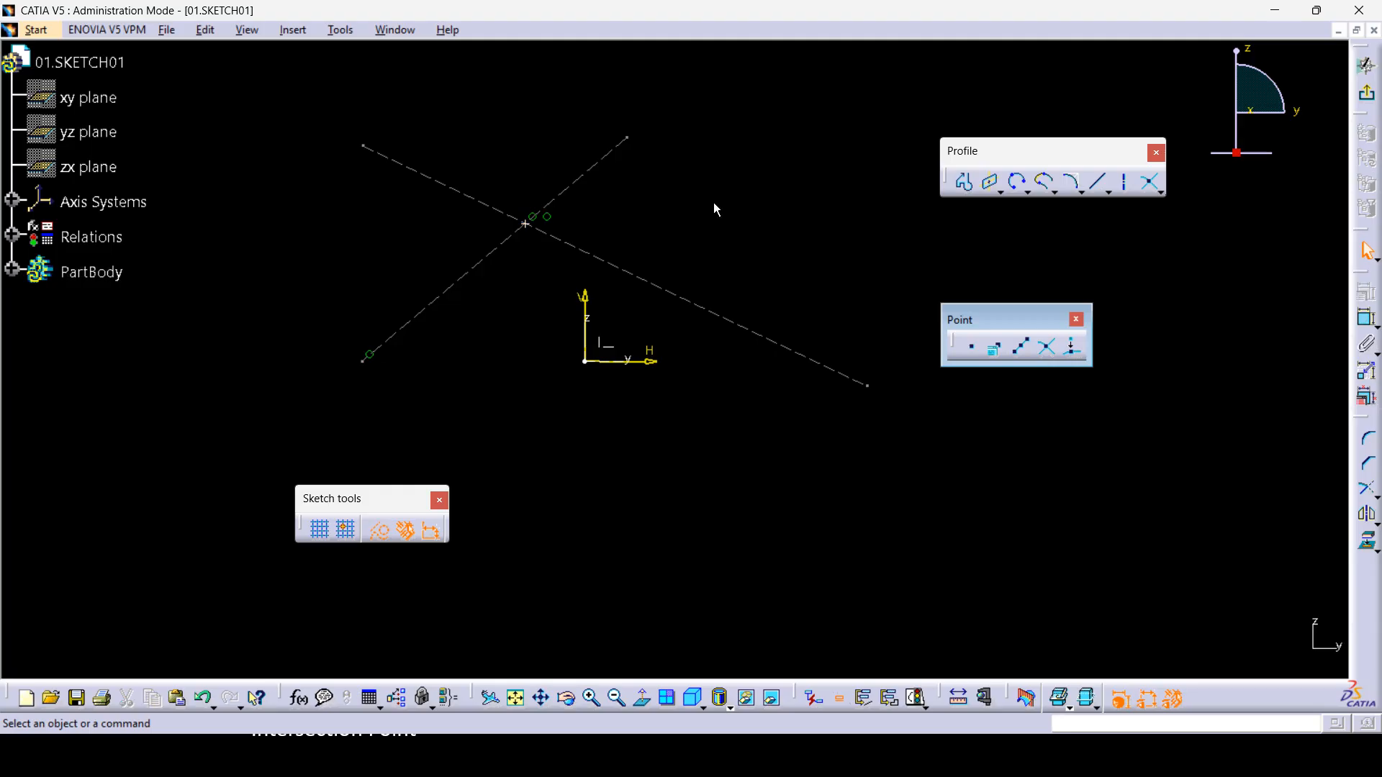
mouse_move(983, 507)
left_mouse_down()
mouse_move(762, 432)
mouse_move(147, 100)
left_mouse_up()
key("Delete")
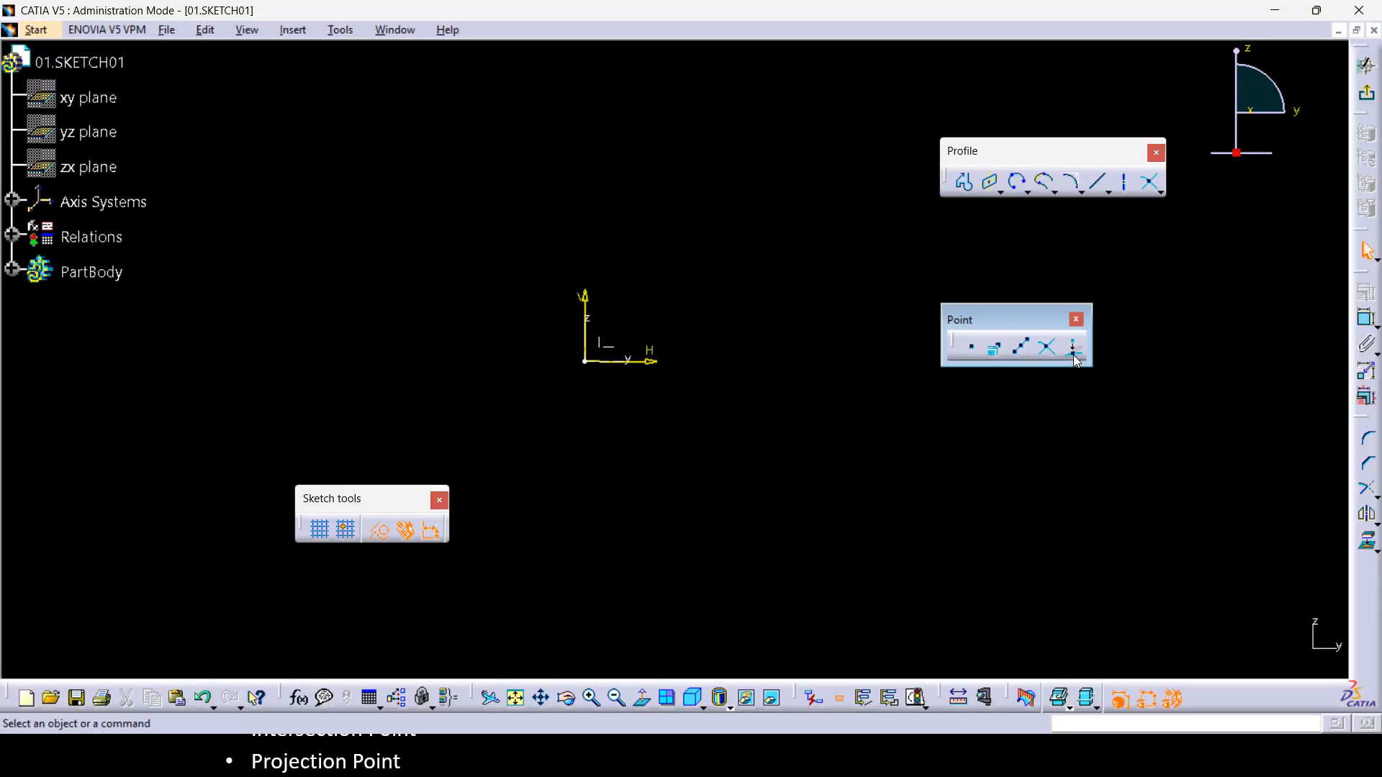
left_click(1080, 193)
left_click(1056, 219)
left_click(1016, 185)
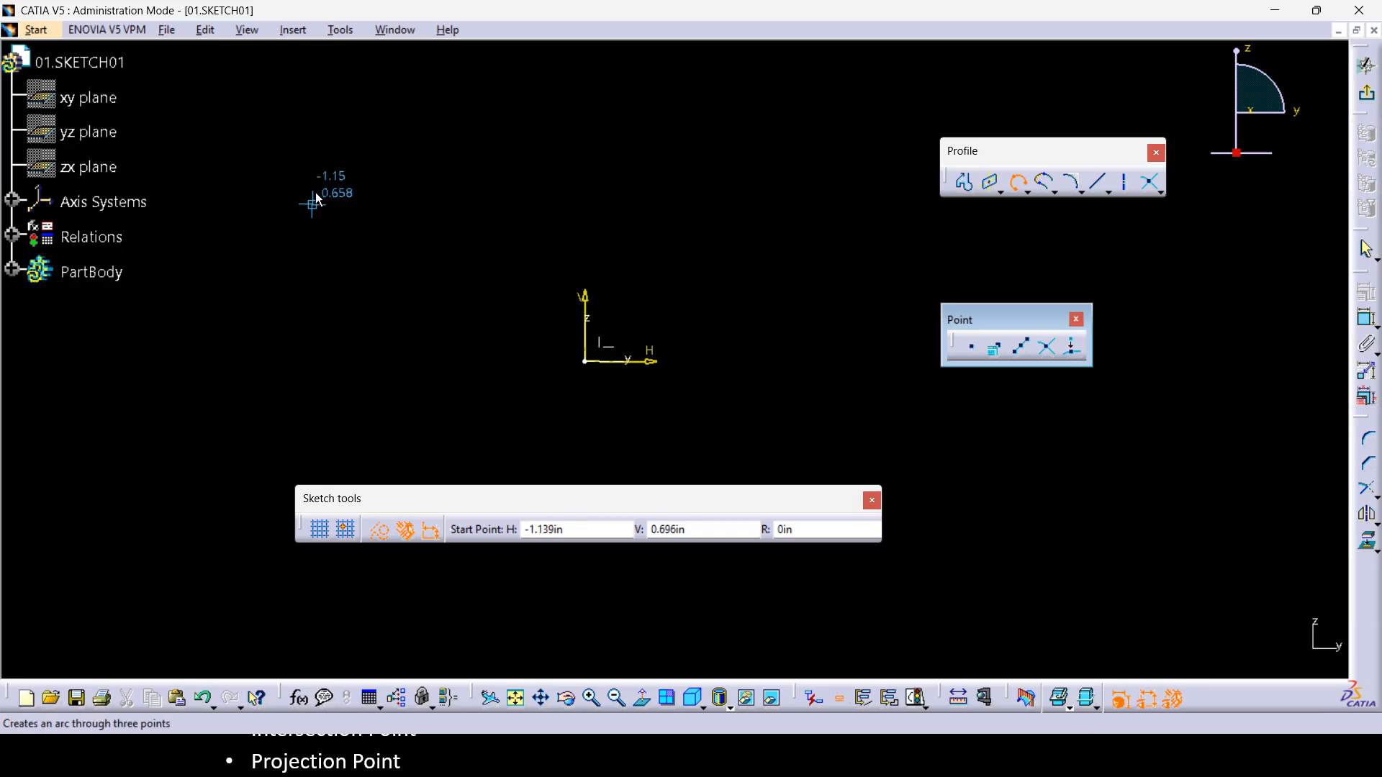
left_click(319, 139)
left_click(867, 138)
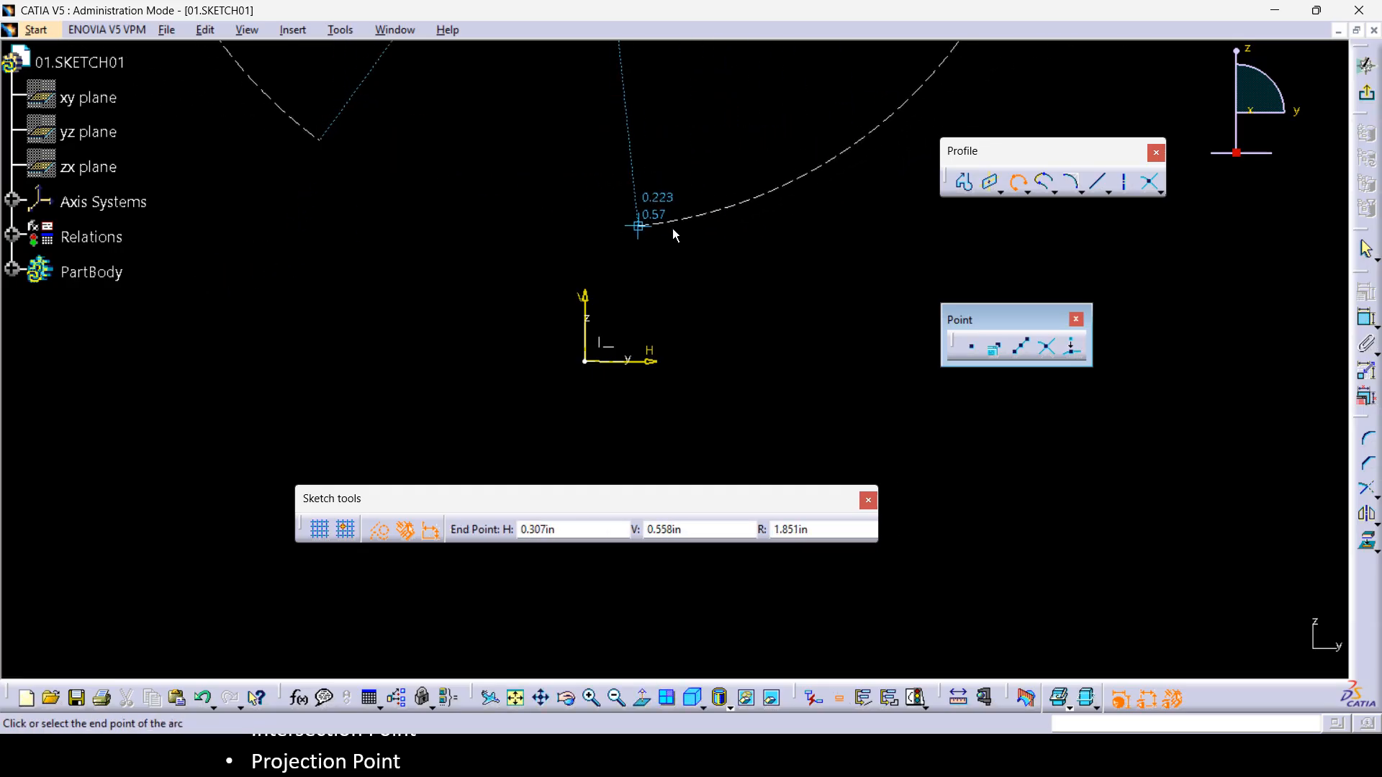
- Draw a wide, upward-opening standard arc above the origin with Three Point Arc
left_click(1017, 182)
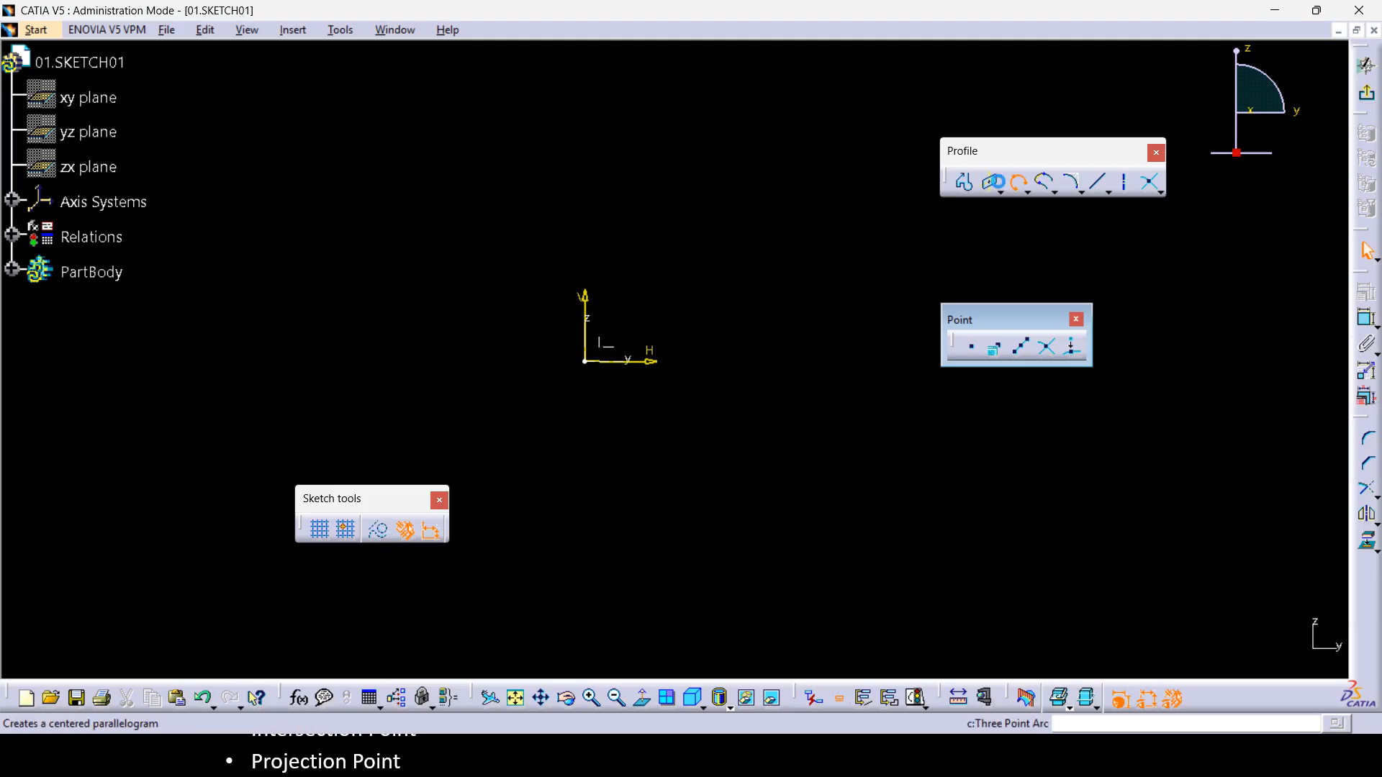
left_click(1016, 182)
left_click(319, 164)
left_click(907, 161)
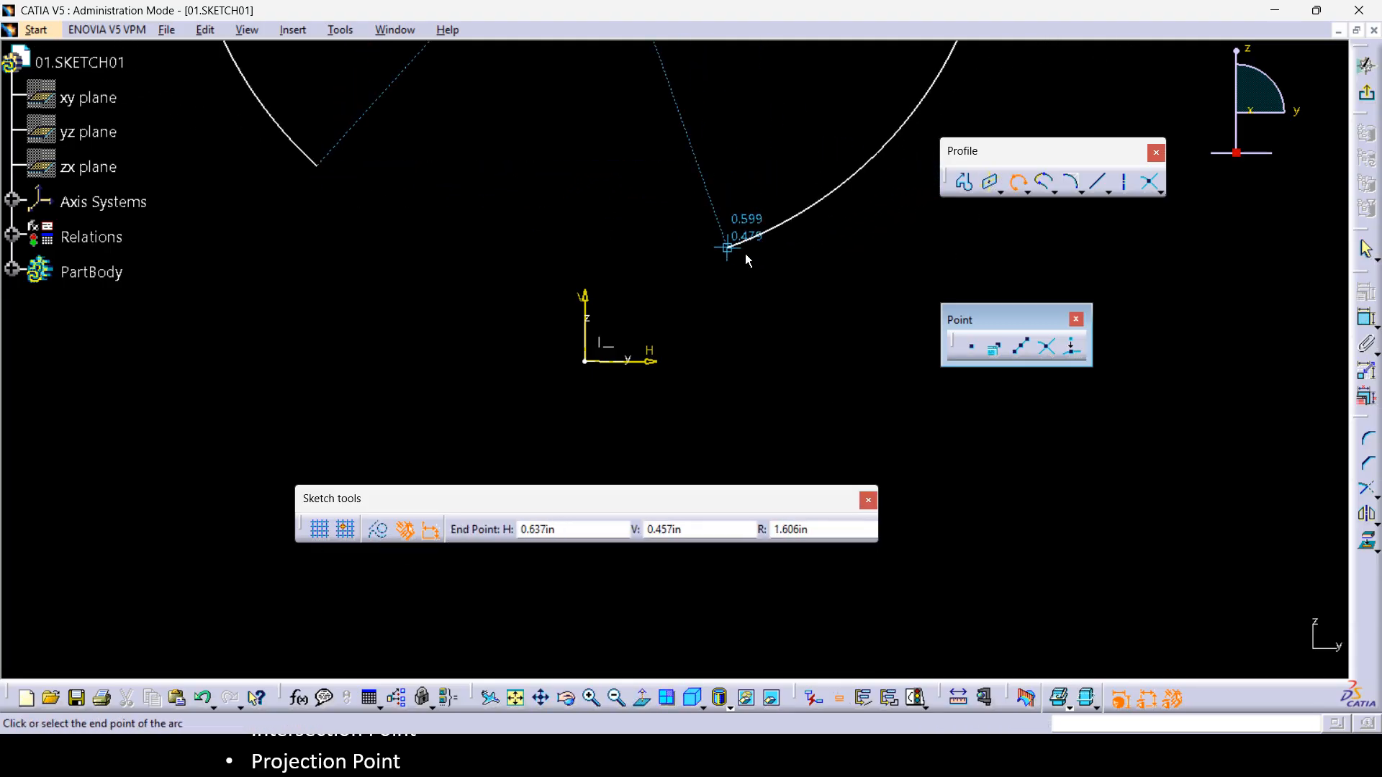
left_click(1020, 81)
left_click(1184, 281)
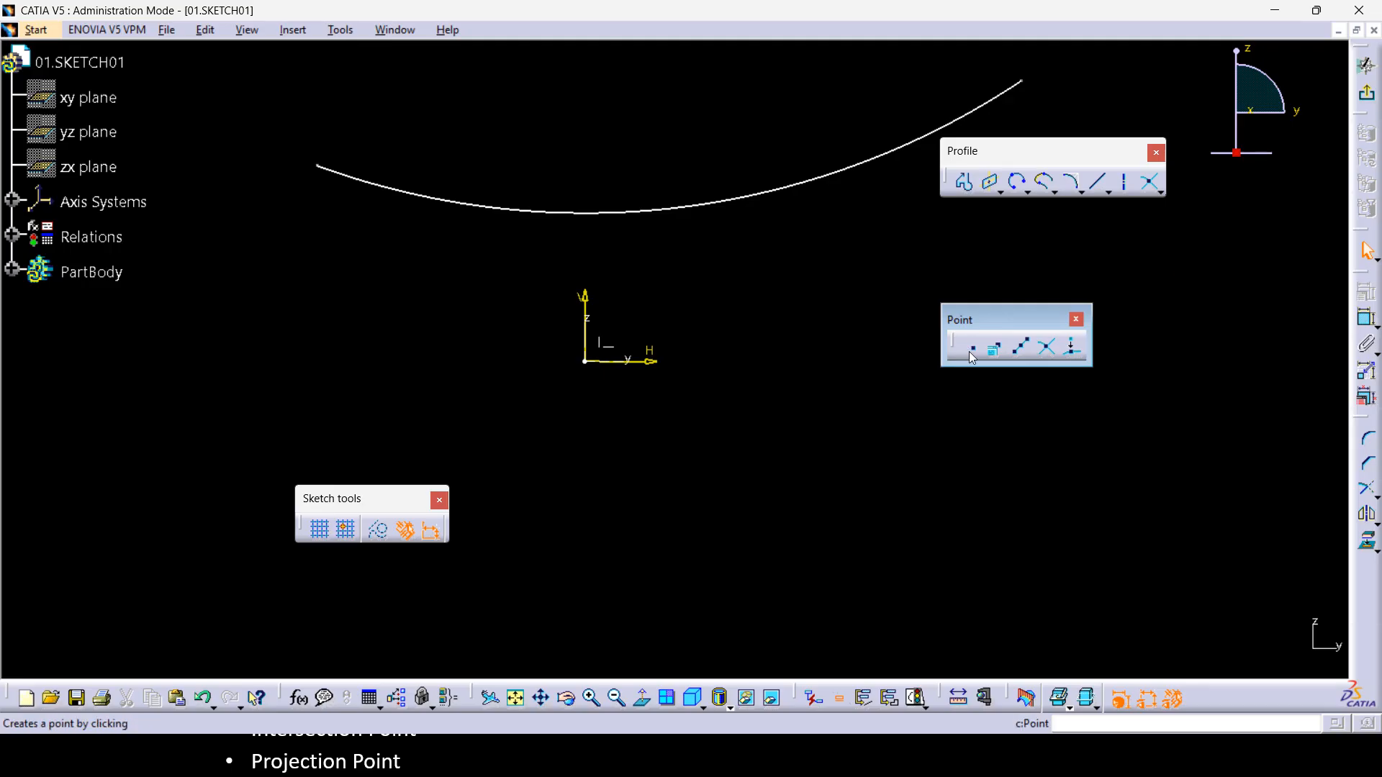
- Place a point below the arc on the negative H side and project it onto the arc as a projection point
left_click(1074, 350)
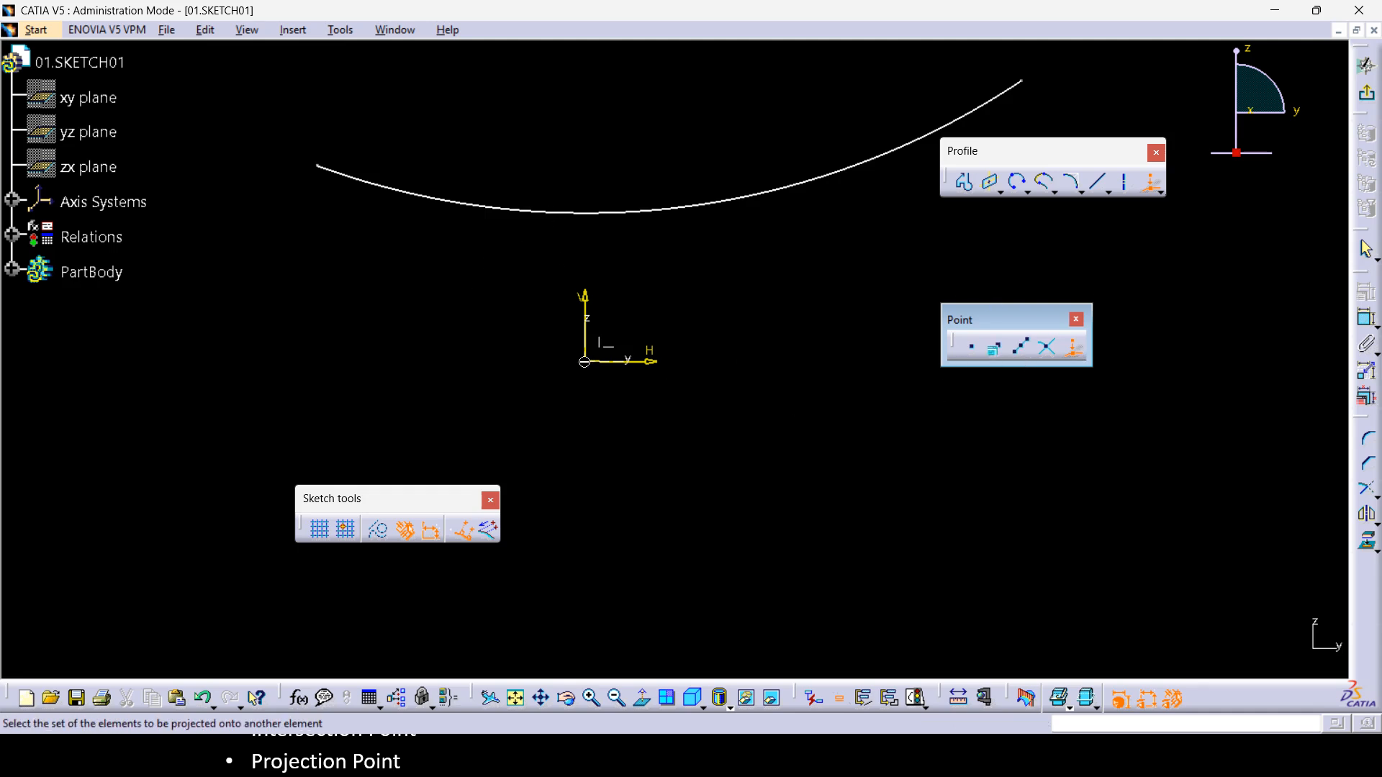
left_click(1072, 347)
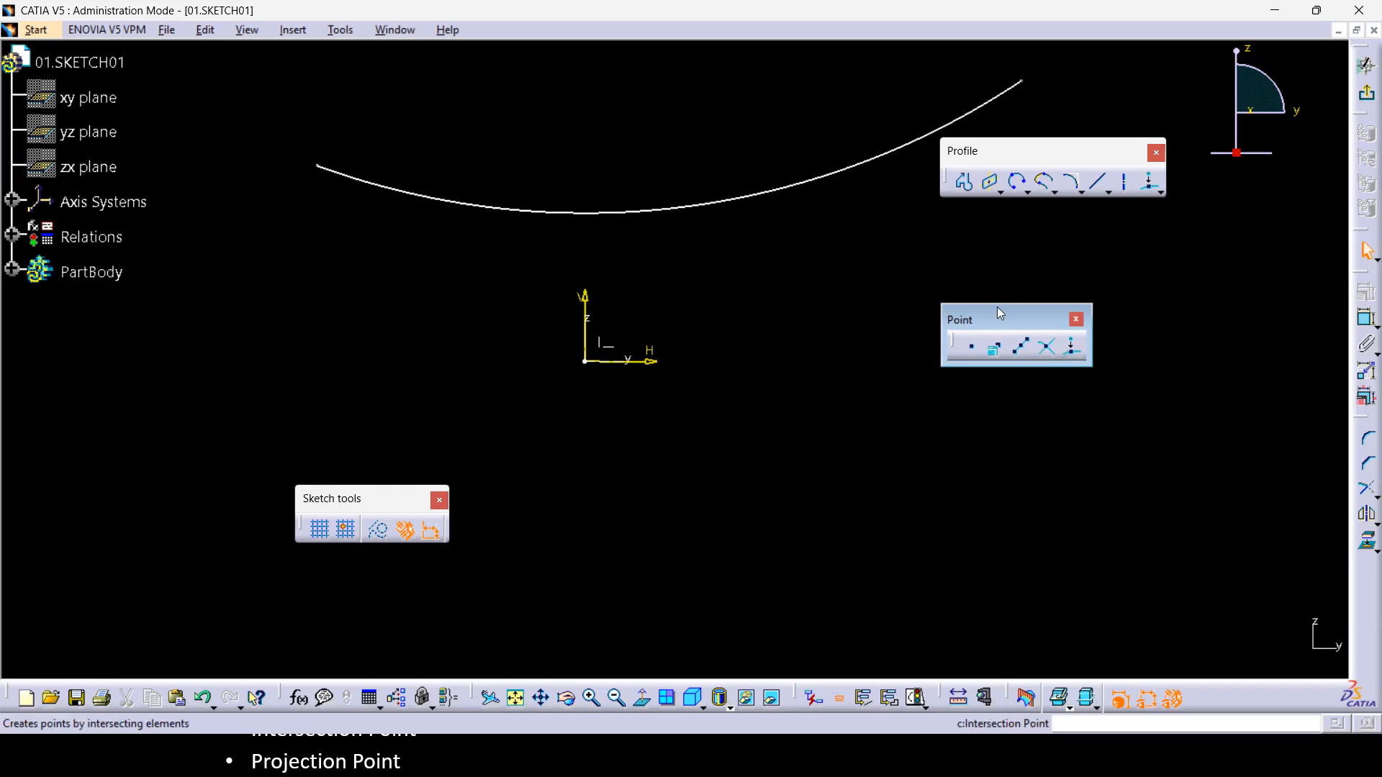
left_click(971, 349)
left_click(336, 370)
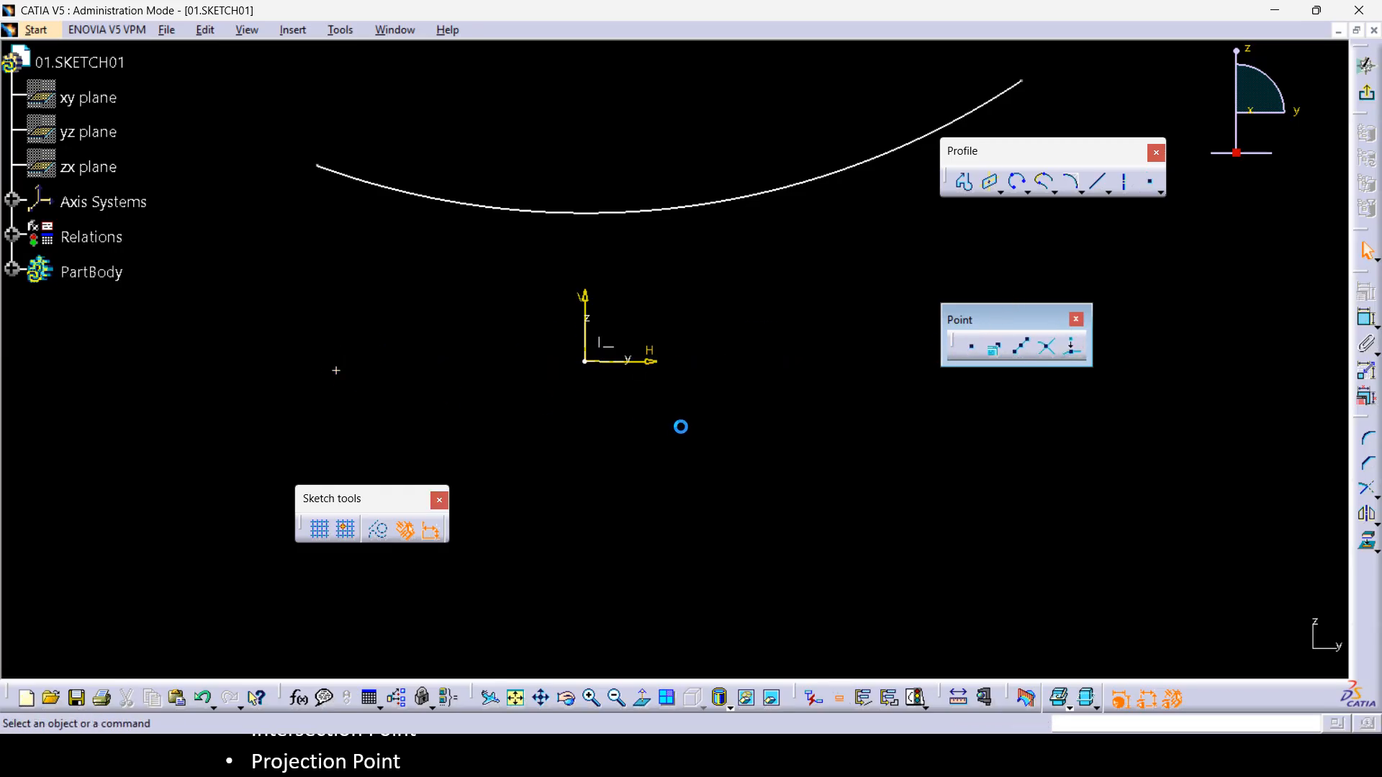
left_click(1071, 351)
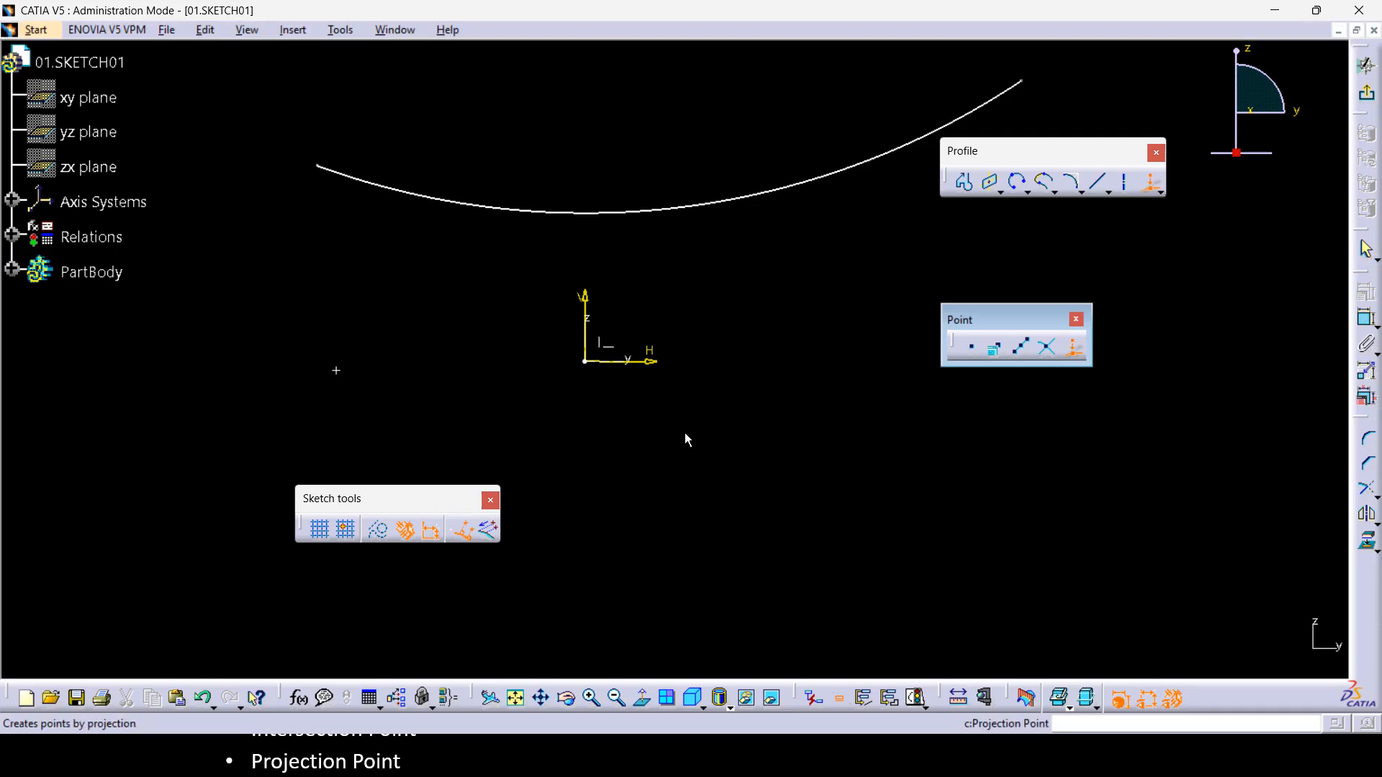
left_click(337, 370)
left_click(477, 210)
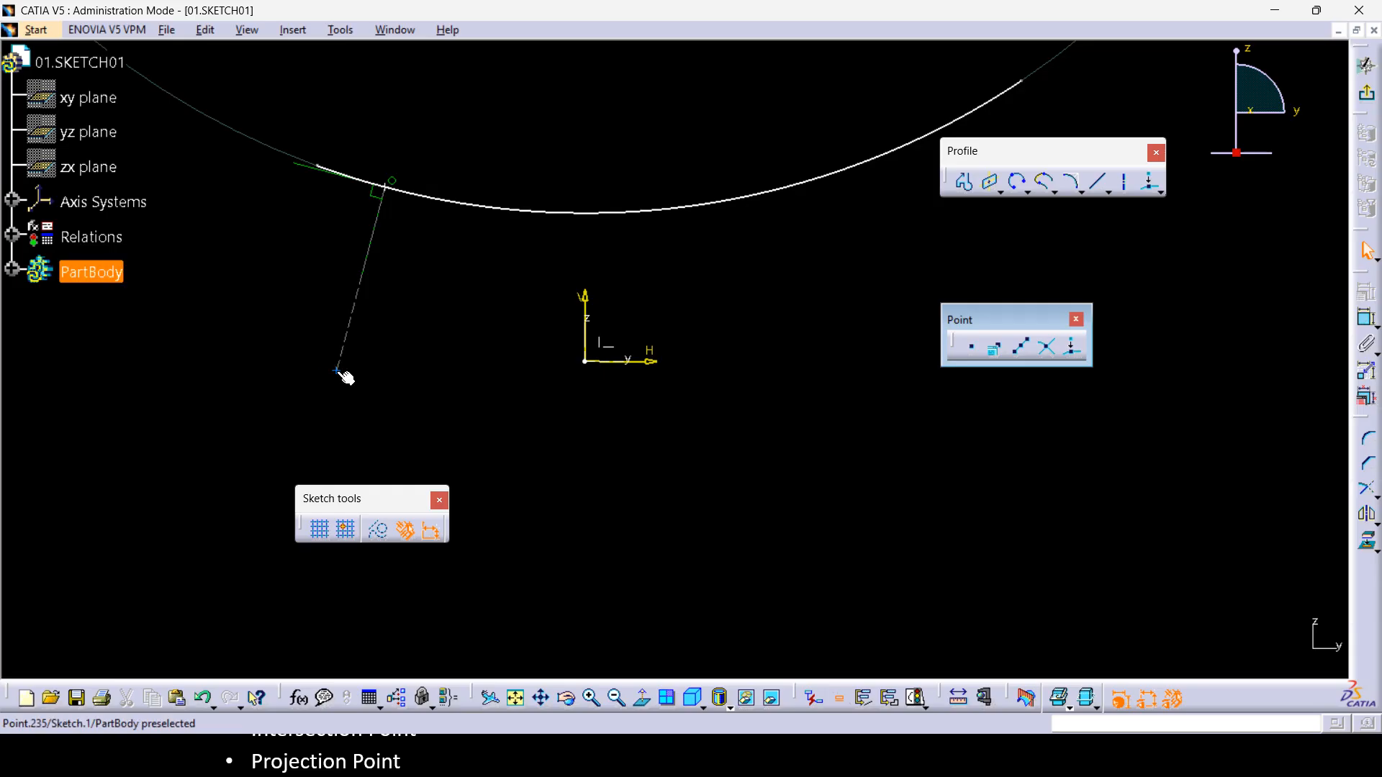
- Convert the three-point arc to a construction element
left_click(392, 186)
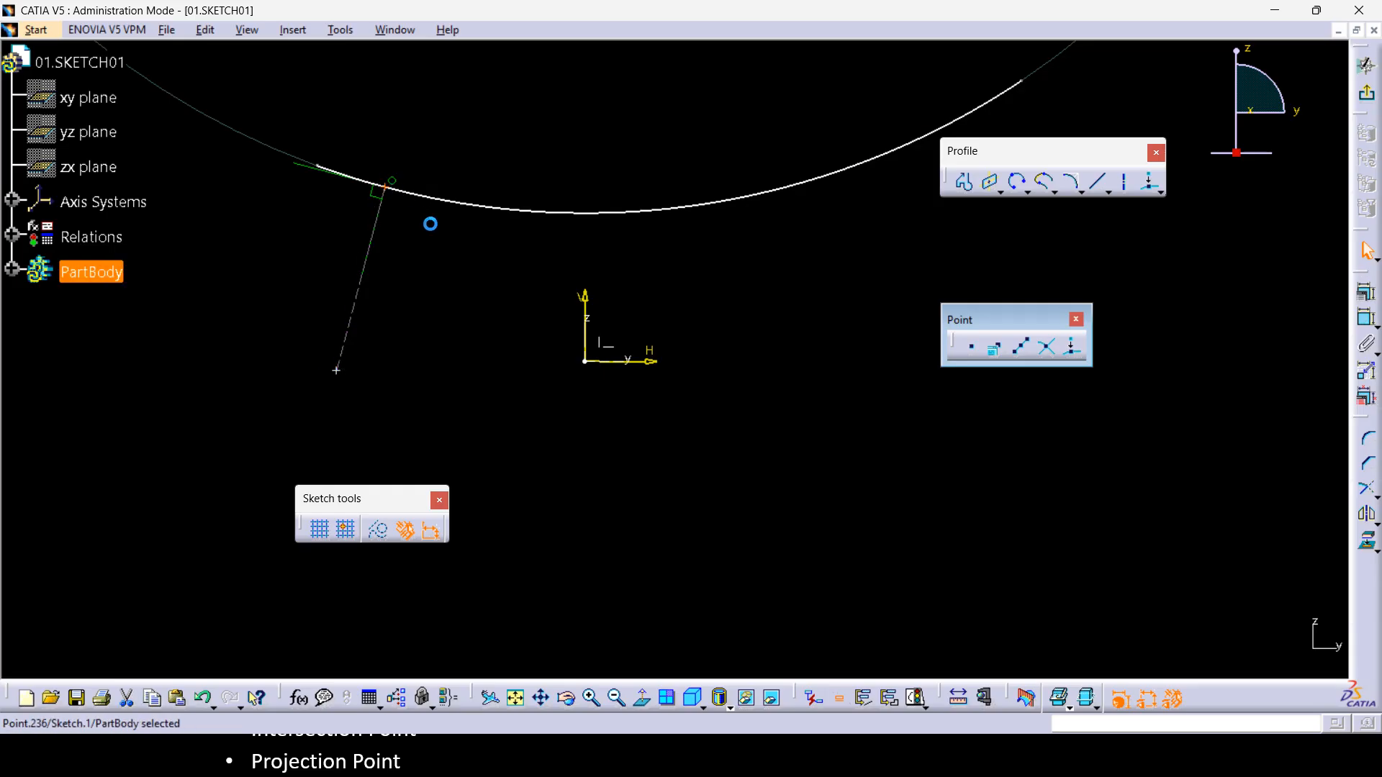
left_click(453, 205)
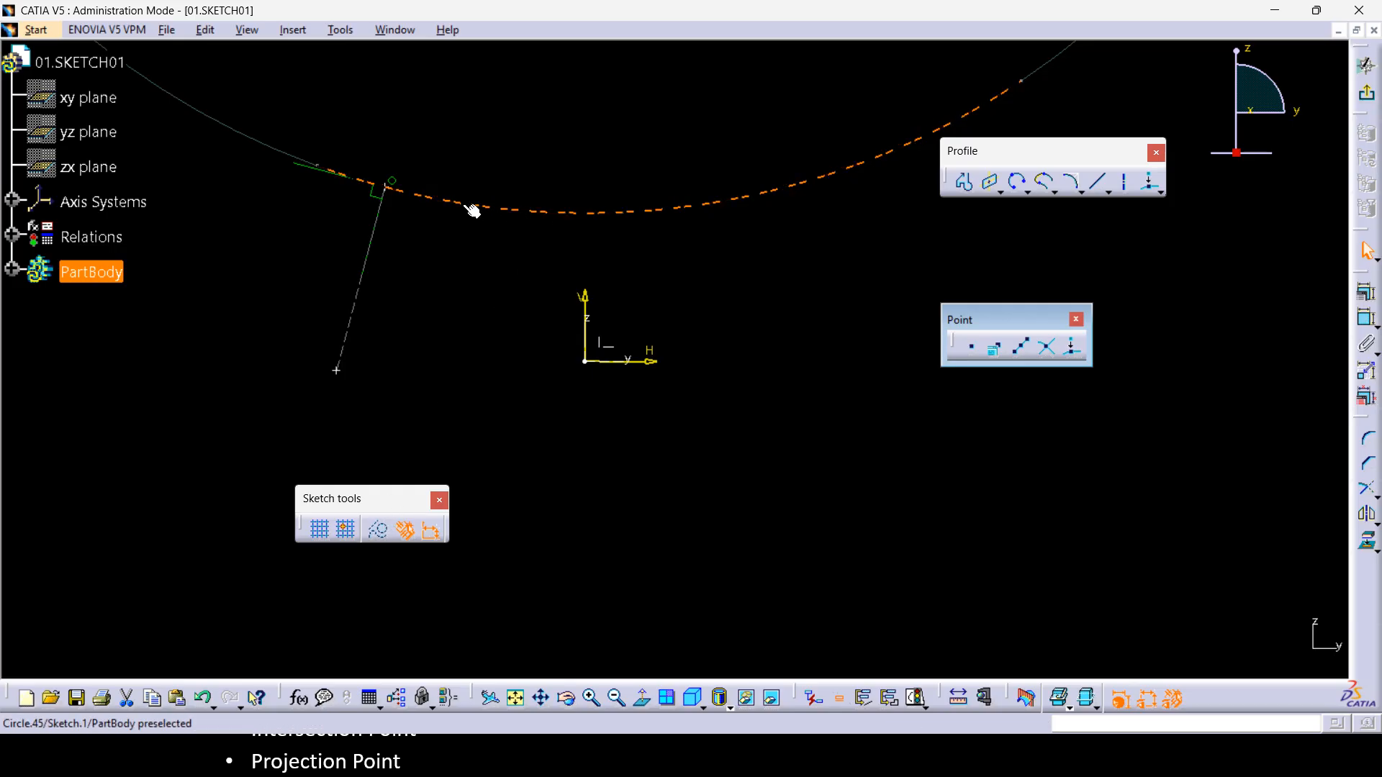
left_click(377, 529)
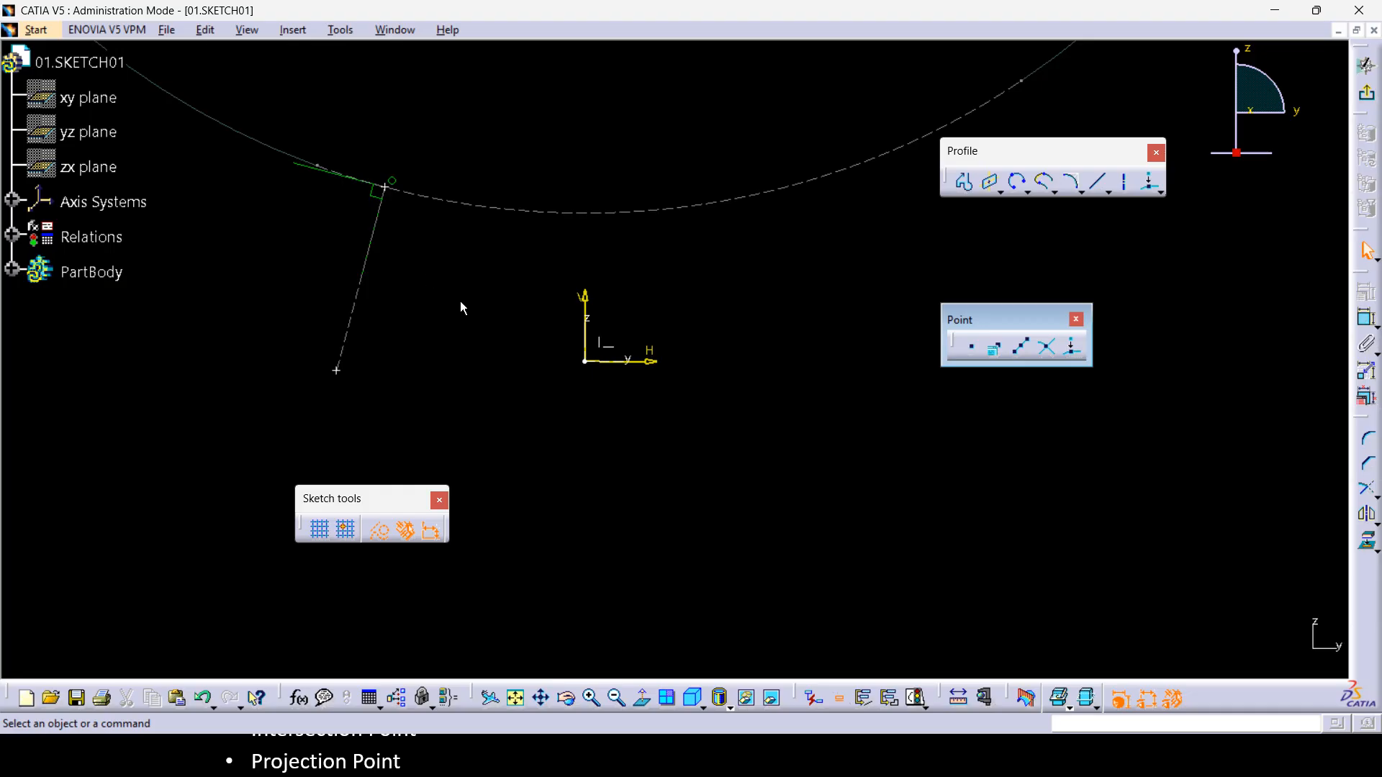
- Place a second point below the arc on the positive H side, and project it onto the arc
left_click(970, 339)
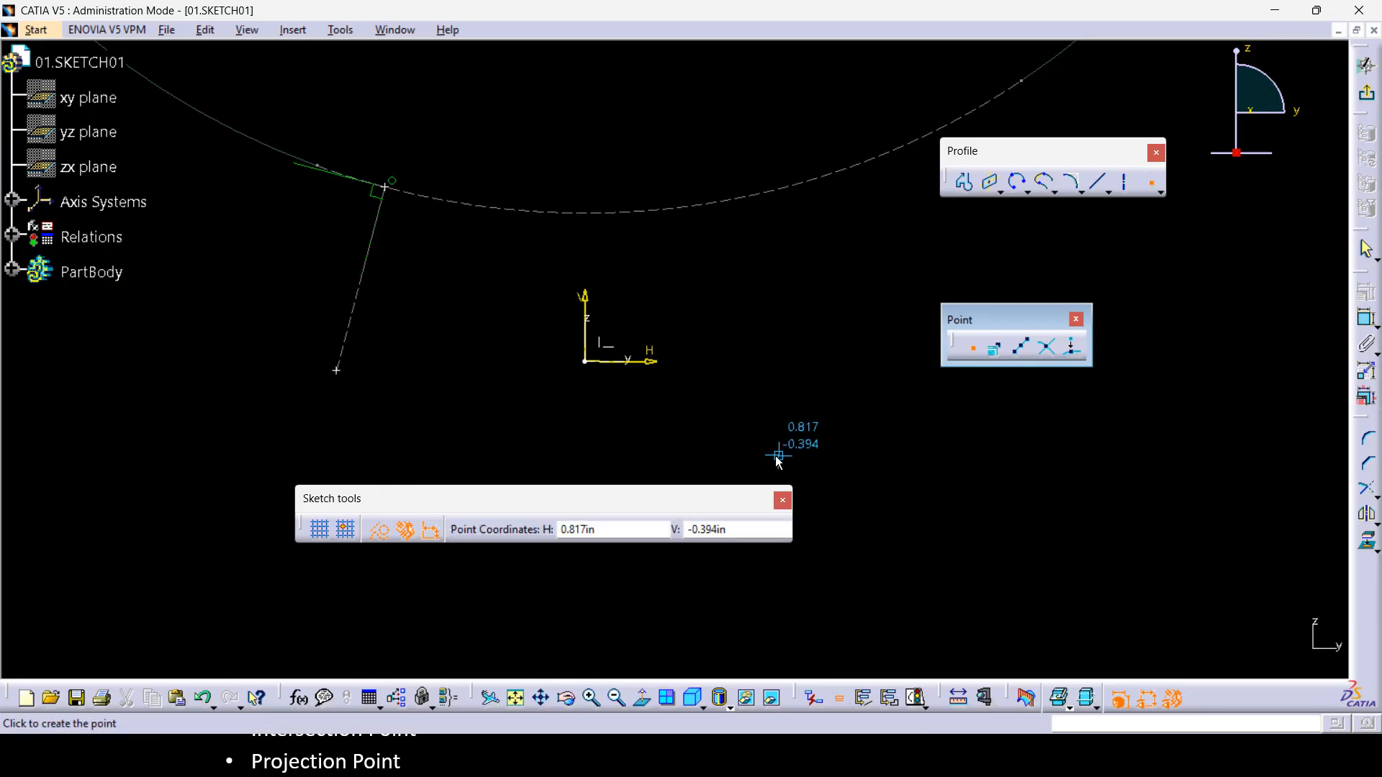
left_click(795, 431)
key("Escape")
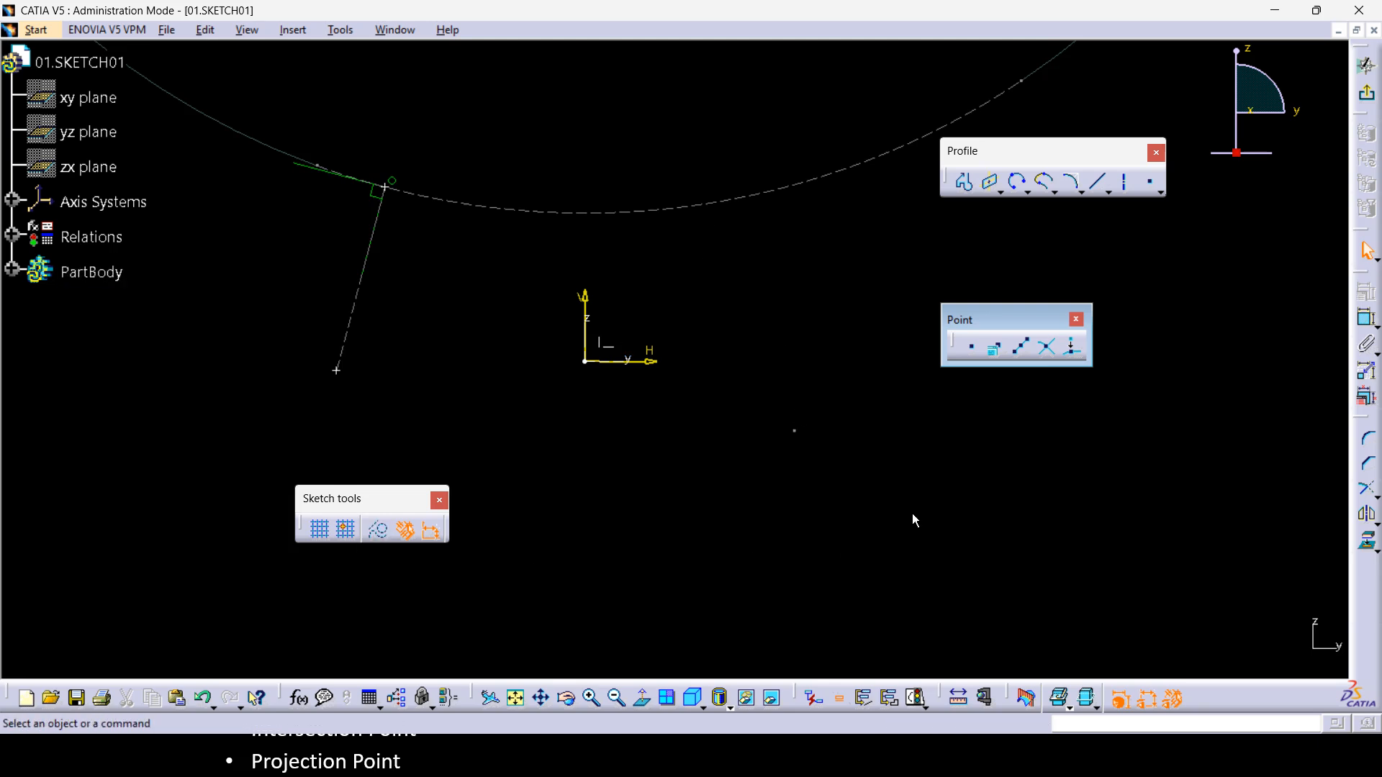
left_click(1080, 355)
left_click(795, 431)
left_click(736, 205)
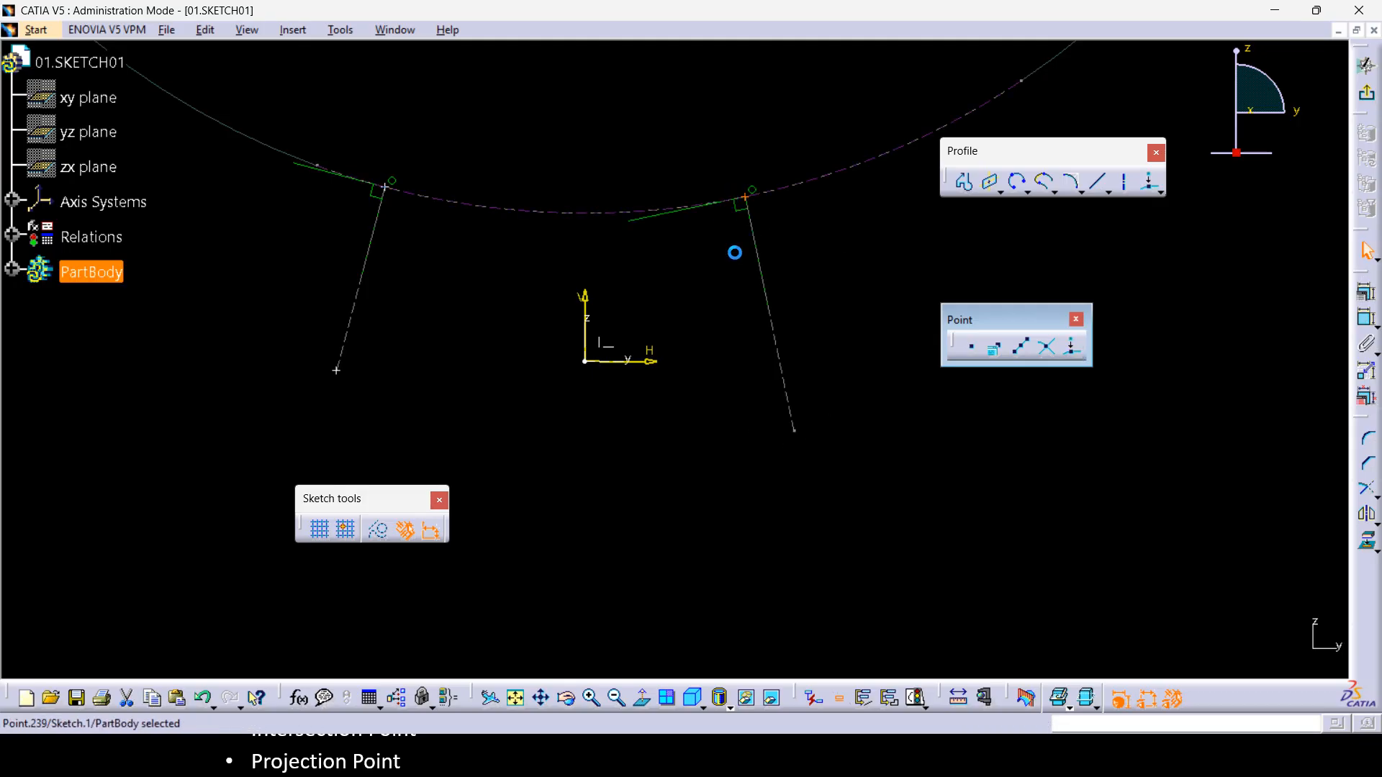
left_click(731, 288)
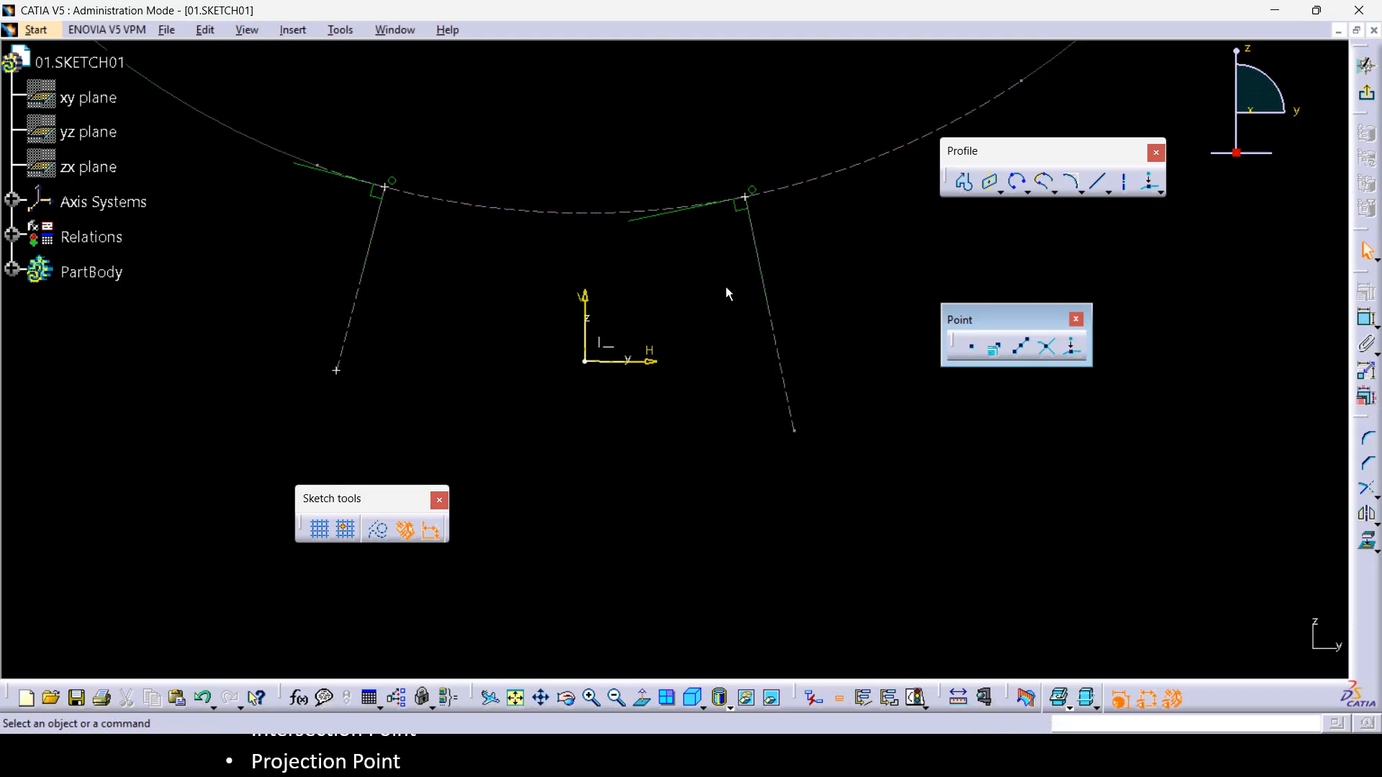
- Switch the placed point on the positive H side to a standard element, and convert all four points to construction elements
left_click(794, 431)
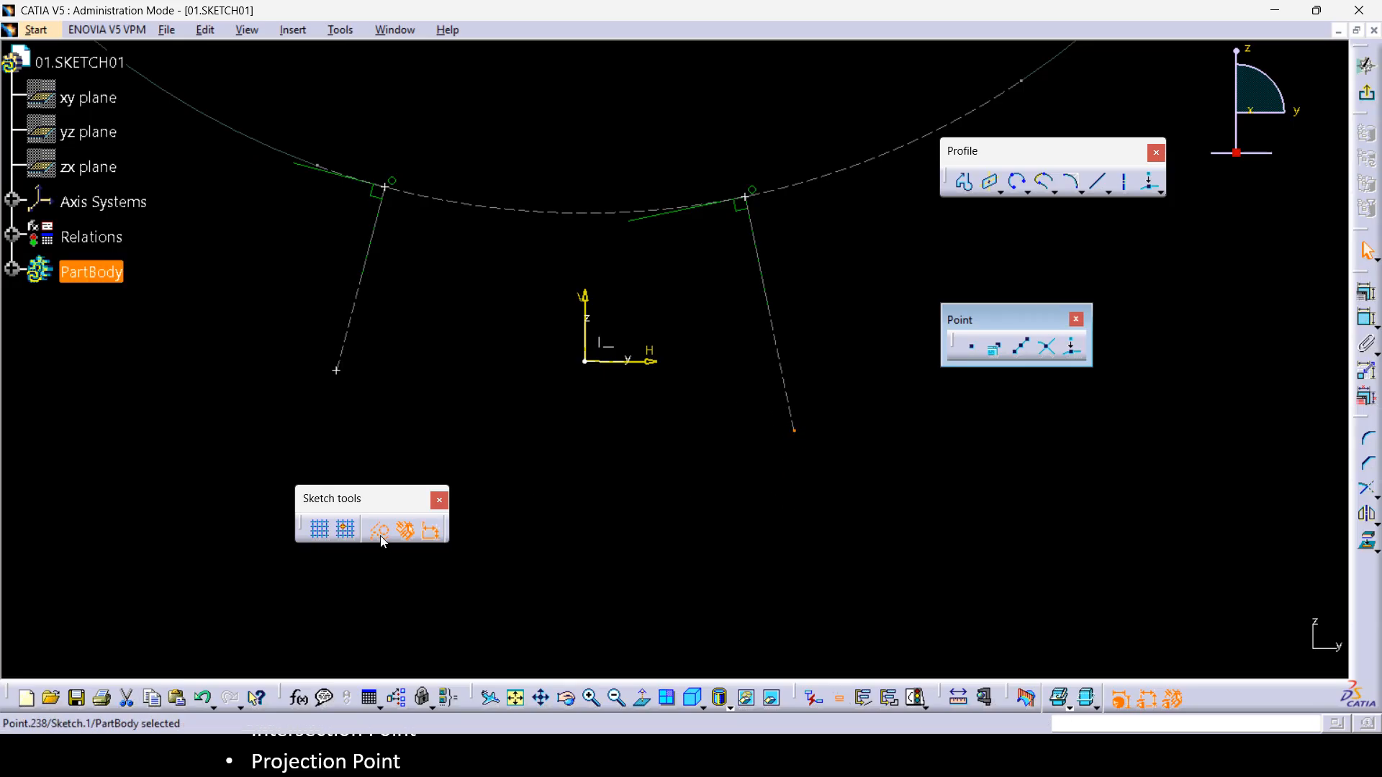
left_click(732, 503)
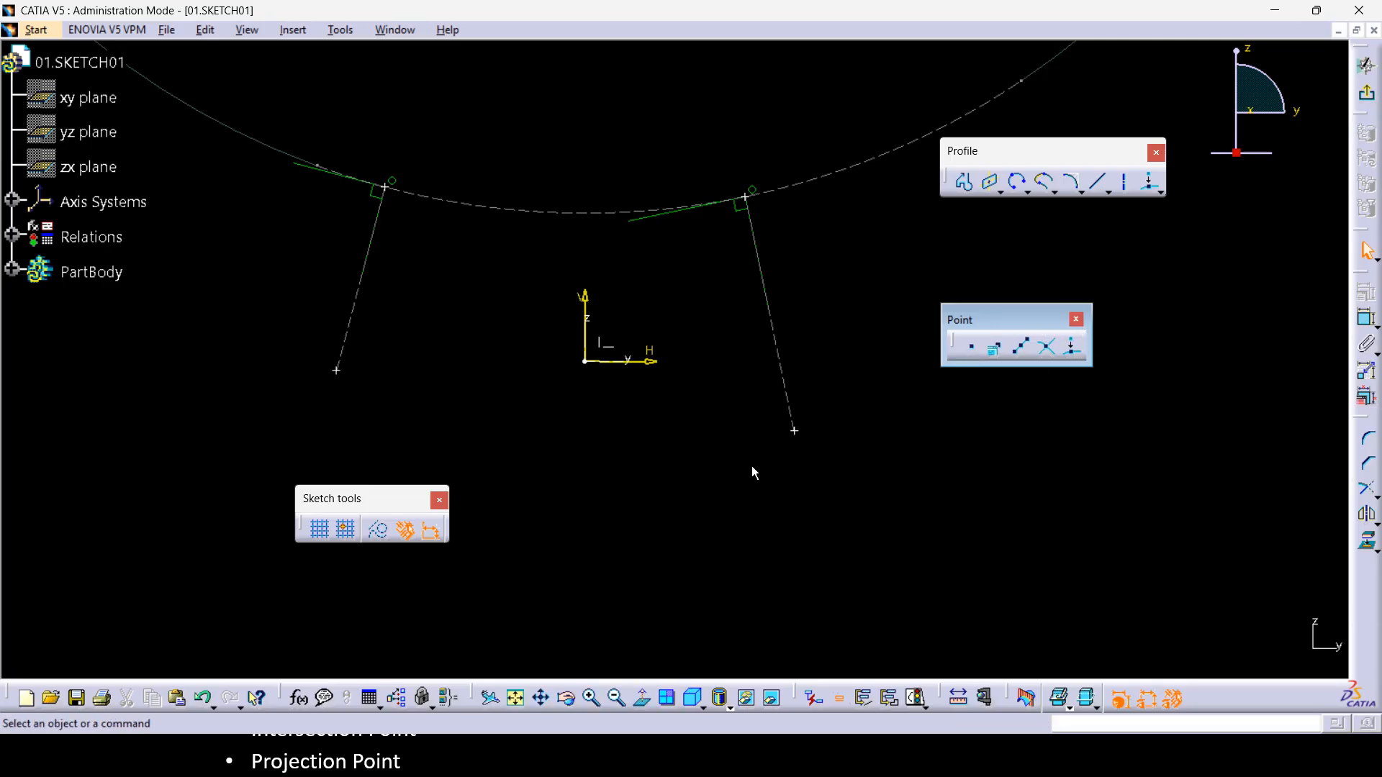
left_click(795, 431)
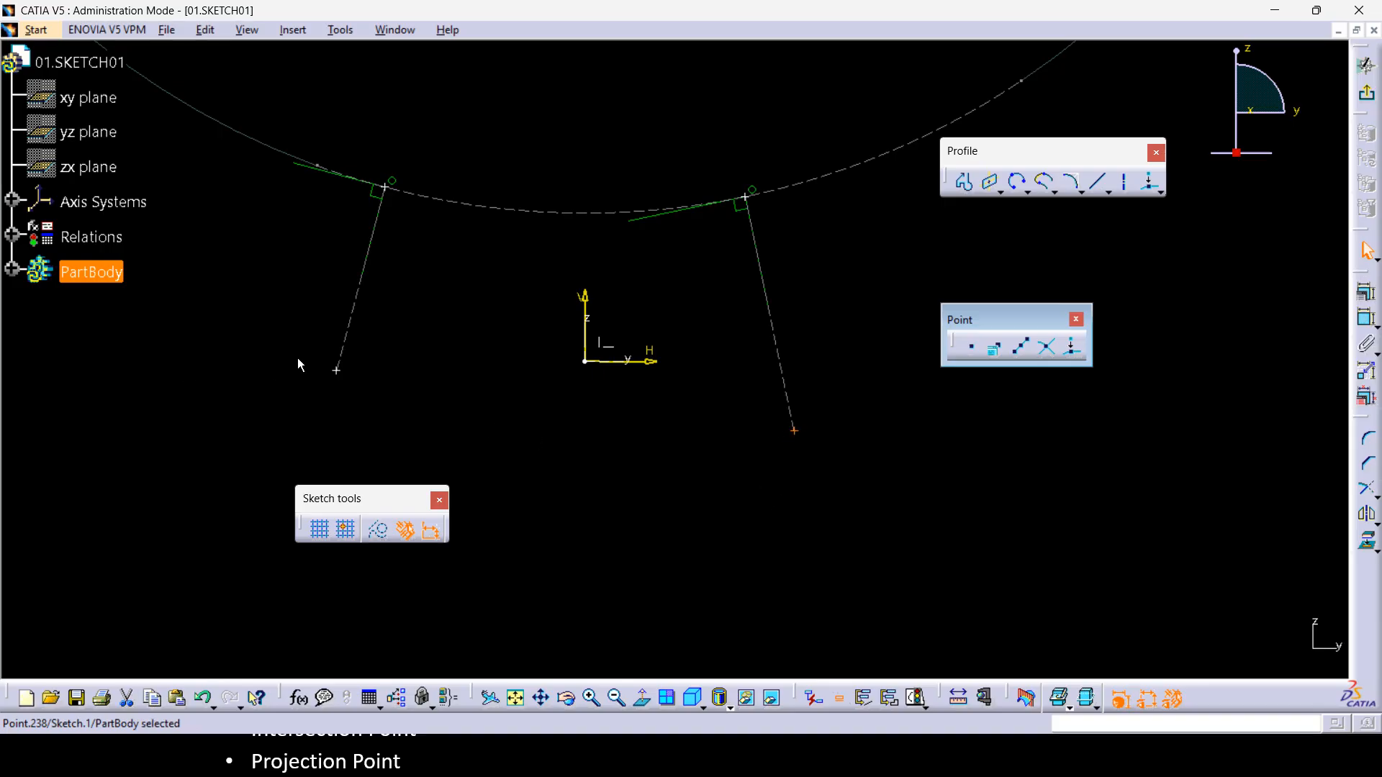
left_click(337, 370, "ctrl")
left_click(745, 198, "ctrl")
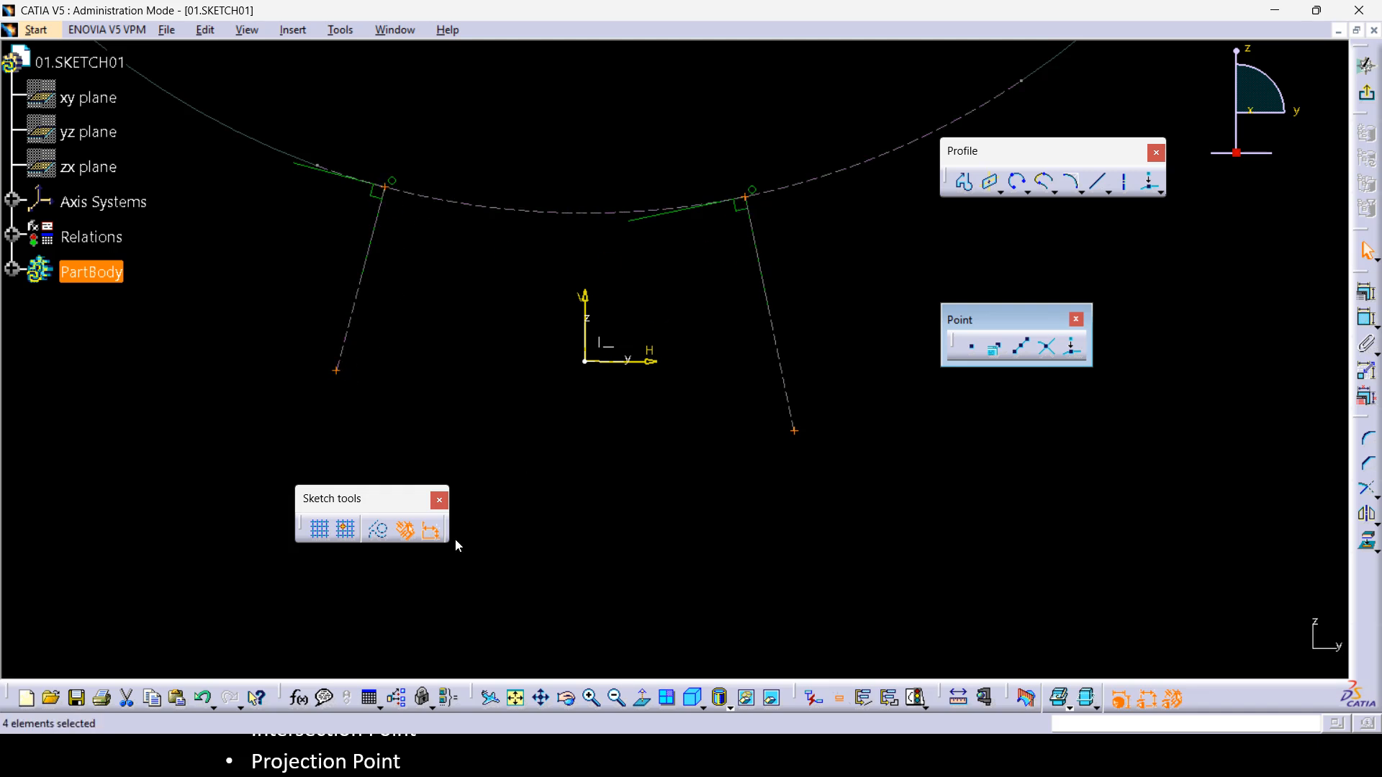
left_click(382, 534)
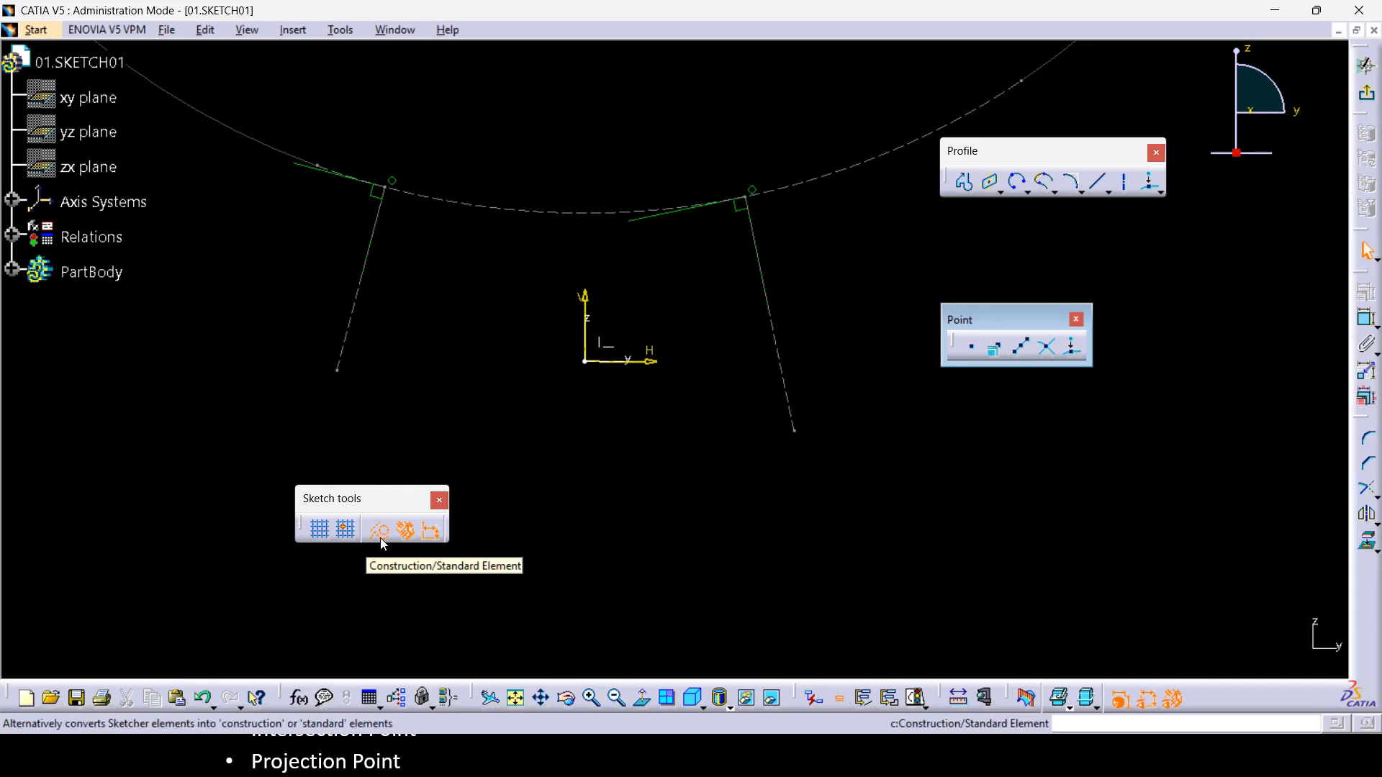
- Exit the sketch to check its points in the 3D view, and reopen Sketch.1 under PartBody for editing
left_click(1366, 94)
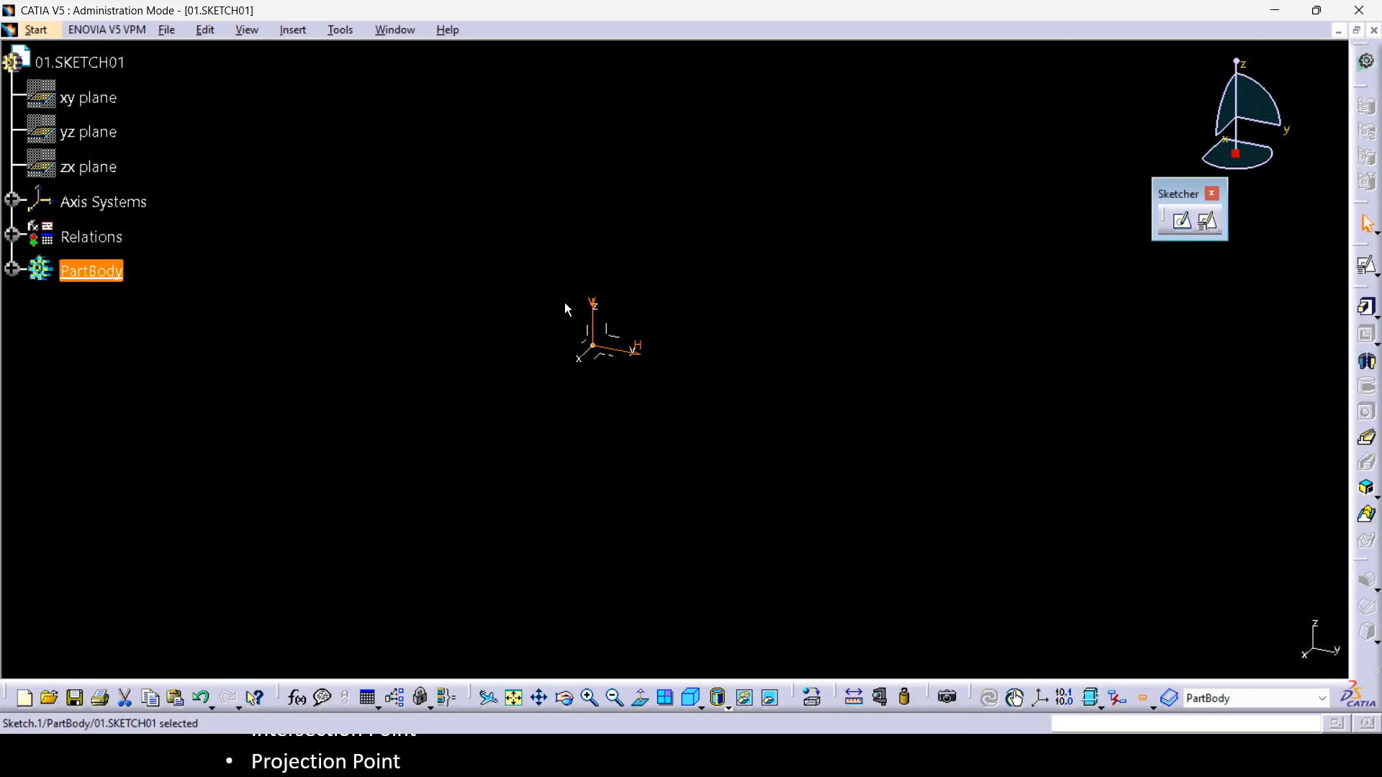
left_click(11, 269)
double_click(134, 311)
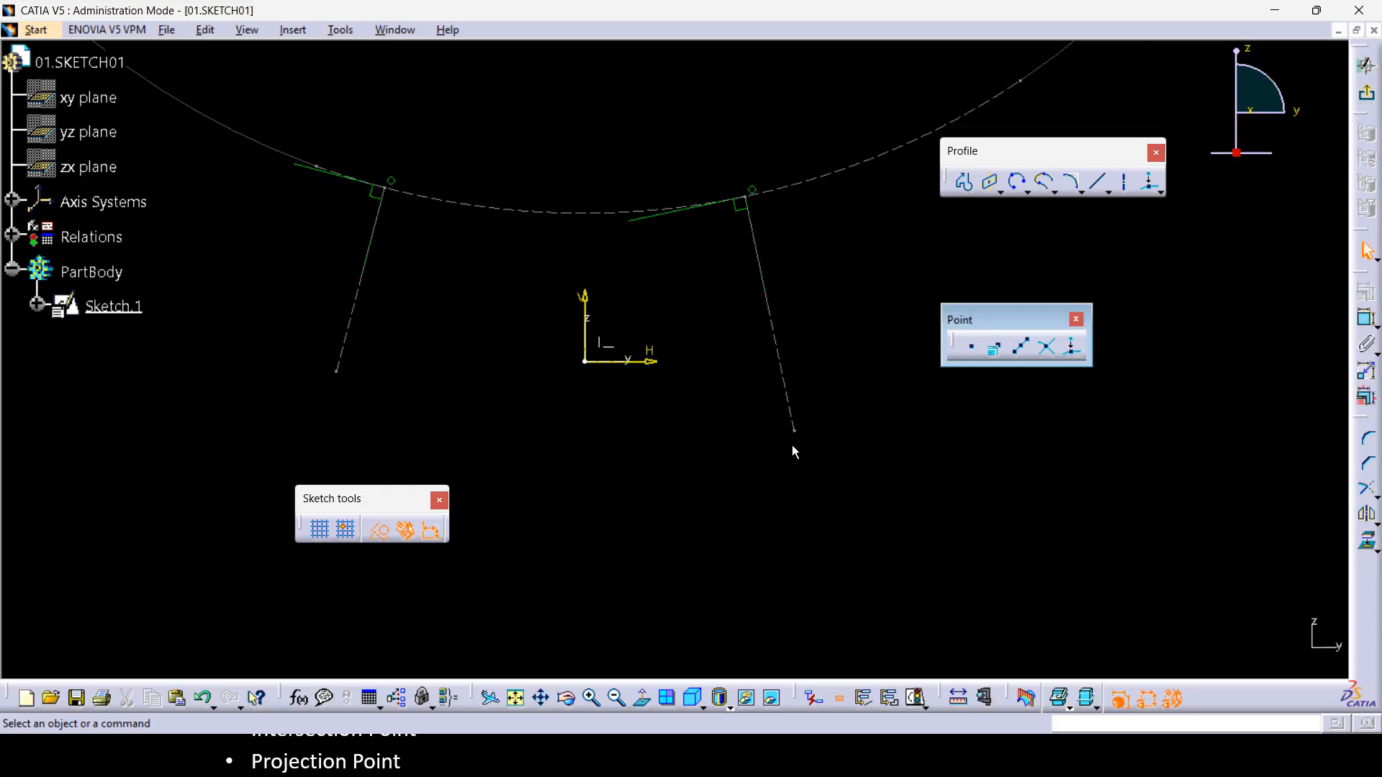
- Convert the free point on the positive H side to a standard element and exit the sketch
left_click(794, 432)
left_click(385, 537)
left_click(1369, 97)
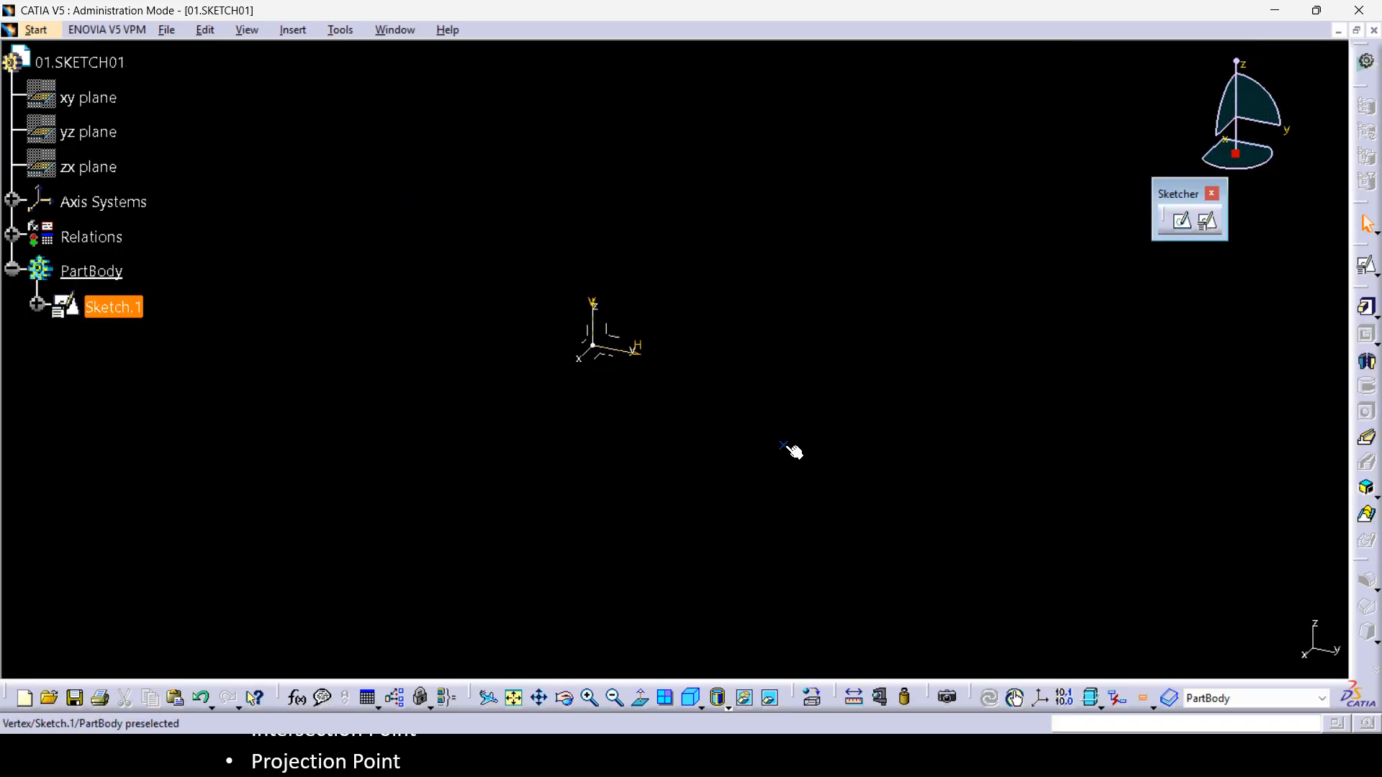
- Reopen Sketch.1 and convert the free point on the positive H side back to a construction element
double_click(136, 310)
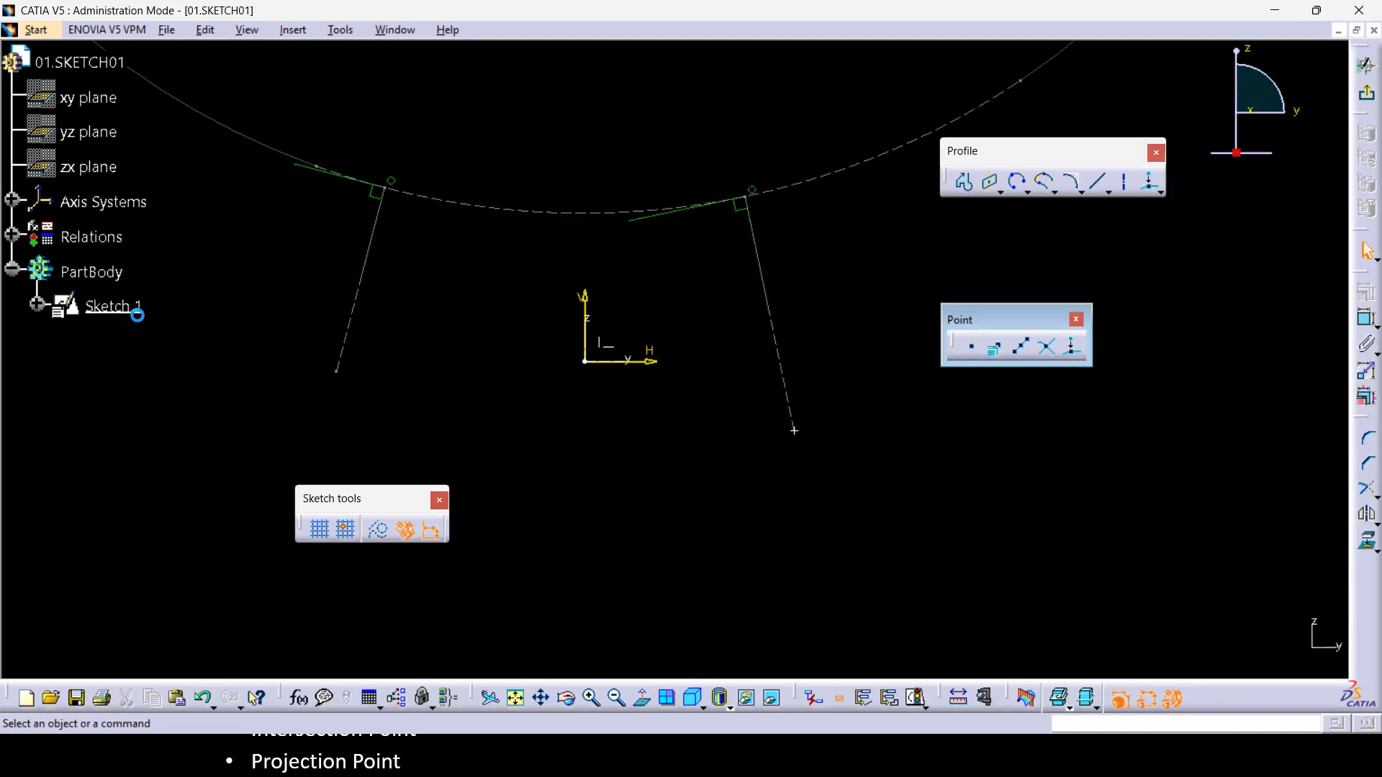
left_click(797, 432)
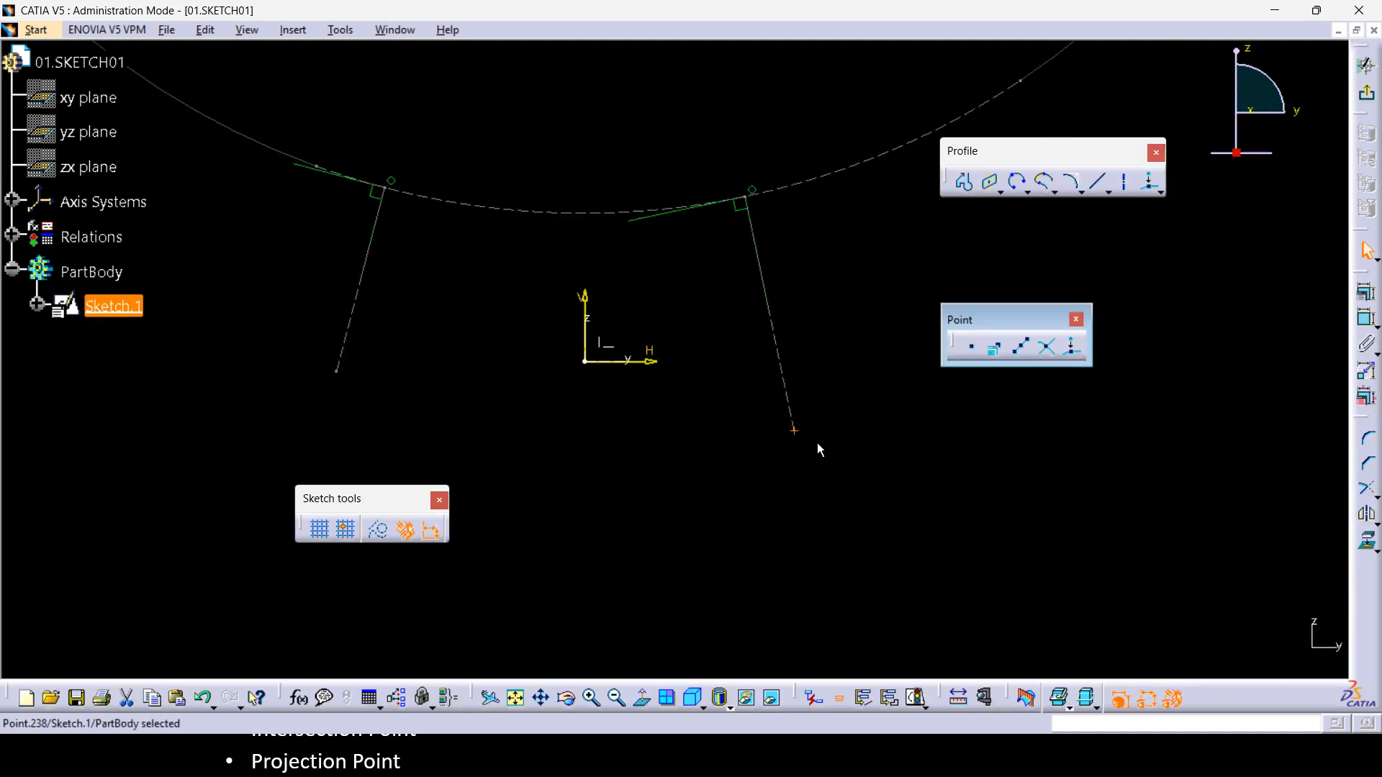
left_click(377, 530)
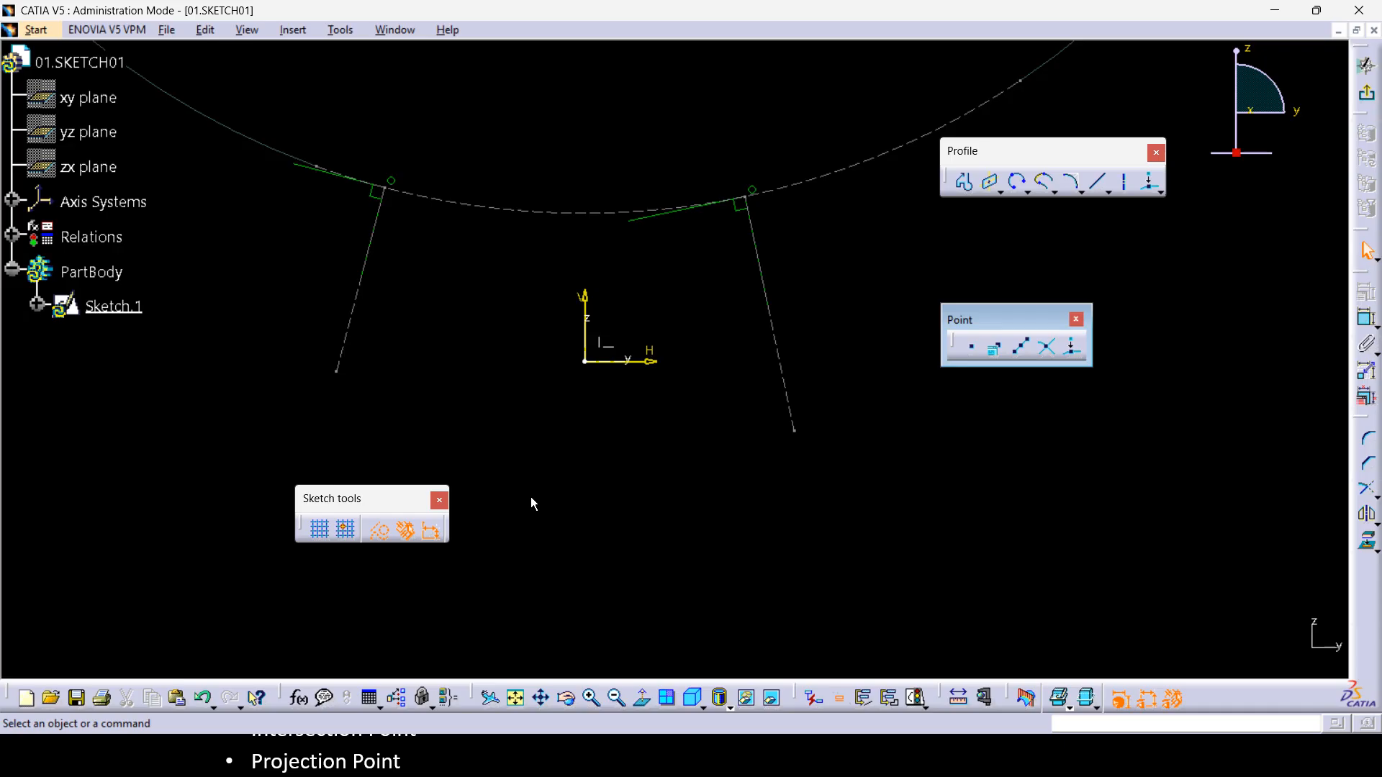
- Close the Point toolbar and exit the sketch
left_click(1077, 319)
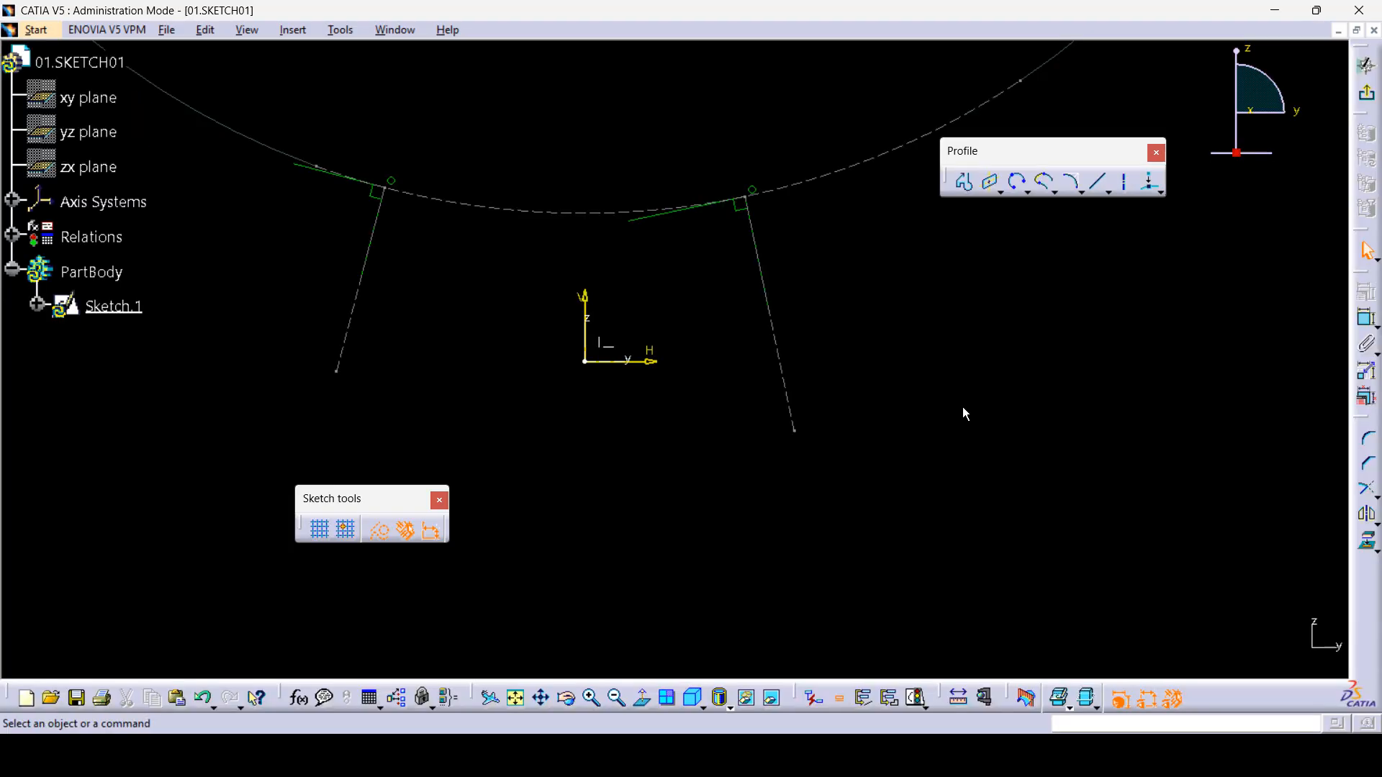
left_click(1368, 99)
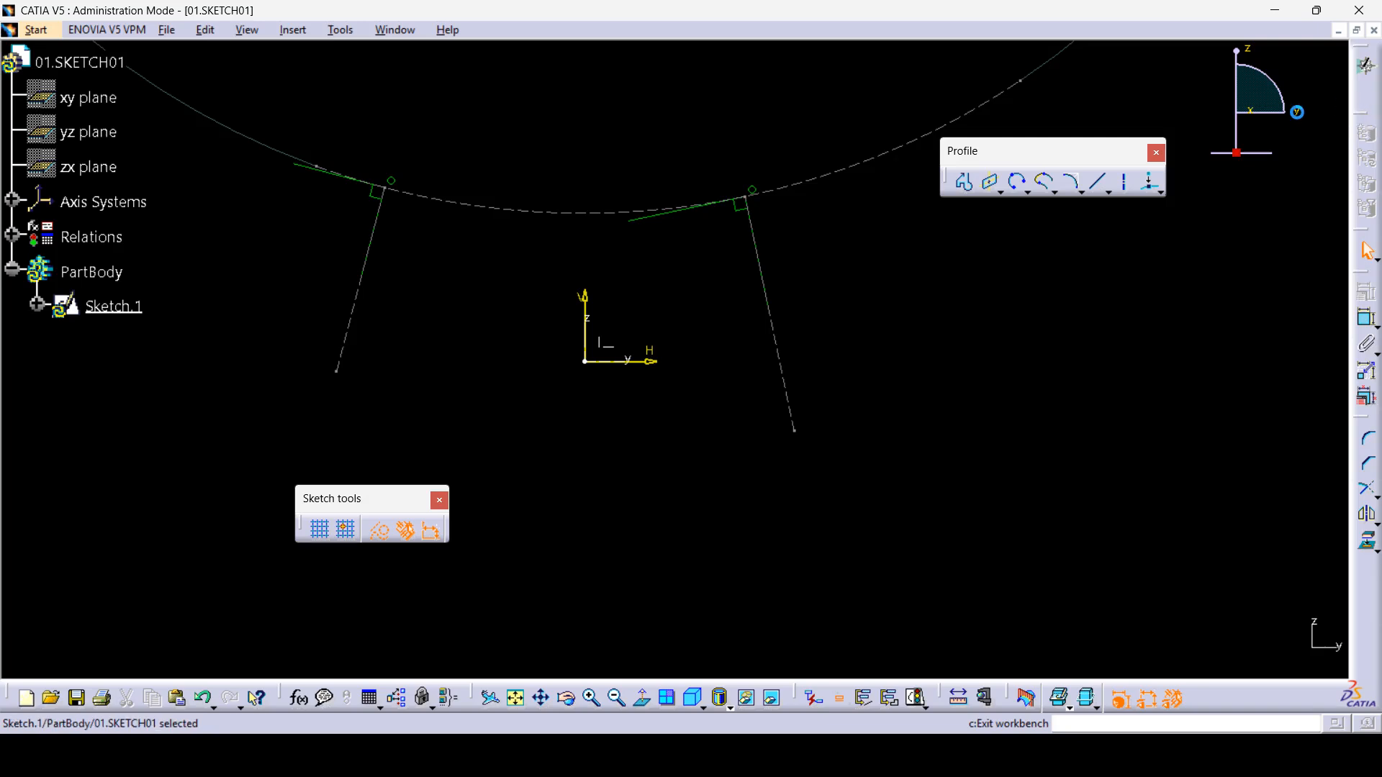
left_click(167, 30)
left_click(230, 147)
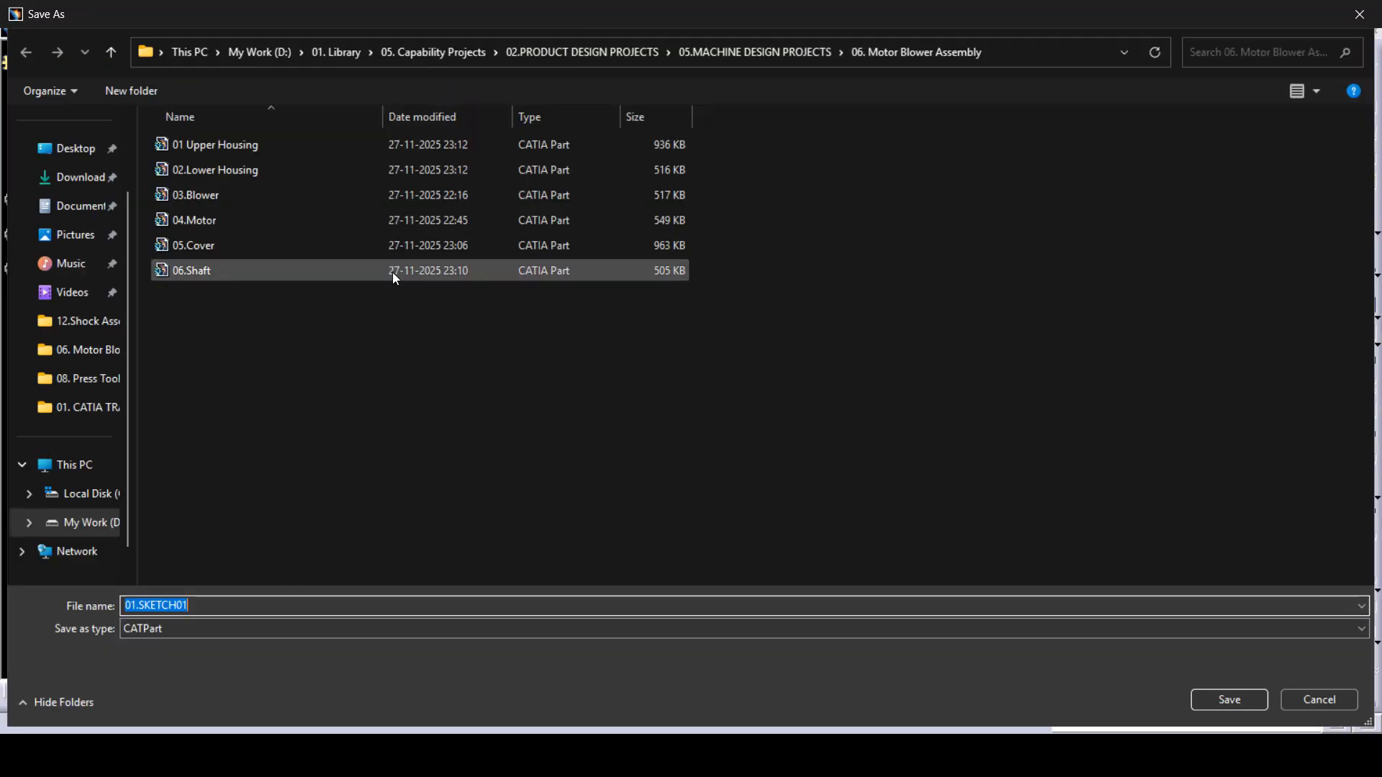
left_click(1355, 14)
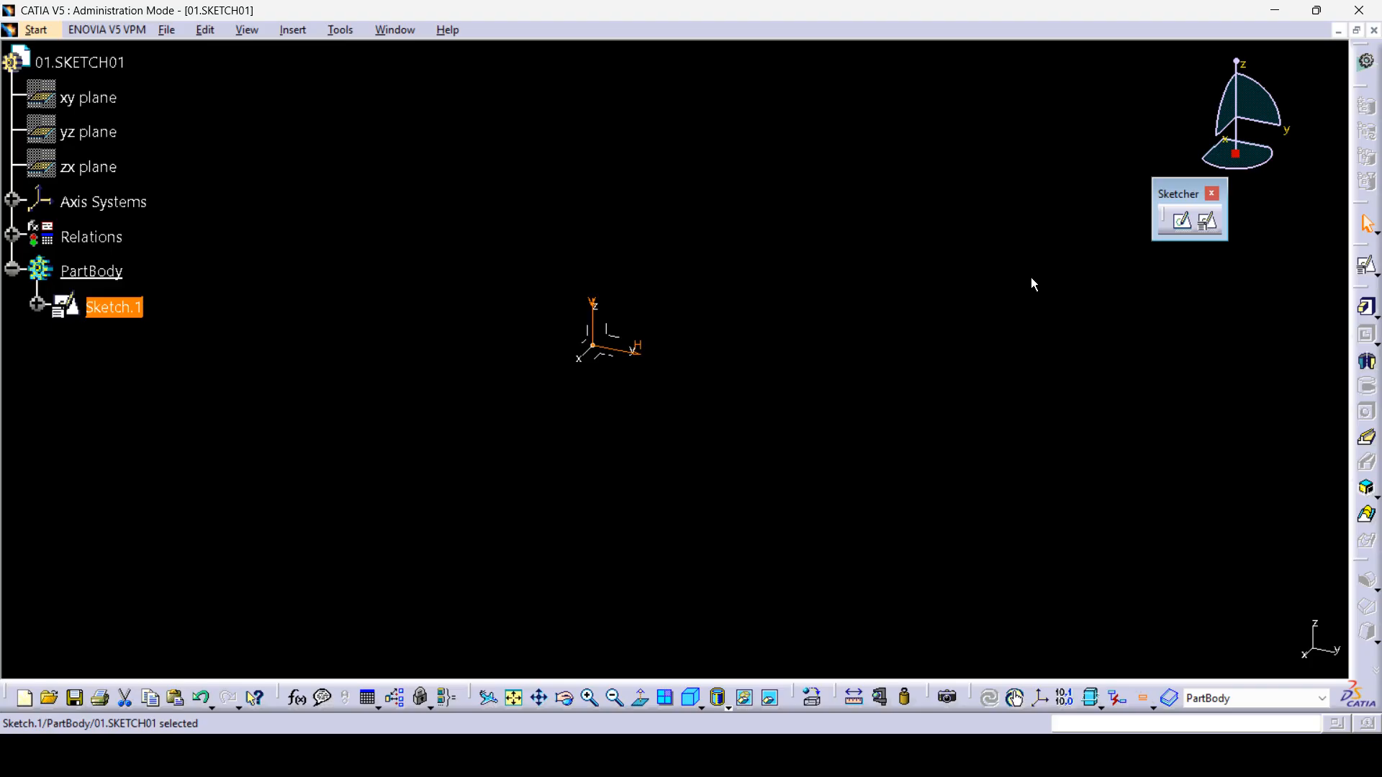
- Switch to the PowerPoint slide show of 01.CATIA BASIC and advance from the Operation slide to the closing THANK YOU slide
key("alt+Tab")
key("alt+Tab")
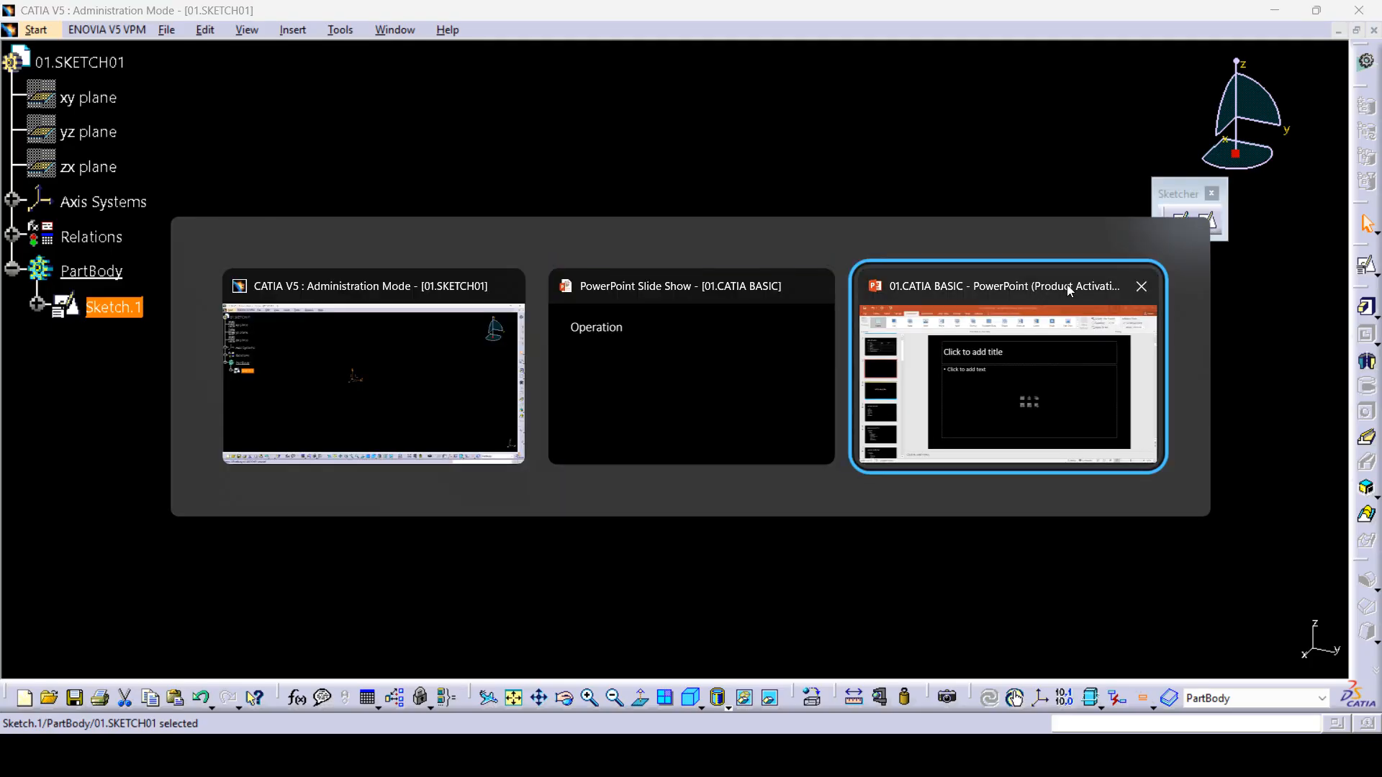
left_click(832, 336)
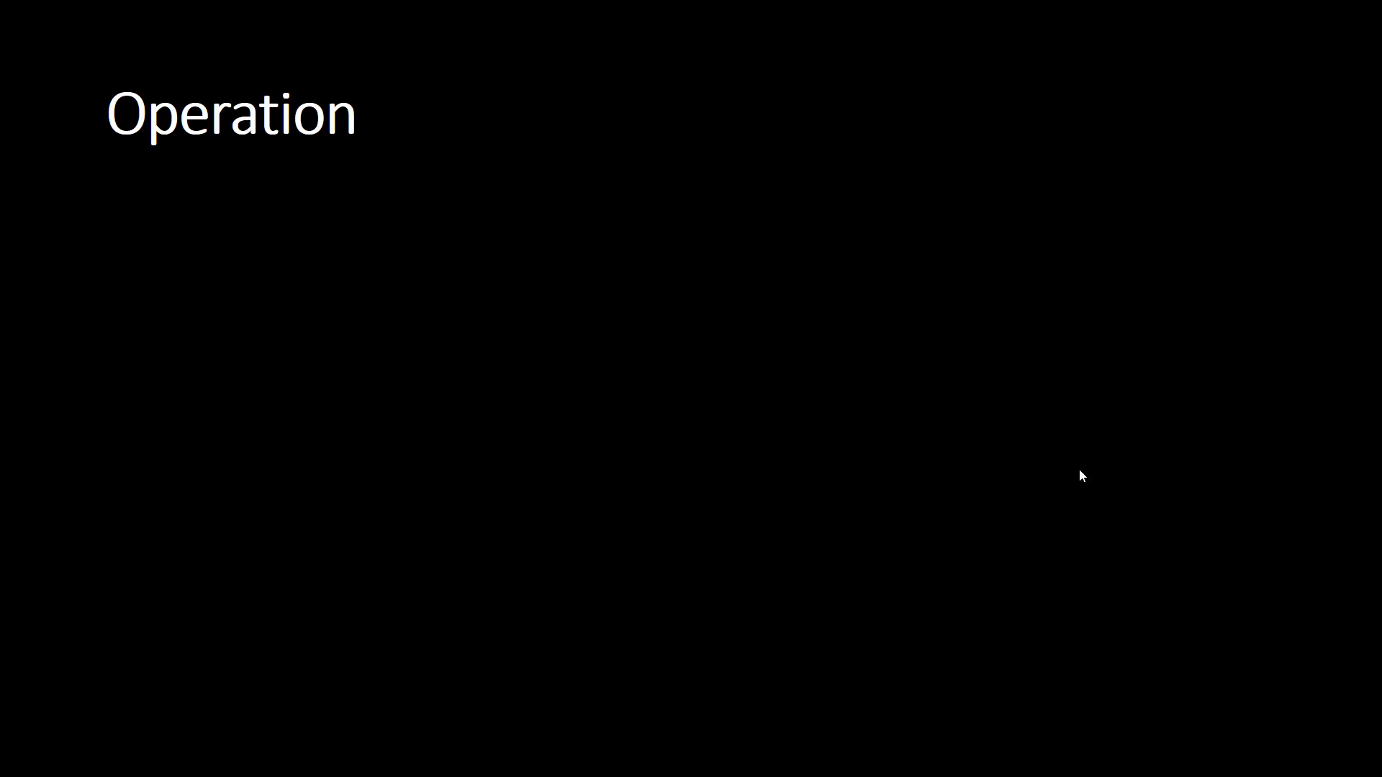
left_click(1283, 718)
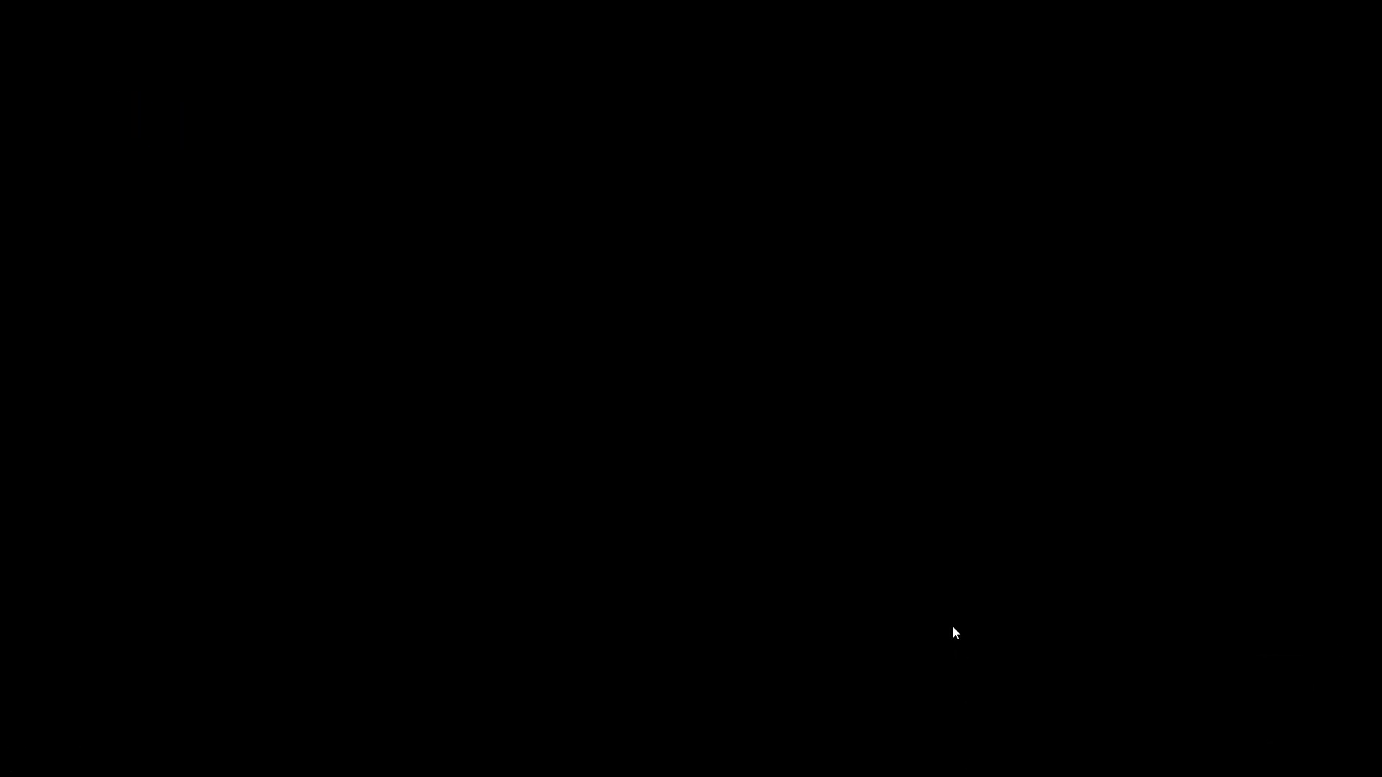
left_click(1340, 554)
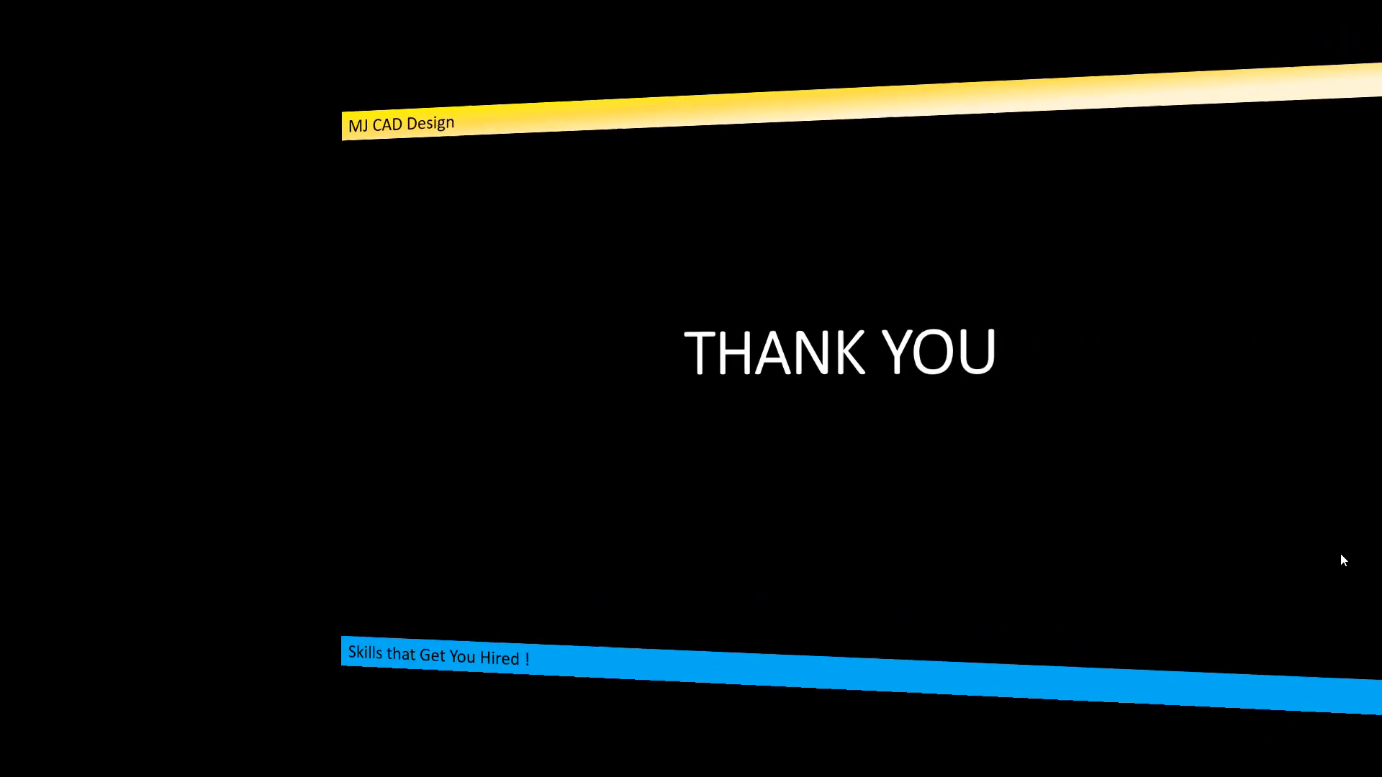